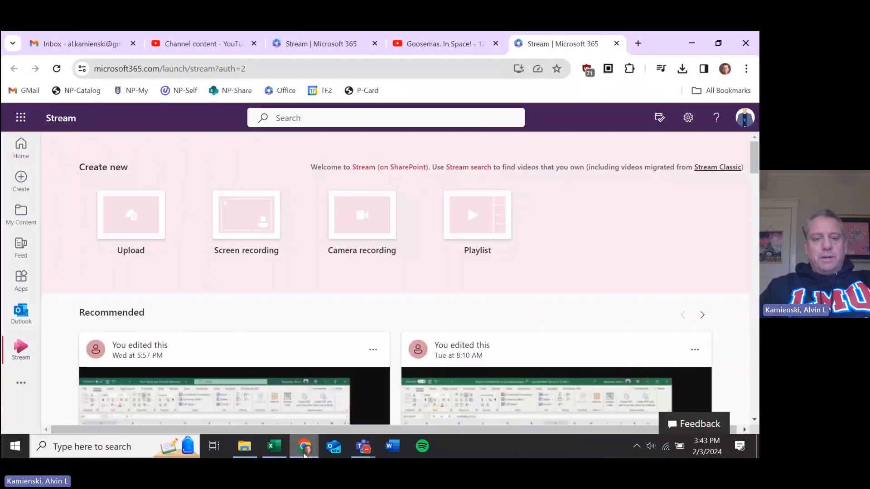
# Open the sec.gov website in a new browser tab.
pyautogui.click(637, 43)
pyautogui.write('sec.gov')
pyautogui.press('Return')
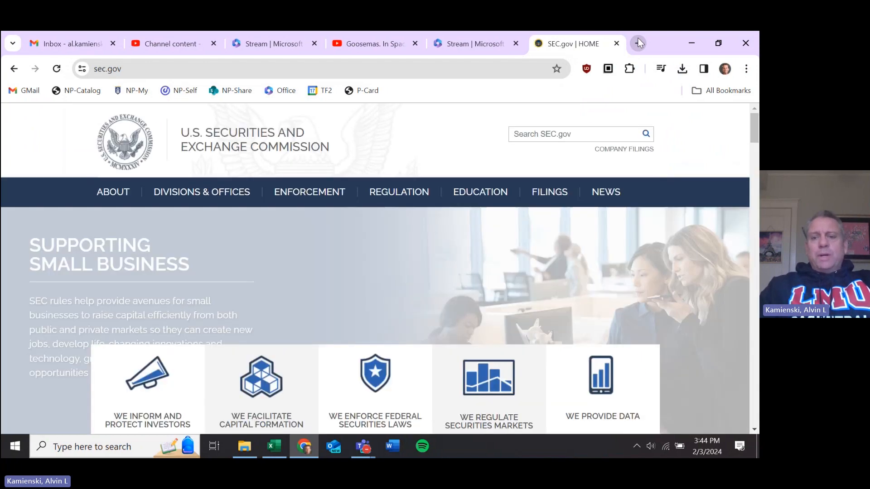
# Search SEC.gov for amzn and open Amazon's filings page on EDGAR.
pyautogui.click(593, 132)
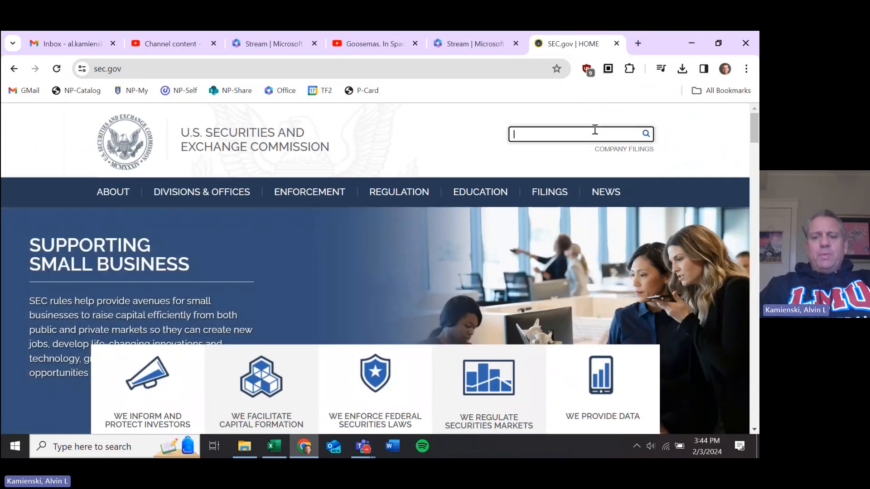
pyautogui.write('amzn')
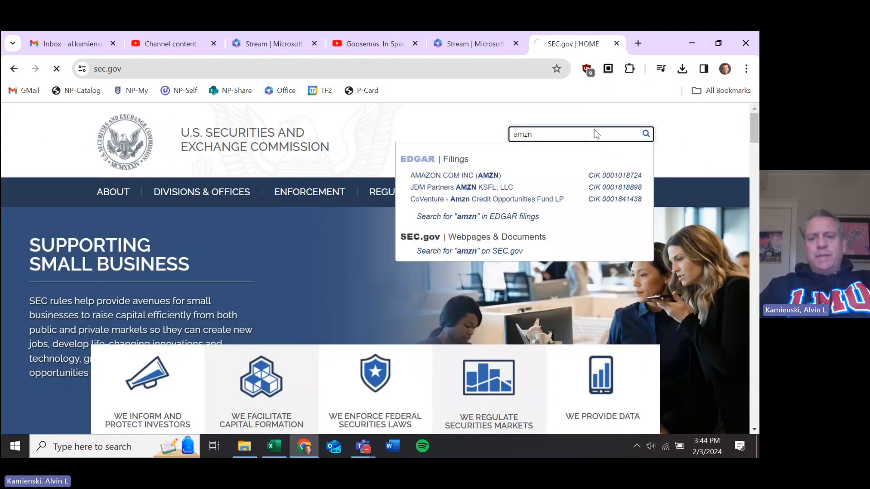
pyautogui.press('Return')
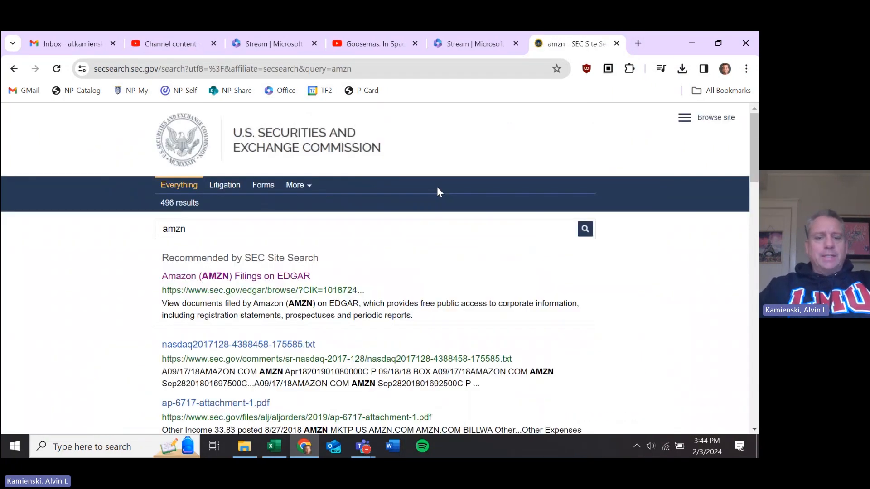
pyautogui.click(274, 276)
pyautogui.scroll(-1, 476, 294)
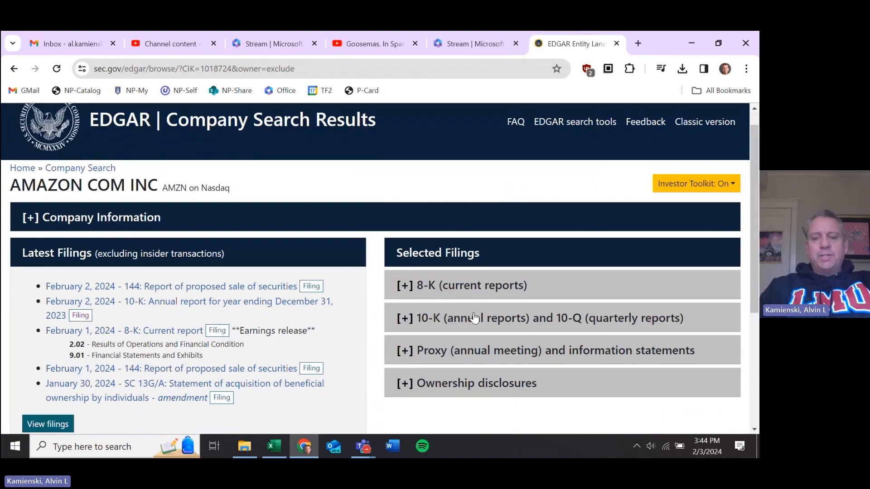
# Expand Amazon's annual and quarterly reports and list all of its 10-K and 10-Q filings.
pyautogui.click(474, 319)
pyautogui.scroll(-1, 474, 320)
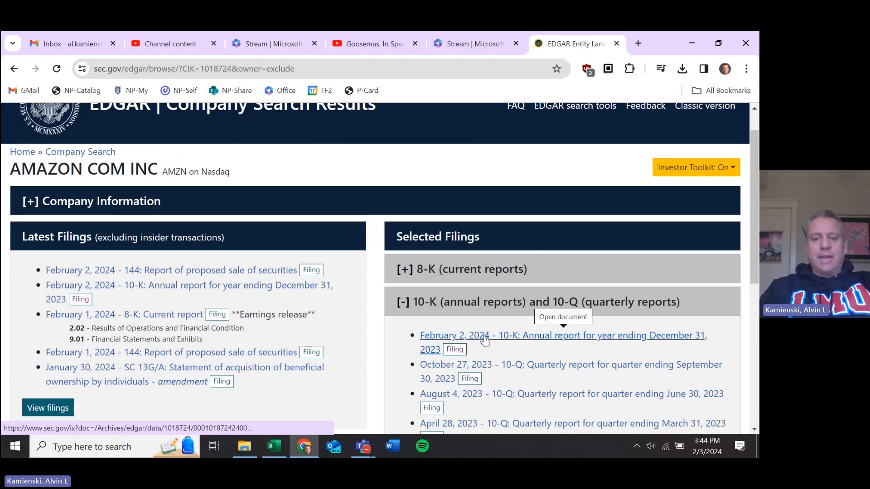
pyautogui.scroll(-4, 485, 339)
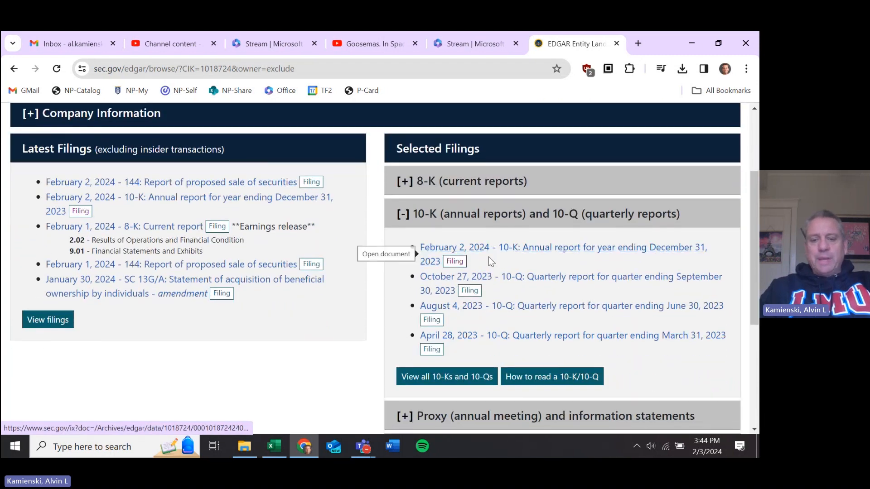
pyautogui.scroll(-1, 489, 256)
pyautogui.scroll(-1, 469, 351)
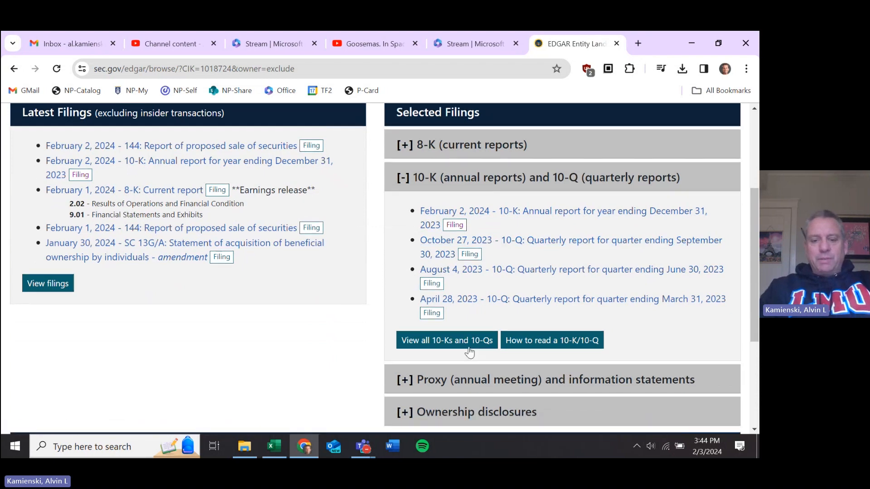
pyautogui.click(469, 347)
pyautogui.scroll(-5, 410, 334)
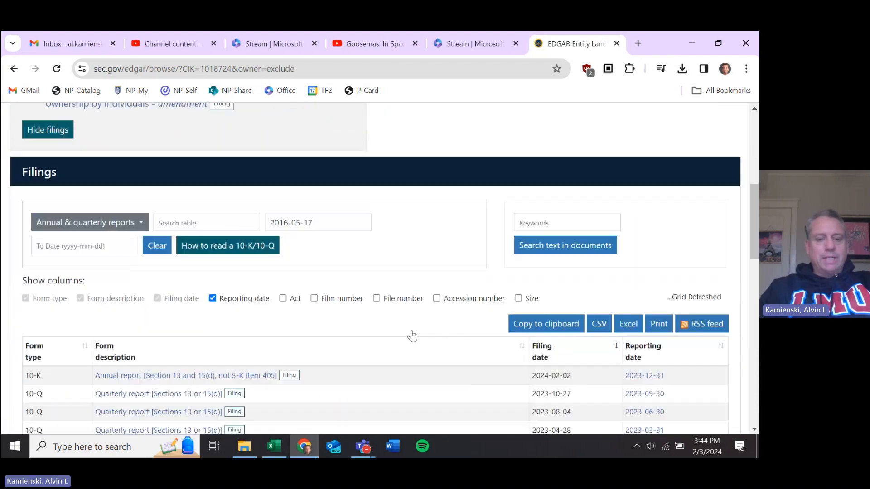
# Open the interactive data of the 10-K filed 2023-02-03, then open its Excel document and enable editing.
pyautogui.scroll(-1, 360, 309)
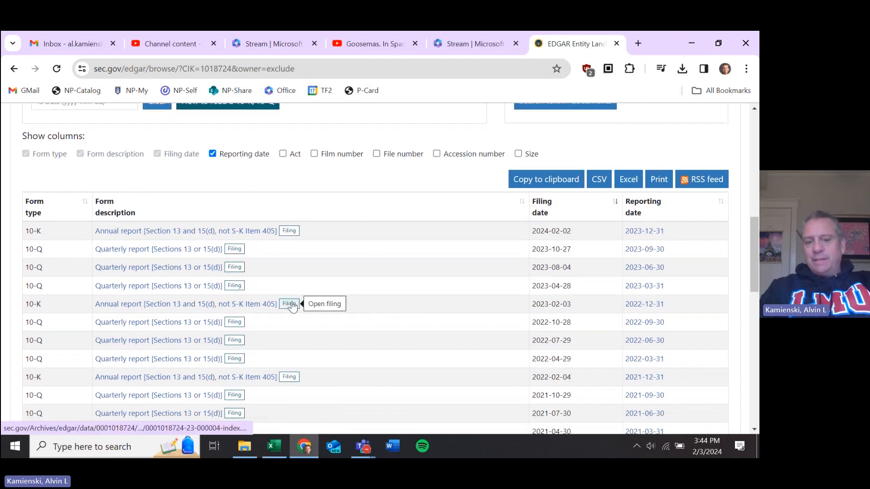
pyautogui.click(289, 304)
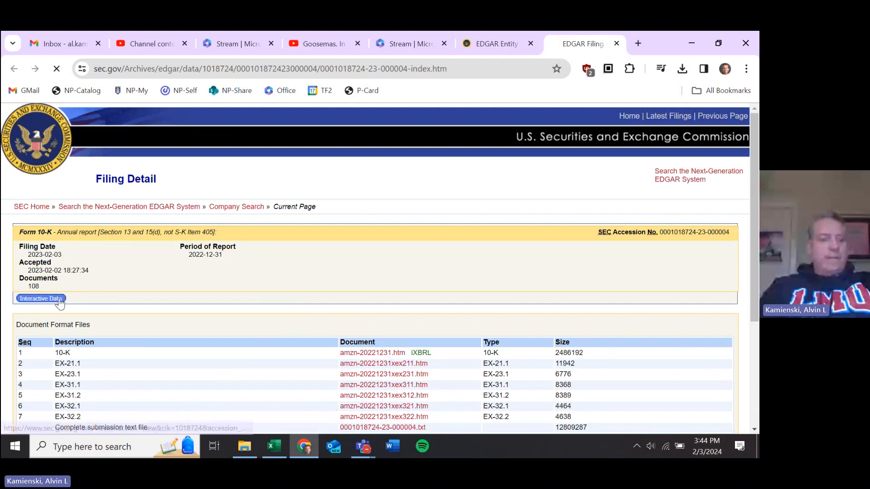
pyautogui.click(60, 301)
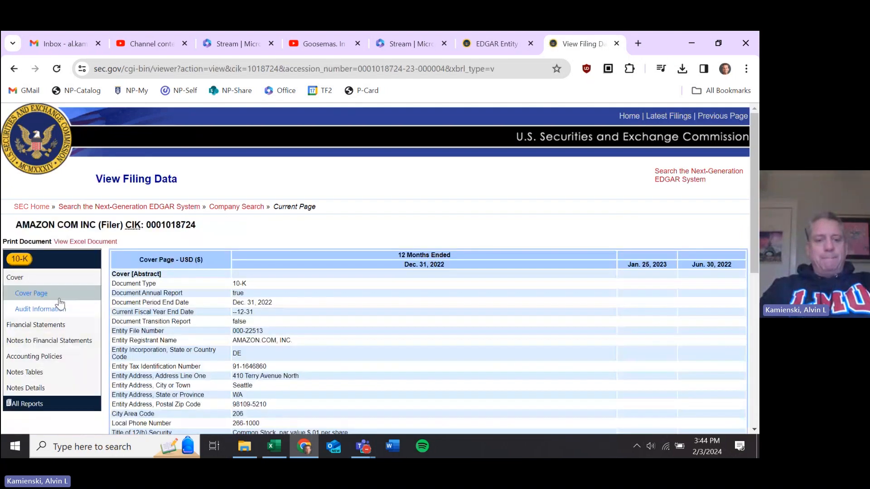
pyautogui.click(95, 244)
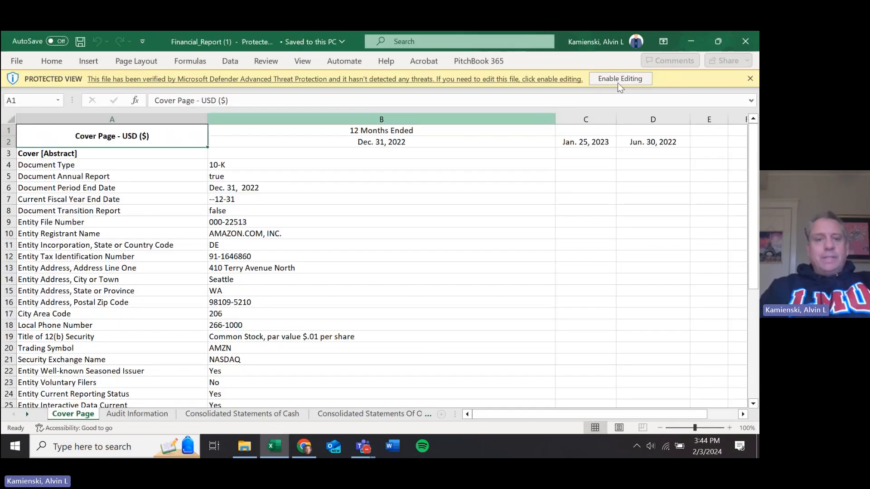
pyautogui.click(620, 84)
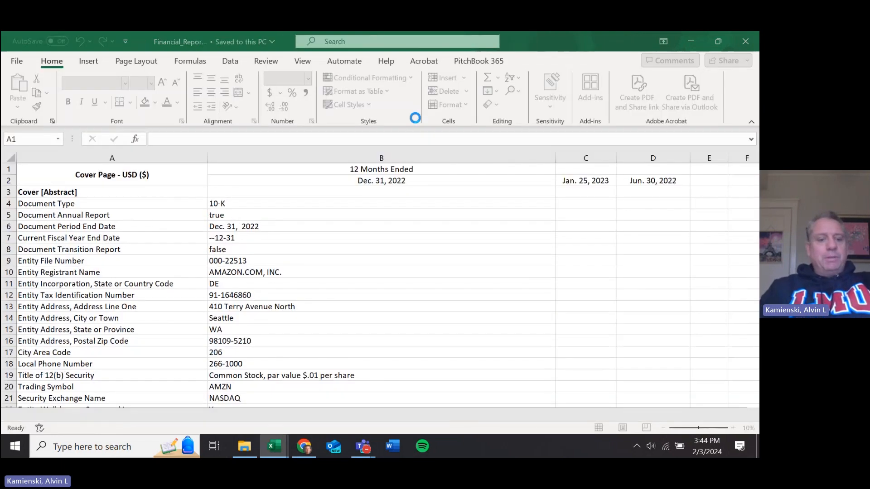
# Look over the Cover Page, Audit Information and Consolidated Statements of Cash Flows sheets and their period headings.
pyautogui.click(392, 171)
pyautogui.hotkey('shift', 'Down')
pyautogui.hotkey('shift', 'Right')
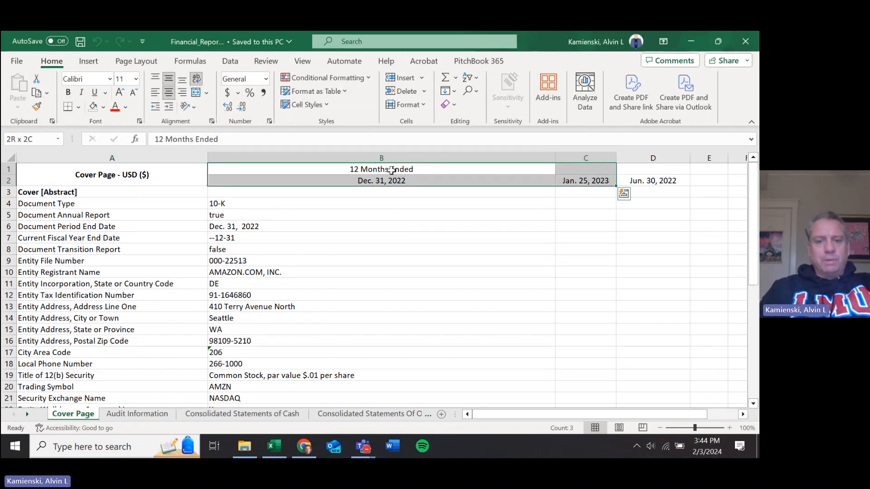
pyautogui.press('Down')
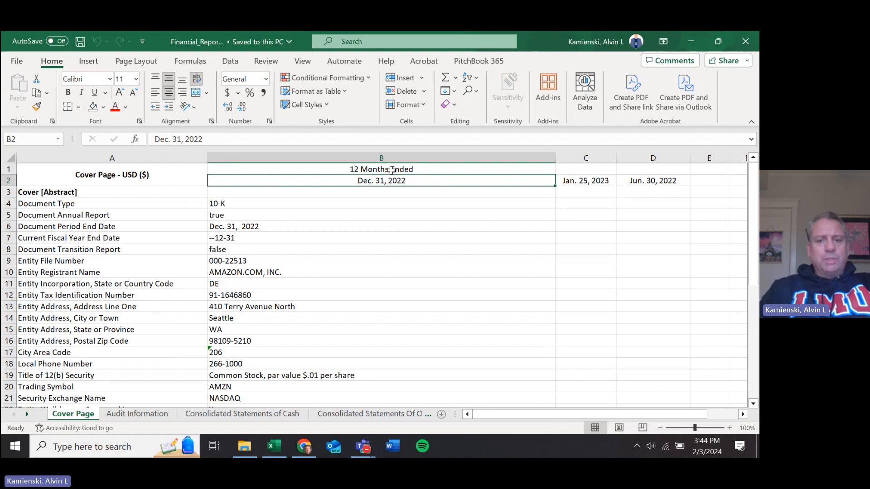
pyautogui.hotkey('ctrl', 'pagedown')
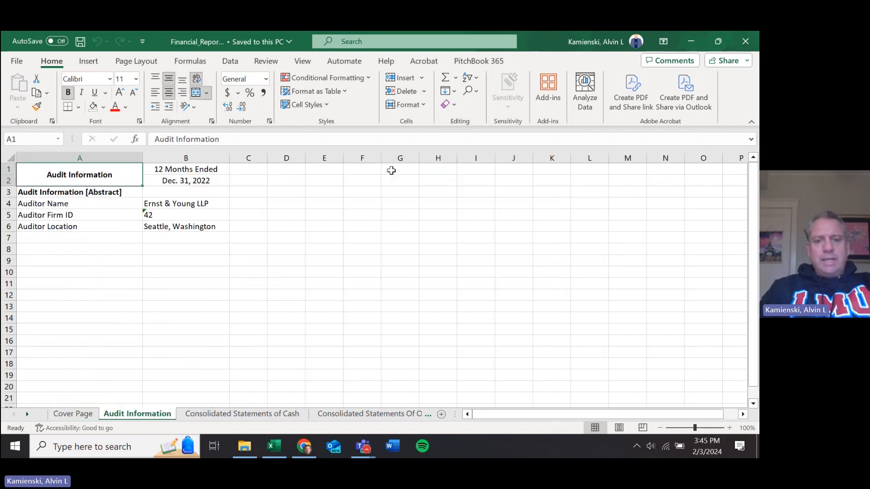
pyautogui.hotkey('ctrl', 'pagedown')
pyautogui.hotkey('shift', 'Right')
pyautogui.hotkey('shift', 'Right')
pyautogui.hotkey('shift', 'Left')
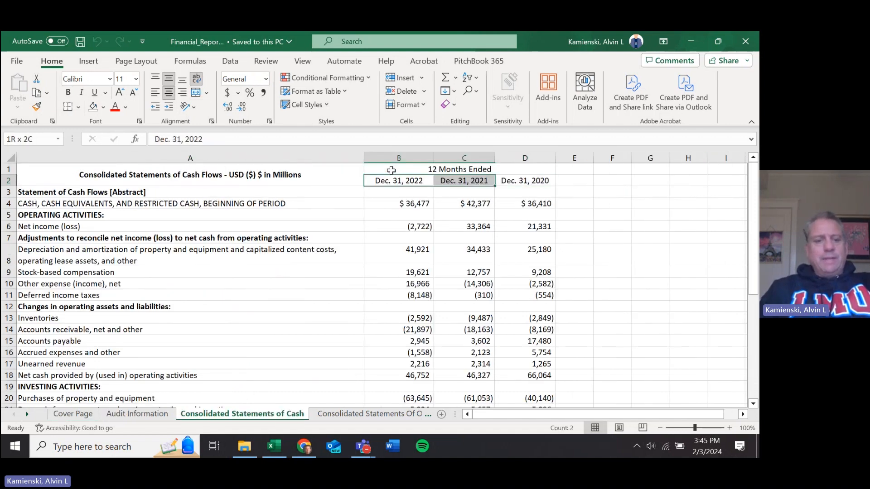
# Hide the Audit Information and Cover Page sheets.
pyautogui.hotkey('ctrl', 'pageup')
pyautogui.hotkey('alt', 'h')
pyautogui.press('o')
pyautogui.press('u')
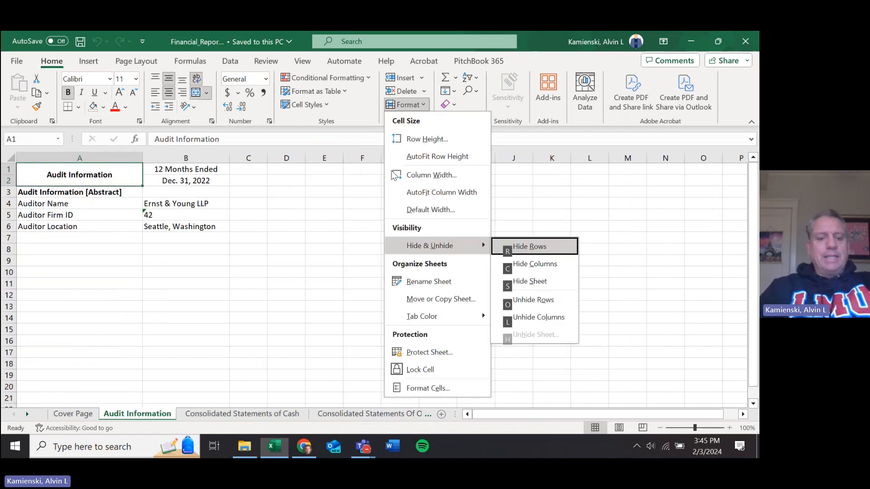
pyautogui.press('s')
pyautogui.hotkey('ctrl', 'pageup')
pyautogui.hotkey('alt', 'h')
pyautogui.press('o')
pyautogui.press('u')
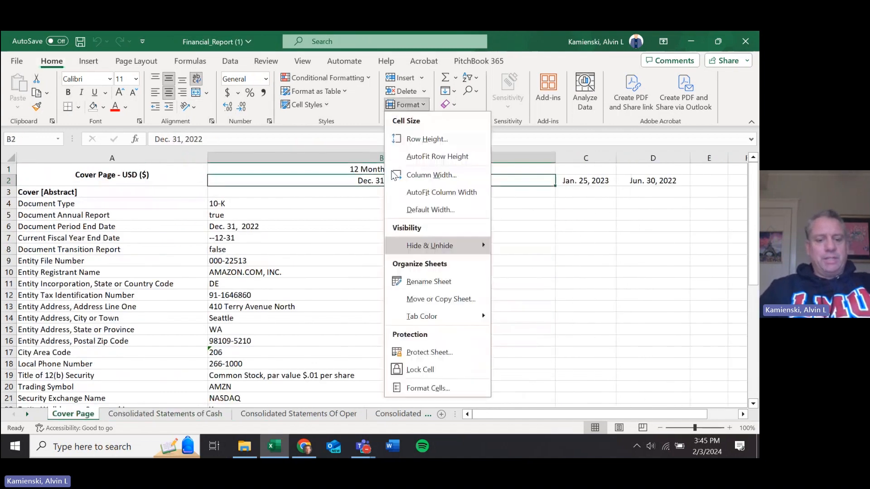
pyautogui.press('s')
# Rename the Consolidated Statements of Cash sheet as Statements of Cash Flows.
pyautogui.press('alt')
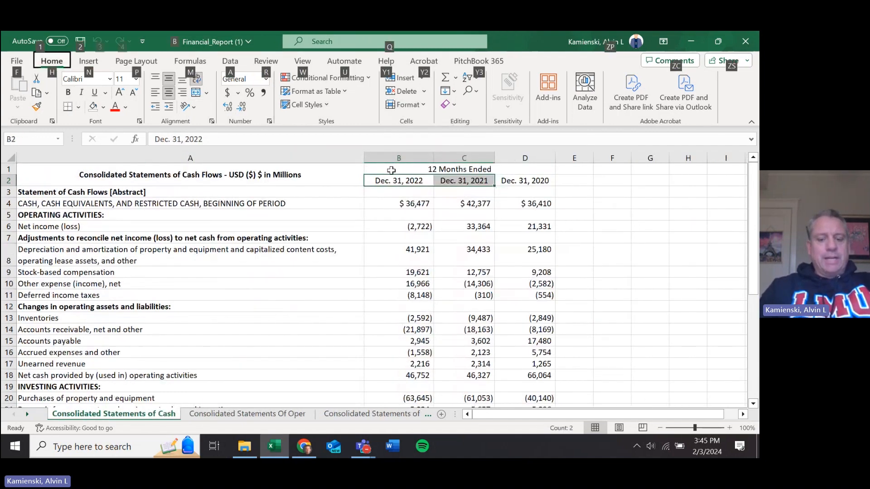
pyautogui.press('o')
pyautogui.press('h')
pyautogui.press('r')
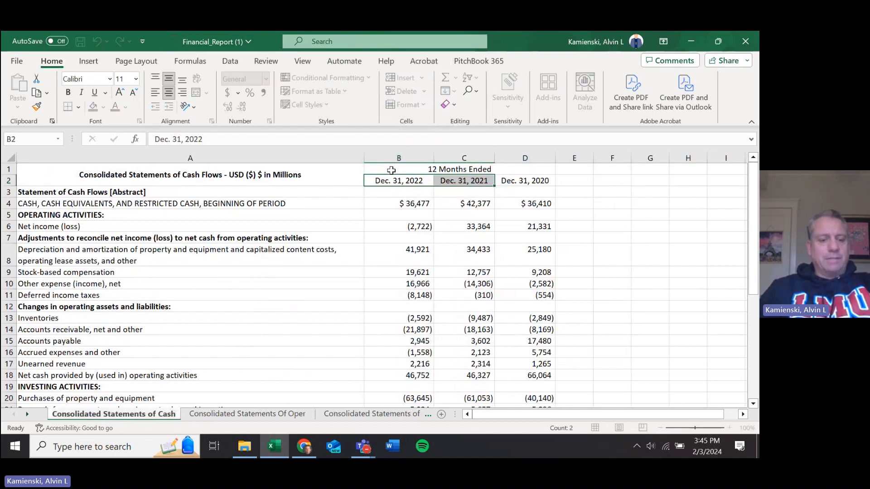
pyautogui.hotkey('ctrl', 'shift', 'Right')
pyautogui.press('Delete')
pyautogui.write('Fl')
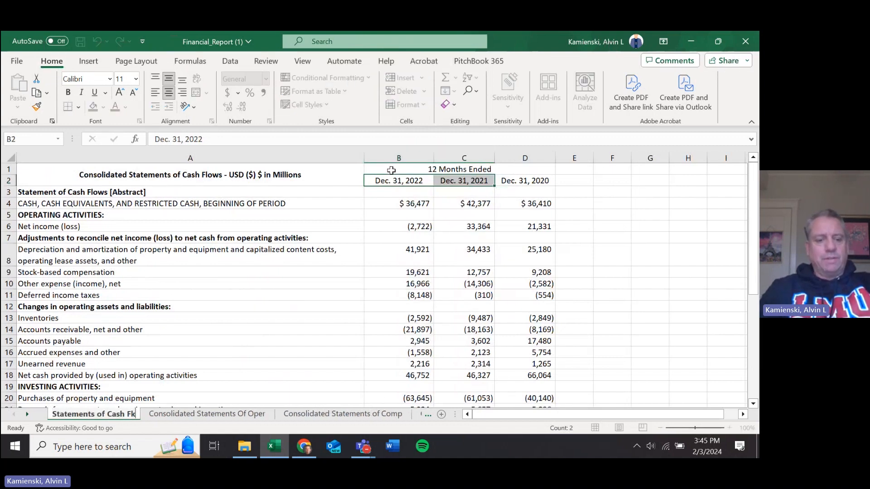
pyautogui.write('ows')
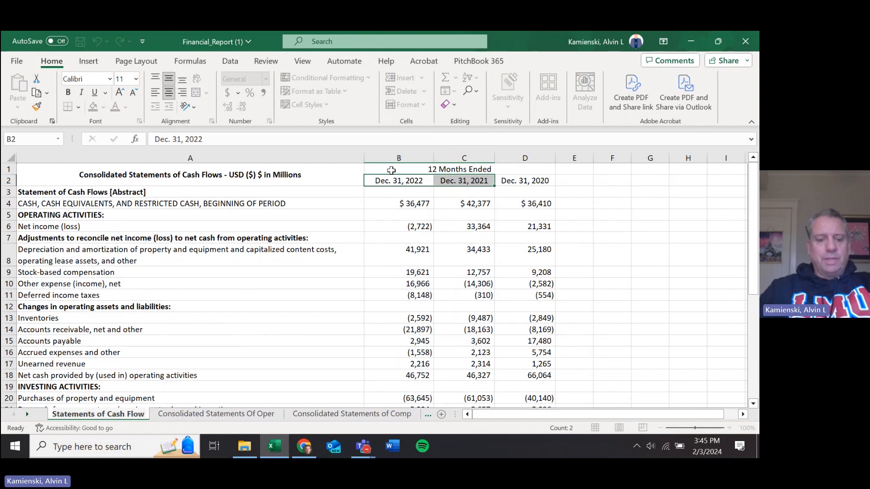
pyautogui.press('Return')
# Rename the Consolidated Statements Of Oper sheet as Income Statements.
pyautogui.hotkey('ctrl', 'pagedown')
pyautogui.hotkey('alt', 'h')
pyautogui.write('or')
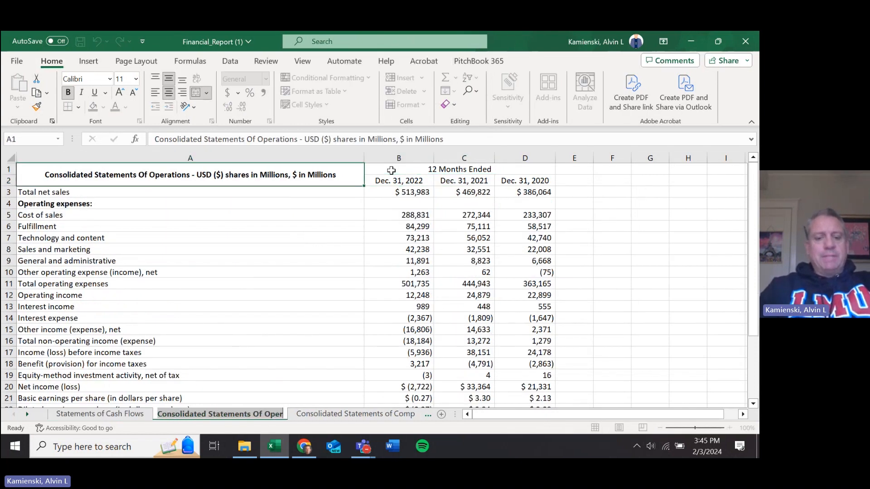
pyautogui.write('INc')
pyautogui.press('BackSpace')
pyautogui.press('BackSpace')
pyautogui.write('ncome WS')
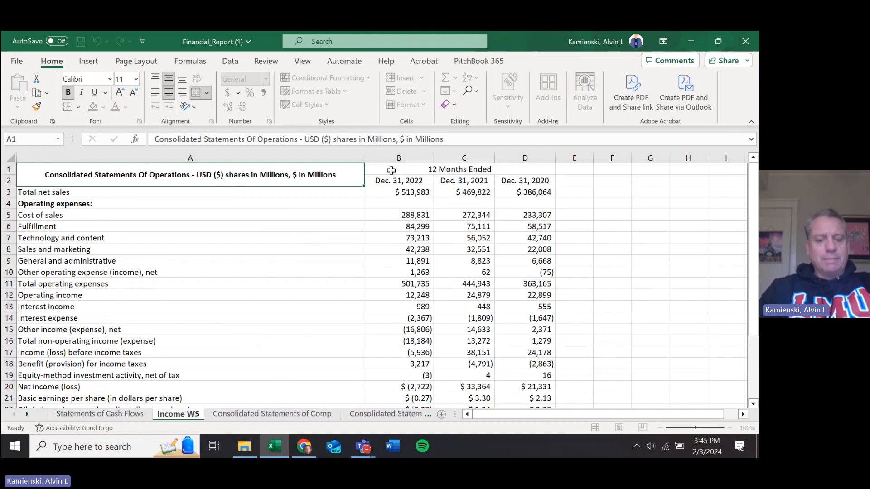
pyautogui.press('BackSpace')
pyautogui.press('BackSpace')
pyautogui.write('Statements')
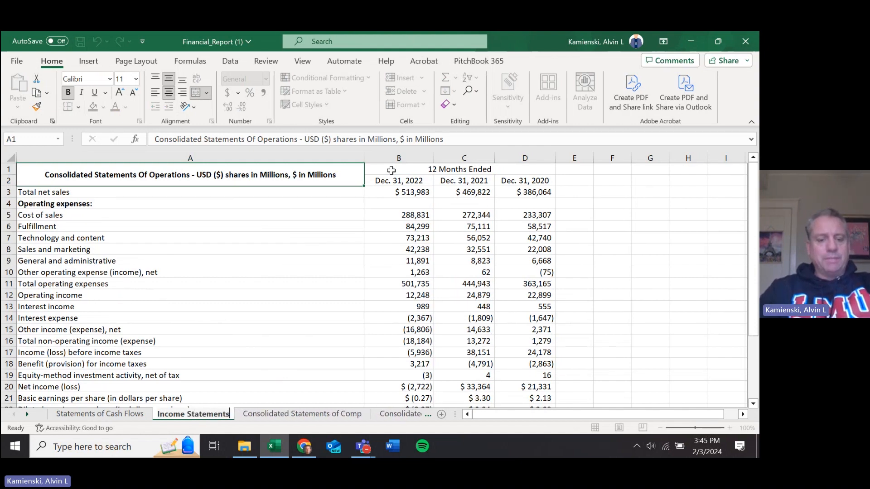
pyautogui.press('Return')
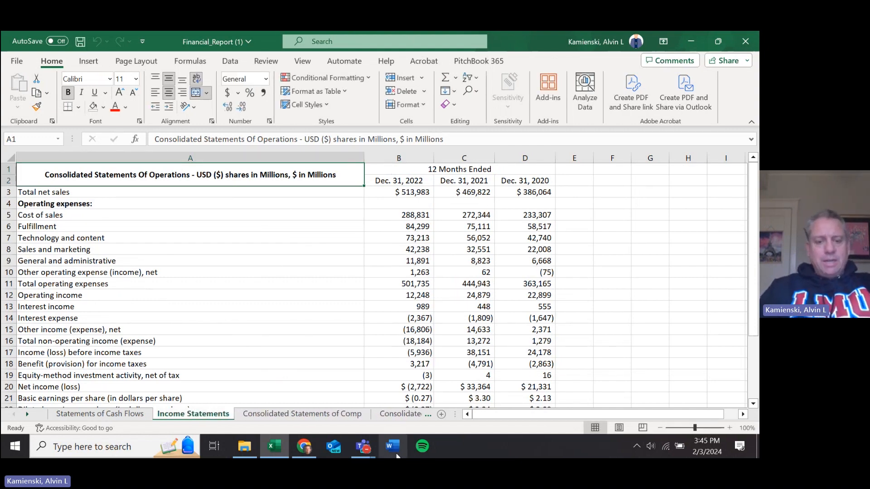
# Hide the two comprehensive income sheets that follow Income Statements.
pyautogui.hotkey('ctrl', 'pagedown')
pyautogui.hotkey('ctrl', 'pagedown')
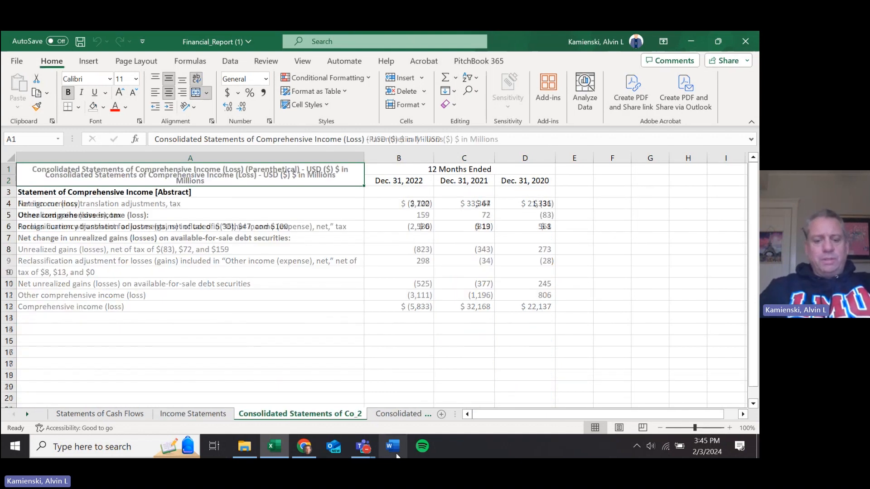
pyautogui.hotkey('ctrl', 'pagedown')
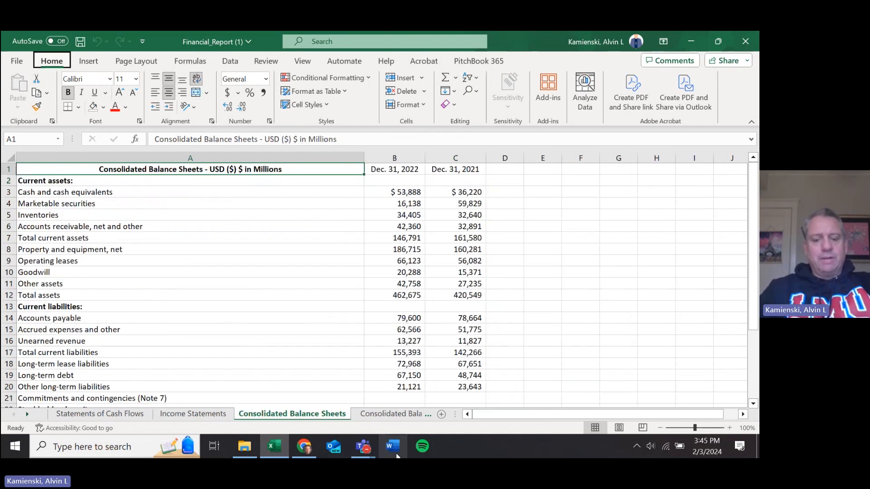
# Rename the Consolidated Balance Sheets sheet as Balance Sheets.
pyautogui.hotkey('alt', 'o')
pyautogui.press('h')
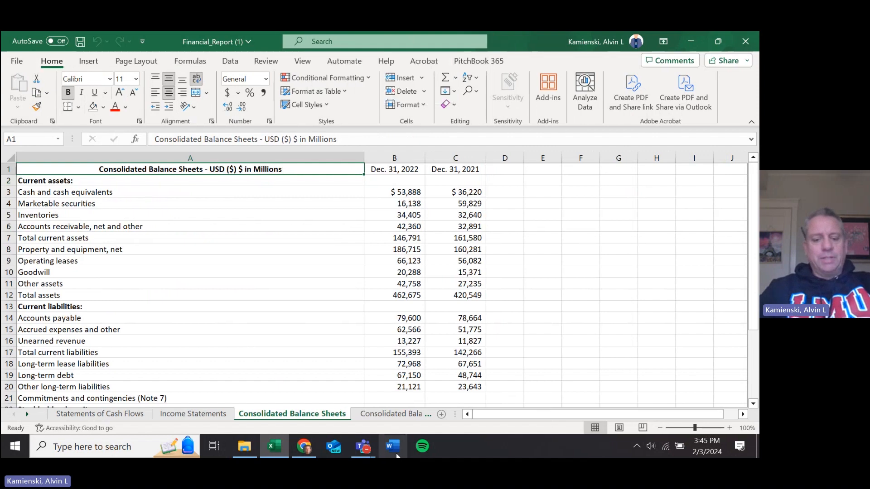
pyautogui.press('r')
pyautogui.press('Home')
pyautogui.hotkey('ctrl', 'shift', 'Right')
pyautogui.press('Delete')
pyautogui.press('Return')
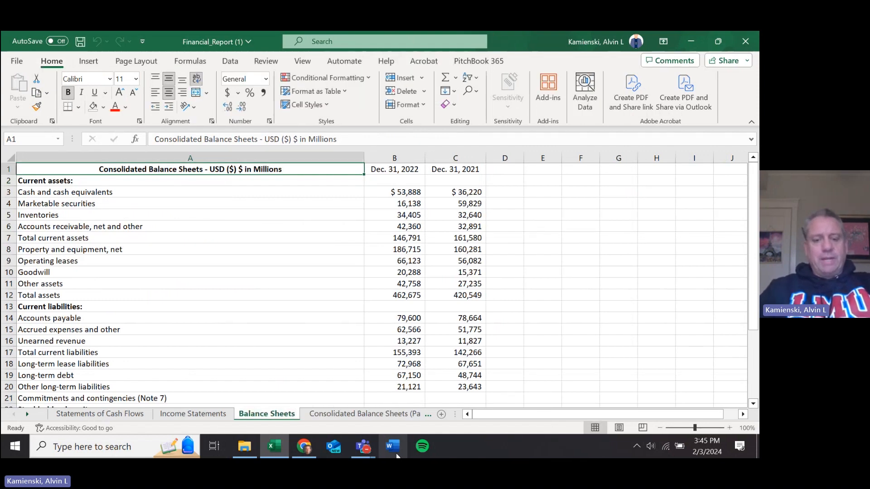
# Group all sheets from the parenthetical balance sheet through the last sheet of the workbook and hide them.
pyautogui.hotkey('ctrl', 'pagedown')
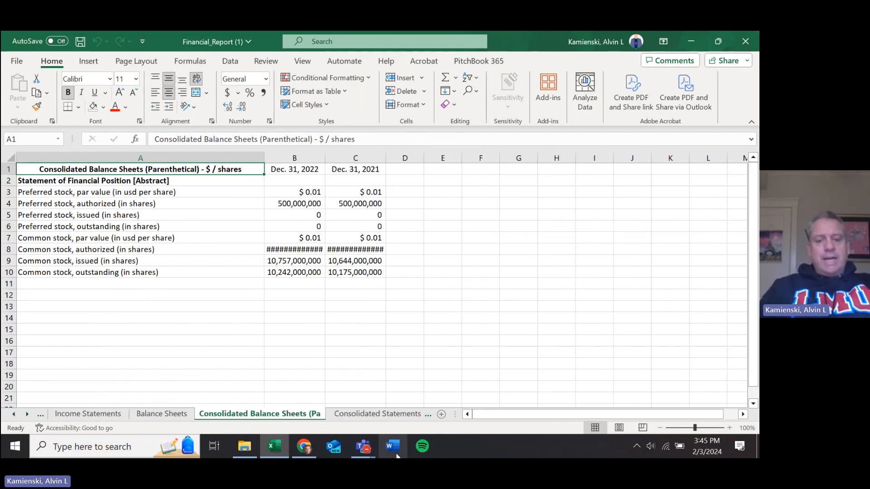
pyautogui.hotkey('ctrl', 'shift', 'pagedown')
pyautogui.hotkey('ctrl', 'shift', 'pagedown')
pyautogui.hotkey('ctrl', 'shift', 'pagedown')
pyautogui.hotkey('ctrl', 'shift', 'pagedown')
pyautogui.hotkey('ctrl', 'shift', 'pagedown')
pyautogui.hotkey('ctrl', 'shift', 'pagedown')
pyautogui.hotkey('ctrl', 'shift', 'pagedown')
pyautogui.hotkey('ctrl', 'shift', 'pagedown')
pyautogui.hotkey('ctrl', 'shift', 'pagedown')
pyautogui.hotkey('ctrl', 'shift', 'pagedown')
pyautogui.hotkey('ctrl', 'shift', 'pagedown')
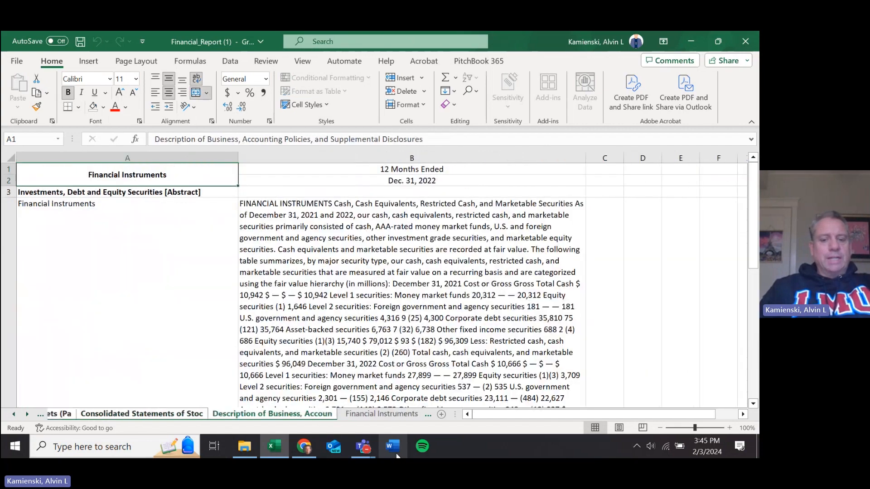
pyautogui.hotkey('ctrl', 'pageup')
pyautogui.hotkey('ctrl', 'pageup')
pyautogui.hotkey('ctrl', 'pageup')
pyautogui.hotkey('ctrl', 'pageup')
pyautogui.hotkey('ctrl', 'pageup')
pyautogui.hotkey('ctrl', 'pageup')
pyautogui.hotkey('ctrl', 'pageup')
pyautogui.hotkey('ctrl', 'pageup')
pyautogui.hotkey('ctrl', 'pageup')
pyautogui.hotkey('ctrl', 'pageup')
pyautogui.hotkey('ctrl', 'pageup')
pyautogui.hotkey('ctrl', 'pageup')
pyautogui.hotkey('ctrl', 'pageup')
pyautogui.hotkey('ctrl', 'pageup')
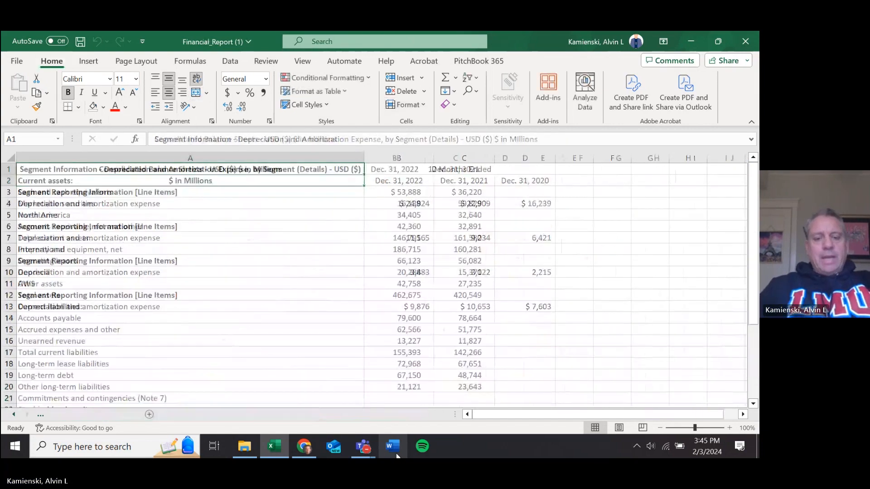
pyautogui.hotkey('ctrl', 'Home')
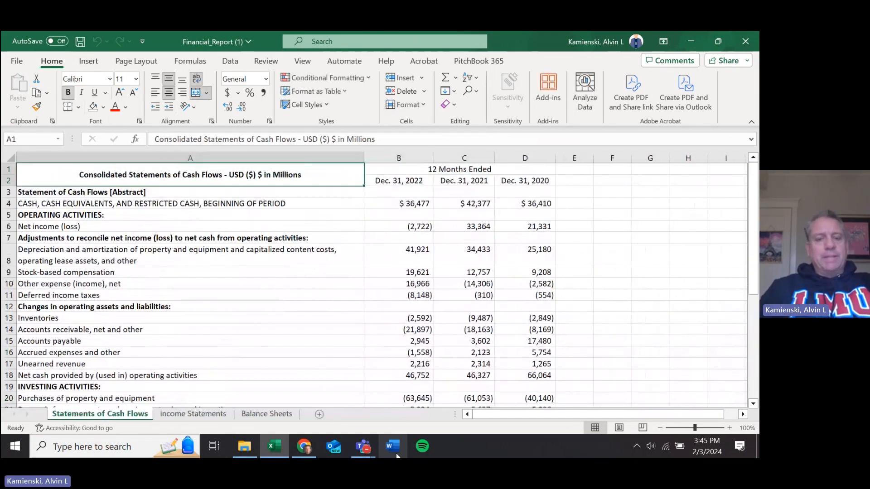
pyautogui.press('alt')
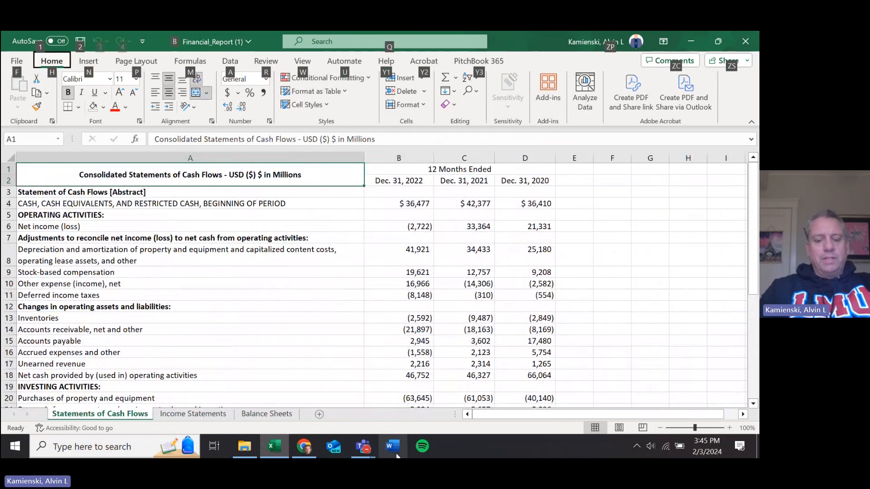
pyautogui.press('h')
pyautogui.press('f')
pyautogui.press('a')
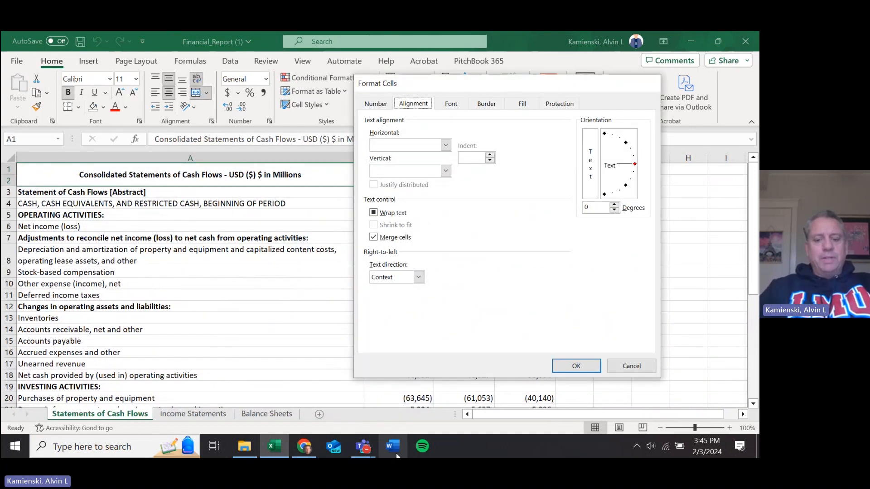
pyautogui.press('Escape')
# Start saving the workbook as a new file named Pivot Tables with Financial Statement Data.
pyautogui.hotkey('alt', 'f')
pyautogui.press('a')
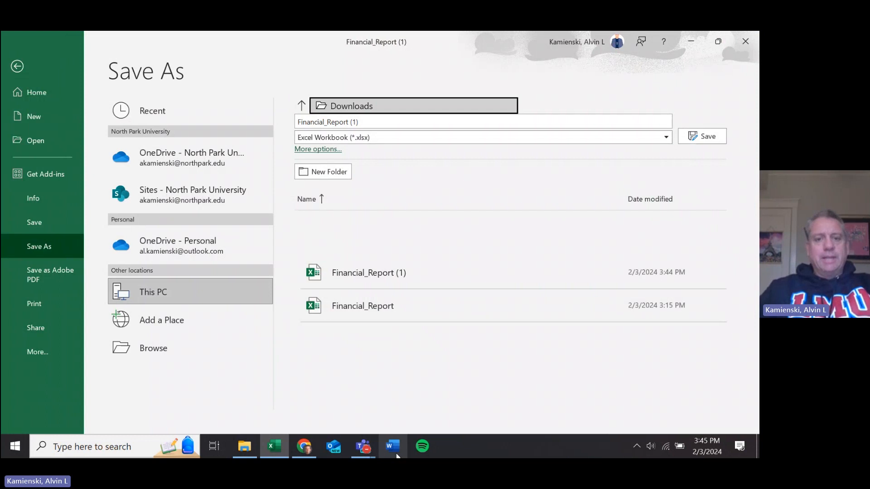
pyautogui.press('Tab')
pyautogui.write('Financ')
pyautogui.press('BackSpace')
pyautogui.press('BackSpace')
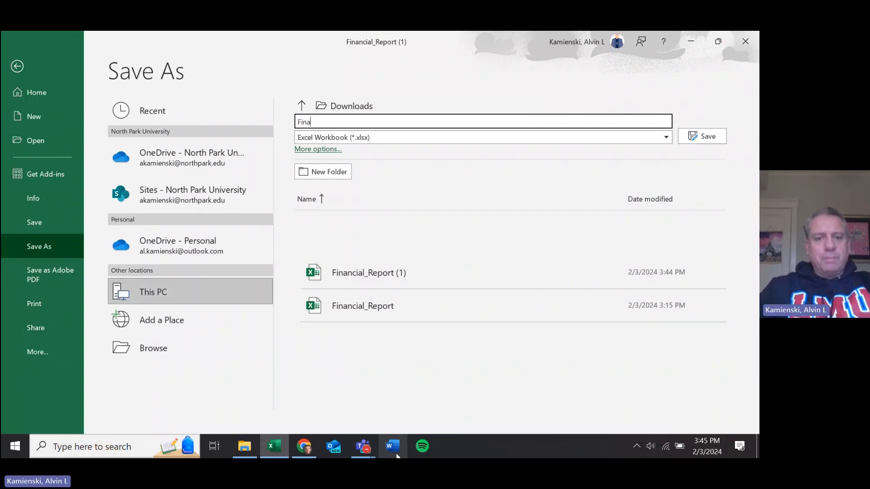
pyautogui.press('BackSpace')
pyautogui.press('BackSpace')
pyautogui.press('BackSpace')
pyautogui.press('BackSpace')
pyautogui.write('Pivot T')
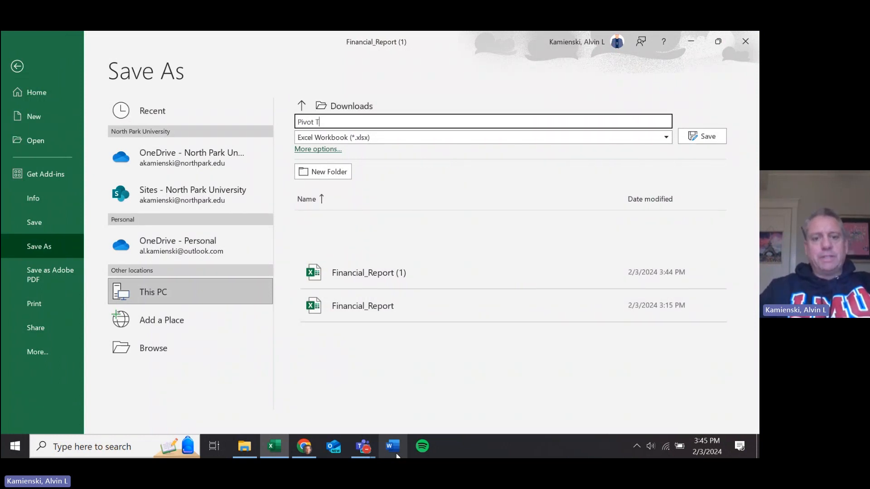
pyautogui.write('ables with Financ')
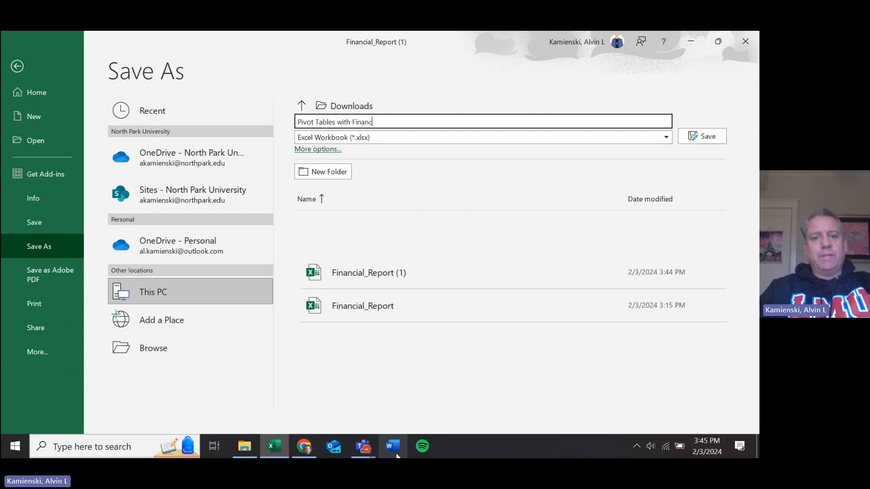
pyautogui.write('ial Statement D')
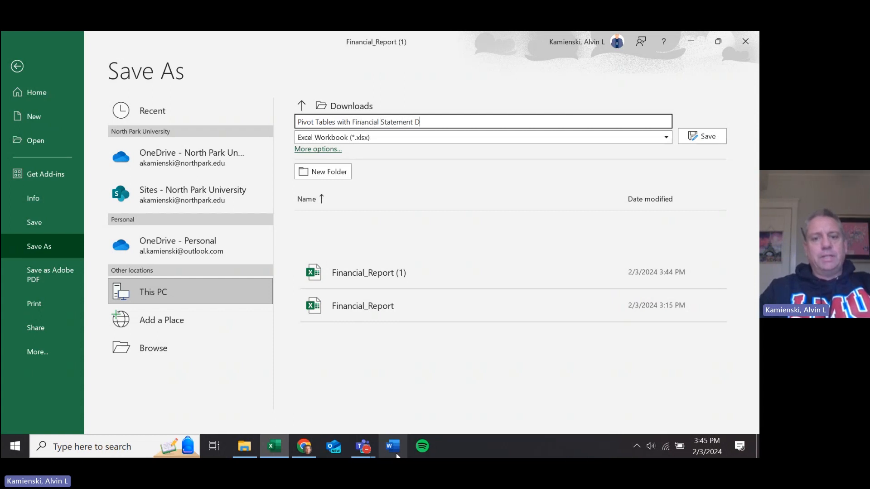
pyautogui.write('ata')
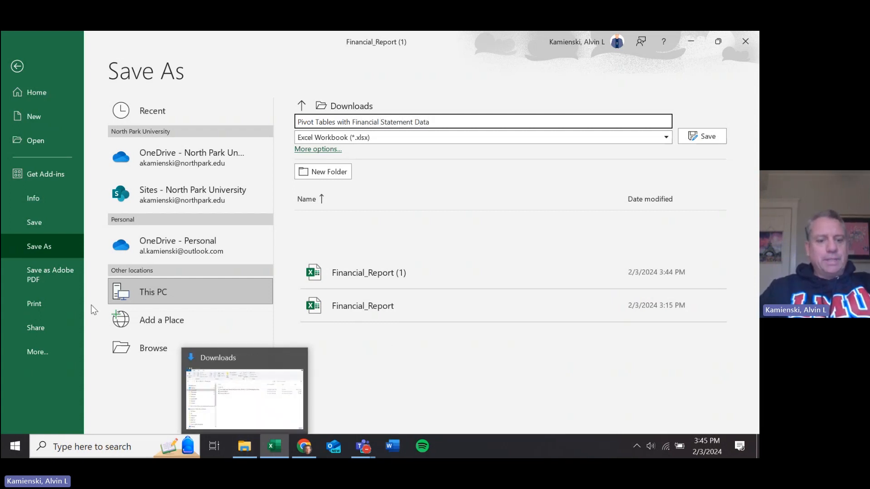
# Choose the Desktop as the save location and save the renamed workbook there.
pyautogui.click(154, 347)
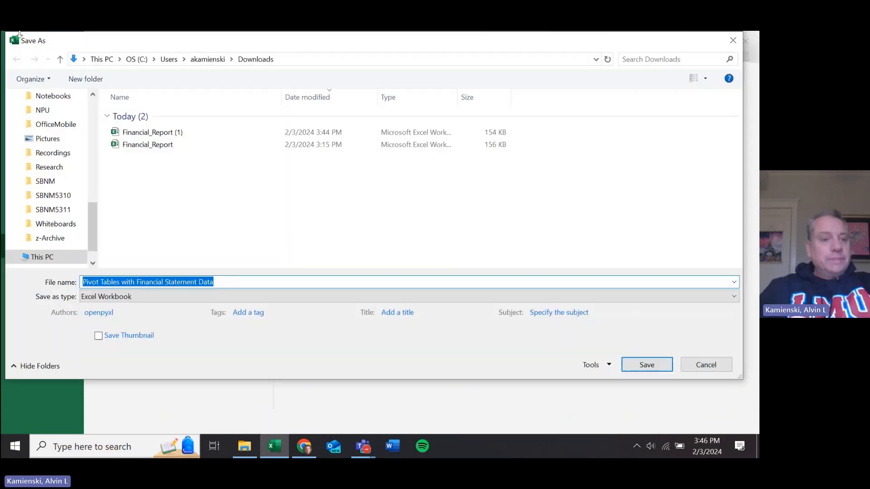
pyautogui.scroll(8, 55, 181)
pyautogui.click(54, 121)
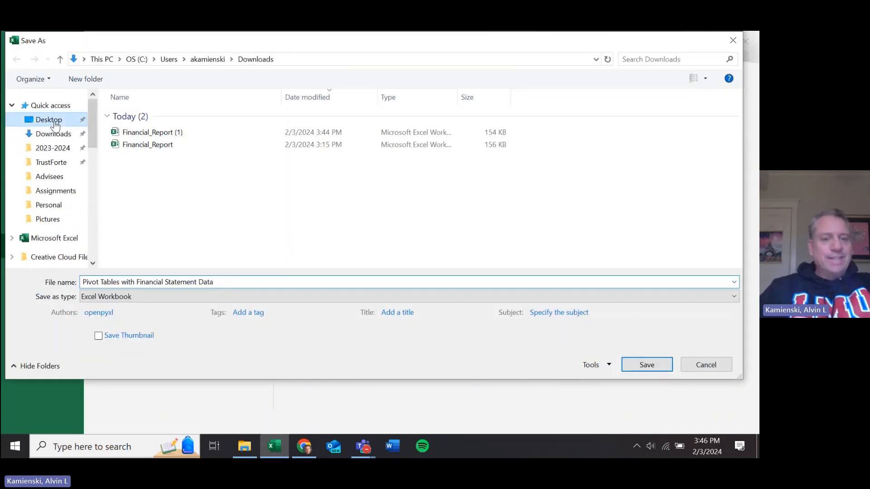
pyautogui.click(646, 365)
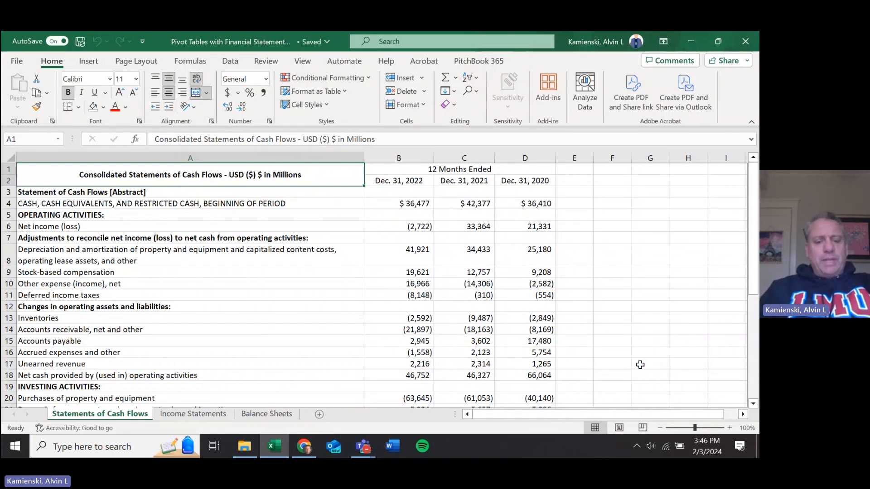
# Unmerge the title cell A1 on the Statements of Cash Flows sheet.
pyautogui.hotkey('ctrl', 'pagedown')
pyautogui.hotkey('ctrl', 'pageup')
pyautogui.hotkey('ctrl', 'pagedown')
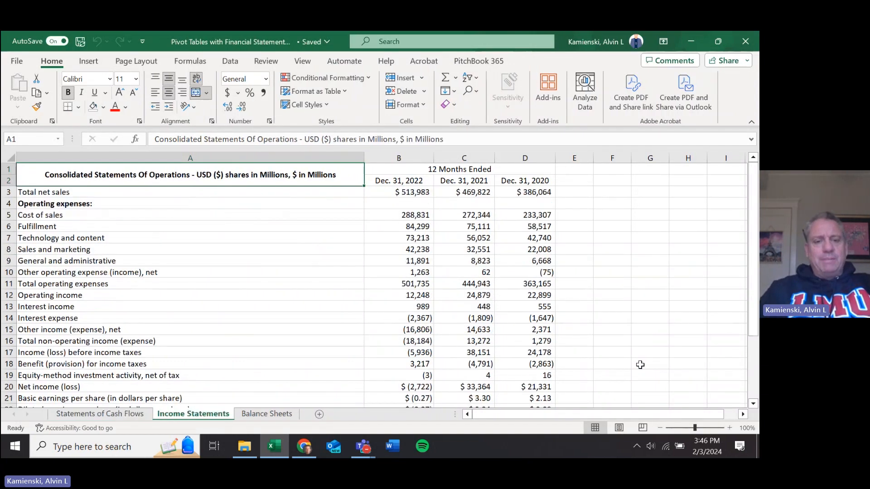
pyautogui.hotkey('ctrl', 'pagedown')
pyautogui.hotkey('ctrl', 'pageup')
pyautogui.hotkey('ctrl', 'pageup')
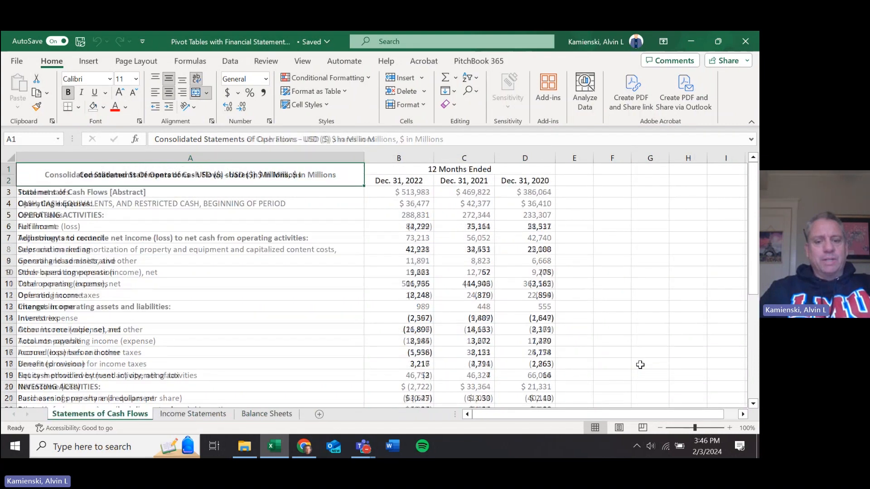
pyautogui.hotkey('alt', 'h')
pyautogui.press('m')
pyautogui.press('u')
# Unmerge the title cell A1 on the Income Statements sheet and check whether the Balance Sheets title is merged.
pyautogui.hotkey('ctrl', 'pagedown')
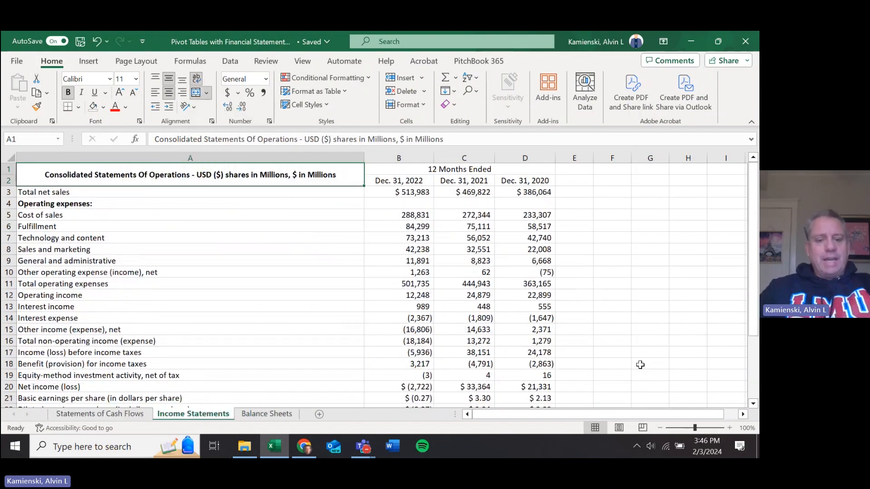
pyautogui.hotkey('alt', 'h')
pyautogui.press('m')
pyautogui.press('u')
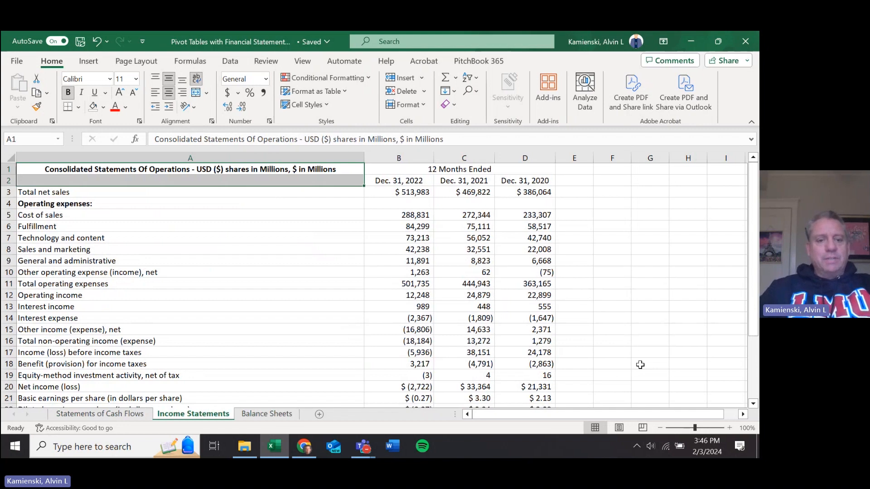
pyautogui.hotkey('ctrl', 'pagedown')
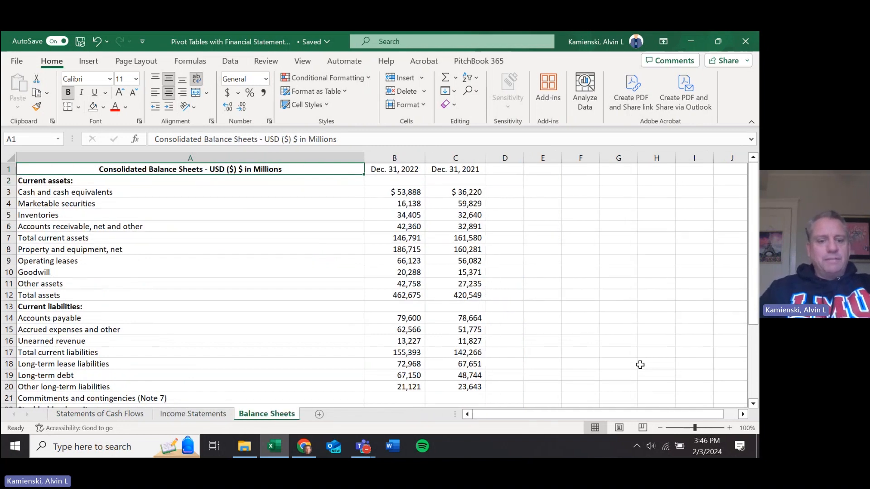
pyautogui.hotkey('ctrl', 'pageup')
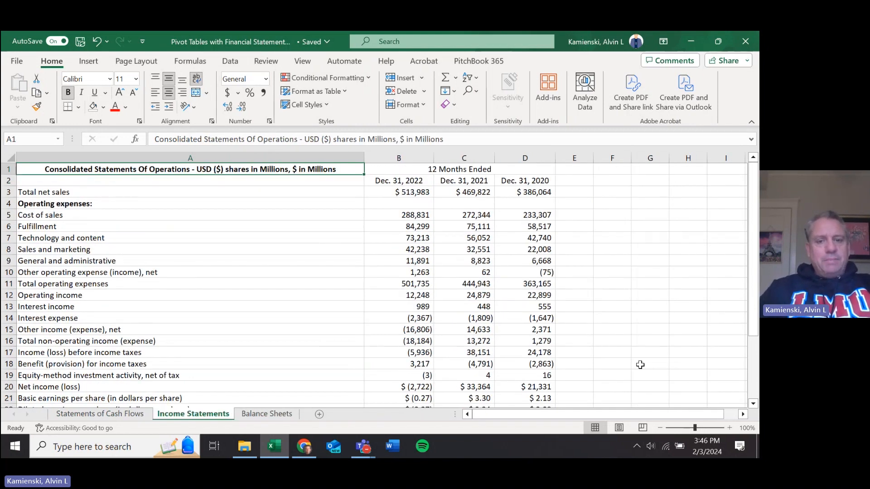
# Set the width of the three year columns, B to D, on the Income Statements sheet to 15.
pyautogui.press('Down')
pyautogui.press('Down')
pyautogui.press('Right')
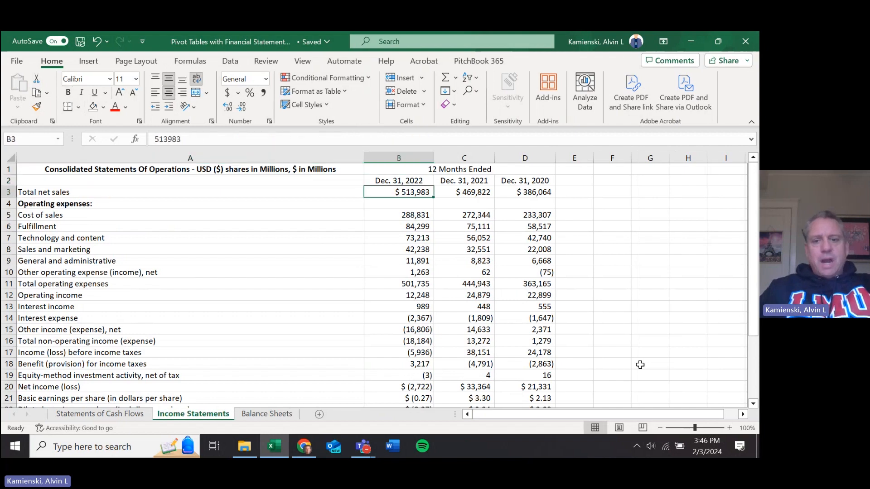
pyautogui.press('Up')
pyautogui.hotkey('shift', 'Right')
pyautogui.hotkey('shift', 'Right')
pyautogui.hotkey('alt', 'h')
pyautogui.write('o')
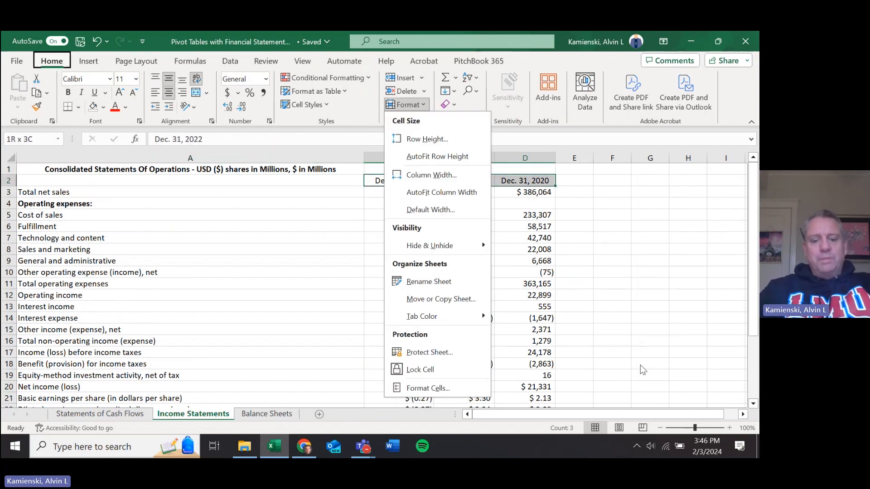
pyautogui.write('w15')
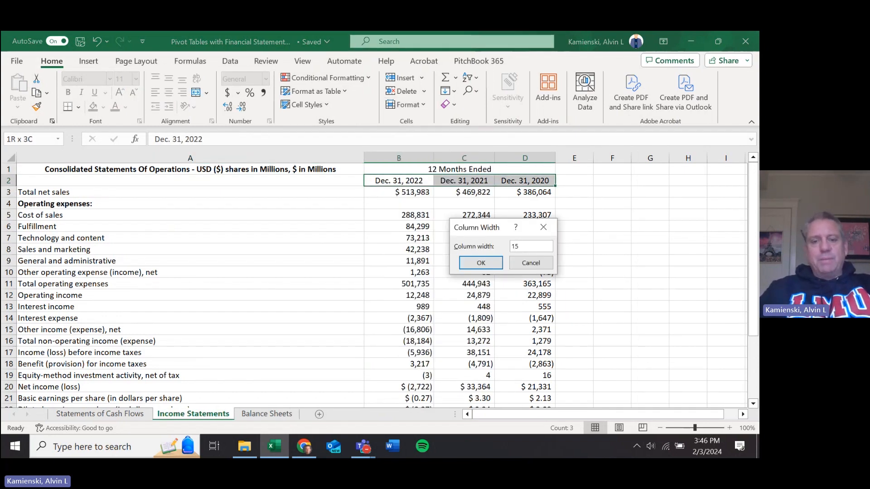
pyautogui.press('Return')
# Set the width of column A on the Income Statements sheet to 50.
pyautogui.press('Left')
pyautogui.hotkey('alt', 'h')
pyautogui.write('o')
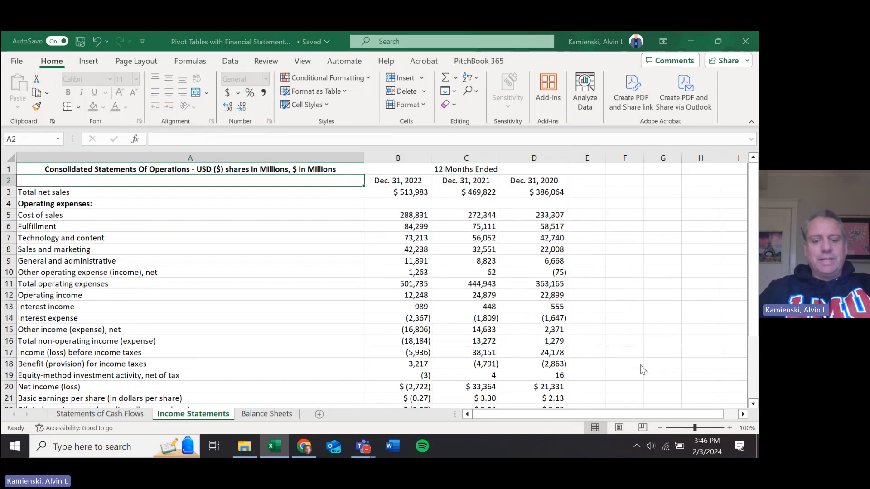
pyautogui.write('w')
pyautogui.write('50')
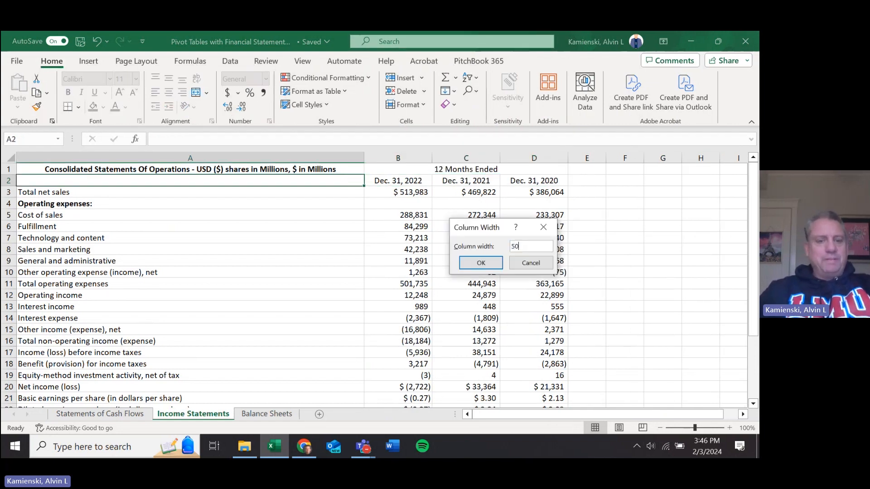
pyautogui.press('Return')
# Move the Dec. 31, 2022 and Dec. 31, 2021 columns, B2:C29, out of the way to the range starting at F2.
pyautogui.press('Right')
pyautogui.press('Right')
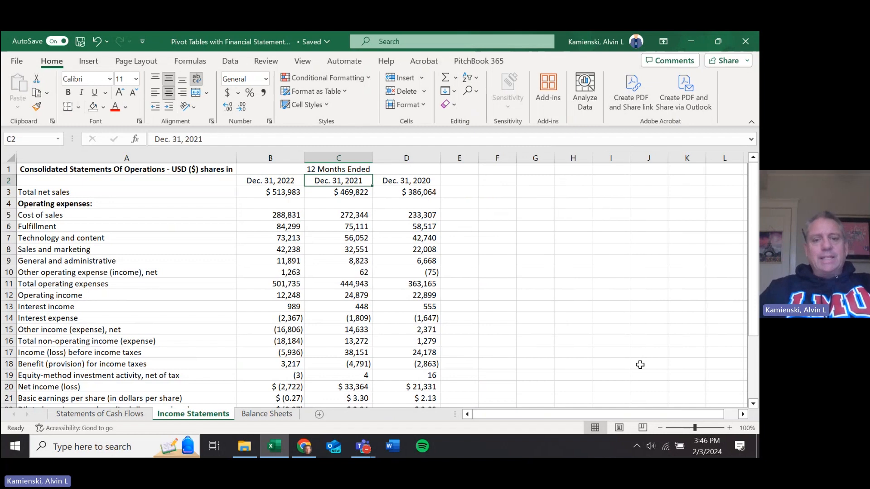
pyautogui.press('Left')
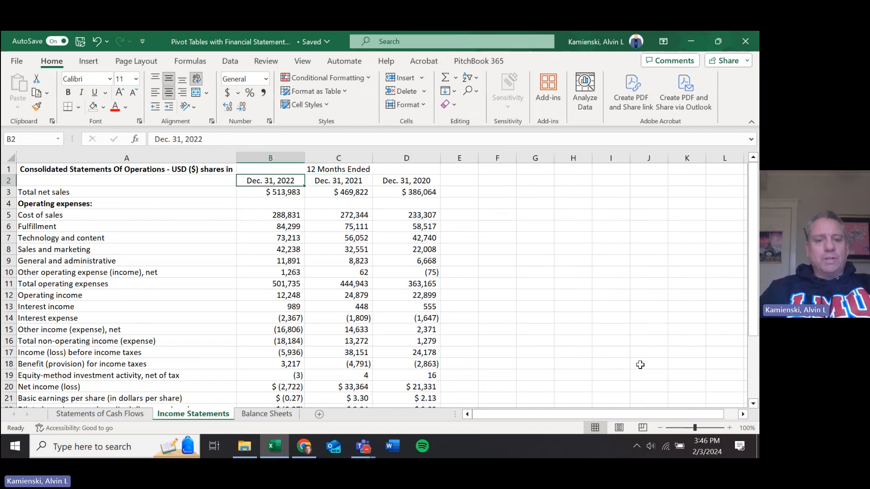
pyautogui.hotkey('ctrl', 'shift', 'Down')
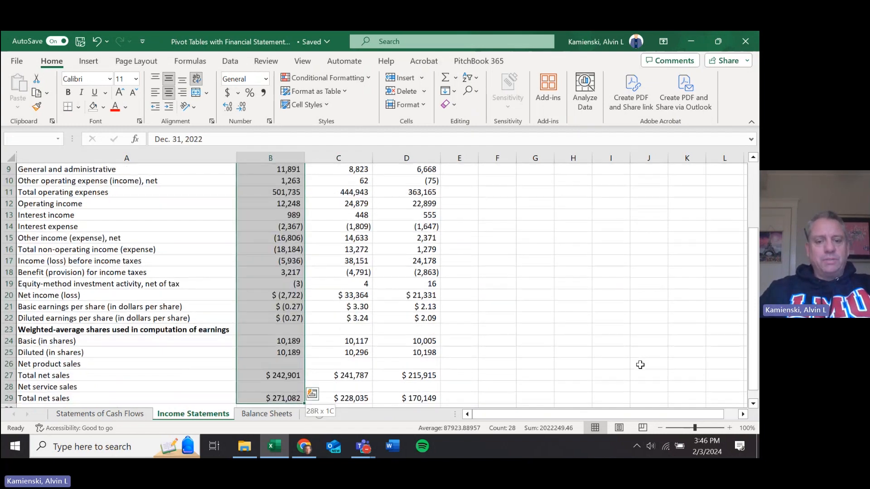
pyautogui.hotkey('shift', 'Right')
pyautogui.hotkey('ctrl', 'c')
pyautogui.scroll(2, 640, 364)
pyautogui.press('Up')
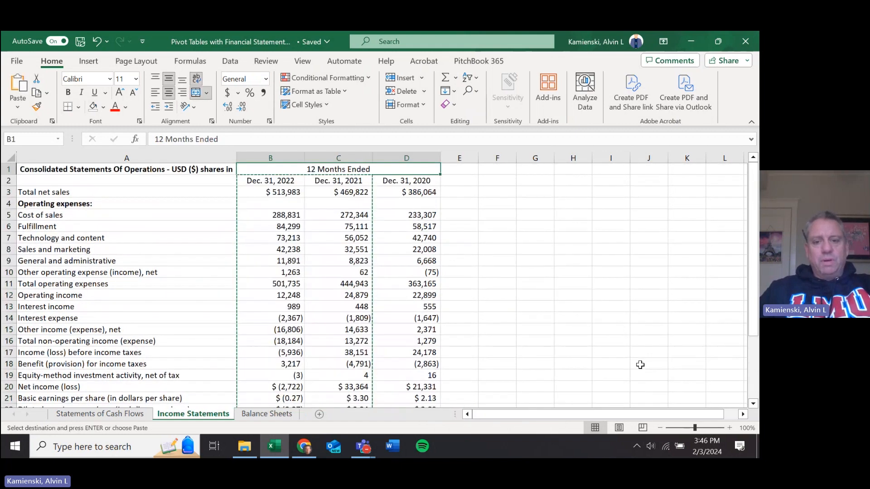
pyautogui.press('Right')
pyautogui.press('Down')
pyautogui.press('Right')
pyautogui.press('Right')
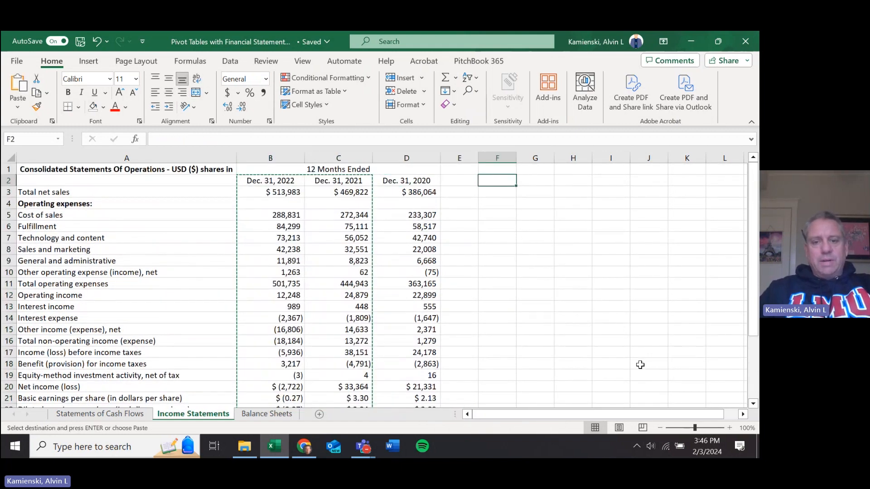
pyautogui.press('Return')
pyautogui.hotkey('ctrl', 'shift', 'Down')
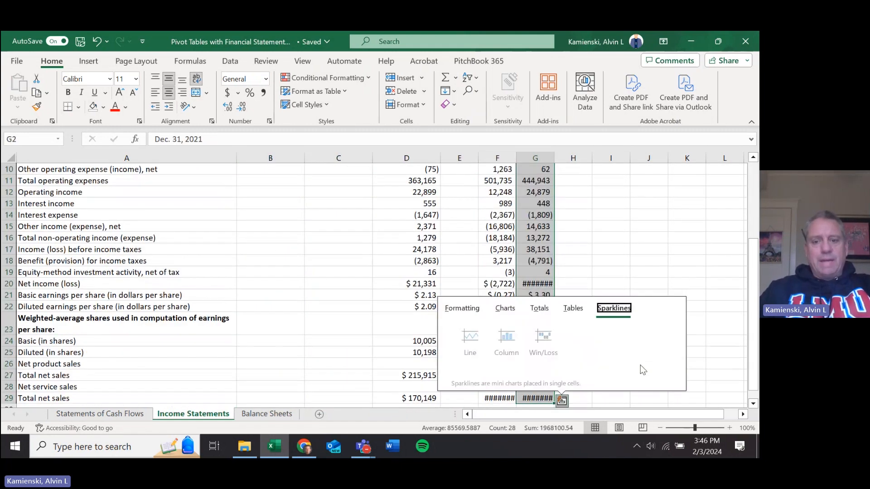
# Move the Dec. 31, 2020 column from D2:D29 to the range starting at B2.
pyautogui.press('Left')
pyautogui.press('Left')
pyautogui.press('Left')
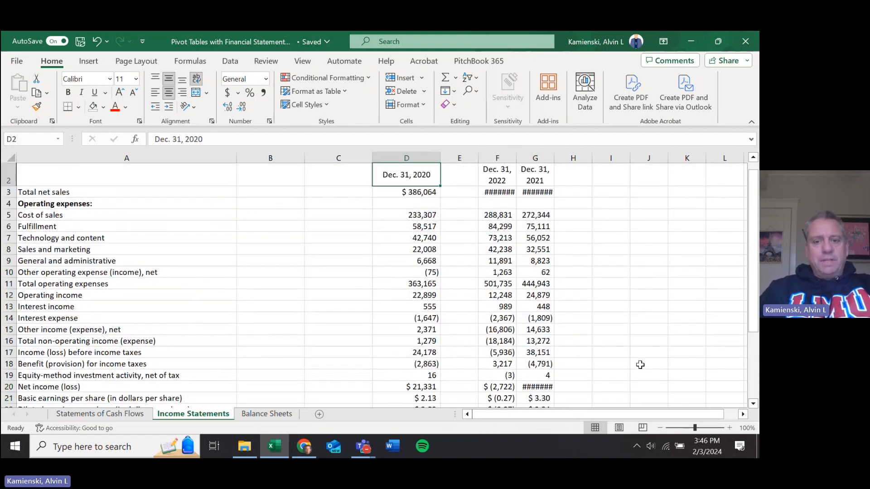
pyautogui.hotkey('ctrl', 'shift', 'Down')
pyautogui.hotkey('ctrl', 'x')
pyautogui.press('Left')
pyautogui.press('Left')
pyautogui.press('Return')
# Move the Dec. 31, 2021 column from column G to the range starting at C2.
pyautogui.press('Right')
pyautogui.press('Right')
pyautogui.press('Right')
pyautogui.press('Right')
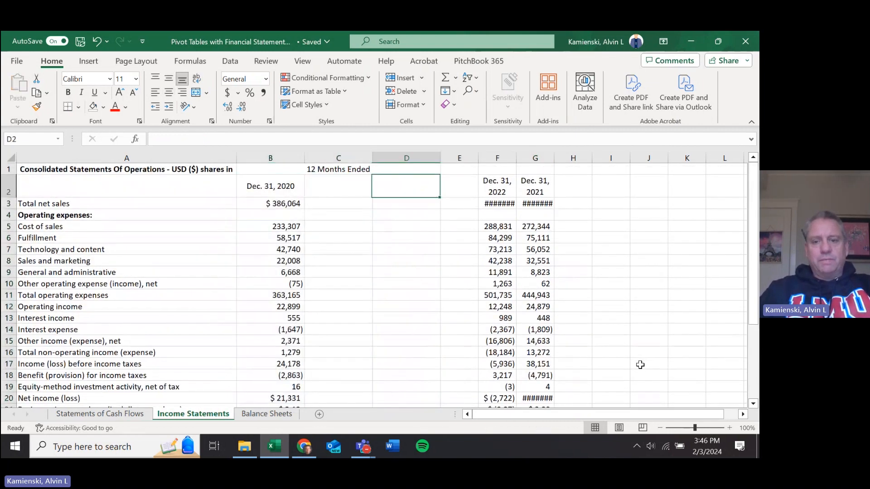
pyautogui.press('Right')
pyautogui.hotkey('ctrl', 'shift', 'Down')
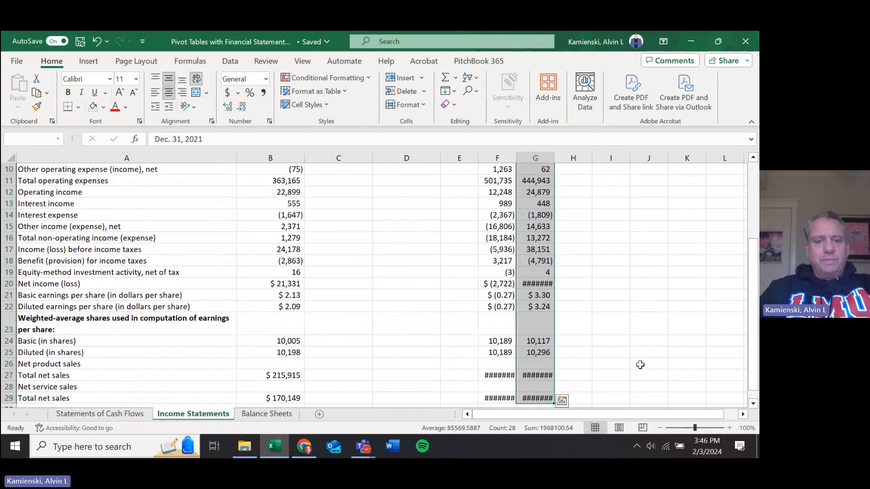
pyautogui.hotkey('ctrl', 'x')
pyautogui.press('Left')
pyautogui.press('Left')
pyautogui.press('Left')
pyautogui.press('Left')
pyautogui.press('Return')
# Move the Dec. 31, 2022 column from column F to the range starting at D2.
pyautogui.press('Right')
pyautogui.press('Right')
pyautogui.press('Right')
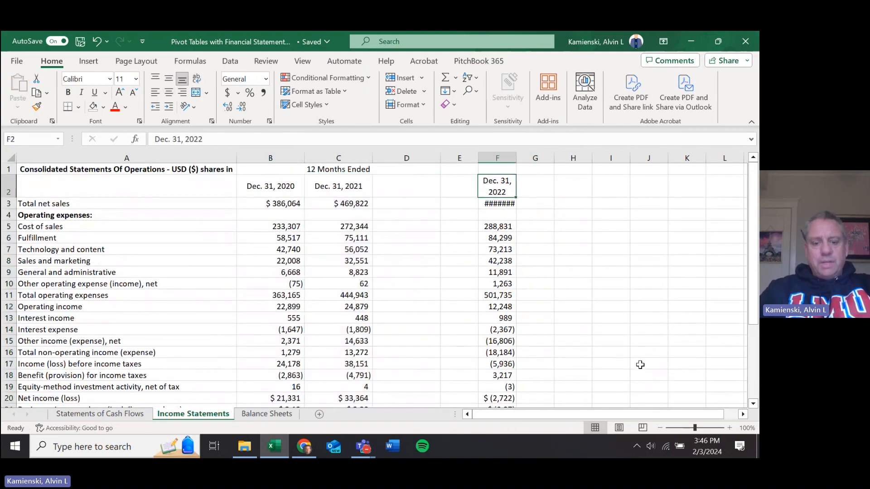
pyautogui.hotkey('ctrl', 'shift', 'Down')
pyautogui.hotkey('ctrl', 'x')
pyautogui.press('Left')
pyautogui.press('Left')
pyautogui.press('Return')
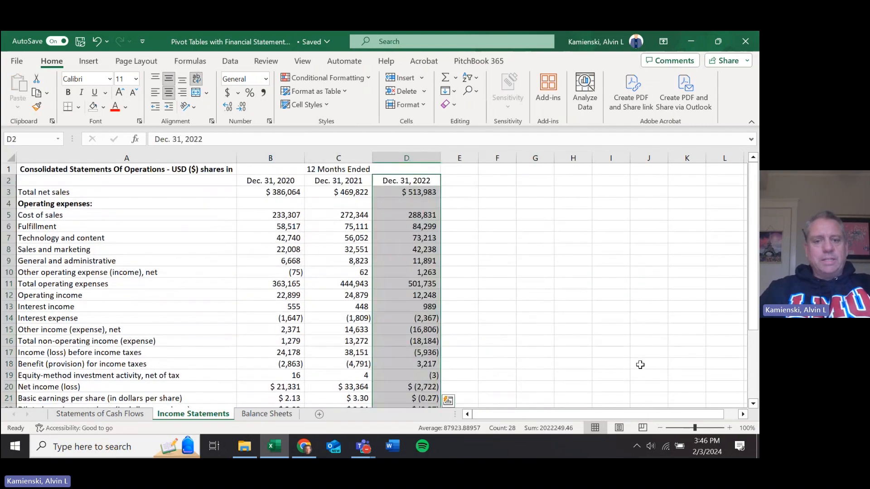
# Shorten the heading in A1 to "USD ($) shares in Millions, $ in Millions" by removing the statement title before it.
pyautogui.press('Up')
pyautogui.press('Left')
pyautogui.press('F2')
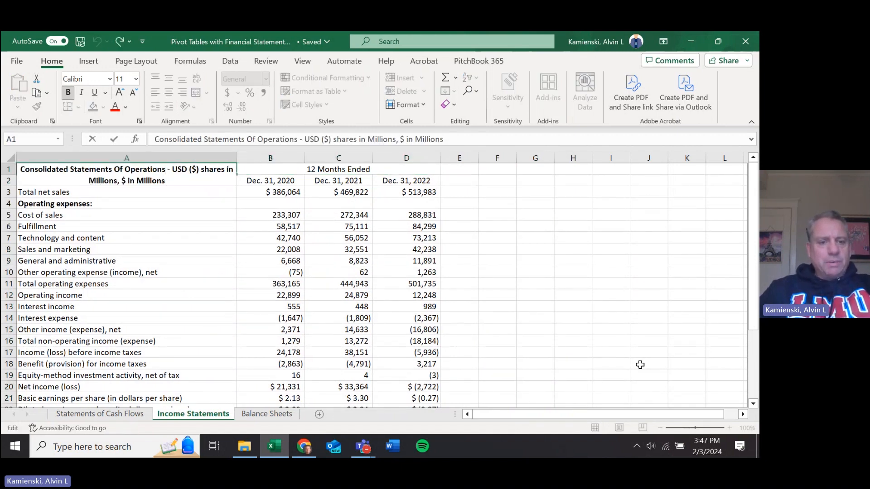
pyautogui.press('Home')
pyautogui.hotkey('ctrl', 'shift', 'Right')
pyautogui.hotkey('ctrl', 'shift', 'Right')
pyautogui.hotkey('ctrl', 'shift', 'Right')
pyautogui.hotkey('ctrl', 'shift', 'Right')
pyautogui.hotkey('ctrl', 'shift', 'Right')
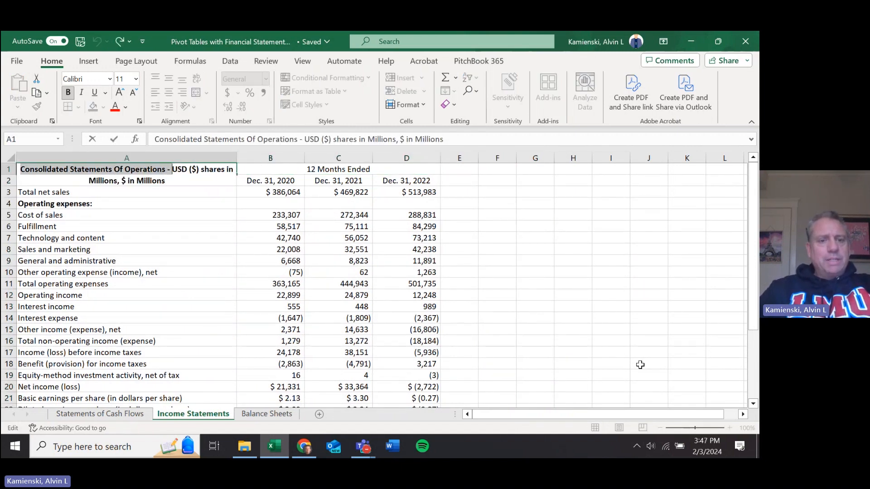
pyautogui.press('Delete')
pyautogui.press('Return')
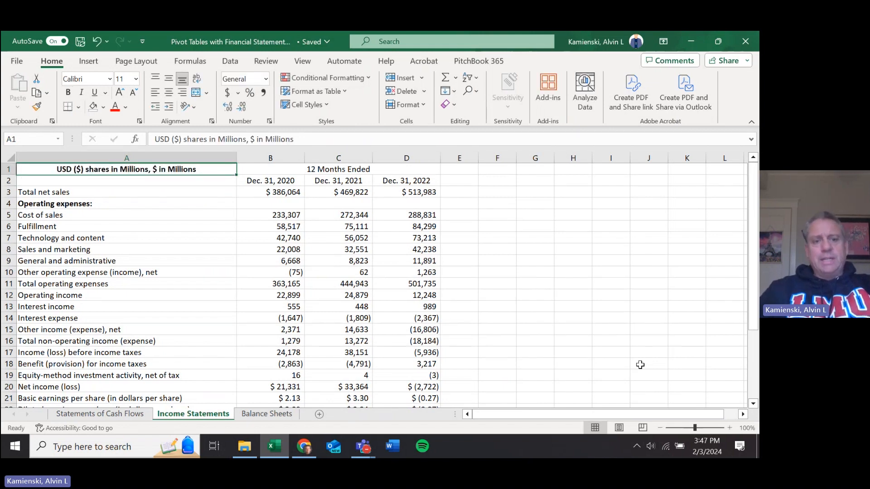
# Format the figures in B3:D29 with thousands separators, no currency symbol and zero decimal places.
pyautogui.press('Up')
pyautogui.press('Right')
pyautogui.press('Down')
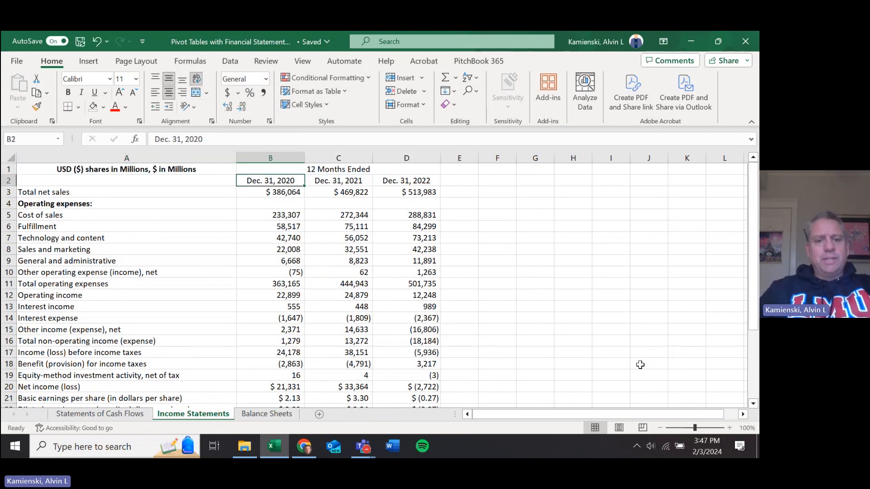
pyautogui.press('Down')
pyautogui.hotkey('shift', 'Right')
pyautogui.hotkey('shift', 'Right')
pyautogui.hotkey('ctrl', 'shift', 'End')
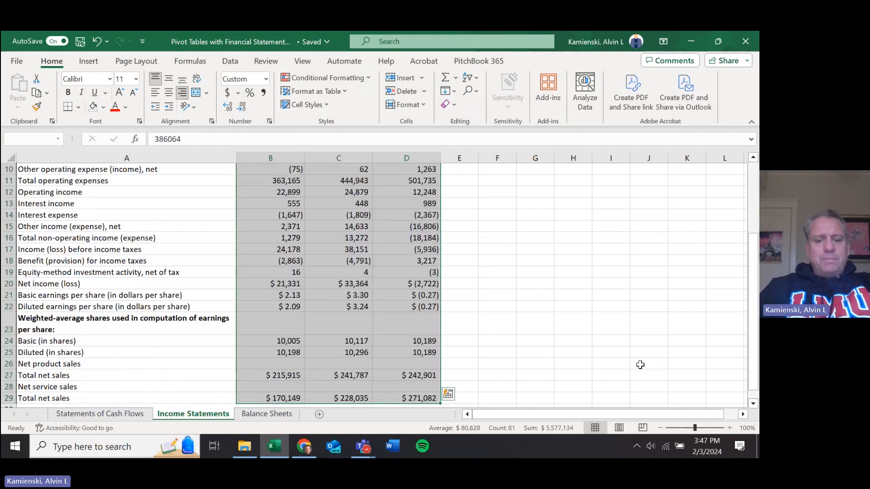
pyautogui.press('alt')
pyautogui.press('k')
pyautogui.press('alt')
pyautogui.press('h')
pyautogui.press('9')
pyautogui.press('alt')
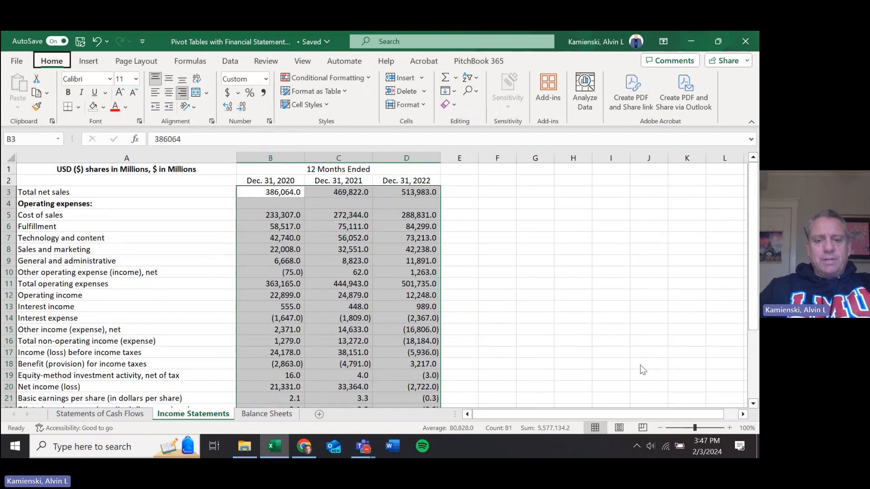
pyautogui.press('h')
pyautogui.press('9')
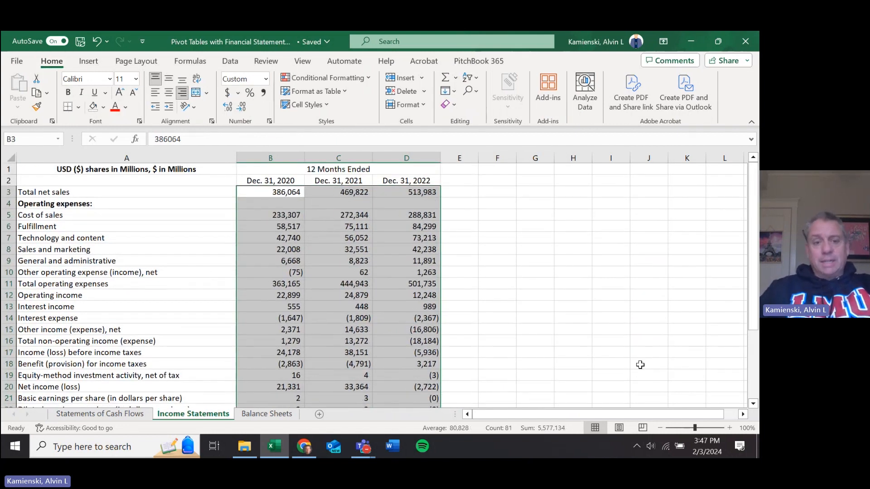
# Remove the bold formatting from the "Operating expenses:" label in A4.
pyautogui.press('Left')
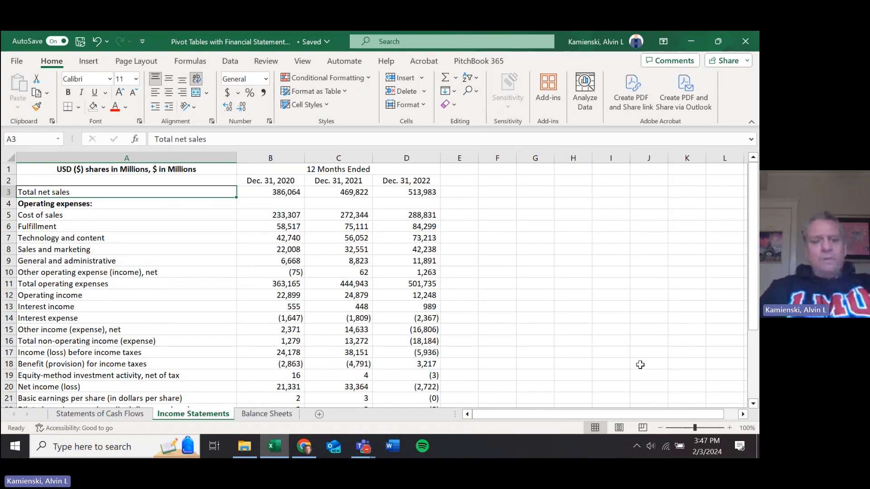
pyautogui.press('Down')
pyautogui.hotkey('ctrl', 'b')
# Make the Total net sales row bold across A3:D3.
pyautogui.press('Up')
pyautogui.hotkey('shift', 'Right')
pyautogui.hotkey('shift', 'Right')
pyautogui.hotkey('shift', 'Right')
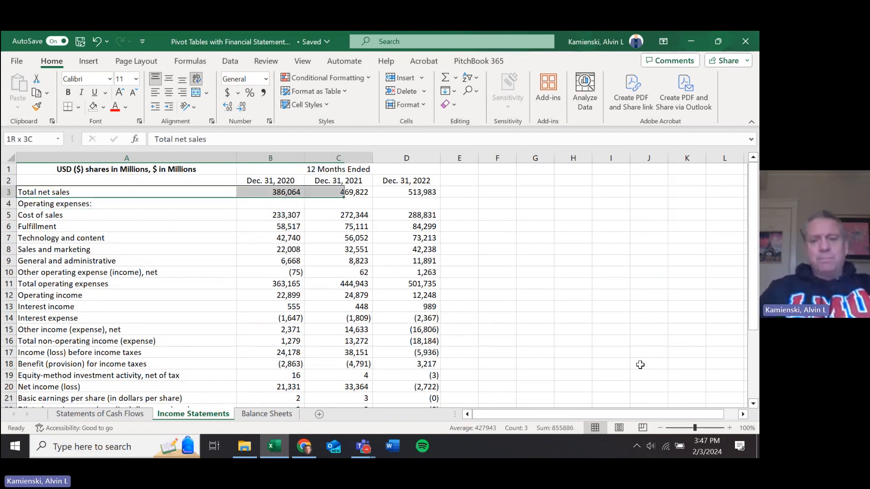
pyautogui.hotkey('ctrl', 'b')
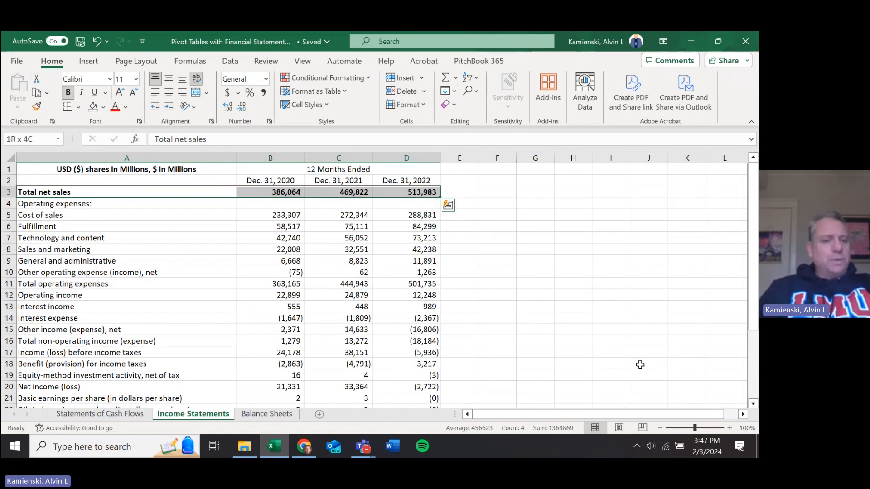
# Delete sheet row 11, Total operating expenses.
pyautogui.press('Down')
pyautogui.press('Down')
pyautogui.press('Down')
pyautogui.press('Down')
pyautogui.press('Down')
pyautogui.press('Down')
pyautogui.press('Down')
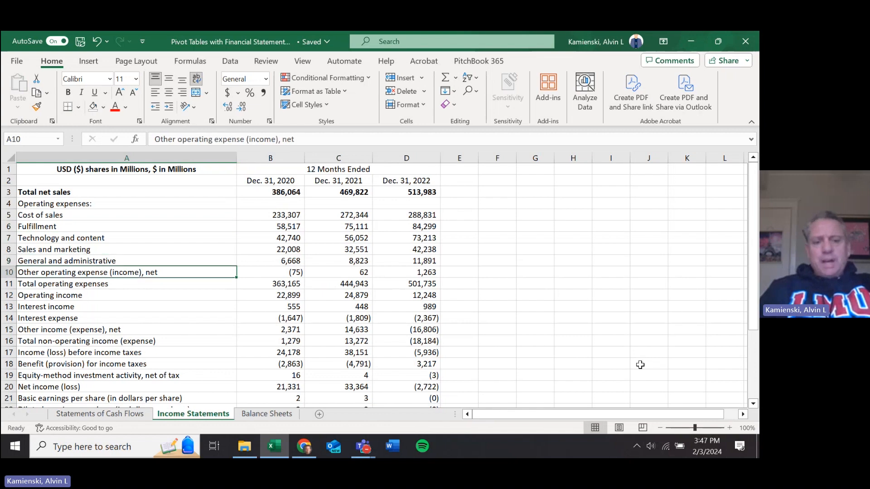
pyautogui.press('Down')
pyautogui.hotkey('alt', 'h')
pyautogui.press('d')
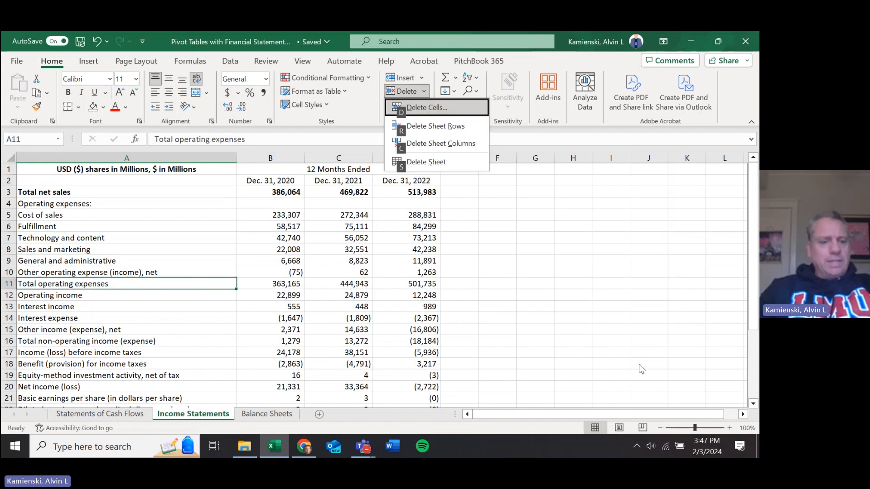
pyautogui.press('r')
# Hide rows 22 to 28, from the weighted-average shares heading down to the last Total net sales line.
pyautogui.press('Down')
pyautogui.press('Down')
pyautogui.press('Down')
pyautogui.press('Down')
pyautogui.press('Down')
pyautogui.press('Down')
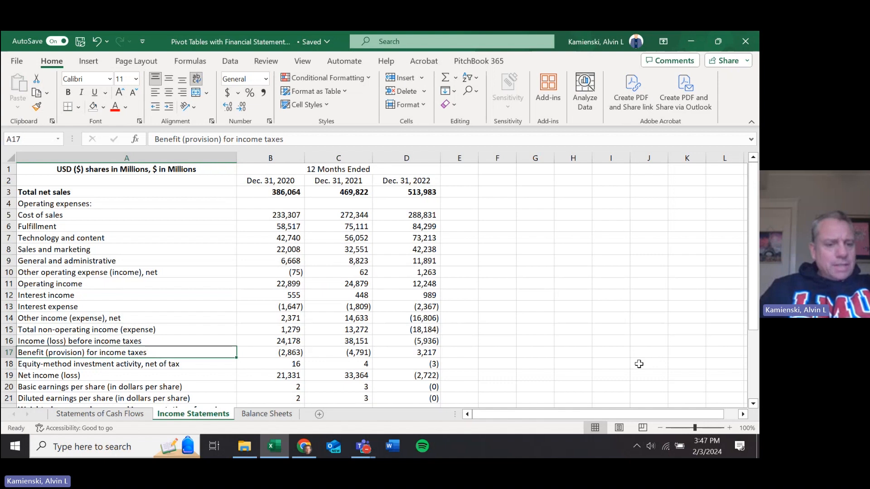
pyautogui.press('Down')
pyautogui.press('Up')
pyautogui.press('Down')
pyautogui.press('Down')
pyautogui.press('Down')
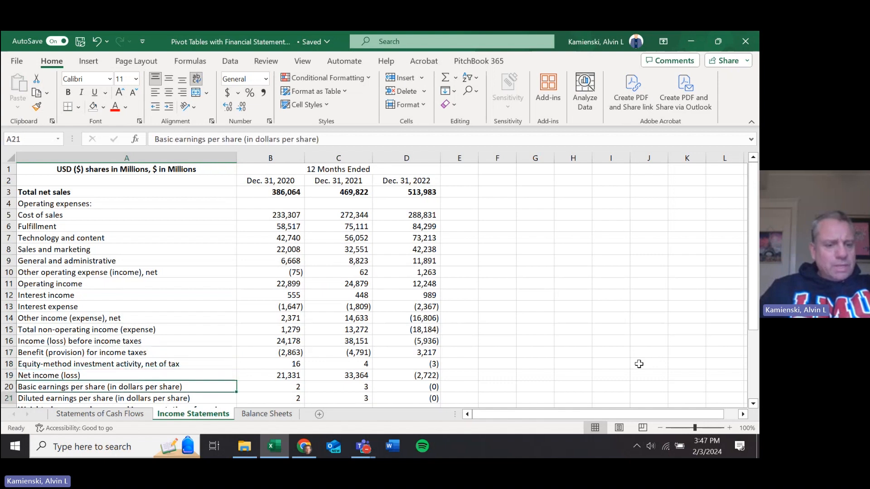
pyautogui.press('Down')
pyautogui.press('Down')
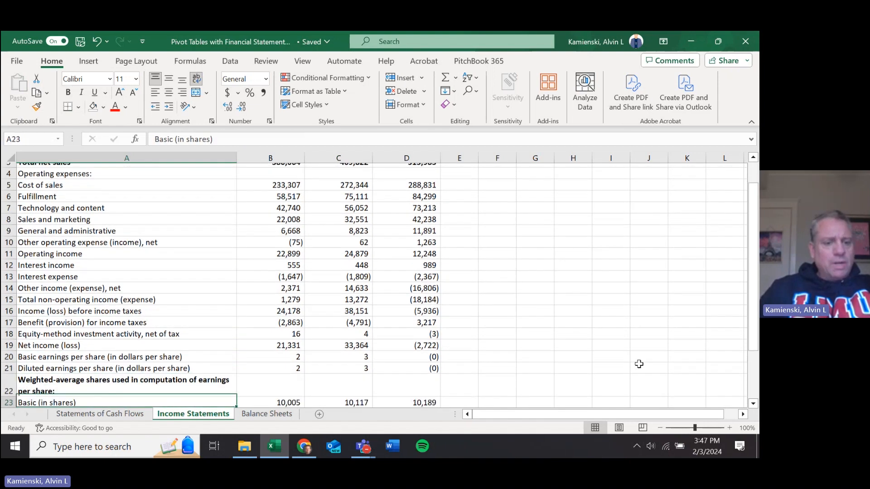
pyautogui.press('Up')
pyautogui.hotkey('shift', 'Down')
pyautogui.hotkey('shift', 'Down')
pyautogui.hotkey('shift', 'Down')
pyautogui.hotkey('shift', 'Down')
pyautogui.hotkey('shift', 'Down')
pyautogui.hotkey('shift', 'Down')
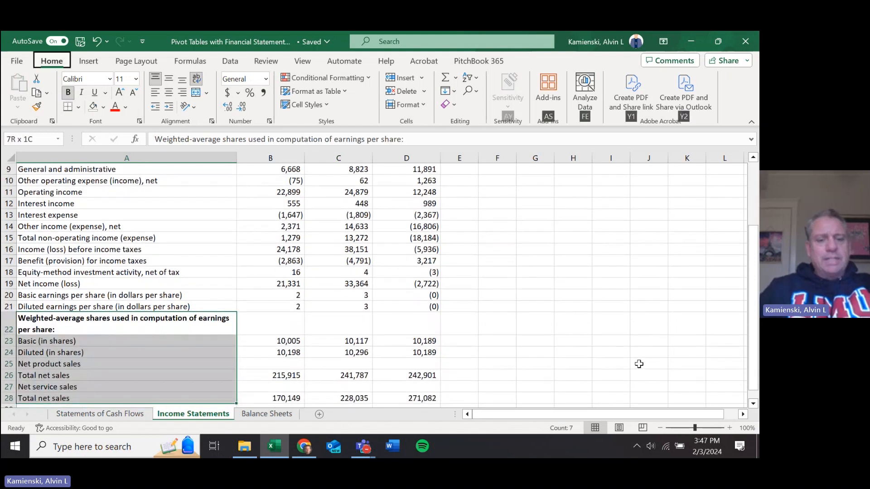
pyautogui.hotkey('ctrl', '9')
# Apply the dollar accounting number format to the basic and diluted earnings per share figures in B20:D21.
pyautogui.press('Up')
pyautogui.press('Right')
pyautogui.press('Up')
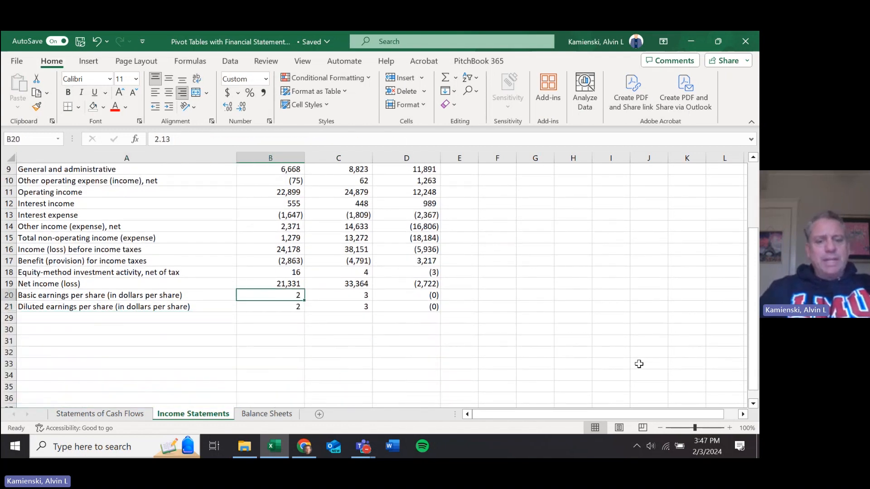
pyautogui.hotkey('shift', 'Down')
pyautogui.hotkey('shift', 'Right')
pyautogui.hotkey('shift', 'Right')
pyautogui.hotkey('alt', 'h')
pyautogui.press('a')
pyautogui.press('n')
pyautogui.press('Return')
pyautogui.press('Left')
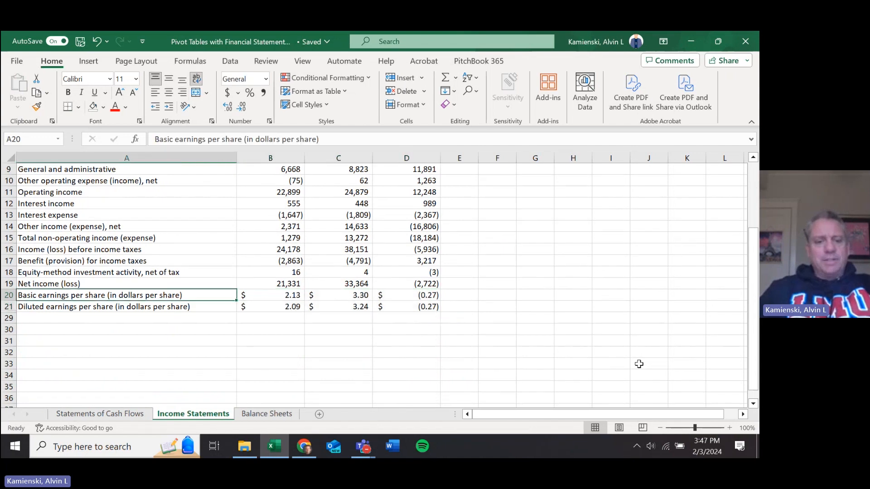
# Make the Net income (loss) row bold across A19:D19.
pyautogui.press('Down')
pyautogui.press('Up')
pyautogui.press('Up')
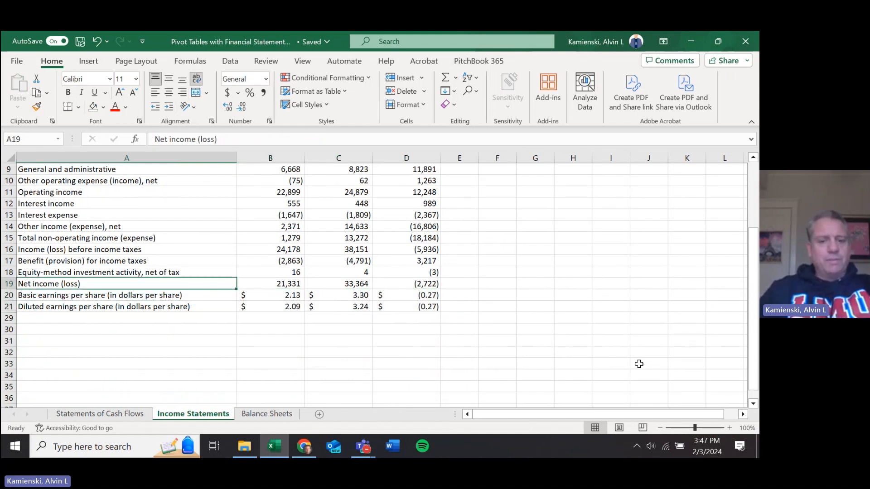
pyautogui.hotkey('shift', 'Right')
pyautogui.hotkey('shift', 'Right')
pyautogui.hotkey('shift', 'Right')
pyautogui.hotkey('ctrl', 'b')
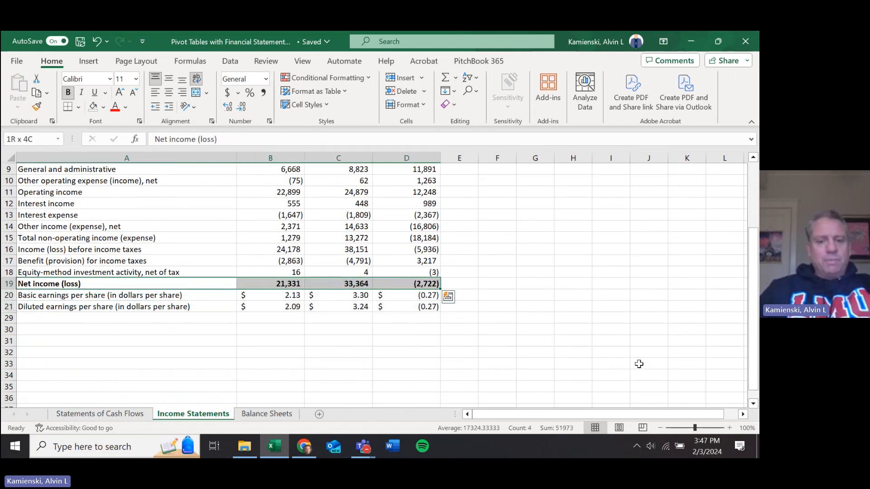
# Make the Income (loss) before income taxes row bold across A16:D16.
pyautogui.press('Up')
pyautogui.press('Up')
pyautogui.press('Up')
pyautogui.hotkey('shift', 'Right')
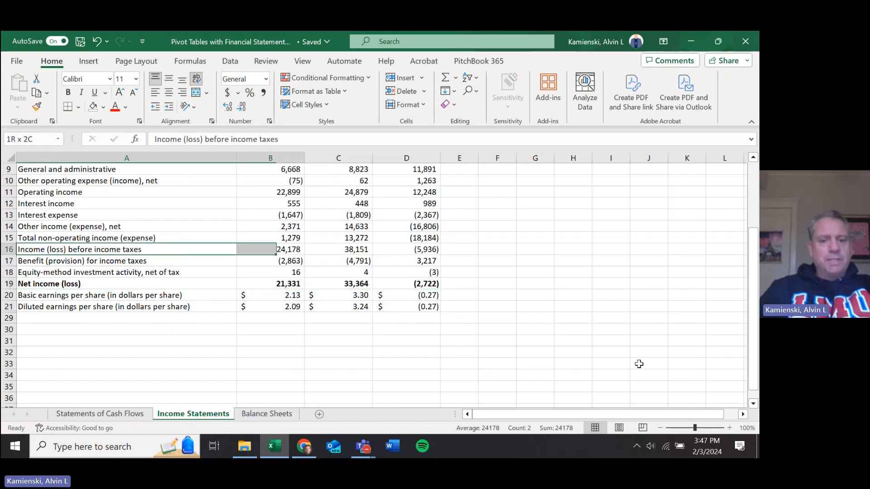
pyautogui.hotkey('shift', 'Right')
pyautogui.hotkey('shift', 'Right')
pyautogui.hotkey('ctrl', 'b')
pyautogui.press('Left')
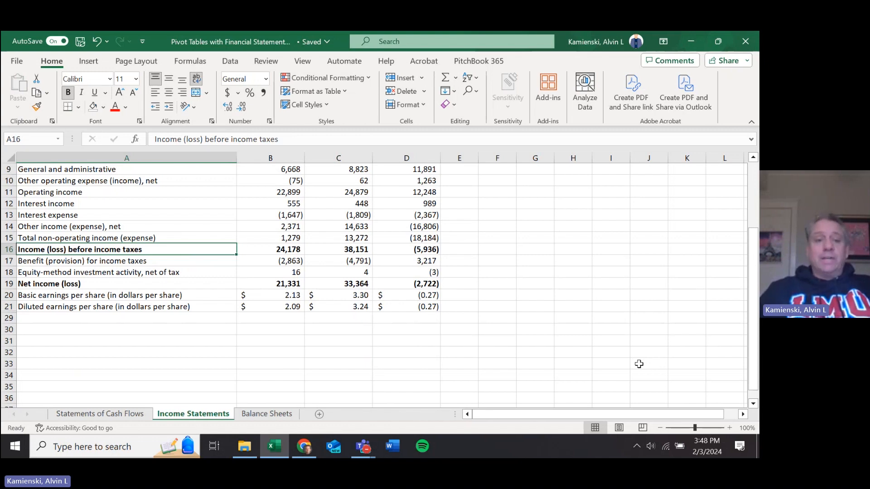
# Enter the note "EBT" in E16, beside the Income (loss) before income taxes figures.
pyautogui.press('Right')
pyautogui.press('Left')
pyautogui.press('Right')
pyautogui.press('Right')
pyautogui.press('Right')
pyautogui.press('Right')
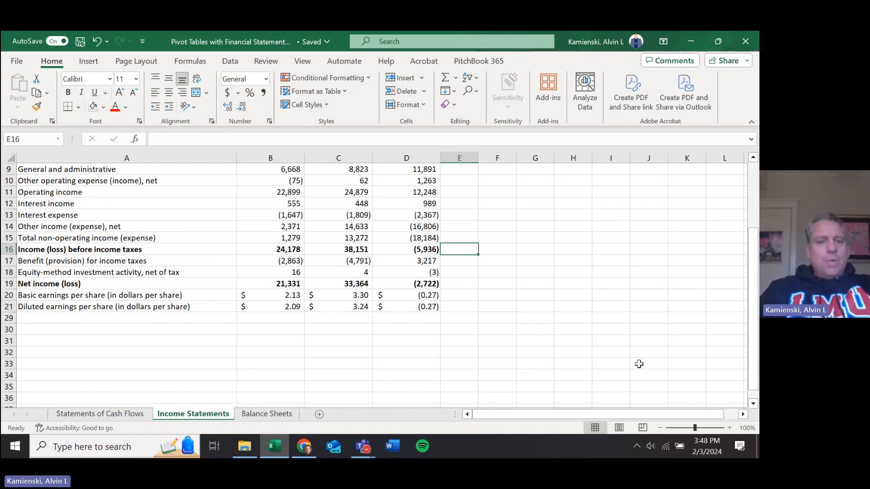
pyautogui.write('EBT')
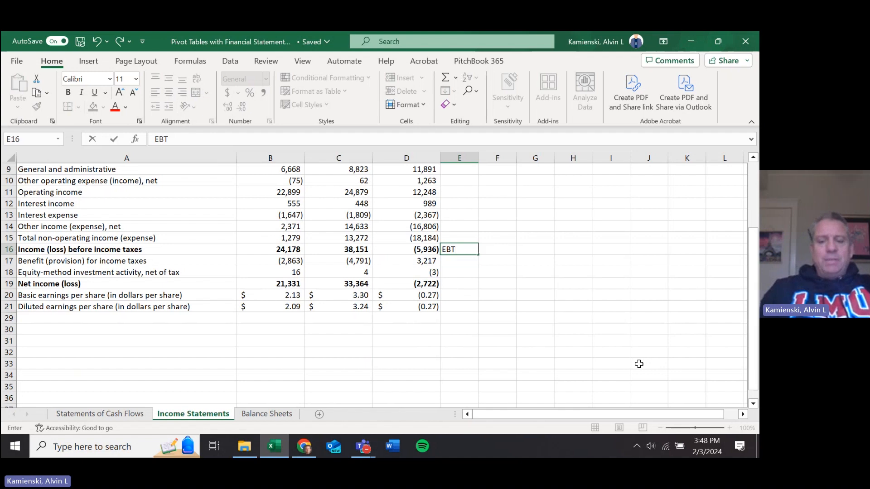
pyautogui.write(' =')
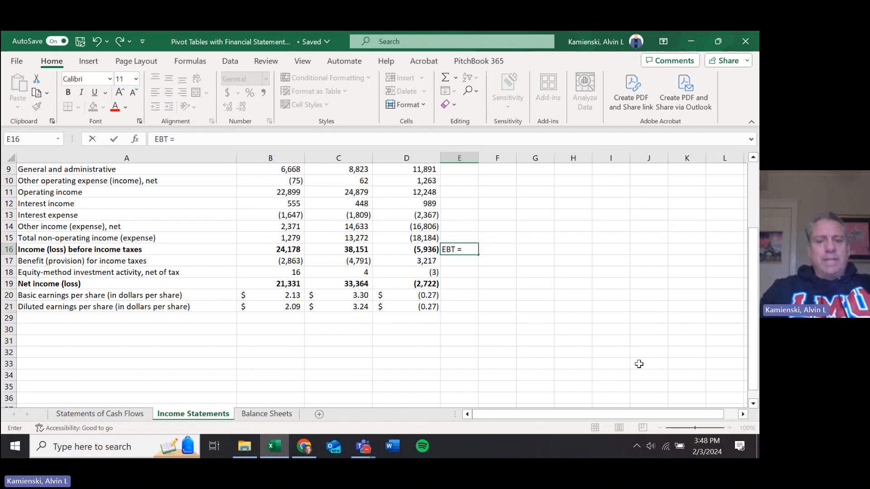
pyautogui.write(' EBIT')
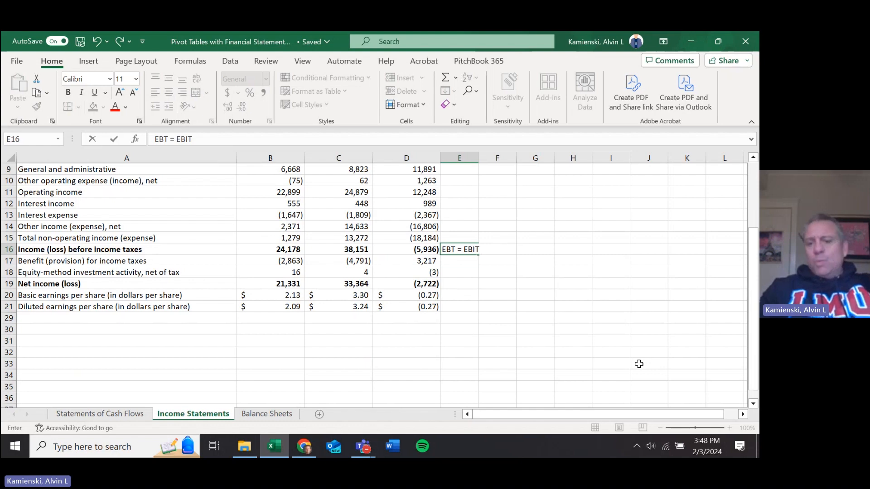
pyautogui.write(' - Taxes')
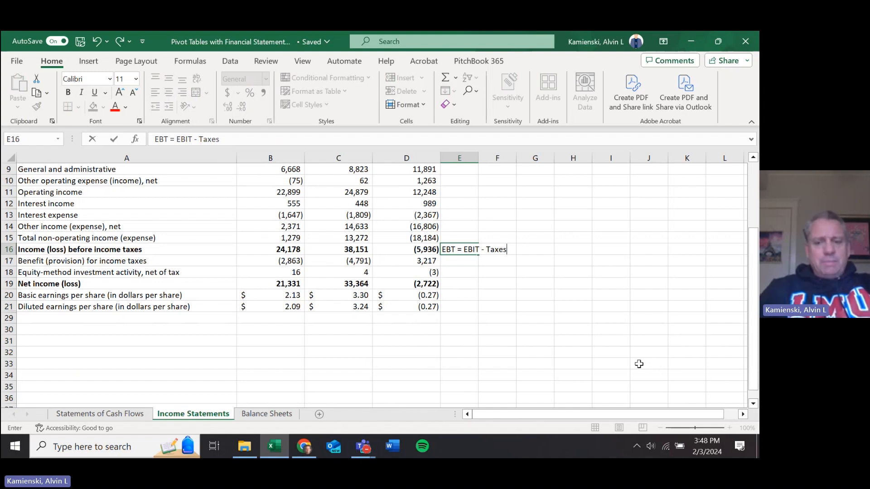
pyautogui.press('BackSpace')
pyautogui.press('BackSpace')
pyautogui.press('BackSpace')
pyautogui.press('BackSpace')
pyautogui.press('BackSpace')
pyautogui.press('BackSpace')
pyautogui.press('BackSpace')
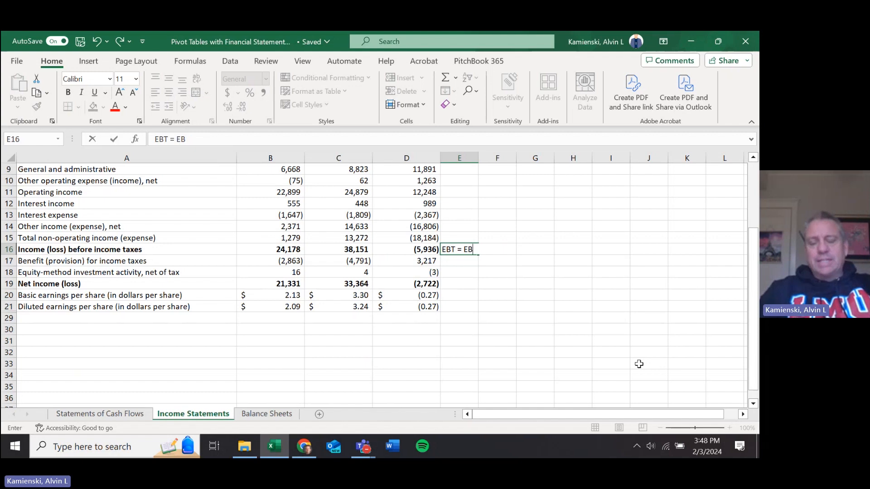
pyautogui.press('BackSpace')
pyautogui.press('BackSpace')
pyautogui.press('BackSpace')
pyautogui.press('BackSpace')
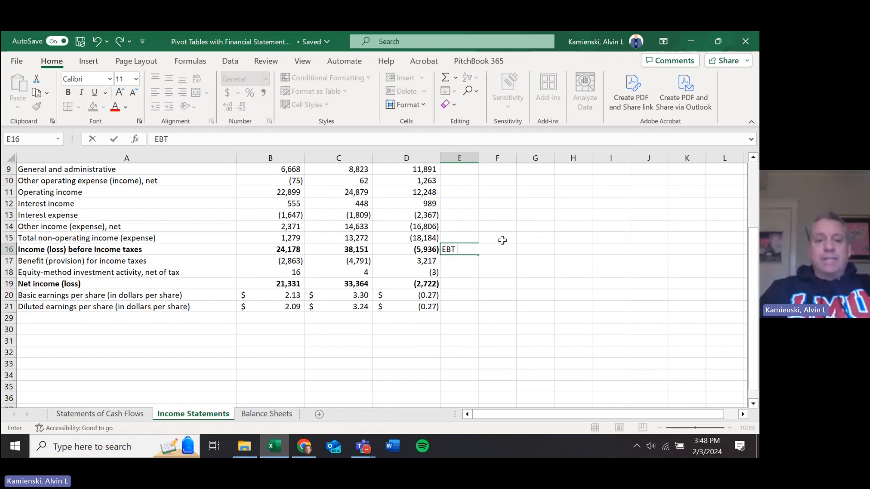
# Enter the note "Gross Margin = Total net sales - Cost sales" in E5, beside the Cost of sales figures.
pyautogui.scroll(3, 502, 240)
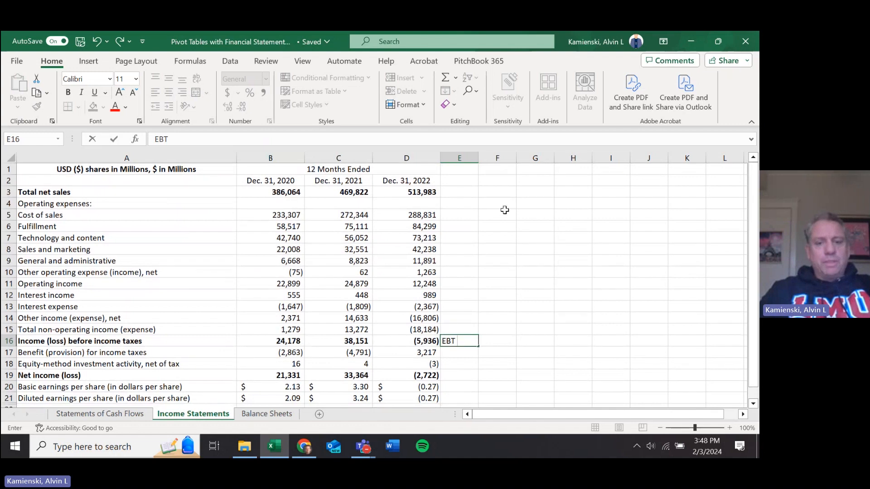
pyautogui.click(448, 214)
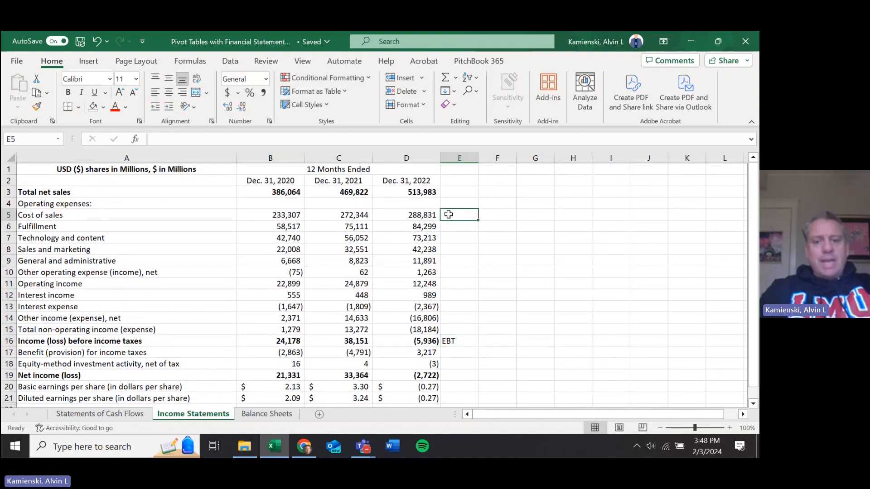
pyautogui.write('Gorss')
pyautogui.press('BackSpace')
pyautogui.press('BackSpace')
pyautogui.press('BackSpace')
pyautogui.press('BackSpace')
pyautogui.write('ros')
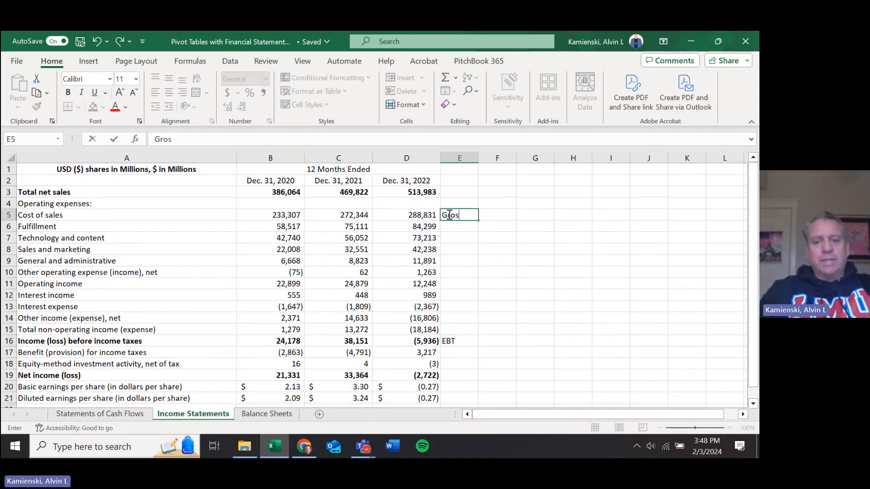
pyautogui.write('s Margin =')
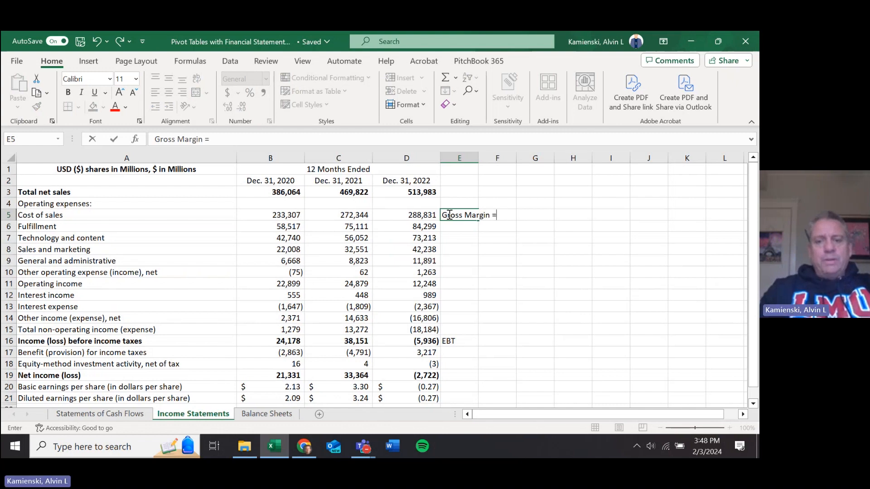
pyautogui.write(' Tota')
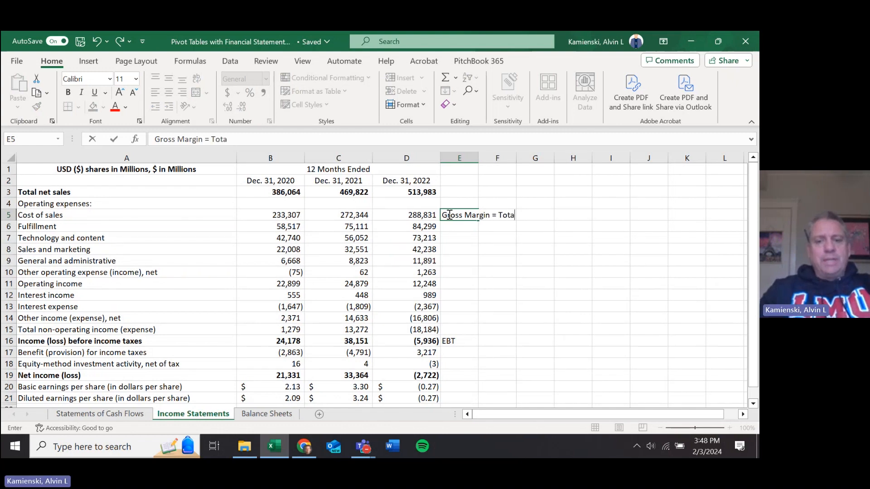
pyautogui.write('l net sales -')
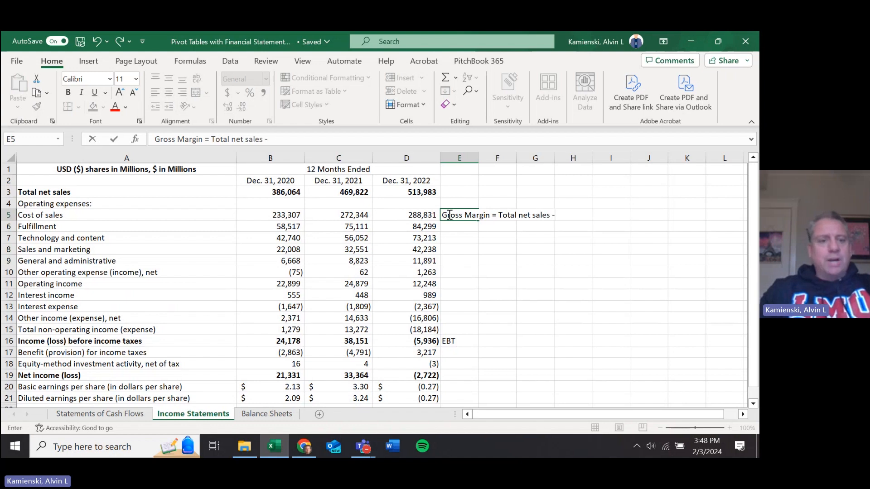
pyautogui.write(' Cost sa')
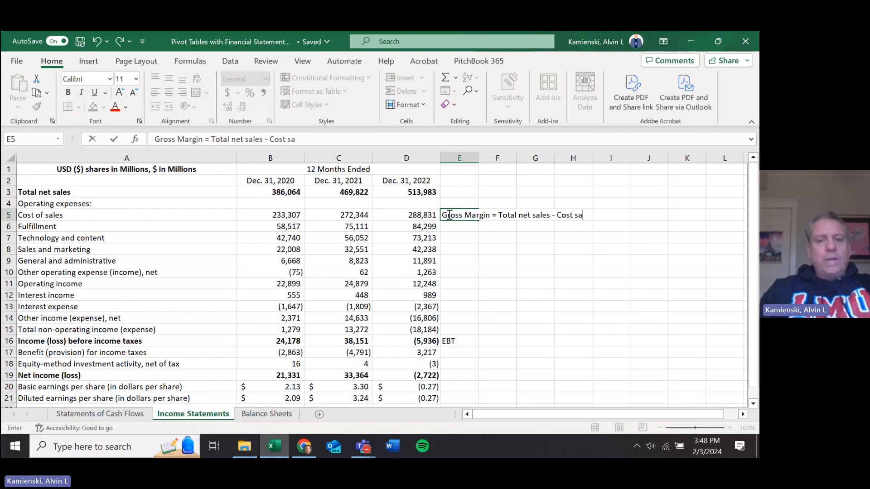
pyautogui.write('les')
pyautogui.press('Return')
# Look over the 2020 operating expense figures, starting from Cost of sales in B5.
pyautogui.press('Left')
pyautogui.press('Left')
pyautogui.press('Left')
pyautogui.press('Up')
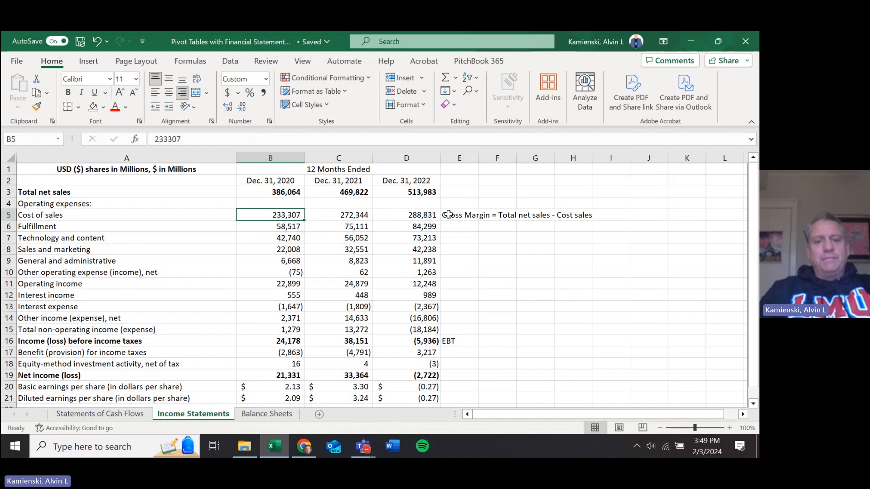
pyautogui.hotkey('shift', 'Down')
pyautogui.hotkey('shift', 'Down')
pyautogui.hotkey('shift', 'Down')
pyautogui.hotkey('shift', 'Down')
pyautogui.hotkey('shift', 'Down')
pyautogui.hotkey('shift', 'Down')
pyautogui.hotkey('shift', 'Down')
pyautogui.hotkey('shift', 'Down')
pyautogui.hotkey('shift', 'Down')
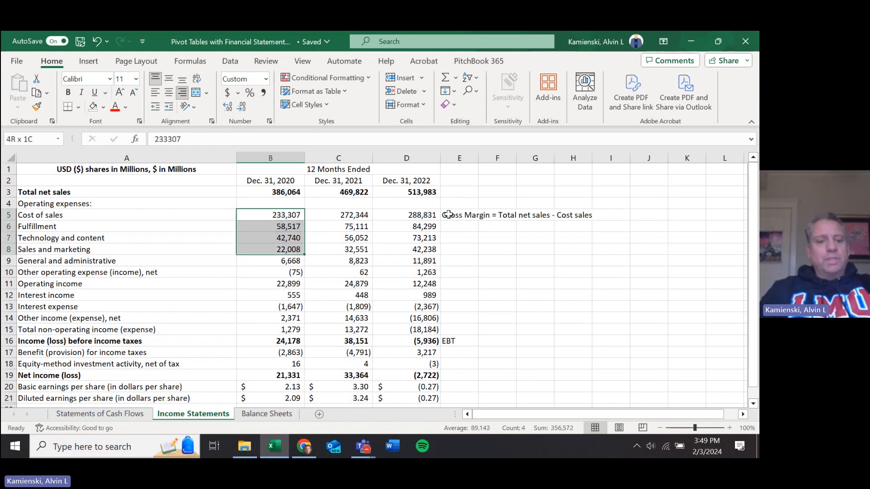
pyautogui.press('Down')
pyautogui.press('Down')
pyautogui.press('Down')
pyautogui.press('Down')
pyautogui.press('Down')
pyautogui.press('Down')
pyautogui.press('Down')
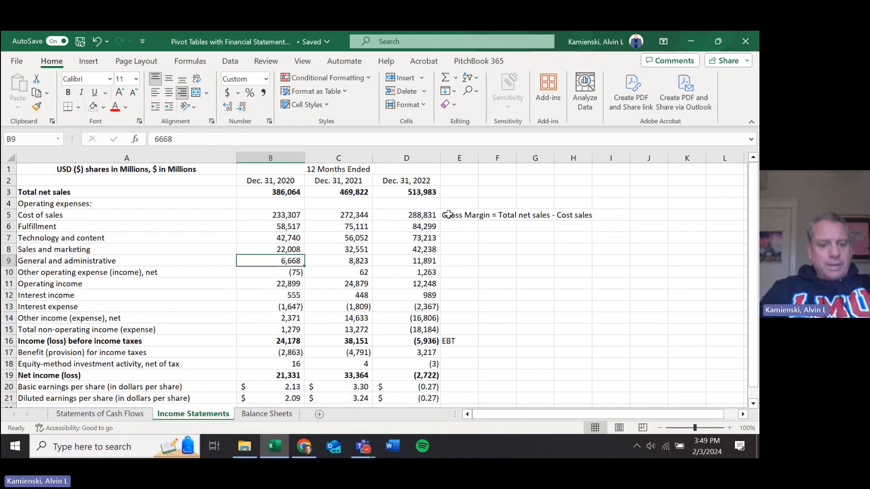
# Examine the Interest income and Interest expense figures for all three years in B12:D13.
pyautogui.hotkey('shift', 'Right')
pyautogui.hotkey('shift', 'Right')
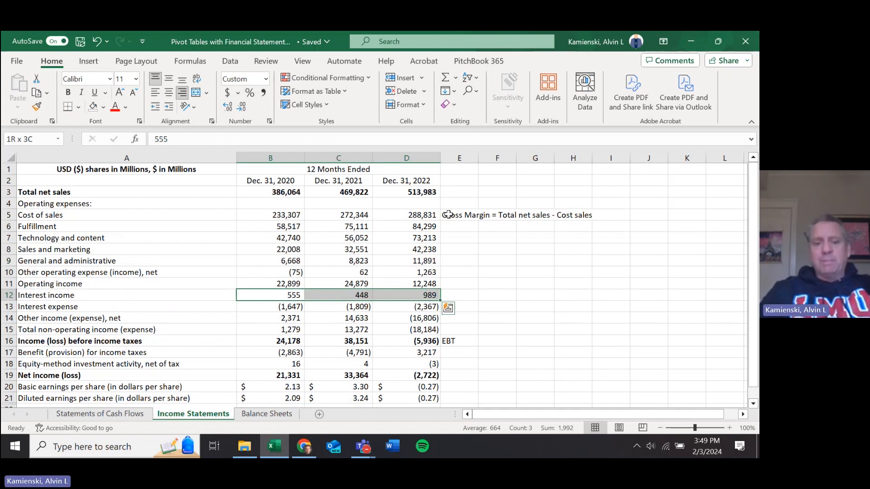
pyautogui.press('Down')
pyautogui.hotkey('shift', 'Right')
pyautogui.hotkey('shift', 'Right')
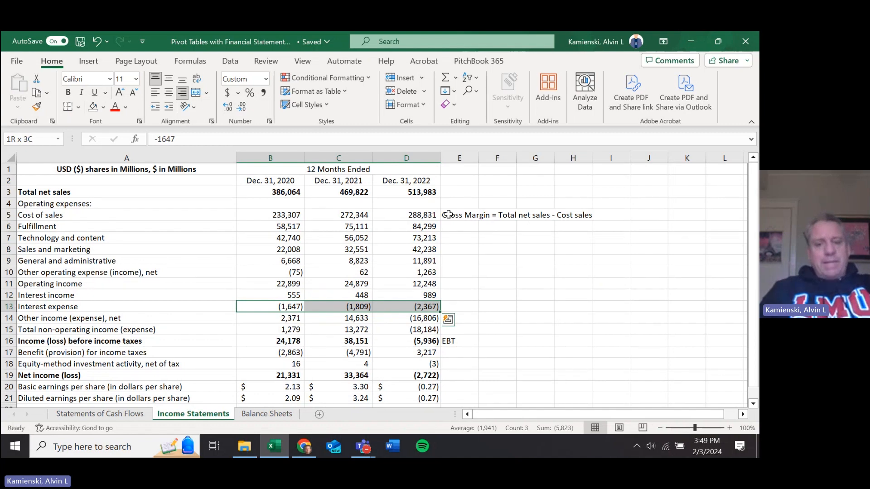
pyautogui.press('Left')
pyautogui.press('Right')
pyautogui.press('Right')
pyautogui.press('Right')
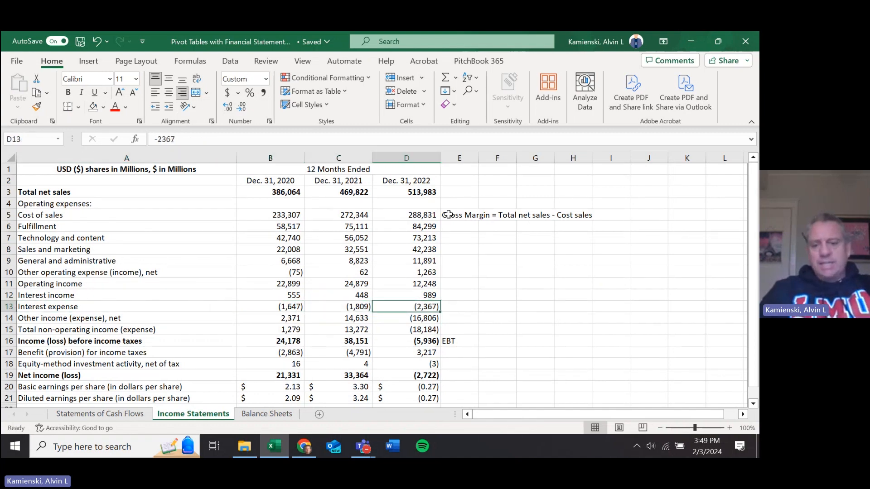
pyautogui.hotkey('shift', 'Left')
pyautogui.hotkey('shift', 'Left')
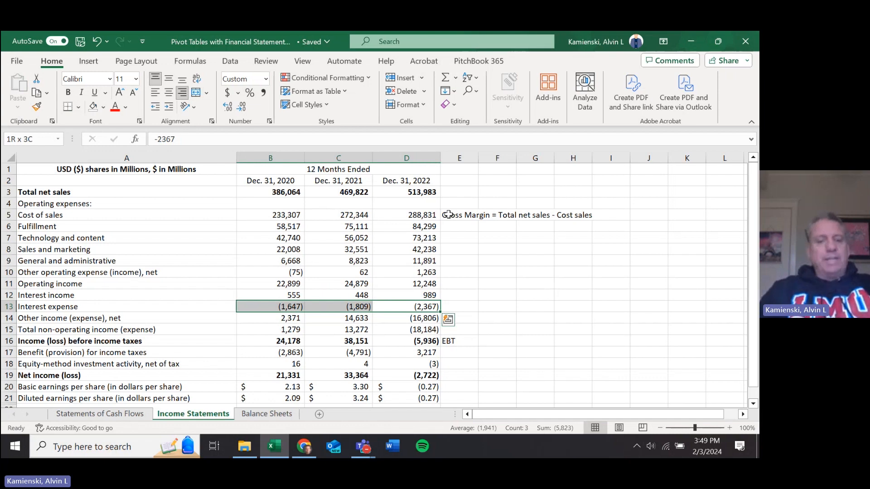
# Extend the note in E16 to "EBT = EBIT + Non-operating (Interest Income, Interest Expense, Other income)".
pyautogui.press('Right')
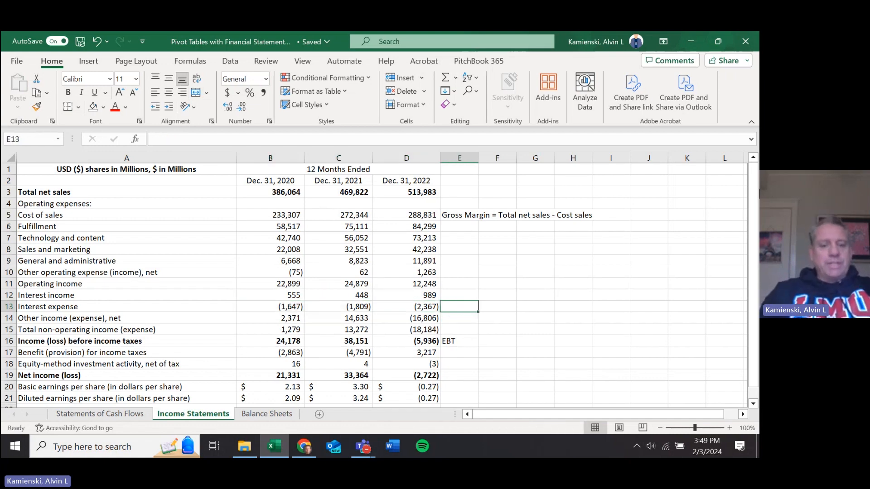
pyautogui.press('Down')
pyautogui.press('Down')
pyautogui.press('Down')
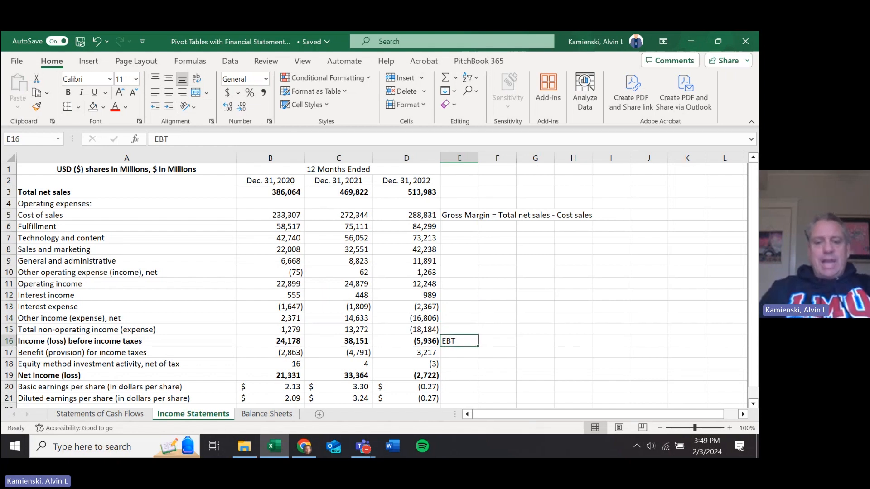
pyautogui.press('F2')
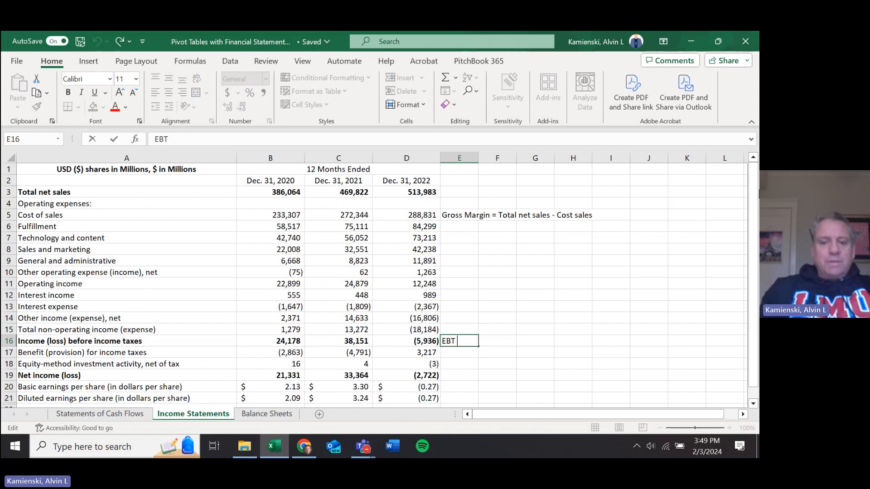
pyautogui.write('=')
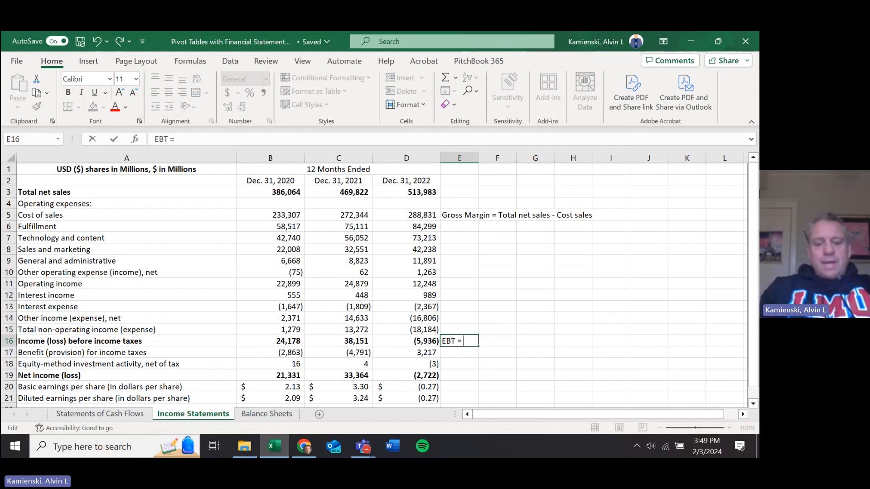
pyautogui.write(' EB')
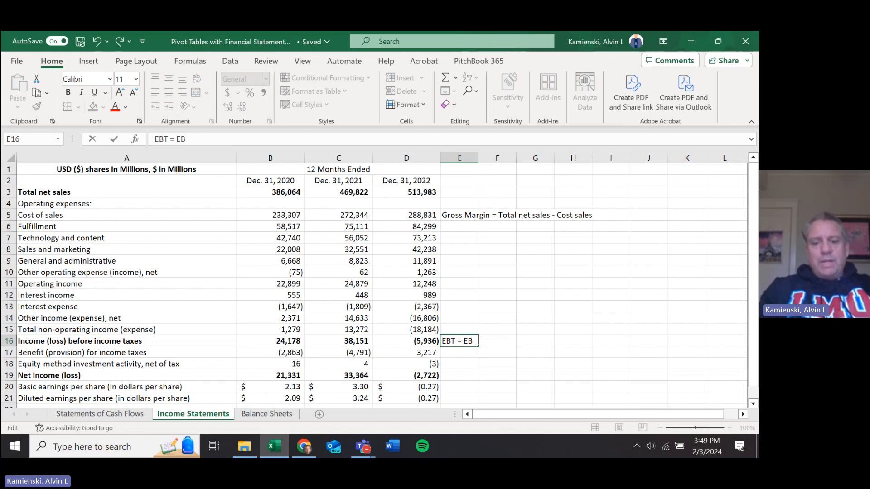
pyautogui.write('IT + NonO')
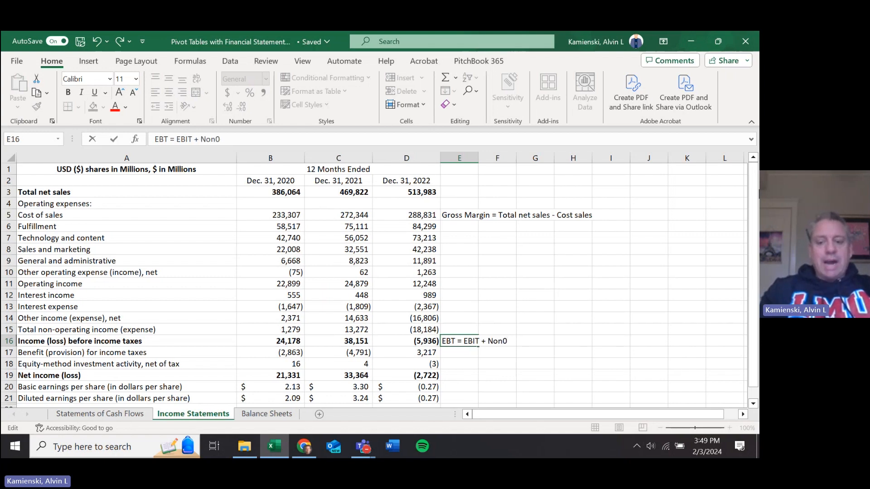
pyautogui.press('BackSpace')
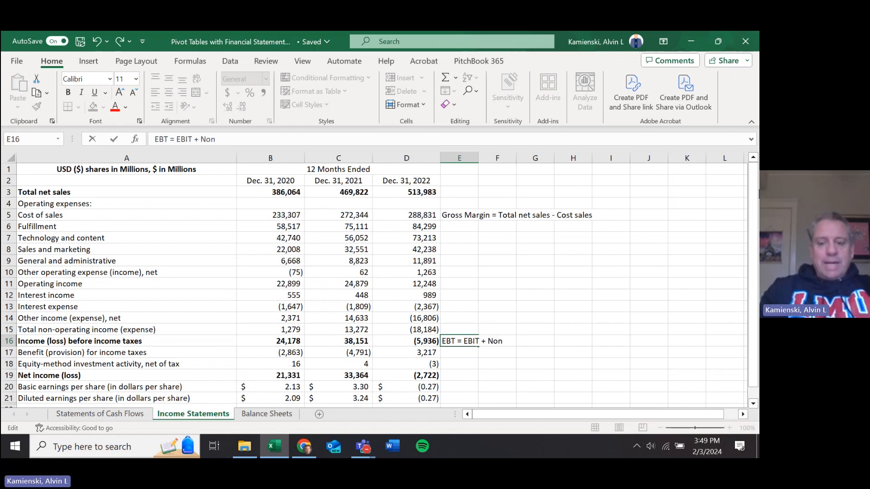
pyautogui.write('-operating')
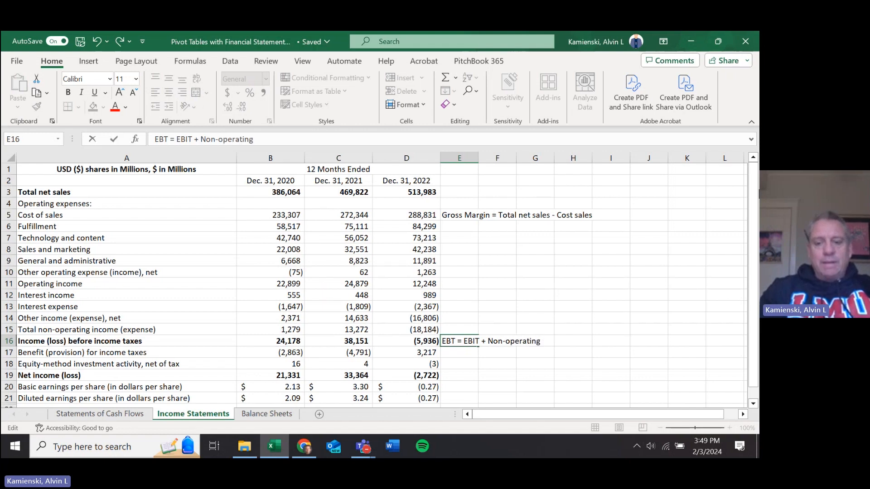
pyautogui.write(' (In')
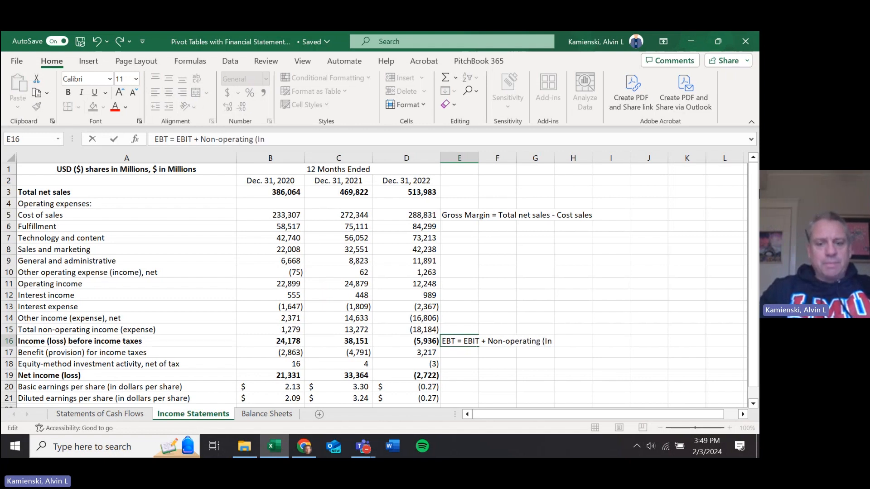
pyautogui.write('terst')
pyautogui.press('BackSpace')
pyautogui.write('es')
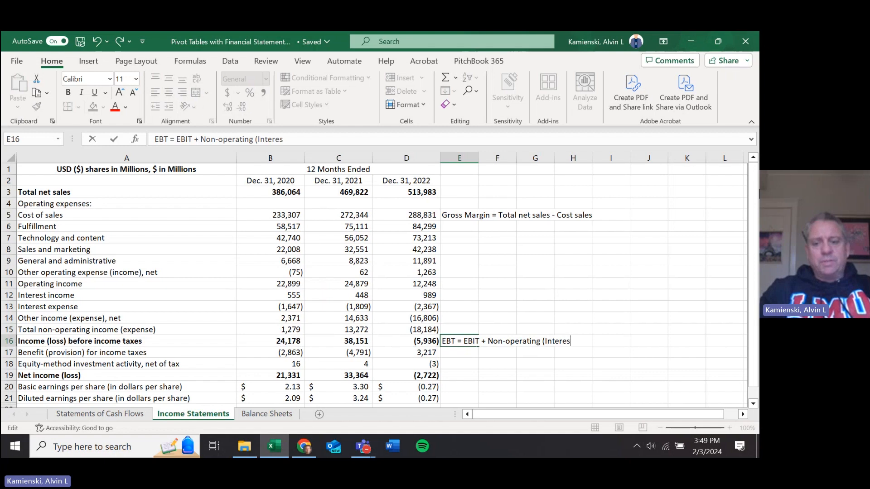
pyautogui.write('t Income, INter')
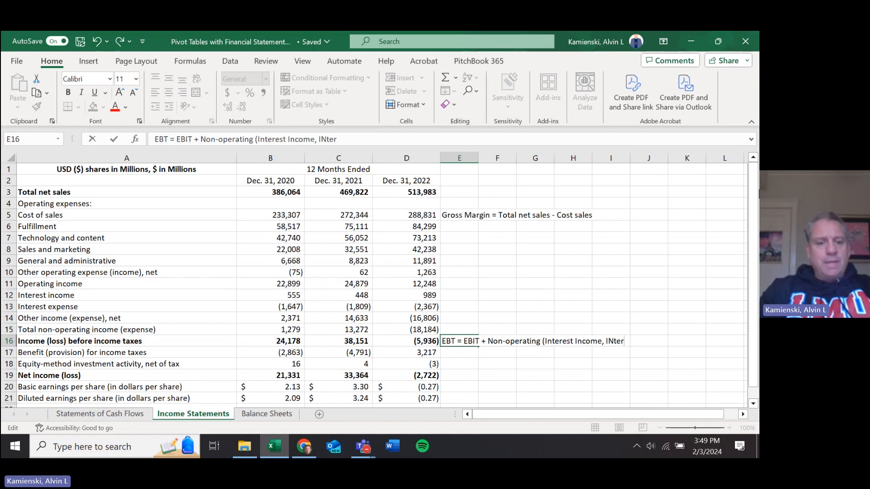
pyautogui.press('BackSpace')
pyautogui.press('BackSpace')
pyautogui.press('BackSpace')
pyautogui.press('BackSpace')
pyautogui.write('ne')
pyautogui.press('BackSpace')
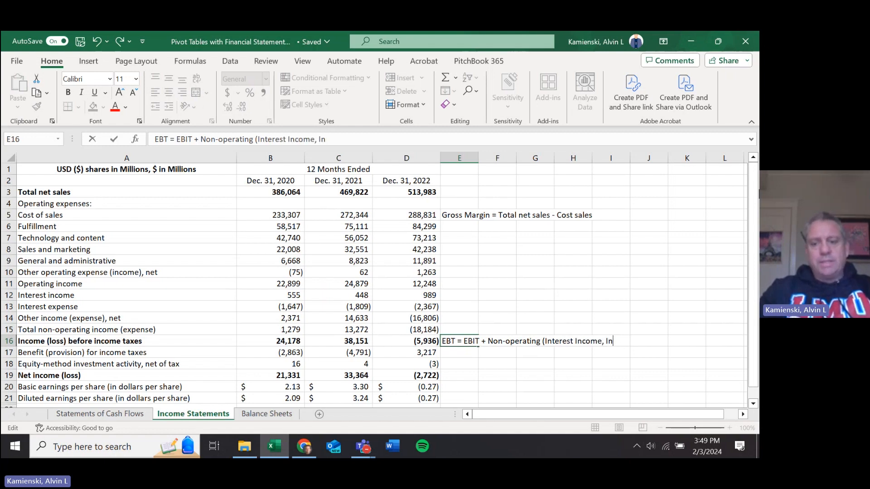
pyautogui.write('terest')
pyautogui.write(' E')
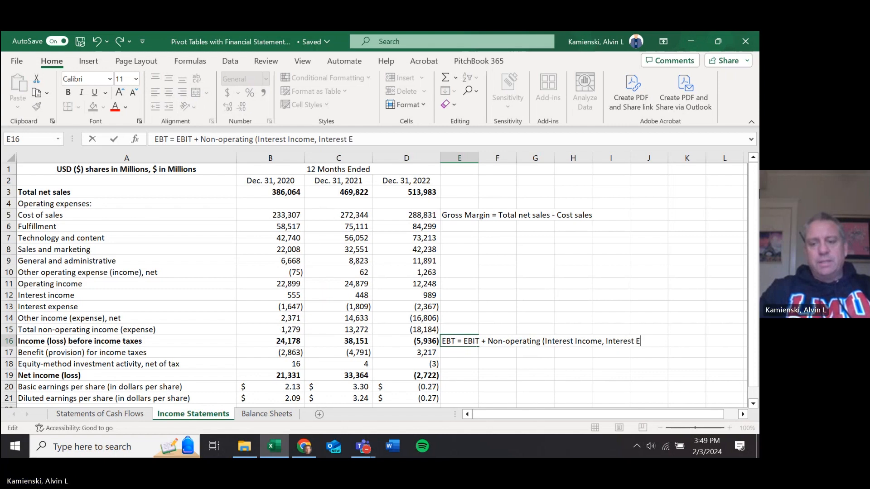
pyautogui.write('xpense, Other income)')
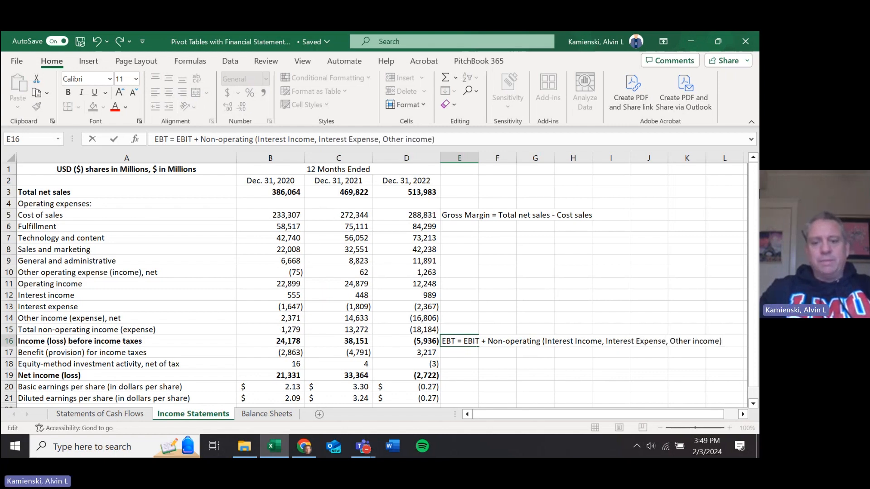
pyautogui.press('Return')
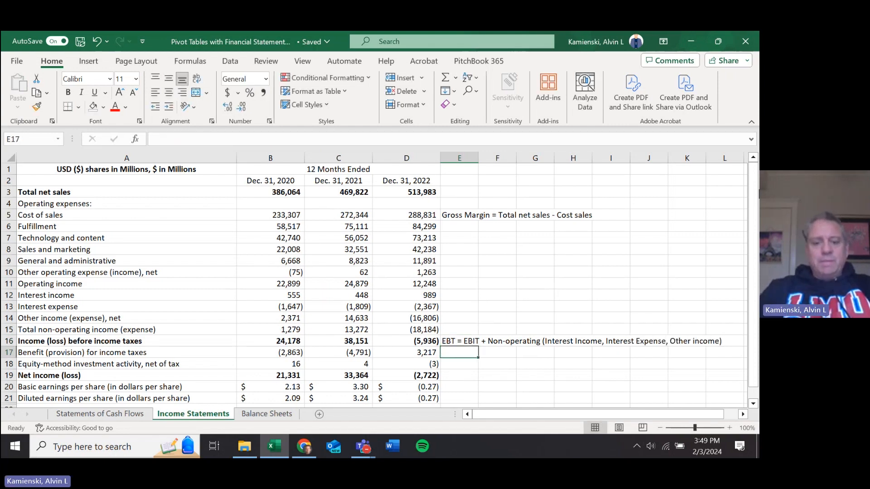
# Move the EBT note from E16 to H16, leaving the three columns beside the figures free.
pyautogui.press('Up')
pyautogui.hotkey('ctrl', 'c')
pyautogui.press('Right')
pyautogui.press('Right')
pyautogui.press('Right')
pyautogui.press('Return')
pyautogui.press('Left')
pyautogui.press('Left')
pyautogui.press('Left')
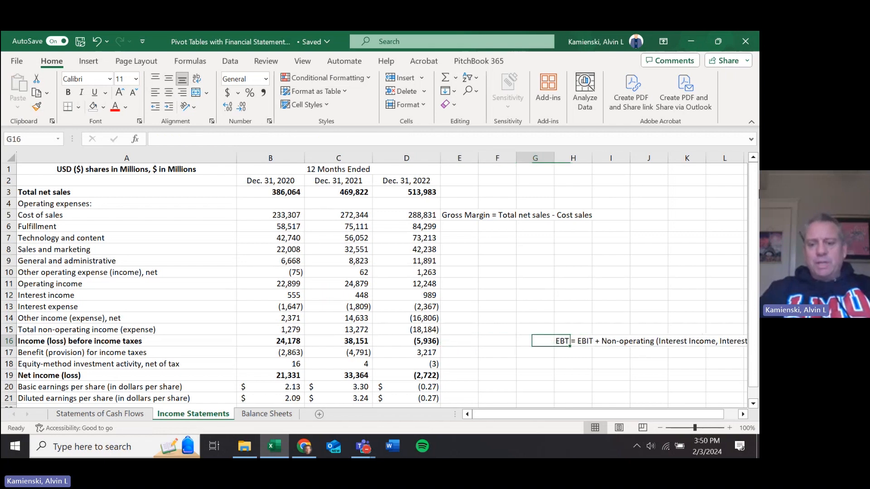
# Set the width of columns E through G to 10.
pyautogui.hotkey('shift', 'Right')
pyautogui.hotkey('shift', 'Right')
pyautogui.hotkey('alt', 'h')
pyautogui.write('o')
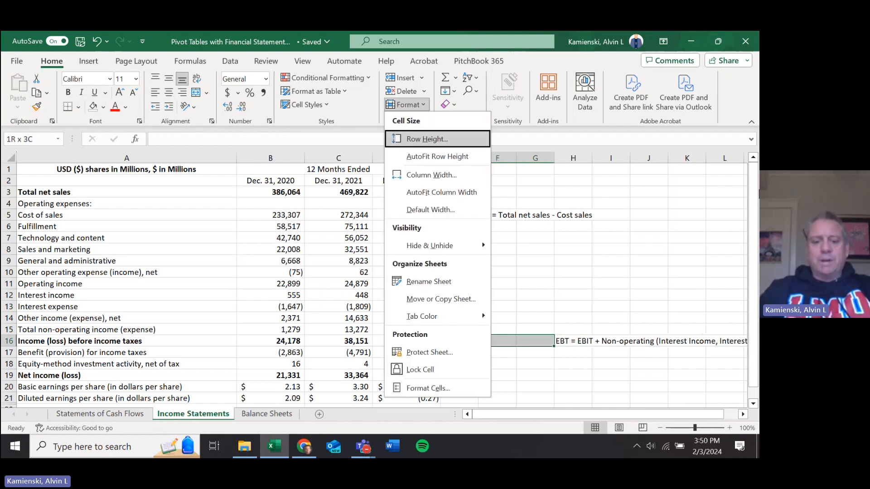
pyautogui.write('w10')
pyautogui.press('Return')
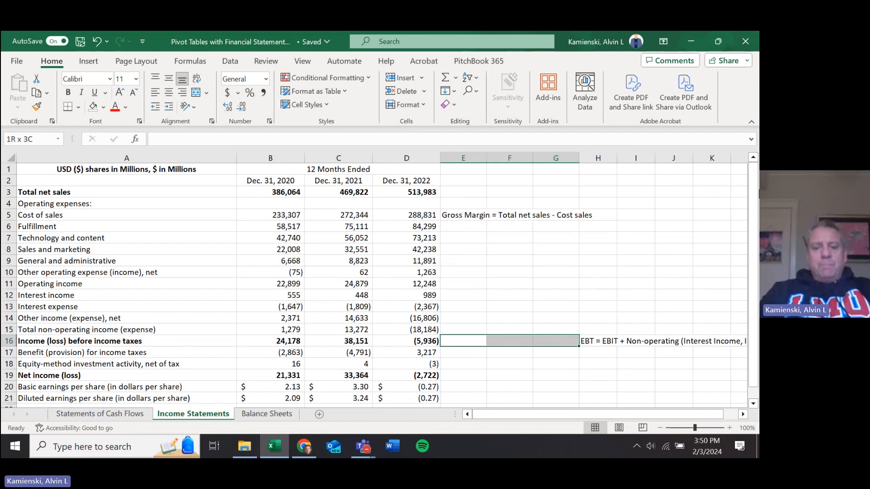
# Compare the three years of Income (loss) before income taxes with the Total non-operating income (expense) figures in rows 15 and 16.
pyautogui.press('Left')
pyautogui.press('Left')
pyautogui.press('Left')
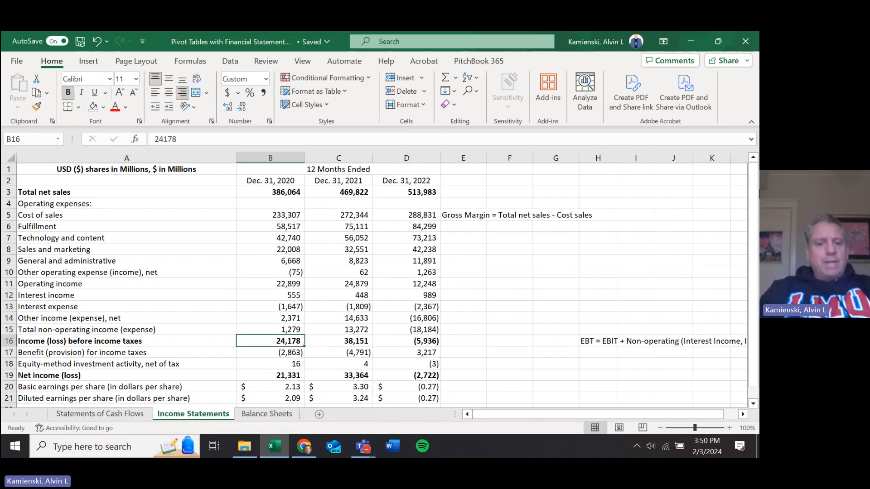
pyautogui.press('Right')
pyautogui.press('Left')
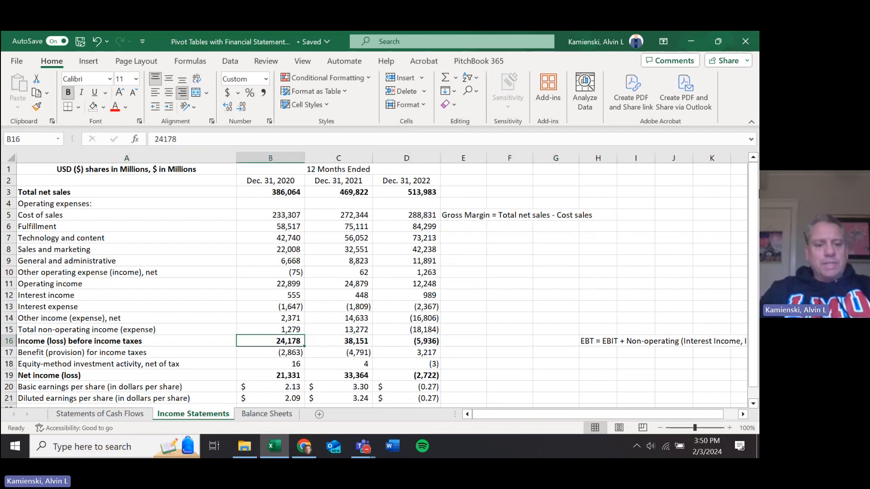
pyautogui.press('Up')
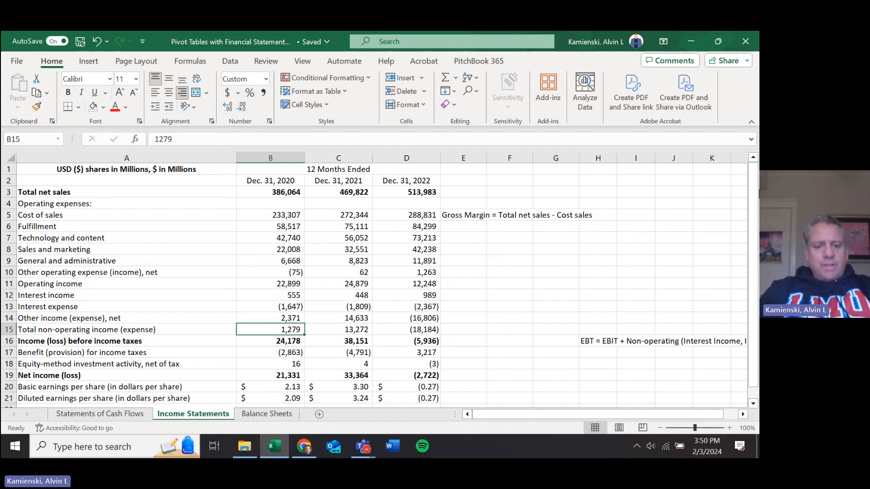
pyautogui.press('Right')
pyautogui.press('Right')
pyautogui.press('Left')
pyautogui.press('Left')
pyautogui.press('Left')
pyautogui.press('Right')
pyautogui.press('Right')
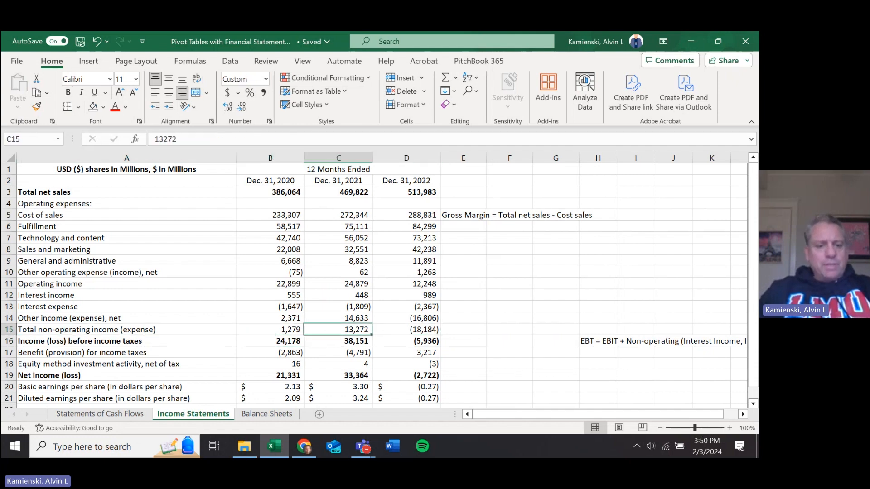
# Delete the Total non-operating income (expense) row from the income statement.
pyautogui.press('Left')
pyautogui.press('Left')
pyautogui.hotkey('shift', 'Right')
pyautogui.hotkey('shift', 'Right')
pyautogui.hotkey('shift', 'Right')
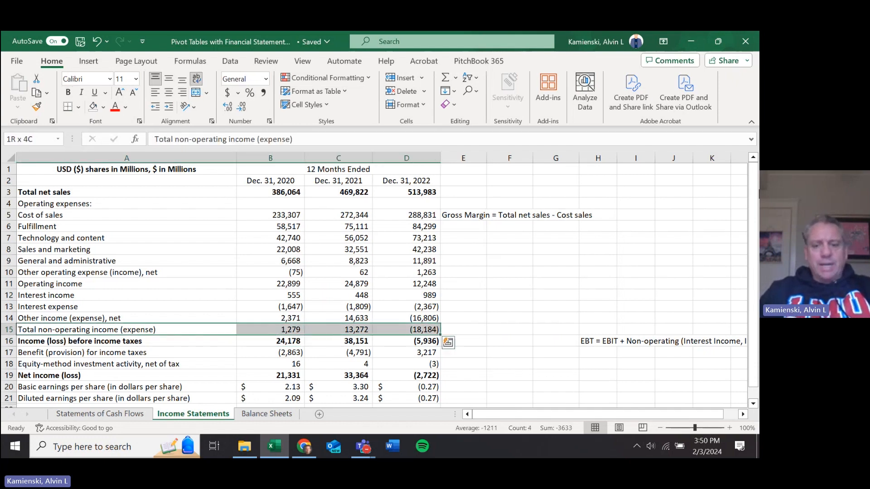
pyautogui.hotkey('alt', 'h')
pyautogui.press('d')
pyautogui.press('r')
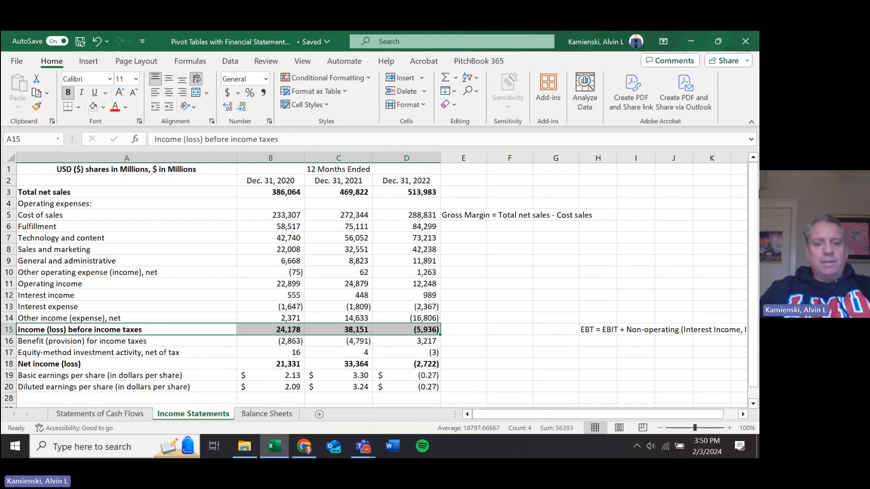
pyautogui.press('Left')
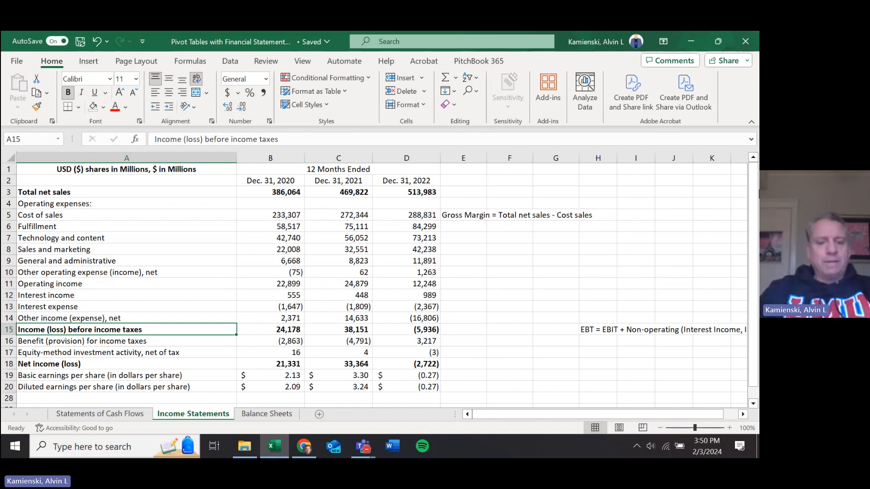
# Enter the label "EBITDA" in E11, beside the Operating income figures.
pyautogui.press('Right')
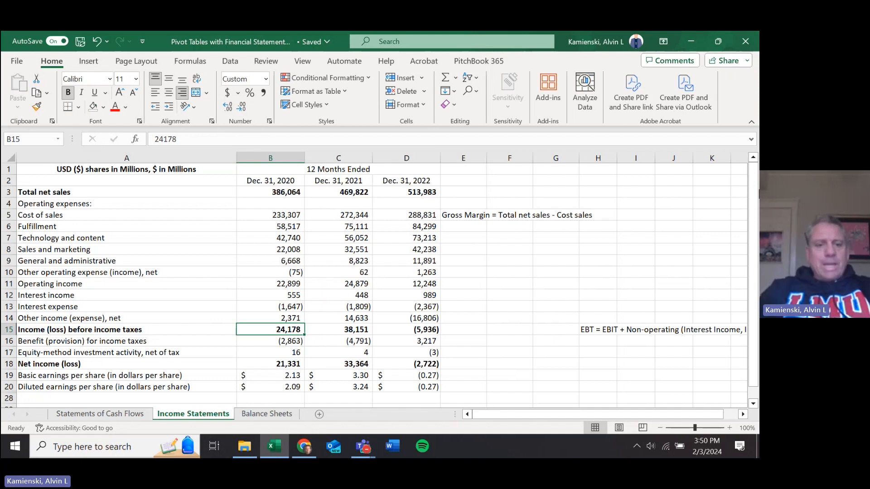
pyautogui.press('Right')
pyautogui.press('Right')
pyautogui.press('Right')
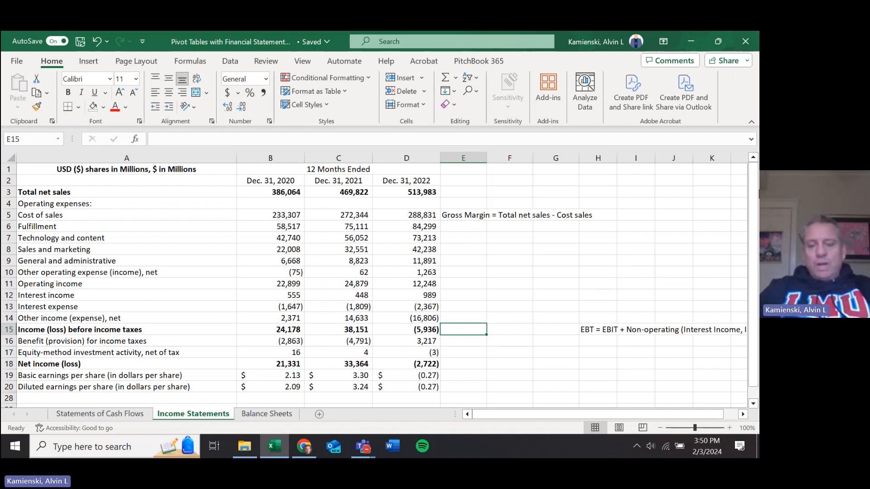
pyautogui.press('Up')
pyautogui.press('Up')
pyautogui.press('Up')
pyautogui.press('Up')
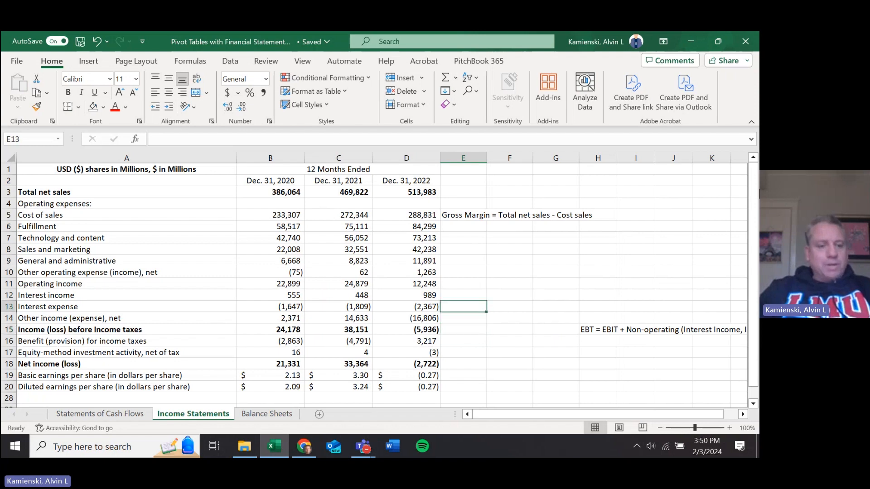
pyautogui.press('Up')
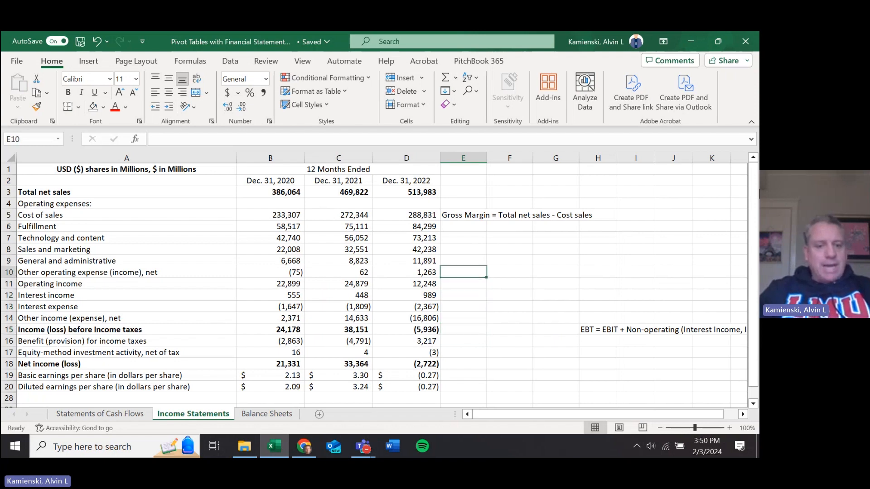
pyautogui.press('Down')
pyautogui.write('EB')
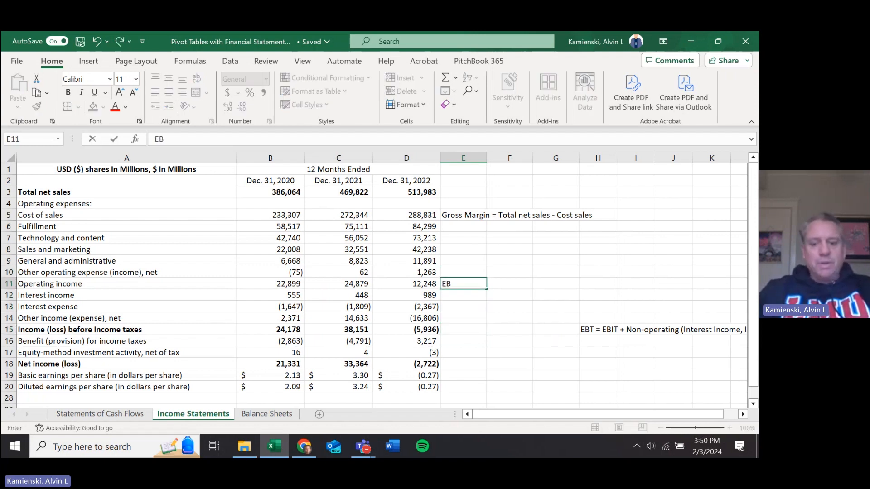
pyautogui.write('ITDA')
pyautogui.press('Return')
# Review the Operating income label and its figures for all three years in A11:D11.
pyautogui.press('Up')
pyautogui.press('Left')
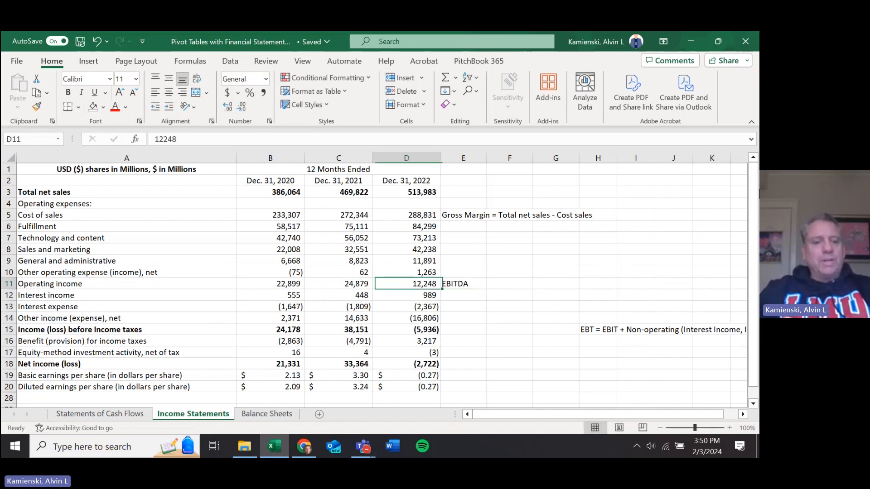
pyautogui.hotkey('ctrl', 'shift', 'Left')
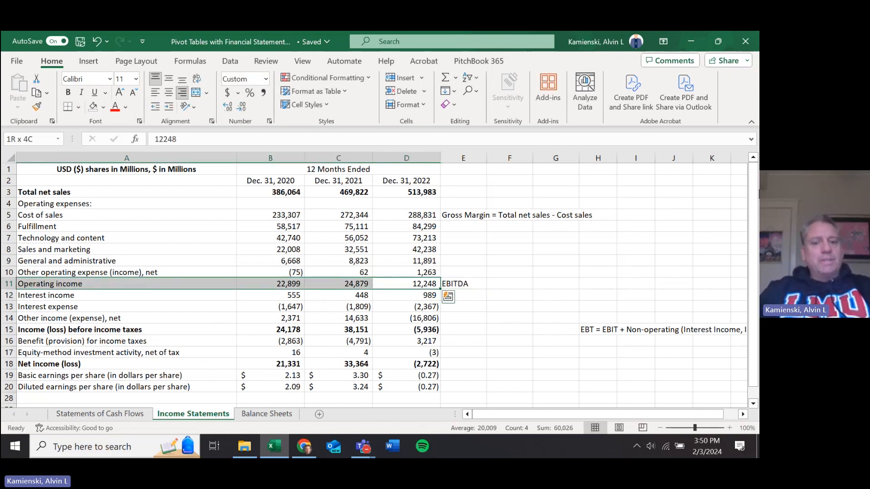
pyautogui.press('Left')
pyautogui.press('Left')
pyautogui.press('Left')
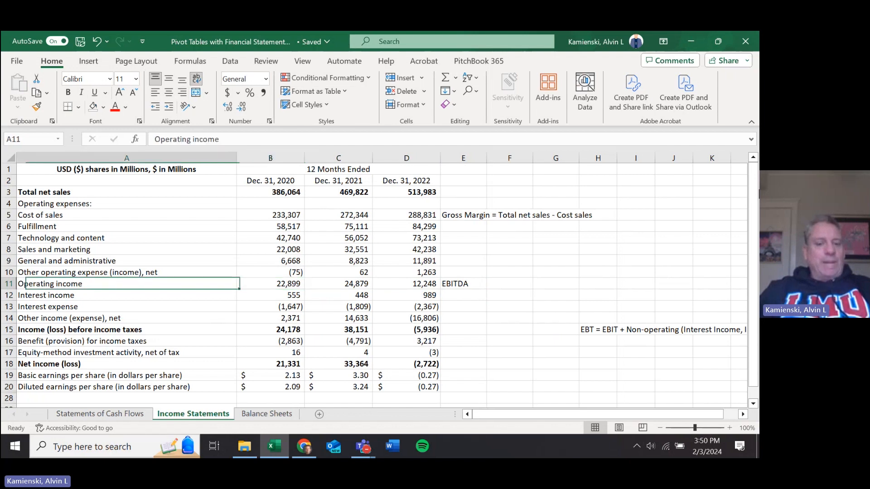
pyautogui.press('Right')
pyautogui.press('Right')
pyautogui.press('Right')
pyautogui.press('Right')
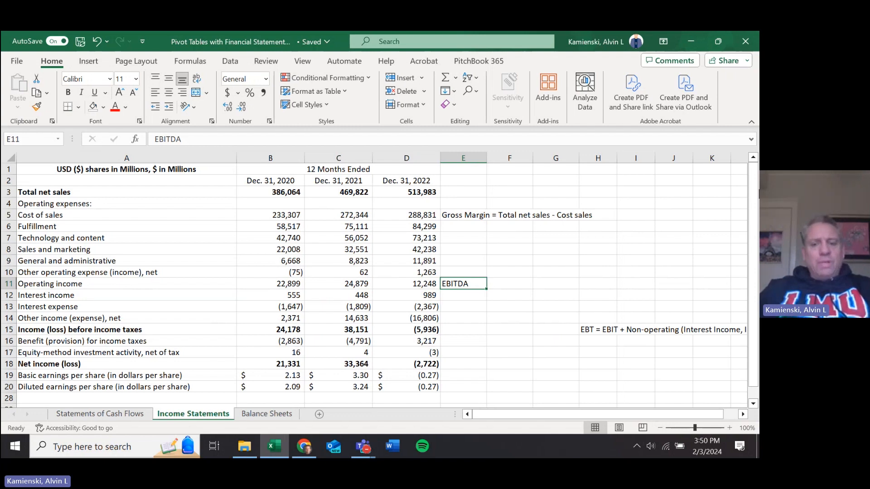
# Extend the note in E11 to "EBITDA = Gross Margin - Operating Expenses".
pyautogui.press('F2')
pyautogui.write('=')
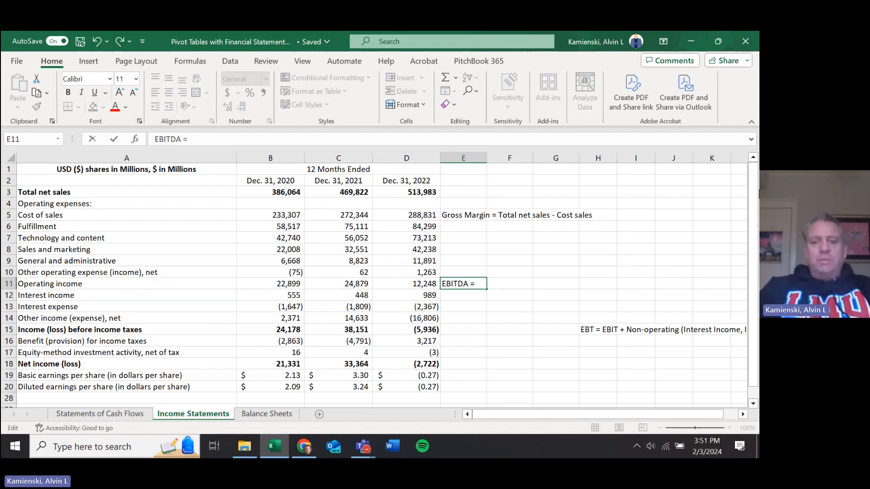
pyautogui.write(' Gro')
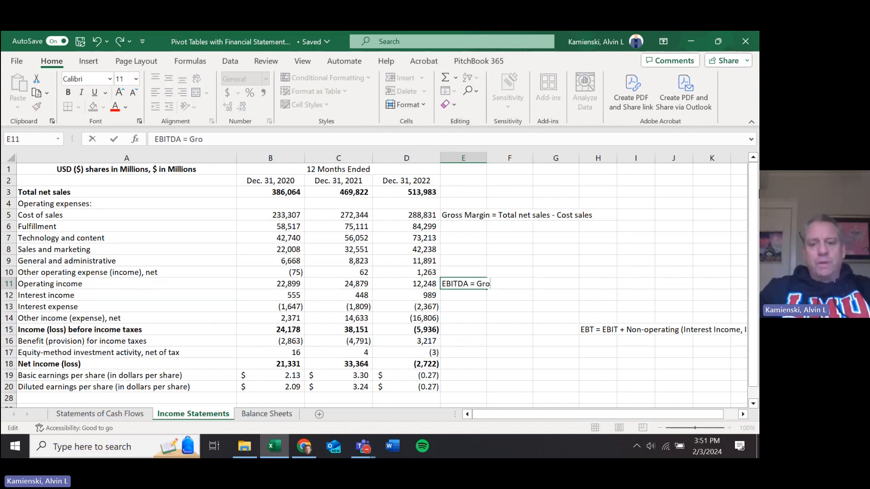
pyautogui.write('ss Marging')
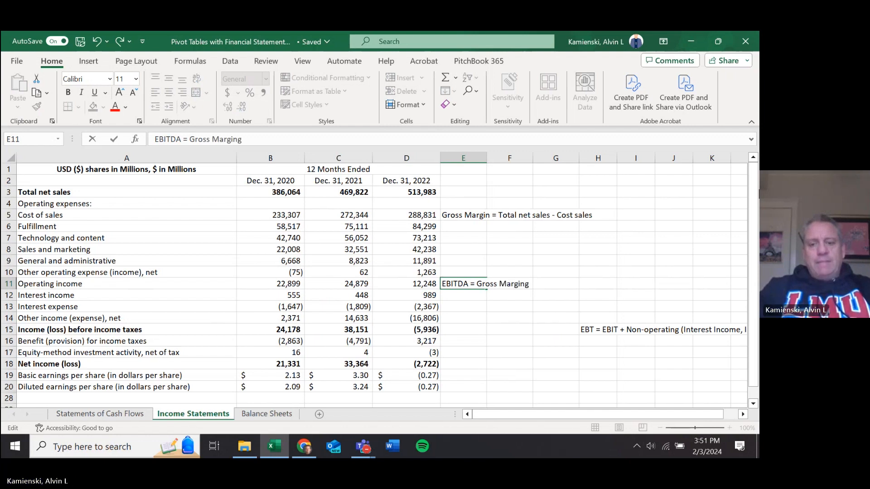
pyautogui.press('BackSpace')
pyautogui.write(' - Ope')
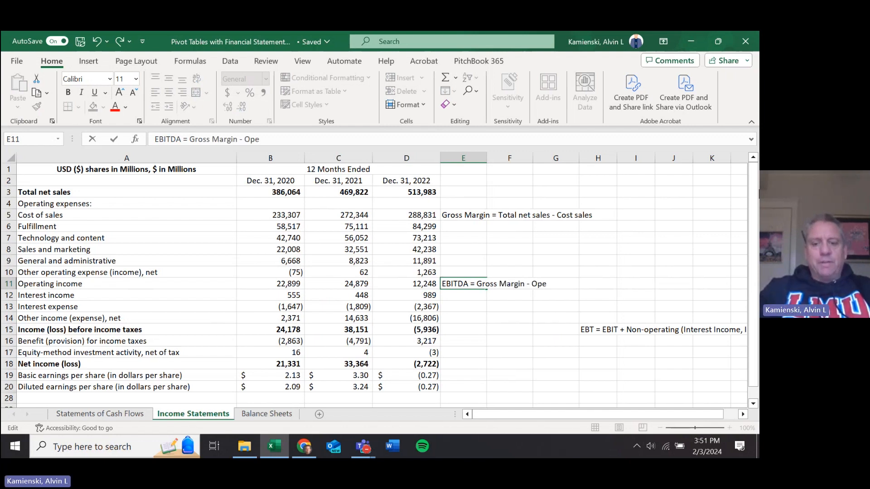
pyautogui.write('rating Expense')
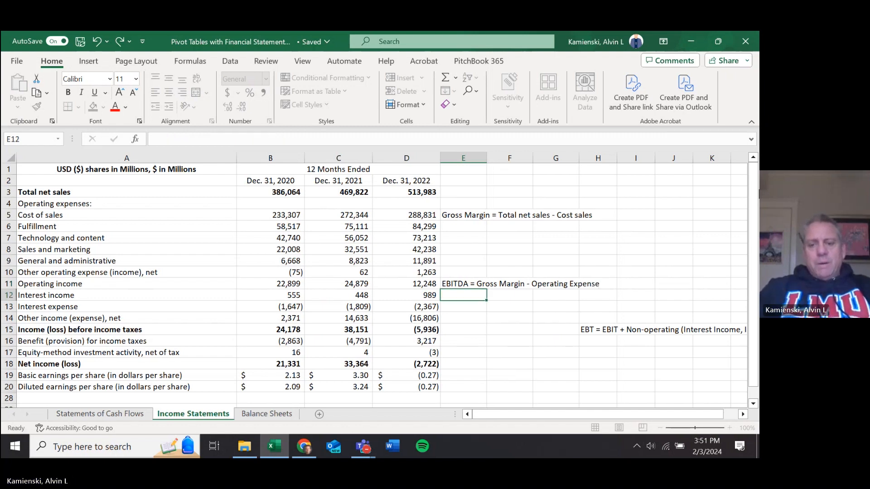
pyautogui.write('s')
pyautogui.press('Return')
# Enter the label "EBIT" in E15, beside Income (loss) before income taxes.
pyautogui.press('Down')
pyautogui.press('Down')
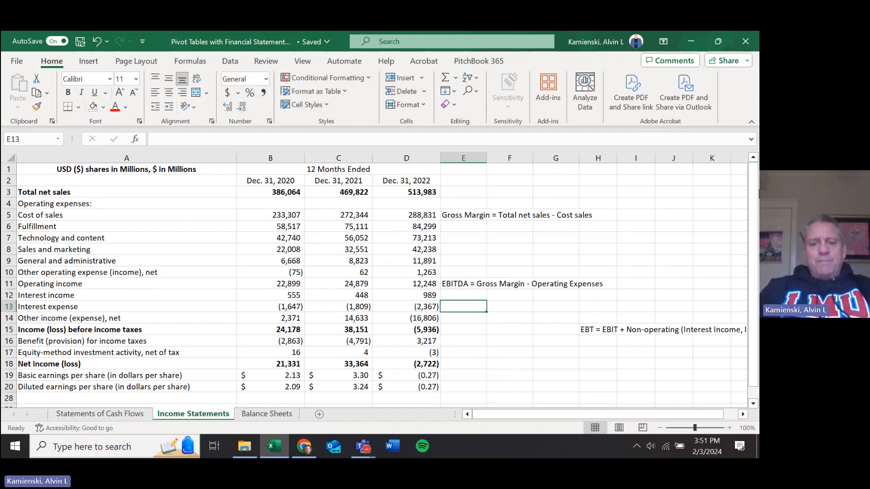
pyautogui.press('Up')
pyautogui.press('Up')
pyautogui.press('Up')
pyautogui.press('Down')
pyautogui.press('Down')
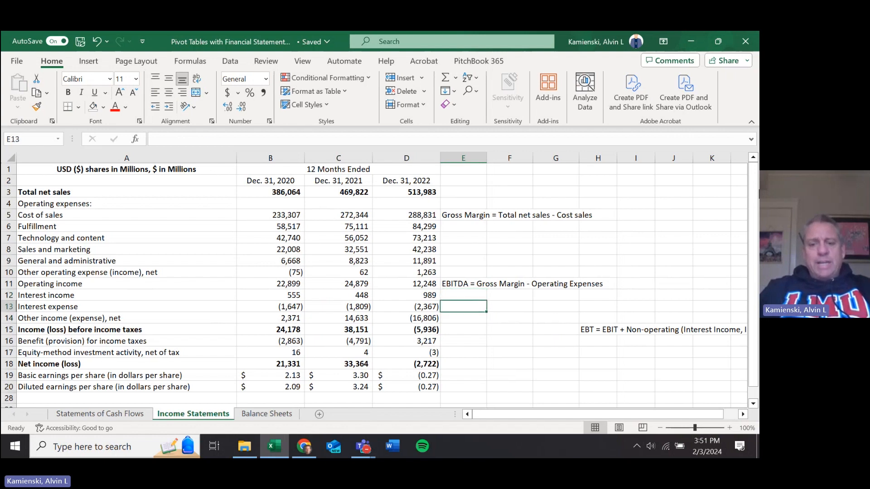
pyautogui.press('Down')
pyautogui.press('Down')
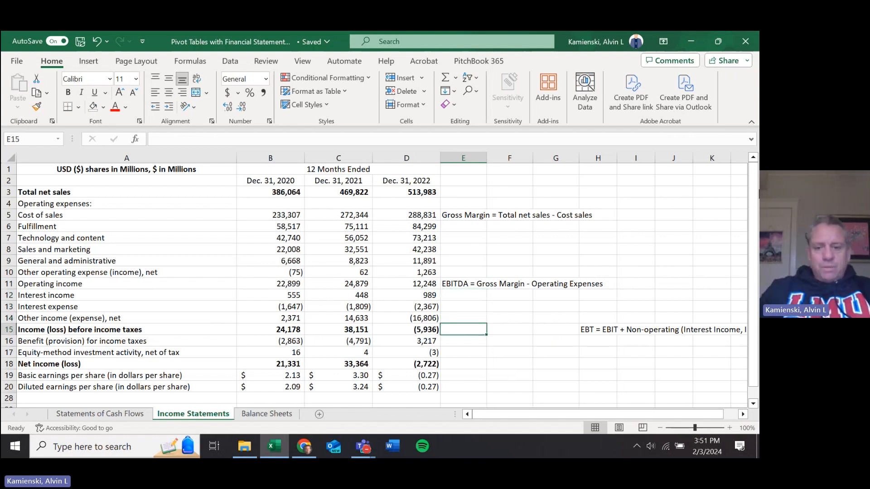
pyautogui.write('EBIT')
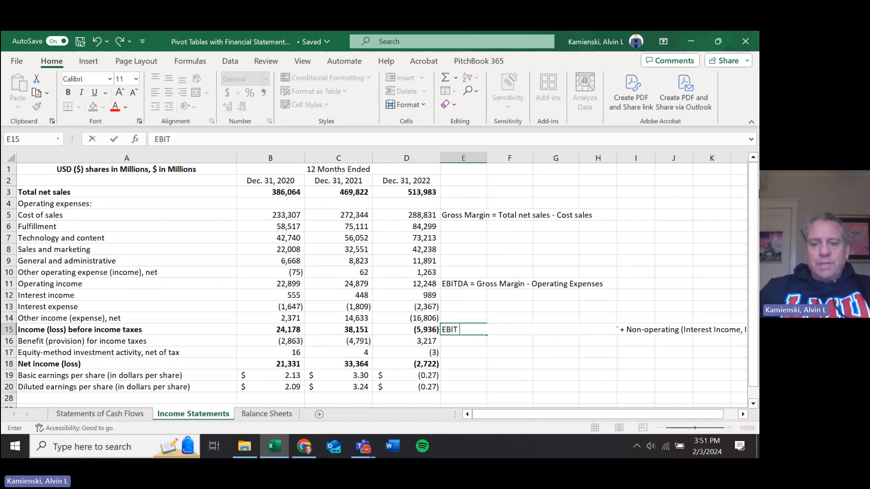
pyautogui.press('Return')
# Extend the note in E15 to "EBIT = EBITDA - Depreciation".
pyautogui.press('Up')
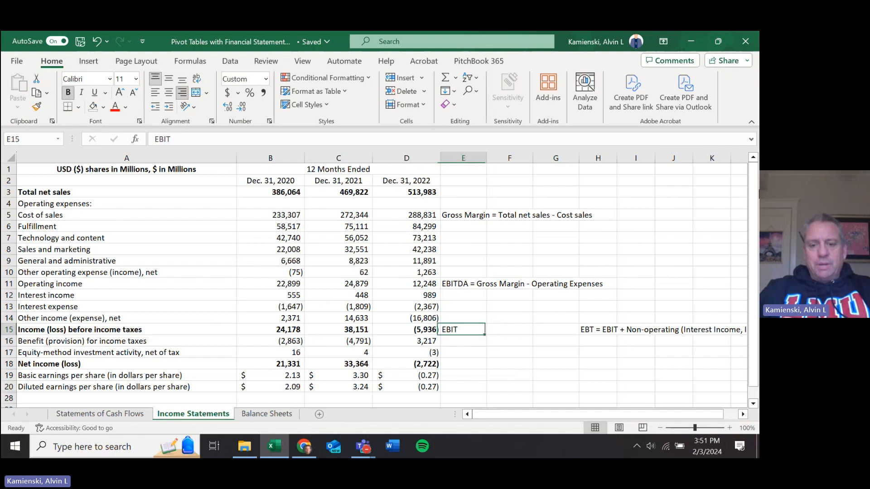
pyautogui.press('F2')
pyautogui.write('= ')
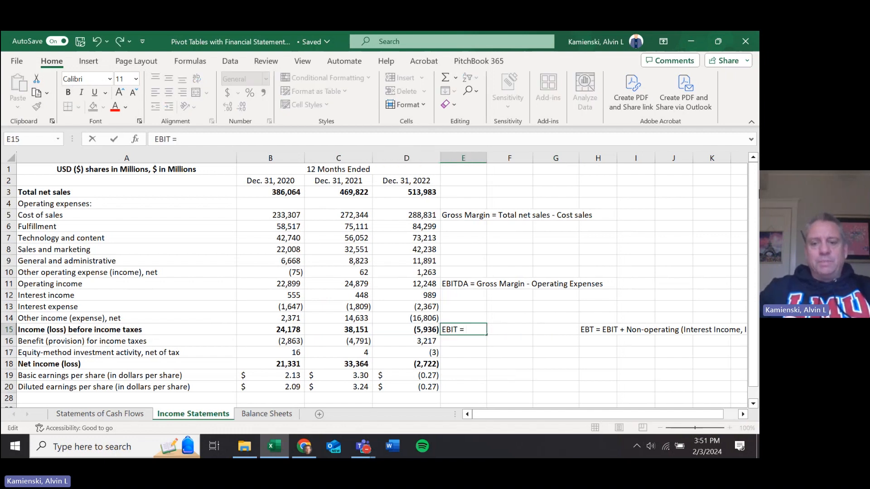
pyautogui.write('EBITDA')
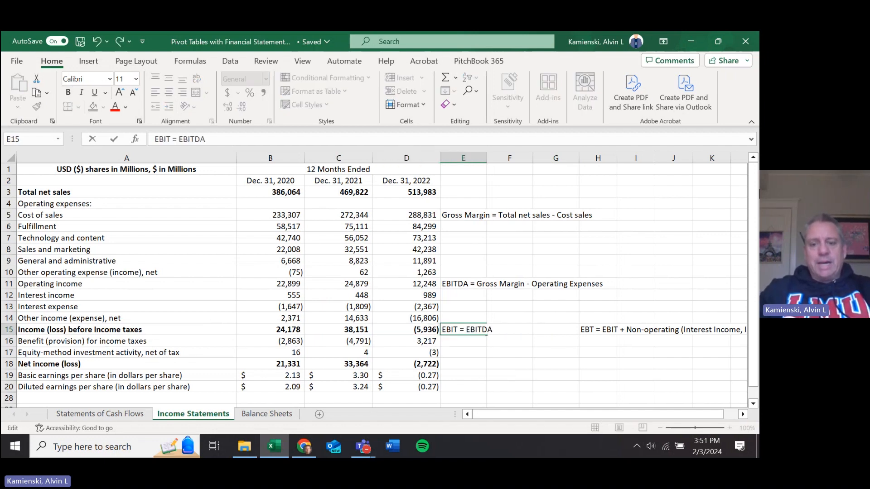
pyautogui.write(' - Dee')
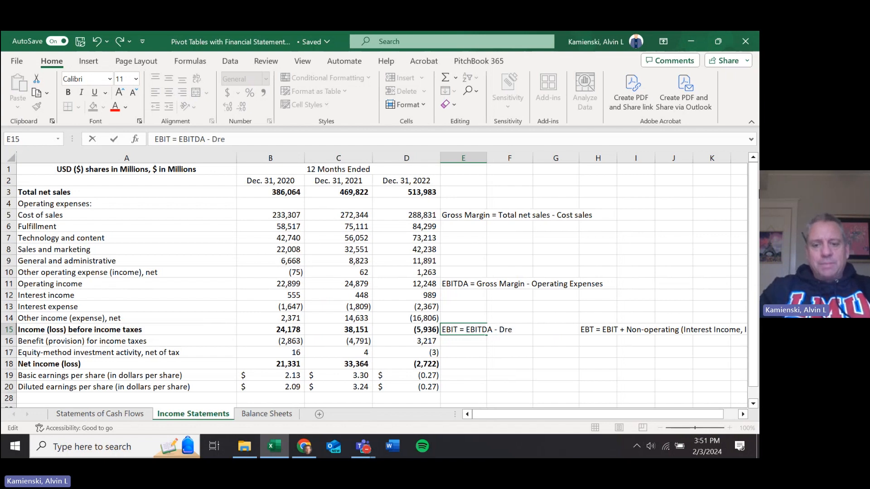
pyautogui.press('BackSpace')
pyautogui.write('preciation')
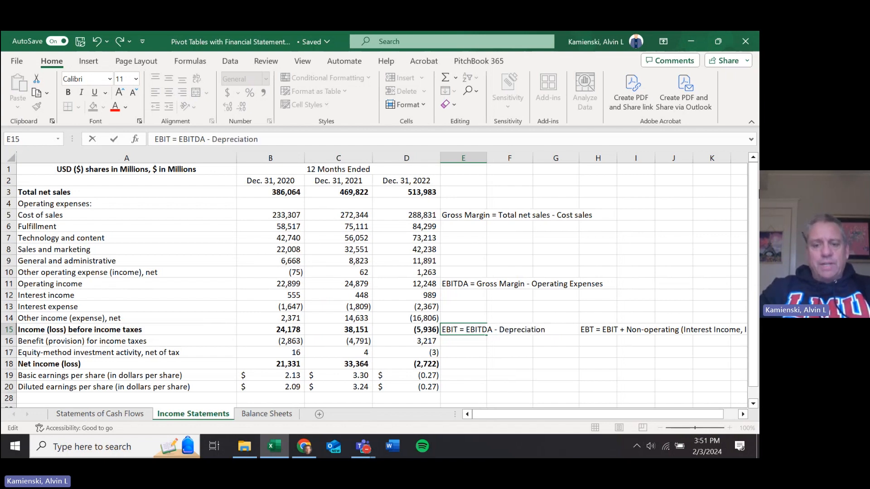
pyautogui.press('Return')
pyautogui.press('Up')
pyautogui.press('Up')
pyautogui.press('Up')
pyautogui.press('Up')
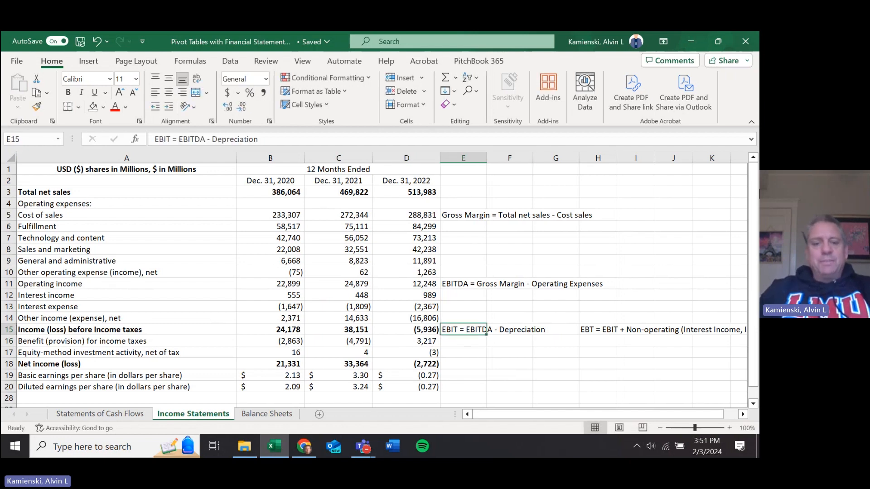
pyautogui.press('Up')
pyautogui.press('Up')
pyautogui.press('Left')
pyautogui.press('Left')
pyautogui.press('Left')
pyautogui.press('Down')
pyautogui.press('Right')
pyautogui.press('Right')
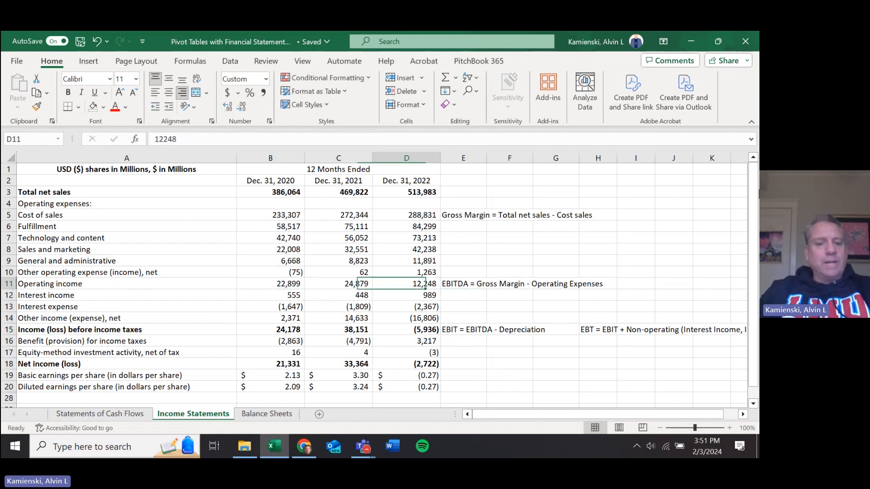
# Move the EBIT note from E15 to E14, beside Other income (expense), net.
pyautogui.press('Right')
pyautogui.press('Down')
pyautogui.press('Down')
pyautogui.press('Down')
pyautogui.press('Down')
pyautogui.hotkey('ctrl', 'x')
pyautogui.press('Up')
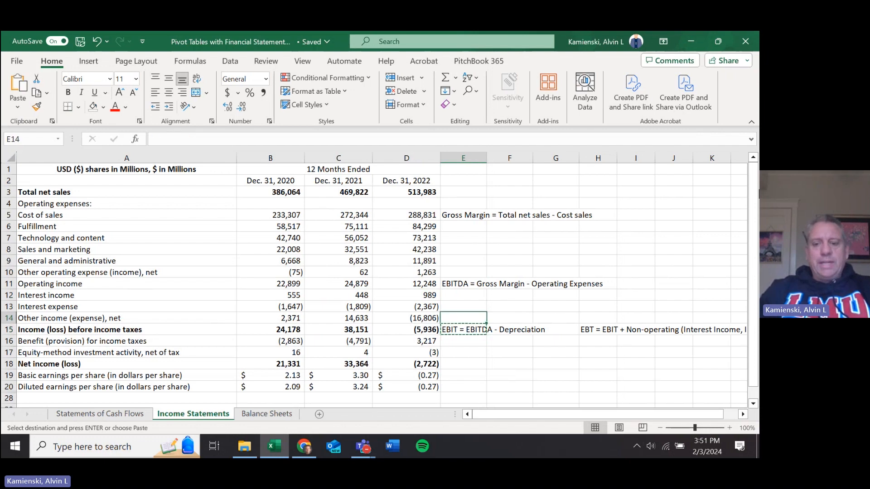
pyautogui.hotkey('ctrl', 'v')
# Move the EBT note from H15 to E15, directly below the EBIT note.
pyautogui.press('Down')
pyautogui.press('Right')
pyautogui.press('Right')
pyautogui.press('Right')
pyautogui.hotkey('ctrl', 'x')
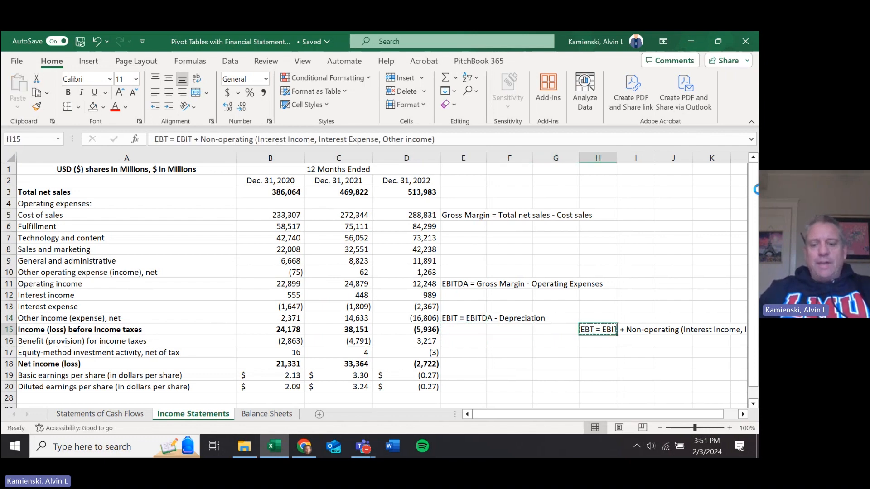
pyautogui.press('Left')
pyautogui.press('Left')
pyautogui.press('Left')
pyautogui.hotkey('ctrl', 'v')
pyautogui.hotkey('shift', 'Up')
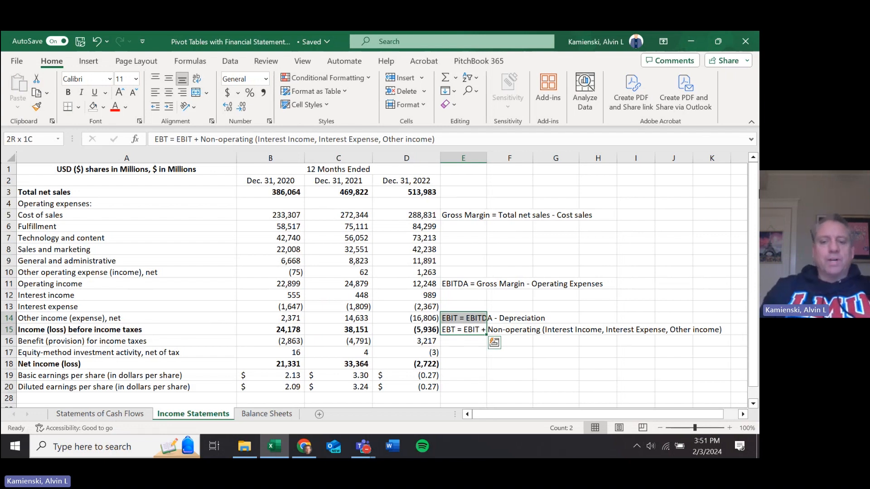
# Move the block of profit-measure notes from E5:E15 to H5:H15, keeping each note on its row.
pyautogui.press('Up')
pyautogui.press('Up')
pyautogui.press('Up')
pyautogui.press('Up')
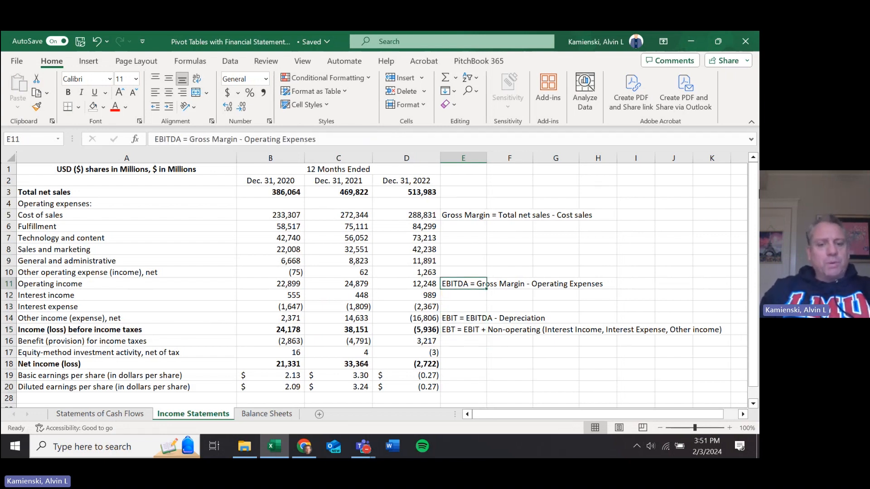
pyautogui.press('Up')
pyautogui.press('Up')
pyautogui.press('Up')
pyautogui.press('Up')
pyautogui.press('Up')
pyautogui.press('Up')
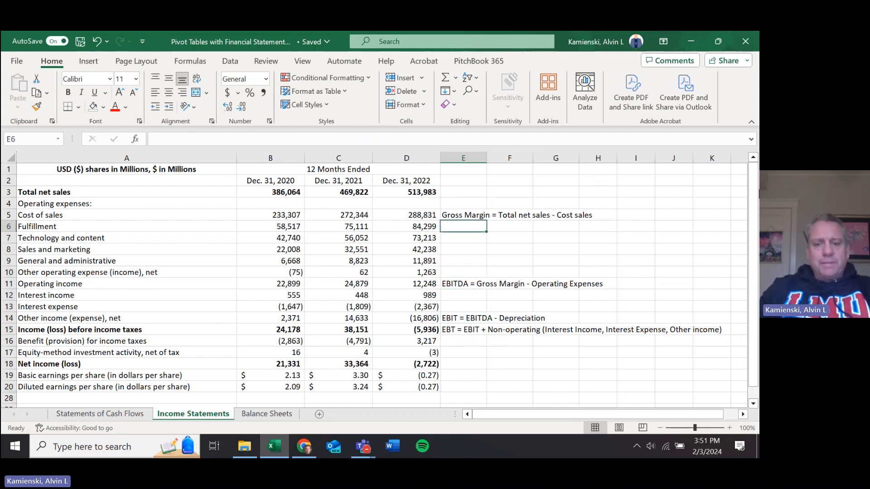
pyautogui.hotkey('shift', 'Down')
pyautogui.hotkey('shift', 'Down')
pyautogui.hotkey('shift', 'Down')
pyautogui.hotkey('shift', 'Down')
pyautogui.hotkey('shift', 'Down')
pyautogui.hotkey('shift', 'Down')
pyautogui.hotkey('shift', 'Down')
pyautogui.hotkey('shift', 'Down')
pyautogui.hotkey('shift', 'Down')
pyautogui.hotkey('shift', 'Down')
pyautogui.hotkey('ctrl', 'c')
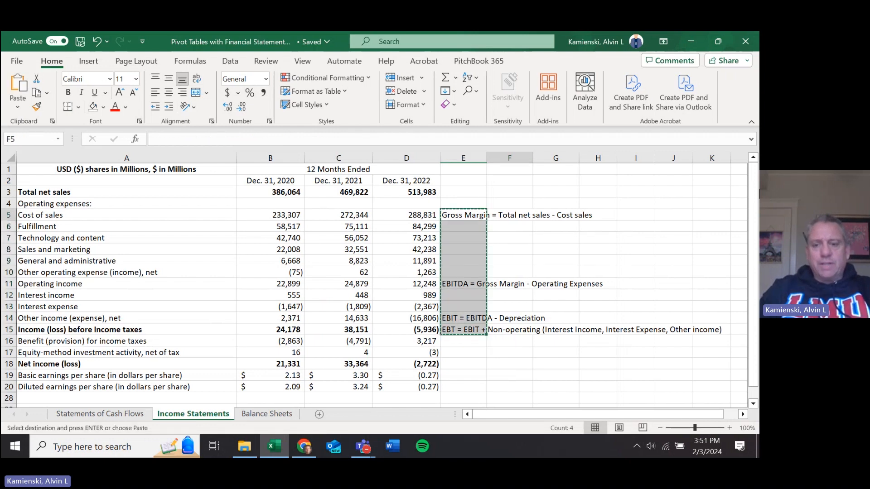
pyautogui.press('Right')
pyautogui.press('Right')
pyautogui.hotkey('ctrl', 'v')
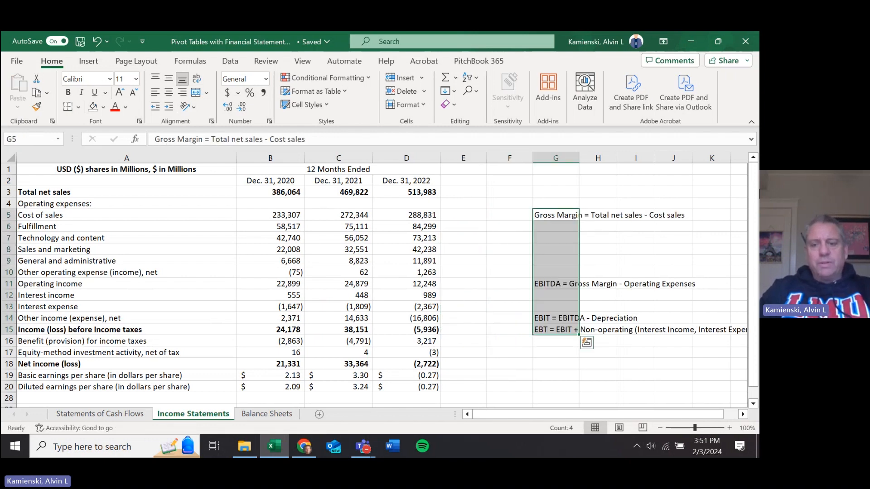
pyautogui.hotkey('ctrl', 'x')
pyautogui.press('Right')
pyautogui.hotkey('ctrl', 'v')
# Review the Operating income figures in row 11 against the EBITDA note on the same row.
pyautogui.press('Left')
pyautogui.press('Left')
pyautogui.press('Left')
pyautogui.press('Down')
pyautogui.press('Down')
pyautogui.press('Down')
pyautogui.press('Down')
pyautogui.press('Down')
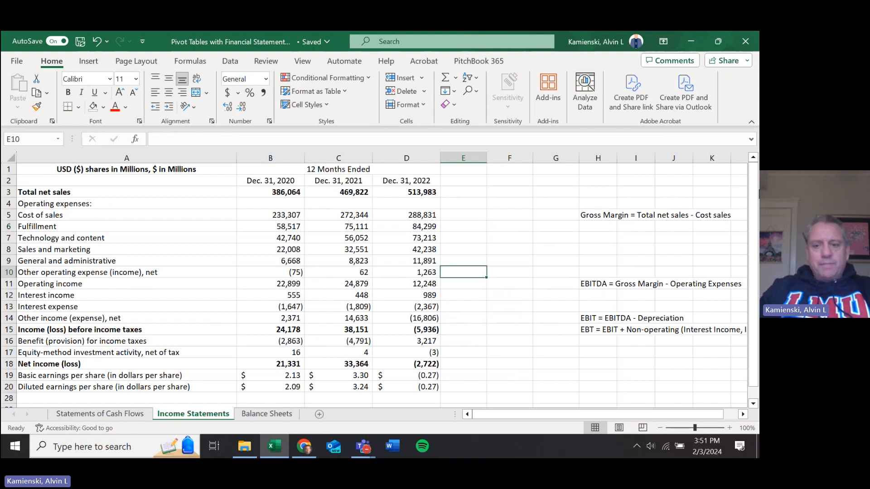
pyautogui.press('Down')
pyautogui.press('Left')
pyautogui.press('Left')
pyautogui.press('Left')
pyautogui.press('Left')
pyautogui.press('Right')
pyautogui.press('Right')
pyautogui.press('Right')
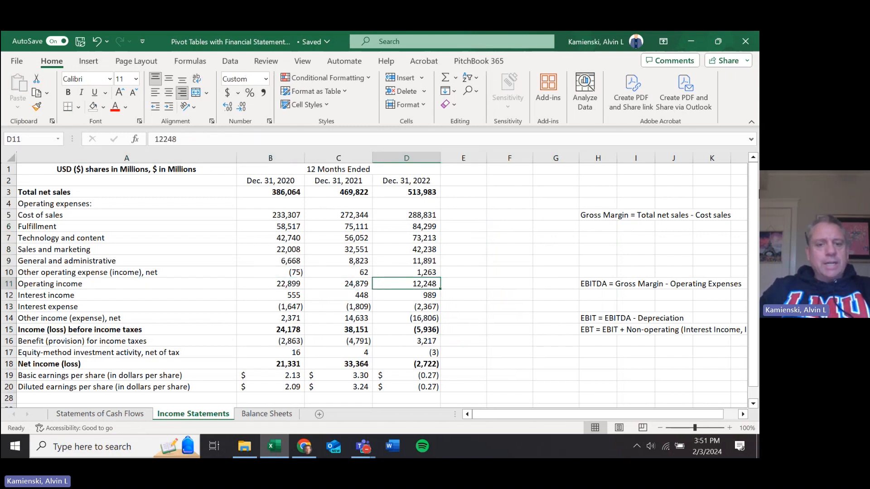
pyautogui.press('Right')
pyautogui.press('Right')
pyautogui.press('Right')
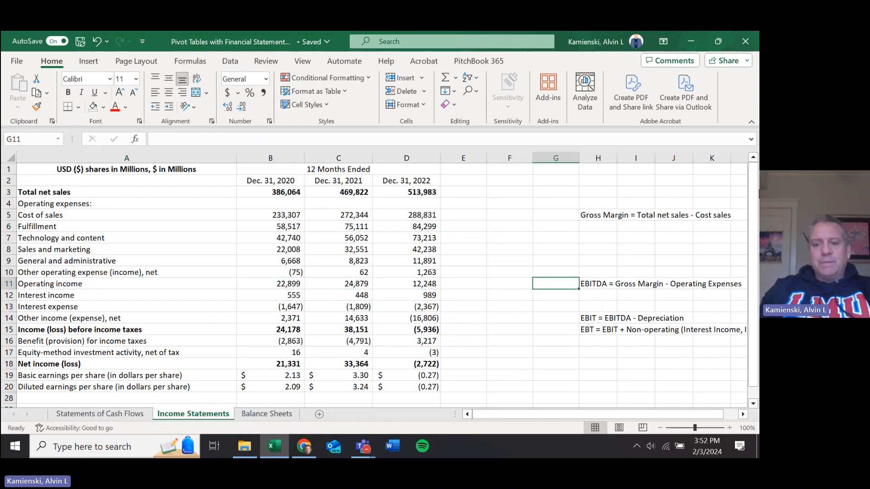
pyautogui.press('Right')
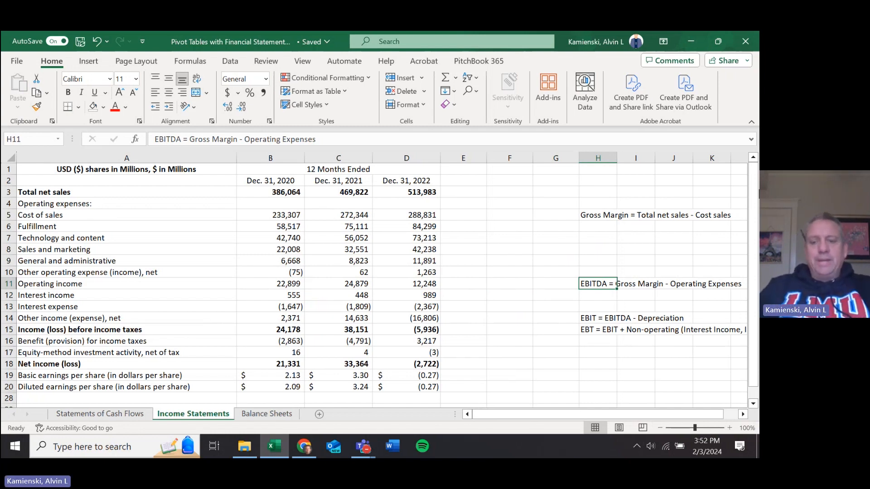
# Move the EBIT note from H14 to E11, beside Operating income.
pyautogui.press('Down')
pyautogui.press('Down')
pyautogui.press('Down')
pyautogui.hotkey('ctrl', 'c')
pyautogui.press('Left')
pyautogui.press('Left')
pyautogui.press('Left')
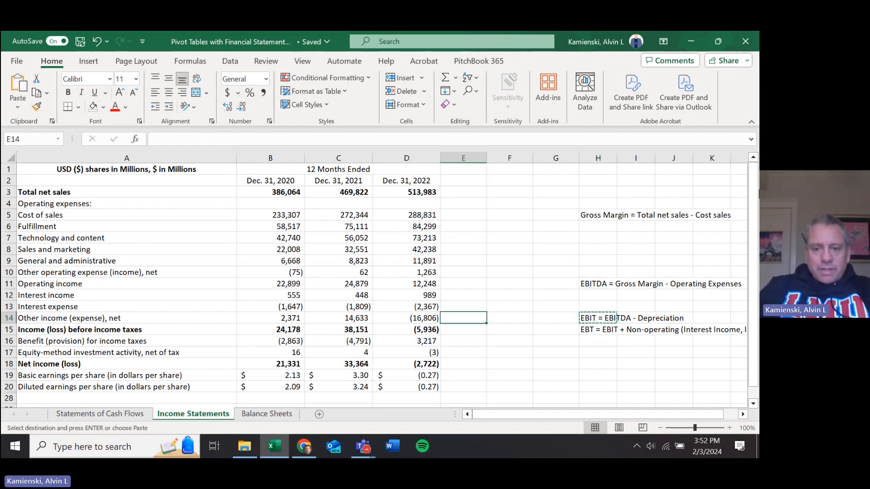
pyautogui.press('Up')
pyautogui.press('Up')
pyautogui.press('Up')
pyautogui.hotkey('ctrl', 'v')
# Move the EBITDA note from H11 up to H10, on the Other operating expense (income), net row.
pyautogui.press('Right')
pyautogui.press('Right')
pyautogui.press('Right')
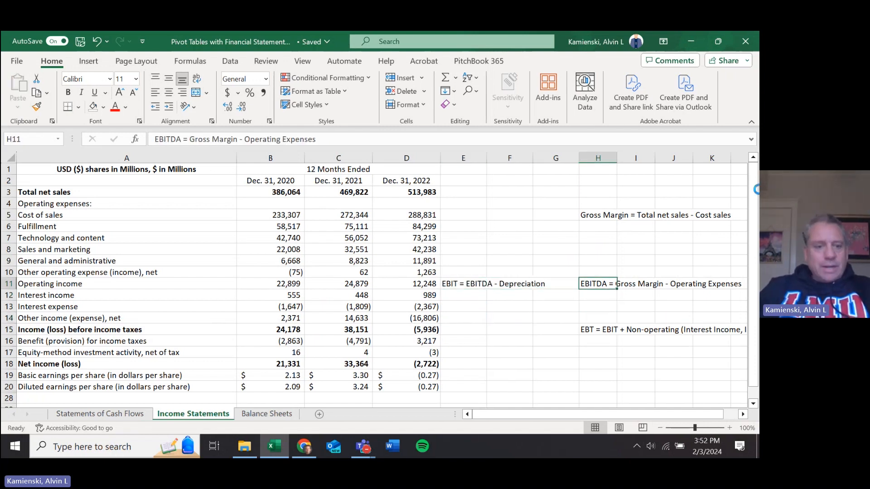
pyautogui.hotkey('ctrl', 'x')
pyautogui.press('Up')
pyautogui.hotkey('ctrl', 'v')
pyautogui.press('Left')
pyautogui.press('Left')
pyautogui.press('Left')
pyautogui.press('Down')
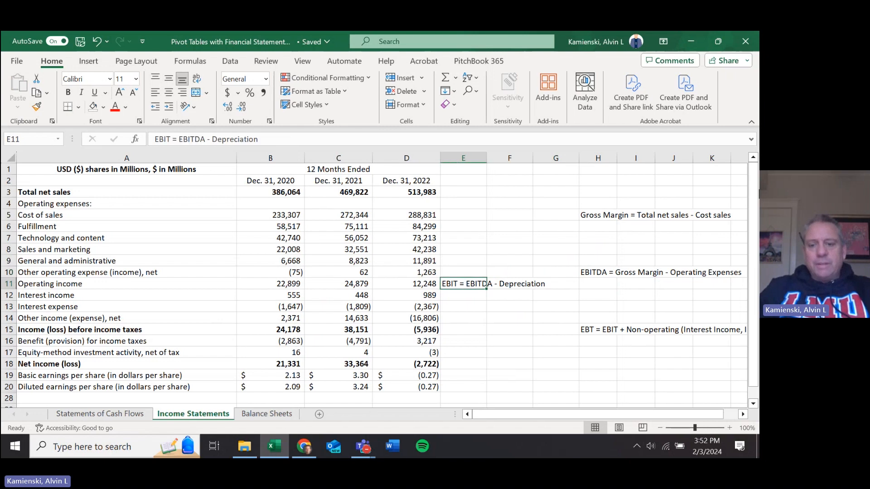
# Move the EBIT note from E11 to H11, directly below the EBITDA note.
pyautogui.hotkey('ctrl', 'x')
pyautogui.press('Right')
pyautogui.press('Right')
pyautogui.press('Right')
pyautogui.hotkey('ctrl', 'v')
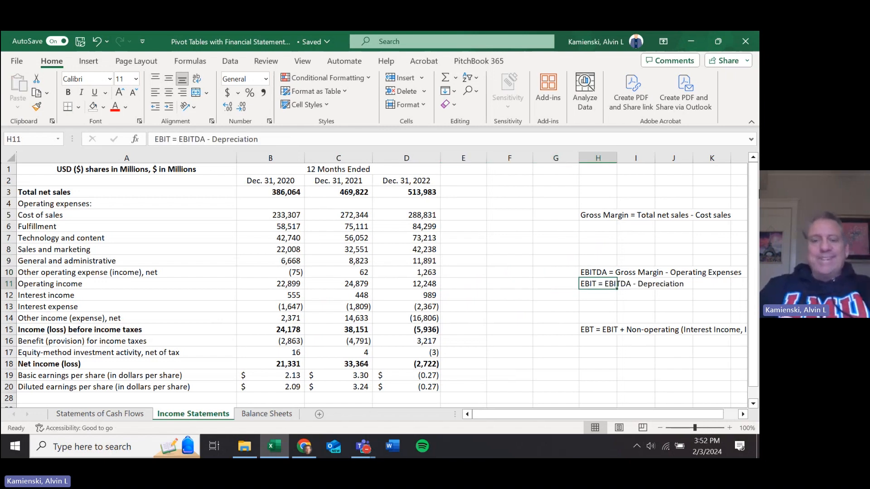
# Make the Operating income row bold across A11:D11.
pyautogui.press('Left')
pyautogui.press('Left')
pyautogui.press('Left')
pyautogui.press('Left')
pyautogui.hotkey('shift', 'Home')
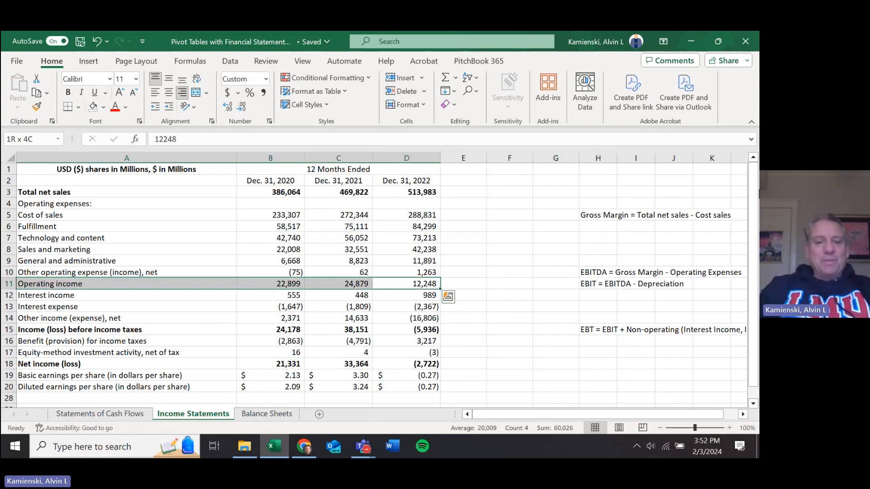
pyautogui.hotkey('ctrl', 'b')
# Italicize the EBITDA note in H10.
pyautogui.press('Home')
pyautogui.press('Right')
pyautogui.press('Right')
pyautogui.press('Right')
pyautogui.press('Right')
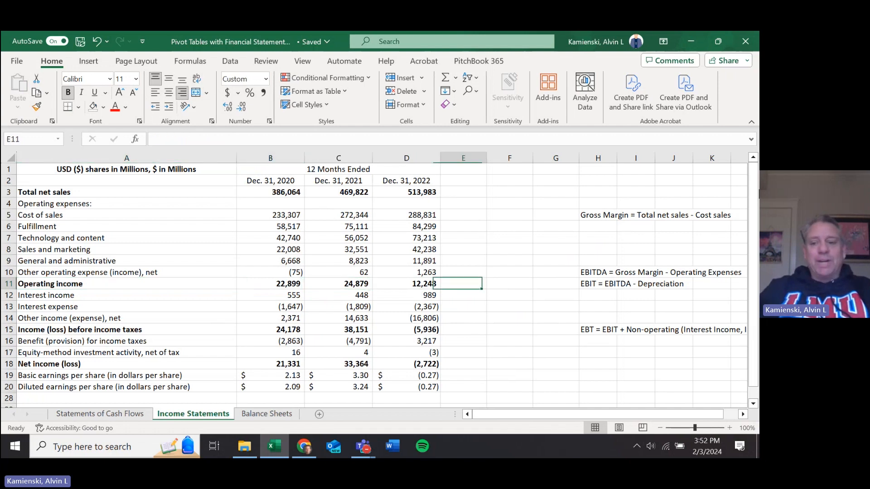
pyautogui.press('Right')
pyautogui.press('Right')
pyautogui.press('Right')
pyautogui.press('Left')
pyautogui.press('Right')
pyautogui.press('Up')
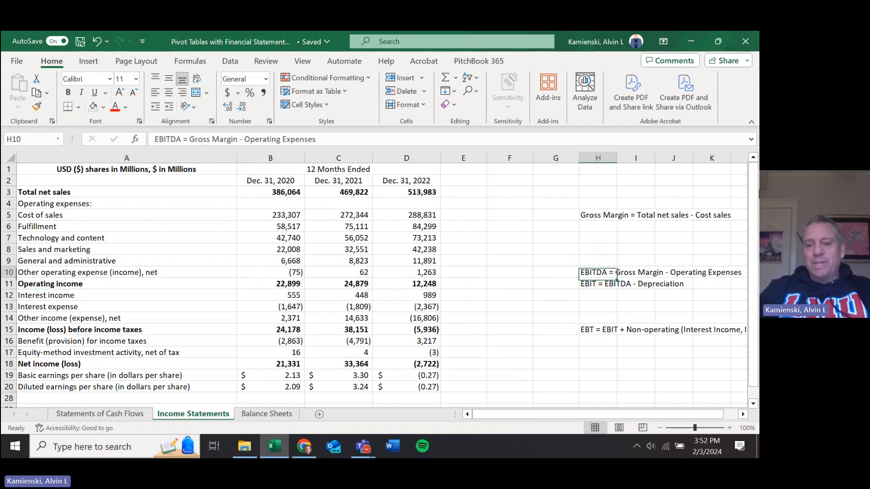
pyautogui.hotkey('ctrl', 'i')
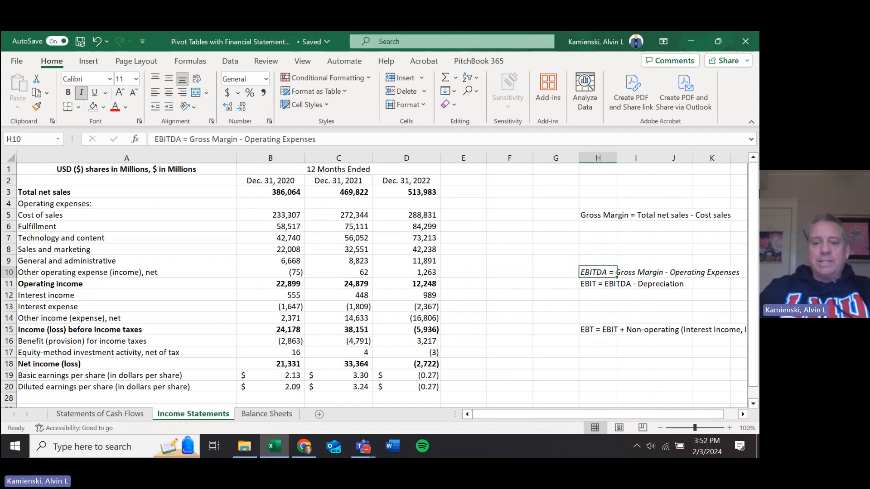
# Enter the check formula =B3-SUM(B5:B10) in E11 to recalculate the 2020 operating income.
pyautogui.press('Left')
pyautogui.press('Left')
pyautogui.press('Left')
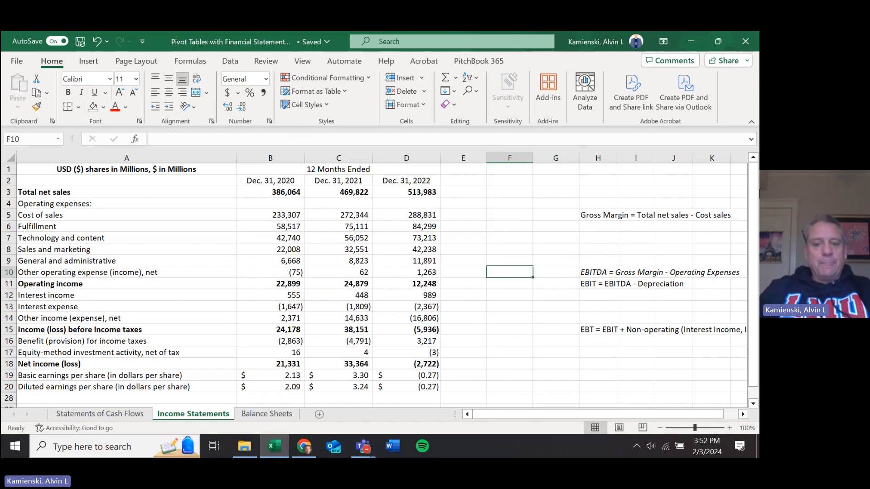
pyautogui.press('Down')
pyautogui.write('=')
pyautogui.press('Left')
pyautogui.press('Left')
pyautogui.press('Left')
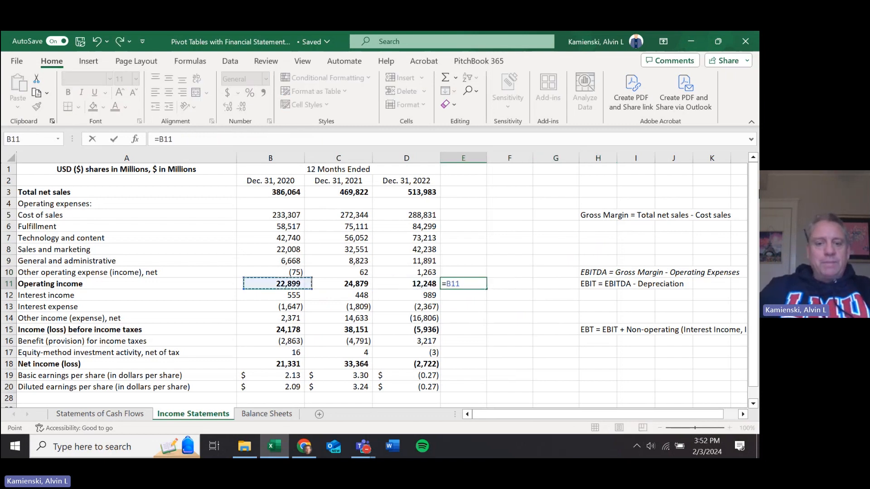
pyautogui.press('Up')
pyautogui.press('Up')
pyautogui.press('Up')
pyautogui.press('Up')
pyautogui.press('Up')
pyautogui.press('Up')
pyautogui.press('Up')
pyautogui.press('Up')
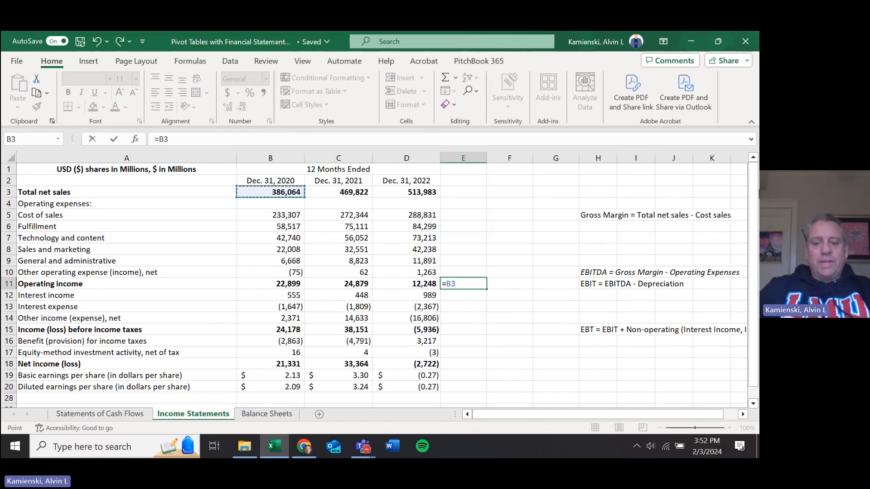
pyautogui.write('-sum(')
pyautogui.press('Left')
pyautogui.press('Left')
pyautogui.press('Left')
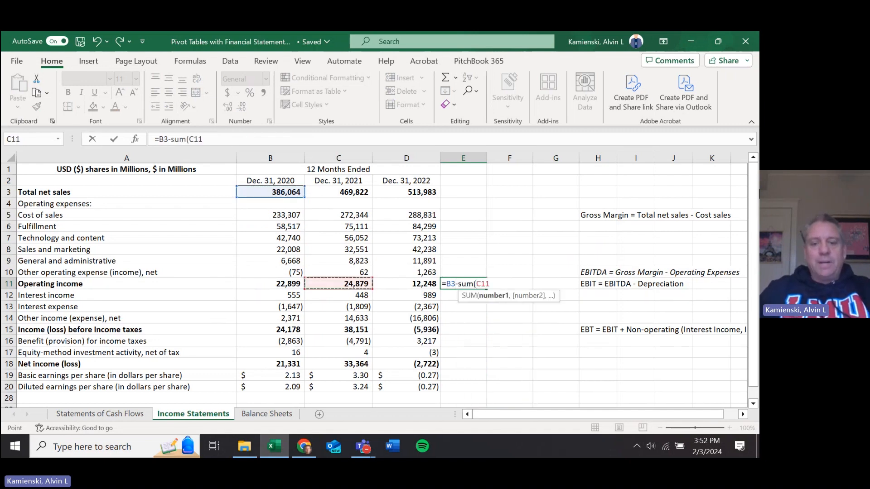
pyautogui.press('Up')
pyautogui.hotkey('shift', 'Up')
pyautogui.hotkey('shift', 'Up')
pyautogui.hotkey('shift', 'Up')
pyautogui.hotkey('shift', 'Up')
pyautogui.hotkey('shift', 'Up')
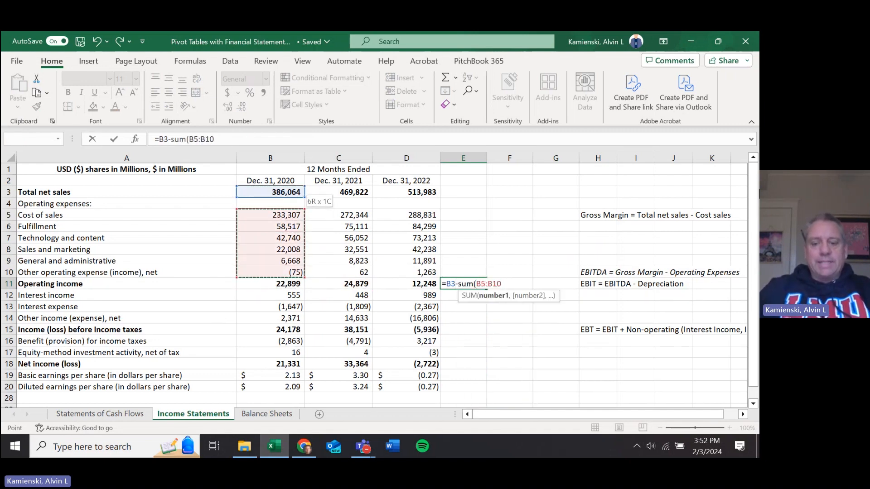
pyautogui.write(')')
pyautogui.press('Return')
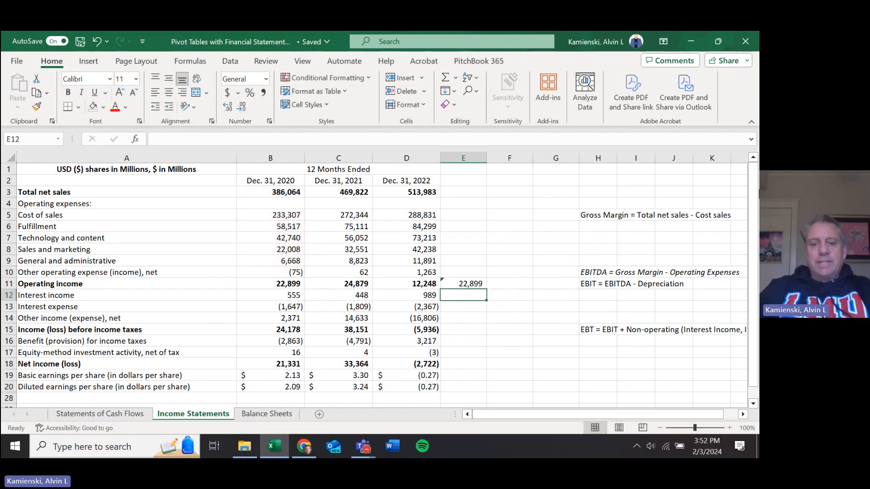
# Copy the operating income check formula from E11 across to G11 for 2021 and 2022.
pyautogui.press('Up')
pyautogui.press('Left')
pyautogui.press('Left')
pyautogui.press('Left')
pyautogui.hotkey('shift', 'Right')
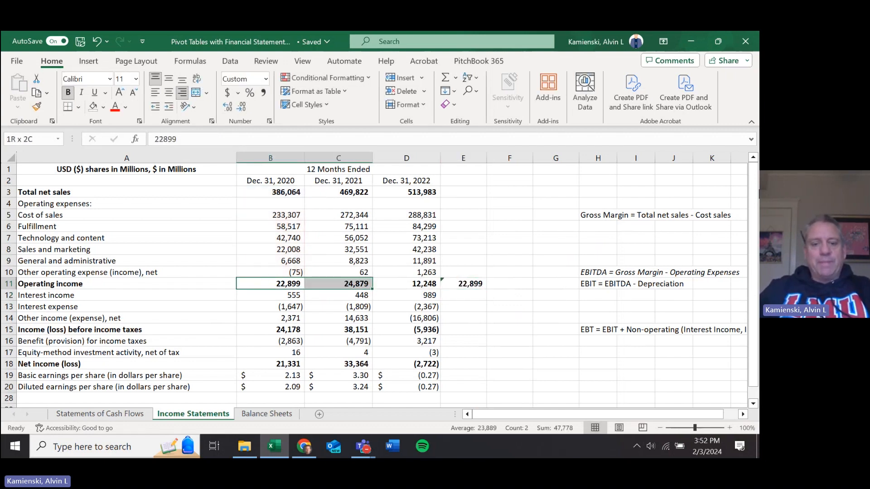
pyautogui.hotkey('shift', 'Right')
pyautogui.press('Right')
pyautogui.press('Right')
pyautogui.press('Right')
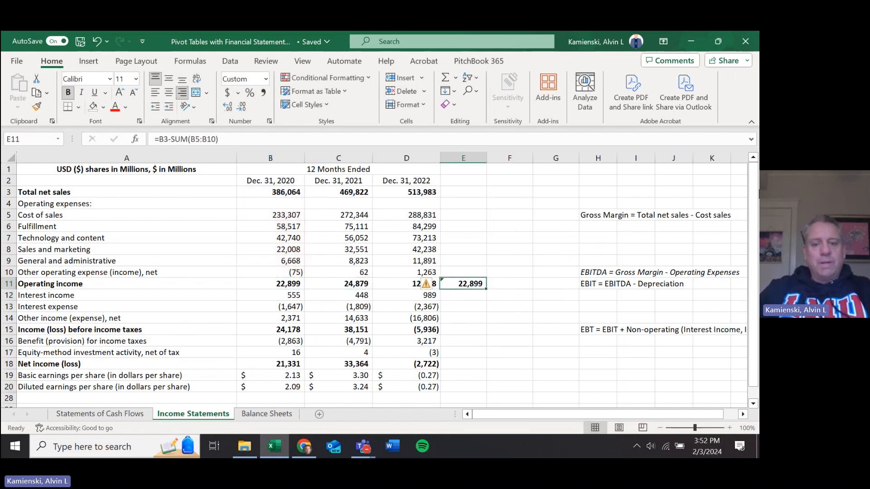
pyautogui.hotkey('ctrl', 'c')
pyautogui.hotkey('shift', 'Right')
pyautogui.hotkey('shift', 'Right')
pyautogui.hotkey('ctrl', 'v')
# Compare the reported operating income with the calculated figures and shade E11:G11 with a light gray fill.
pyautogui.press('Left')
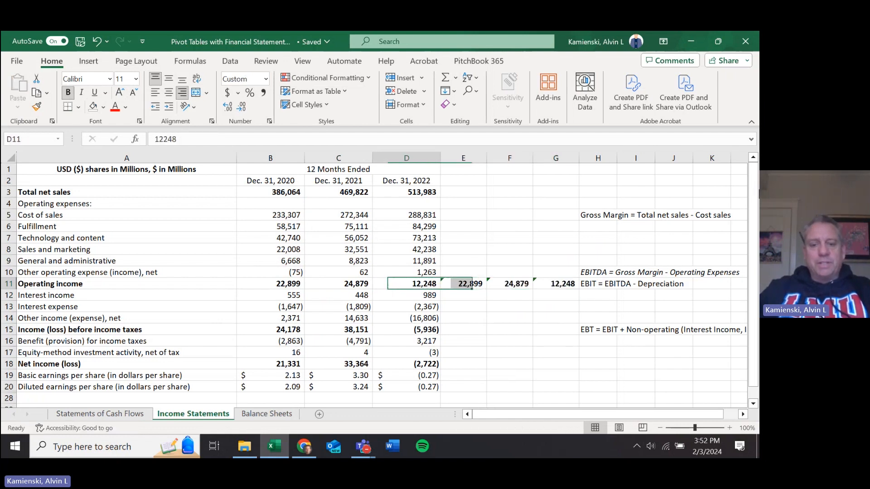
pyautogui.press('Left')
pyautogui.press('Left')
pyautogui.hotkey('shift', 'Right')
pyautogui.hotkey('shift', 'Right')
pyautogui.press('Right')
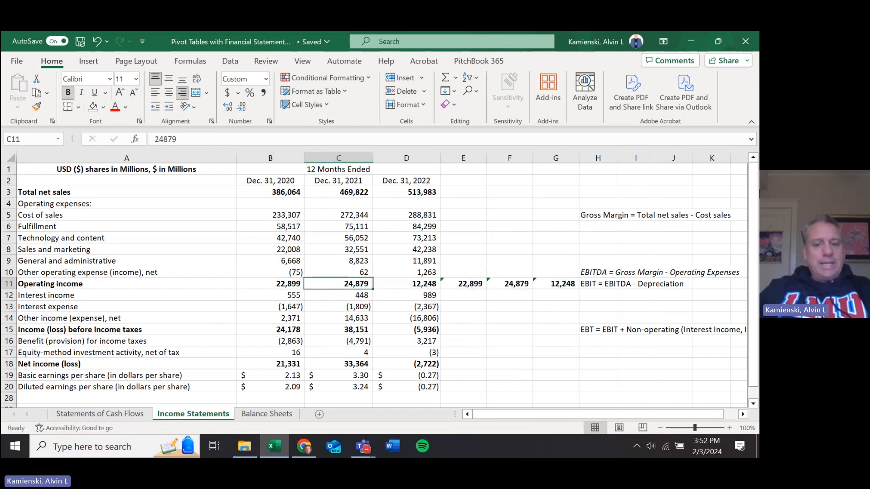
pyautogui.press('Right')
pyautogui.press('Right')
pyautogui.hotkey('shift', 'Right')
pyautogui.hotkey('shift', 'Right')
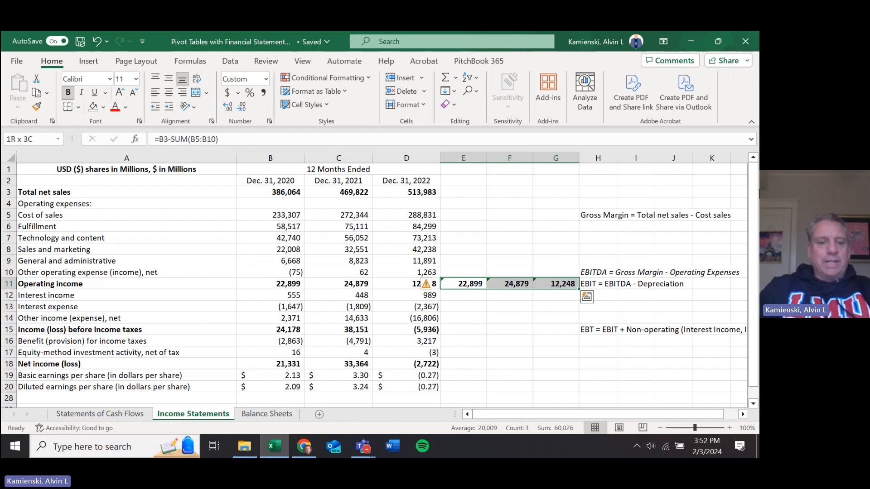
pyautogui.press('alt')
pyautogui.press('h')
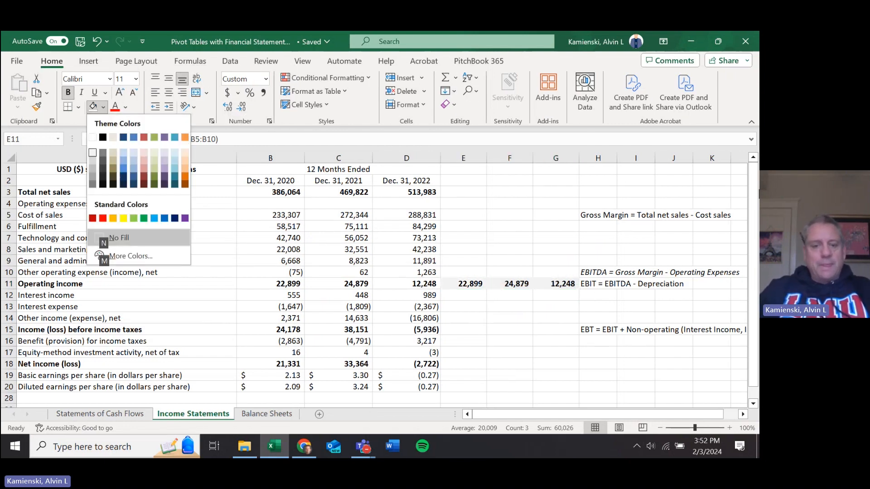
# Make the EBIT note in H11 bold.
pyautogui.moveTo(271, 284); pyautogui.dragTo(617, 283)
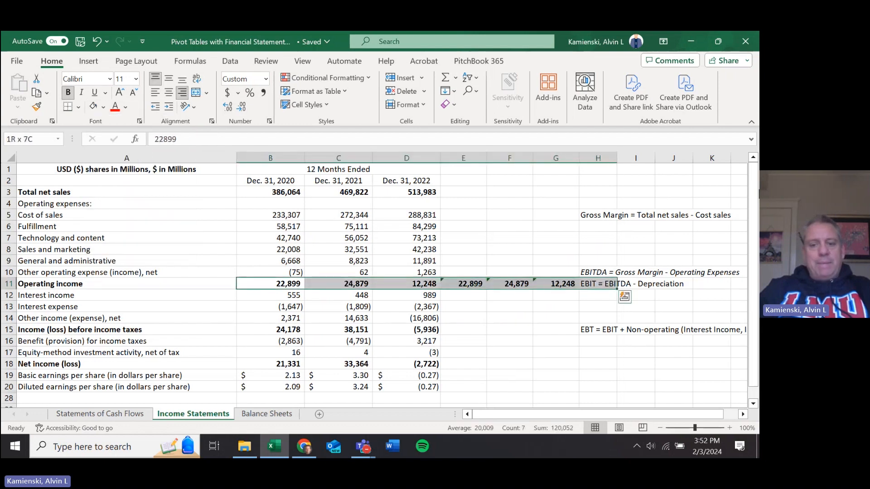
pyautogui.press('Home')
pyautogui.press('Right')
pyautogui.press('Right')
pyautogui.press('Right')
pyautogui.press('Right')
pyautogui.press('Right')
pyautogui.press('Right')
pyautogui.press('Right')
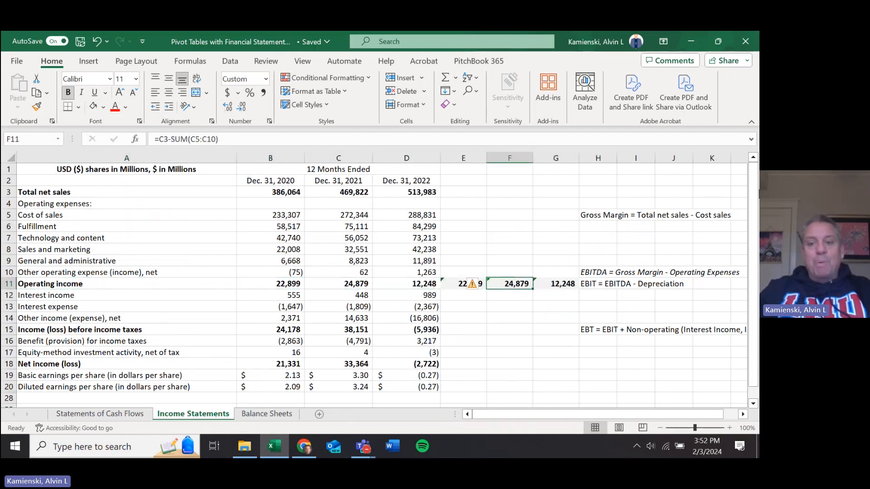
pyautogui.hotkey('ctrl', 'b')
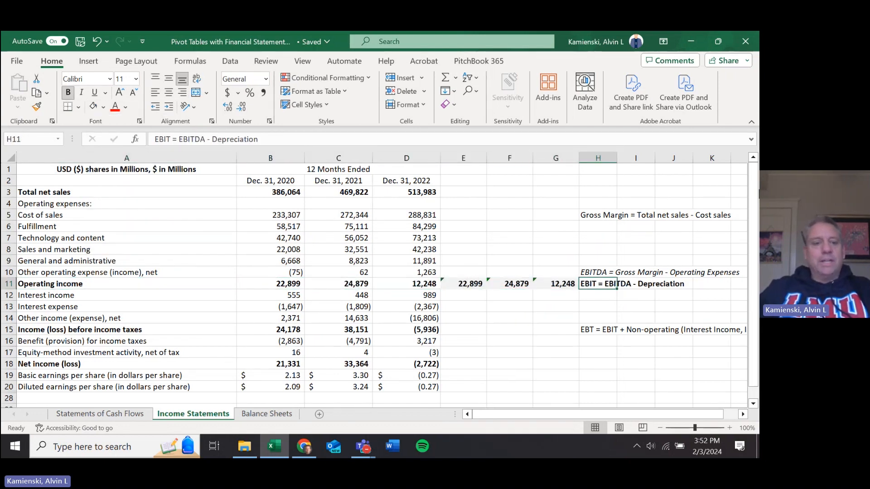
pyautogui.press('Left')
pyautogui.press('Left')
pyautogui.press('Left')
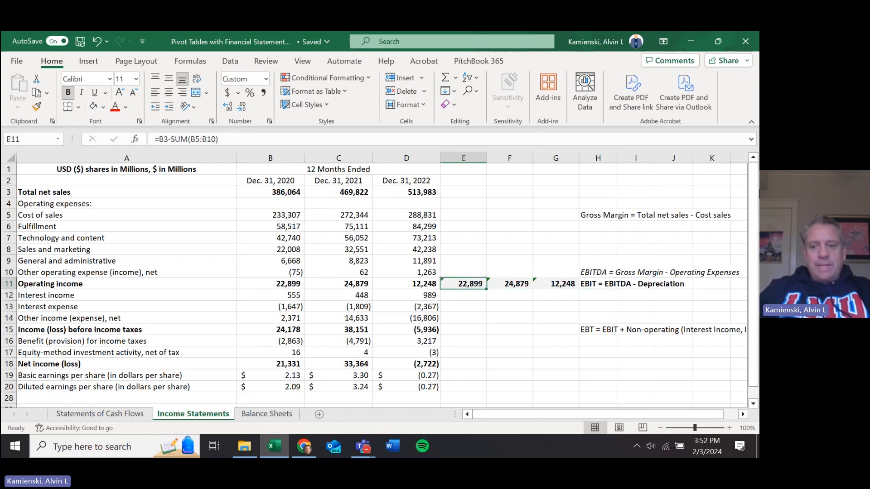
# Enter the check formula =E11+B12+B13+B14 in E15 to recalculate the 2020 income before income taxes.
pyautogui.press('Down')
pyautogui.press('Down')
pyautogui.press('Down')
pyautogui.press('Down')
pyautogui.press('Right')
pyautogui.press('Right')
pyautogui.press('Right')
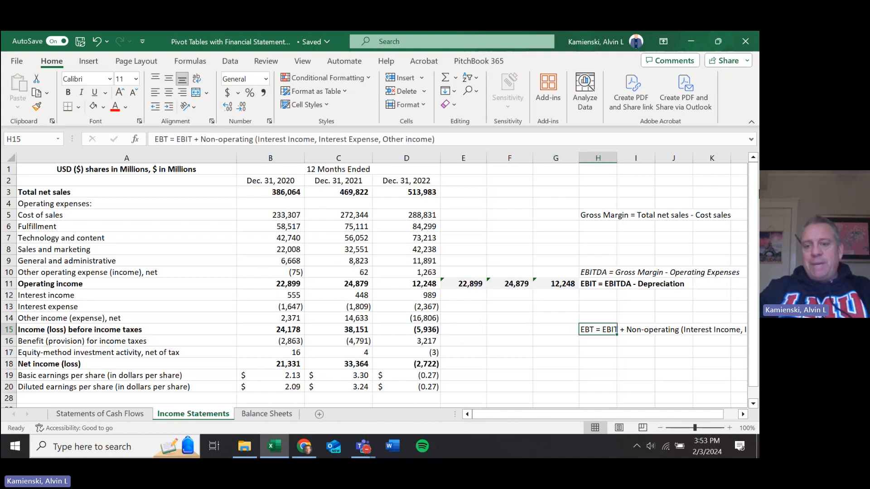
pyautogui.press('Left')
pyautogui.press('Left')
pyautogui.press('Left')
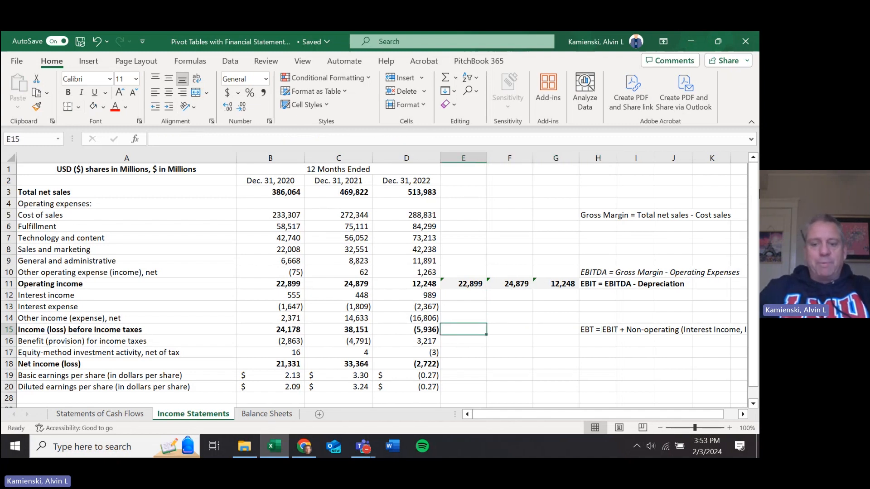
pyautogui.write('=')
pyautogui.press('Up')
pyautogui.press('Up')
pyautogui.press('Up')
pyautogui.press('Up')
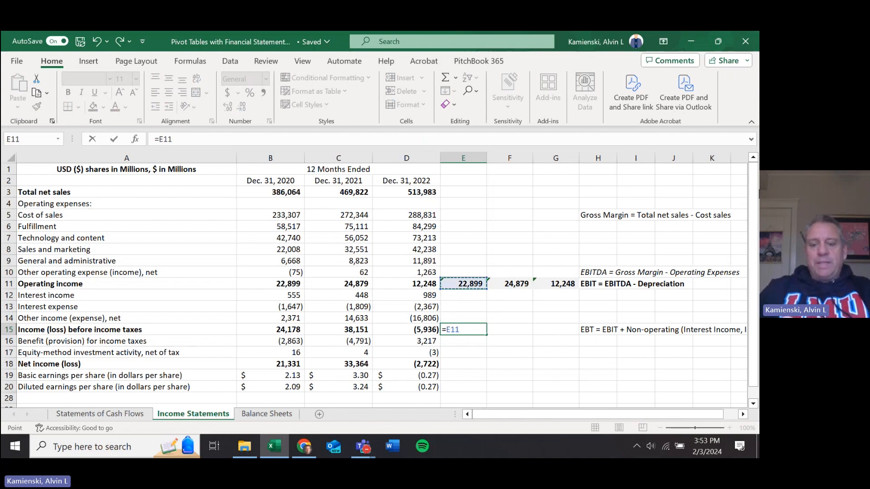
pyautogui.write('+')
pyautogui.press('Left')
pyautogui.press('Left')
pyautogui.press('Left')
pyautogui.press('Up')
pyautogui.press('Up')
pyautogui.press('Up')
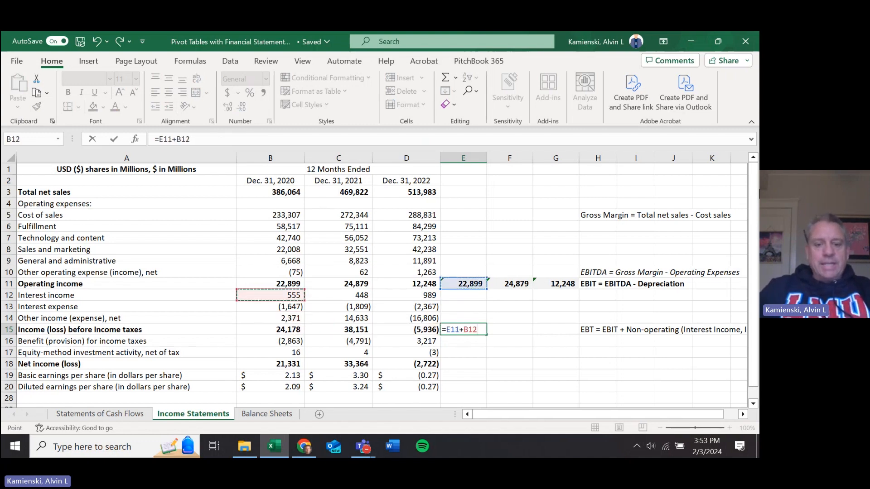
pyautogui.write('+')
pyautogui.press('Left')
pyautogui.press('Left')
pyautogui.press('Left')
pyautogui.press('Up')
pyautogui.press('Up')
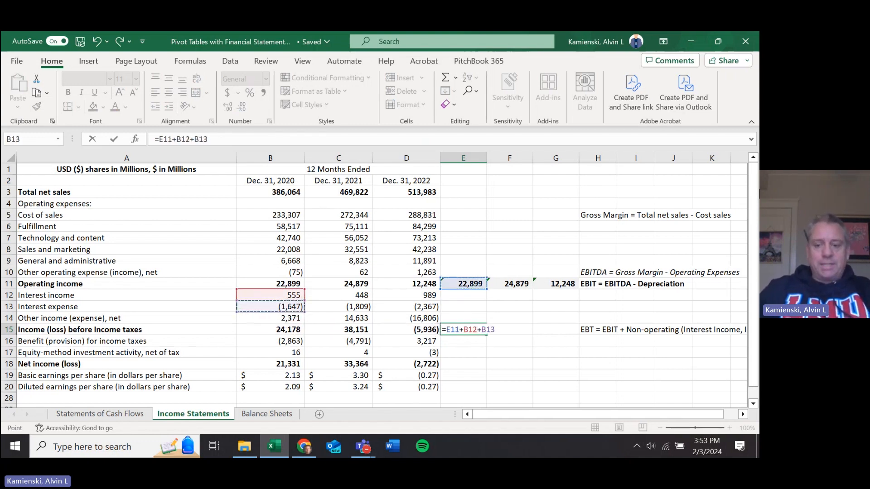
pyautogui.write('+')
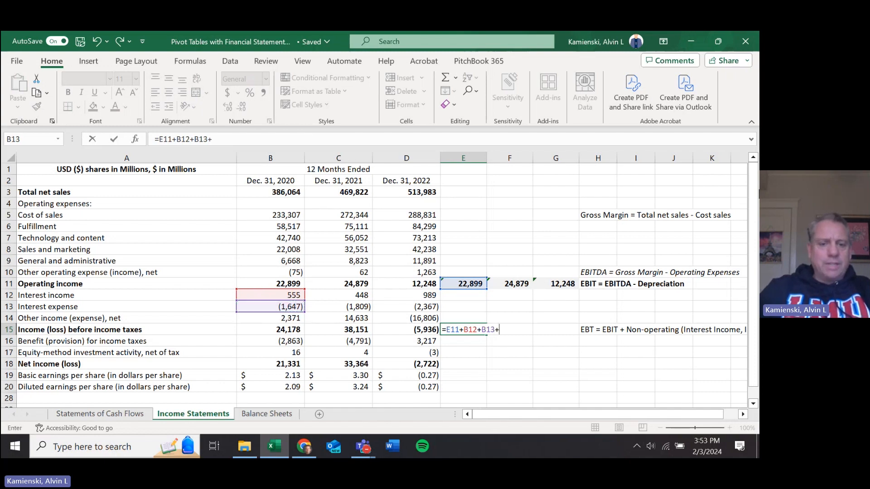
pyautogui.press('Left')
pyautogui.press('Left')
pyautogui.press('Left')
pyautogui.press('Up')
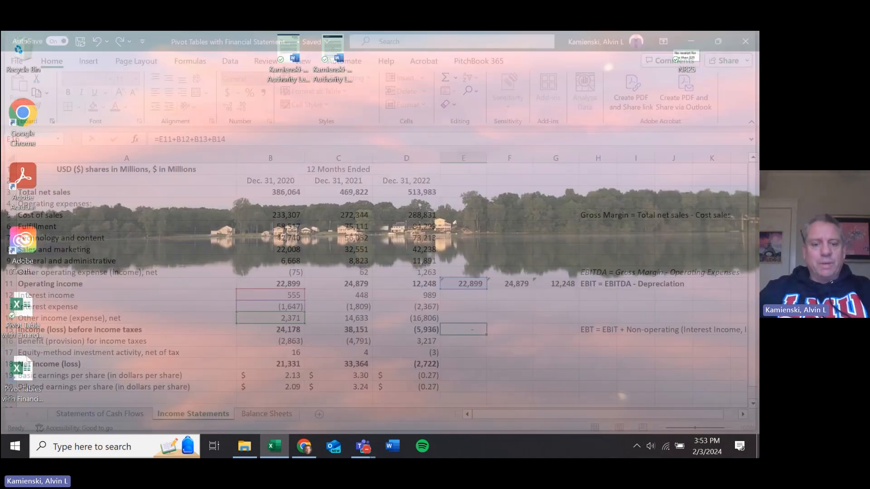
pyautogui.press('Return')
pyautogui.press('Return')
# Copy the pre-tax income check formula from E15 across to G15 for 2021 and 2022.
pyautogui.press('Up')
pyautogui.press('Up')
pyautogui.press('Right')
pyautogui.press('Left')
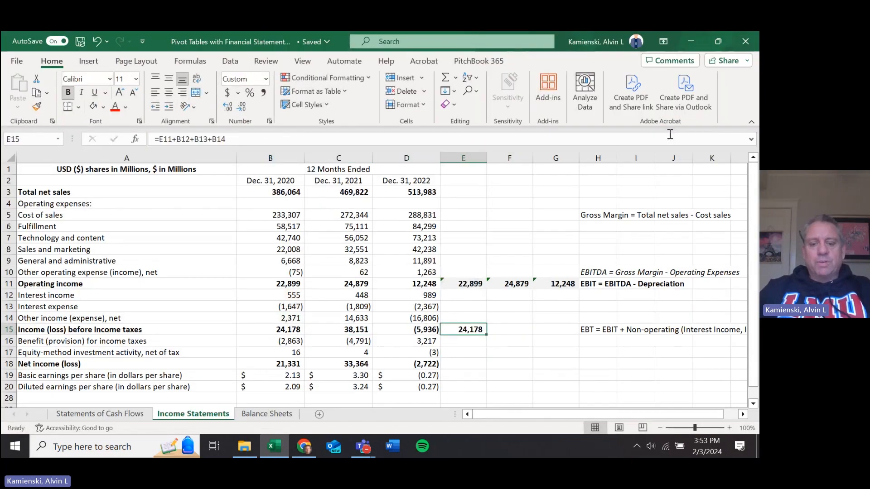
pyautogui.hotkey('ctrl', 'c')
pyautogui.hotkey('shift', 'Right')
pyautogui.hotkey('shift', 'Right')
pyautogui.press('Return')
# Compare the reported income before income taxes in B15:D15 with the calculated figures in E15:G15.
pyautogui.press('Left')
pyautogui.press('Left')
pyautogui.press('Left')
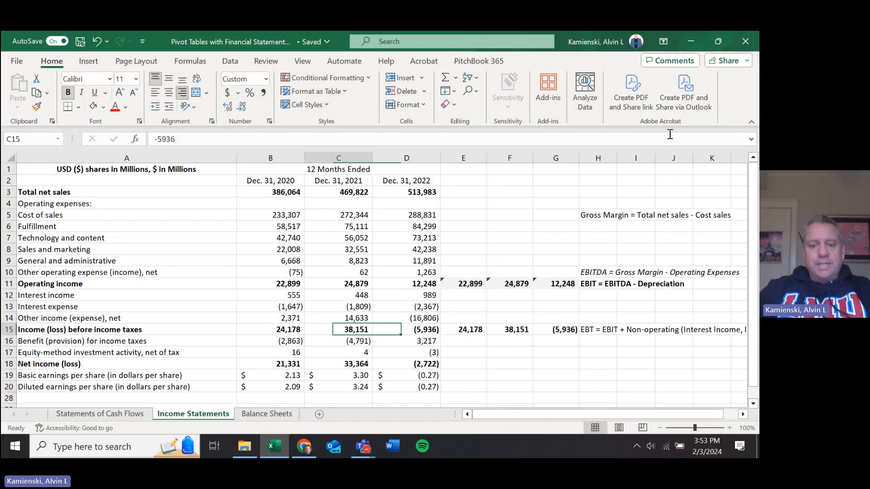
pyautogui.hotkey('shift', 'Right')
pyautogui.hotkey('shift', 'Right')
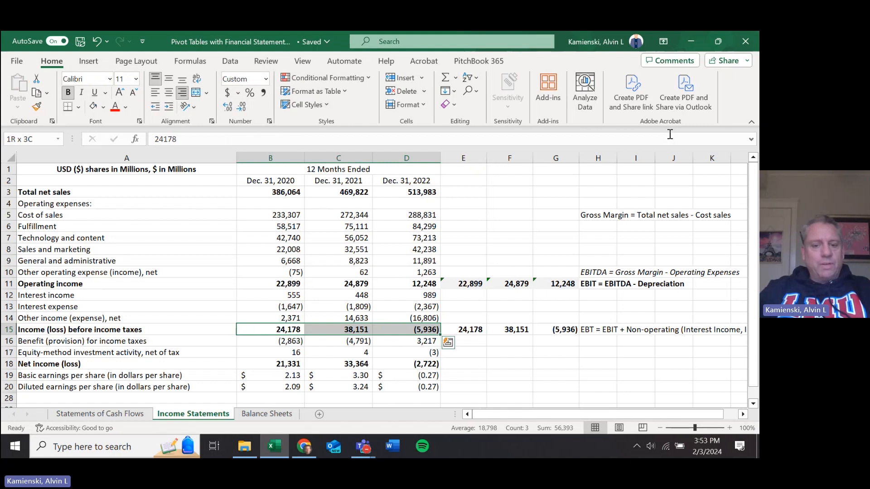
pyautogui.press('Right')
pyautogui.press('Right')
pyautogui.press('Right')
pyautogui.press('Right')
pyautogui.press('Right')
# Shade the pre-tax income check cells E15:G15 with the same light gray fill.
pyautogui.press('Left')
pyautogui.press('Left')
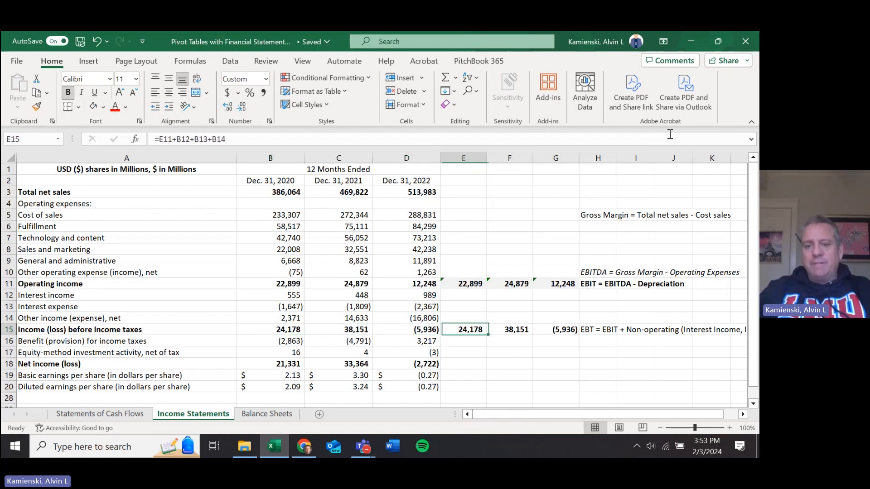
pyautogui.hotkey('shift', 'Right')
pyautogui.hotkey('shift', 'Right')
pyautogui.hotkey('alt', 'h')
pyautogui.press('h')
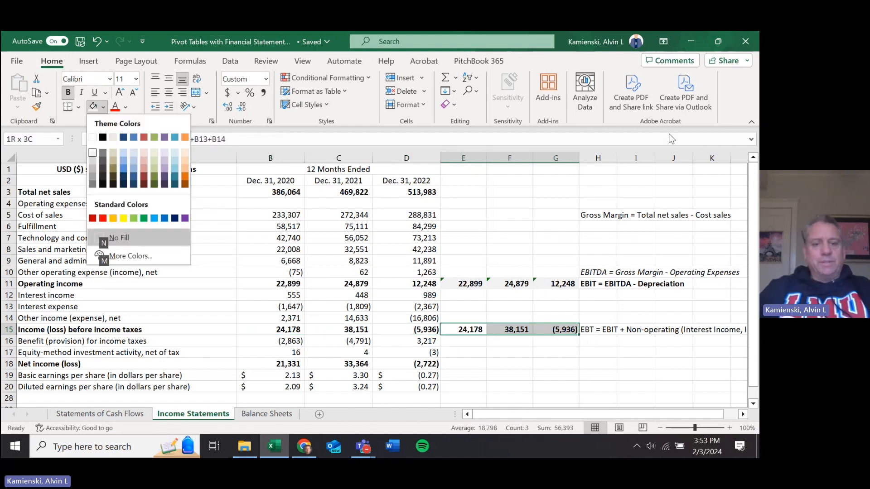
pyautogui.press('n')
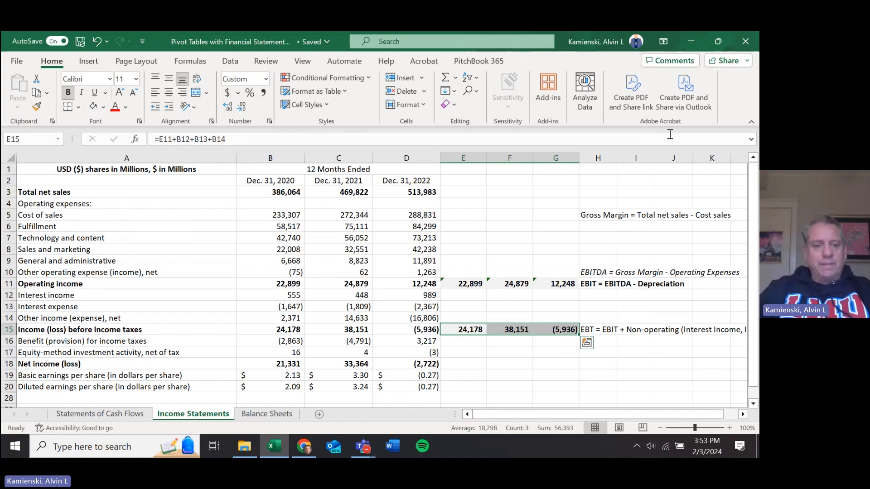
# Add the bold note "Net Income = EBT + Income Tax + Extraordinary" in H18 beside the net income row.
pyautogui.press('Down')
pyautogui.press('Down')
pyautogui.press('Down')
pyautogui.press('Left')
pyautogui.press('Left')
pyautogui.press('Left')
pyautogui.press('Right')
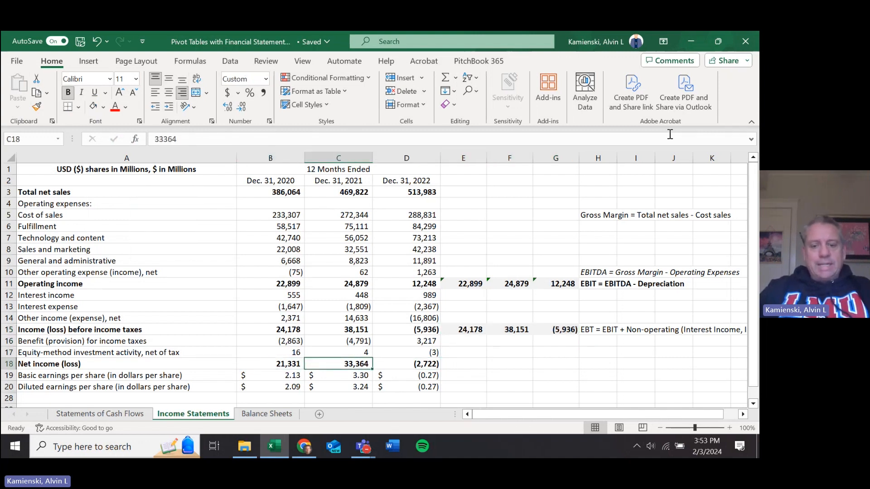
pyautogui.press('Right')
pyautogui.press('Right')
pyautogui.press('Right')
pyautogui.press('Right')
pyautogui.press('Right')
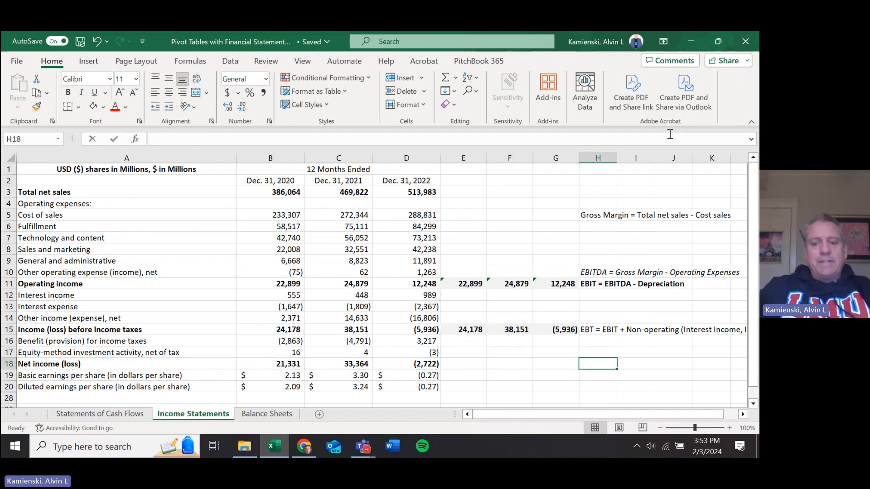
pyautogui.write('Net Income')
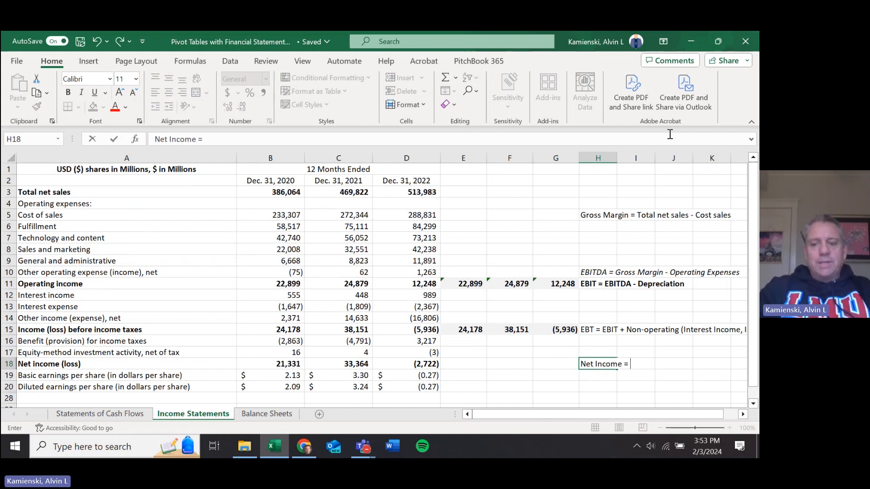
pyautogui.write(' = EB')
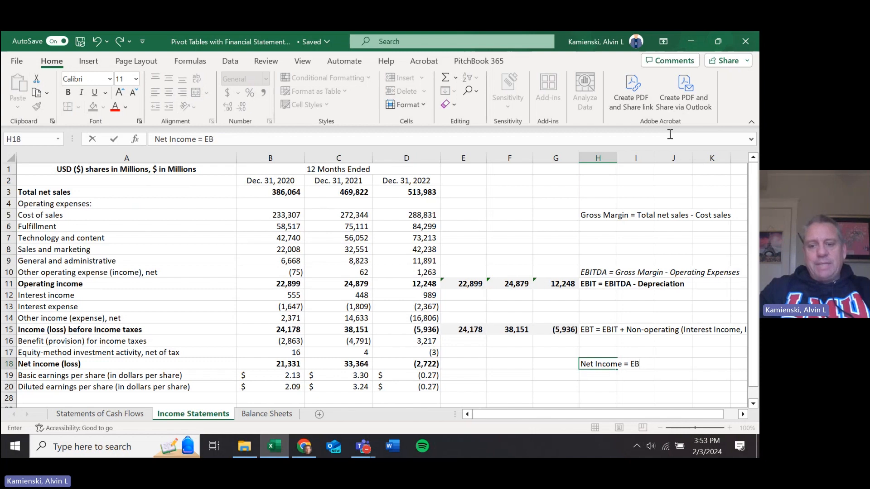
pyautogui.write('T +')
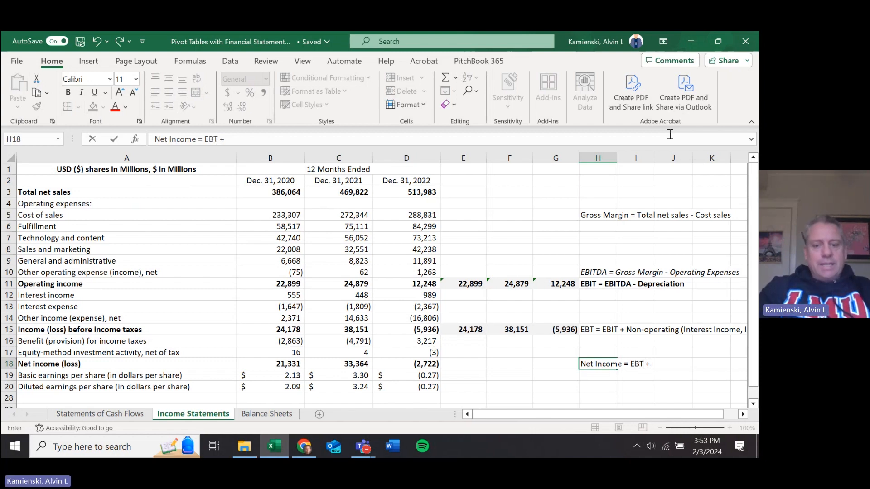
pyautogui.write(' Incom')
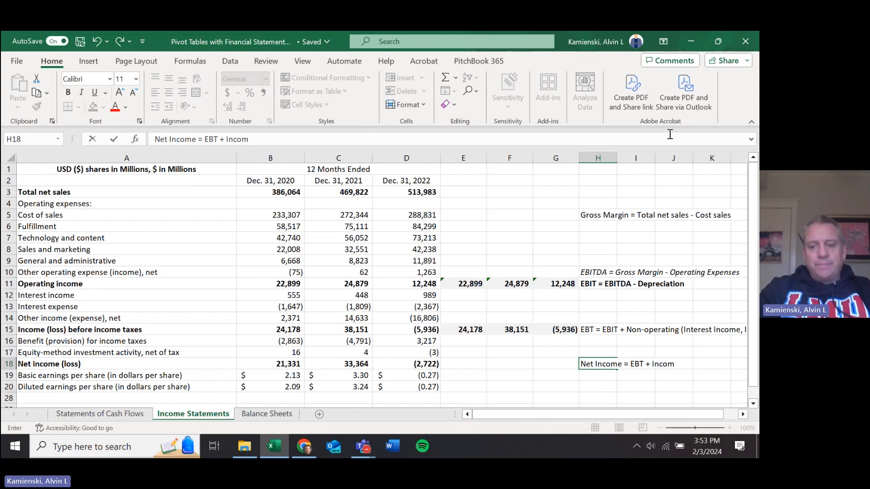
pyautogui.write('e Ta')
pyautogui.write('+ Ex')
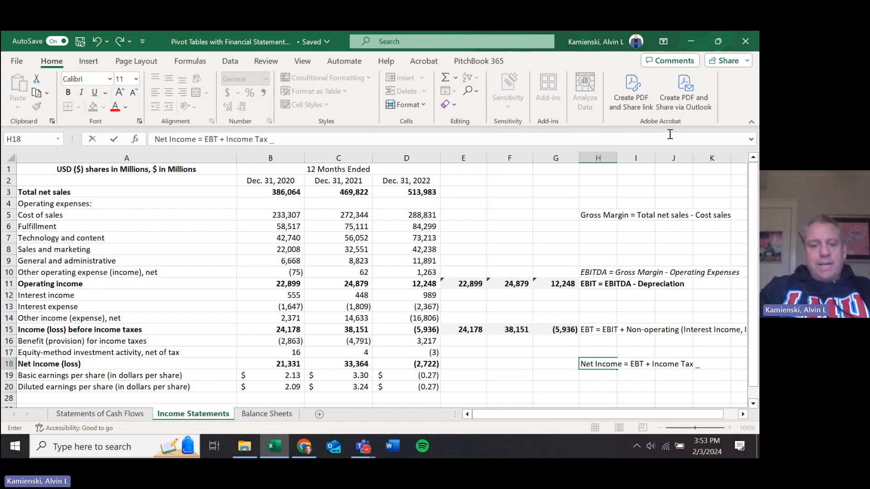
pyautogui.write('tr')
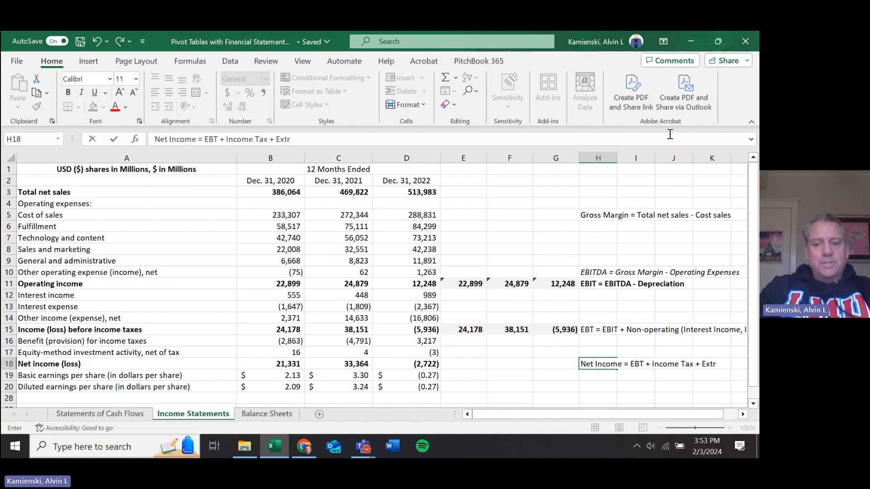
pyautogui.write('ado')
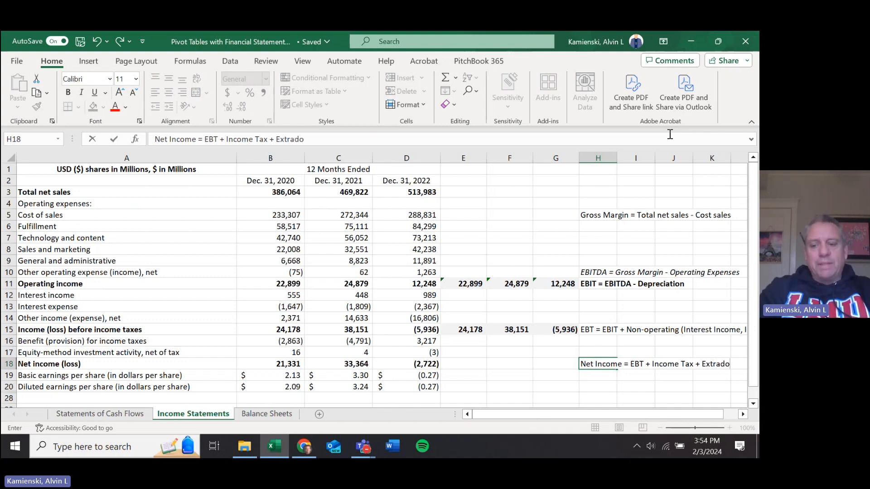
pyautogui.press('BackSpace')
pyautogui.press('BackSpace')
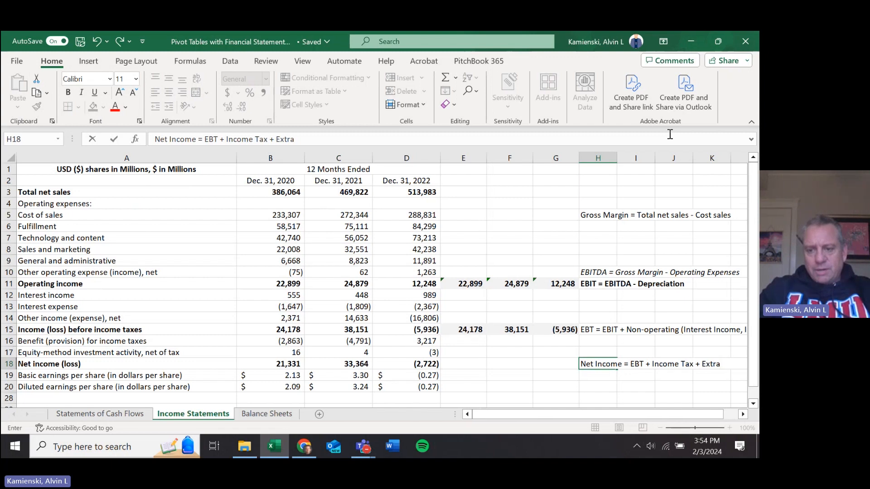
pyautogui.write('ordinary')
# Enter the check formula =E15+B16+B17 in E18 to recalculate the 2020 net income.
pyautogui.press('Left')
pyautogui.press('Left')
pyautogui.press('Left')
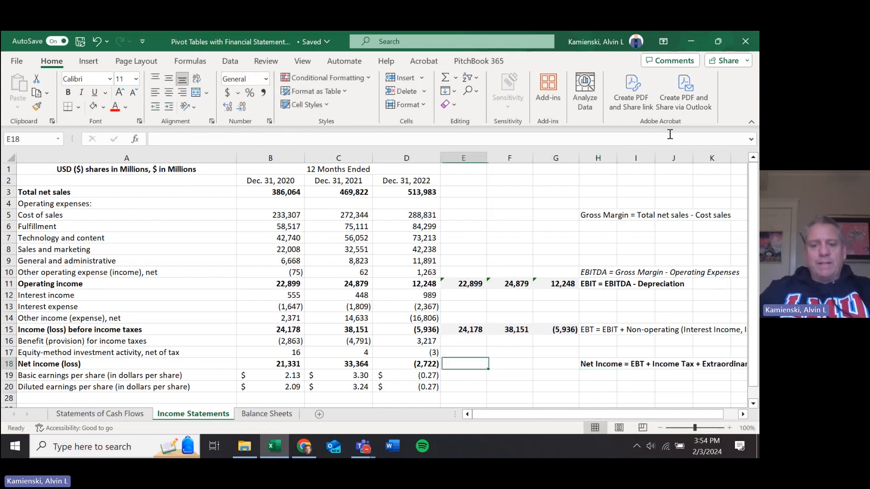
pyautogui.write('=')
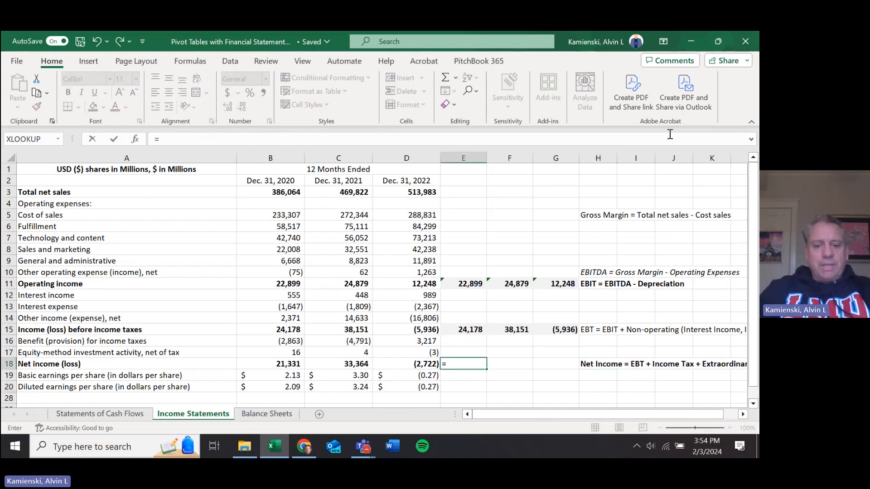
pyautogui.press('Up')
pyautogui.press('Up')
pyautogui.press('Up')
pyautogui.write('+')
pyautogui.press('Left')
pyautogui.press('Left')
pyautogui.press('Left')
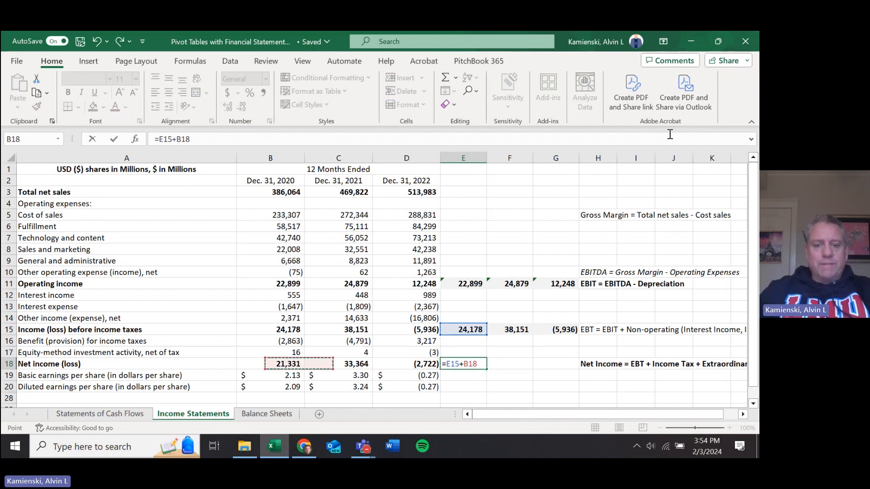
pyautogui.press('Up')
pyautogui.press('Up')
pyautogui.write('+')
pyautogui.press('Left')
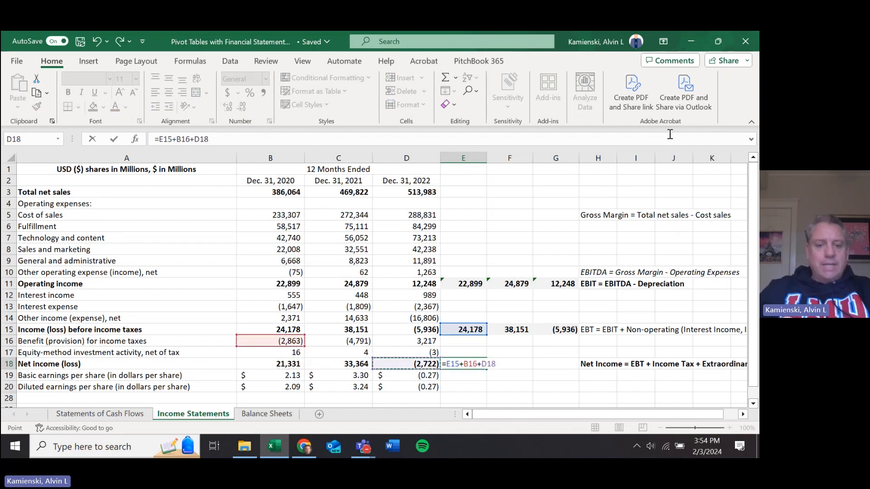
pyautogui.press('Left')
pyautogui.press('Left')
pyautogui.press('Up')
pyautogui.press('Return')
# Fill the net income check formula from E18 across to G18 and make E18:G18 bold.
pyautogui.press('Up')
pyautogui.press('Up')
pyautogui.press('Left')
pyautogui.press('Left')
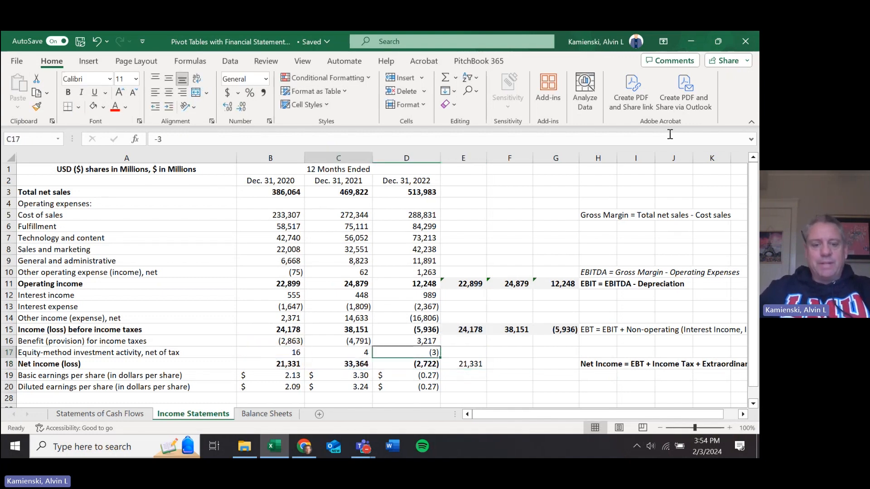
pyautogui.press('Left')
pyautogui.press('Left')
pyautogui.press('Down')
pyautogui.press('Right')
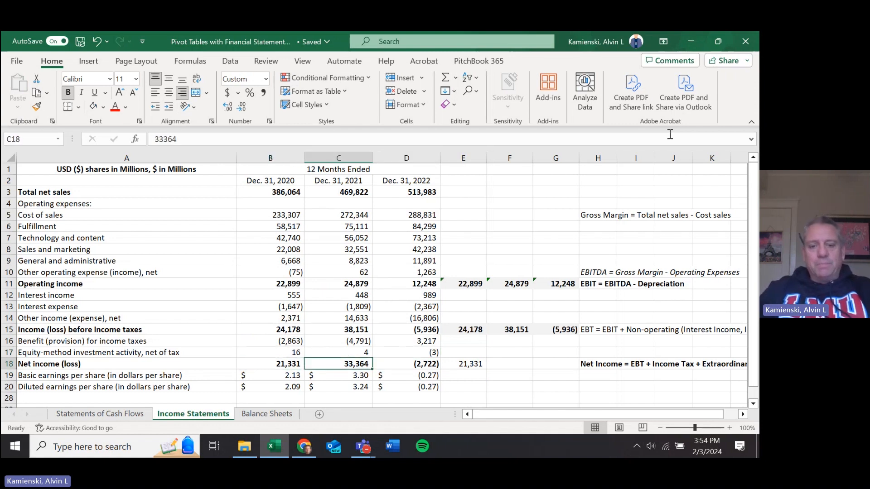
pyautogui.press('Right')
pyautogui.press('Right')
pyautogui.hotkey('shift', 'Right')
pyautogui.hotkey('shift', 'Right')
pyautogui.hotkey('ctrl', 'r')
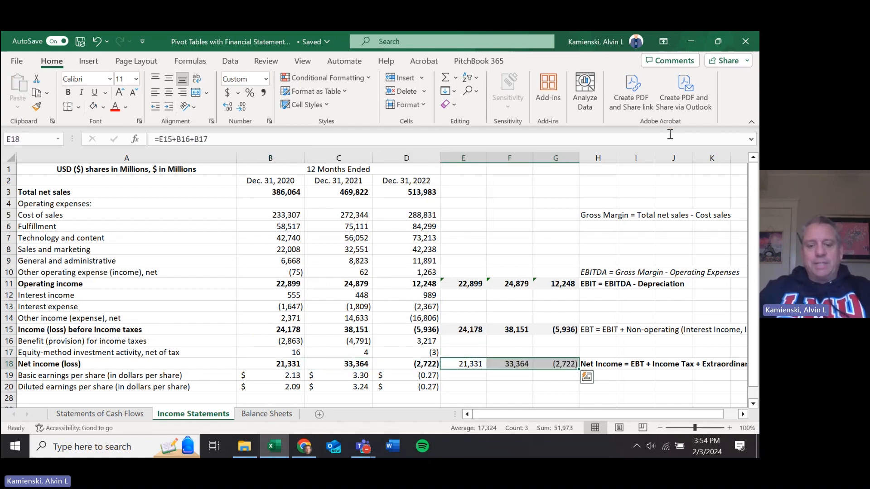
pyautogui.hotkey('ctrl', 'b')
# Compare the reported net income with the calculated figures and shade E18:G18 with the light gray fill.
pyautogui.press('Left')
pyautogui.press('Left')
pyautogui.press('Left')
pyautogui.press('Right')
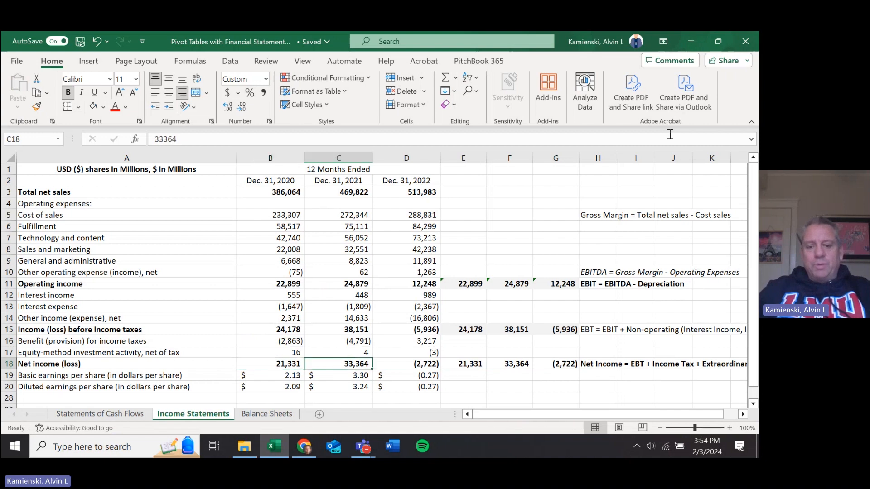
pyautogui.press('Right')
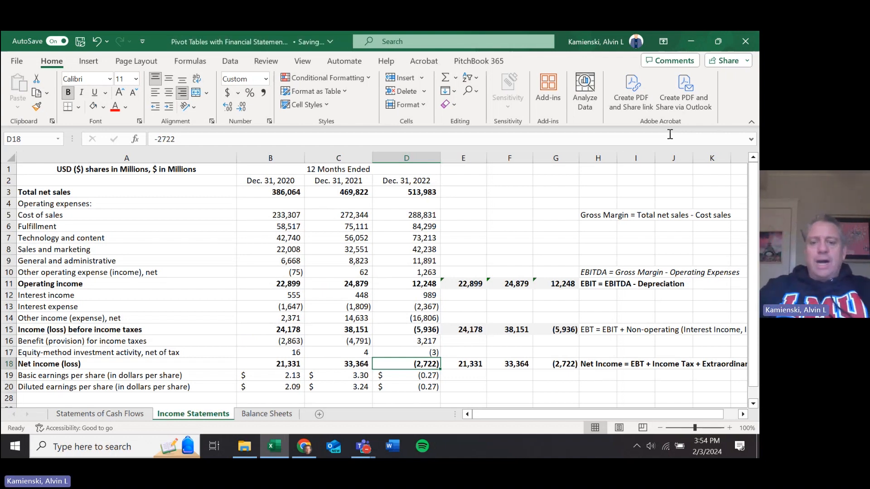
pyautogui.press('Right')
pyautogui.hotkey('shift', 'Right')
pyautogui.hotkey('shift', 'Right')
pyautogui.press('alt')
pyautogui.press('h')
pyautogui.press('h')
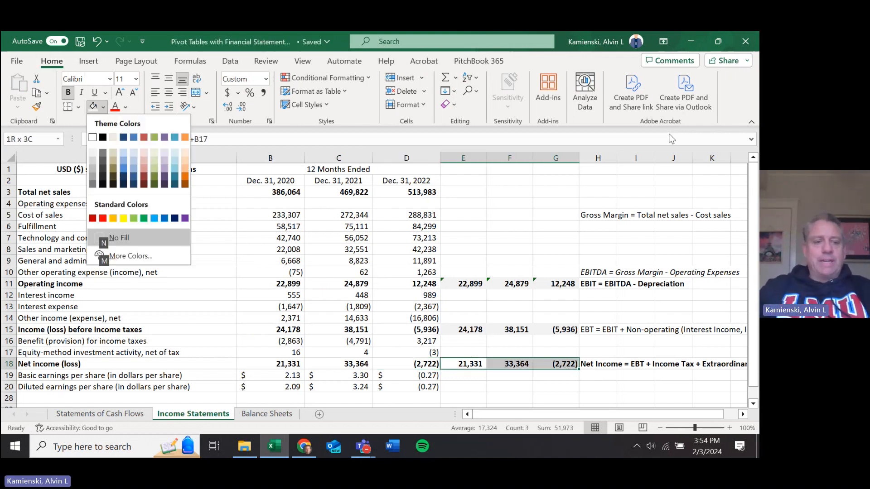
pyautogui.press('n')
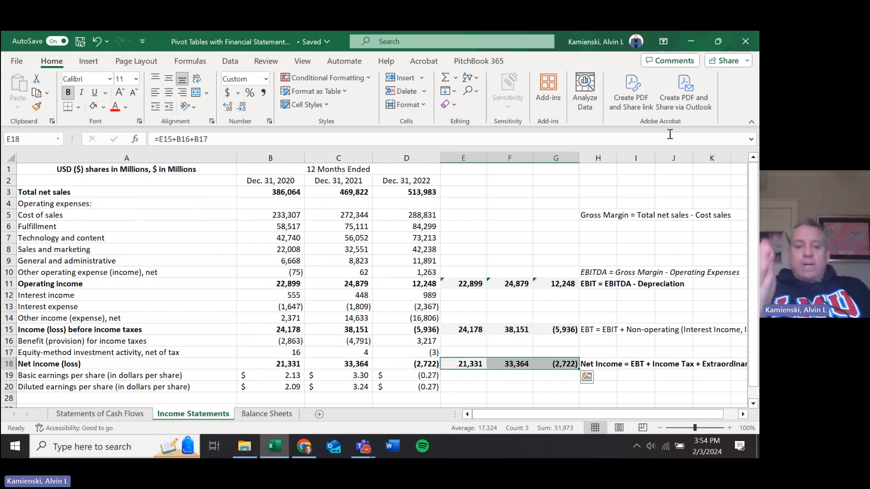
pyautogui.press('Left')
pyautogui.press('Left')
pyautogui.press('Left')
pyautogui.press('Left')
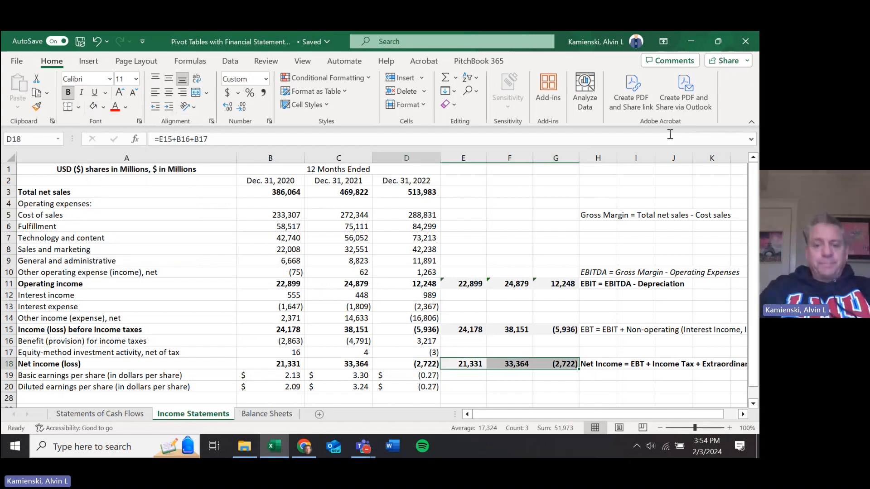
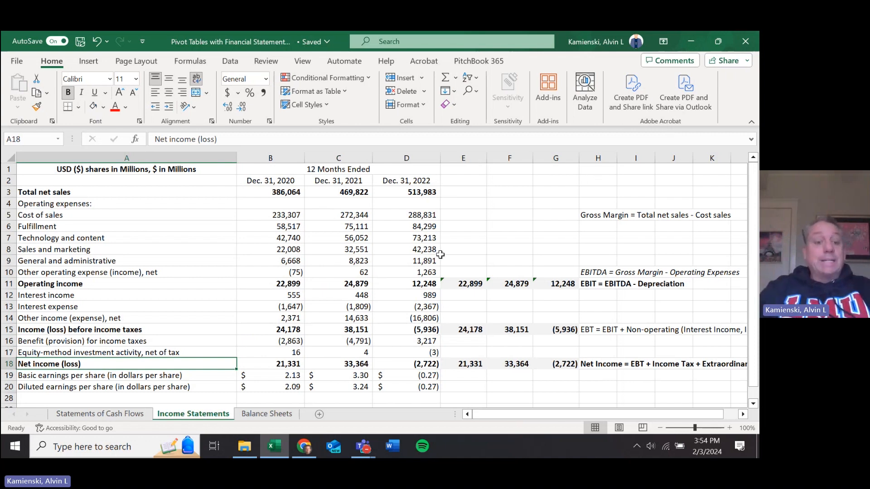
# Duplicate the Income Statements sheet, place the copy before Balance Sheets and rename it DATA.
pyautogui.rightClick(213, 415)
pyautogui.click(267, 260)
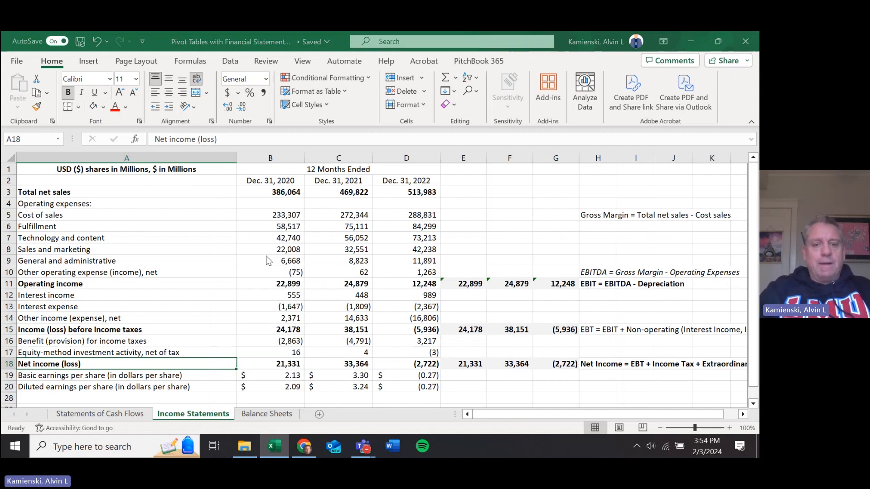
pyautogui.click(216, 326)
pyautogui.click(209, 270)
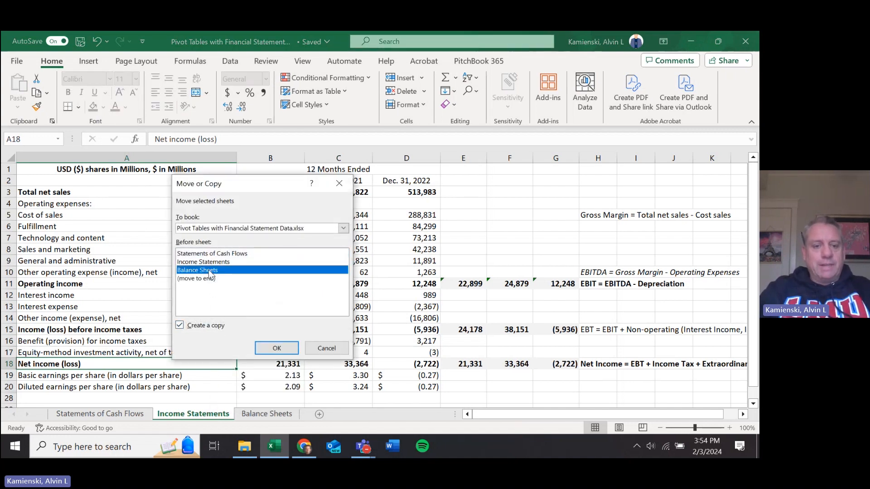
pyautogui.click(277, 347)
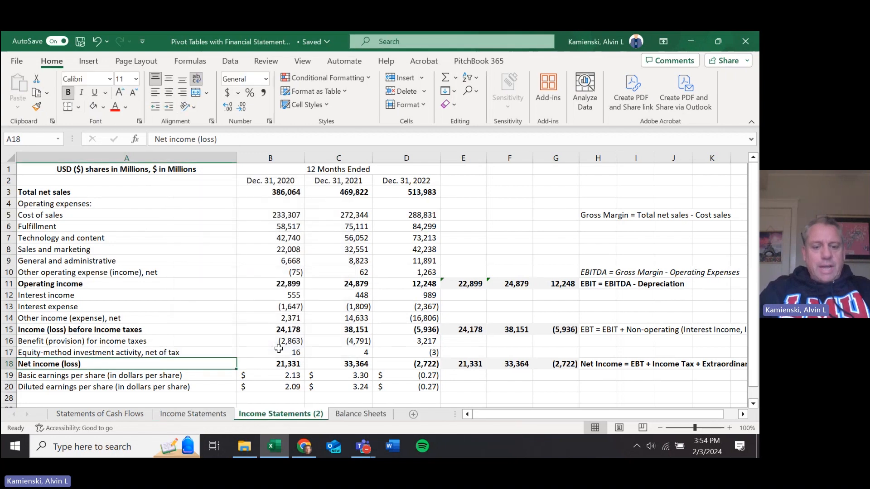
pyautogui.write('DATA')
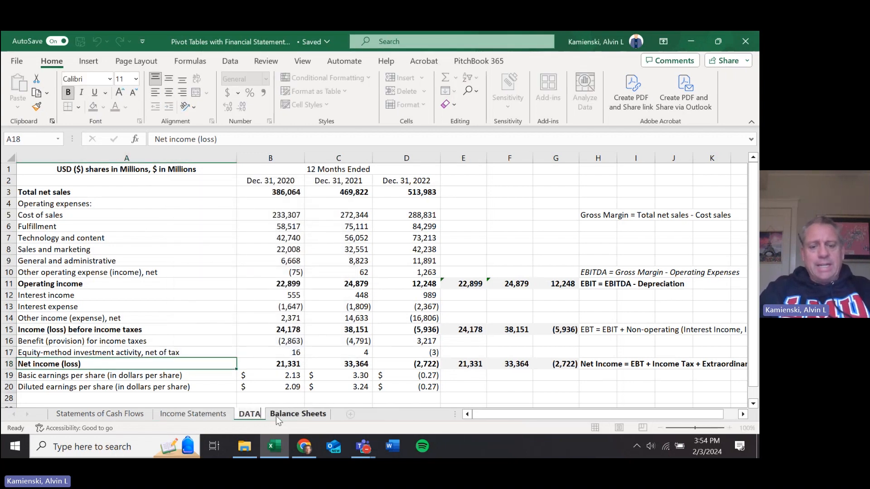
pyautogui.press('Return')
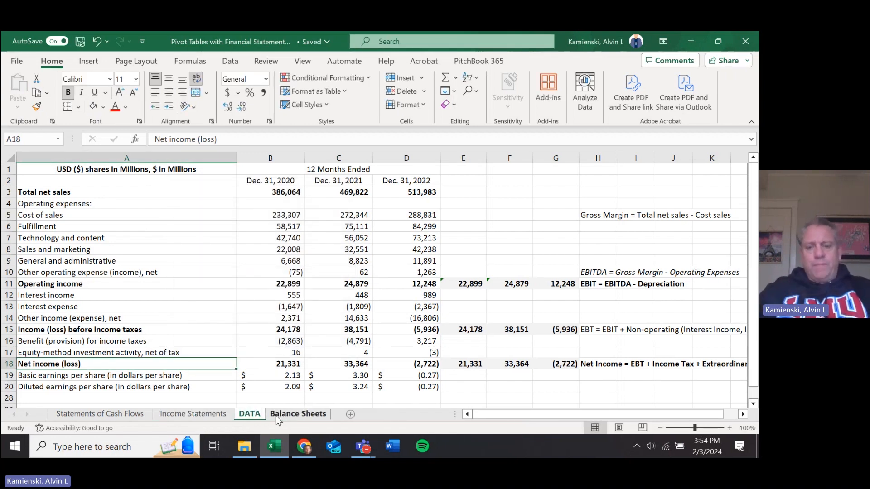
# Unmerge the "12 Months Ended" heading across B1:D1 on the DATA sheet and clear its text.
pyautogui.press('Right')
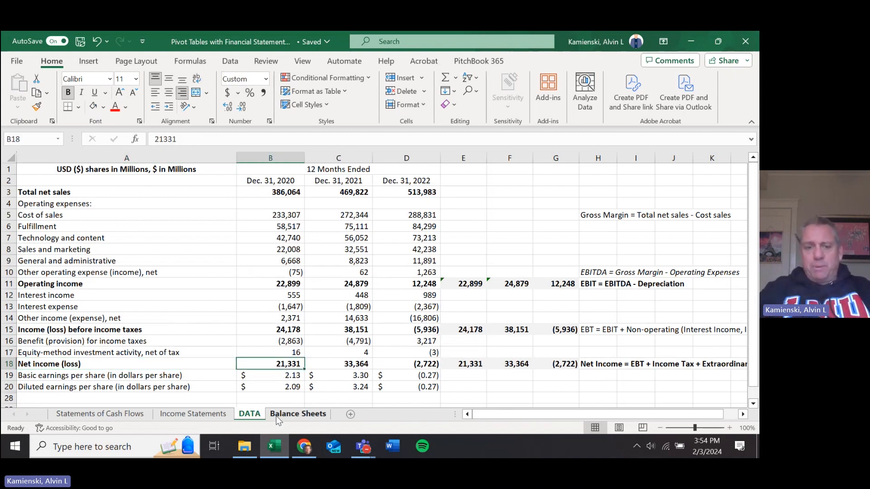
pyautogui.press('Up')
pyautogui.press('Up')
pyautogui.press('Up')
pyautogui.press('Up')
pyautogui.press('Up')
pyautogui.press('Up')
pyautogui.press('Up')
pyautogui.press('Up')
pyautogui.press('Up')
pyautogui.press('Up')
pyautogui.press('Up')
pyautogui.press('Up')
pyautogui.press('Up')
pyautogui.press('Up')
pyautogui.press('Up')
pyautogui.press('Up')
pyautogui.press('Up')
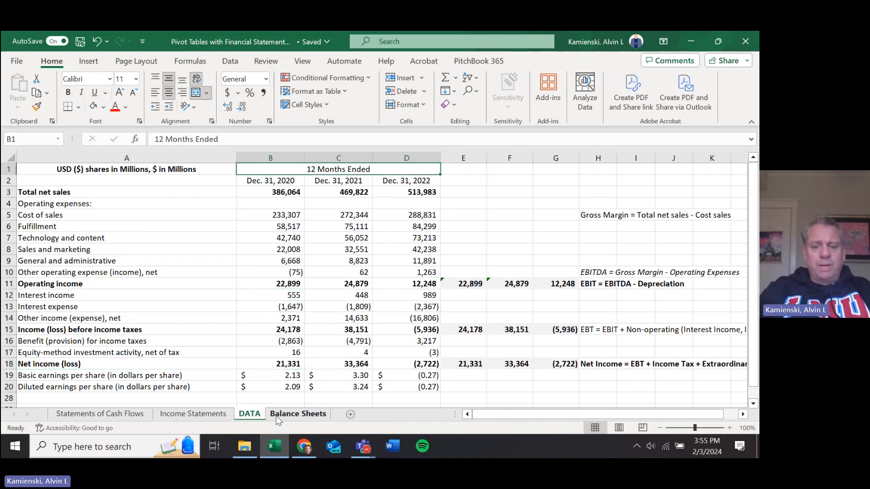
pyautogui.hotkey('alt', 'h')
pyautogui.press('m')
pyautogui.press('u')
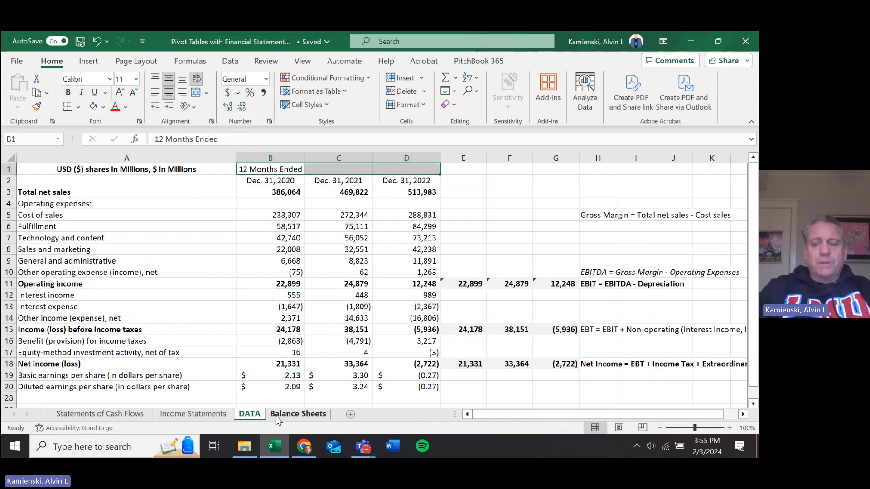
pyautogui.press('Delete')
# Move the three year-end date headings from B2:D2 up into B1:D1.
pyautogui.press('Down')
pyautogui.hotkey('shift', 'Right')
pyautogui.hotkey('shift', 'Right')
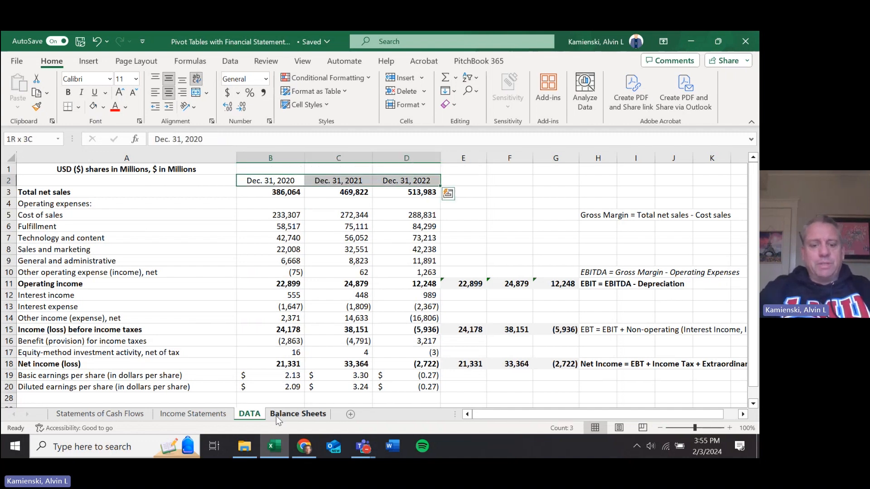
pyautogui.hotkey('ctrl', 'x')
pyautogui.press('Up')
pyautogui.hotkey('ctrl', 'v')
pyautogui.press('Left')
pyautogui.press('Right')
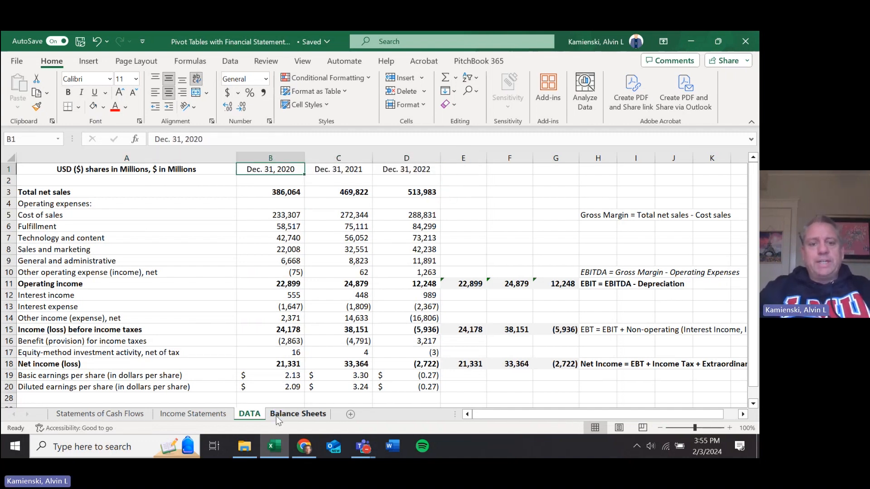
# Replace the date headings in B1:D1 with the plain years 2020, 2021 and 2022.
pyautogui.write('2020')
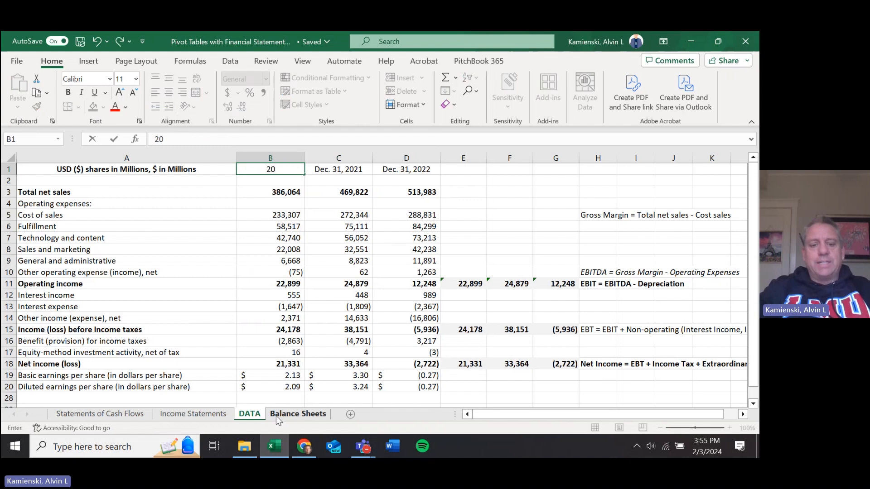
pyautogui.press('Tab')
pyautogui.write('202')
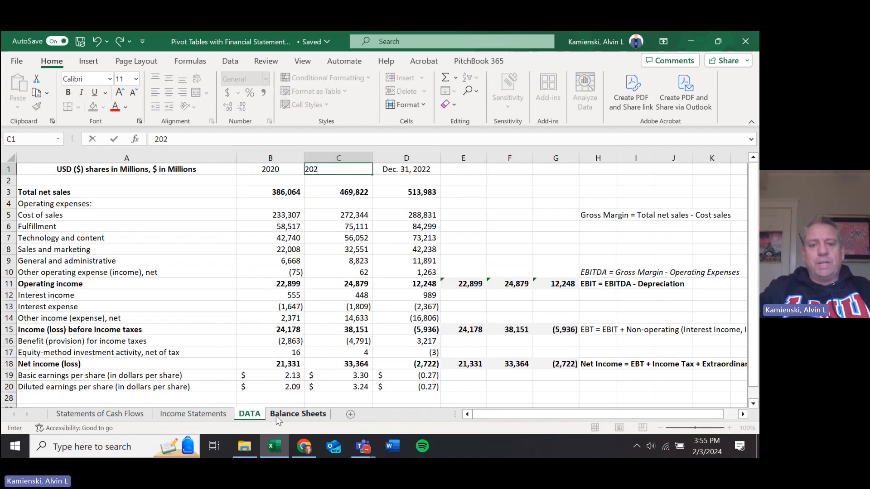
pyautogui.write('1')
pyautogui.press('Tab')
pyautogui.write('2022')
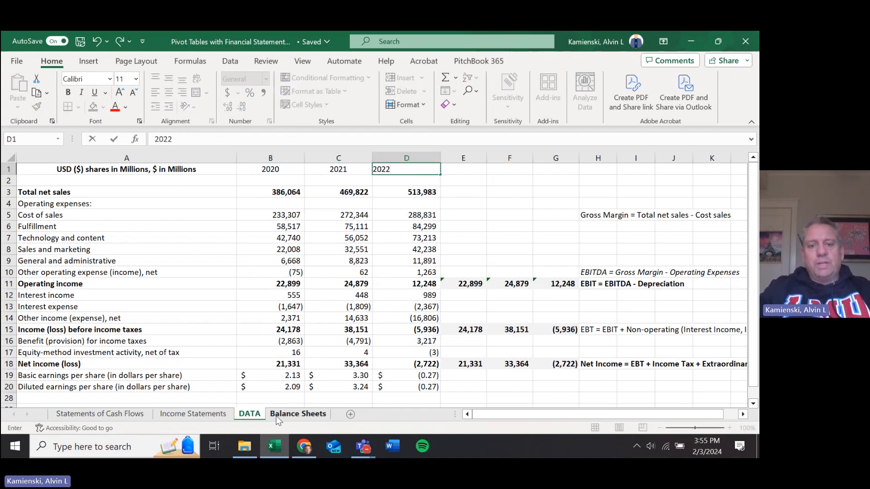
pyautogui.press('Return')
# Delete the empty row 2 between the year headings and Total net sales.
pyautogui.press('Left')
pyautogui.hotkey('alt', 'h')
pyautogui.press('d')
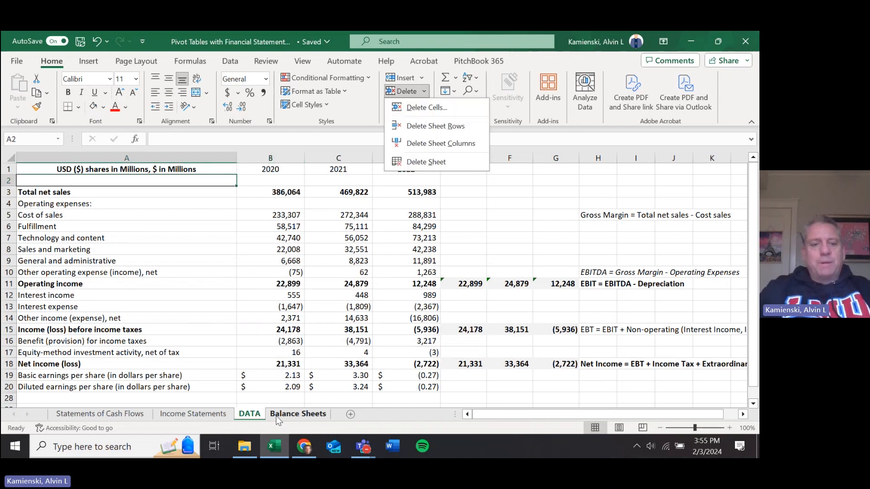
pyautogui.press('r')
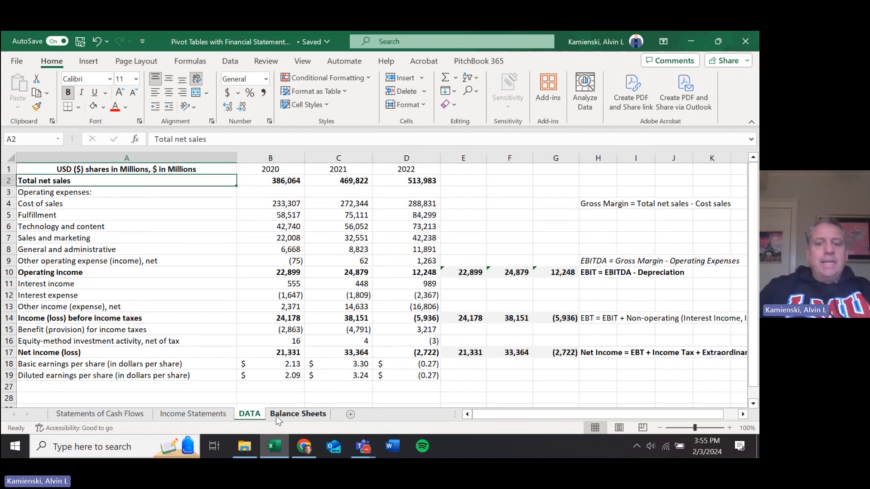
# Delete the Operating income, Income (loss) before income taxes and Net income (loss) subtotal rows from the DATA sheet.
pyautogui.press('Down')
pyautogui.press('Down')
pyautogui.press('Down')
pyautogui.press('Down')
pyautogui.press('Down')
pyautogui.press('Down')
pyautogui.press('Down')
pyautogui.press('Down')
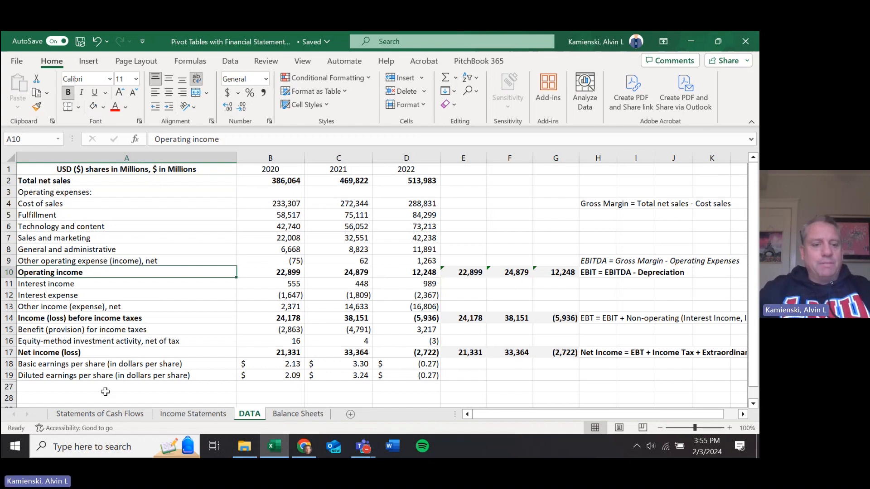
pyautogui.keyDown('ctrl'); pyautogui.click(101, 320); pyautogui.keyUp('ctrl')
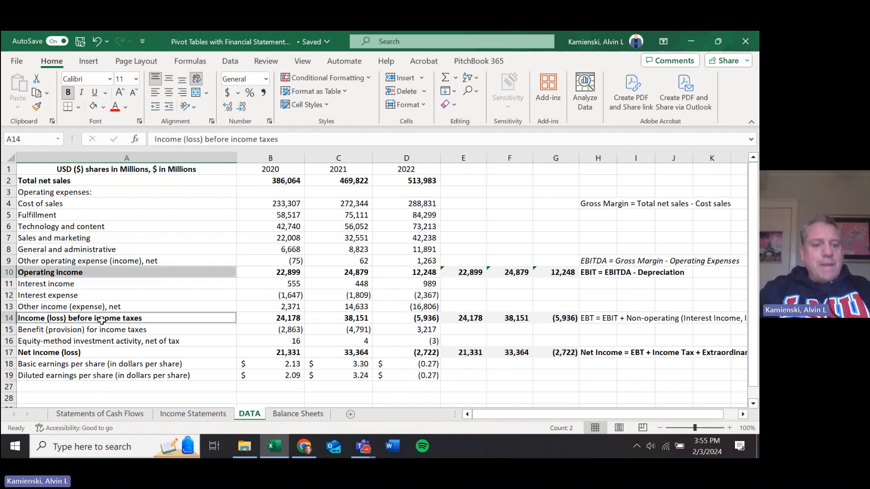
pyautogui.keyDown('ctrl'); pyautogui.click(95, 353); pyautogui.keyUp('ctrl')
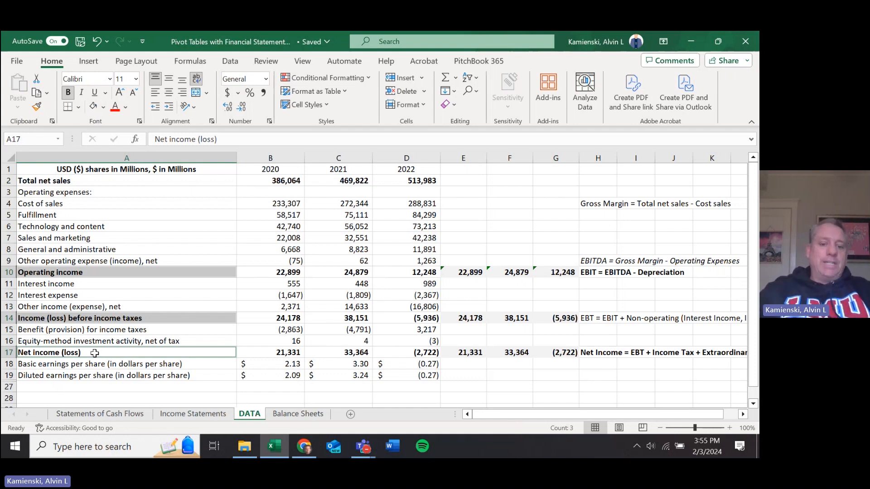
pyautogui.hotkey('ctrl', '-')
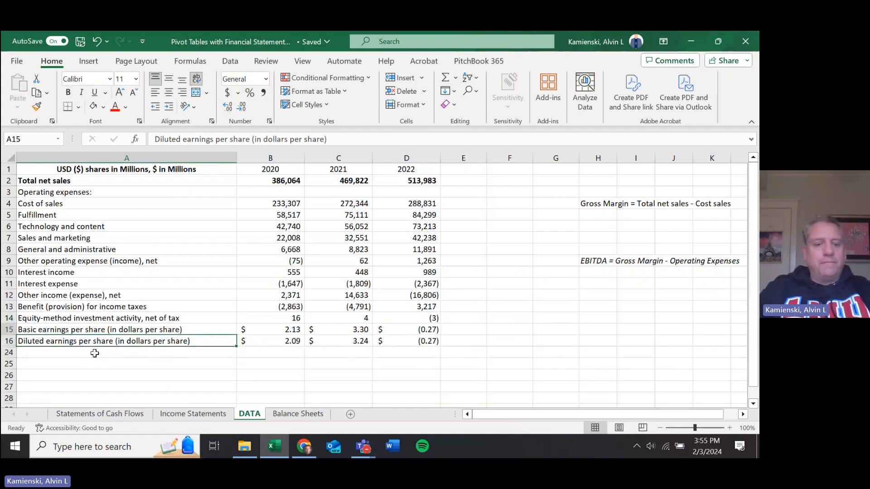
# Delete the basic and diluted earnings per share rows.
pyautogui.press('Up')
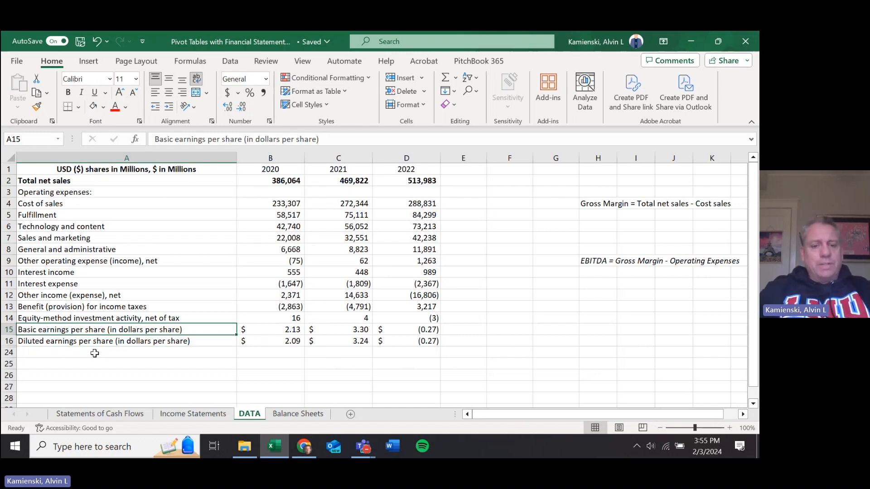
pyautogui.hotkey('shift', 'Down')
pyautogui.hotkey('ctrl', '-')
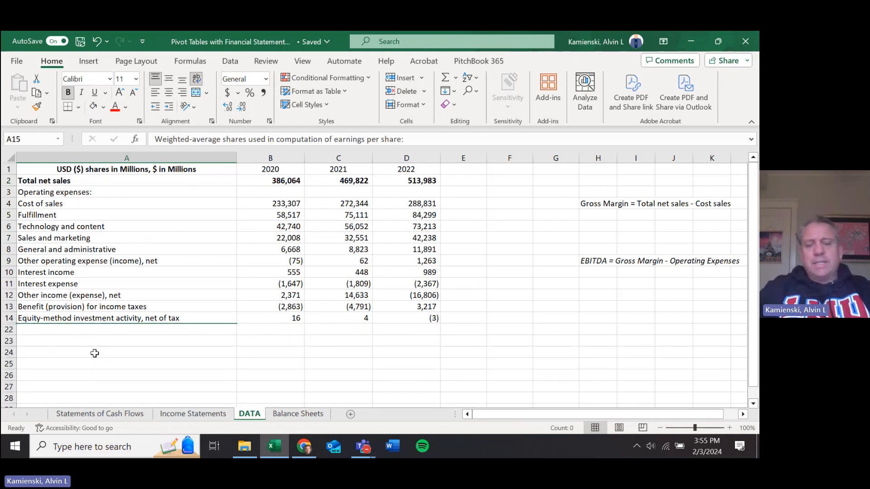
# Clear the Gross Margin formula note from H4 on the DATA sheet.
pyautogui.press('Up')
pyautogui.press('Up')
pyautogui.press('Up')
pyautogui.press('Up')
pyautogui.press('Up')
pyautogui.press('Up')
pyautogui.press('Up')
pyautogui.press('Up')
pyautogui.press('Up')
pyautogui.press('Up')
pyautogui.press('Up')
pyautogui.press('Up')
pyautogui.press('Up')
pyautogui.press('Right')
pyautogui.press('Right')
pyautogui.press('Right')
pyautogui.press('Right')
pyautogui.press('Right')
pyautogui.press('Right')
pyautogui.press('Right')
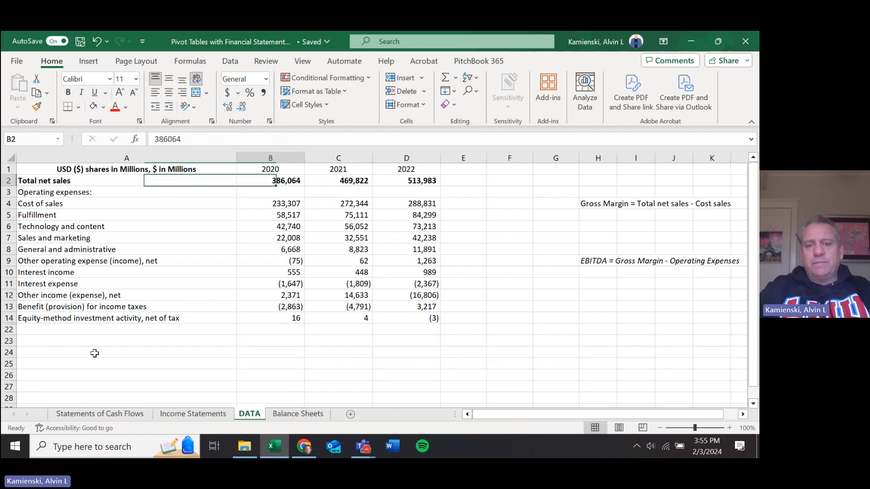
pyautogui.press('Down')
pyautogui.press('Down')
pyautogui.hotkey('shift', 'Down')
pyautogui.hotkey('shift', 'Down')
pyautogui.hotkey('shift', 'Down')
pyautogui.hotkey('shift', 'Down')
pyautogui.hotkey('shift', 'Down')
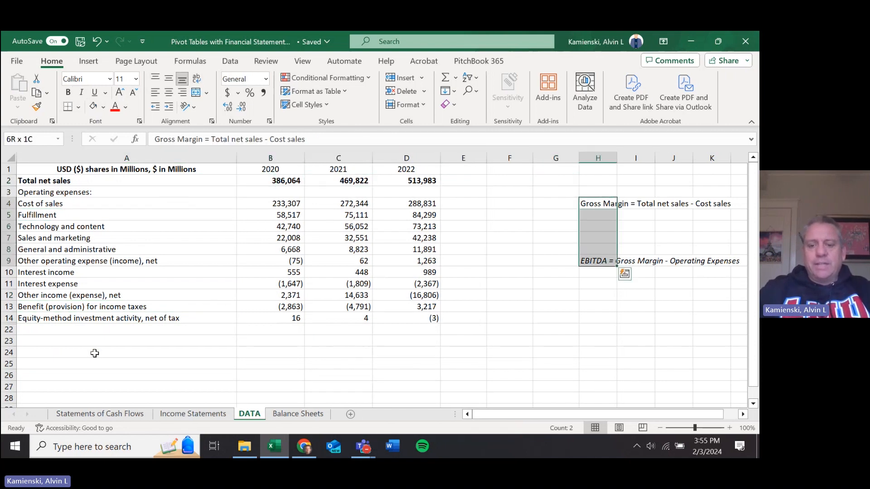
pyautogui.press('Up')
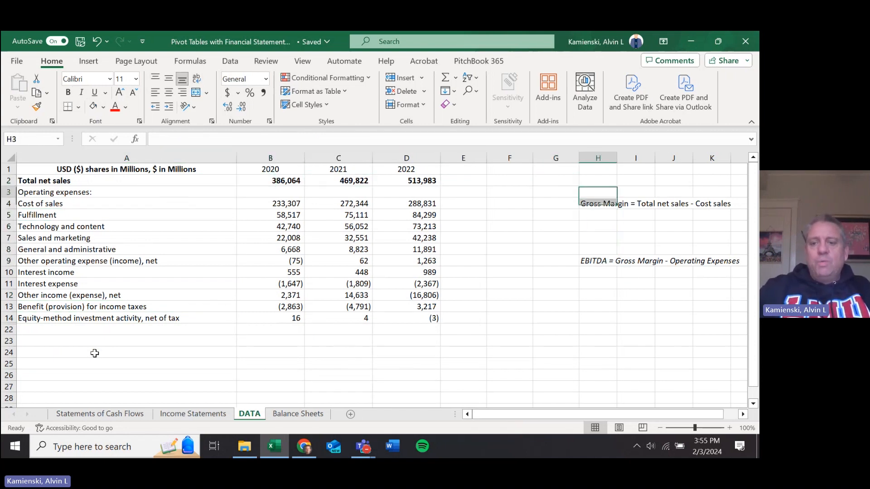
pyautogui.press('Down')
pyautogui.press('Delete')
# Clear the EBITDA formula note from H9 on the DATA sheet.
pyautogui.press('Down')
pyautogui.press('Down')
pyautogui.press('Down')
pyautogui.press('Down')
pyautogui.press('Down')
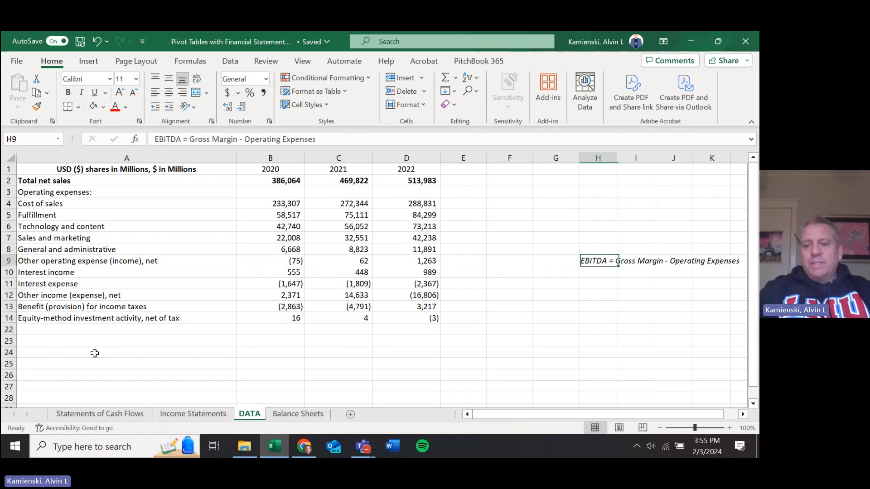
pyautogui.press('Right')
pyautogui.press('Left')
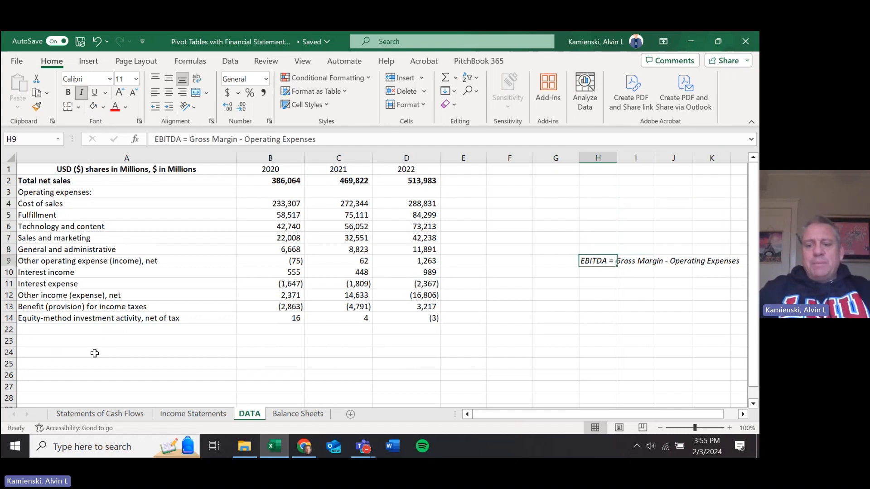
pyautogui.press('Delete')
# Select cell A22, the first empty cell below the equity-method investment row on the DATA sheet.
pyautogui.press('Down')
pyautogui.press('Down')
pyautogui.press('Down')
pyautogui.press('Down')
pyautogui.press('Down')
pyautogui.press('Down')
pyautogui.press('Down')
pyautogui.press('Down')
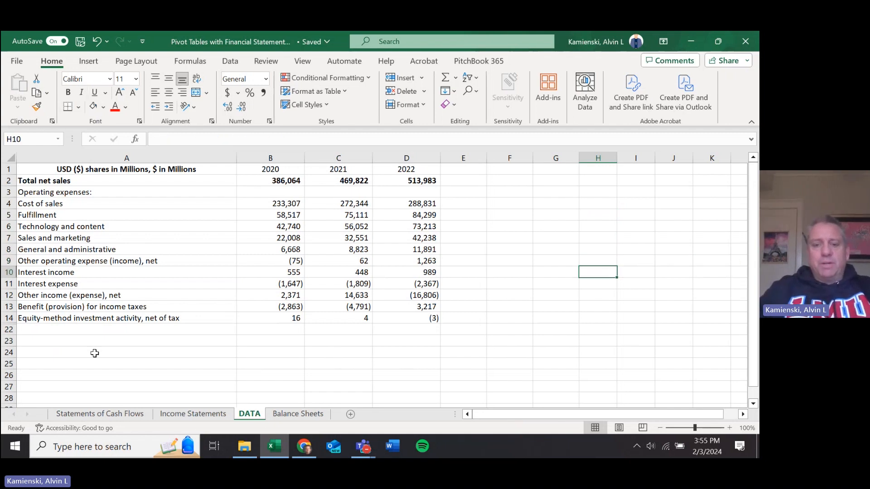
pyautogui.press('Left')
pyautogui.press('Home')
pyautogui.press('Up')
pyautogui.press('Up')
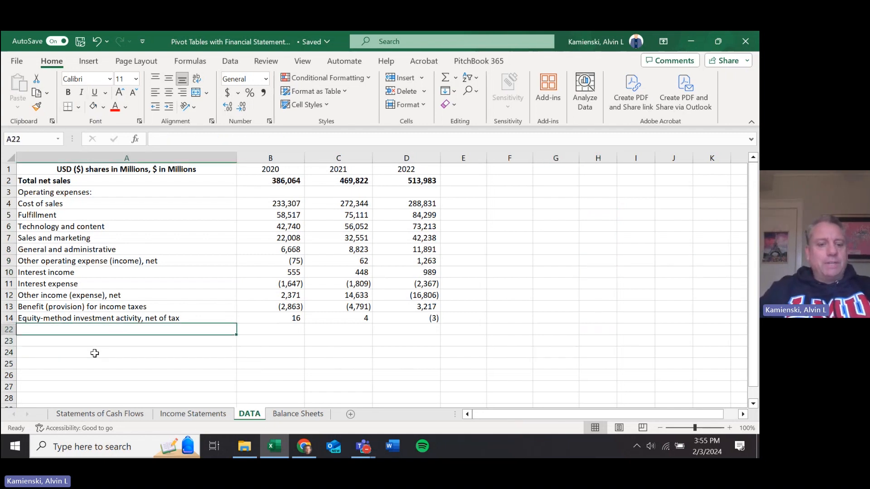
# Copy the three yearly depreciation and amortization values in B8:D8 of the Statements of Cash Flows sheet.
pyautogui.hotkey('ctrl', 'pageup')
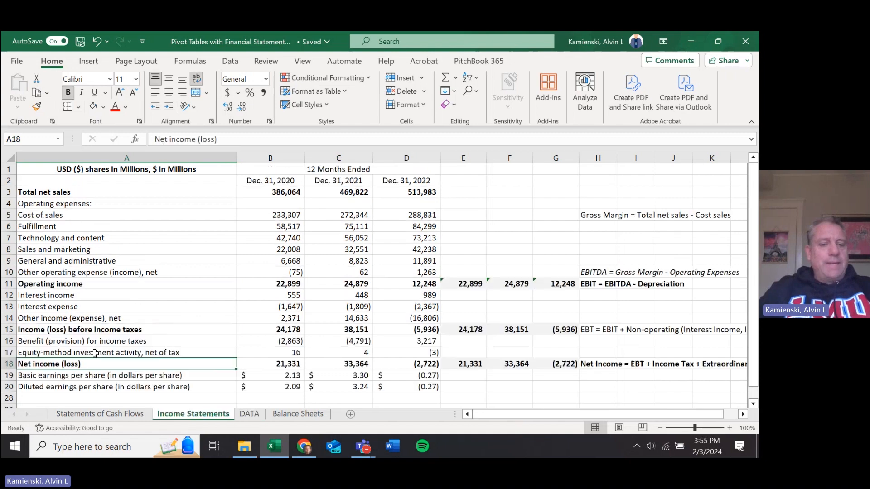
pyautogui.hotkey('ctrl', 'pageup')
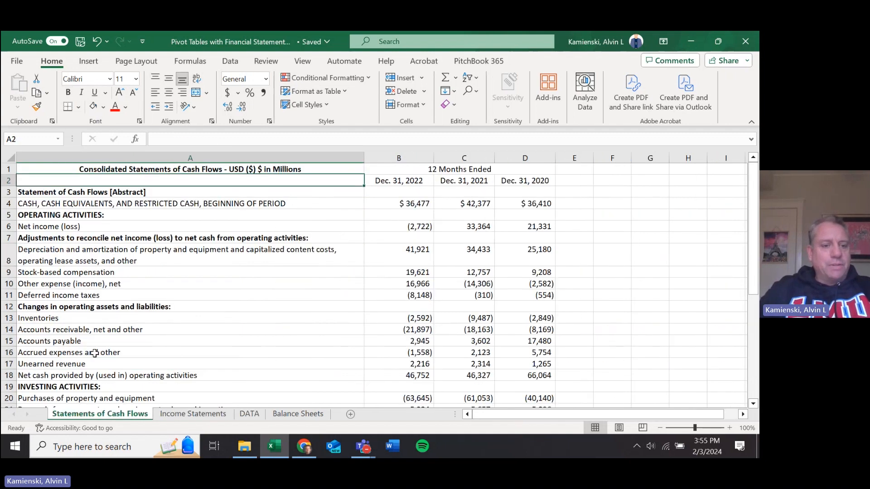
pyautogui.press('Down')
pyautogui.press('Down')
pyautogui.press('Down')
pyautogui.press('Down')
pyautogui.press('Down')
pyautogui.press('Down')
pyautogui.hotkey('shift', 'Right')
pyautogui.hotkey('shift', 'Right')
pyautogui.hotkey('shift', 'Right')
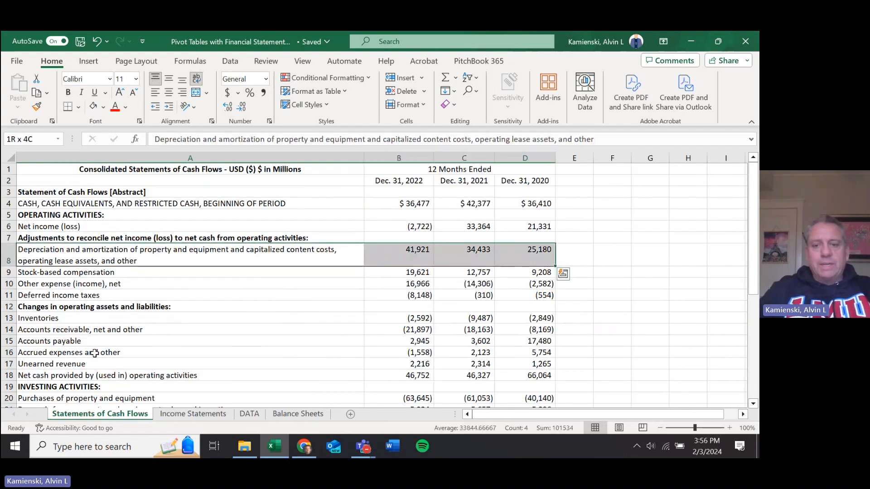
pyautogui.press('Right')
pyautogui.press('Right')
pyautogui.press('Right')
pyautogui.press('Left')
pyautogui.press('Right')
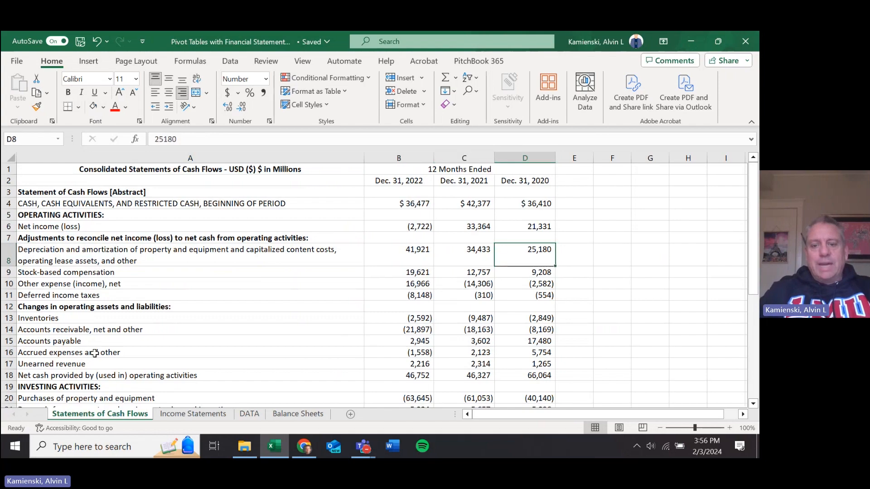
pyautogui.hotkey('shift', 'Left')
pyautogui.hotkey('shift', 'Left')
pyautogui.hotkey('ctrl', 'c')
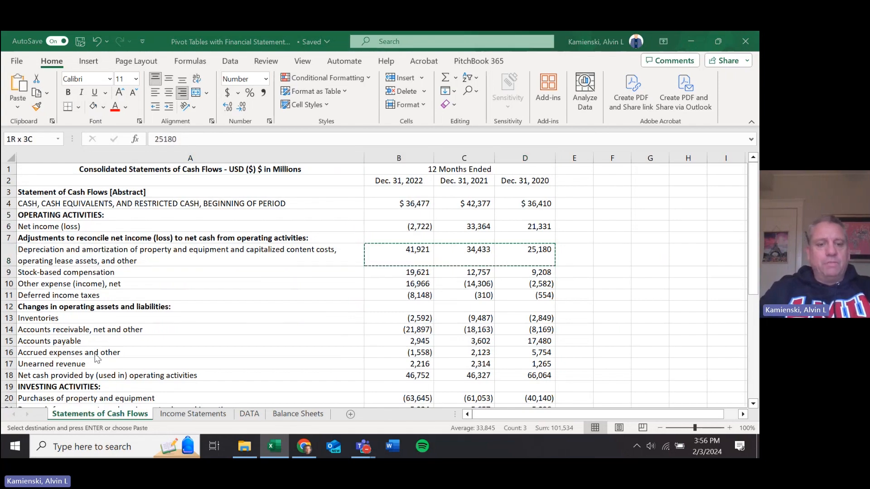
pyautogui.hotkey('alt', 'Tab')
pyautogui.hotkey('alt', 'Tab')
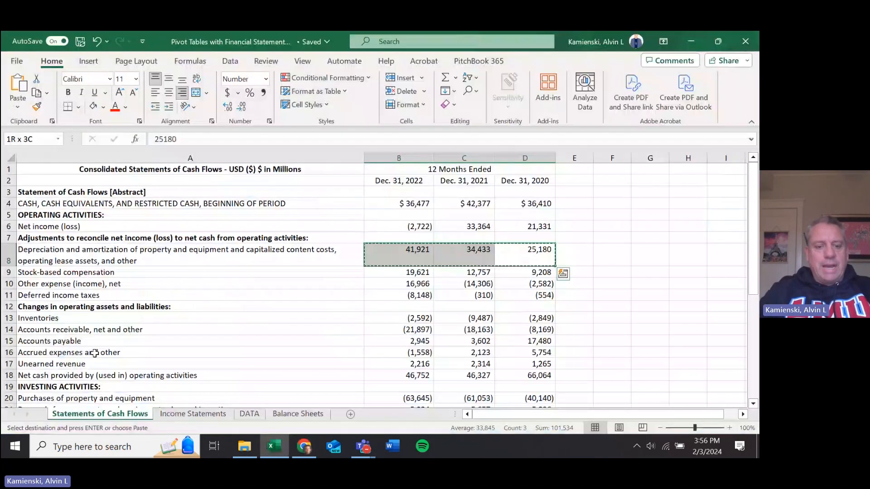
# Paste the copied depreciation figures as values only into B29:D29 of the Income Statements sheet.
pyautogui.hotkey('ctrl', 'pagedown')
pyautogui.press('Down')
pyautogui.press('Right')
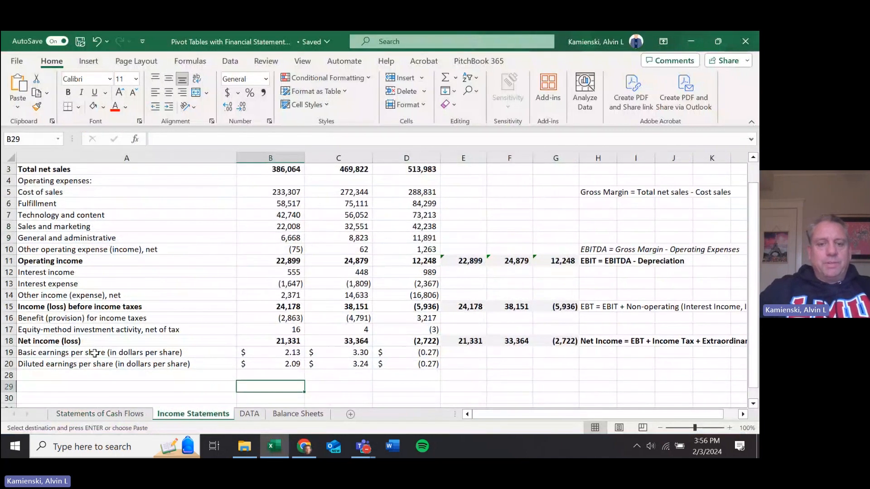
pyautogui.hotkey('ctrl', 'alt', 'v')
pyautogui.press('v')
pyautogui.press('Return')
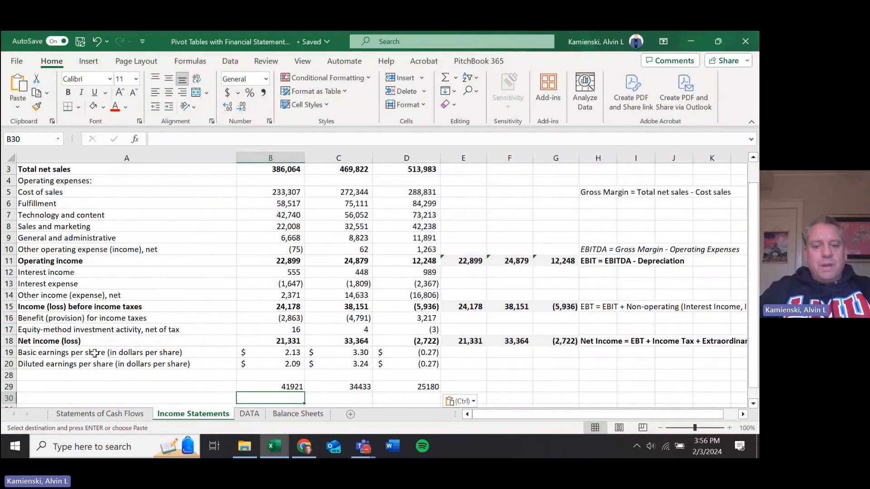
# Move the 2022 depreciation value 41921 from B29 to the empty cell D28.
pyautogui.hotkey('ctrl', 'x')
pyautogui.press('Up')
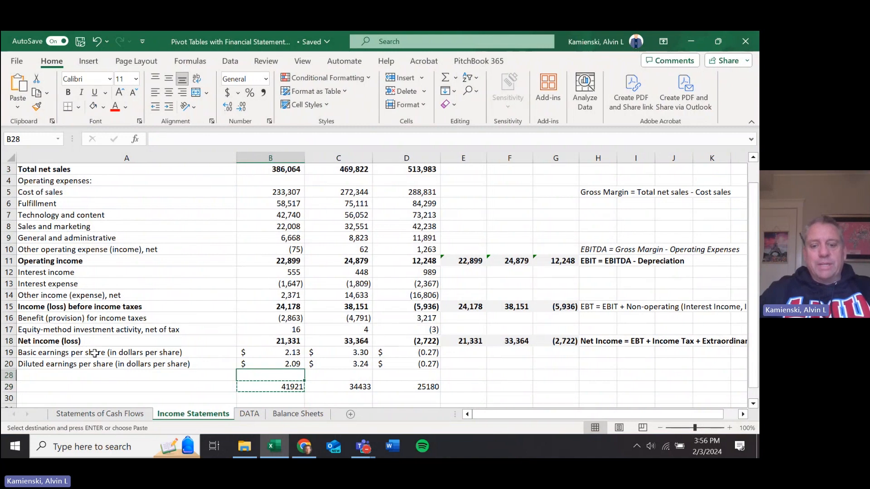
pyautogui.press('Right')
pyautogui.press('Right')
pyautogui.press('Return')
# Move 25180 from D29 to B29 and 41921 from D28 to D29 to order depreciation from 2020 to 2022.
pyautogui.press('Down')
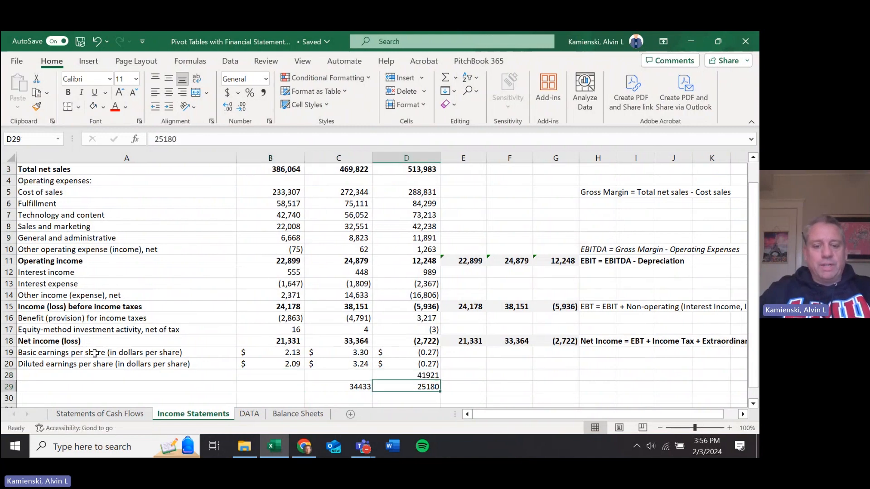
pyautogui.hotkey('ctrl', 'x')
pyautogui.press('Left')
pyautogui.press('Left')
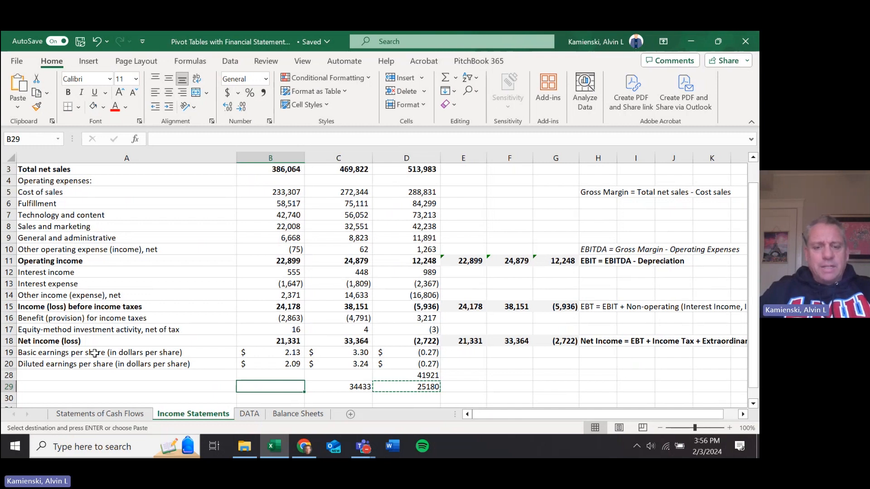
pyautogui.press('Return')
pyautogui.press('Right')
pyautogui.press('Right')
pyautogui.press('Up')
pyautogui.hotkey('ctrl', 'x')
pyautogui.press('Down')
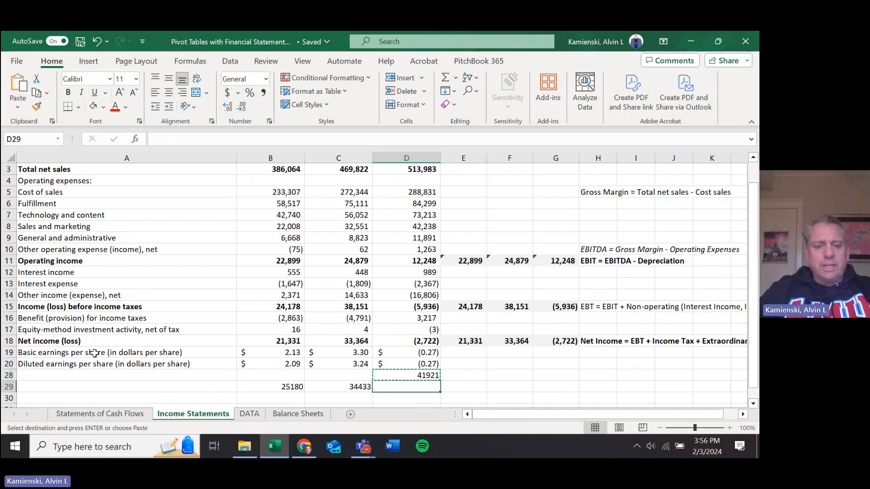
pyautogui.press('Return')
# Copy the reordered depreciation values in B29:D29 of the Income Statements sheet and go back to the DATA sheet.
pyautogui.press('Left')
pyautogui.press('Left')
pyautogui.hotkey('shift', 'Right')
pyautogui.hotkey('shift', 'Right')
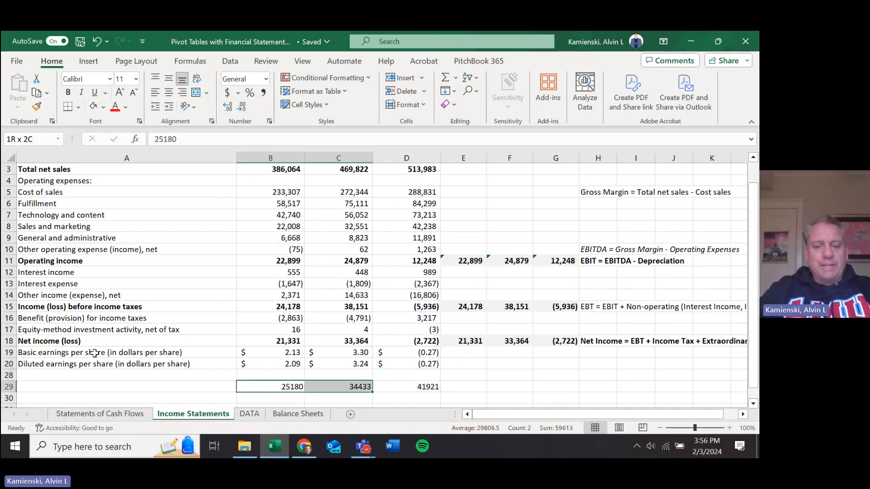
pyautogui.hotkey('ctrl', 'c')
pyautogui.hotkey('ctrl', 'pagedown')
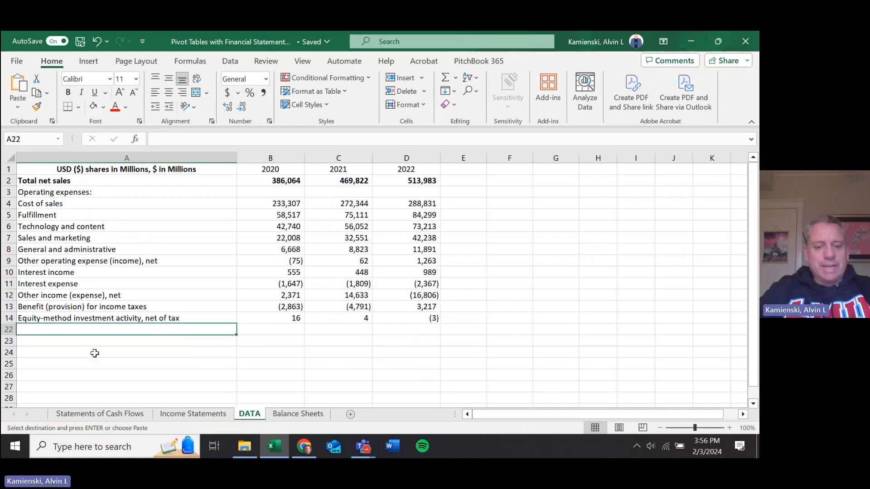
# Paste the copied depreciation and amortization figures into row 22, starting at cell B22.
pyautogui.press('Right')
pyautogui.press('Return')
pyautogui.press('Left')
pyautogui.press('Right')
# Format the figures in B2:D22 with thousands separators and no decimal places.
pyautogui.hotkey('shift', 'Right')
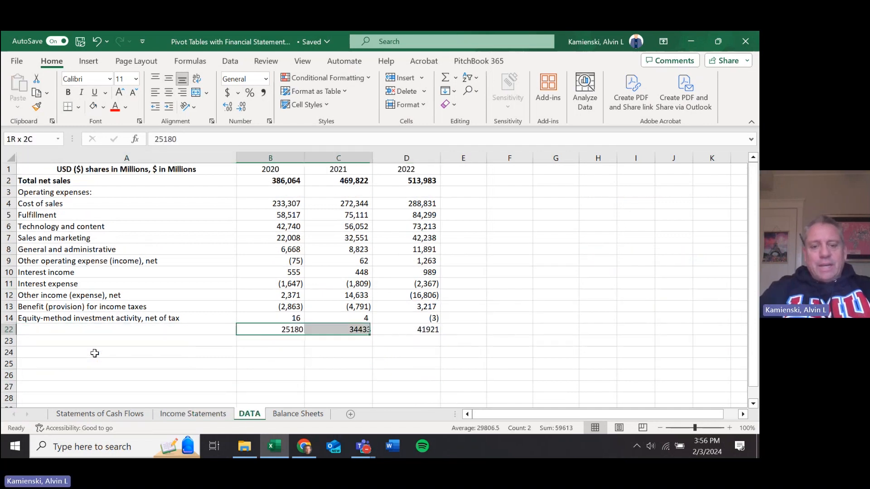
pyautogui.hotkey('shift', 'Right')
pyautogui.hotkey('shift', 'Up')
pyautogui.hotkey('shift', 'Up')
pyautogui.hotkey('shift', 'Up')
pyautogui.hotkey('shift', 'Up')
pyautogui.hotkey('shift', 'Up')
pyautogui.hotkey('shift', 'Up')
pyautogui.hotkey('shift', 'Up')
pyautogui.hotkey('shift', 'Up')
pyautogui.hotkey('shift', 'Up')
pyautogui.hotkey('shift', 'Up')
pyautogui.hotkey('shift', 'Up')
pyautogui.hotkey('shift', 'Up')
pyautogui.hotkey('shift', 'Up')
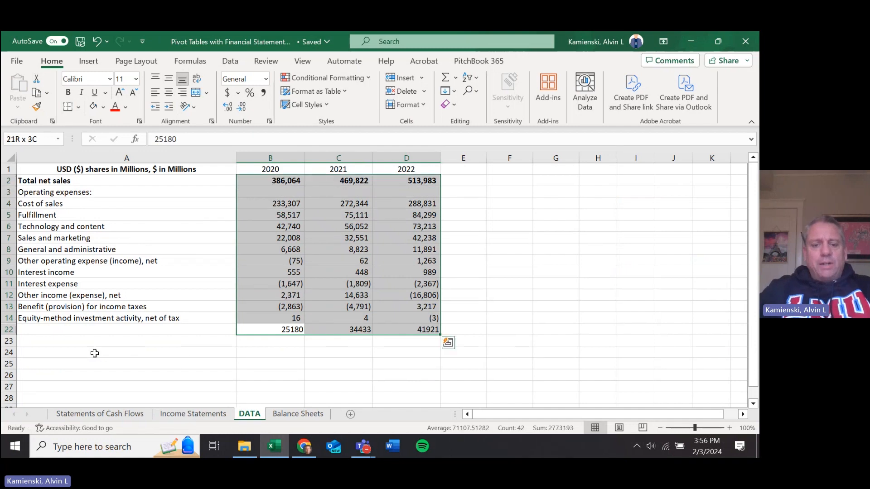
pyautogui.hotkey('alt', 'h')
pyautogui.press('k')
pyautogui.hotkey('alt', 'h')
pyautogui.press('0')
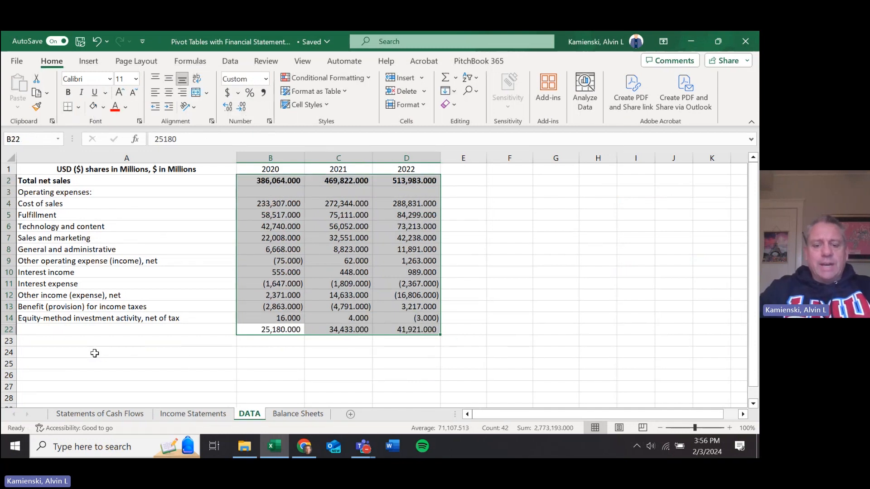
pyautogui.press('alt')
pyautogui.press('h')
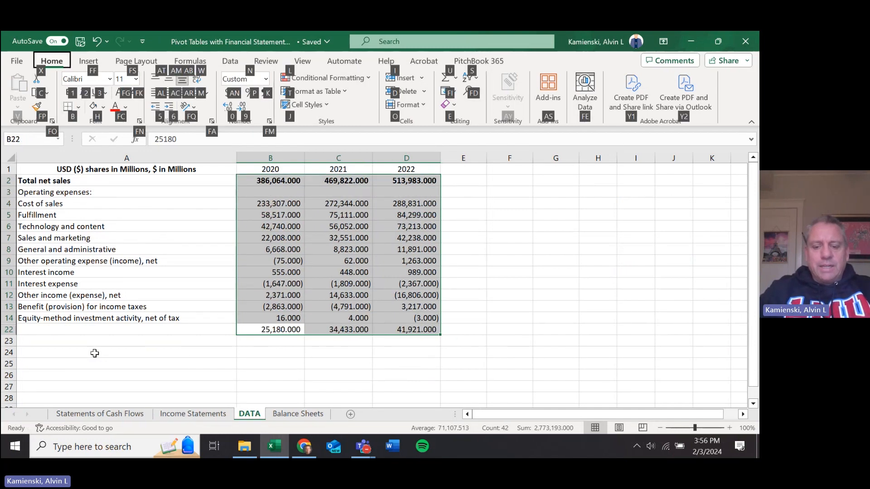
pyautogui.press('9')
pyautogui.hotkey('alt', 'h')
pyautogui.press('9')
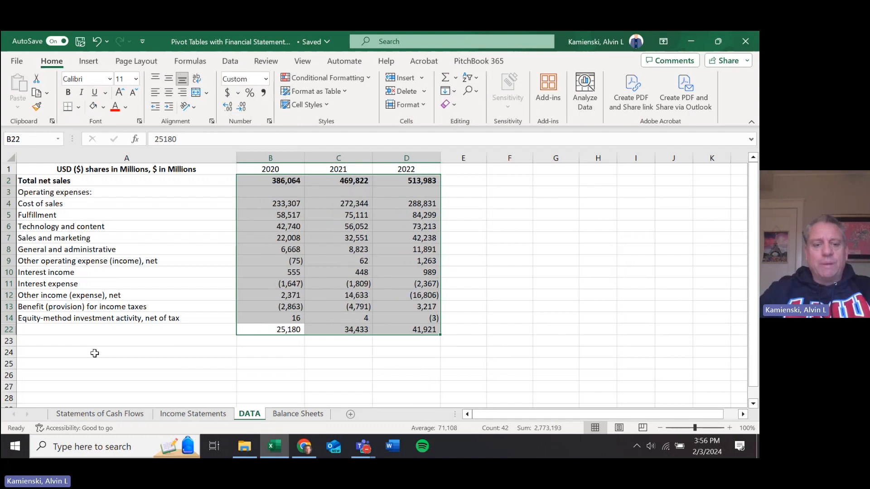
pyautogui.hotkey('alt', 'h')
pyautogui.press('9')
# Label row 22 in cell A22 as "Depr. and Amort. Exp".
pyautogui.press('Left')
pyautogui.write('D')
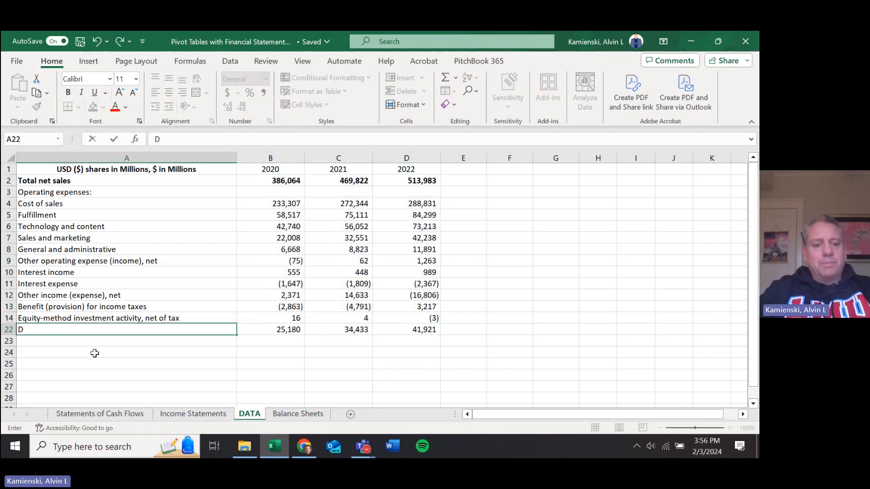
pyautogui.write('epr. and')
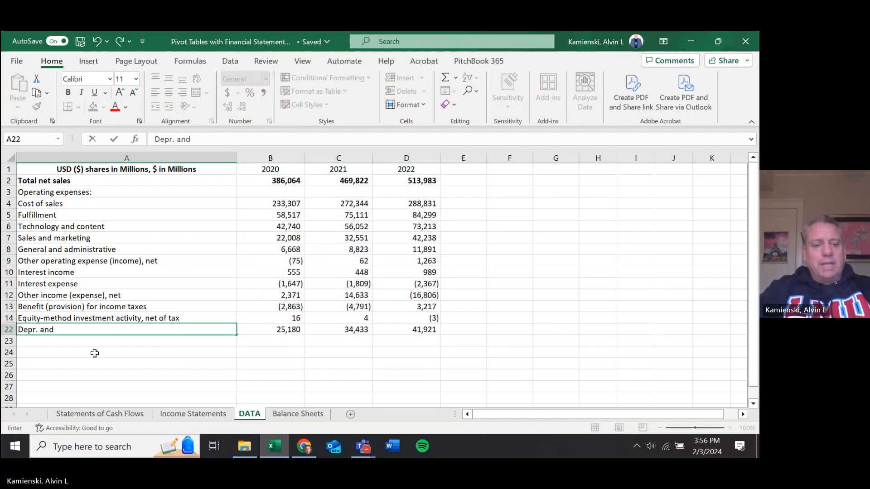
pyautogui.write(' Amort. Exp')
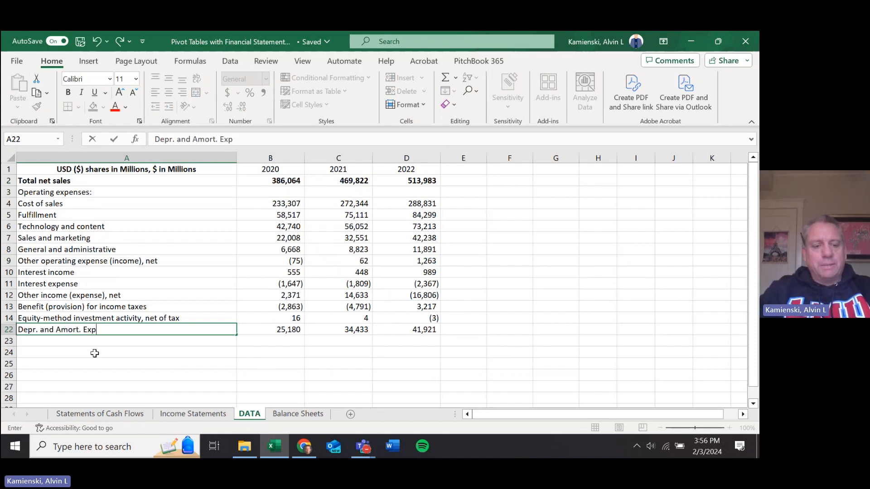
pyautogui.press('Return')
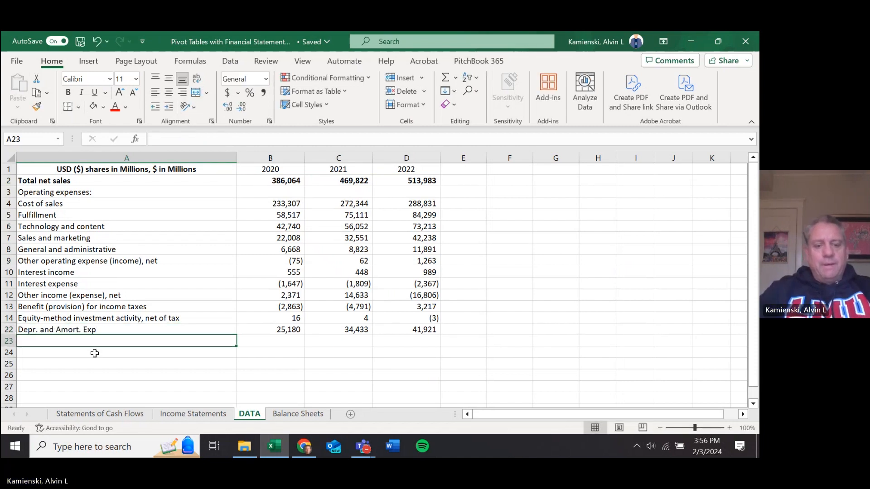
# Review the depreciation and amortization row across the 2020, 2021 and 2022 columns.
pyautogui.press('Up')
pyautogui.press('Right')
pyautogui.press('Right')
pyautogui.press('Right')
pyautogui.press('Left')
pyautogui.press('Left')
pyautogui.press('Left')
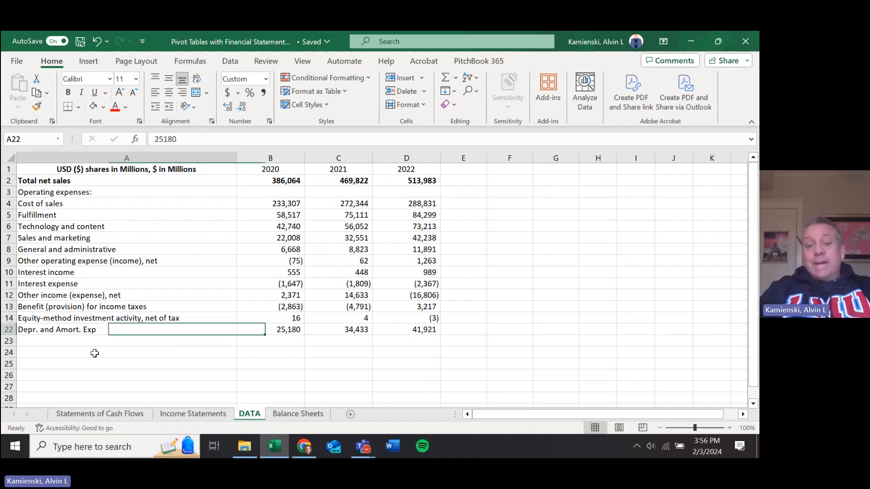
pyautogui.press('Right')
pyautogui.press('Right')
pyautogui.press('Right')
pyautogui.press('Left')
pyautogui.press('Left')
pyautogui.press('Left')
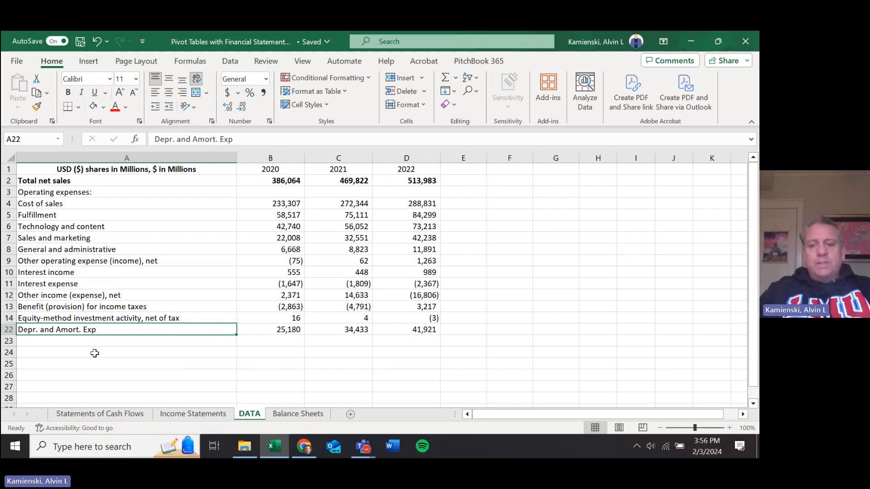
# Examine the operating income check formulas in row 11 of the Income Statements sheet.
pyautogui.hotkey('ctrl', 'pageup')
pyautogui.press('Right')
pyautogui.press('Right')
pyautogui.press('Right')
pyautogui.press('Right')
pyautogui.hotkey('ctrl', 'Up')
pyautogui.hotkey('ctrl', 'Up')
pyautogui.hotkey('ctrl', 'Up')
pyautogui.press('Right')
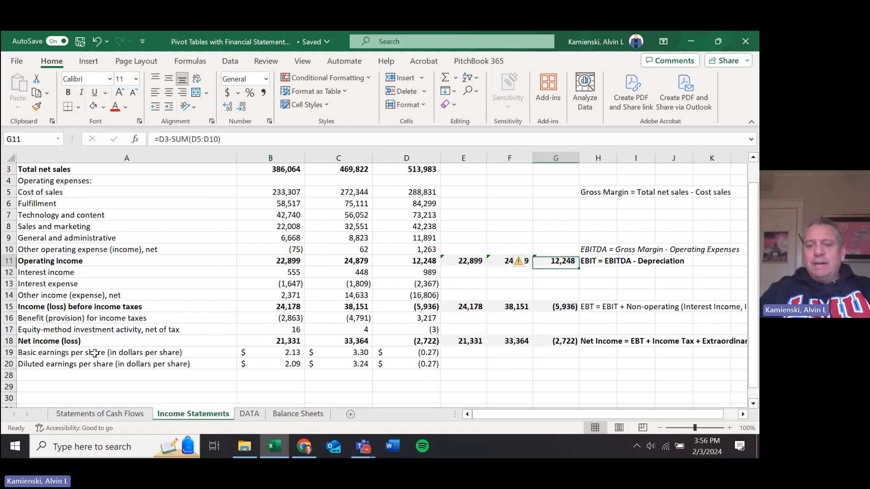
# Highlight the block from Cost of sales through Other operating expense, including the Gross Margin and EBITDA notes, to review what EBITDA covers.
pyautogui.press('Up')
pyautogui.press('Right')
pyautogui.hotkey('shift', 'Left')
pyautogui.hotkey('shift', 'Left')
pyautogui.hotkey('shift', 'Left')
pyautogui.hotkey('shift', 'Left')
pyautogui.hotkey('shift', 'Left')
pyautogui.hotkey('shift', 'Left')
pyautogui.hotkey('shift', 'Left')
pyautogui.hotkey('shift', 'Up')
pyautogui.hotkey('shift', 'Up')
pyautogui.hotkey('shift', 'Up')
pyautogui.hotkey('shift', 'Up')
pyautogui.hotkey('shift', 'Up')
pyautogui.hotkey('shift', 'Up')
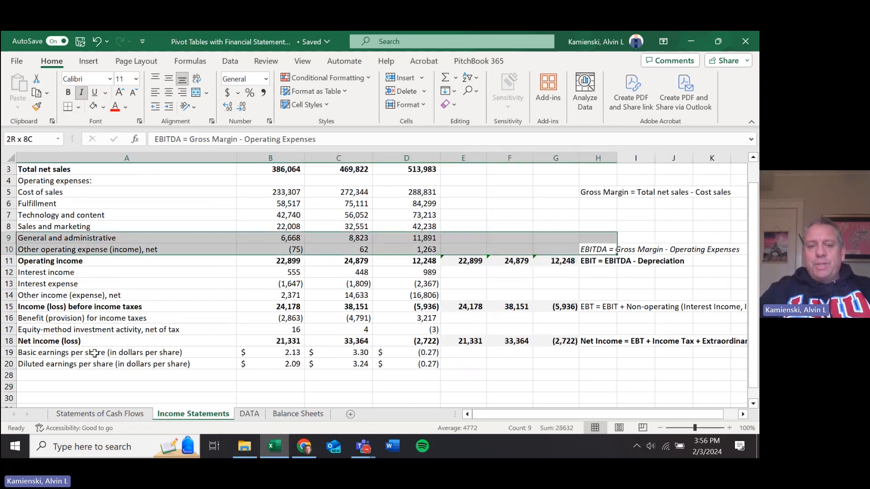
pyautogui.hotkey('shift', 'Down')
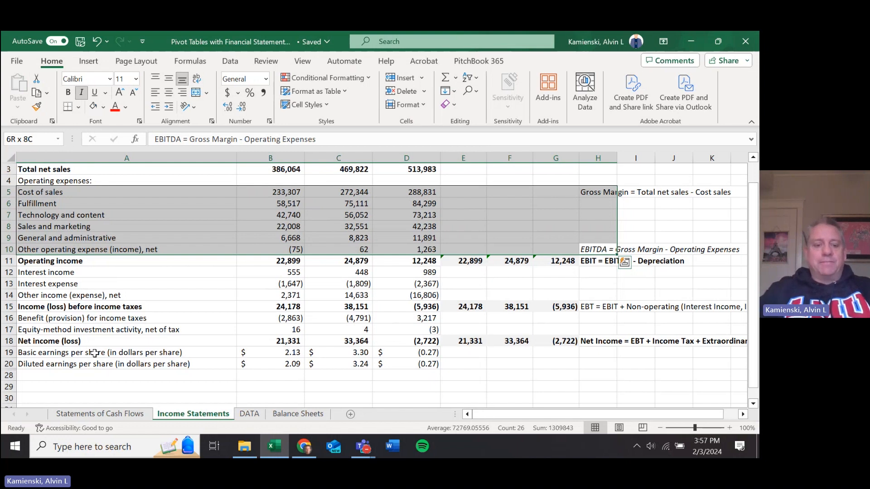
# Duplicate the depreciation and amortization row on the DATA sheet into row 23.
pyautogui.hotkey('ctrl', 'pagedown')
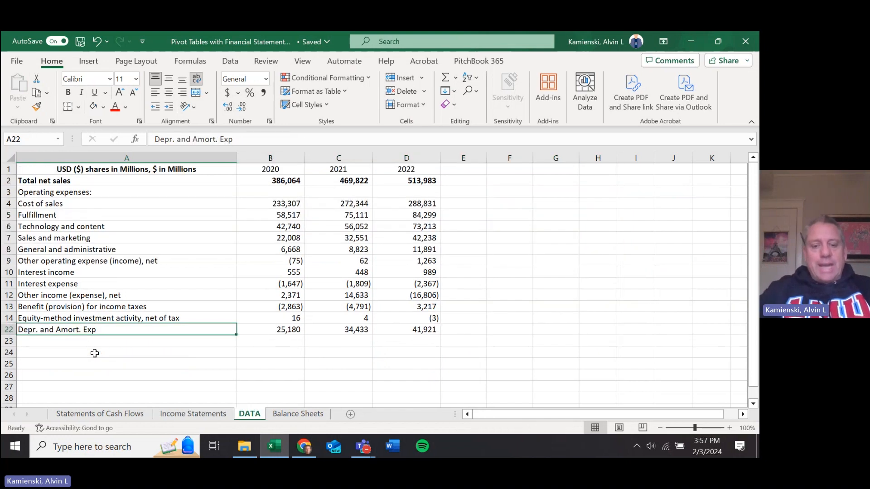
pyautogui.hotkey('ctrl', 'shift', 'Right')
pyautogui.hotkey('ctrl', 'c')
pyautogui.press('Down')
pyautogui.press('Return')
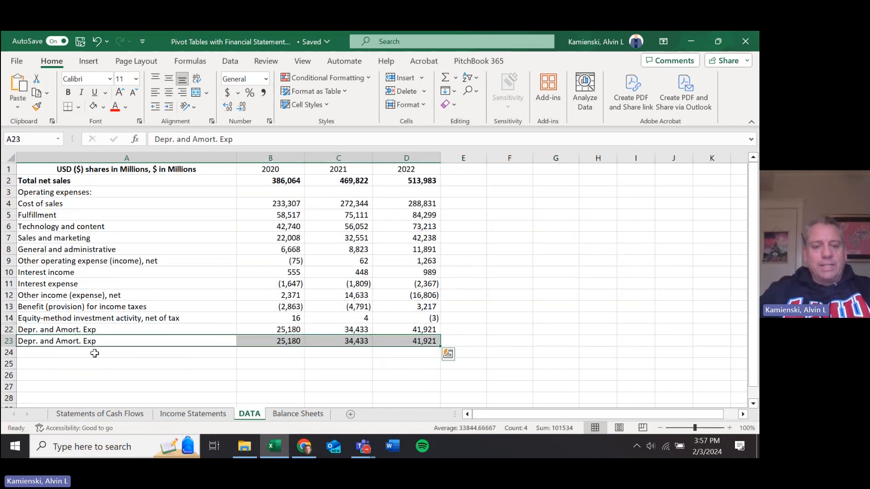
# Enter =B22*-1 in B23 and copy the formula across to D23 to create an offsetting negative row.
pyautogui.press('Right')
pyautogui.write('=')
pyautogui.press('Up')
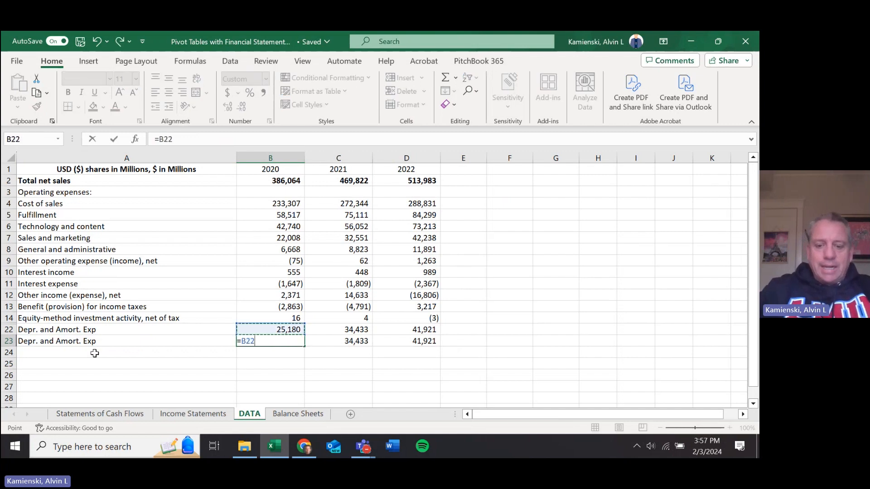
pyautogui.write('*')
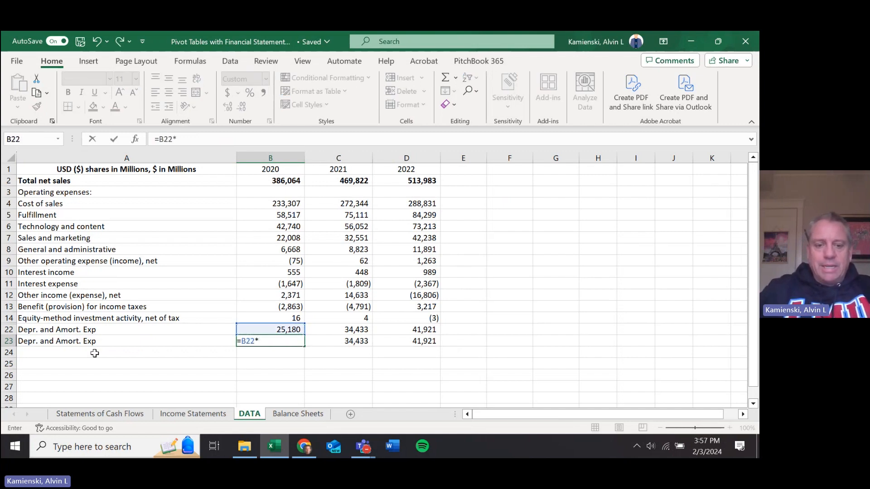
pyautogui.write('-1')
pyautogui.press('Return')
pyautogui.press('Up')
pyautogui.hotkey('ctrl', 'c')
pyautogui.hotkey('ctrl', 'shift', 'Right')
pyautogui.hotkey('ctrl', 'v')
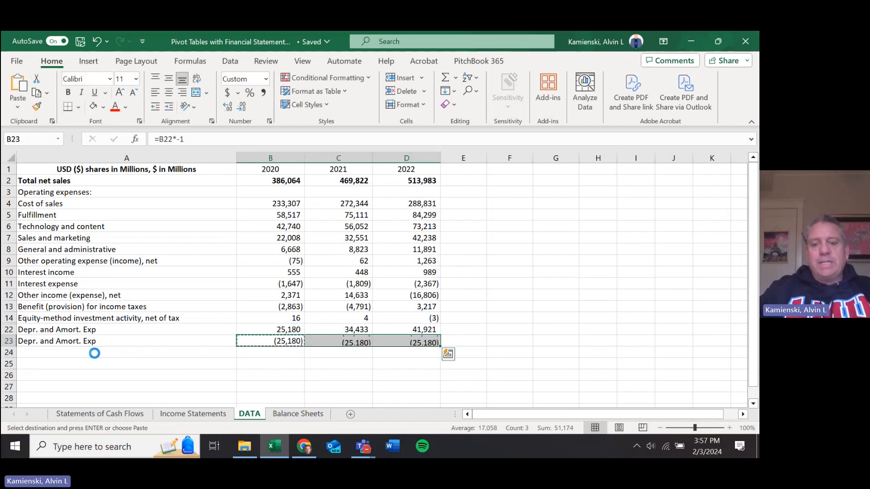
pyautogui.press('Escape')
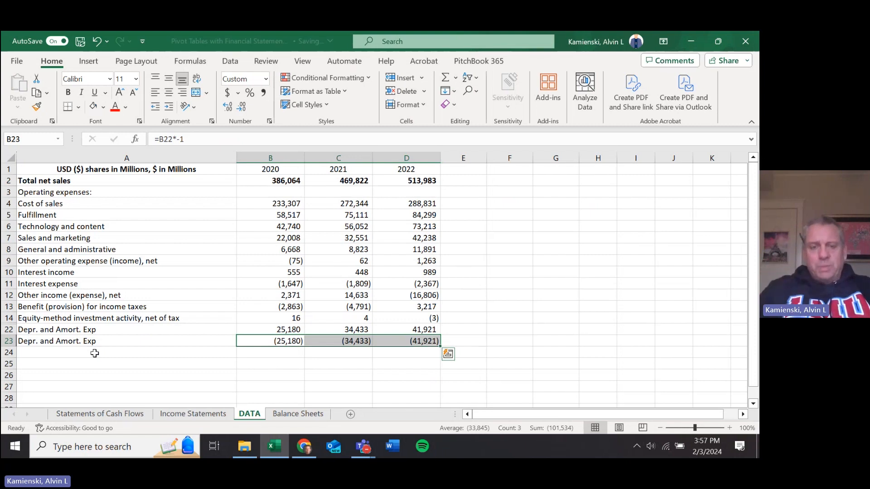
# Delete the "Operating expenses:" heading row from the DATA sheet.
pyautogui.press('Up')
pyautogui.press('Up')
pyautogui.press('Up')
pyautogui.press('Up')
pyautogui.press('Up')
pyautogui.press('Up')
pyautogui.press('Up')
pyautogui.press('Up')
pyautogui.press('Up')
pyautogui.press('Up')
pyautogui.press('Up')
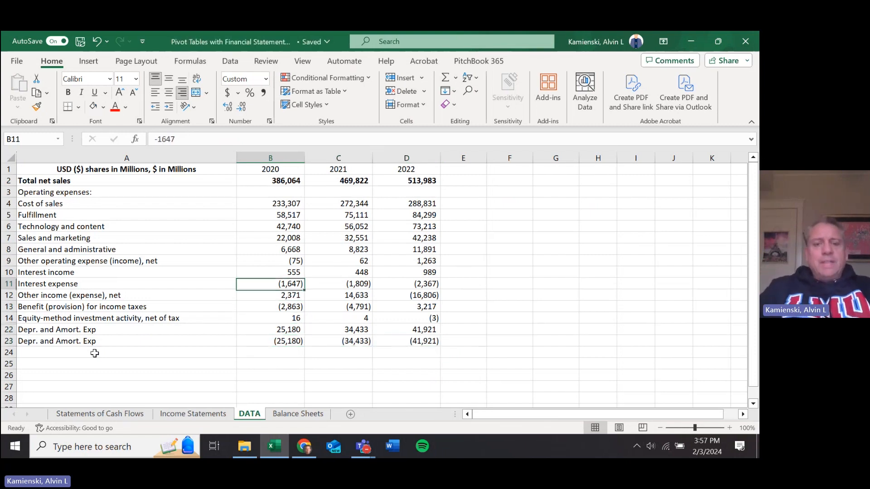
pyautogui.press('Up')
pyautogui.press('Up')
pyautogui.press('Left')
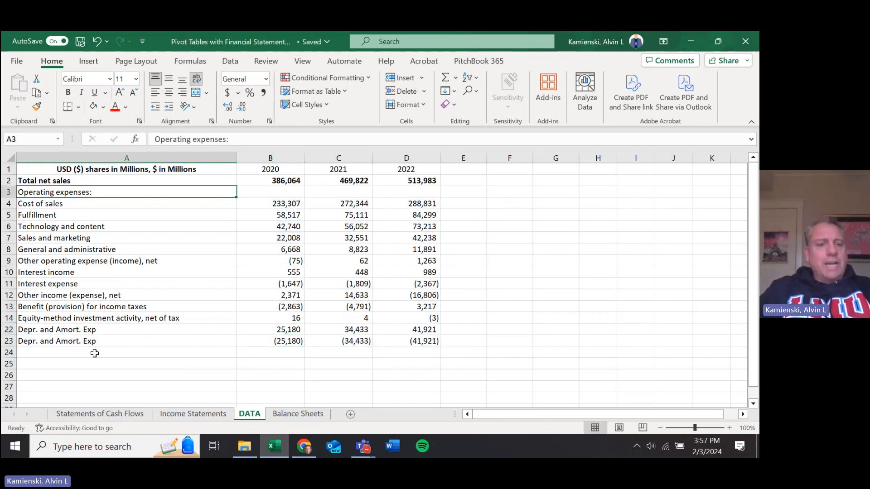
pyautogui.hotkey('shift', 'Down')
pyautogui.press('Down')
pyautogui.press('Up')
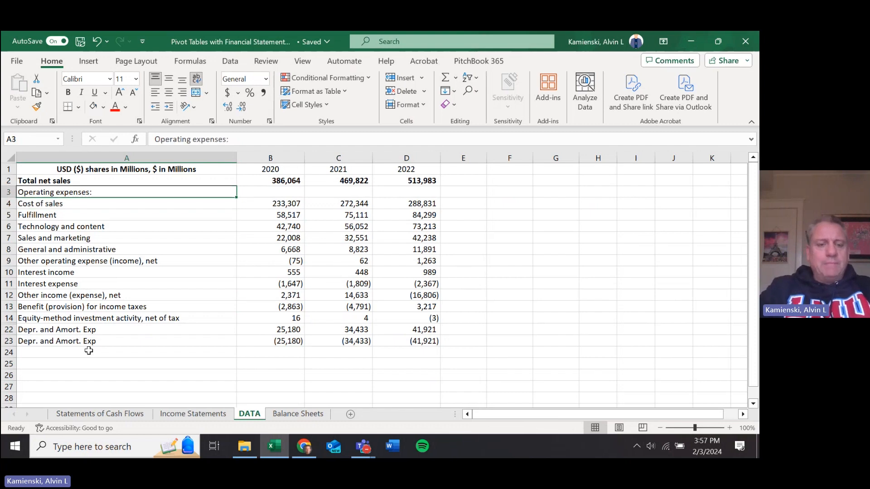
pyautogui.hotkey('alt', 'h')
pyautogui.press('d')
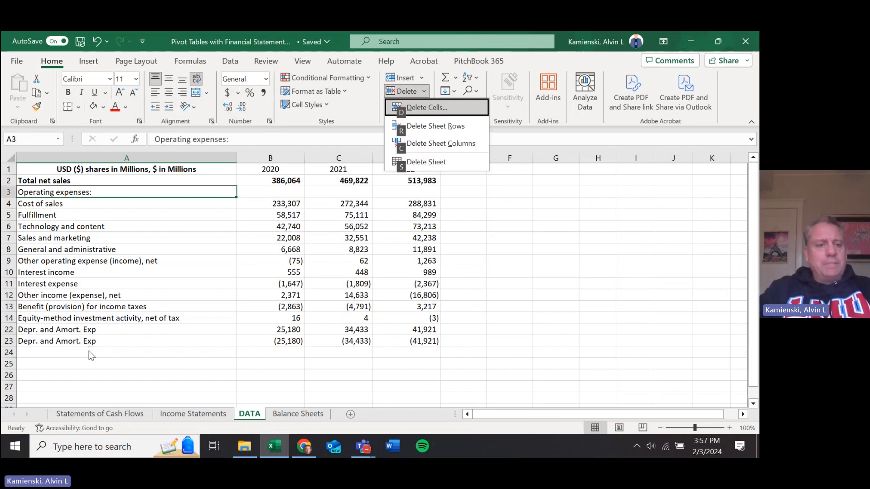
pyautogui.press('r')
# Insert three blank rows between Total net sales and Cost of sales.
pyautogui.hotkey('shift', 'Down')
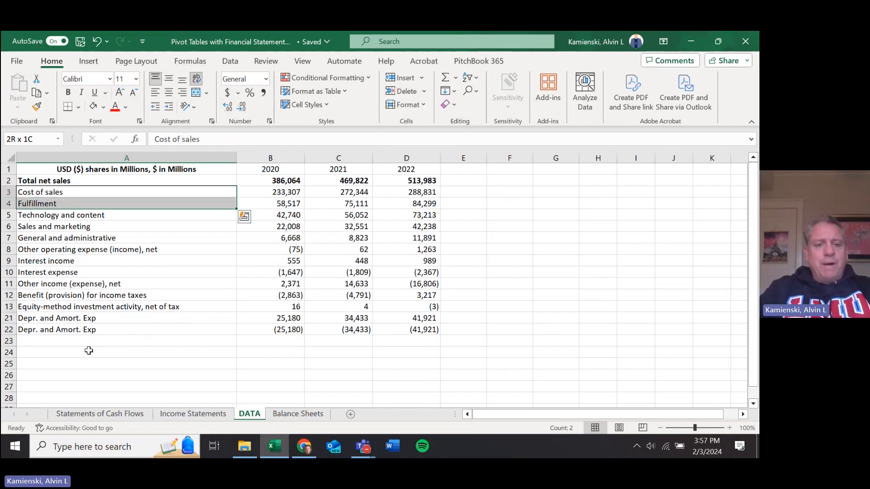
pyautogui.hotkey('shift', 'Down')
pyautogui.hotkey('alt', 'h')
pyautogui.press('i')
pyautogui.press('r')
pyautogui.press('Up')
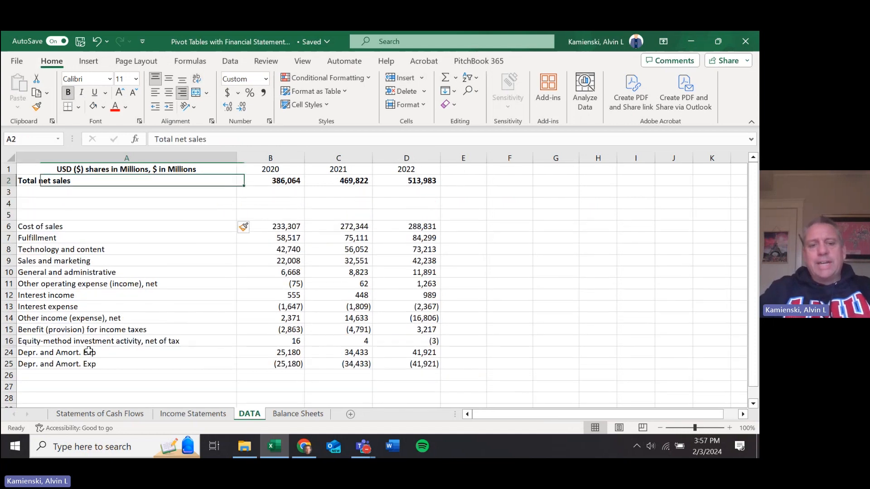
pyautogui.press('Right')
pyautogui.press('Left')
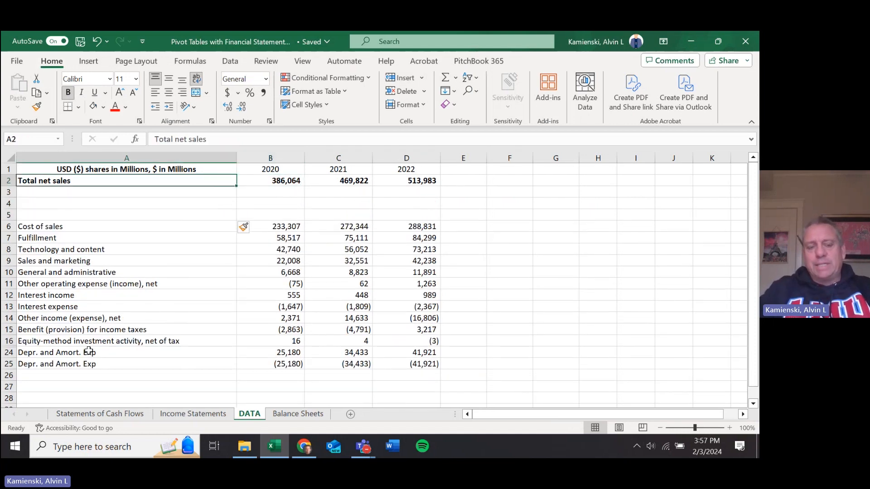
pyautogui.press('Down')
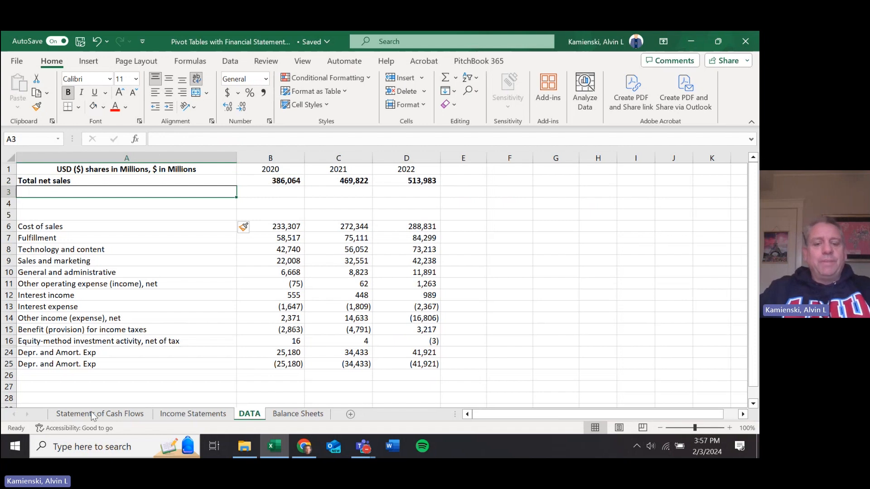
# In a new Chrome tab, search for "amzn annual reports" and open the 2022 Annual Report from Amazon's investor relations page.
pyautogui.click(308, 448)
pyautogui.click(638, 43)
pyautogui.write('amzn annual reports')
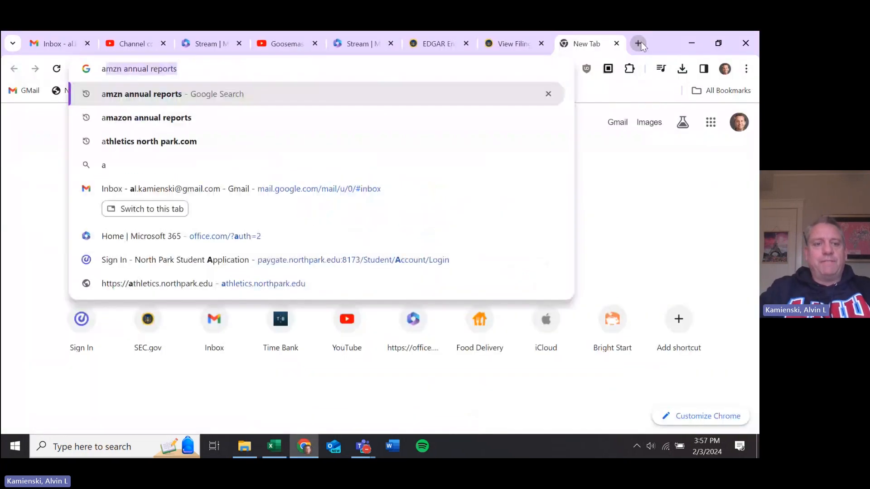
pyautogui.press('Return')
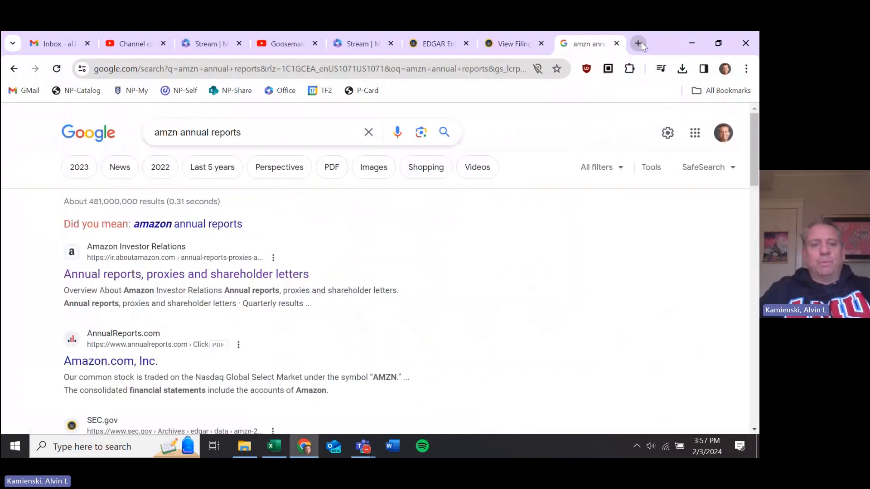
pyautogui.click(119, 273)
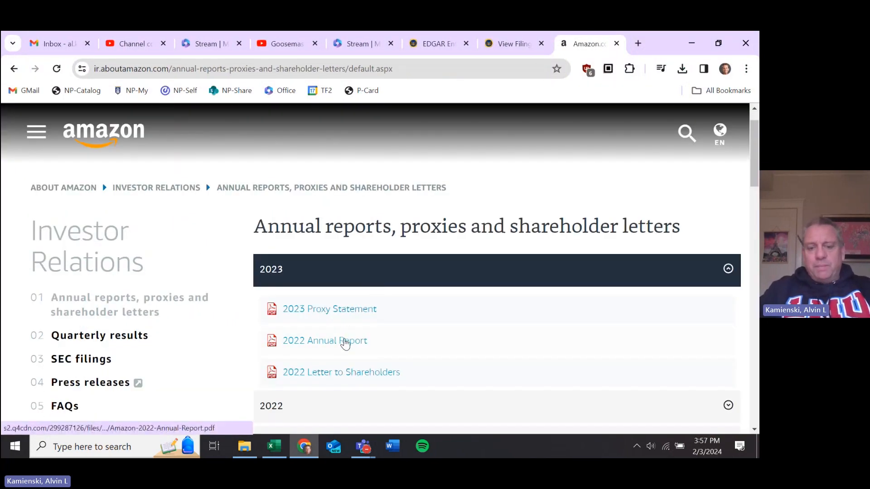
pyautogui.click(346, 342)
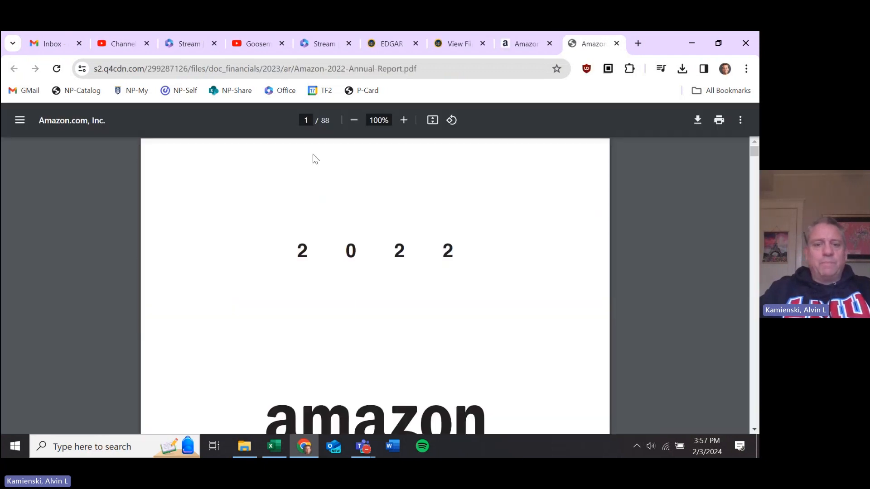
# Go to page 33 of the annual report and find the Net Sales table by segment on the following page.
pyautogui.click(308, 121)
pyautogui.write('3')
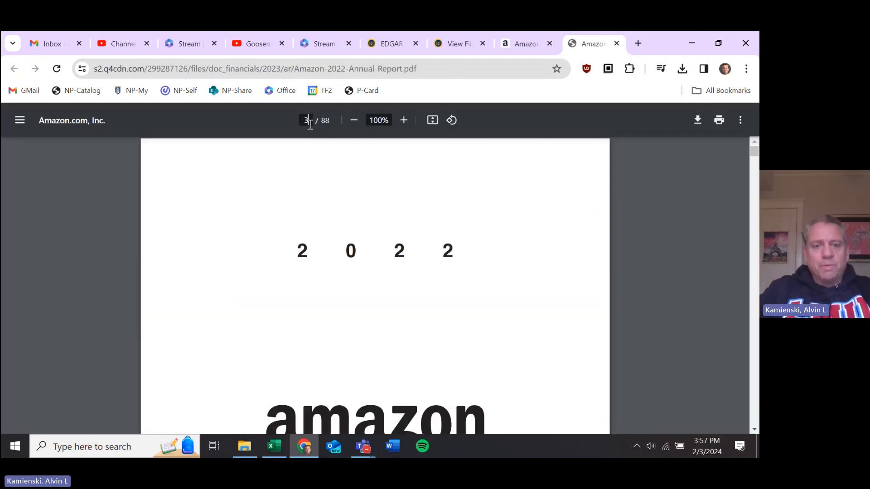
pyautogui.write('3')
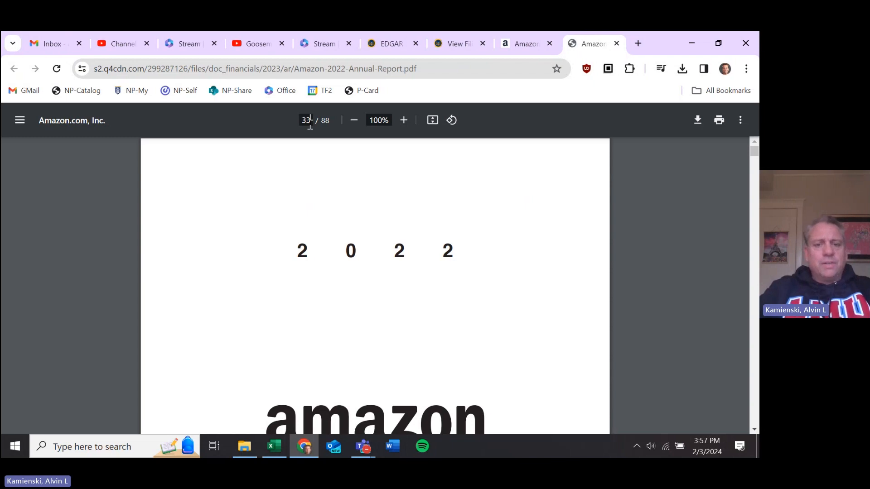
pyautogui.press('Return')
pyautogui.scroll(-10, 335, 207)
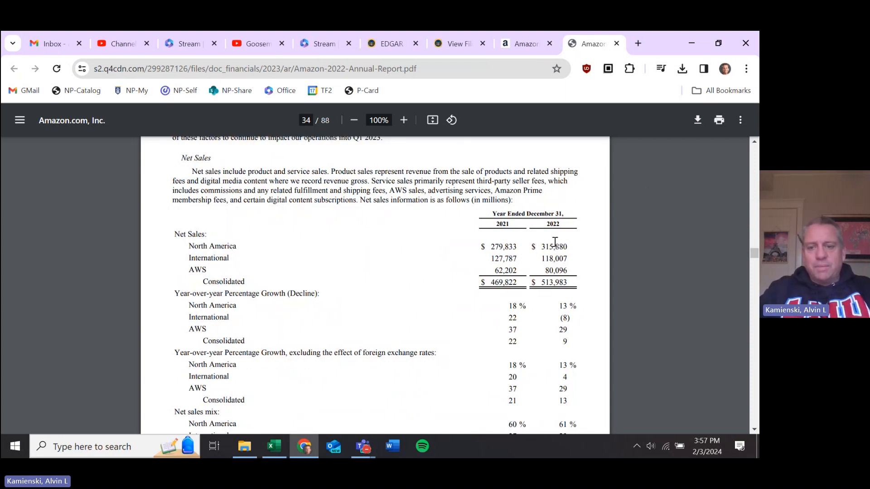
# Compare the report's 2022 consolidated net sales with the 2022 Total net sales in the Excel DATA sheet.
pyautogui.moveTo(540, 282); pyautogui.dragTo(575, 282)
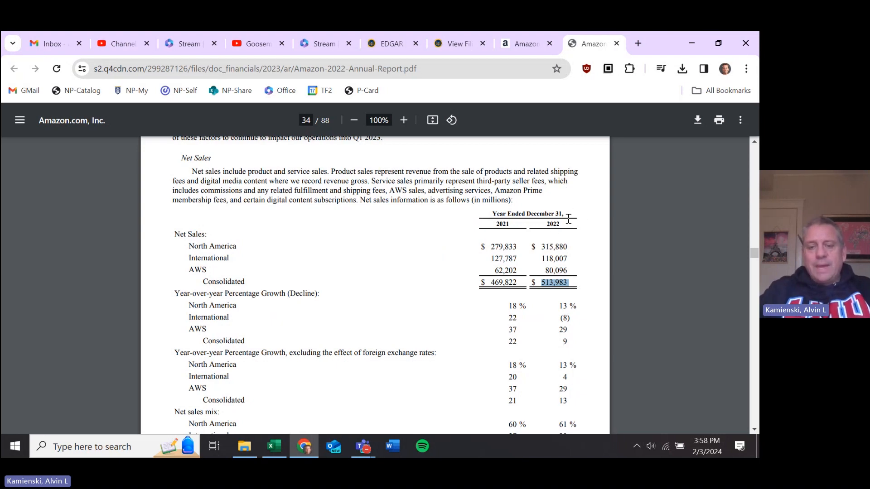
pyautogui.hotkey('alt', 'Tab')
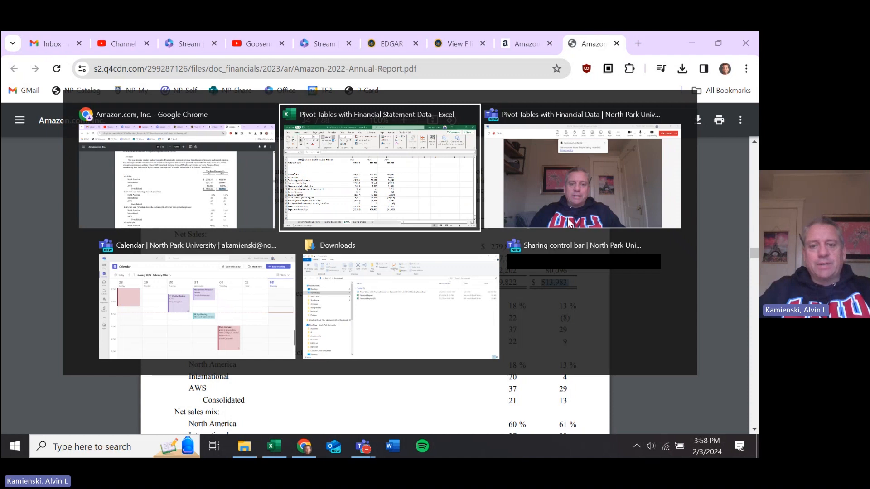
pyautogui.press('Up')
pyautogui.press('Right')
pyautogui.press('Right')
pyautogui.press('Right')
pyautogui.press('Right')
pyautogui.press('Left')
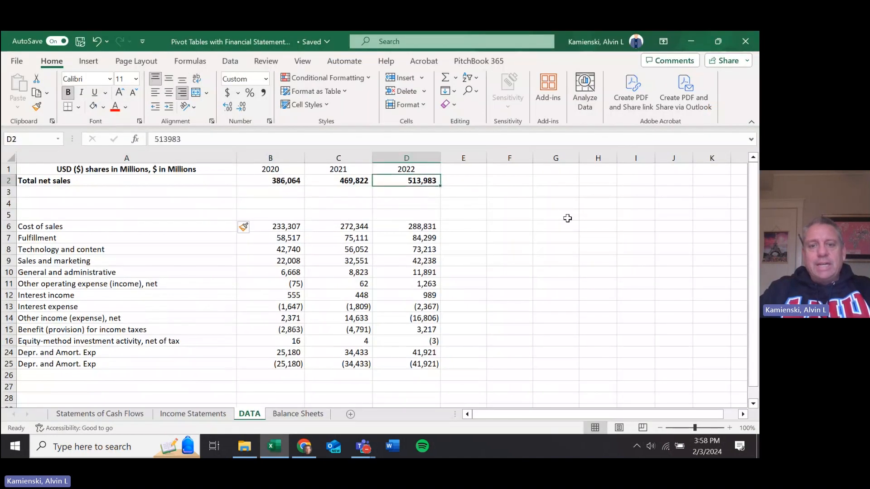
# Following the annual report's segments, label the three blank rows in Excel below Total net sales as North America, International and AWS.
pyautogui.hotkey('alt', 'Tab')
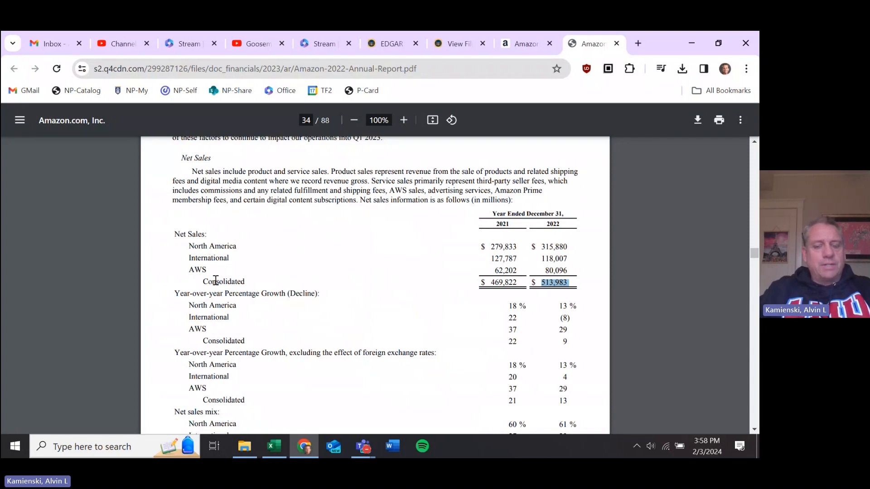
pyautogui.hotkey('alt', 'Tab')
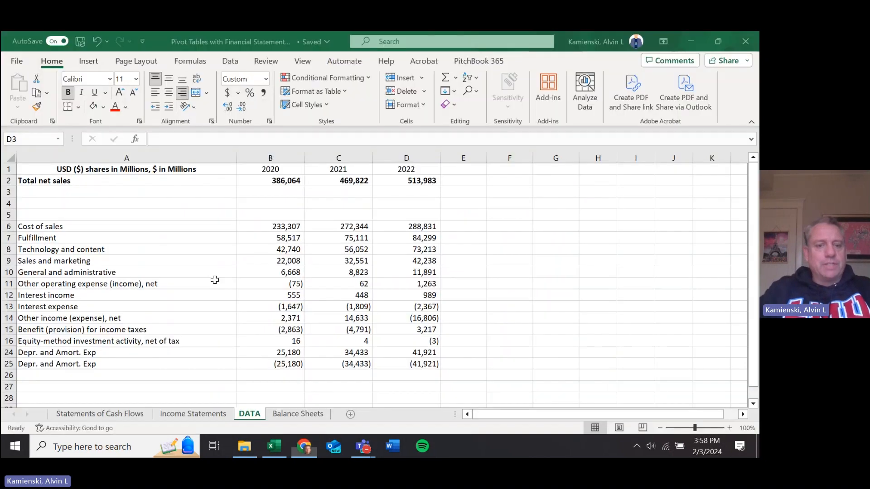
pyautogui.press('Left')
pyautogui.press('Left')
pyautogui.press('Left')
pyautogui.write('North A')
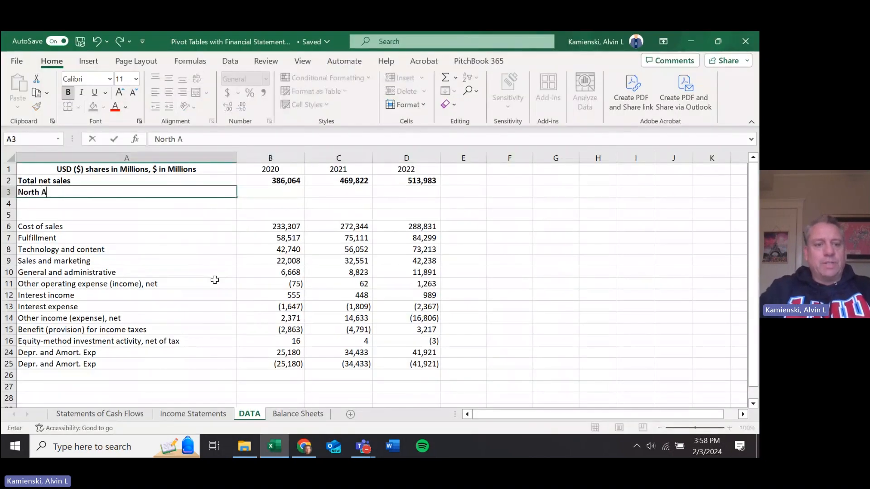
pyautogui.write('merica')
pyautogui.press('Return')
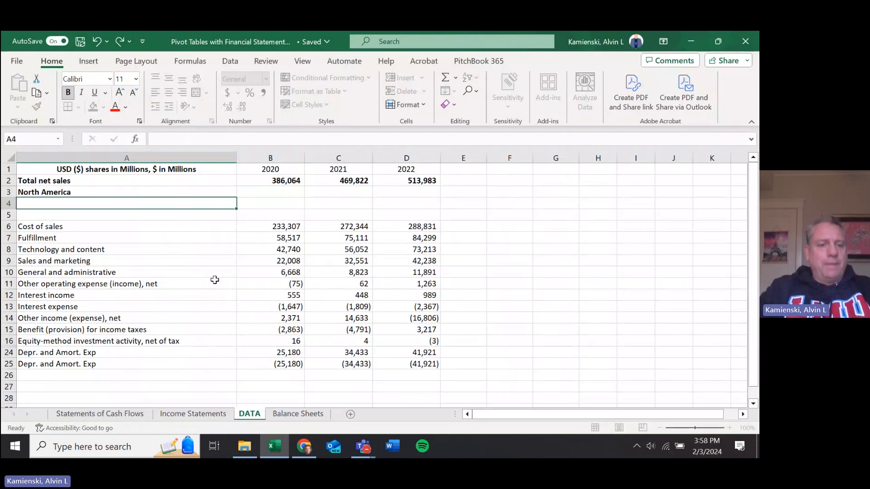
pyautogui.write('International')
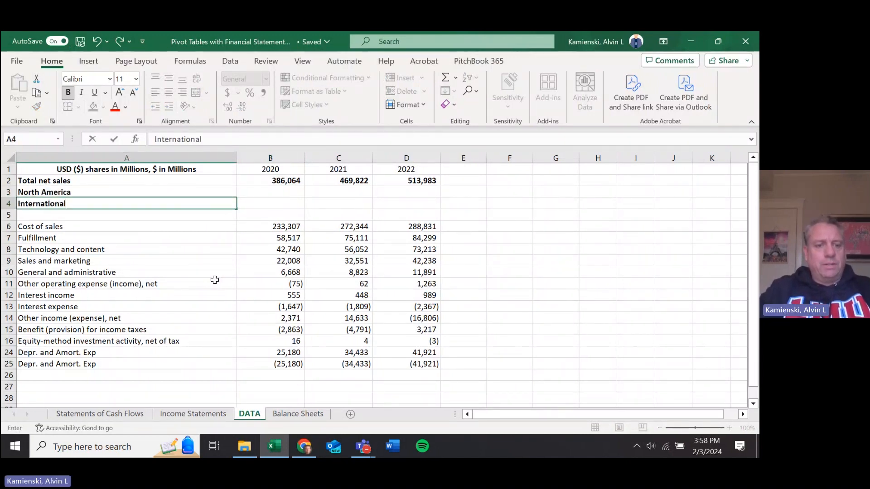
pyautogui.press('Return')
pyautogui.write('AWS')
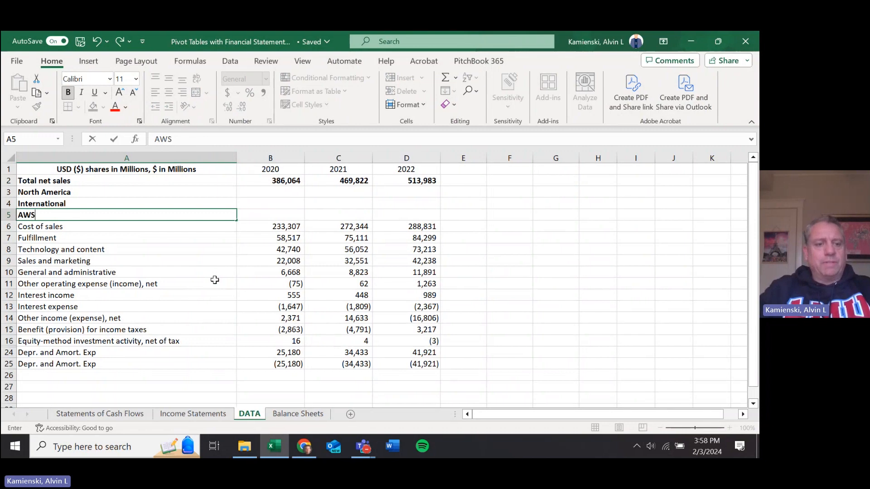
pyautogui.press('Return')
# Remove bold formatting from the North America, International and AWS labels.
pyautogui.press('Up')
pyautogui.hotkey('shift', 'Up')
pyautogui.hotkey('shift', 'Up')
pyautogui.hotkey('ctrl', 'b')
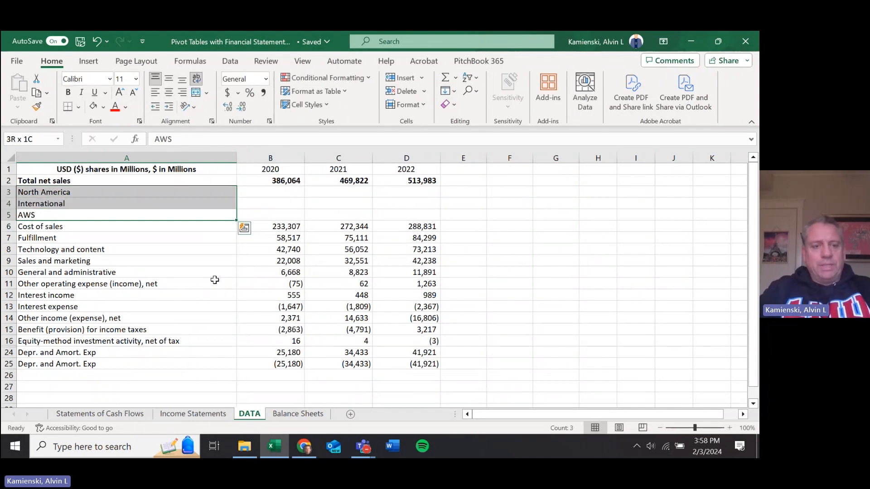
# Enter North America's 2022 net sales of 315880 from the annual report into cell D3 of the DATA sheet.
pyautogui.press('Right')
pyautogui.press('Right')
pyautogui.press('Right')
pyautogui.press('Up')
pyautogui.press('Up')
pyautogui.press('Up')
pyautogui.press('Down')
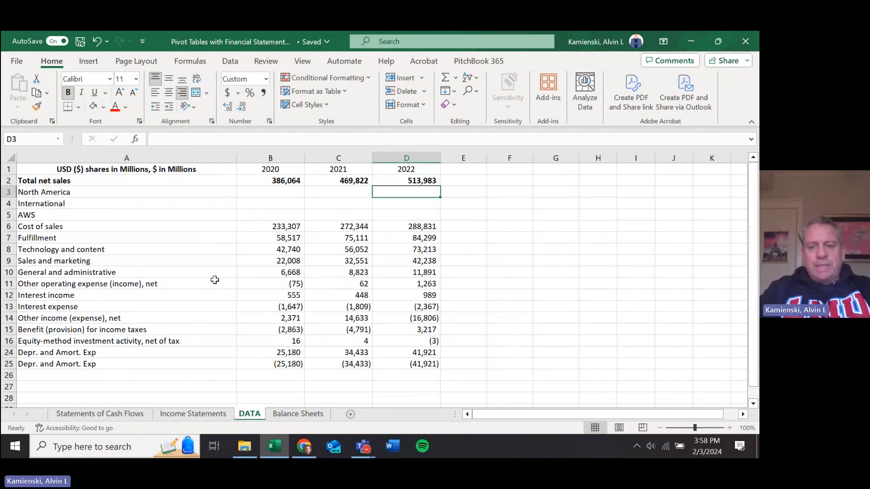
pyautogui.hotkey('alt', 'Tab')
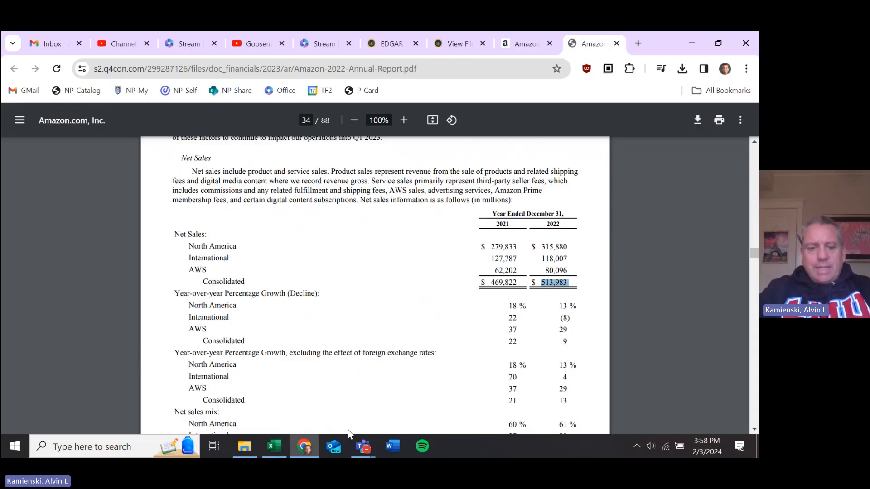
pyautogui.hotkey('alt', 'Tab')
pyautogui.write('315,88')
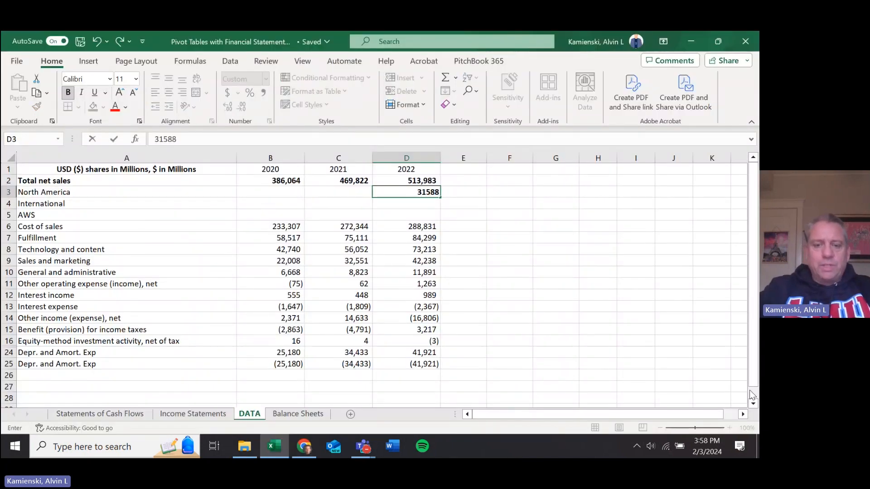
pyautogui.write('0')
pyautogui.press('Return')
pyautogui.press('Up')
pyautogui.press('Down')
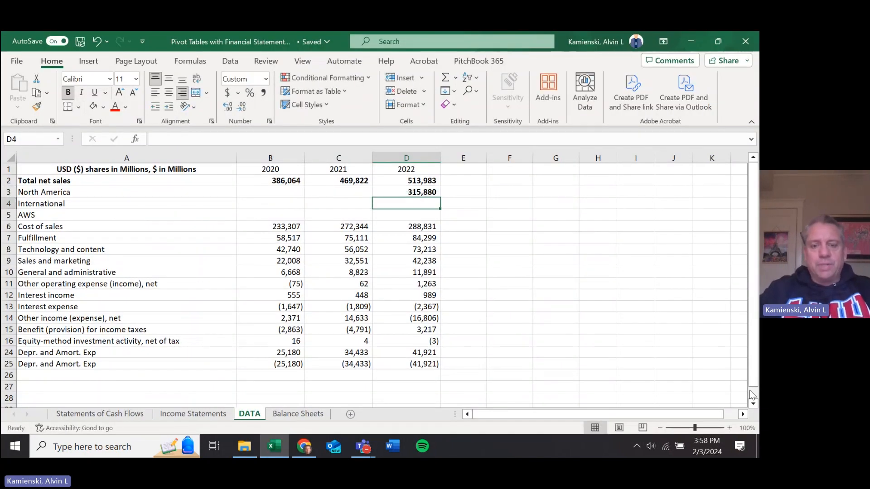
# Enter the report's 2022 net sales on the DATA sheet: 118007 for International and 80096 for AWS.
pyautogui.hotkey('alt', 'Tab')
pyautogui.hotkey('alt', 'Tab')
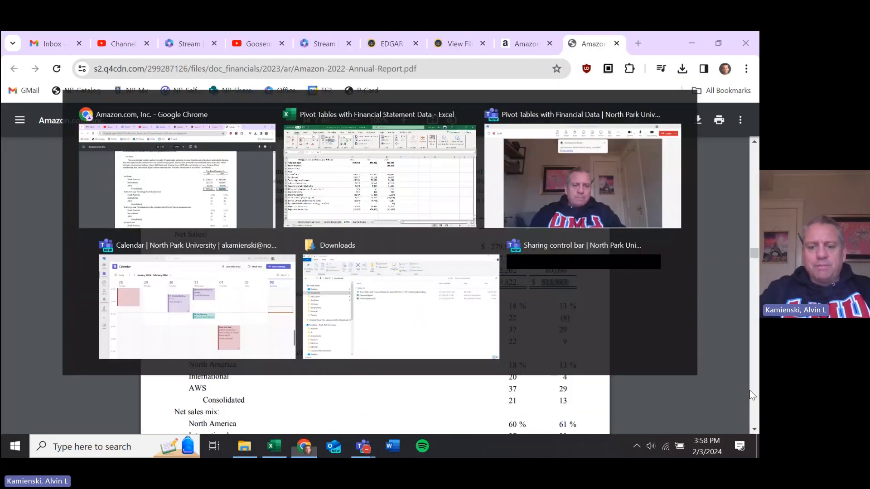
pyautogui.write('118')
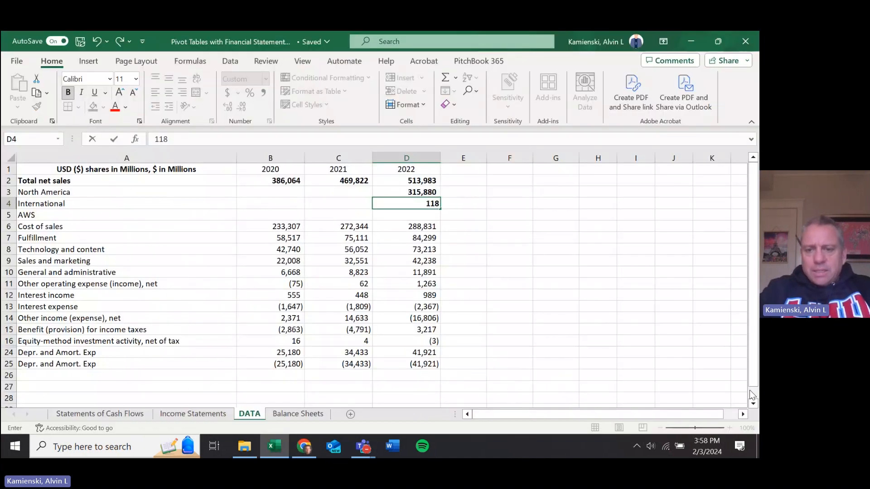
pyautogui.hotkey('alt', 'Tab')
pyautogui.hotkey('alt', 'Tab')
pyautogui.write('007')
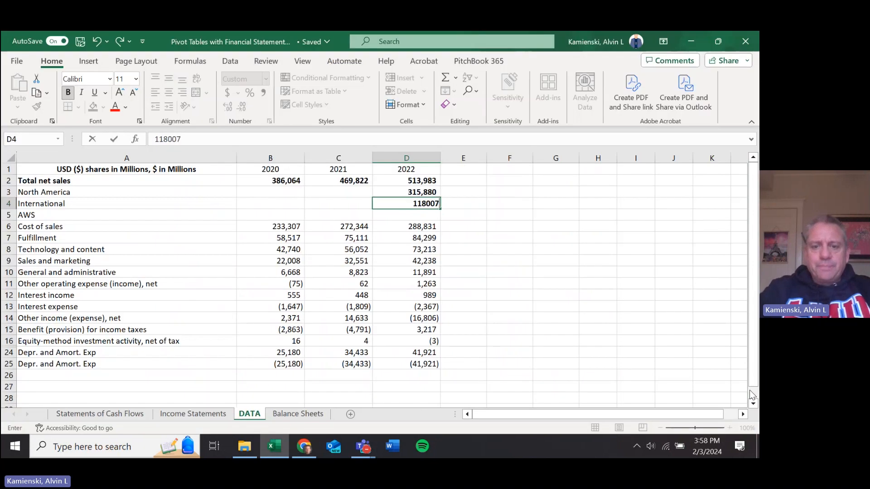
pyautogui.press('Return')
pyautogui.hotkey('alt', 'Tab')
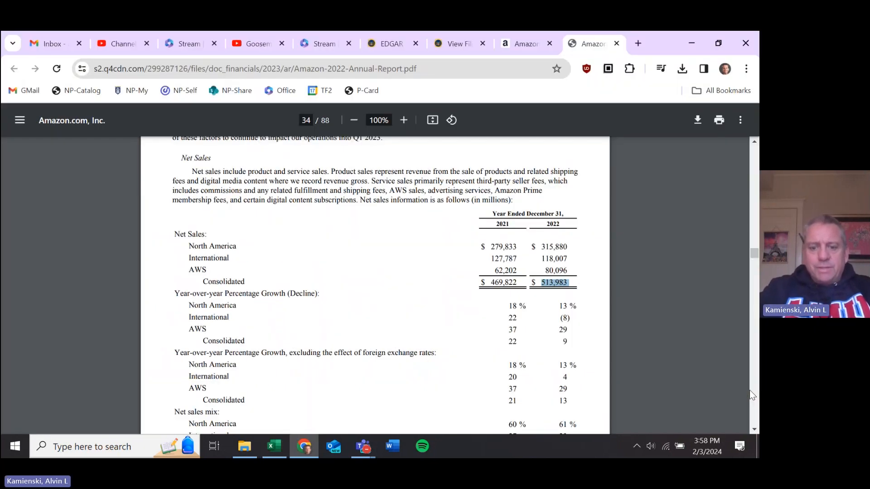
pyautogui.hotkey('alt', 'Tab')
pyautogui.write('80096')
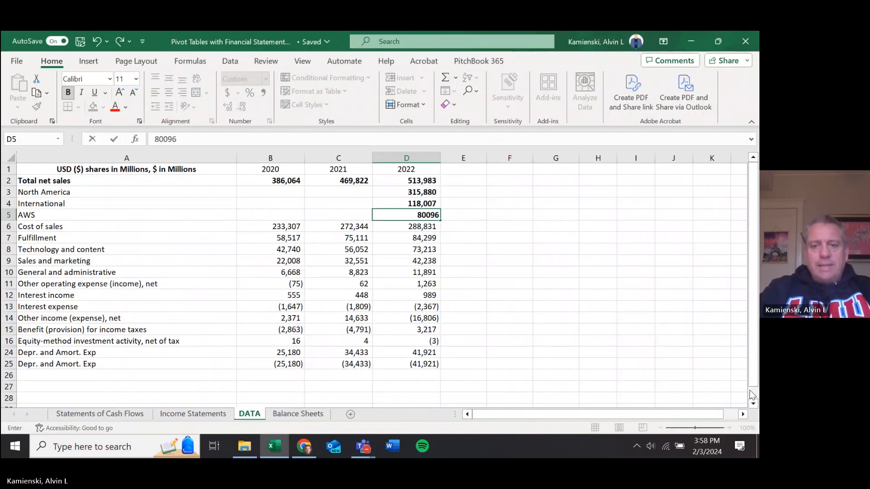
pyautogui.press('Return')
# Remove bold formatting from the three 2022 segment sales figures.
pyautogui.press('Up')
pyautogui.press('Up')
pyautogui.press('Up')
pyautogui.hotkey('shift', 'Down')
pyautogui.hotkey('shift', 'Down')
pyautogui.hotkey('ctrl', 'b')
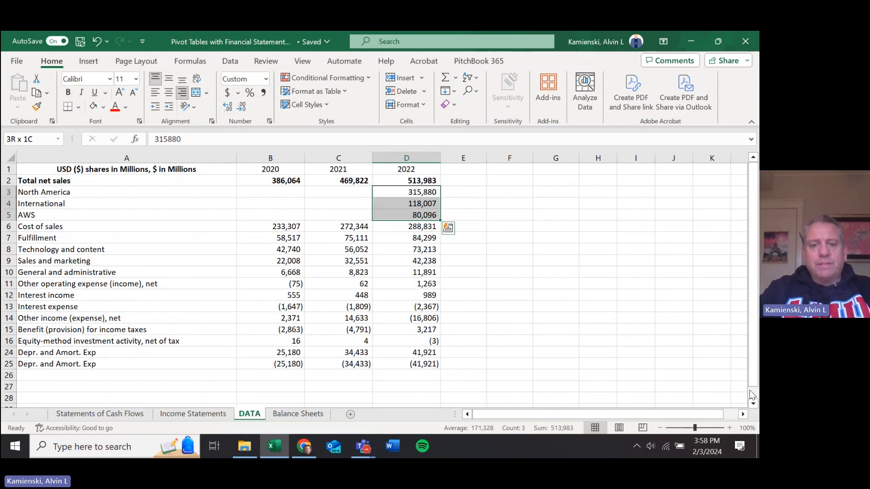
# Check the sum of the three 2022 segment figures against 2022 Total net sales.
pyautogui.press('Up')
pyautogui.press('Down')
pyautogui.hotkey('shift', 'Down')
pyautogui.hotkey('shift', 'Down')
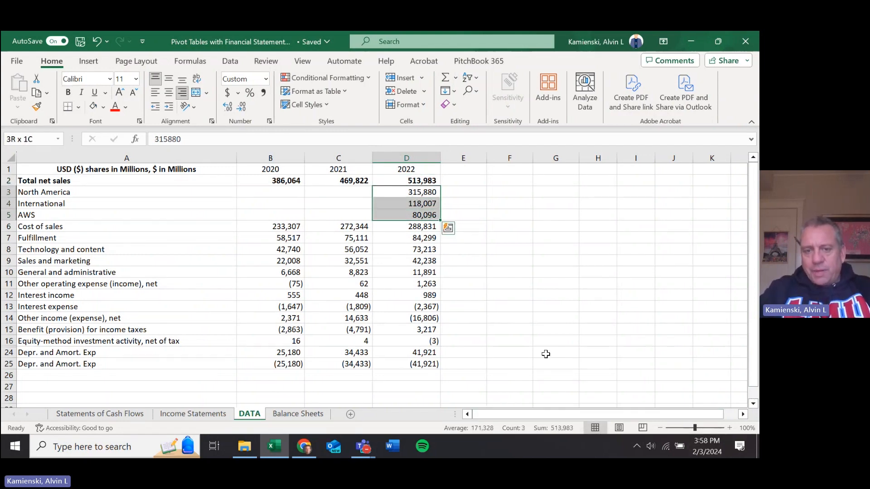
pyautogui.click(425, 180)
# Enter North America's 2021 net sales of 279833 from the annual report into cell C3.
pyautogui.press('Down')
pyautogui.press('Left')
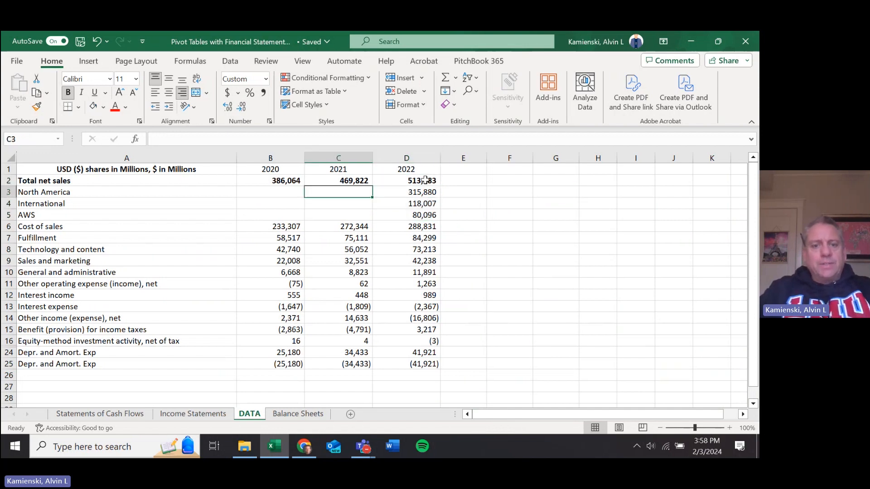
pyautogui.hotkey('alt', 'Tab')
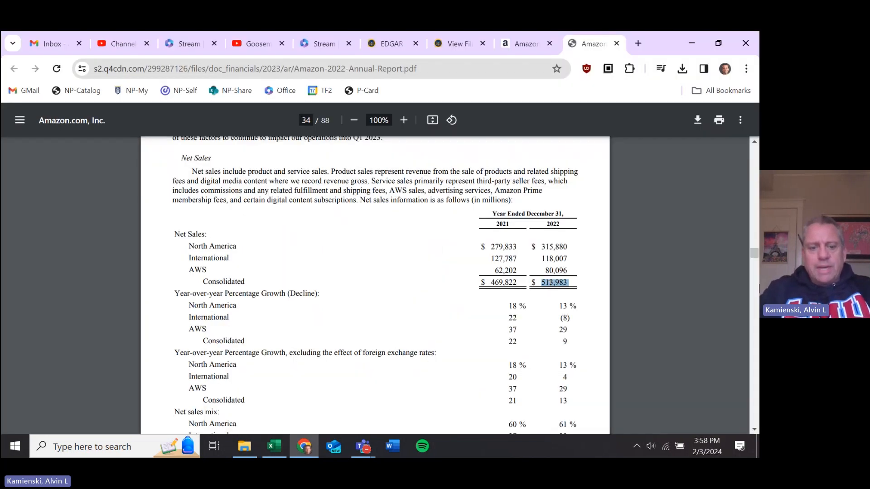
pyautogui.hotkey('alt', 'Tab')
pyautogui.write('279,8')
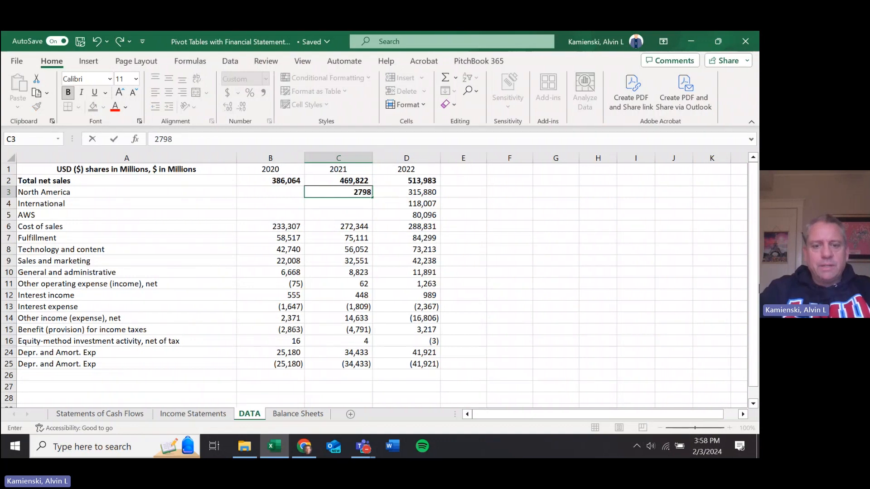
pyautogui.write('33')
pyautogui.press('Return')
# Enter 2021 net sales of 127787 for International and 62200 for AWS, consulting the annual report.
pyautogui.hotkey('alt', 'Tab')
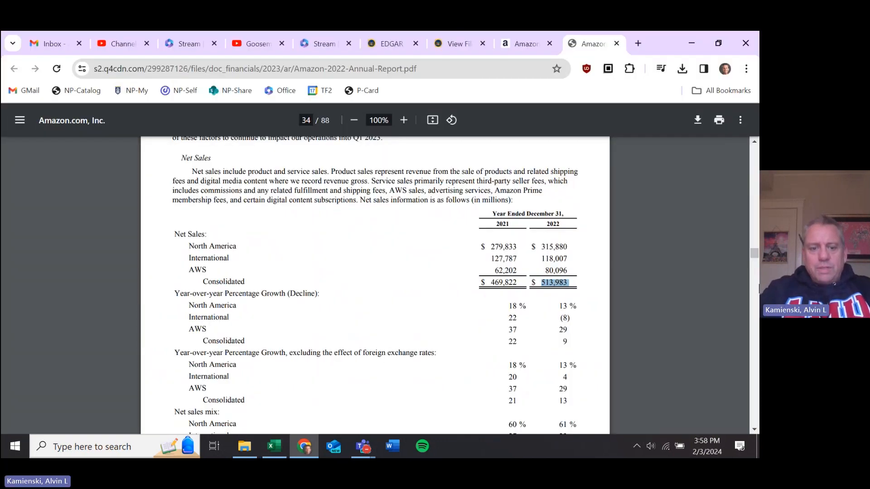
pyautogui.hotkey('alt', 'Tab')
pyautogui.write('127,787')
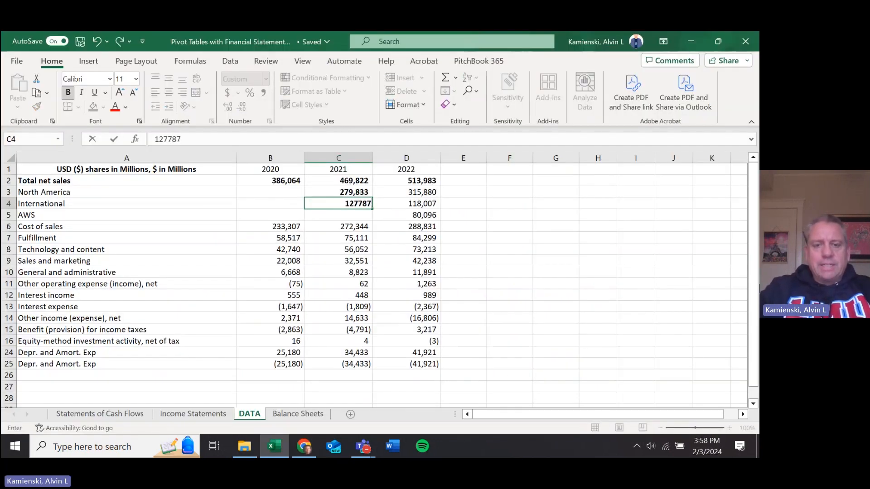
pyautogui.press('Return')
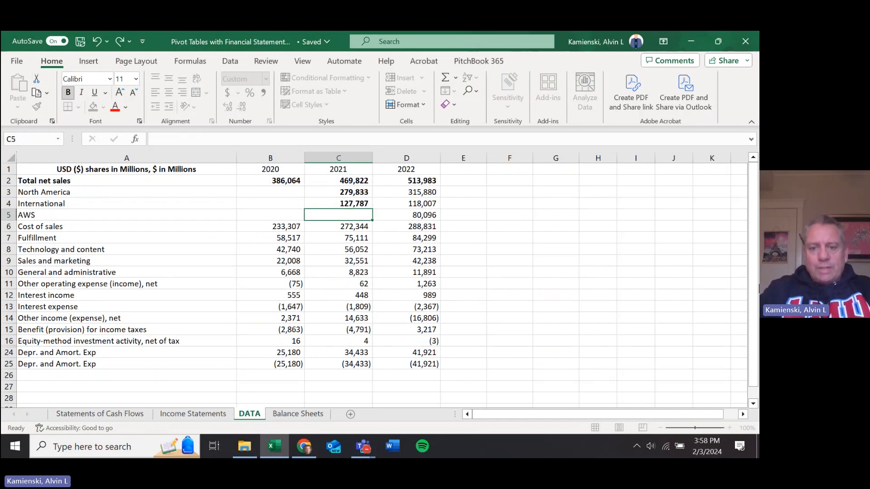
pyautogui.hotkey('alt', 'Tab')
pyautogui.hotkey('alt', 'Tab')
pyautogui.write('6')
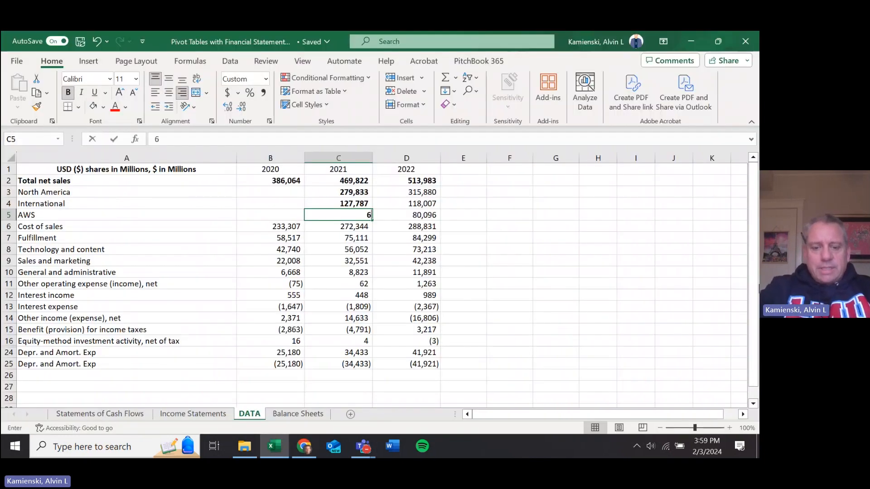
pyautogui.write('2200')
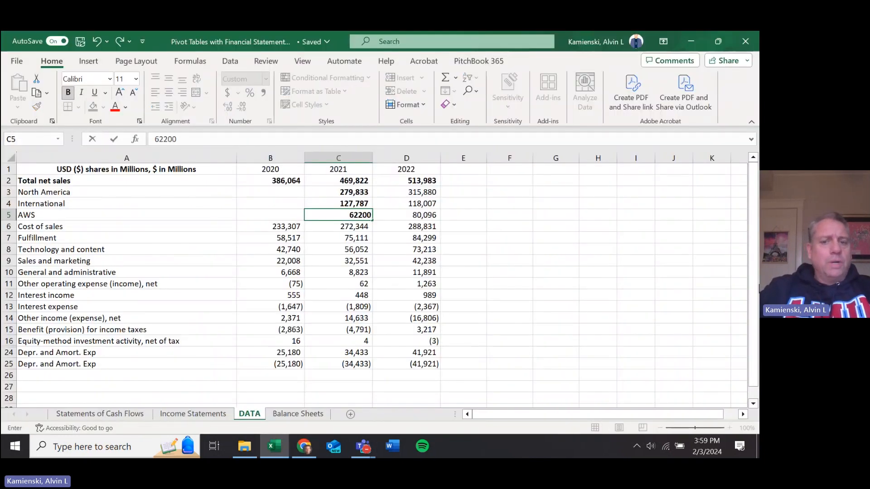
pyautogui.press('Return')
# Check the sum of the three 2021 segment figures against 2021 Total net sales.
pyautogui.press('Up')
pyautogui.hotkey('shift', 'Up')
pyautogui.hotkey('shift', 'Up')
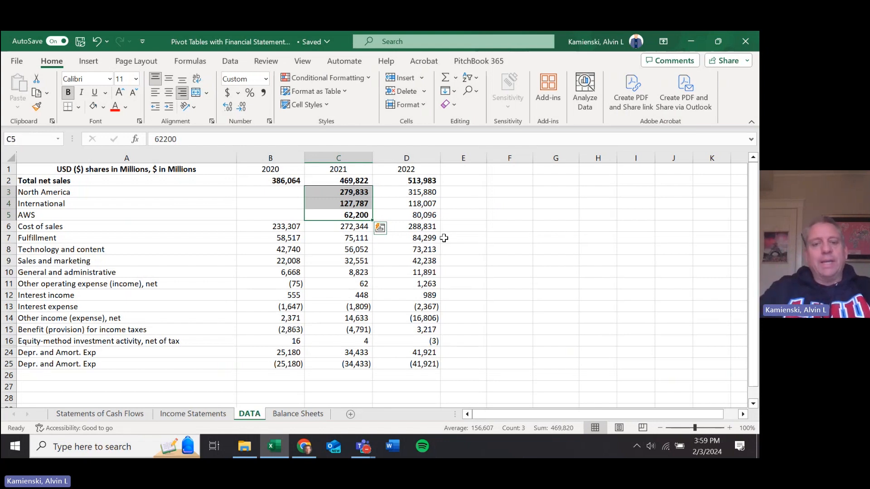
# Recheck the annual report and correct the 2021 AWS net sales figure in Excel to 62202.
pyautogui.press('Down')
pyautogui.press('Up')
pyautogui.hotkey('alt', 'Tab')
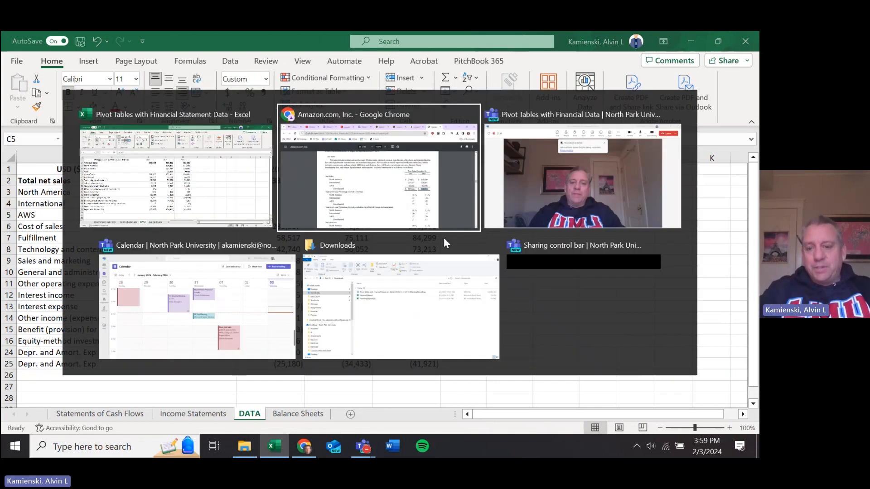
pyautogui.hotkey('alt', 'Tab')
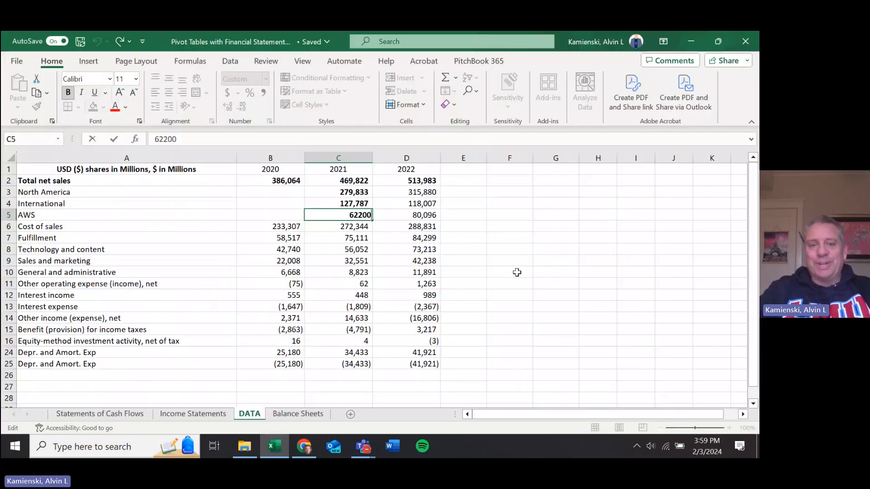
pyautogui.press('BackSpace')
pyautogui.write('2')
pyautogui.press('Return')
# Remove bold formatting from the three 2021 segment sales figures.
pyautogui.press('Up')
pyautogui.hotkey('shift', 'Up')
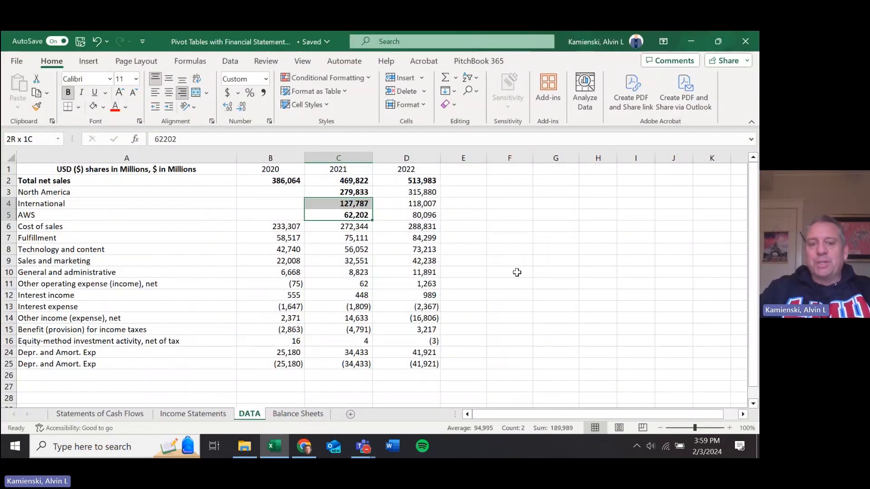
pyautogui.hotkey('shift', 'Up')
pyautogui.hotkey('ctrl', 'b')
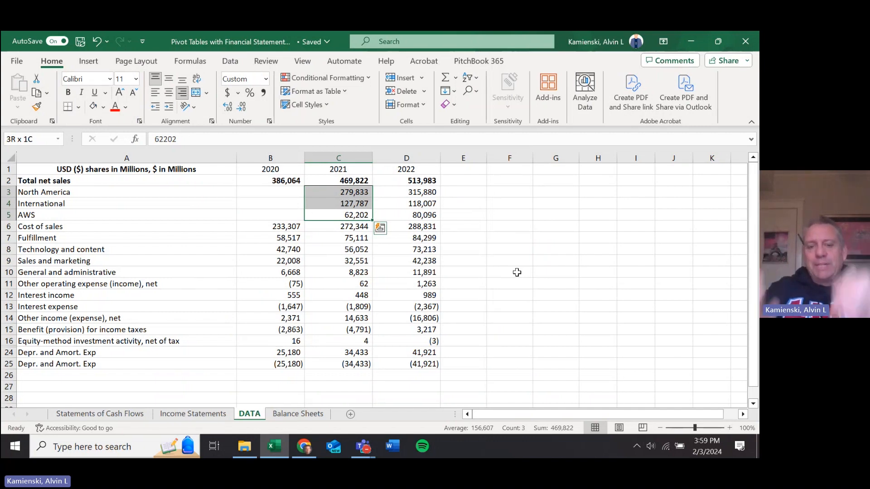
pyautogui.press('Left')
pyautogui.press('Up')
pyautogui.press('Up')
pyautogui.press('Up')
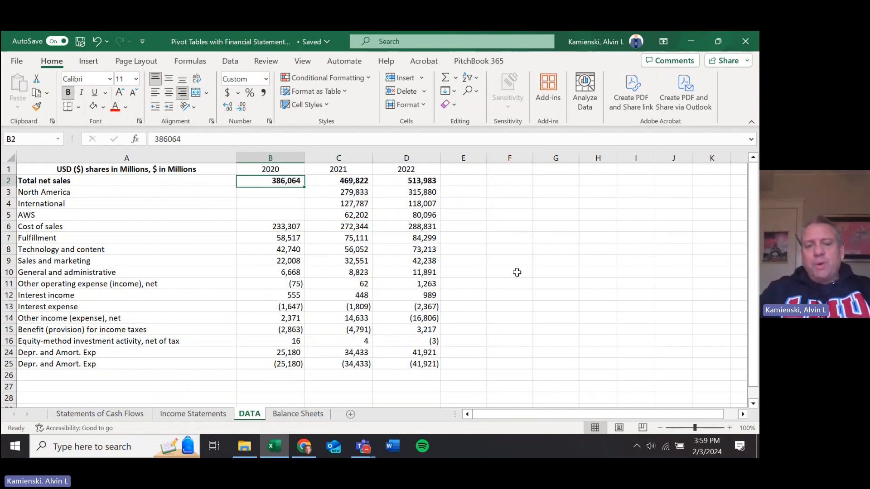
pyautogui.press('Down')
pyautogui.press('Up')
pyautogui.press('Down')
pyautogui.press('Up')
pyautogui.press('Right')
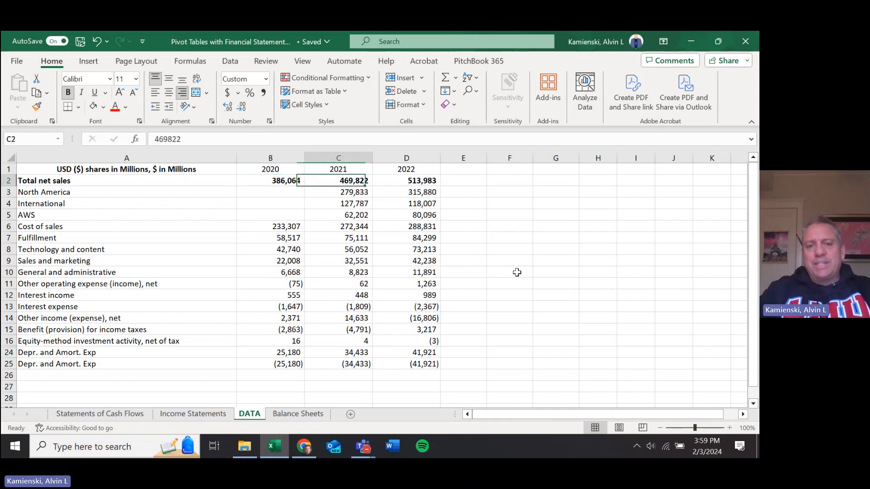
pyautogui.press('Left')
pyautogui.press('Right')
pyautogui.press('Left')
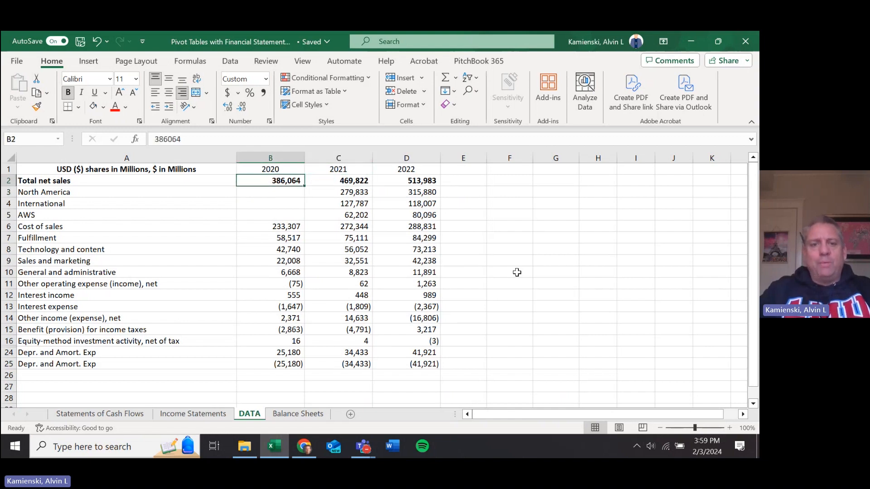
# Switch to Chrome, open Amazon's 2021 annual report from the investor relations page, and go to page 33.
pyautogui.hotkey('alt', 'Tab')
pyautogui.hotkey('ctrl', 'shift', 'Tab')
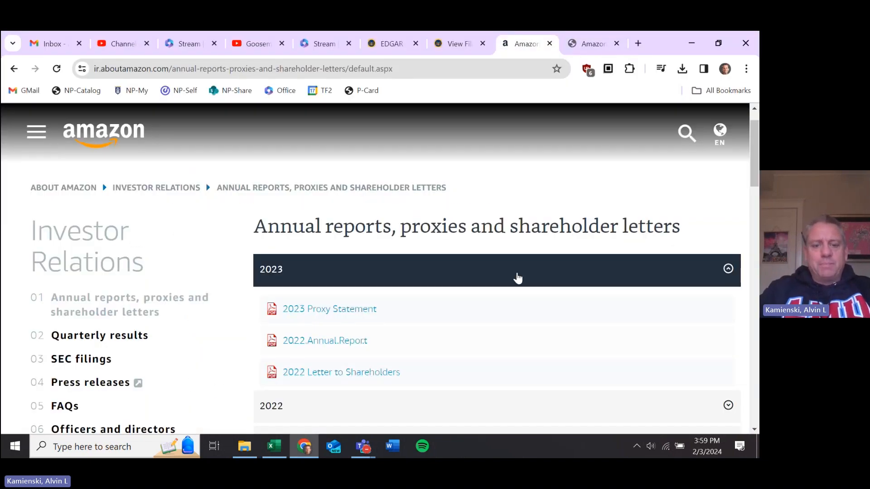
pyautogui.scroll(-2, 517, 278)
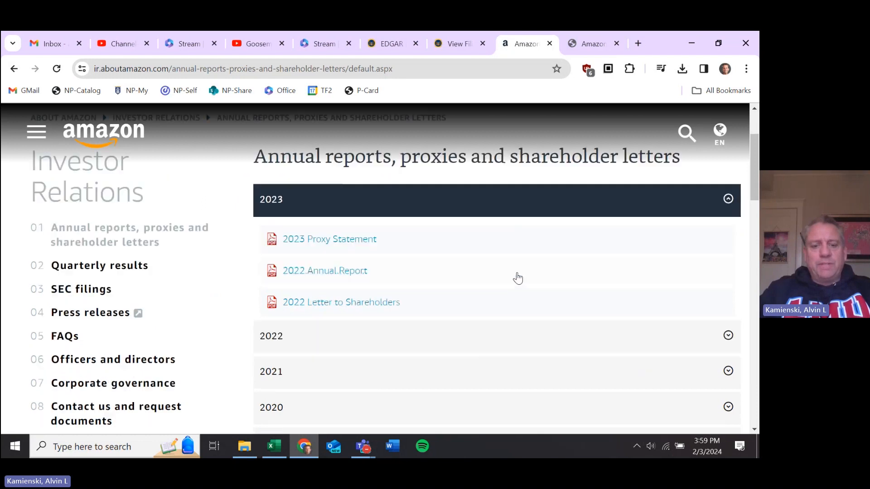
pyautogui.click(325, 352)
pyautogui.click(313, 301)
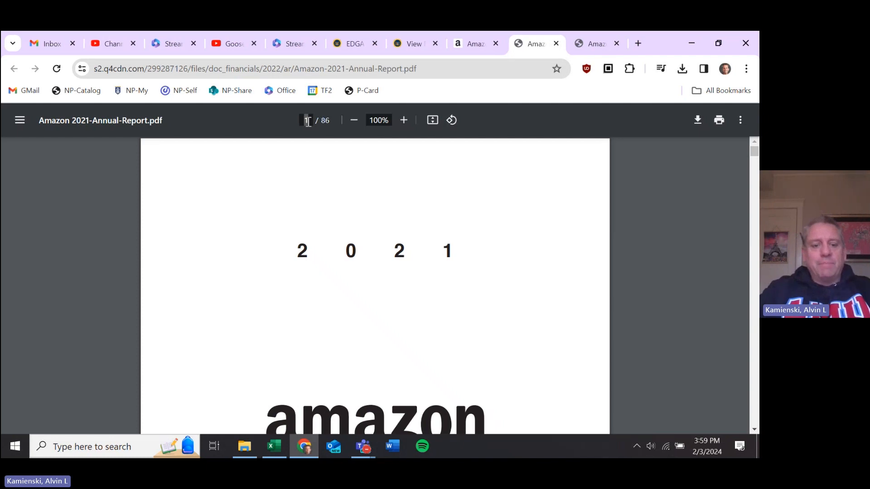
pyautogui.click(307, 121)
pyautogui.write('33')
pyautogui.press('Return')
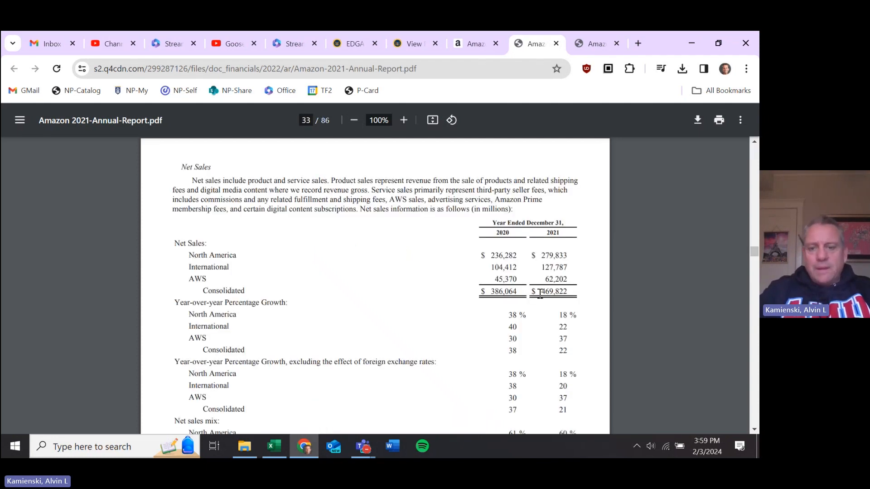
# Compare the 2021 consolidated net sales in the annual report with the Total net sales row in the Excel workbook.
pyautogui.moveTo(541, 292); pyautogui.dragTo(578, 298)
pyautogui.hotkey('alt', 'Tab')
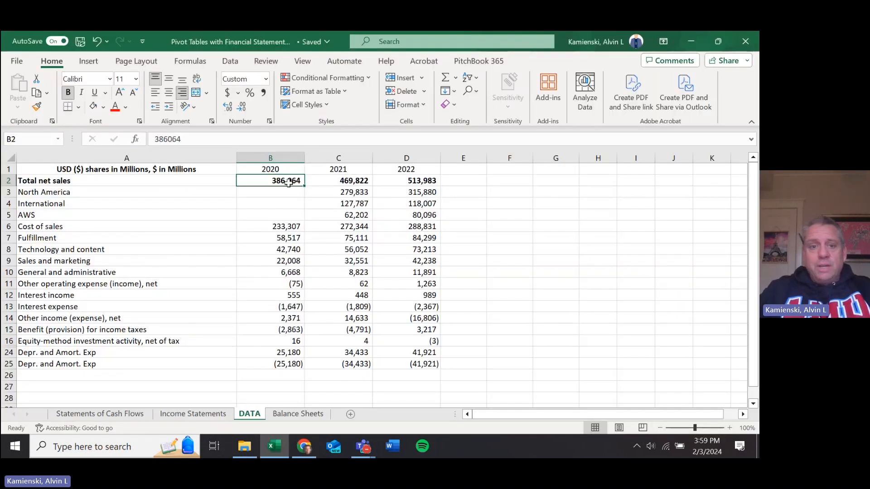
pyautogui.hotkey('alt', 'Tab')
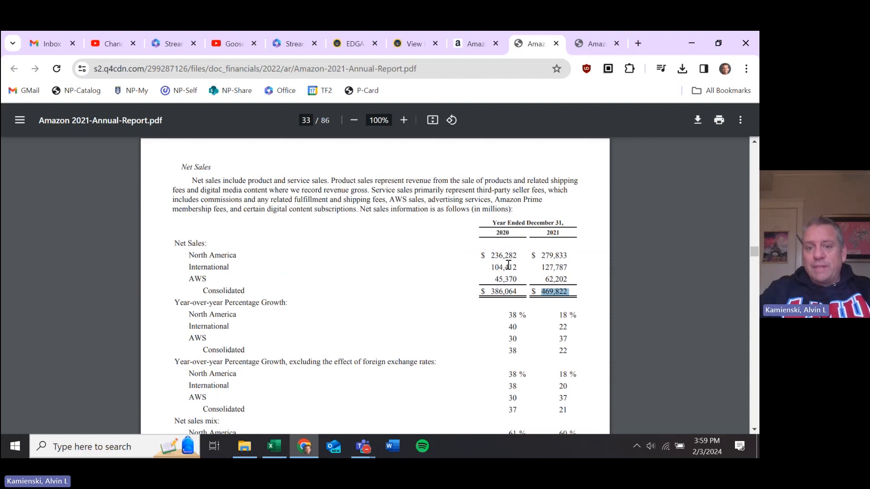
# Enter the 2020 North America net sales of 236282 from the annual report in cell B2 of the Excel DATA sheet.
pyautogui.hotkey('alt', 'Tab')
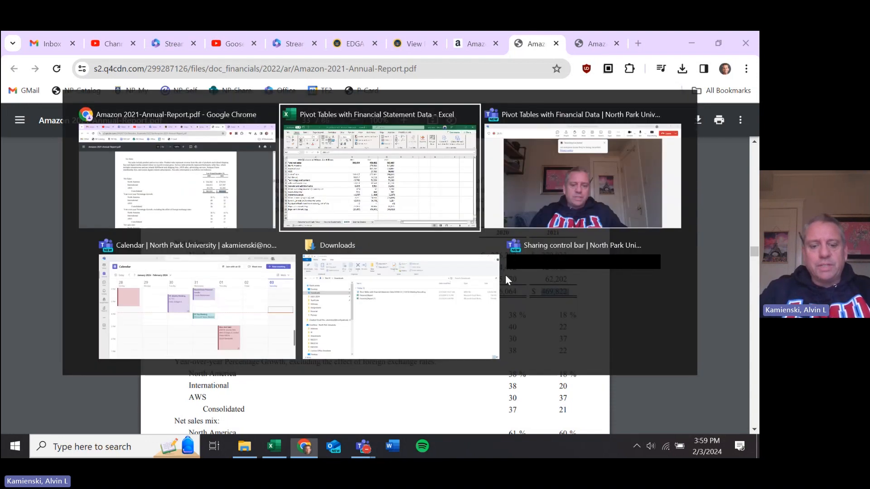
pyautogui.write('62')
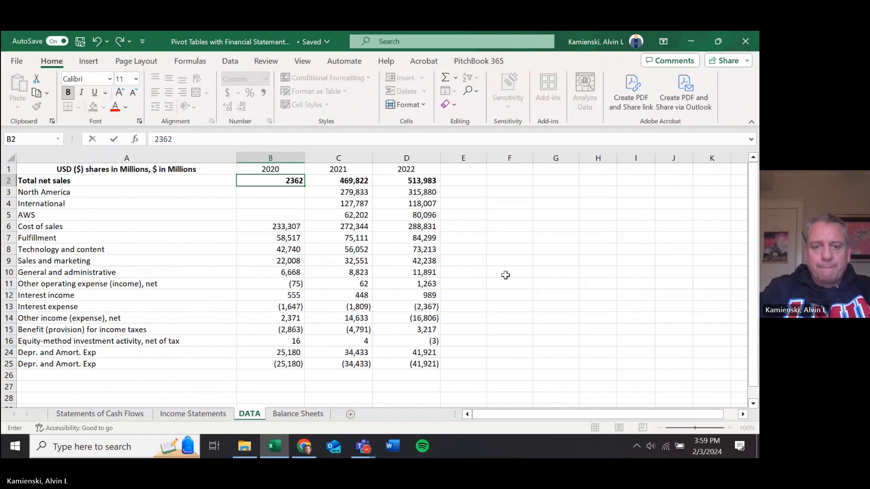
pyautogui.hotkey('alt', 'Tab')
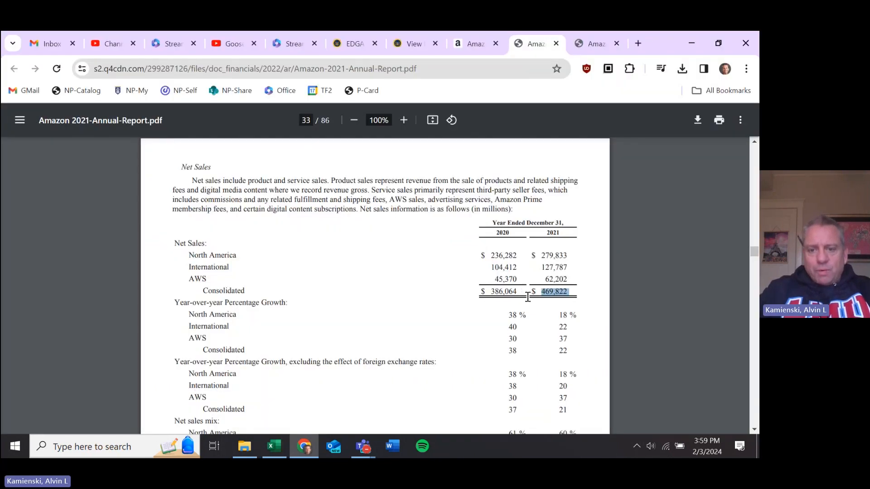
pyautogui.hotkey('alt', 'Tab')
pyautogui.write('82')
pyautogui.press('Return')
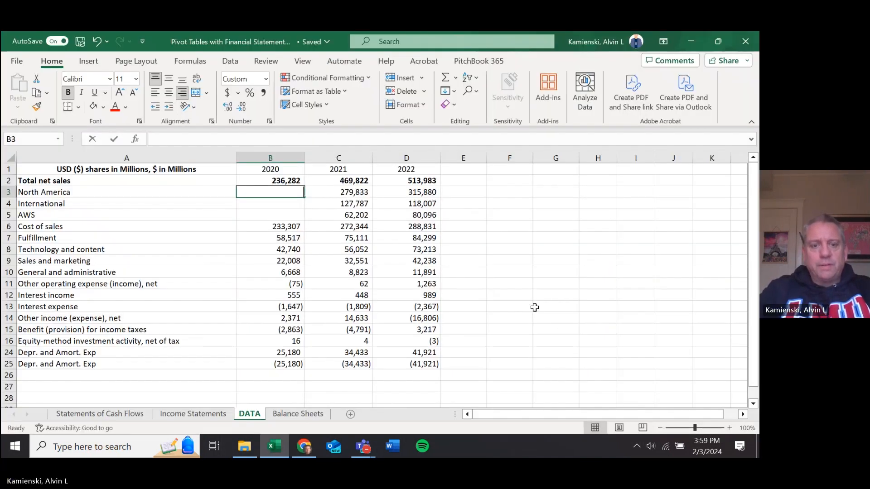
# Enter the other 2020 segment net sales from the annual report, 104412 in B3 and 45370 in B4.
pyautogui.write('104412')
pyautogui.press('Return')
pyautogui.hotkey('alt', 'Tab')
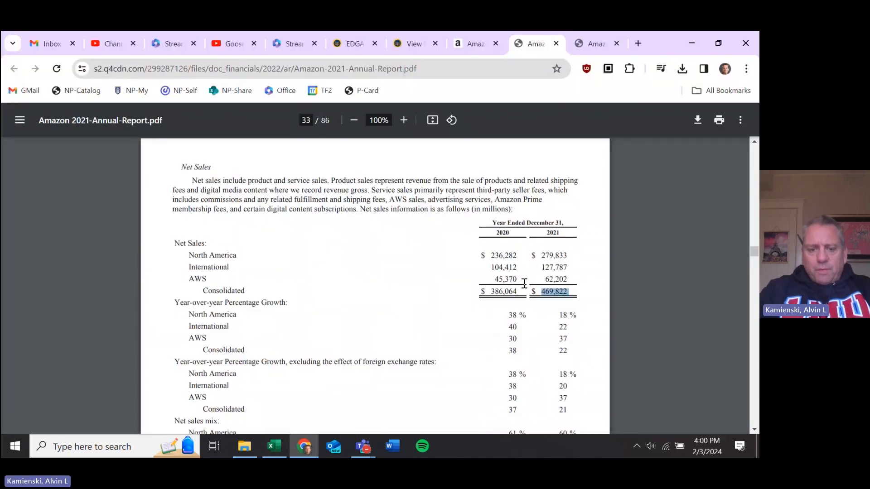
pyautogui.hotkey('alt', 'Tab')
pyautogui.write('45370')
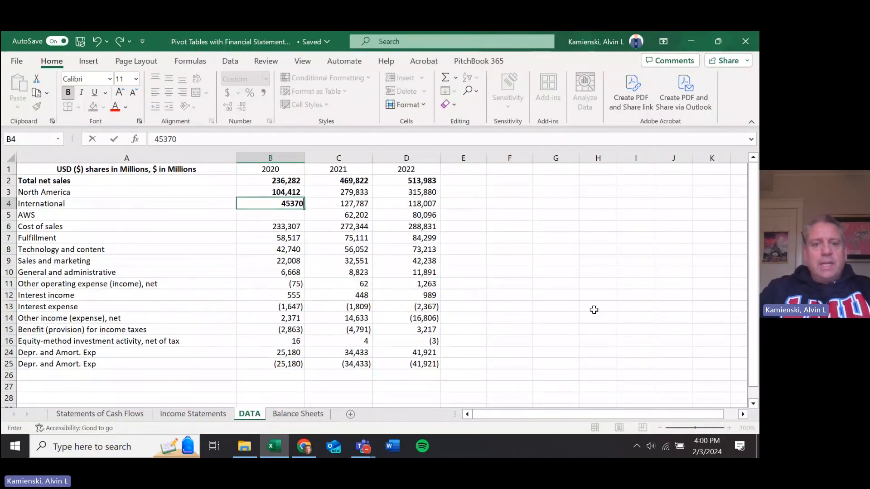
pyautogui.hotkey('ctrl', 'Return')
# Move the 2020 figure 45,370 from the International row down to the AWS row.
pyautogui.press('Up')
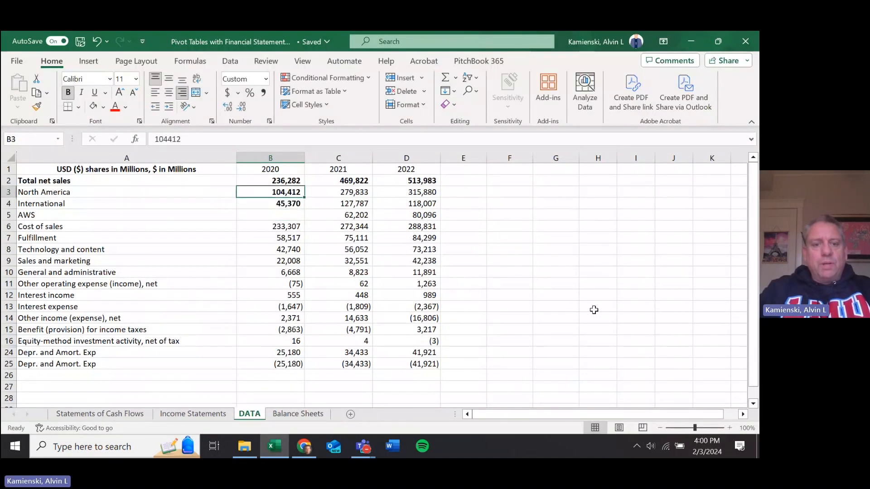
pyautogui.press('Up')
pyautogui.hotkey('shift', 'Down')
pyautogui.press('Down')
pyautogui.press('Down')
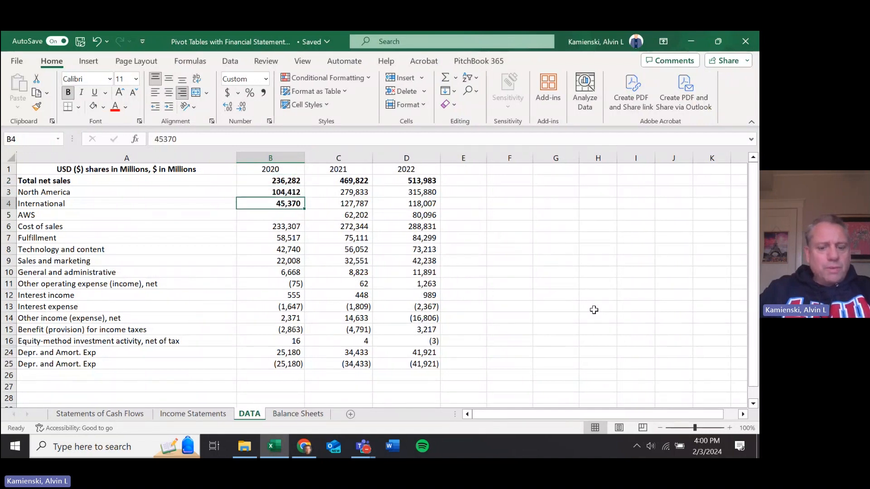
pyautogui.hotkey('ctrl', 'x')
pyautogui.press('Down')
pyautogui.hotkey('ctrl', 'v')
# Move the 2020 figures in B2:B3 down one row to line up with North America and International.
pyautogui.press('Up')
pyautogui.press('Up')
pyautogui.press('Up')
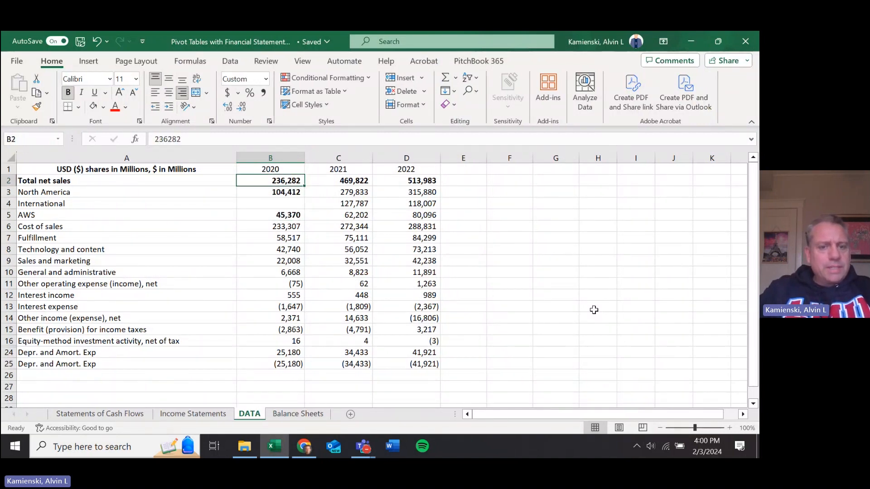
pyautogui.hotkey('shift', 'Down')
pyautogui.hotkey('ctrl', 'x')
pyautogui.press('Down')
pyautogui.hotkey('ctrl', 'v')
# Re-enter 2020 Total net sales as 386064 in cell B2, consulting the annual report.
pyautogui.press('Up')
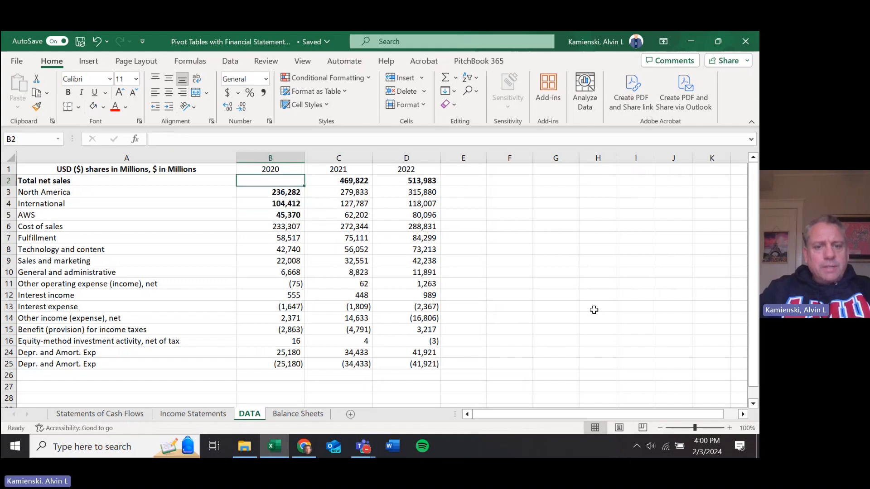
pyautogui.hotkey('alt', 'Tab')
pyautogui.hotkey('alt', 'Tab')
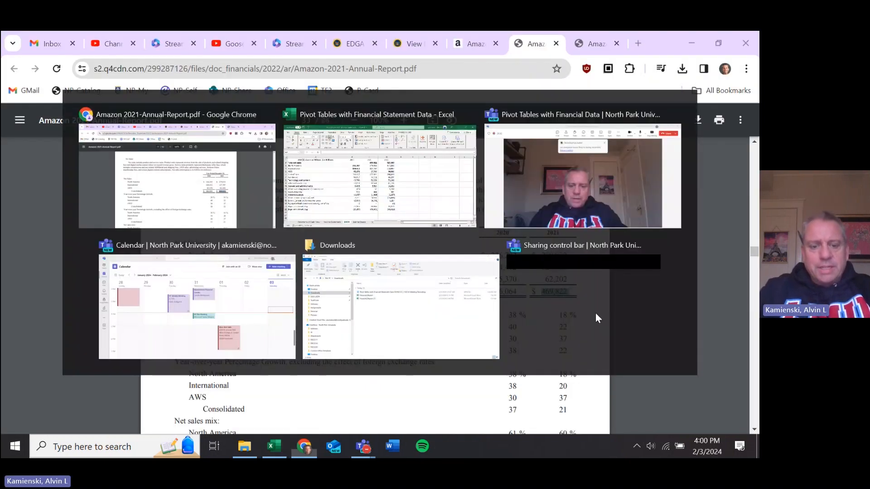
pyautogui.write('3')
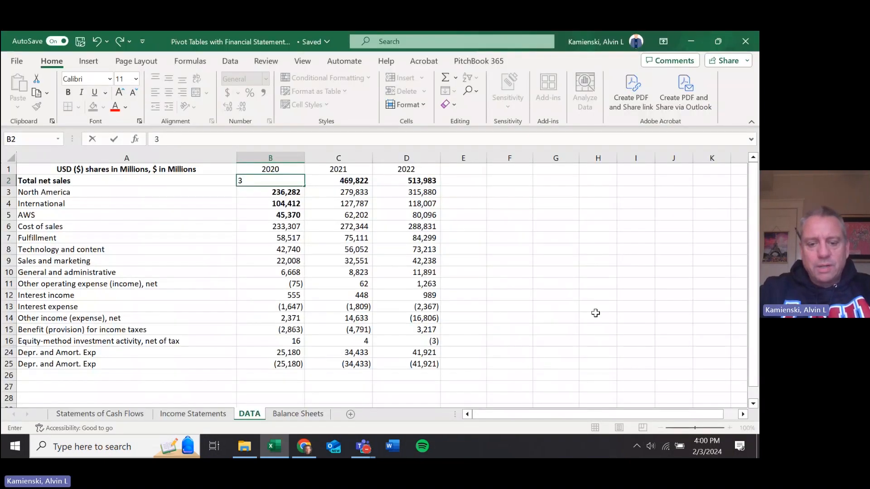
pyautogui.write('86')
pyautogui.press('BackSpace')
pyautogui.write('6')
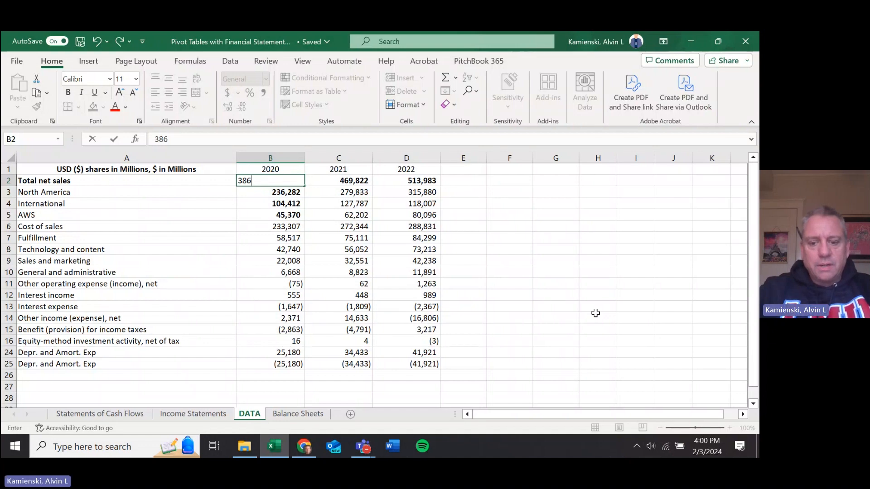
pyautogui.write('064')
pyautogui.press('Return')
# Check the sum of the three 2020 segment sales figures and remove their bold formatting.
pyautogui.hotkey('shift', 'Down')
pyautogui.hotkey('shift', 'Down')
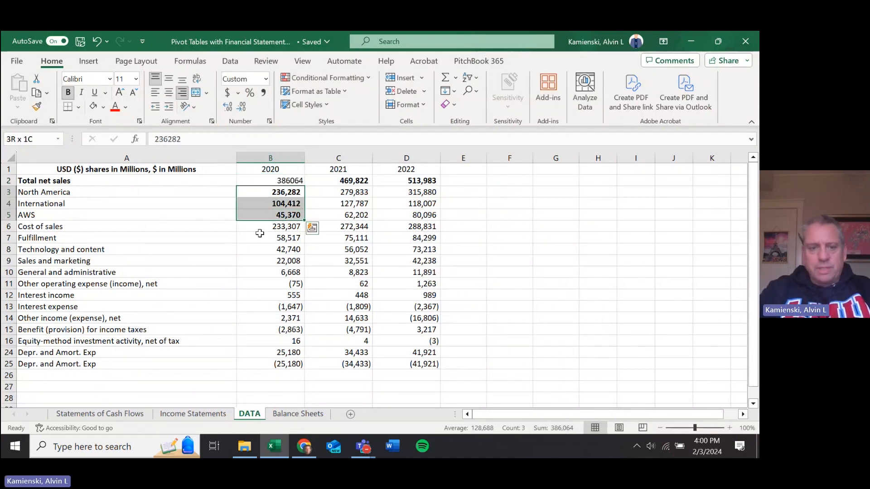
pyautogui.press('Up')
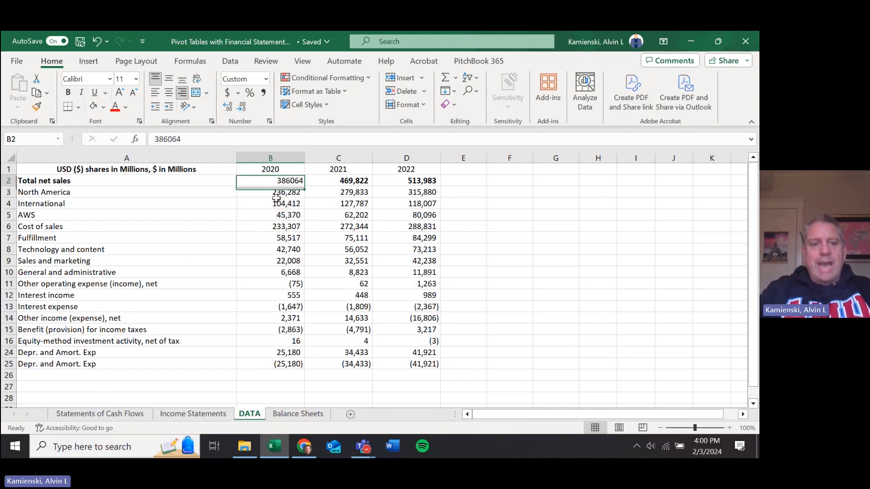
# Delete the Total net sales row from the DATA sheet.
pyautogui.press('Right')
pyautogui.press('Right')
pyautogui.press('Left')
pyautogui.press('Right')
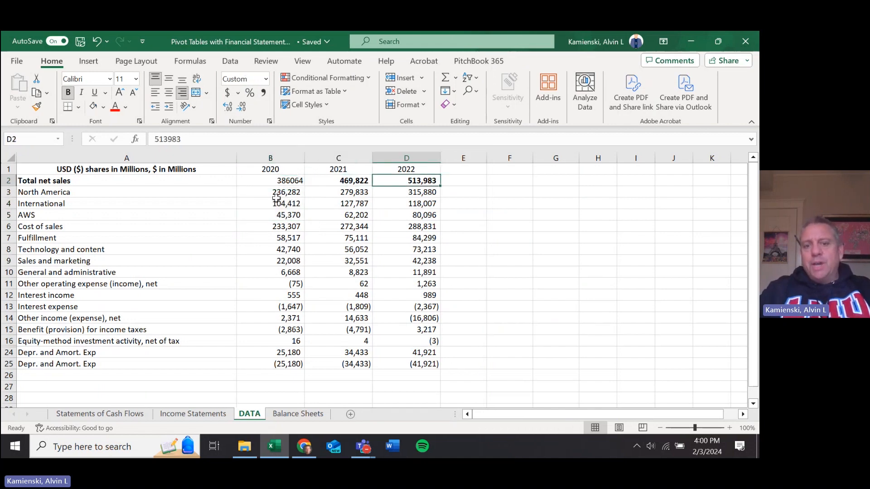
pyautogui.hotkey('shift', 'Left')
pyautogui.hotkey('shift', 'Left')
pyautogui.hotkey('shift', 'Left')
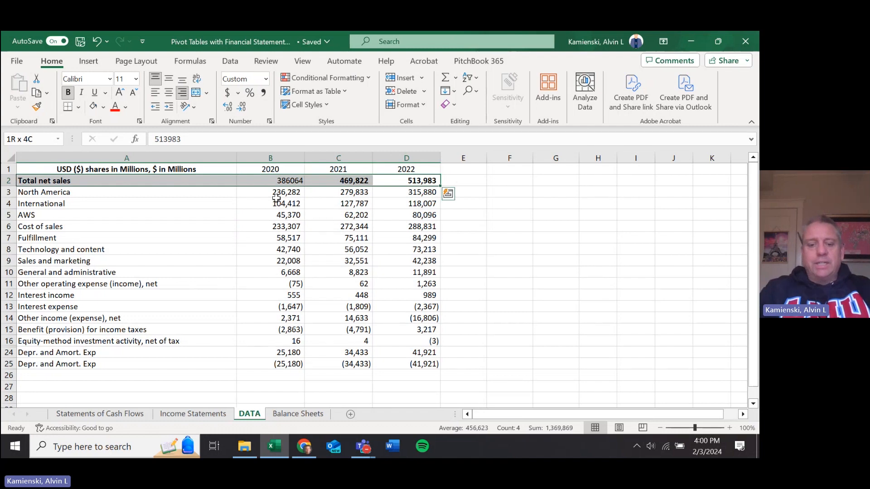
pyautogui.hotkey('alt', 'h')
pyautogui.press('d')
pyautogui.press('r')
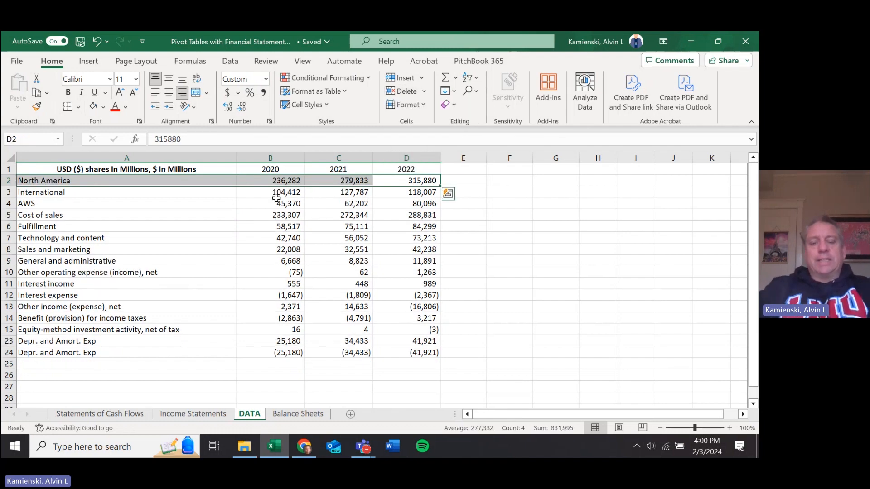
pyautogui.press('Left')
pyautogui.press('Left')
pyautogui.press('Left')
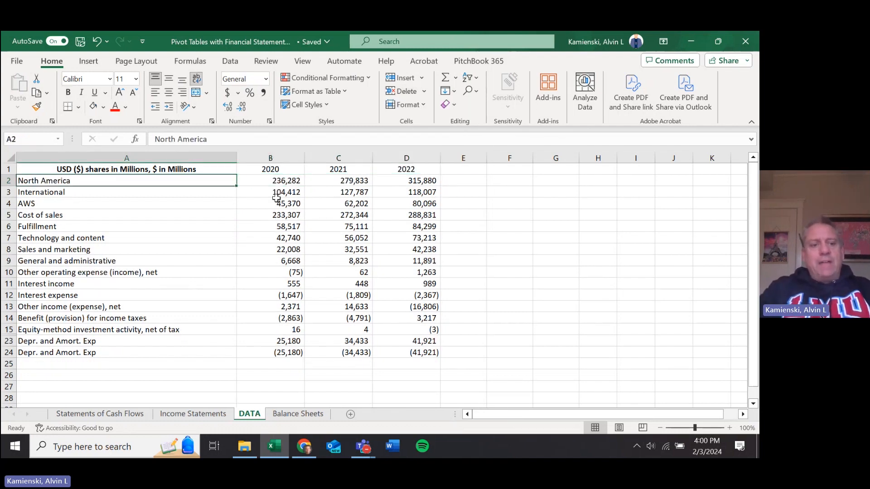
pyautogui.hotkey('shift', 'Down')
pyautogui.hotkey('shift', 'Down')
pyautogui.hotkey('shift', 'Up')
pyautogui.hotkey('shift', 'Up')
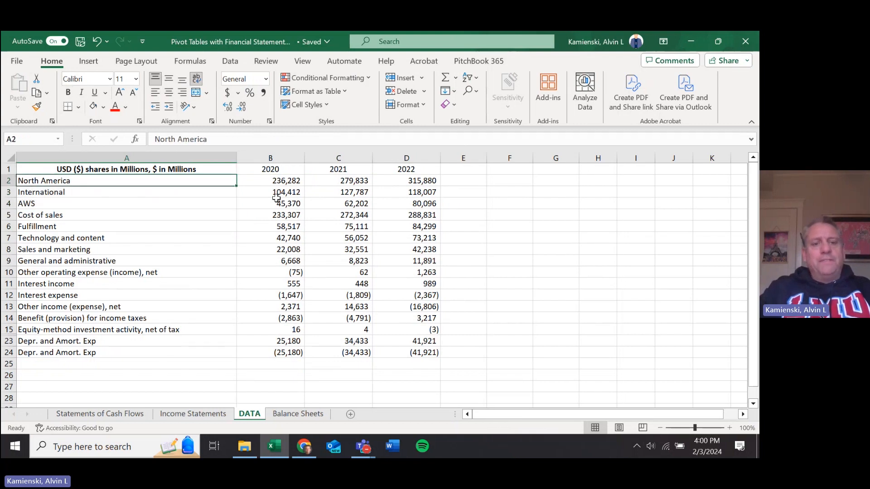
pyautogui.hotkey('shift', 'Down')
pyautogui.hotkey('shift', 'Down')
pyautogui.hotkey('shift', 'Down')
pyautogui.hotkey('shift', 'Down')
pyautogui.hotkey('shift', 'Down')
pyautogui.hotkey('shift', 'Down')
pyautogui.hotkey('shift', 'Down')
pyautogui.hotkey('shift', 'Down')
pyautogui.hotkey('shift', 'Down')
pyautogui.hotkey('shift', 'Down')
pyautogui.hotkey('shift', 'Down')
pyautogui.hotkey('shift', 'Down')
pyautogui.hotkey('shift', 'Down')
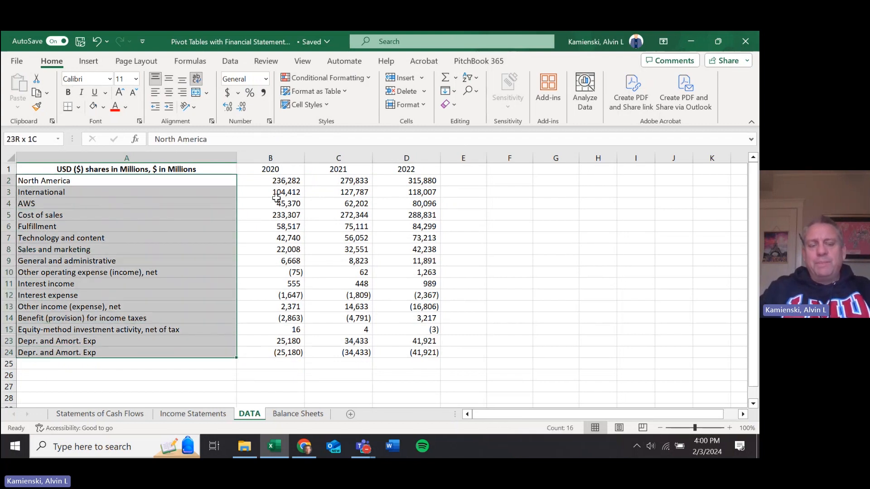
pyautogui.press('Up')
pyautogui.press('Down')
pyautogui.press('Down')
pyautogui.press('Up')
pyautogui.press('Down')
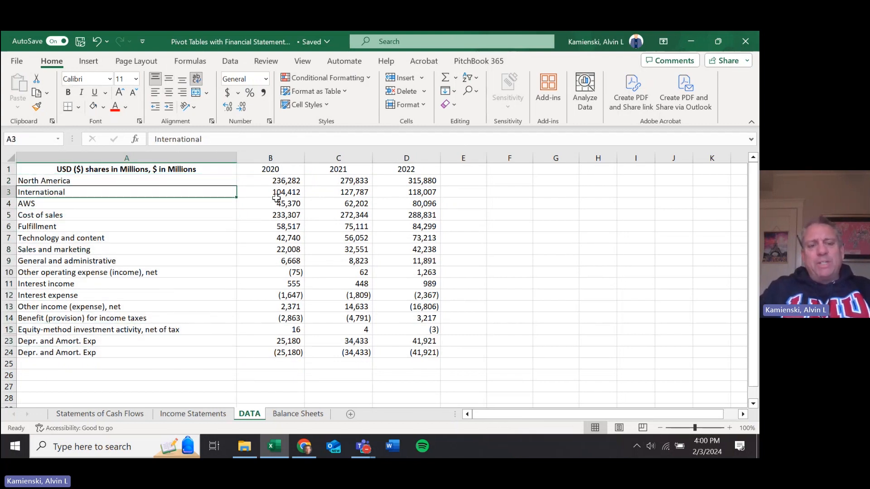
pyautogui.press('Up')
pyautogui.press('Down')
pyautogui.press('Down')
pyautogui.press('Up')
pyautogui.press('Up')
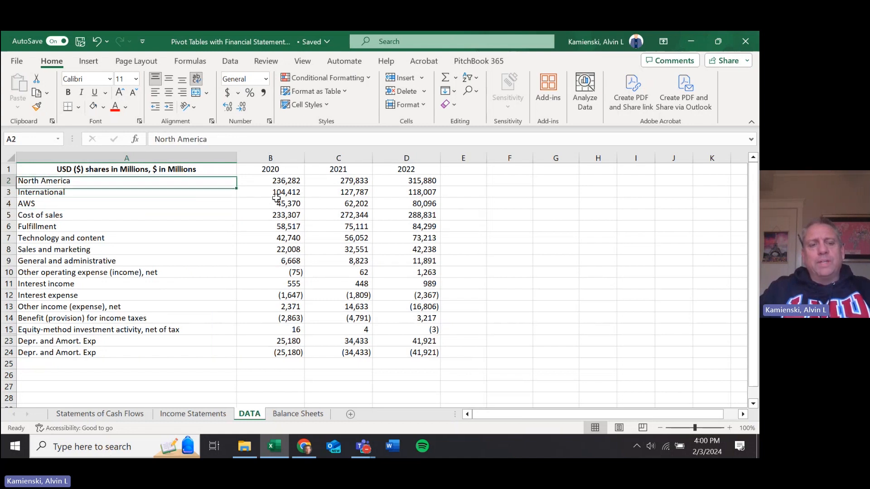
# Replace the header text in cell A1 with "Accounts".
pyautogui.press('Up')
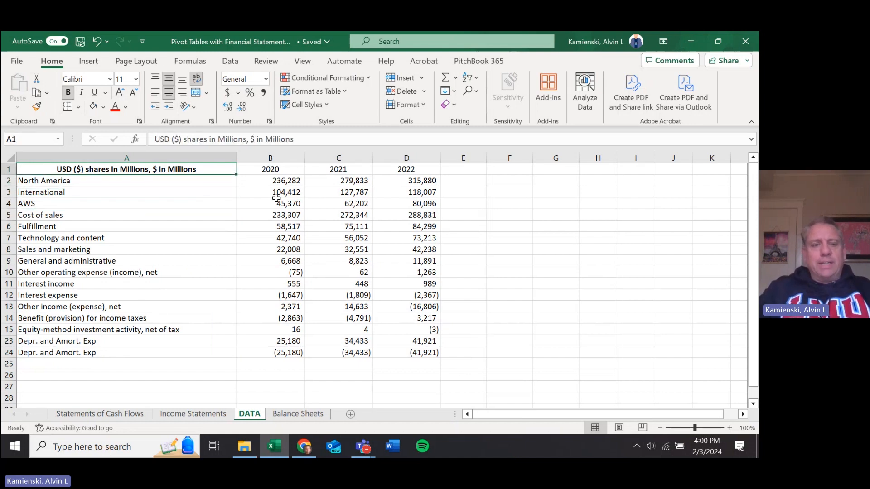
pyautogui.write('Accounts')
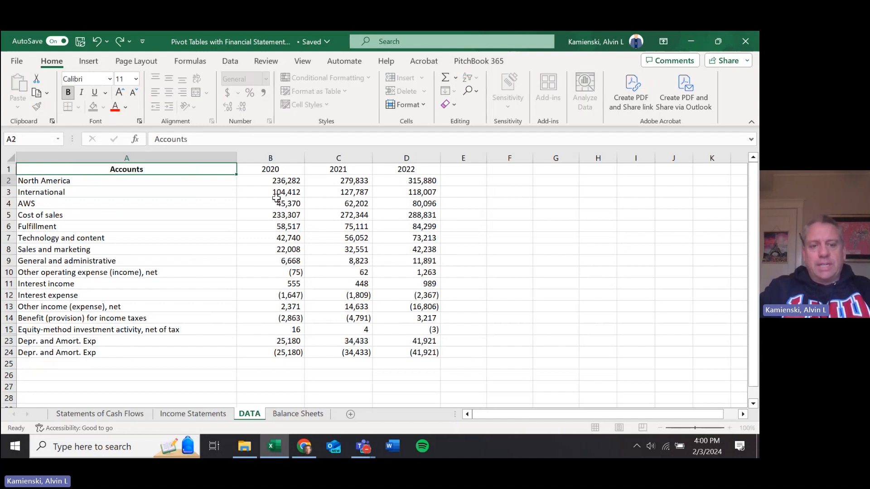
pyautogui.press('Return')
pyautogui.press('Up')
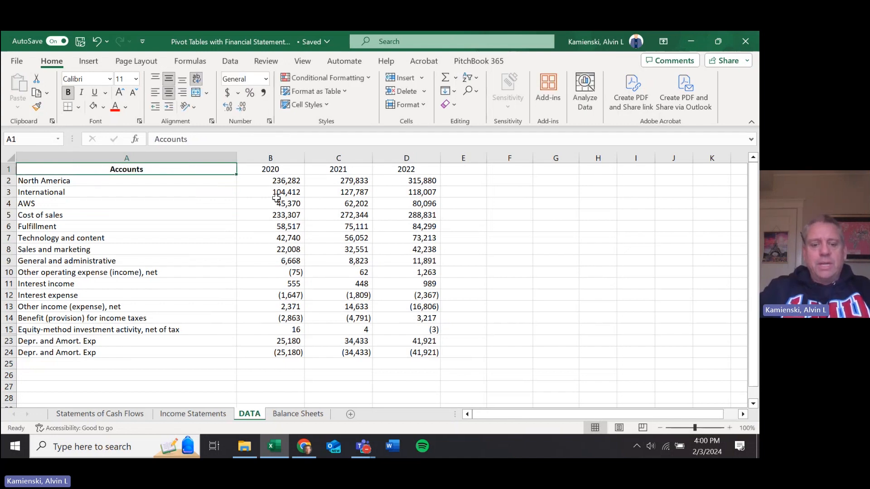
# Insert a new column before the Accounts column and enter "Account Groups" as its header in A1.
pyautogui.hotkey('alt', 'h')
pyautogui.write('icAccount Groups')
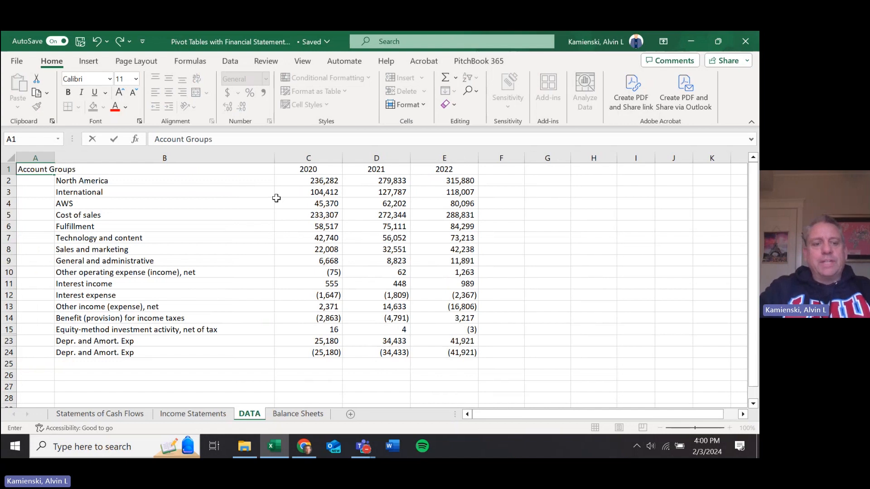
pyautogui.press('Return')
pyautogui.press('Up')
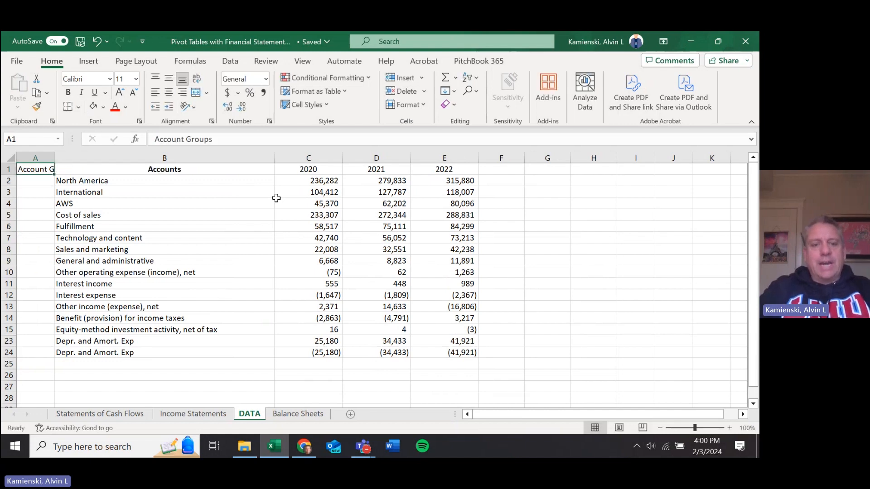
# Set the width of the Accounts column (column B) to 30.
pyautogui.press('Right')
pyautogui.hotkey('ctrl', 'shift', 'Down')
pyautogui.press('alt')
pyautogui.write('how')
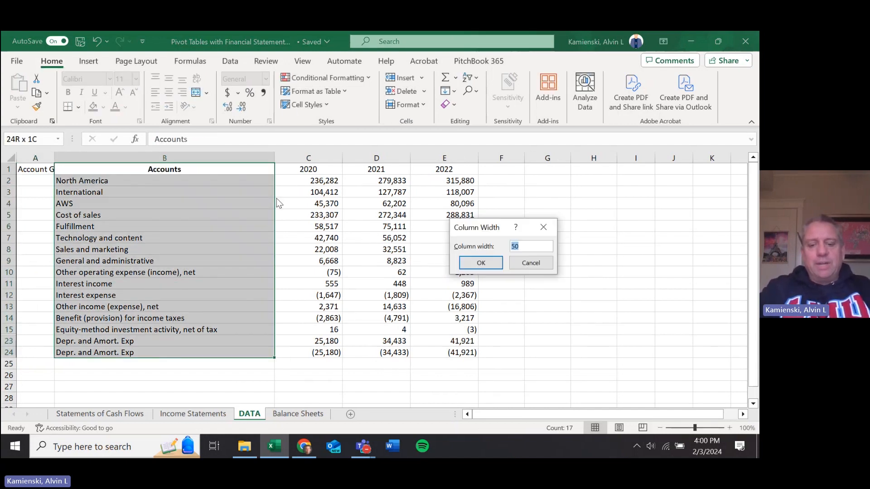
pyautogui.write('30')
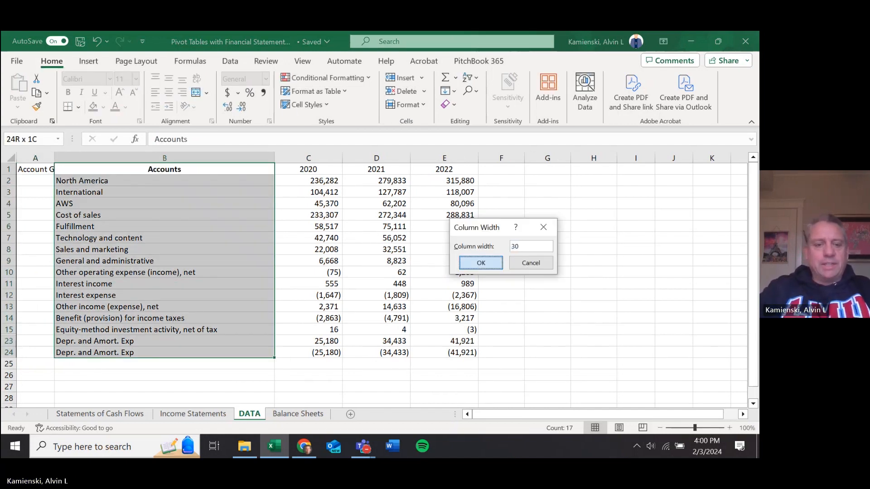
pyautogui.press('Return')
# Set the width of the Account Groups column (column A) to 15.
pyautogui.press('Left')
pyautogui.hotkey('alt', 'h')
pyautogui.write('ow')
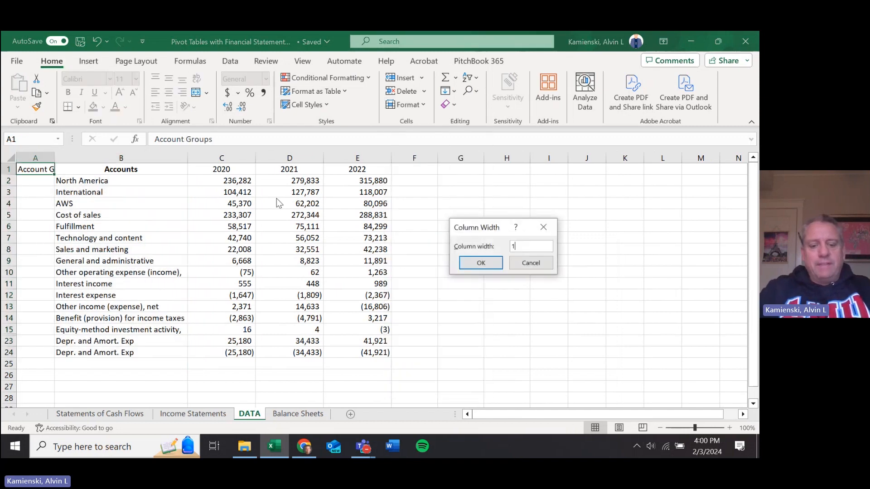
pyautogui.write('15')
pyautogui.press('Return')
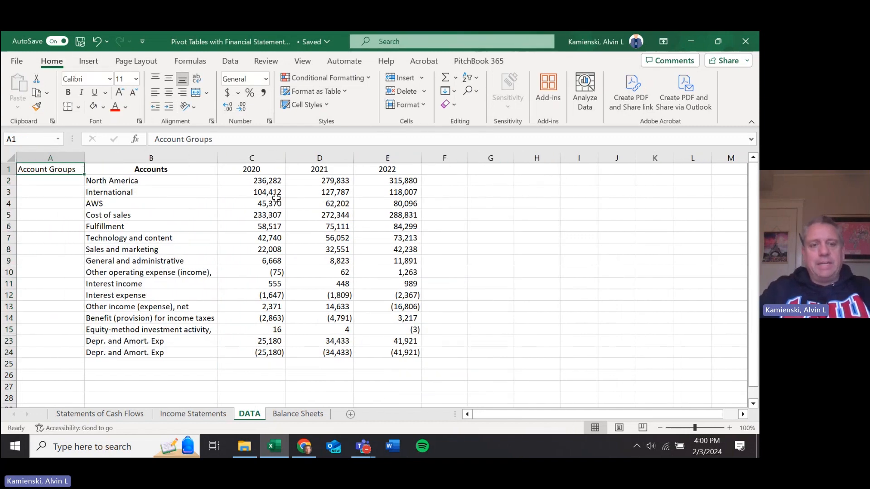
# Make the "Account Groups" header bold and left-align the "Accounts" header.
pyautogui.hotkey('ctrl', 'b')
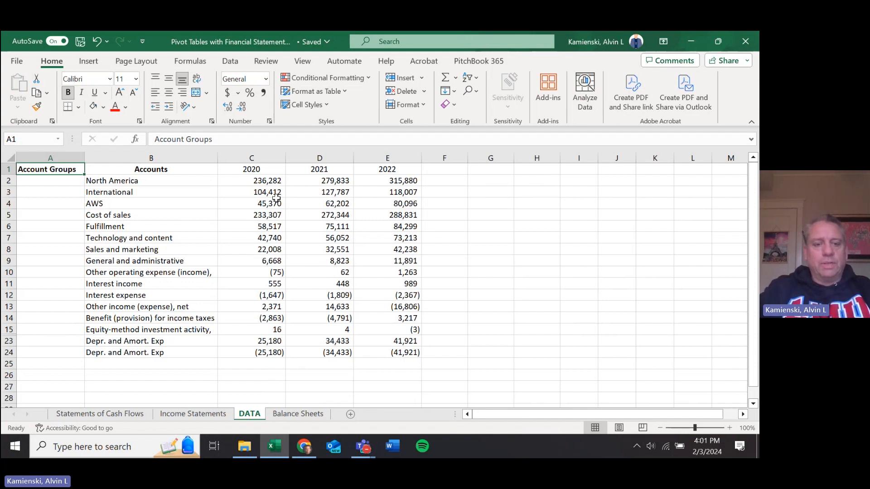
pyautogui.press('Right')
pyautogui.hotkey('alt', 'h')
pyautogui.press('a')
pyautogui.press('l')
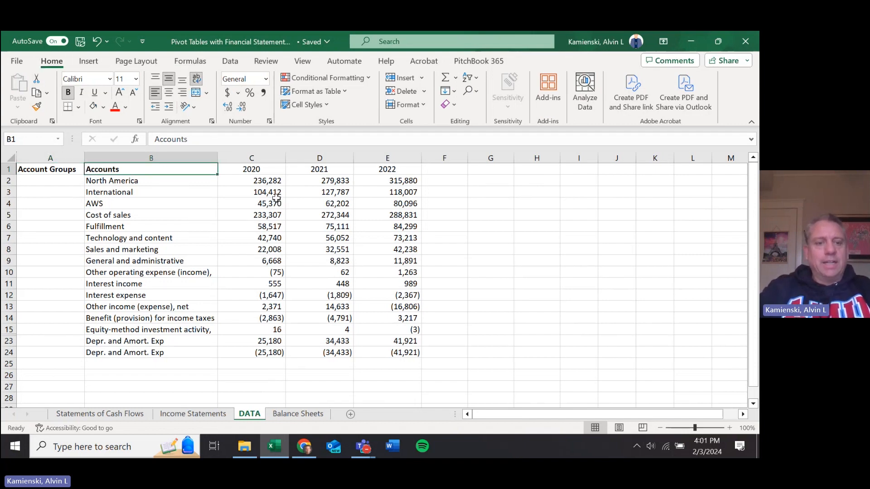
pyautogui.press('Left')
pyautogui.press('Right')
pyautogui.press('Right')
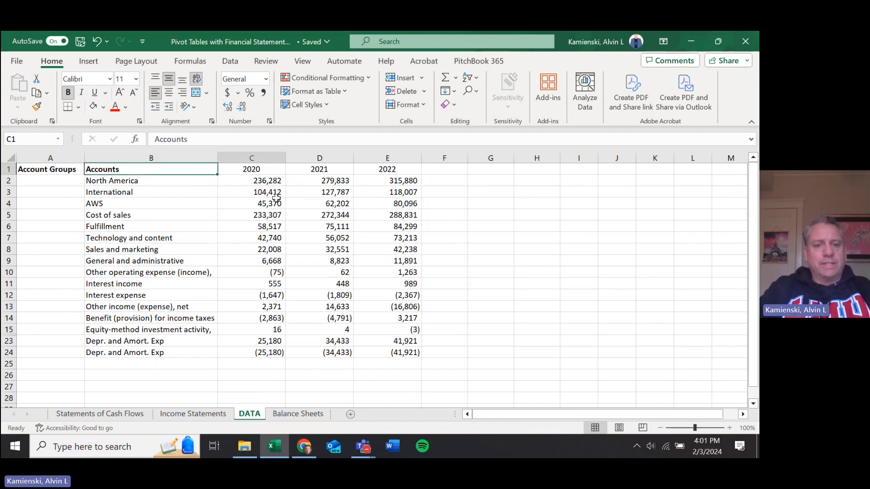
# Enter REVENUES in cell A2 and fill it down to A4 for North America, International and AWS.
pyautogui.press('Left')
pyautogui.press('Left')
pyautogui.press('Down')
pyautogui.write('REVENUE')
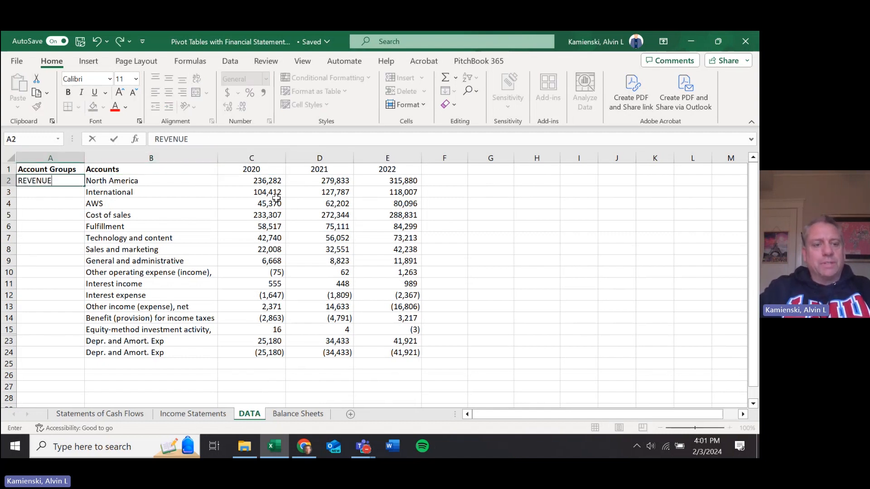
pyautogui.write('S')
pyautogui.hotkey('ctrl', 'Return')
pyautogui.hotkey('shift', 'Down')
pyautogui.hotkey('shift', 'Down')
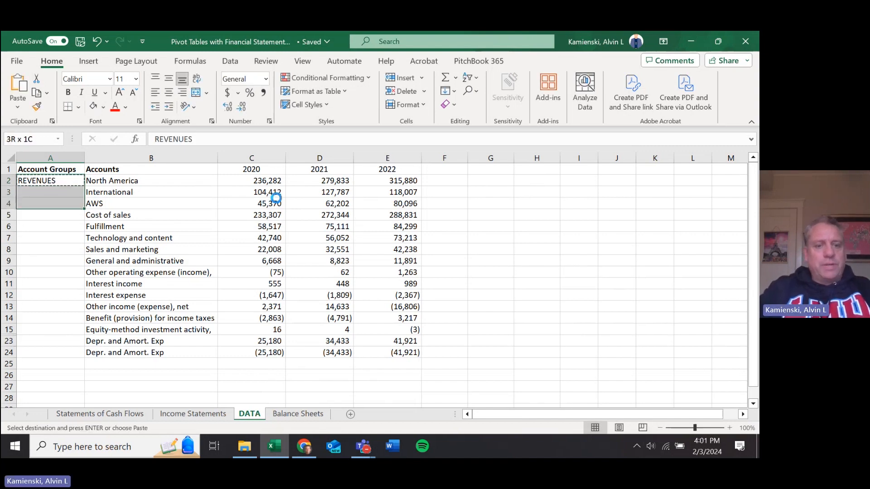
pyautogui.hotkey('ctrl', 'd')
# Enter COGS in cell A5 as the account group for Cost of sales.
pyautogui.press('Down')
pyautogui.press('Down')
pyautogui.press('Down')
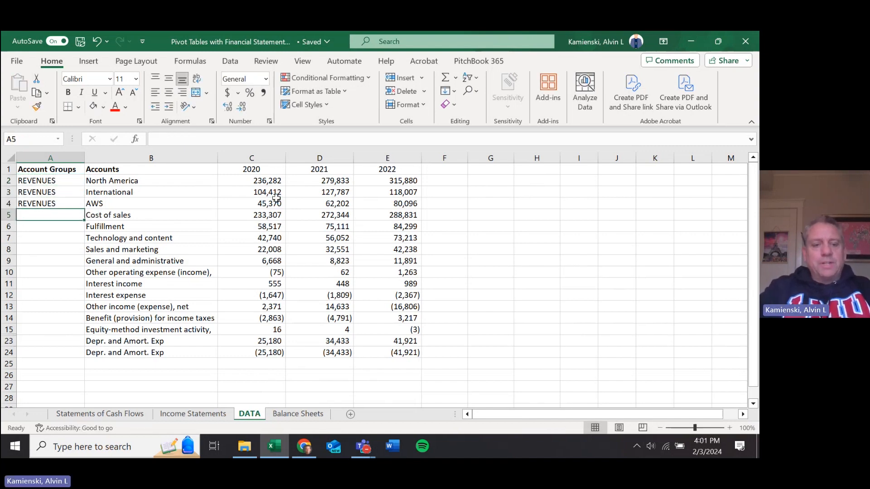
pyautogui.write('COGS')
pyautogui.hotkey('ctrl', 'Return')
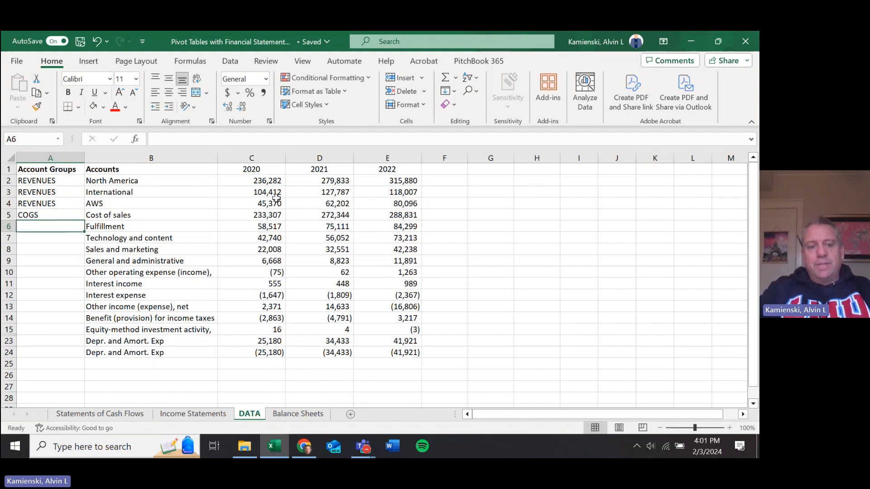
# Enter "OPERATING EXP." in cell A6 as the account group for Fulfillment.
pyautogui.press('Right')
pyautogui.press('Left')
pyautogui.press('Down')
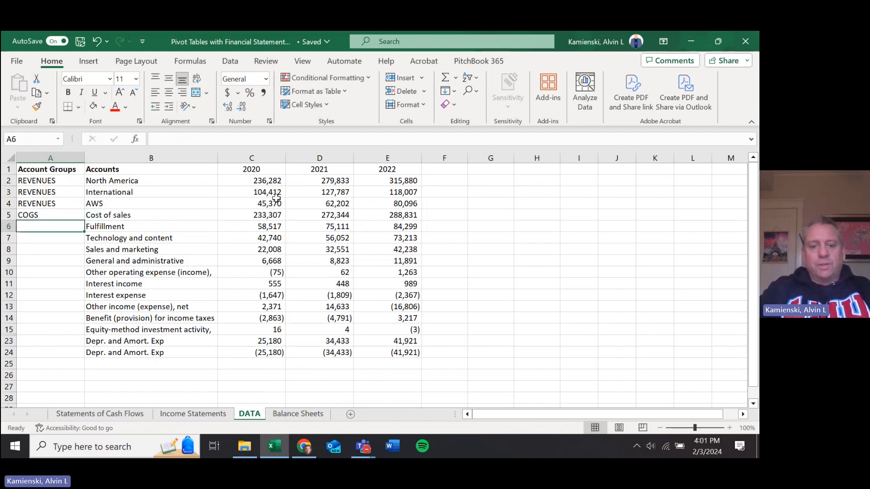
pyautogui.write('O')
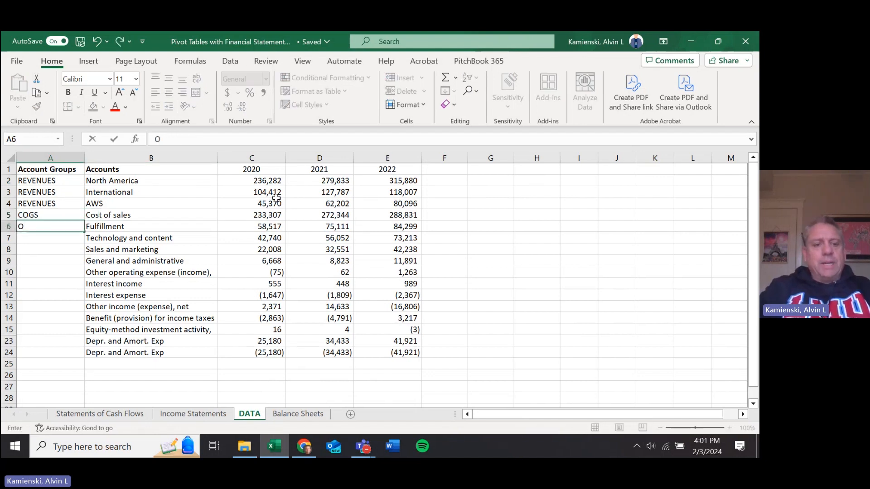
pyautogui.press('capslock')
pyautogui.write('PERATING EXP')
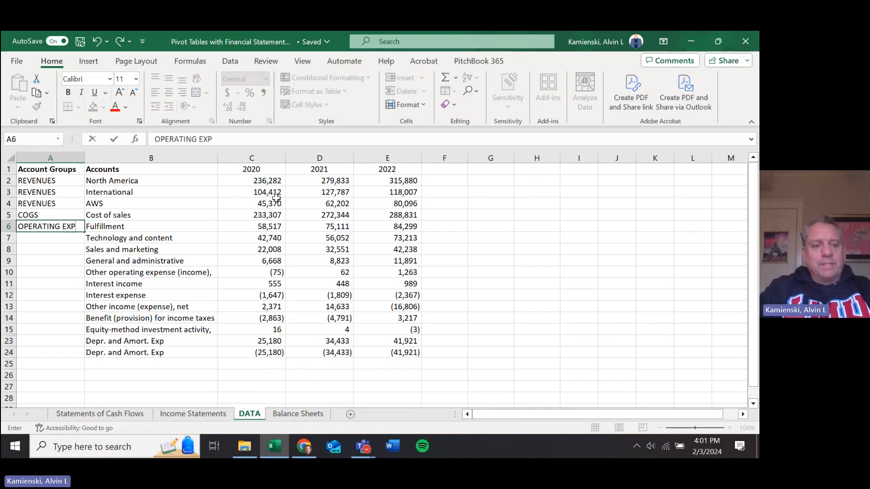
pyautogui.write('.')
pyautogui.press('Return')
# Copy the "OPERATING EXP." label down through A10 to cover the remaining operating expense accounts.
pyautogui.press('Up')
pyautogui.hotkey('ctrl', 'c')
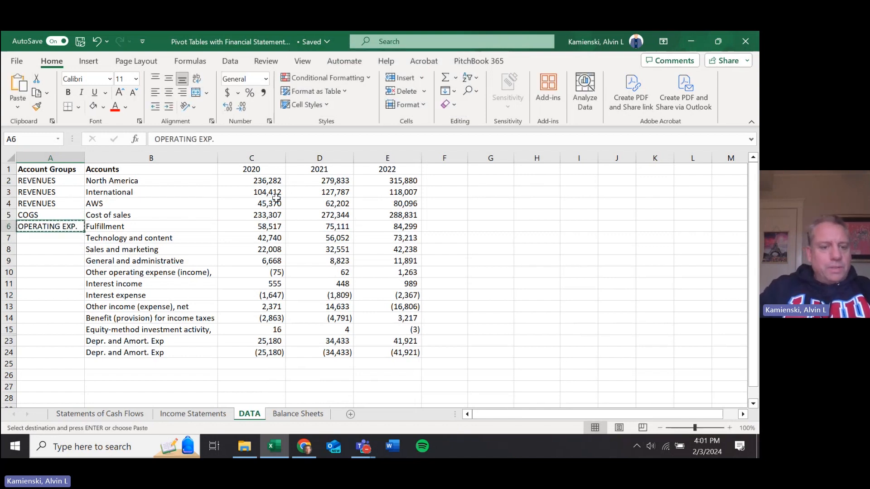
pyautogui.hotkey('shift', 'Down')
pyautogui.hotkey('shift', 'Down')
pyautogui.hotkey('shift', 'Down')
pyautogui.hotkey('shift', 'Down')
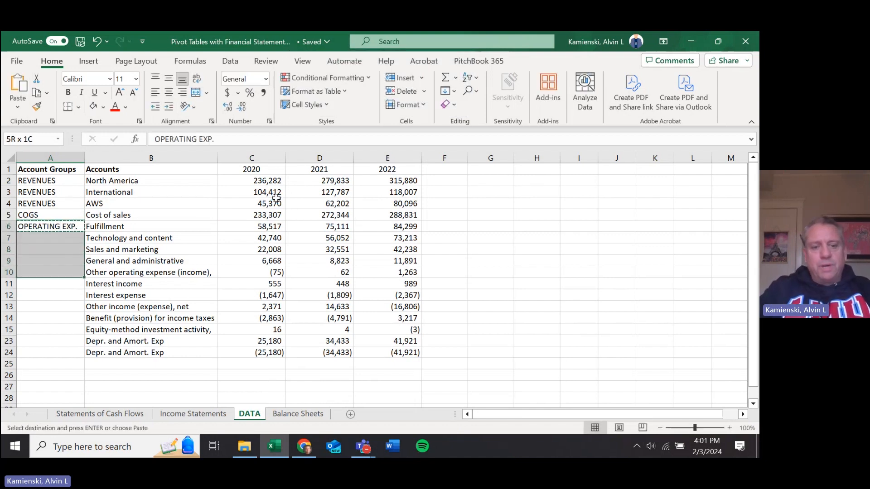
pyautogui.press('Return')
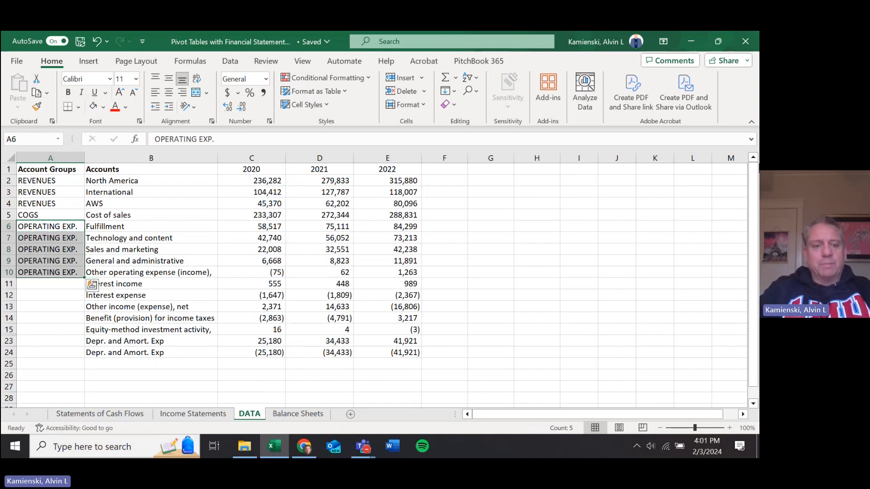
# Enter "NON-OPER. ITEMS" in cell A11 for Interest income, consulting the EBT formula note on the Income Statements sheet.
pyautogui.press('Down')
pyautogui.press('Down')
pyautogui.press('Down')
pyautogui.press('Down')
pyautogui.press('Down')
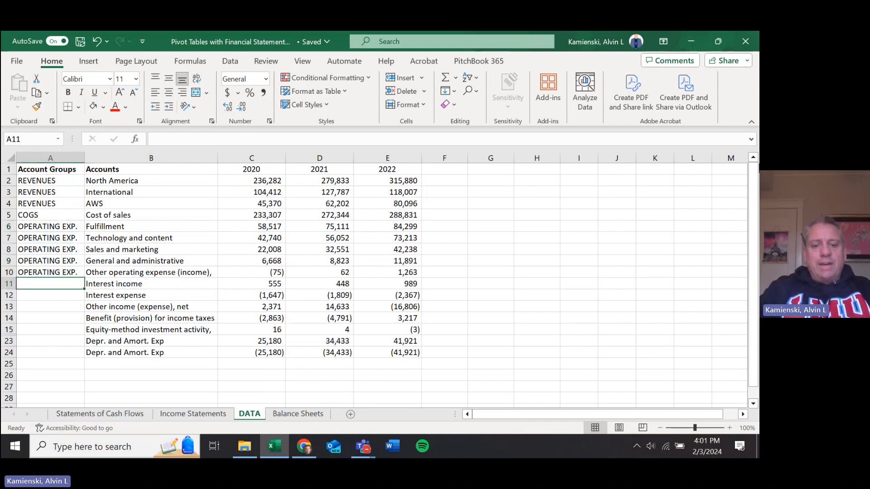
pyautogui.hotkey('ctrl', 'pageup')
pyautogui.click(635, 306)
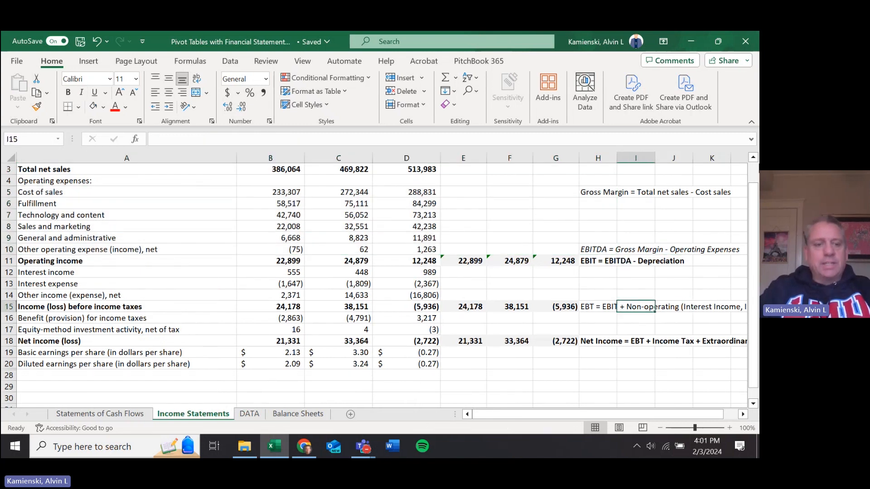
pyautogui.hotkey('ctrl', 'pagedown')
pyautogui.write('NO')
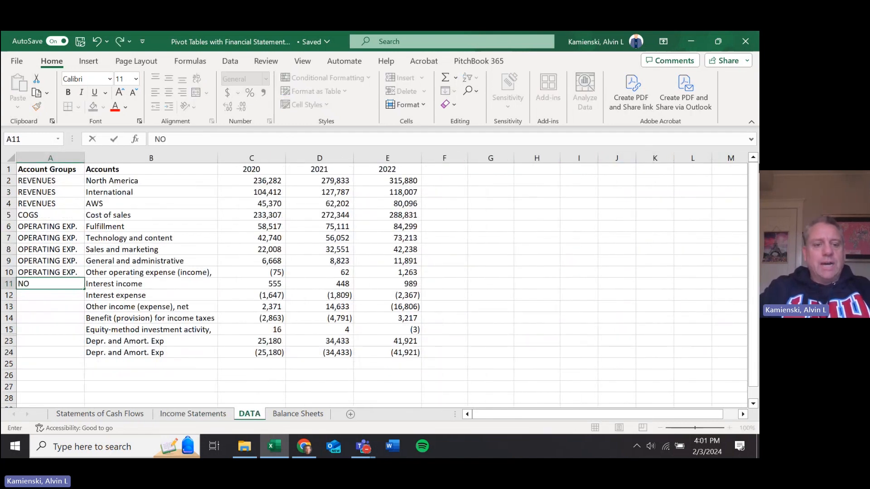
pyautogui.write('N-')
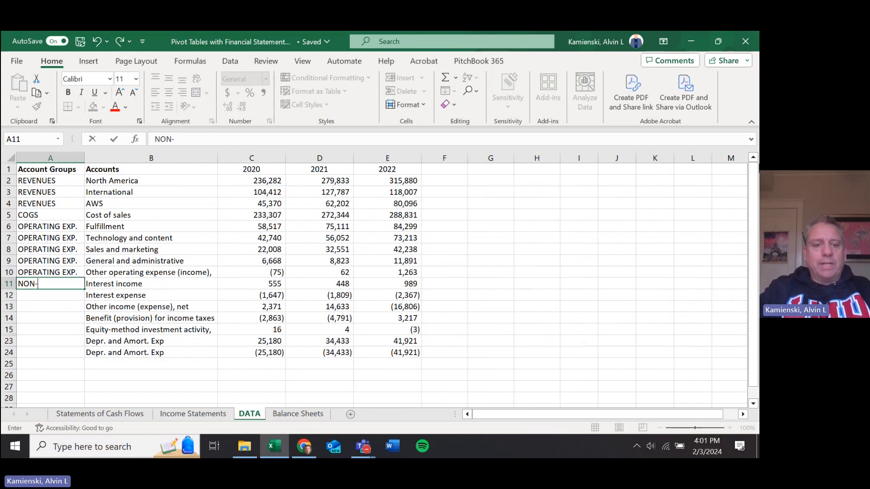
pyautogui.write('OPER. EX')
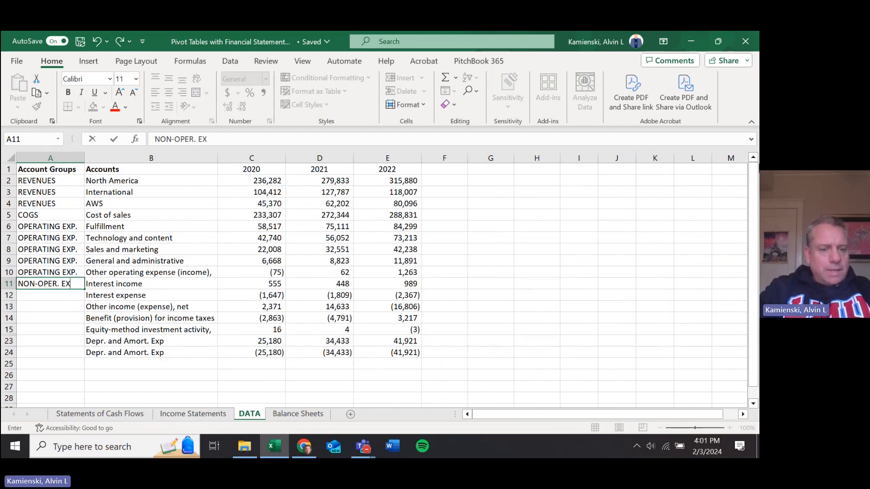
pyautogui.press('BackSpace')
pyautogui.press('BackSpace')
pyautogui.write('OIT')
pyautogui.press('BackSpace')
pyautogui.press('BackSpace')
pyautogui.press('BackSpace')
pyautogui.write('ITEM')
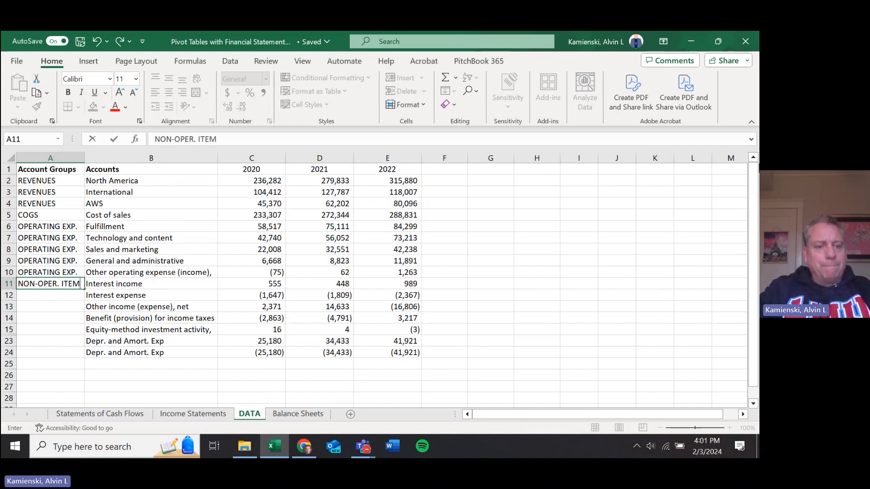
pyautogui.write('S')
pyautogui.press('Return')
# Copy "NON-OPER. ITEMS" down to A12:A13 for Interest expense and Other income (expense), net.
pyautogui.press('Up')
pyautogui.hotkey('ctrl', 'c')
pyautogui.hotkey('shift', 'Down')
pyautogui.hotkey('shift', 'Down')
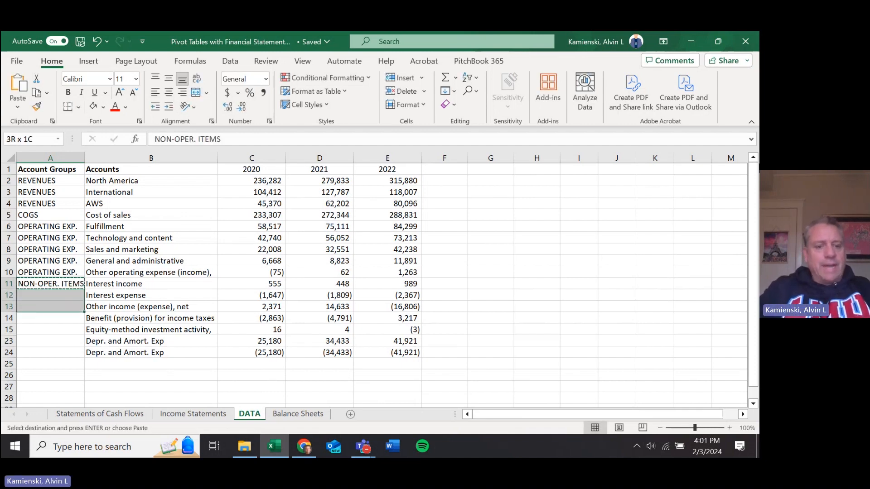
pyautogui.press('Return')
# Enter "INCOME TAXES" in cell A14 as the account group for Benefit (provision) for income taxes.
pyautogui.press('Down')
pyautogui.press('Down')
pyautogui.press('Down')
pyautogui.write('INCOME')
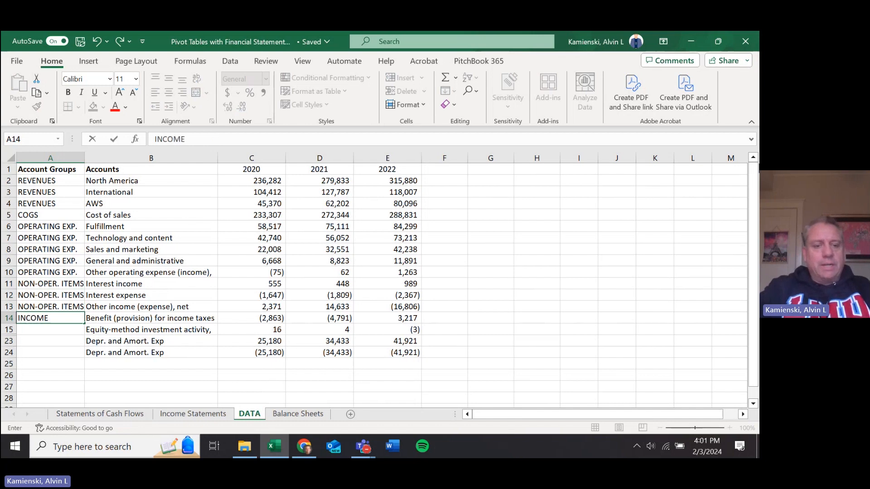
pyautogui.write(' TAZES')
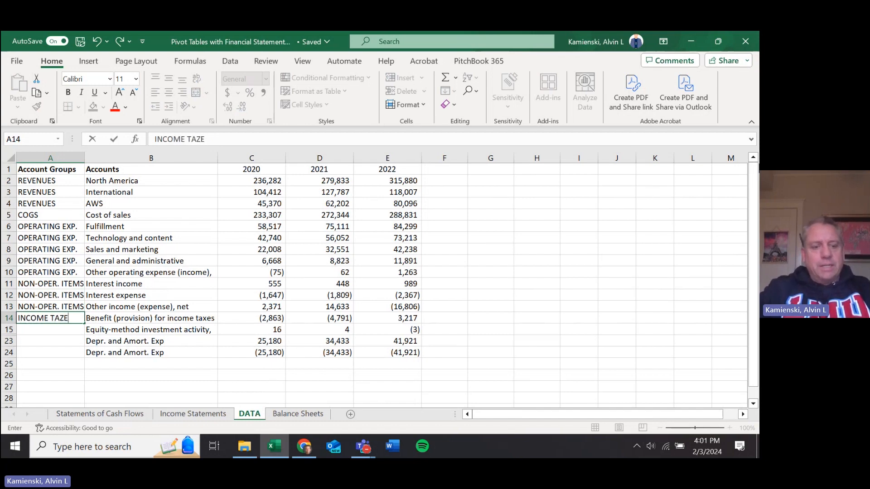
pyautogui.press('BackSpace')
pyautogui.press('BackSpace')
pyautogui.press('BackSpace')
pyautogui.write('XES')
pyautogui.press('Return')
# Enter EXTRAORDINARY in cell A15 as the account group for Equity-method investment activity.
pyautogui.write('E')
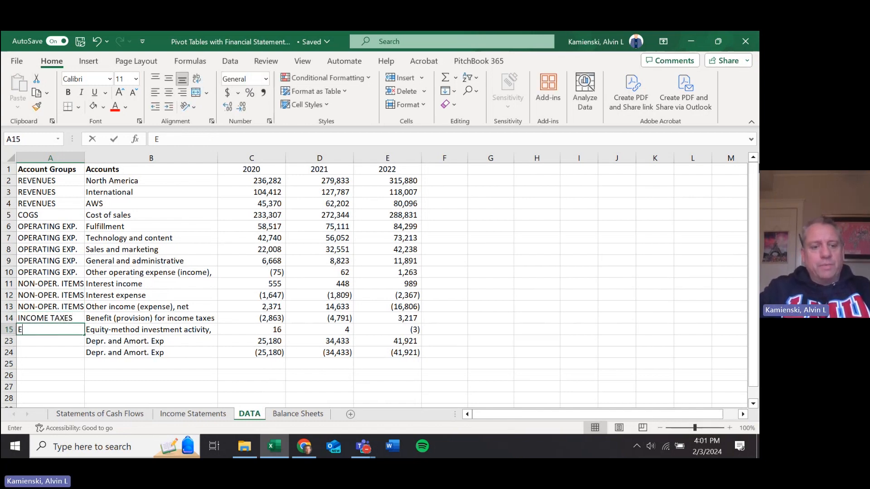
pyautogui.write('XTRAORDINARY')
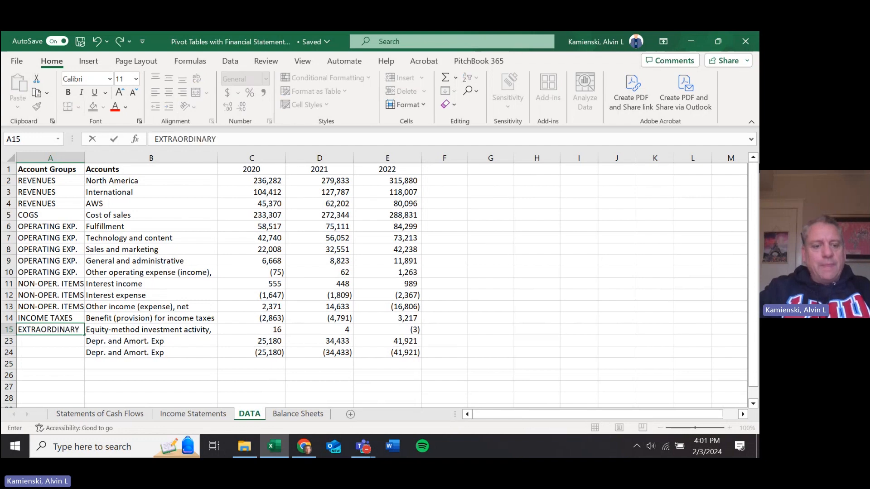
pyautogui.press('Return')
# Enter DEPRANDAMORT in cell A23 as the account group for the positive Depr. and Amort. Exp row.
pyautogui.hotkey('shift', 'Down')
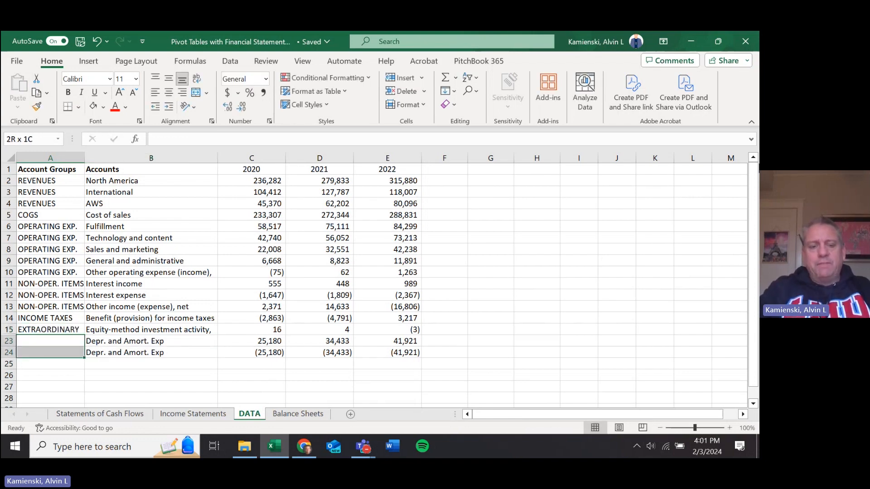
pyautogui.press('Right')
pyautogui.hotkey('shift', 'Right')
pyautogui.hotkey('shift', 'Right')
pyautogui.hotkey('shift', 'Right')
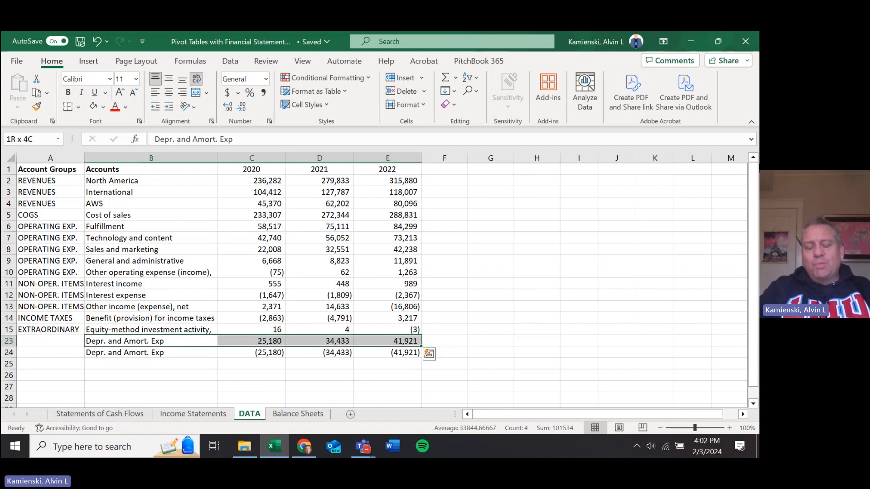
pyautogui.press('Left')
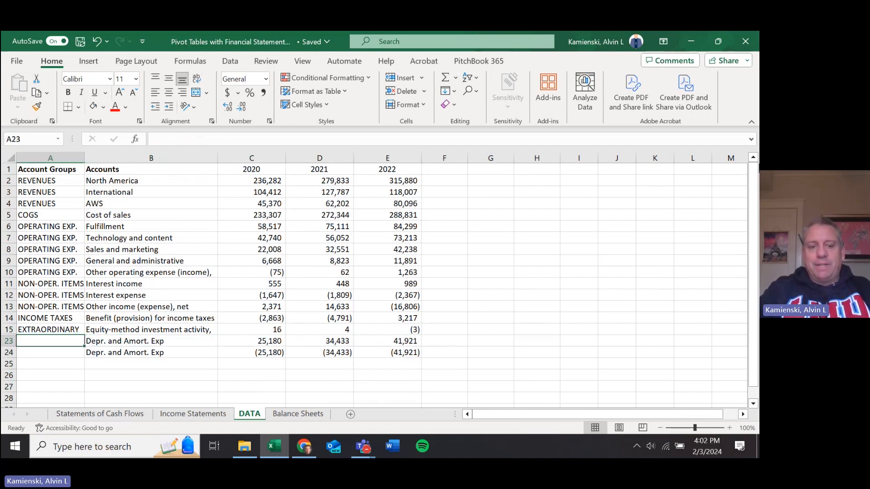
pyautogui.press('Right')
pyautogui.press('Left')
pyautogui.press('Right')
pyautogui.press('Left')
pyautogui.press('Right')
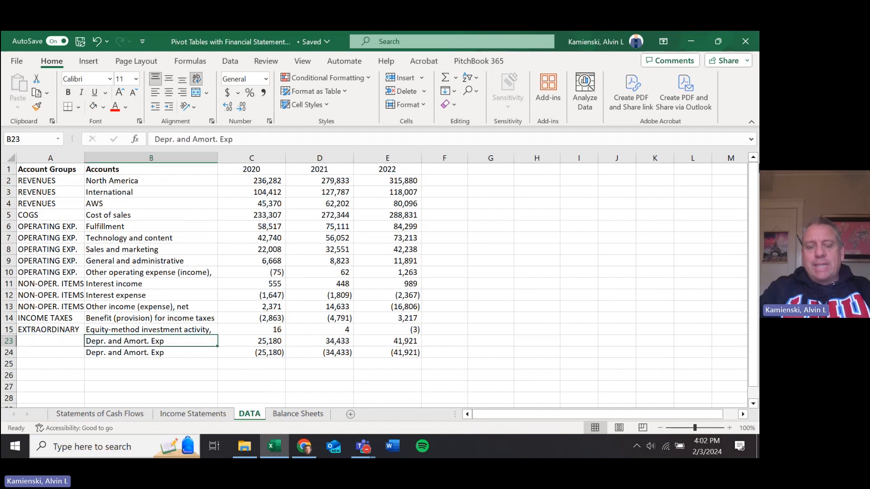
pyautogui.press('Left')
pyautogui.write('DE')
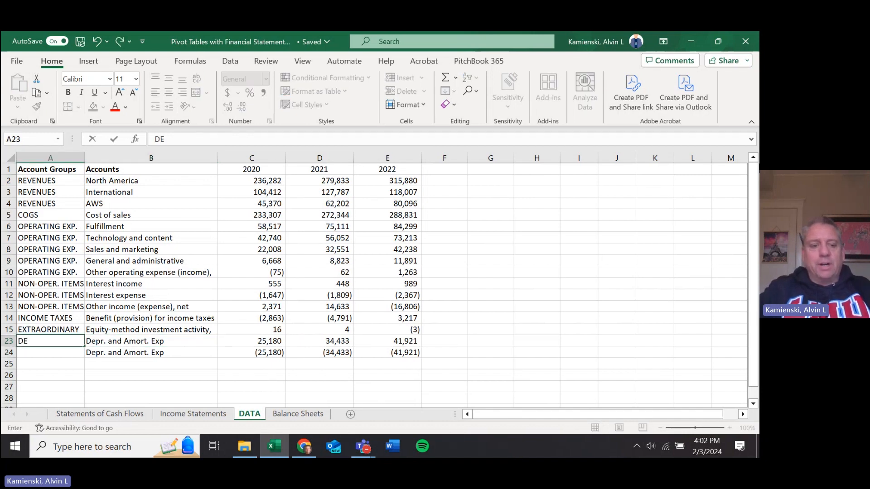
pyautogui.write('PR')
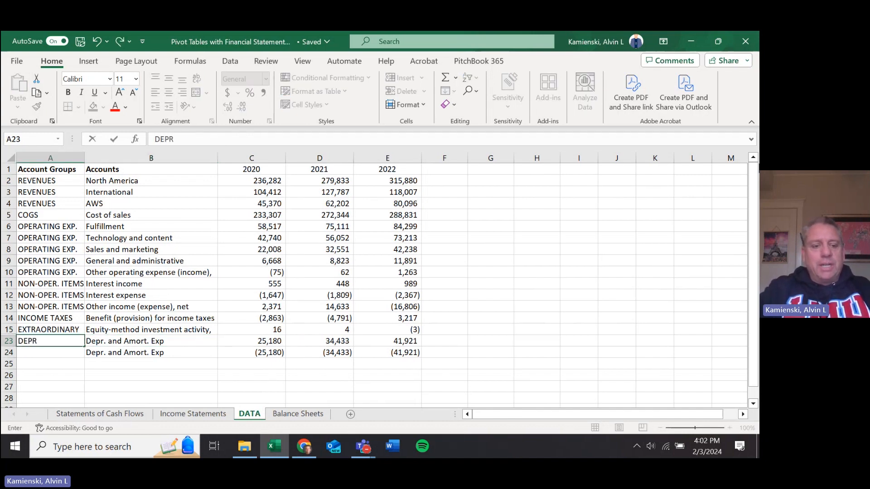
pyautogui.write('ANDAMORT')
pyautogui.press('Return')
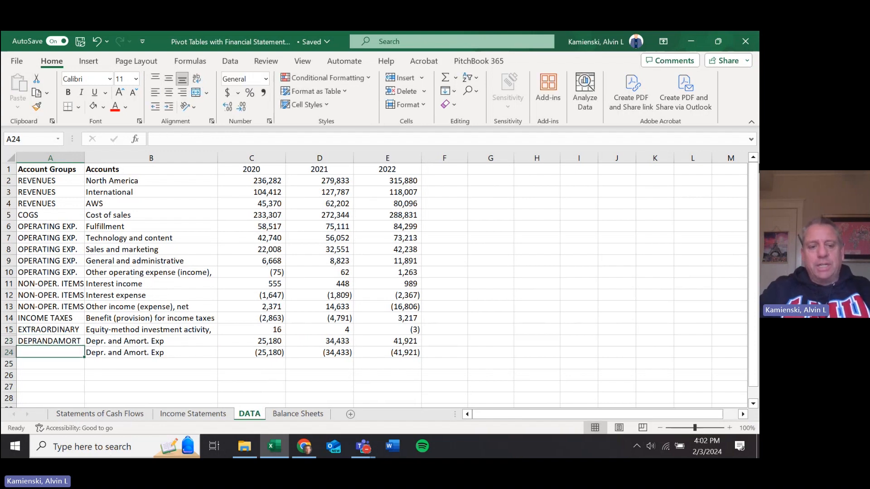
# Examine the sign-reversing formulas across the year columns of the second Depr. and Amort. Exp row, row 24.
pyautogui.press('Right')
pyautogui.press('Left')
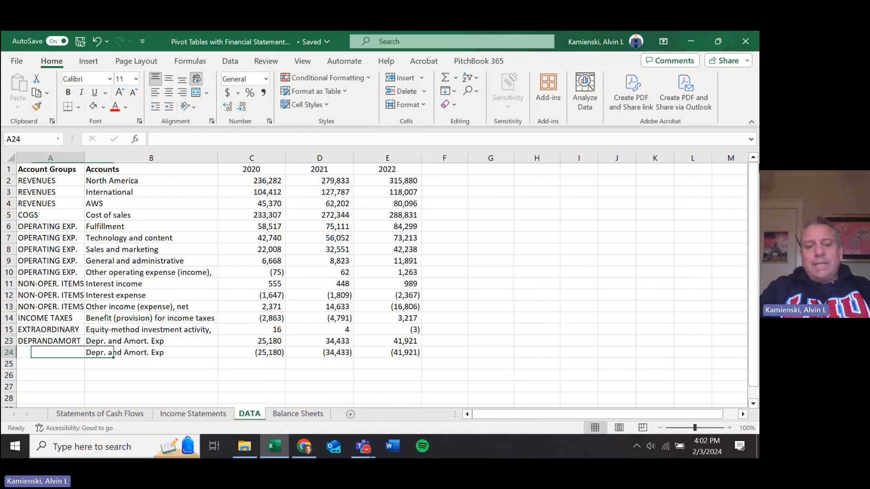
pyautogui.press('Right')
pyautogui.press('Left')
pyautogui.press('Right')
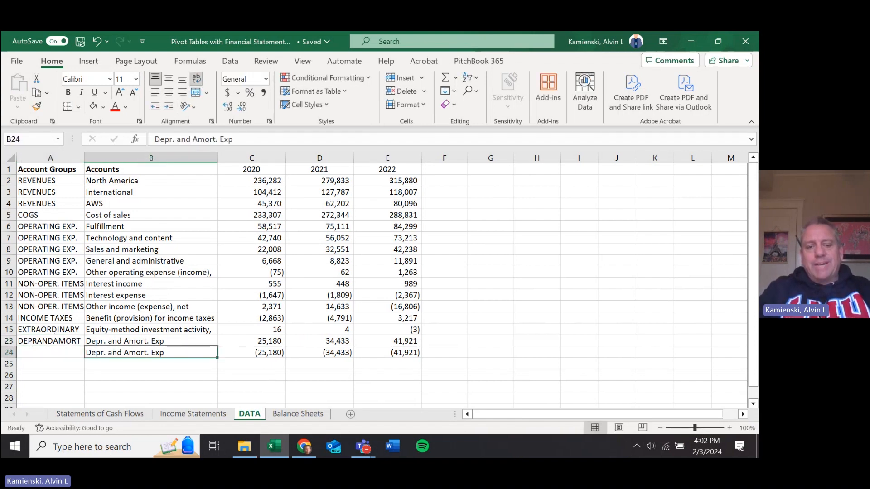
pyautogui.press('Right')
pyautogui.press('Right')
pyautogui.press('Right')
pyautogui.press('Left')
pyautogui.press('Left')
pyautogui.press('Left')
pyautogui.press('Right')
pyautogui.press('Right')
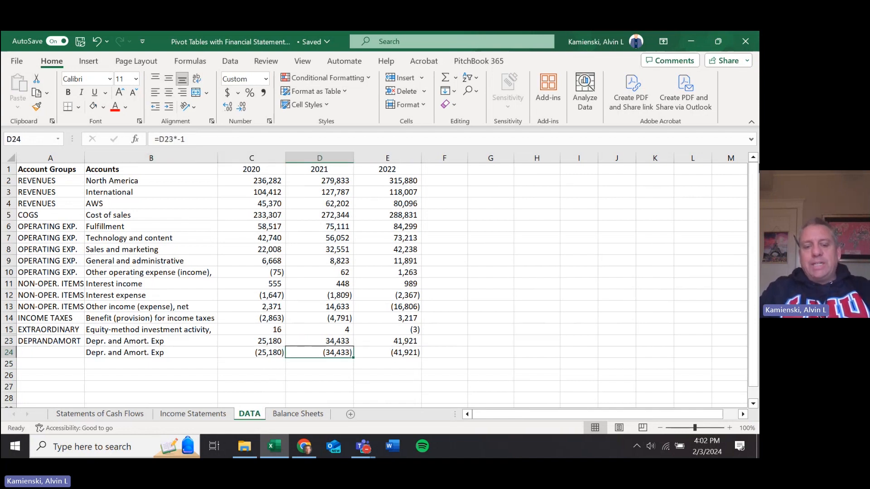
pyautogui.press('Left')
pyautogui.press('Left')
pyautogui.press('Right')
pyautogui.press('Left')
pyautogui.press('Right')
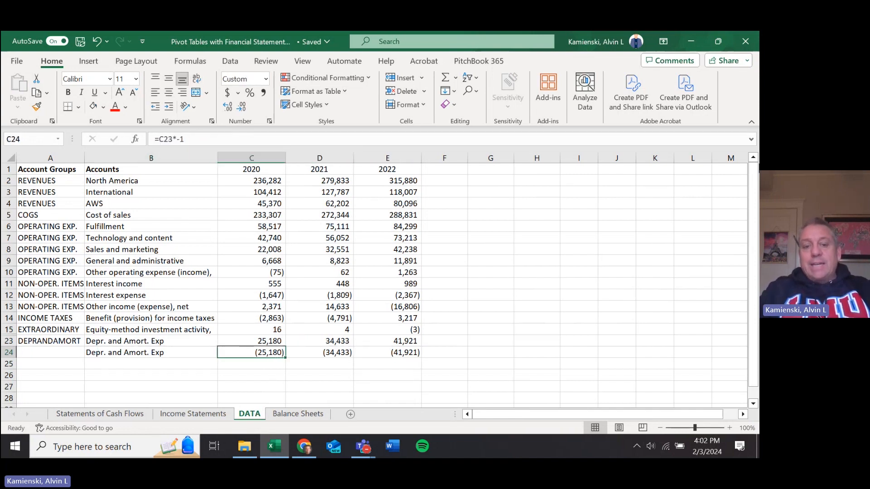
pyautogui.press('Left')
pyautogui.press('Left')
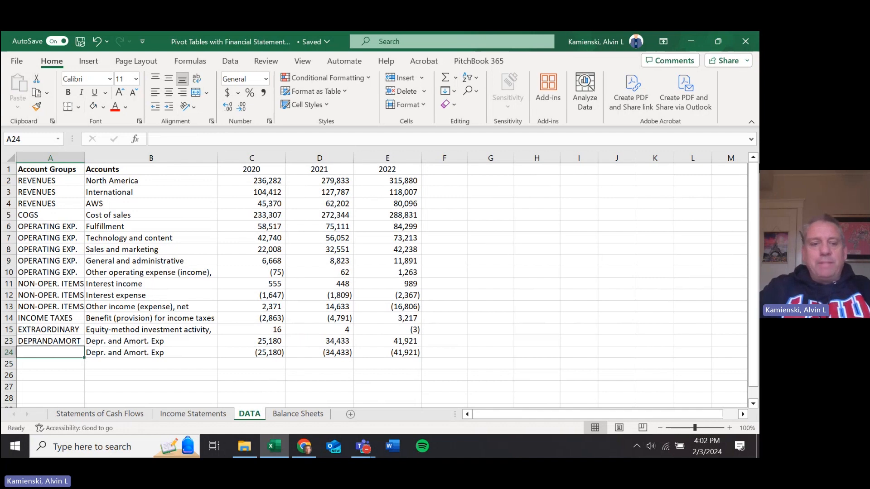
# Copy OPERATING EXP. from cell A10 to A24 as the account group for the negative Depr. and Amort. Exp row.
pyautogui.press('Up')
pyautogui.press('Up')
pyautogui.press('Up')
pyautogui.press('Up')
pyautogui.press('Up')
pyautogui.press('Up')
pyautogui.press('Up')
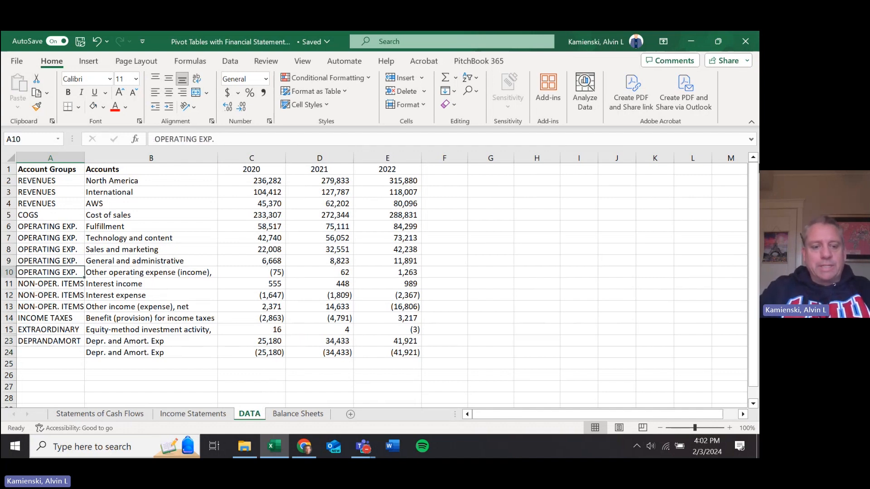
pyautogui.hotkey('ctrl', 'c')
pyautogui.press('Down')
pyautogui.press('Down')
pyautogui.press('Down')
pyautogui.press('Down')
pyautogui.press('Down')
pyautogui.press('Down')
pyautogui.press('Down')
pyautogui.press('Return')
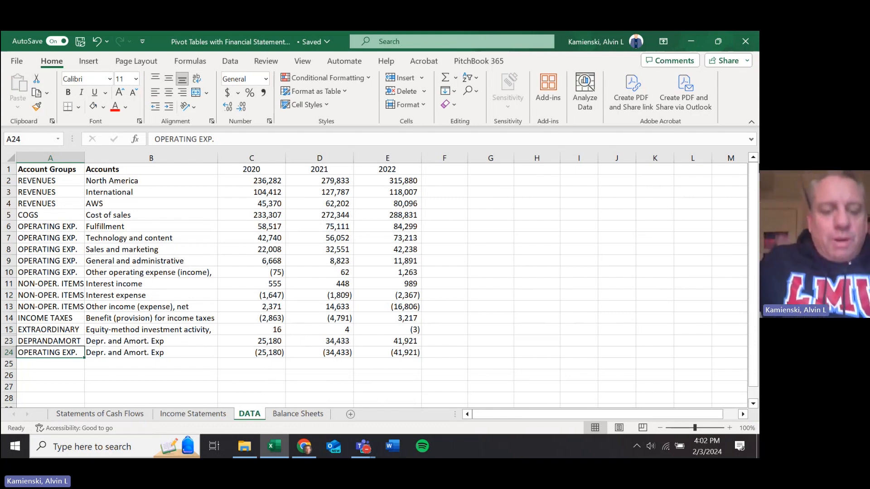
pyautogui.press('capslock')
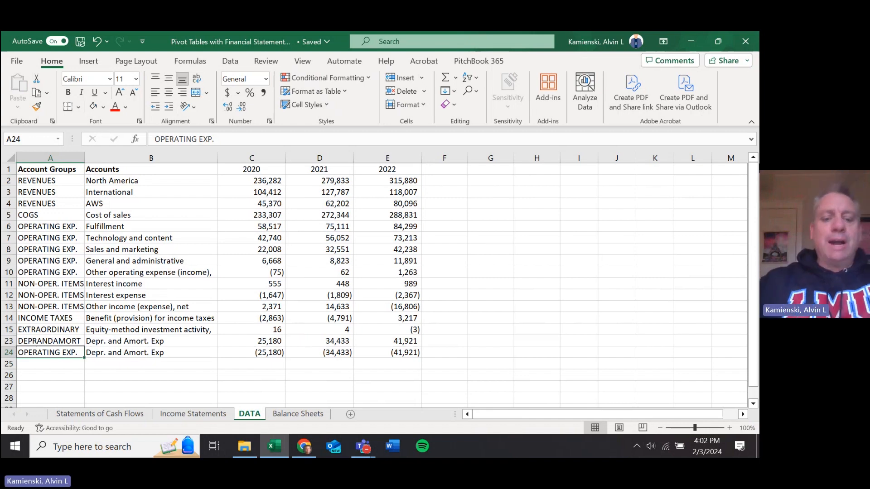
# Bold the year headers 2020, 2021 and 2022 in C1:E1.
pyautogui.press('Up')
pyautogui.press('Up')
pyautogui.press('Up')
pyautogui.press('Up')
pyautogui.press('Up')
pyautogui.press('Up')
pyautogui.press('Up')
pyautogui.press('Up')
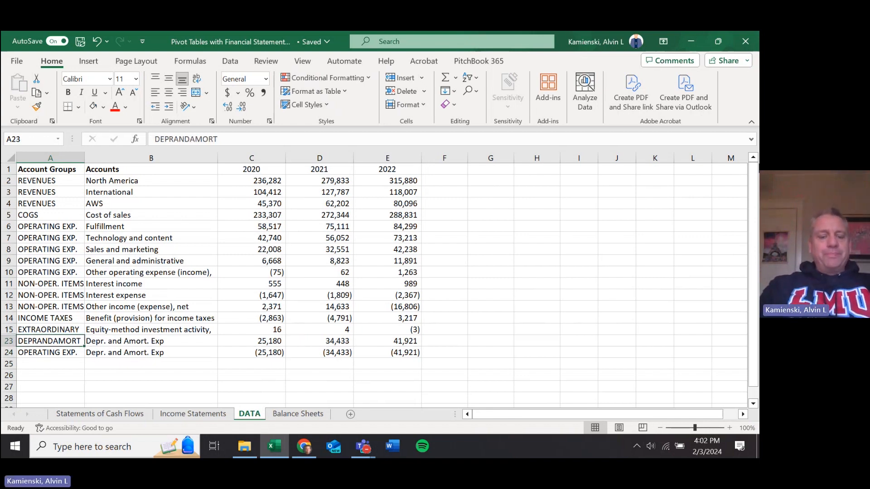
pyautogui.press('Up')
pyautogui.press('Up')
pyautogui.press('Up')
pyautogui.press('Up')
pyautogui.press('Up')
pyautogui.press('Up')
pyautogui.press('Up')
pyautogui.press('Up')
pyautogui.press('Right')
pyautogui.press('Right')
pyautogui.hotkey('shift', 'Right')
pyautogui.hotkey('shift', 'Right')
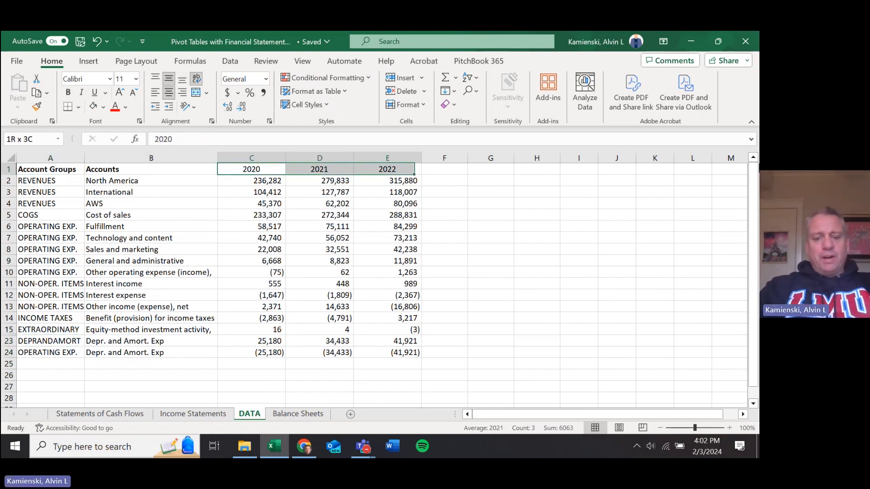
pyautogui.hotkey('ctrl', 'b')
# Create a PivotTable on a new worksheet from the entire data range A1:E24 of the DATA sheet.
pyautogui.press('Right')
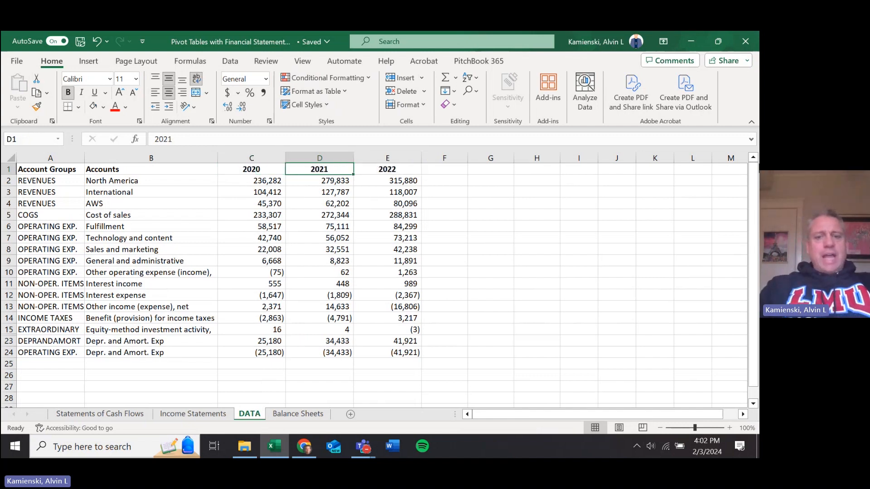
pyautogui.press('Right')
pyautogui.hotkey('ctrl', 'a')
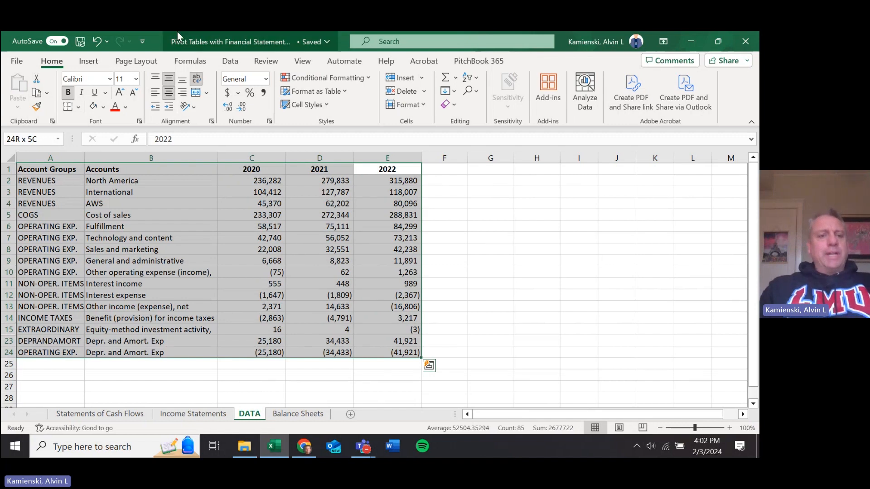
pyautogui.click(88, 60)
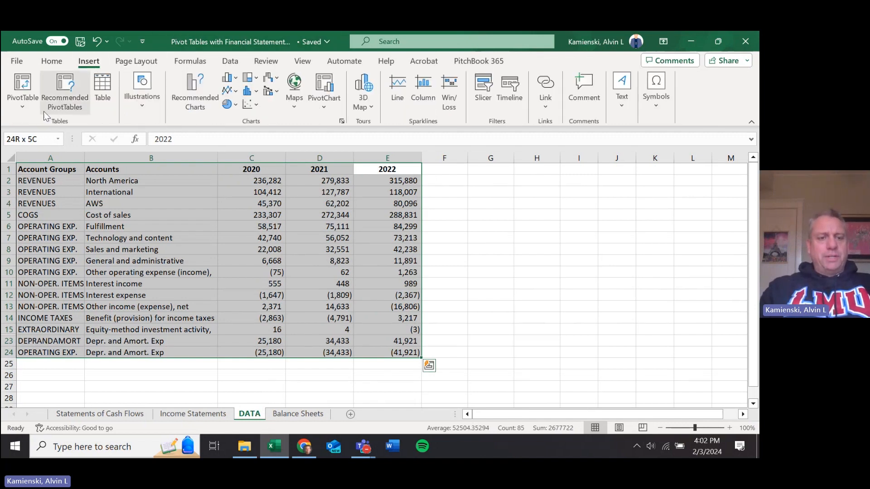
pyautogui.click(23, 104)
pyautogui.click(40, 124)
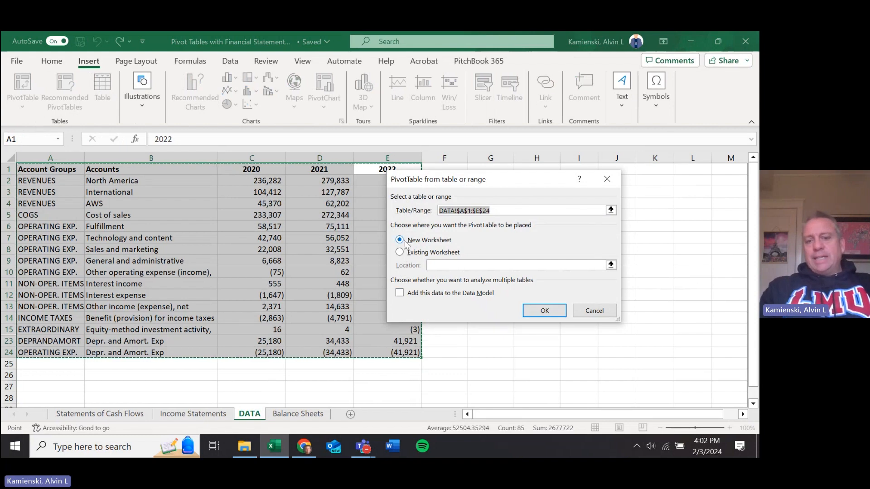
pyautogui.click(547, 311)
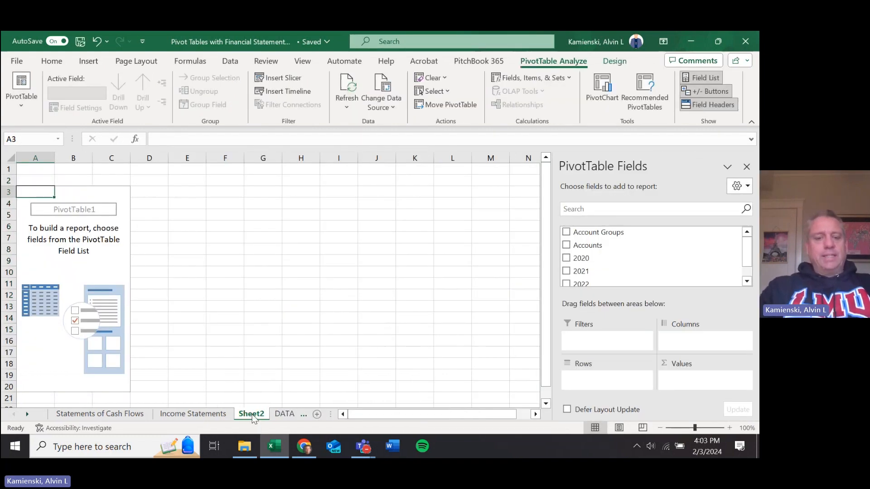
# Rename the new PivotTable worksheet to PIVOT TABLE.
pyautogui.doubleClick(252, 414)
pyautogui.press('BackSpace')
pyautogui.press('capslock')
pyautogui.write('PIV')
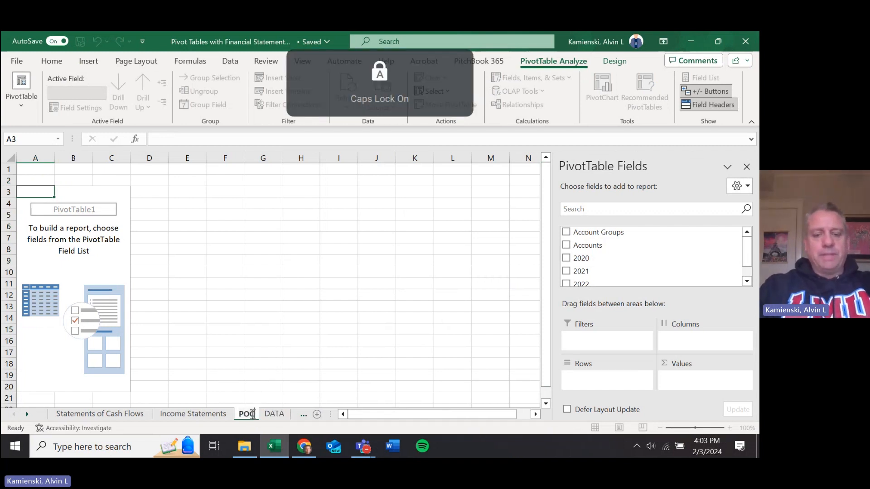
pyautogui.write('OT TABLE')
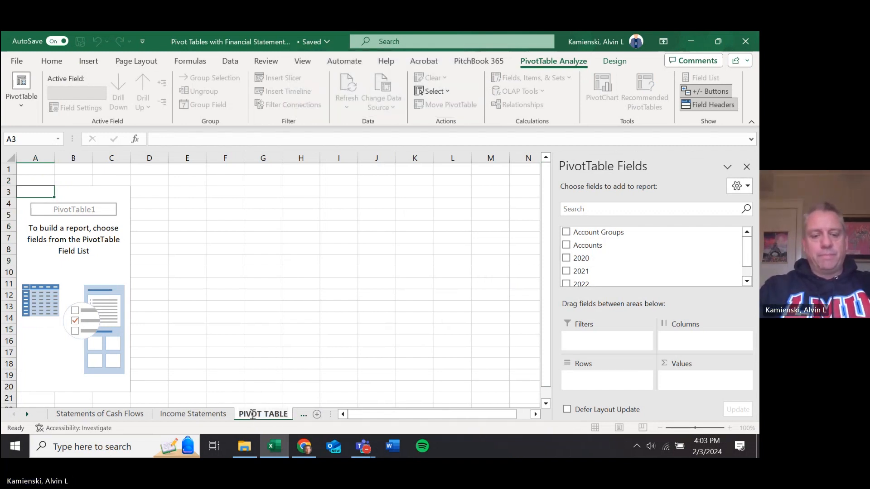
pyautogui.press('Return')
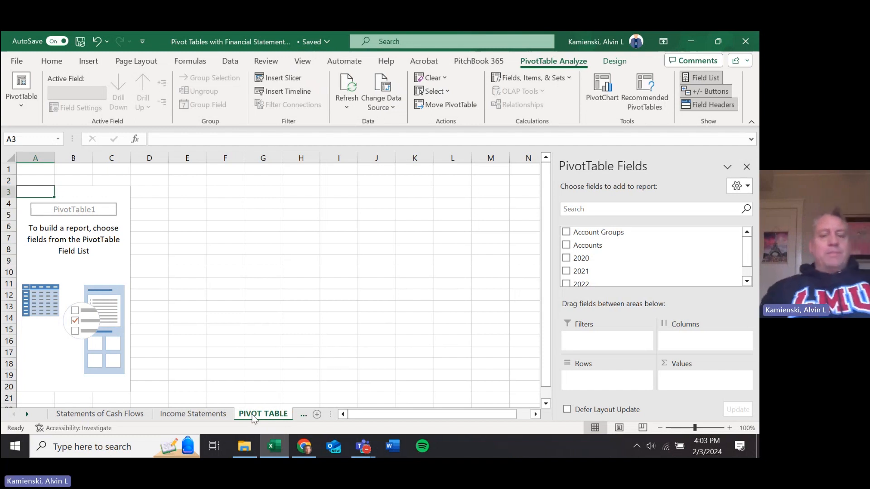
# Reorder the sheets so PIVOT TABLE follows DATA and Income Statements sits between PIVOT TABLE and Balance Sheets.
pyautogui.click(28, 415)
pyautogui.click(28, 414)
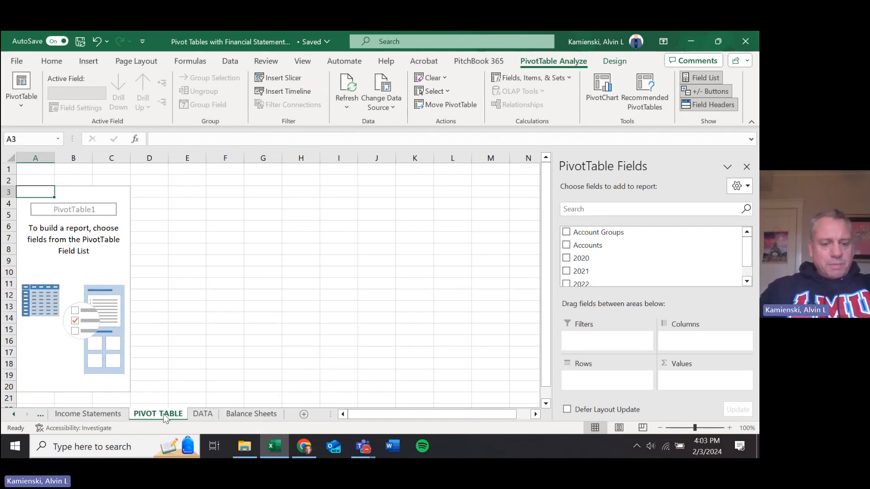
pyautogui.moveTo(167, 416); pyautogui.dragTo(244, 417)
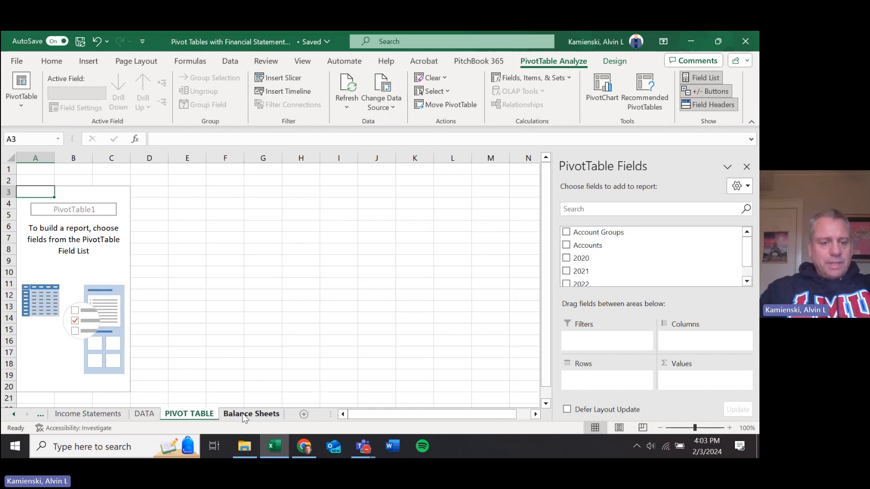
pyautogui.moveTo(113, 416); pyautogui.dragTo(200, 416)
pyautogui.click(64, 417)
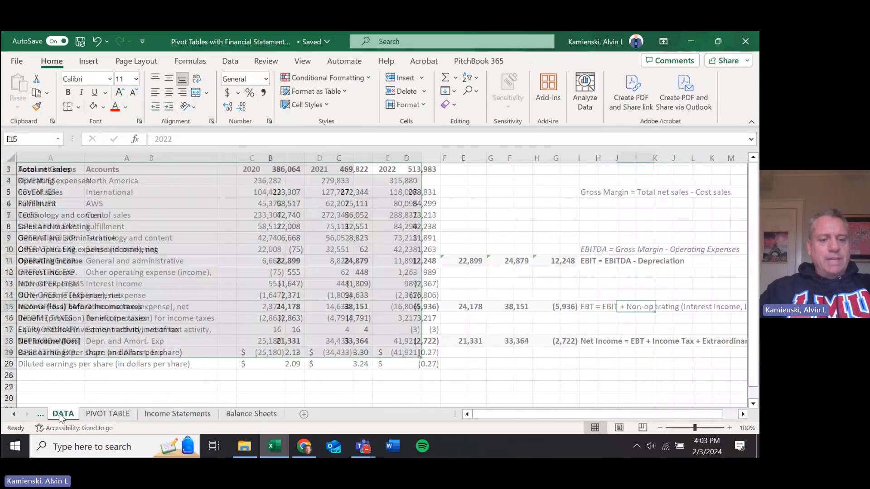
pyautogui.click(99, 415)
pyautogui.click(71, 416)
pyautogui.click(98, 416)
pyautogui.click(63, 415)
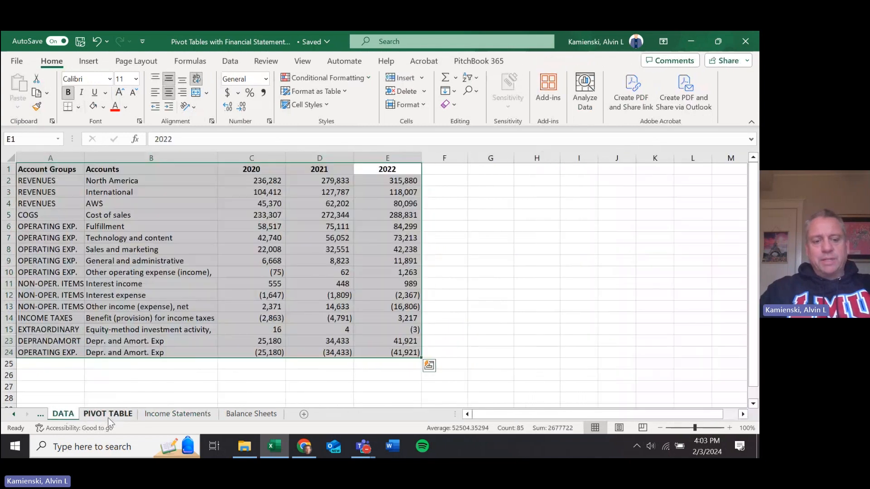
# Add the Account Groups and Accounts fields as rows of the pivot table on the PIVOT TABLE sheet.
pyautogui.click(104, 416)
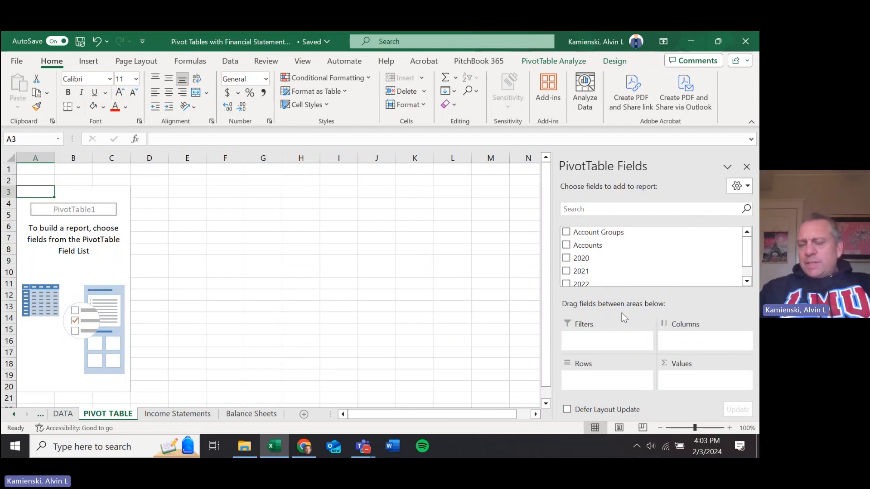
pyautogui.click(567, 232)
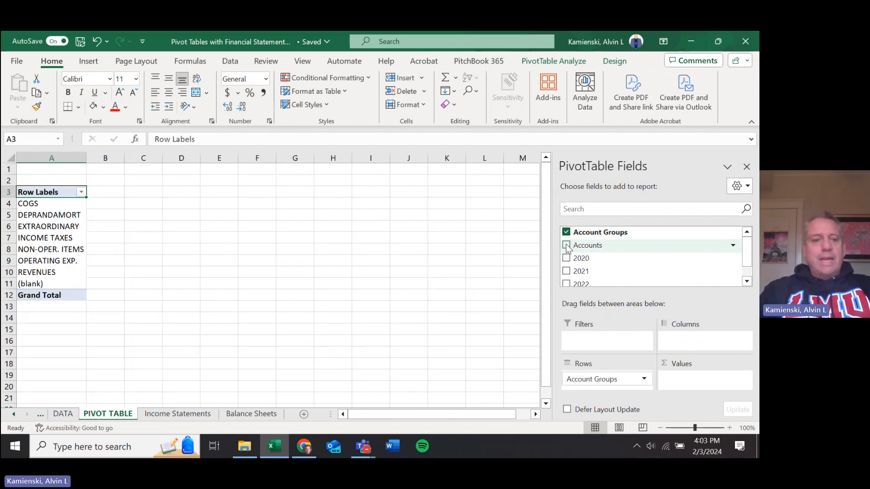
pyautogui.click(566, 245)
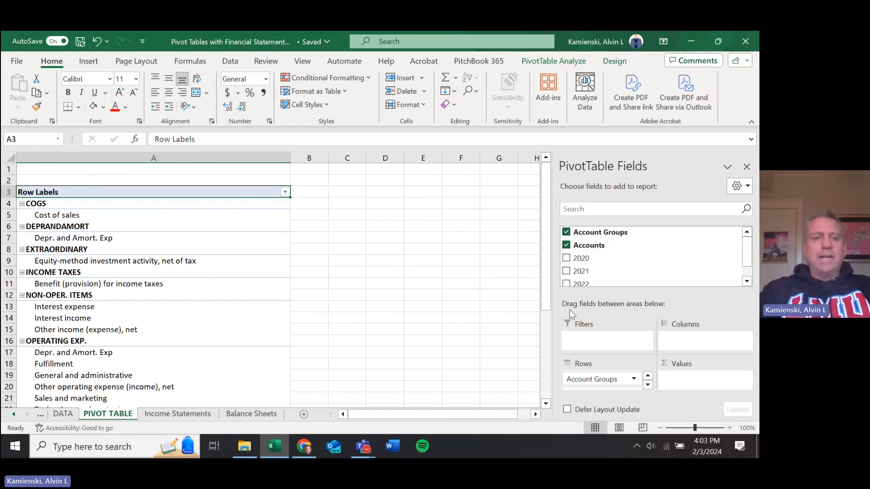
# Collapse all named account groups in the pivot table, from COGS through REVENUES, leaving the (blank) group expanded.
pyautogui.click(22, 204)
pyautogui.click(23, 216)
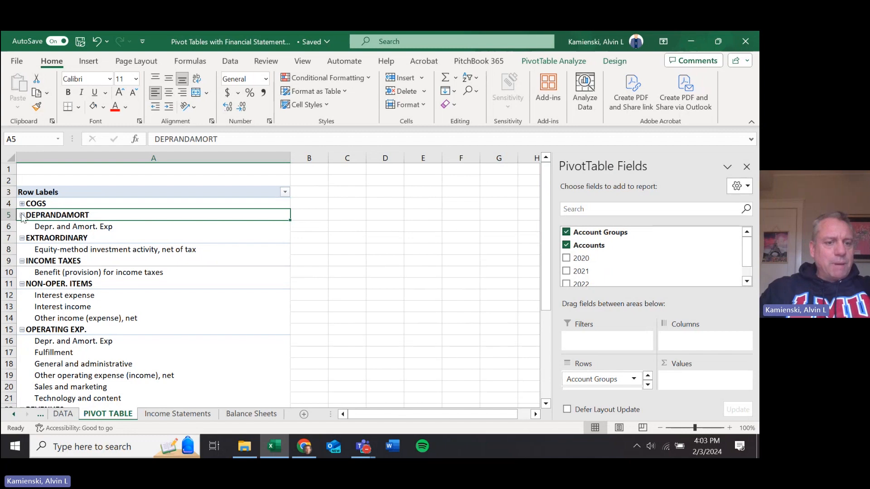
pyautogui.click(22, 215)
pyautogui.click(22, 227)
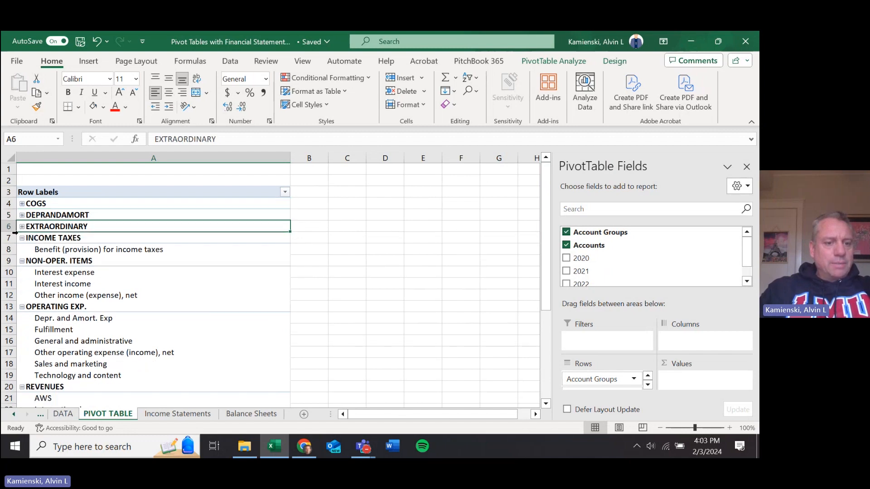
pyautogui.click(22, 238)
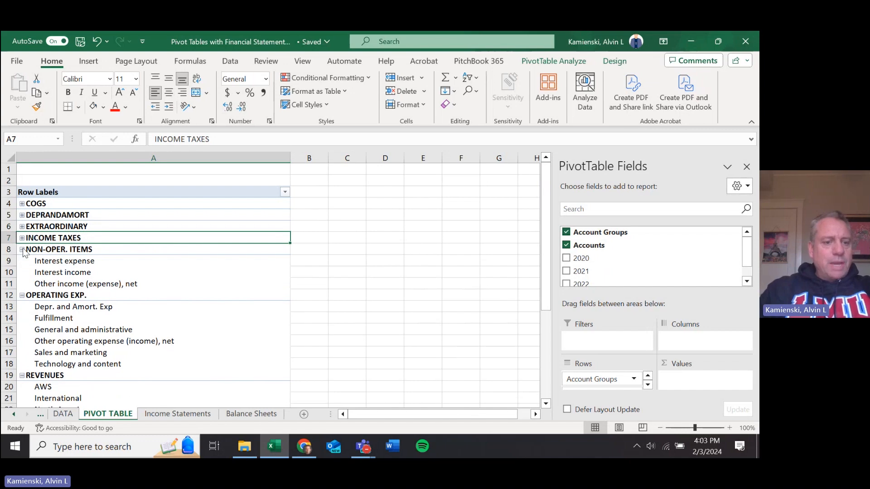
pyautogui.click(21, 250)
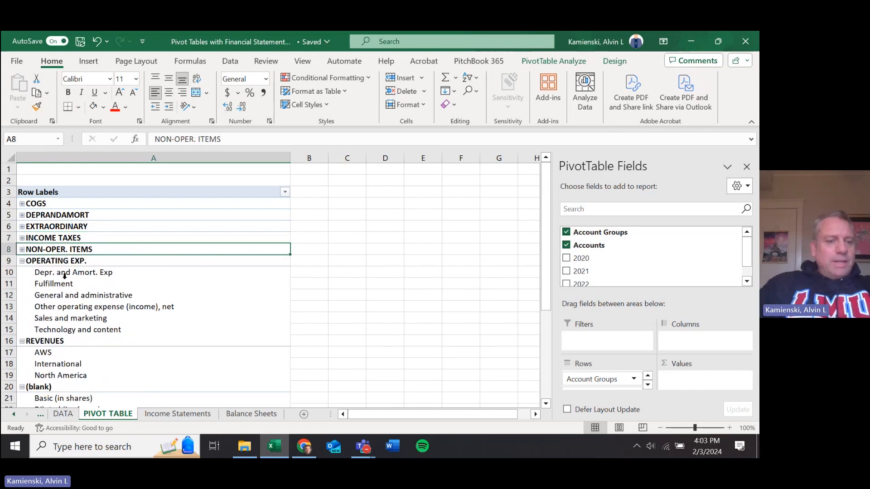
pyautogui.click(22, 261)
pyautogui.click(20, 269)
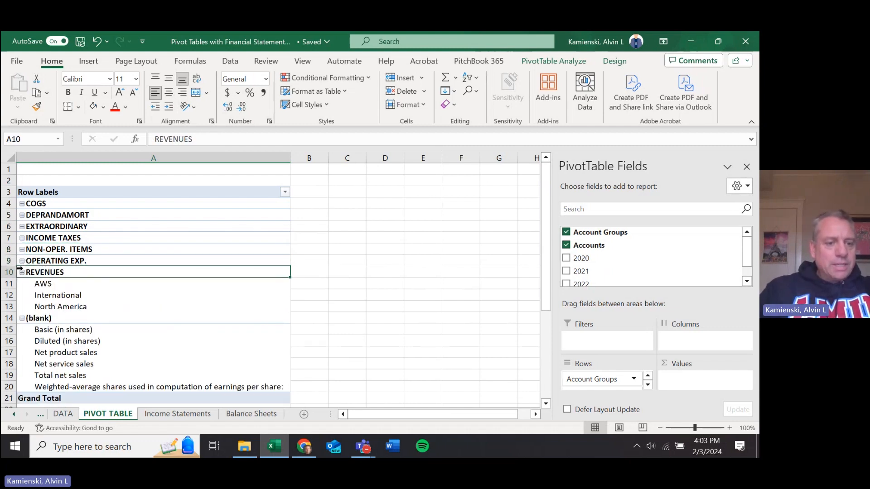
pyautogui.click(22, 272)
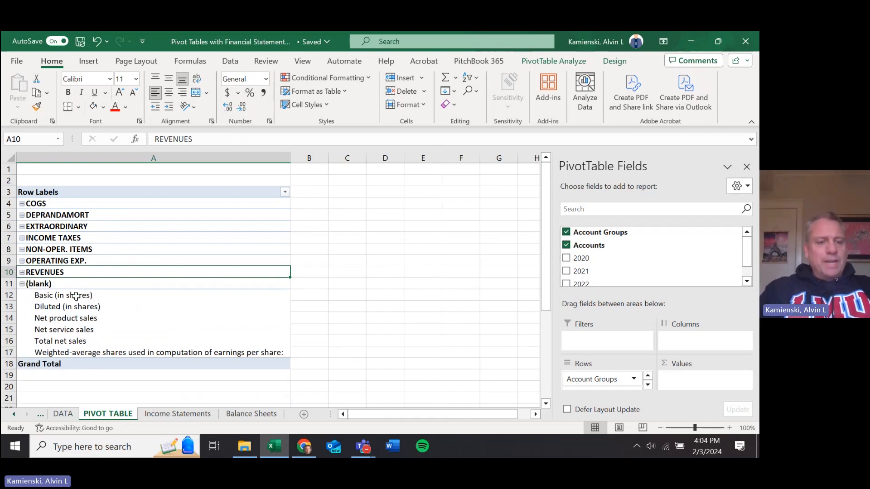
# Unhide the hidden rows between rows 15 and 23 on the DATA sheet.
pyautogui.hotkey('ctrl', 'pageup')
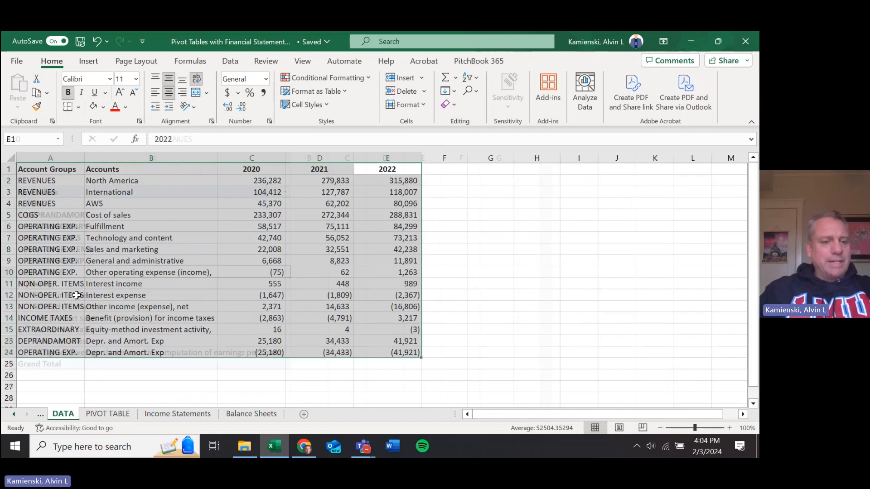
pyautogui.press('Left')
pyautogui.press('Left')
pyautogui.press('Left')
pyautogui.press('Left')
pyautogui.press('Down')
pyautogui.press('Down')
pyautogui.press('Down')
pyautogui.press('Down')
pyautogui.press('Down')
pyautogui.press('Down')
pyautogui.press('Down')
pyautogui.press('Down')
pyautogui.press('Down')
pyautogui.press('Down')
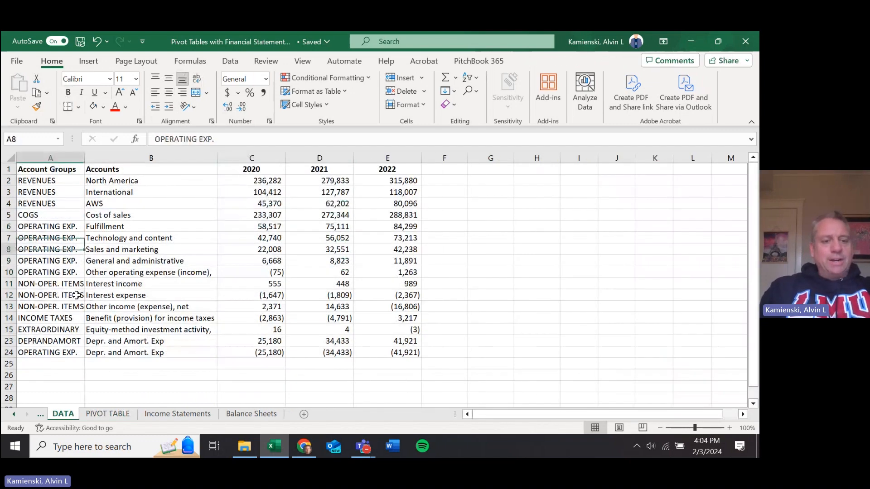
pyautogui.press('Down')
pyautogui.press('Down')
pyautogui.press('Down')
pyautogui.press('Down')
pyautogui.press('Down')
pyautogui.press('Up')
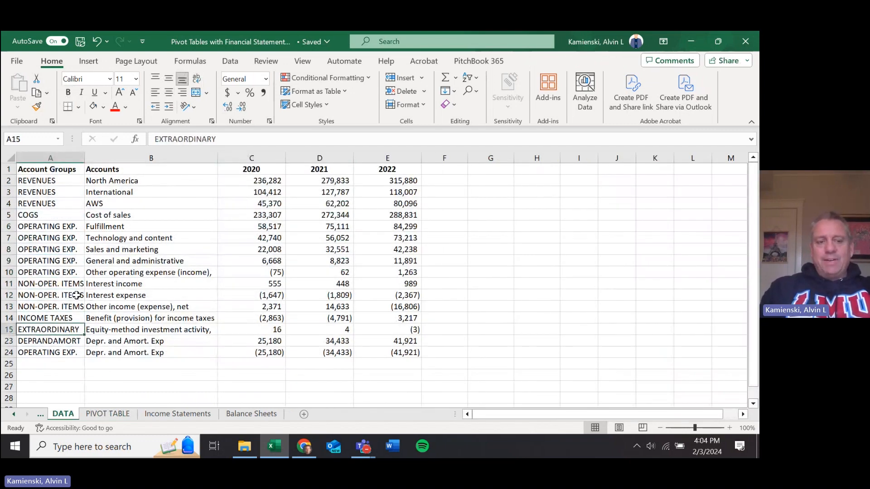
pyautogui.hotkey('shift', 'Down')
pyautogui.hotkey('shift', 'Down')
pyautogui.hotkey('alt', 'h')
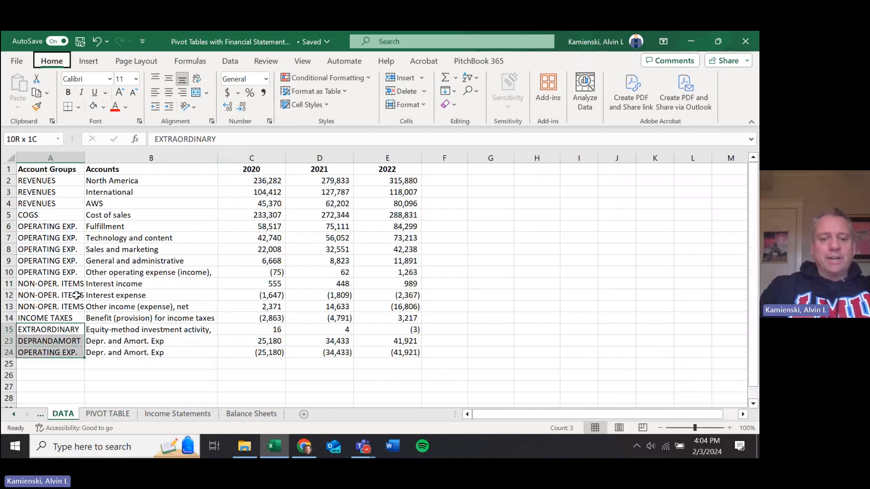
pyautogui.press('o')
pyautogui.press('u')
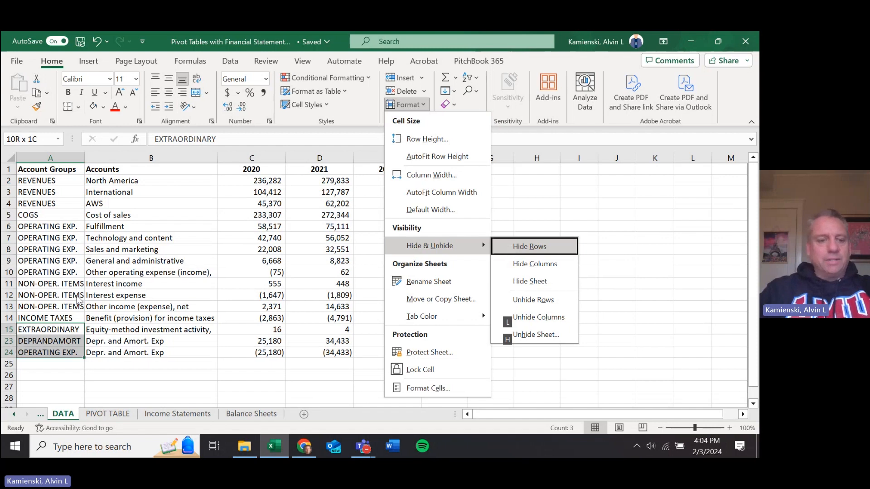
pyautogui.press('o')
# Delete rows 16 through 22 of the DATA sheet, which hold the share counts and net sales lines without an account group.
pyautogui.press('Down')
pyautogui.hotkey('shift', 'Right')
pyautogui.hotkey('shift', 'Right')
pyautogui.hotkey('shift', 'Down')
pyautogui.hotkey('shift', 'Down')
pyautogui.hotkey('shift', 'Down')
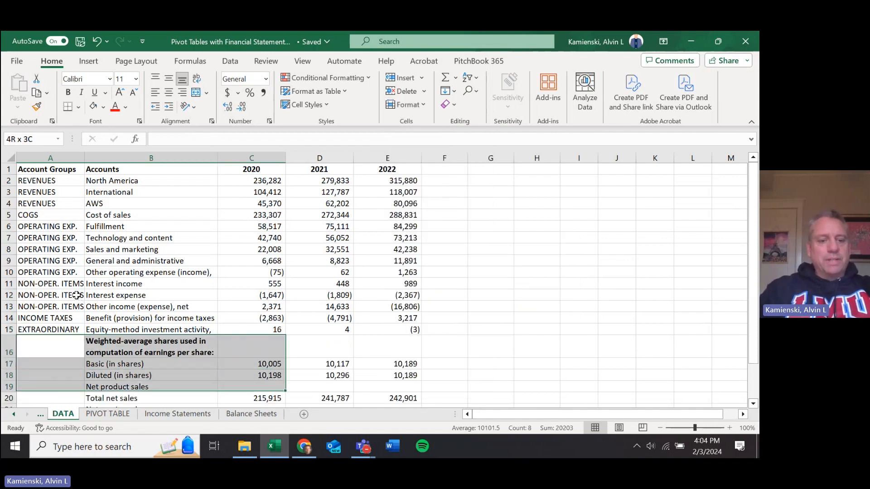
pyautogui.hotkey('shift', 'Down')
pyautogui.hotkey('shift', 'Down')
pyautogui.hotkey('shift', 'Down')
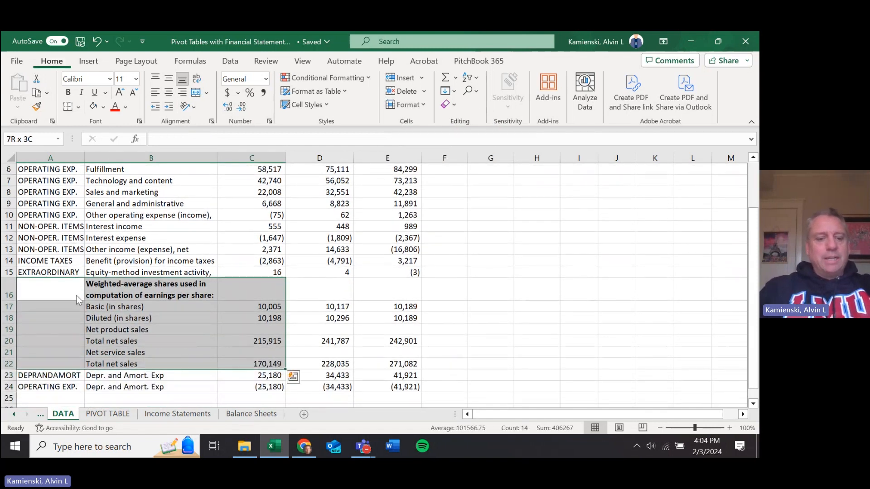
pyautogui.hotkey('alt', 'h')
pyautogui.press('d')
pyautogui.press('r')
pyautogui.press('Up')
pyautogui.press('Down')
pyautogui.press('Right')
pyautogui.press('Right')
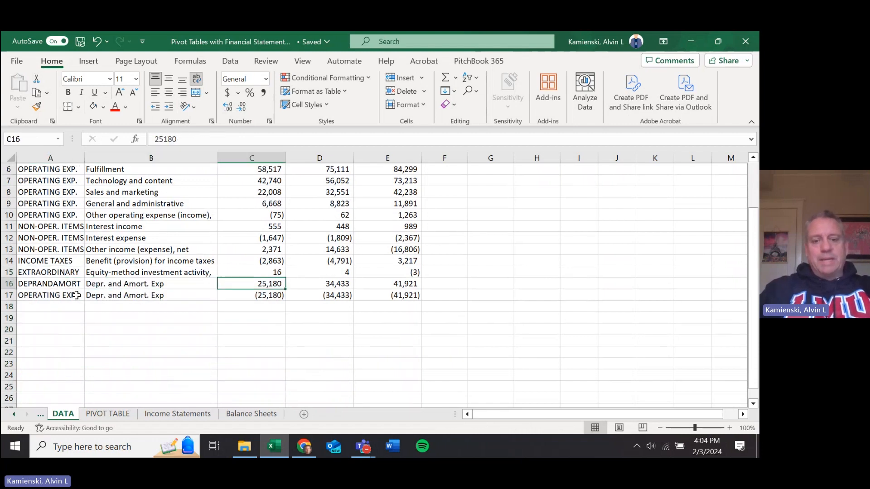
pyautogui.press('Right')
pyautogui.press('Right')
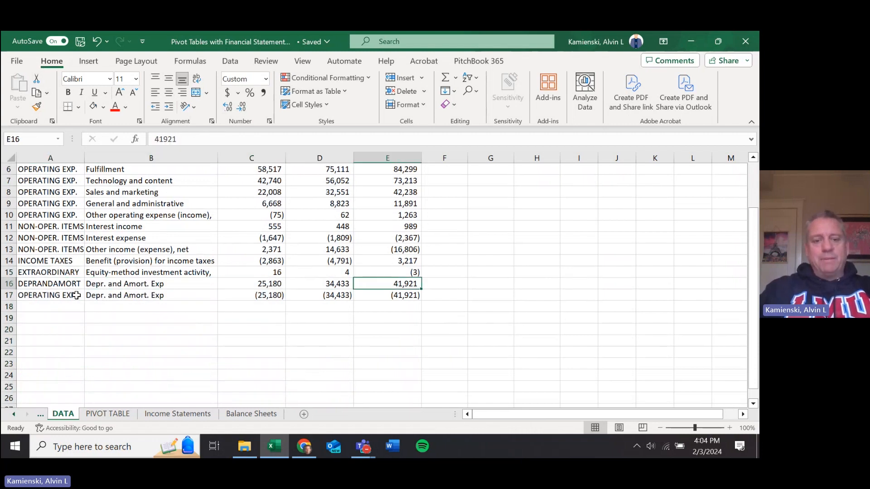
# Permanently delete the PIVOT TABLE sheet from the workbook.
pyautogui.click(105, 414)
pyautogui.rightClick(104, 415)
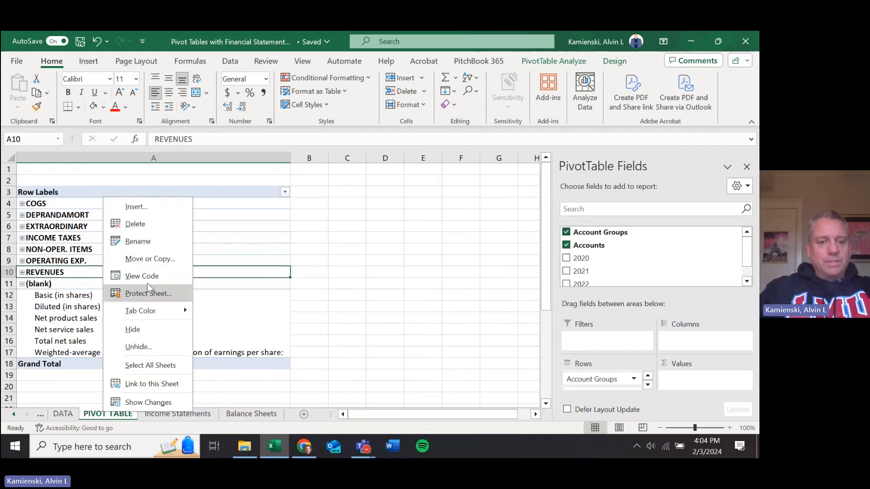
pyautogui.click(153, 226)
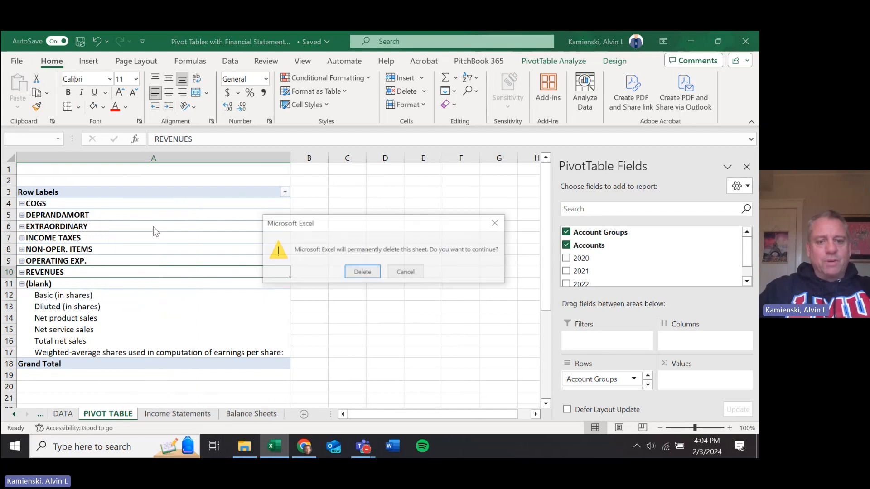
pyautogui.click(358, 271)
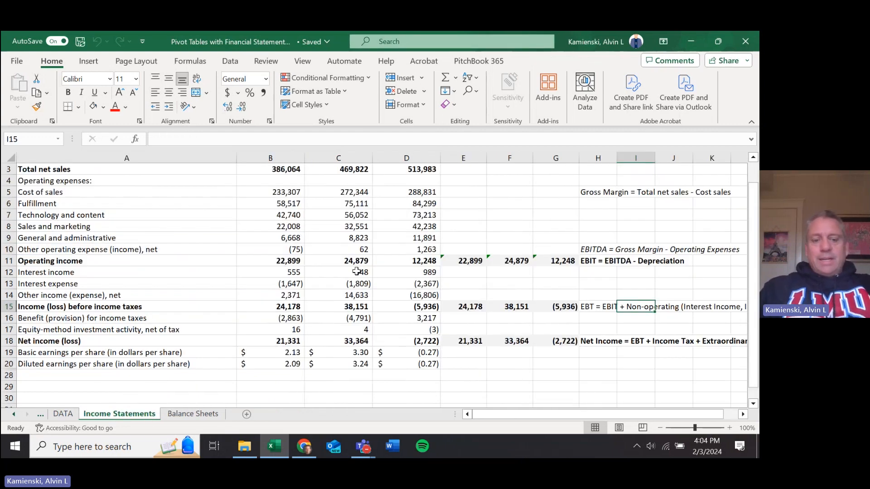
# Create a PivotTable on a new worksheet from the range A1:E17 of the DATA sheet.
pyautogui.hotkey('ctrl', 'pageup')
pyautogui.press('Down')
pyautogui.hotkey('ctrl', 'shift', 'Up')
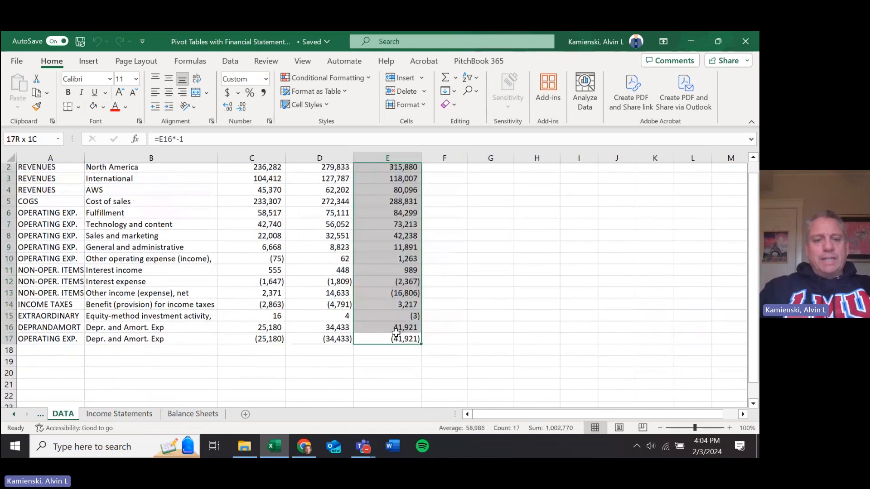
pyautogui.hotkey('ctrl', 'shift', 'Left')
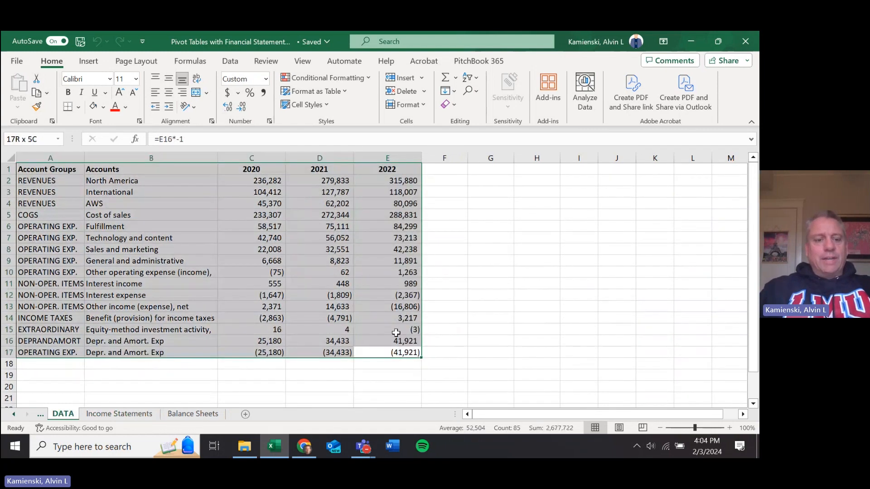
pyautogui.click(87, 62)
pyautogui.click(25, 102)
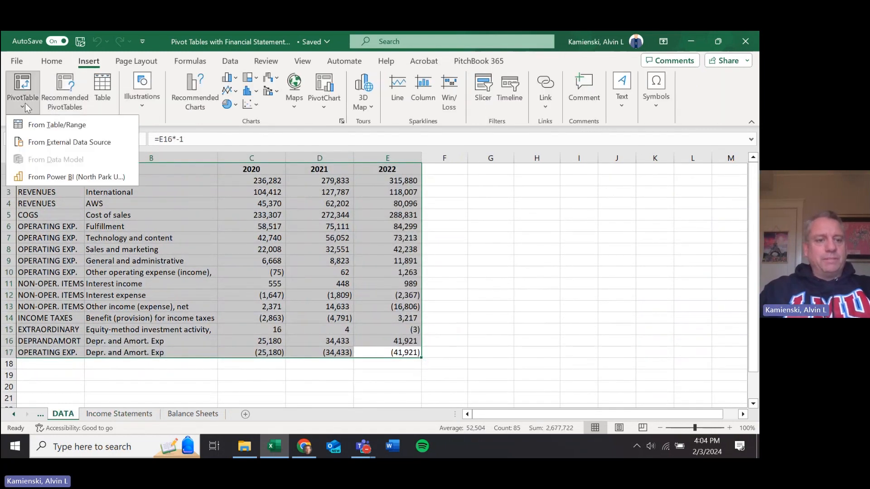
pyautogui.click(37, 126)
pyautogui.click(532, 311)
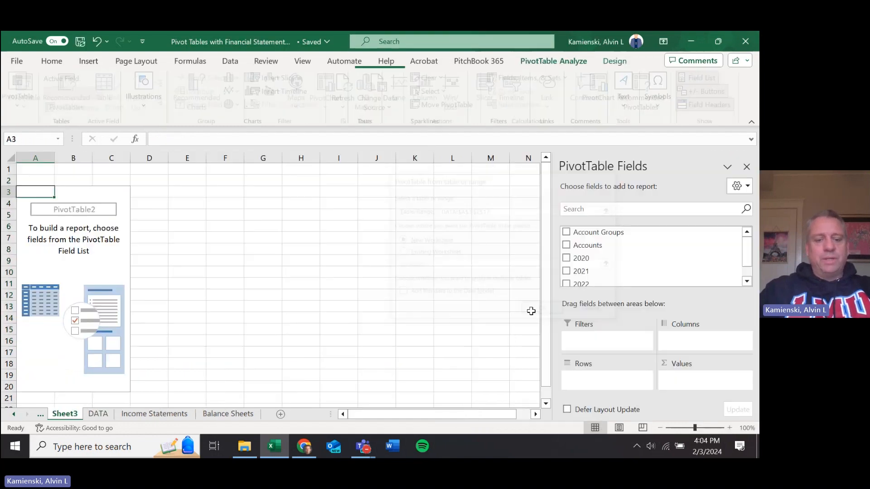
# Rename the new PivotTable worksheet to PIVOT TABLE.
pyautogui.write('P')
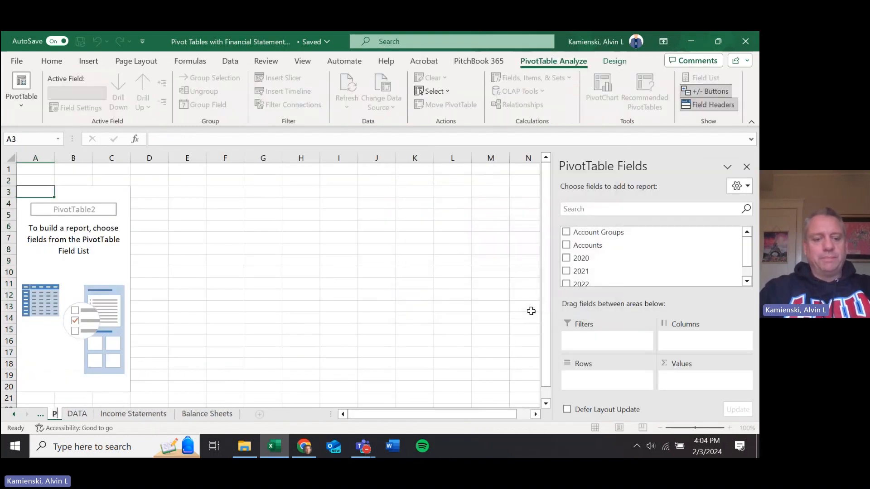
pyautogui.write('IVTO')
pyautogui.press('Right')
pyautogui.write('TABLE')
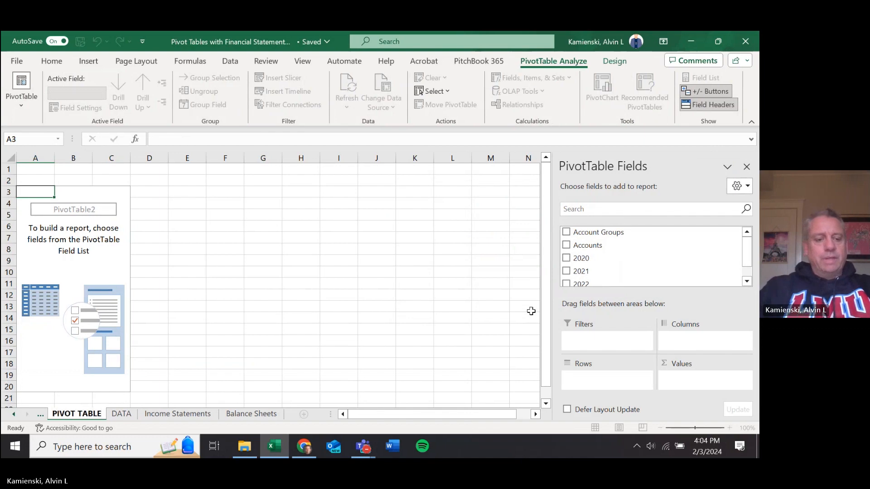
pyautogui.press('Return')
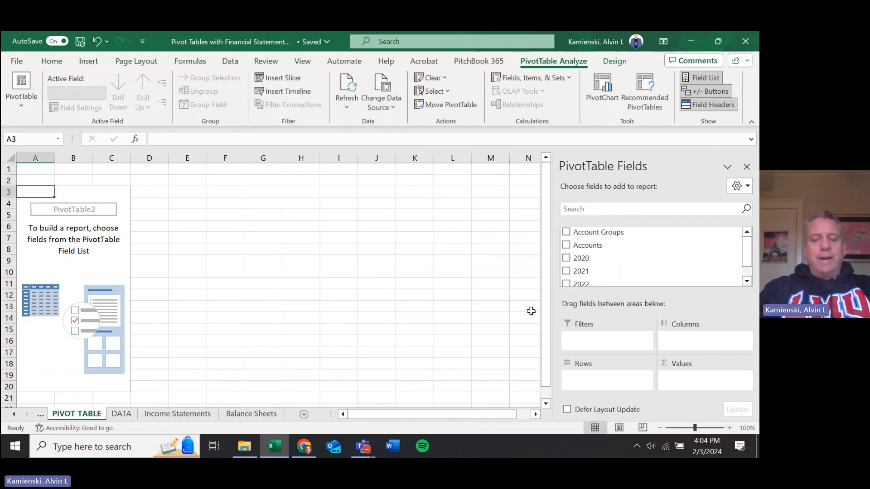
# Add Account Groups and Accounts as rows of the new pivot table and collapse the groups from COGS through OPERATING EXP.
pyautogui.click(566, 232)
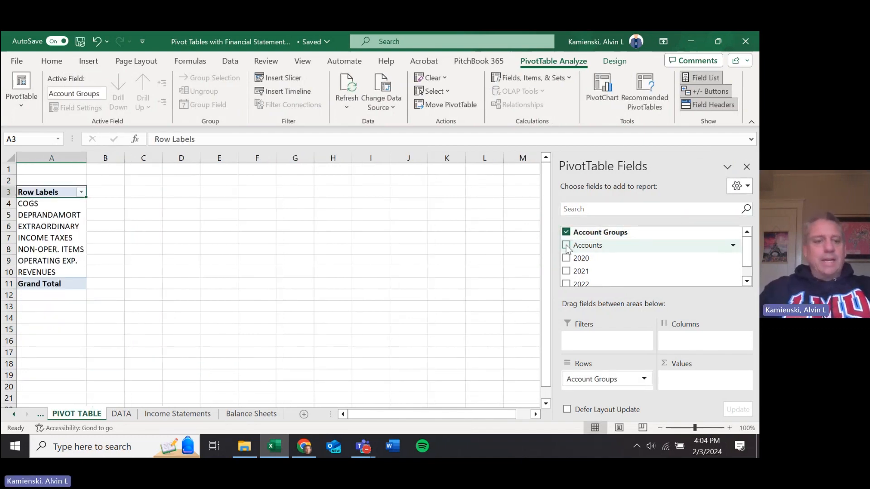
pyautogui.click(566, 245)
pyautogui.click(22, 204)
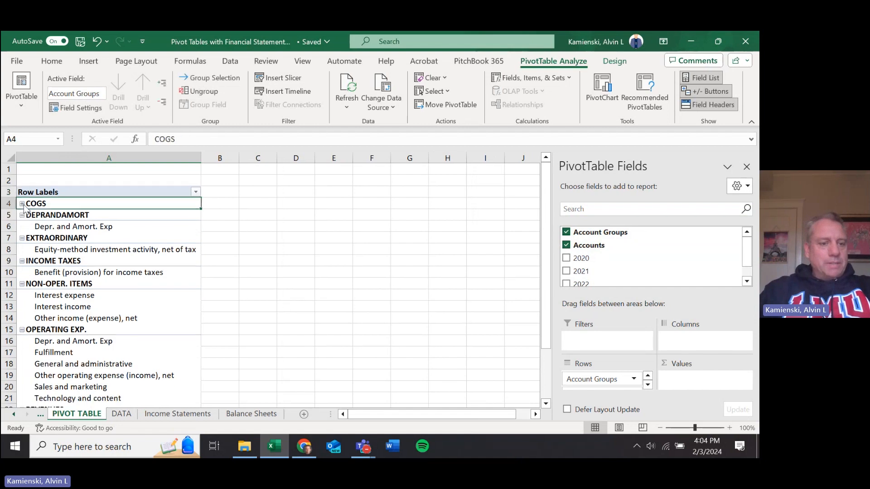
pyautogui.click(22, 215)
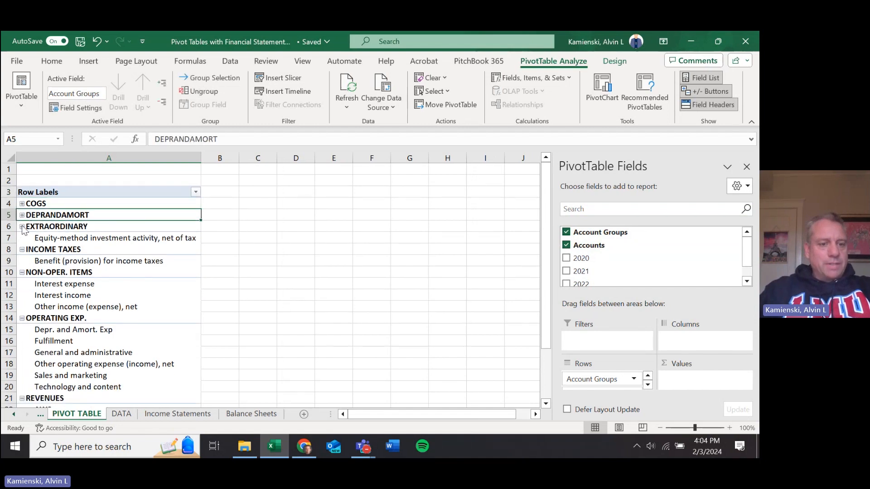
pyautogui.click(22, 227)
pyautogui.click(21, 238)
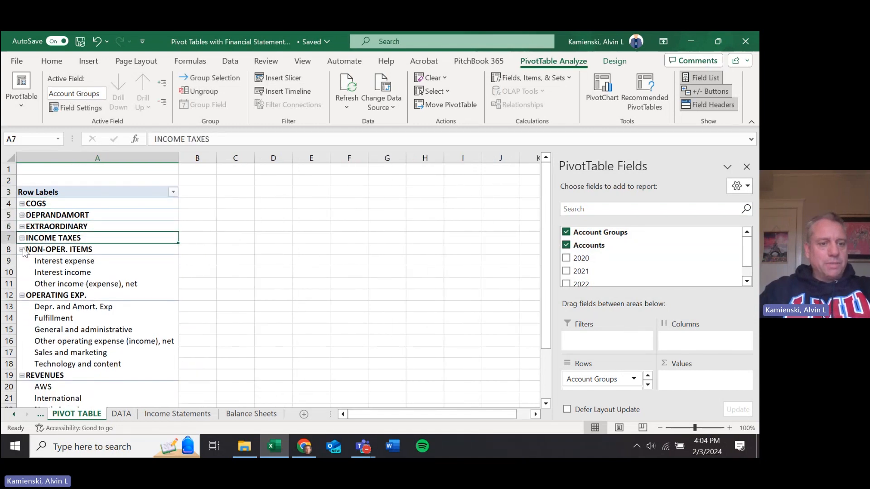
pyautogui.click(22, 249)
pyautogui.click(22, 261)
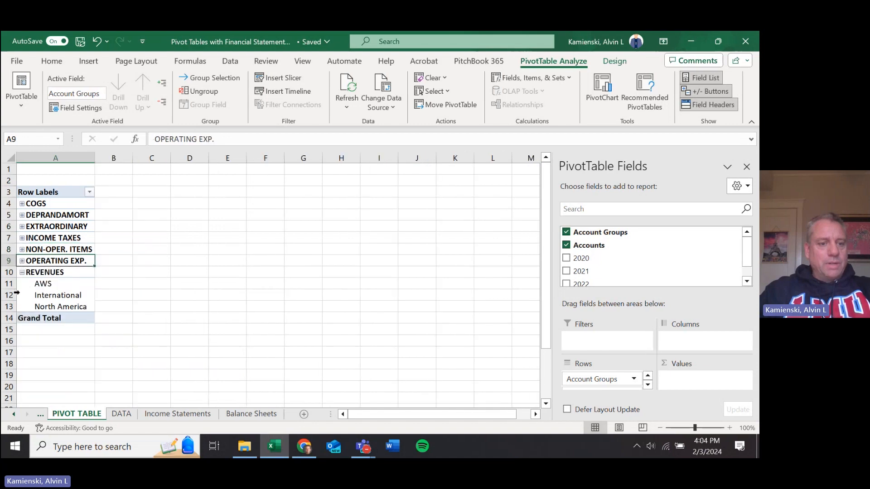
pyautogui.click(40, 272)
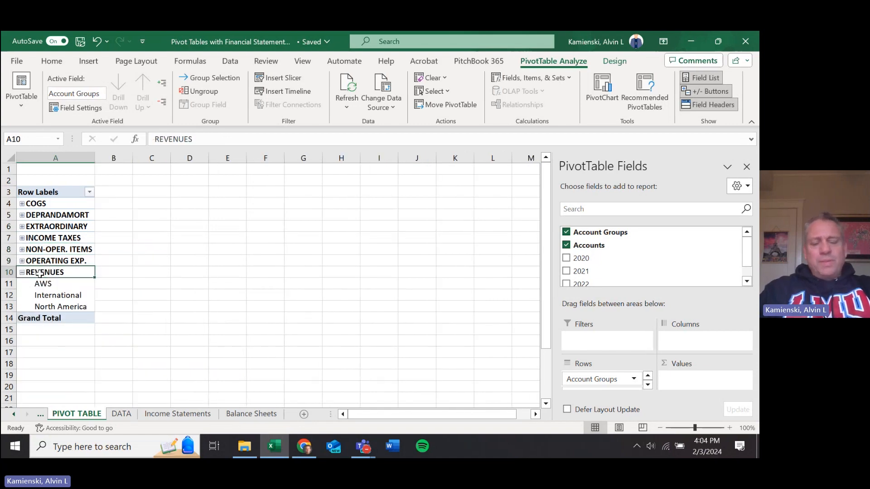
# Remove the Grand Total row from the pivot table and reselect its Row Labels header.
pyautogui.click(59, 318)
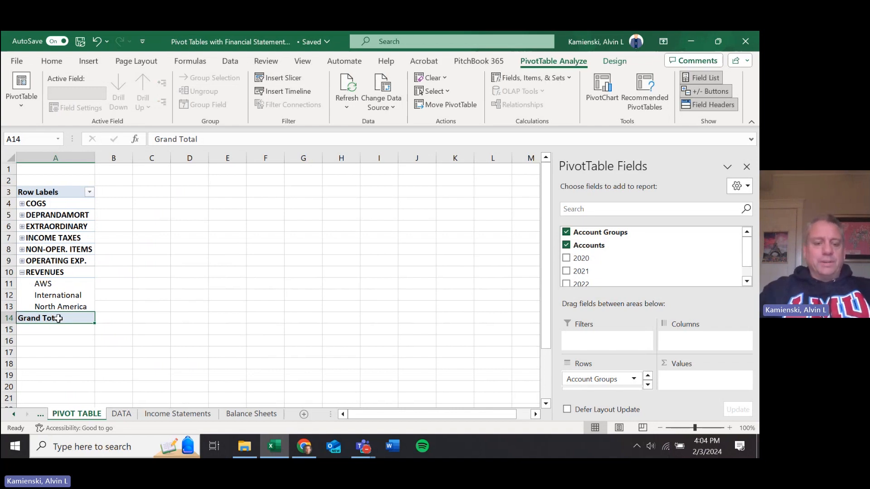
pyautogui.rightClick(58, 319)
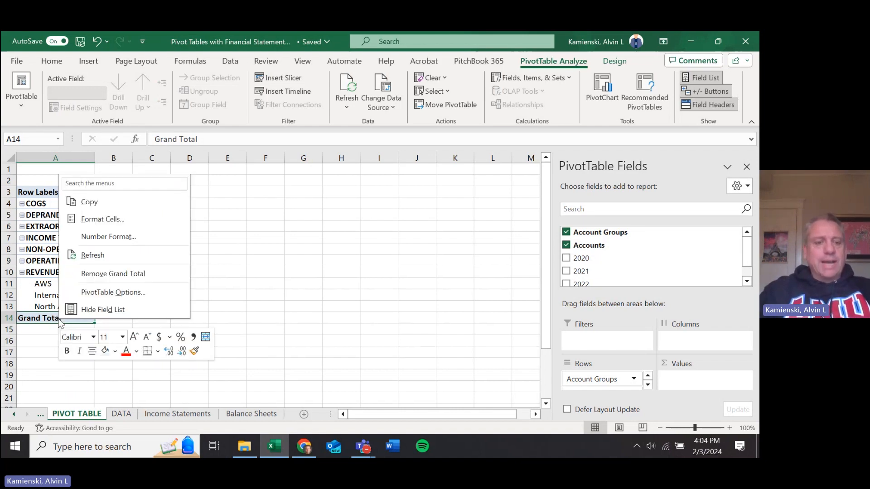
pyautogui.click(113, 273)
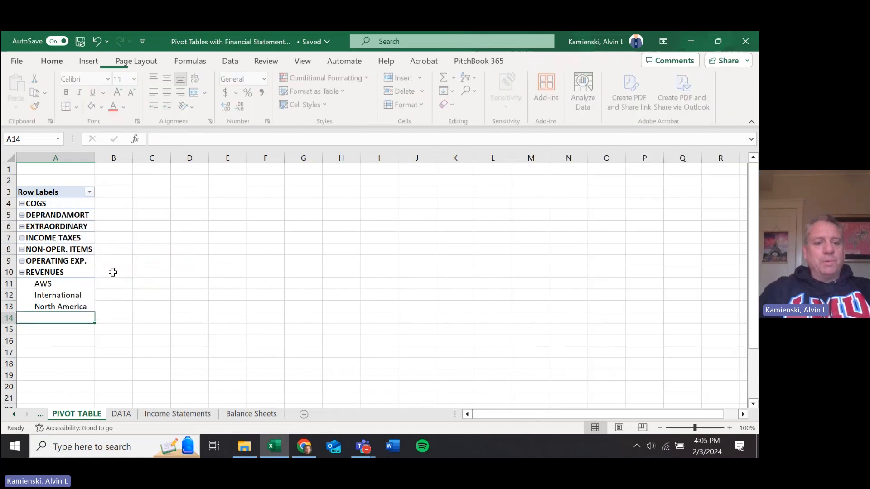
pyautogui.click(65, 194)
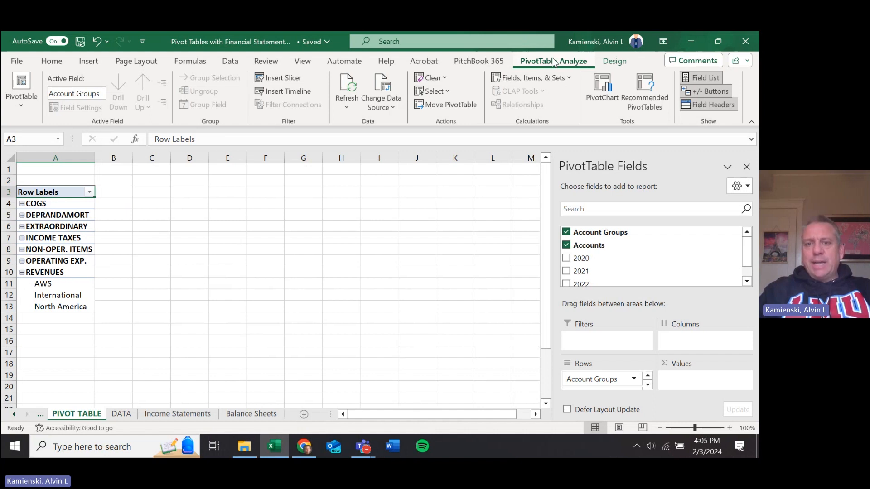
pyautogui.click(711, 105)
pyautogui.click(711, 105)
pyautogui.click(709, 106)
pyautogui.click(708, 107)
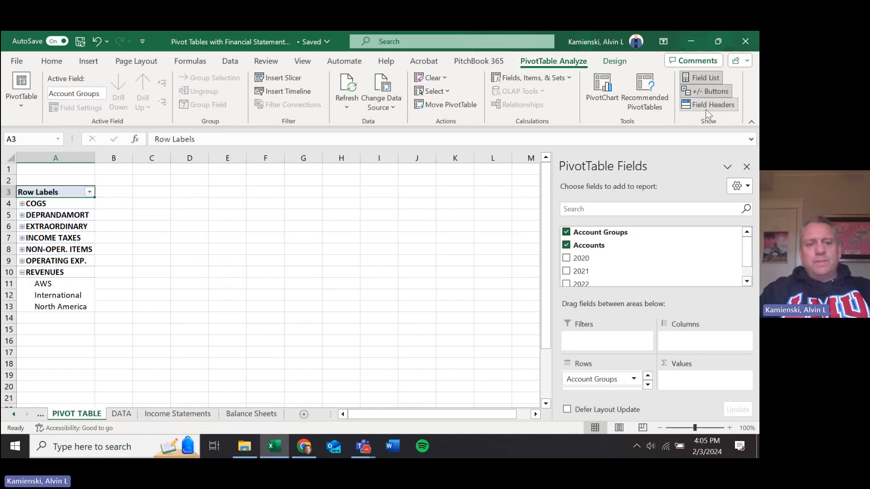
pyautogui.click(707, 110)
pyautogui.click(706, 110)
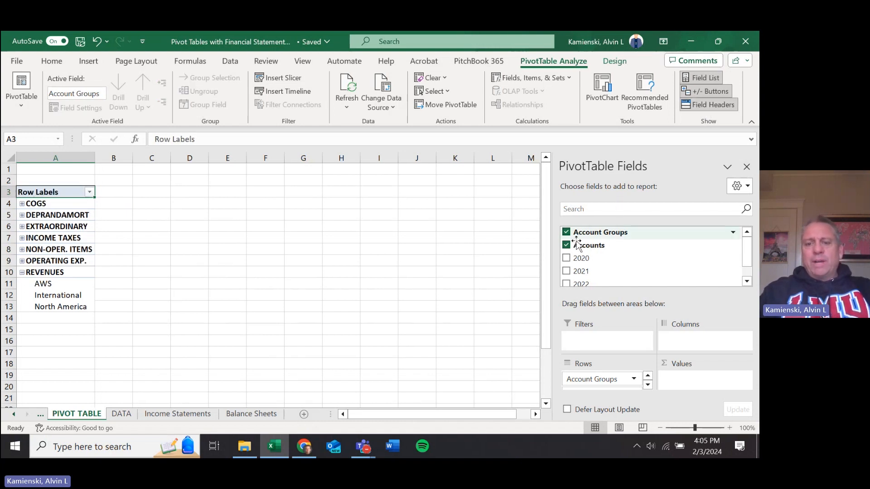
# Add the 2020, 2021 and 2022 fields as summed values in the pivot table.
pyautogui.click(566, 258)
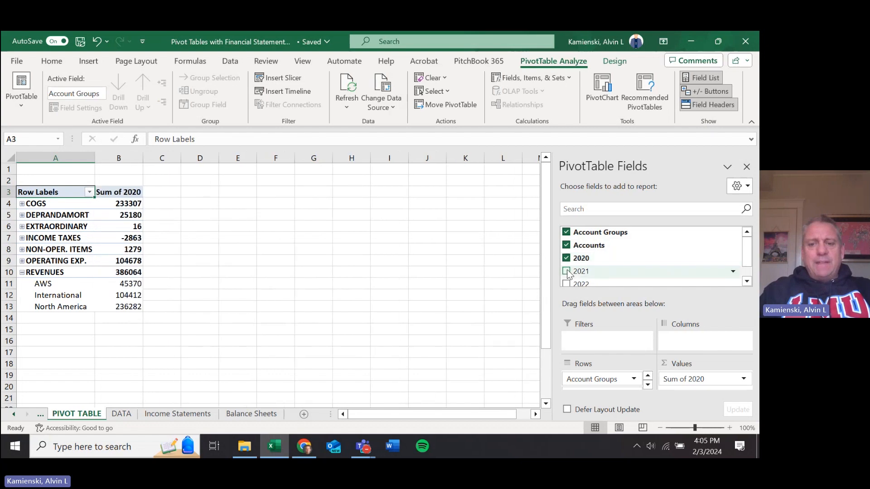
pyautogui.click(566, 271)
pyautogui.click(566, 284)
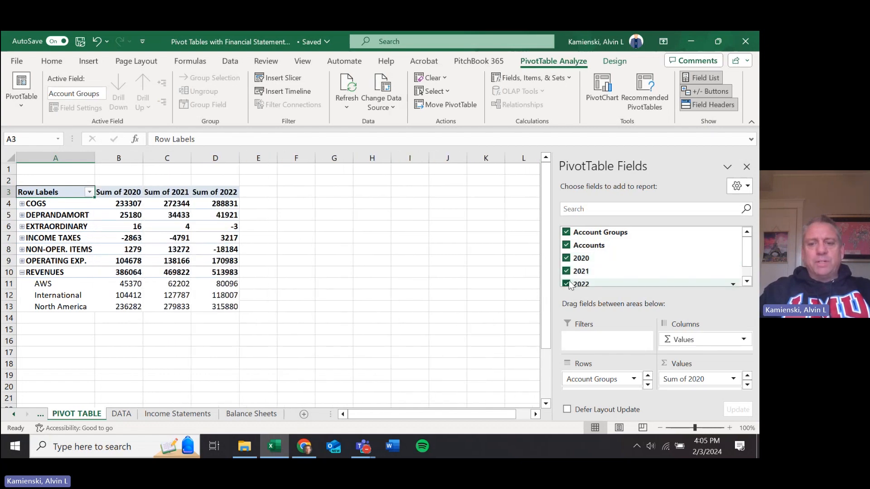
# Hide the pivot table's field headers so the Row Labels caption is removed.
pyautogui.click(720, 105)
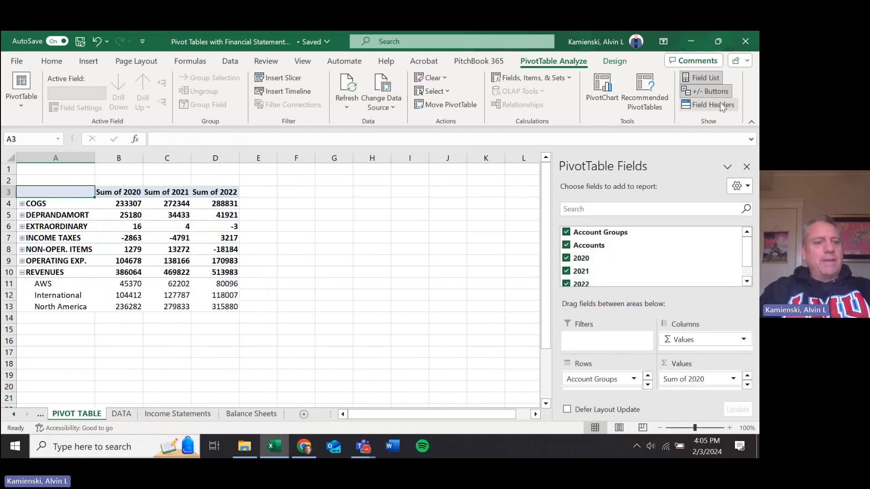
pyautogui.click(720, 105)
pyautogui.click(720, 104)
pyautogui.click(720, 102)
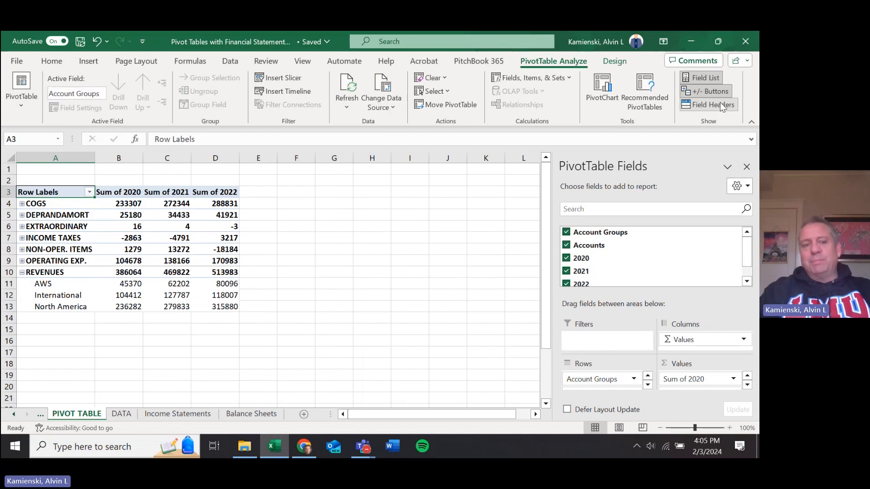
pyautogui.click(716, 107)
pyautogui.click(716, 108)
pyautogui.click(715, 108)
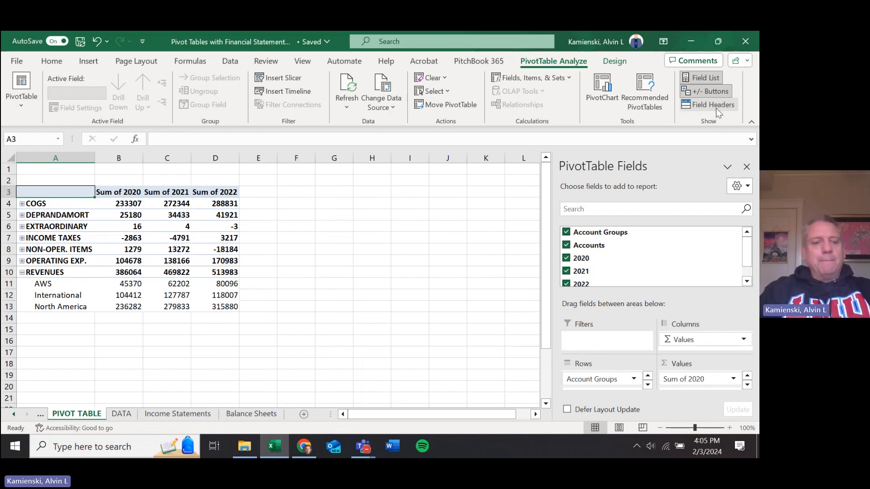
# Collapse the REVENUES group and move it above COGS as the first row group.
pyautogui.click(21, 273)
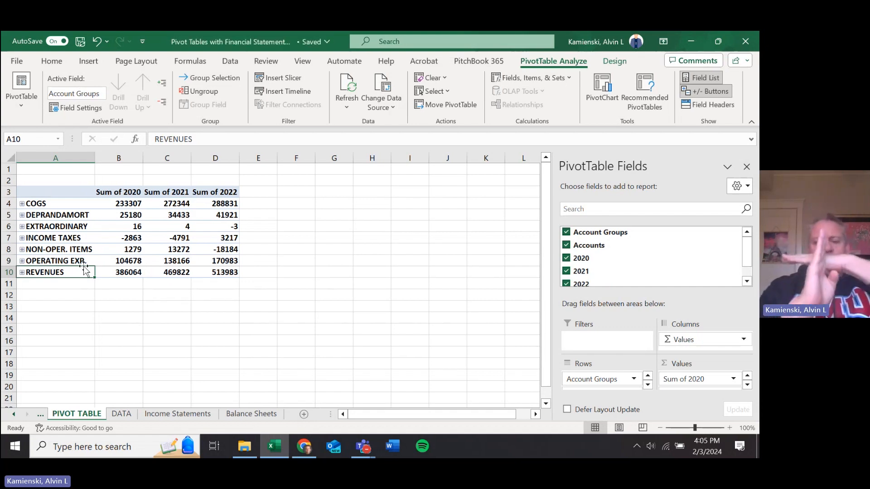
pyautogui.moveTo(86, 270); pyautogui.dragTo(86, 204)
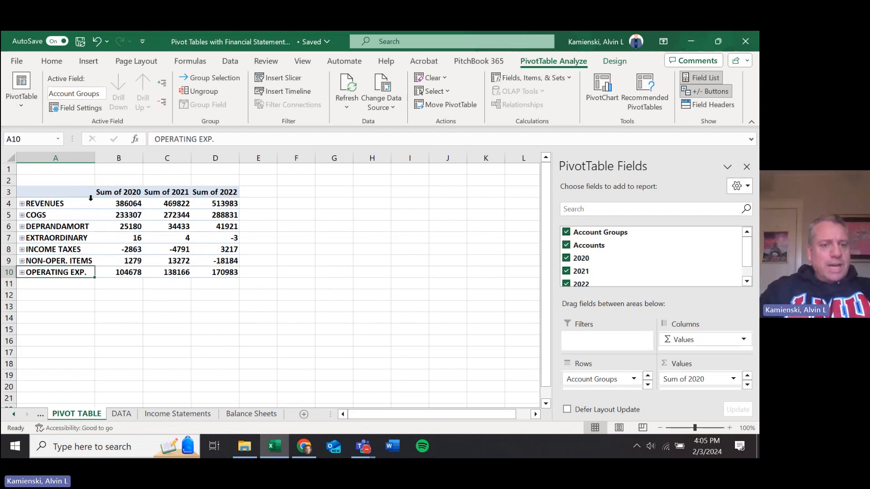
pyautogui.press('Down')
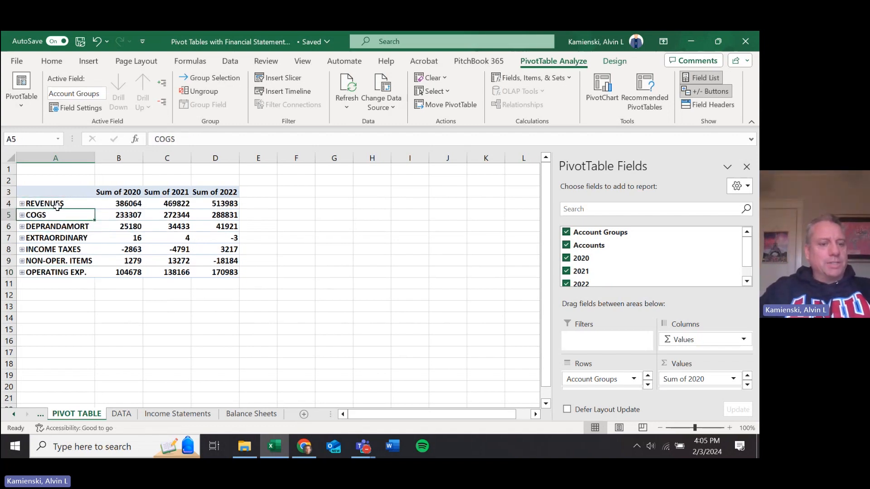
# Move the OPERATING EXP. group directly below COGS.
pyautogui.moveTo(97, 248)
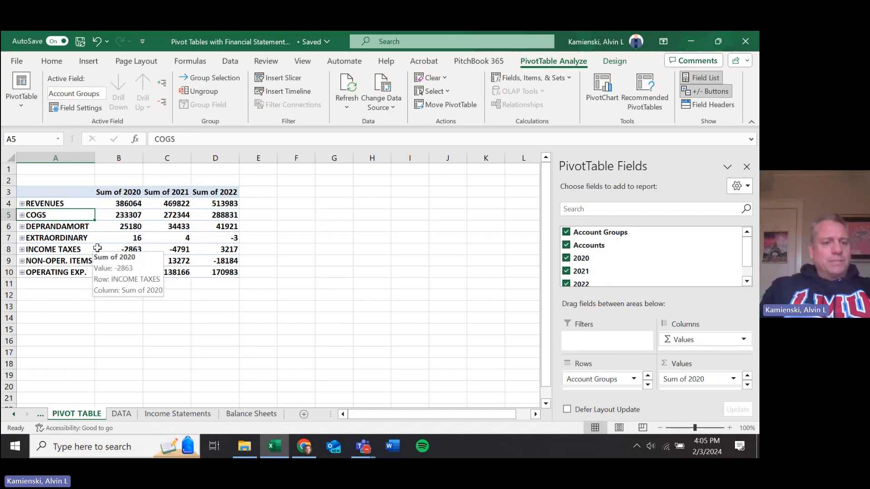
pyautogui.press('Down')
pyautogui.press('Down')
pyautogui.press('Down')
pyautogui.press('Down')
pyautogui.press('Down')
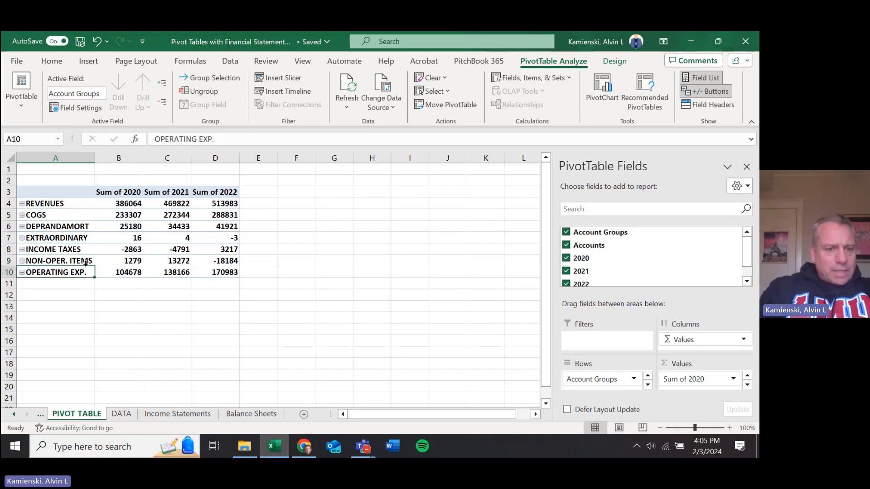
pyautogui.moveTo(87, 270); pyautogui.dragTo(93, 220)
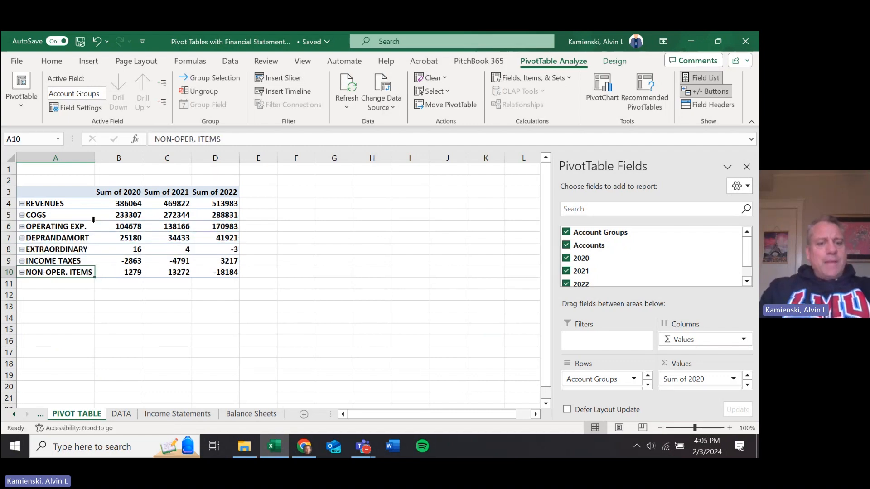
# Move the EXTRAORDINARY group to the end of the rows and place NON-OPER. ITEMS directly above INCOME TAXES.
pyautogui.click(62, 233)
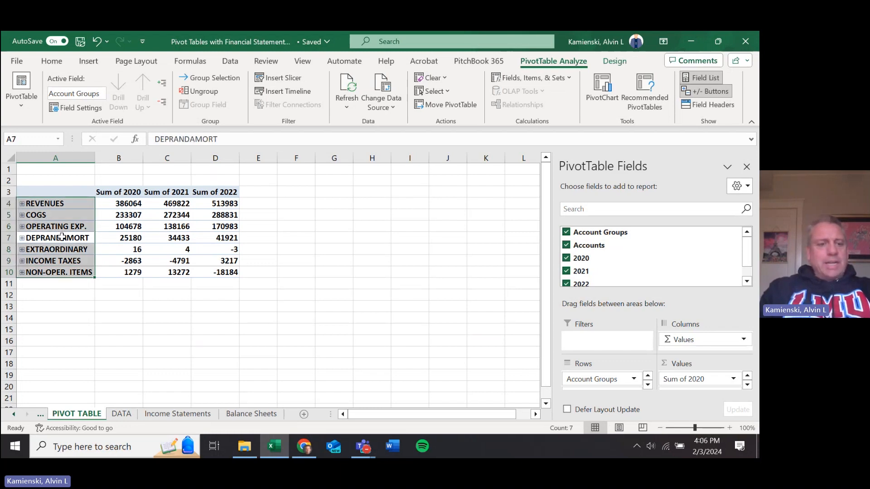
pyautogui.click(63, 236)
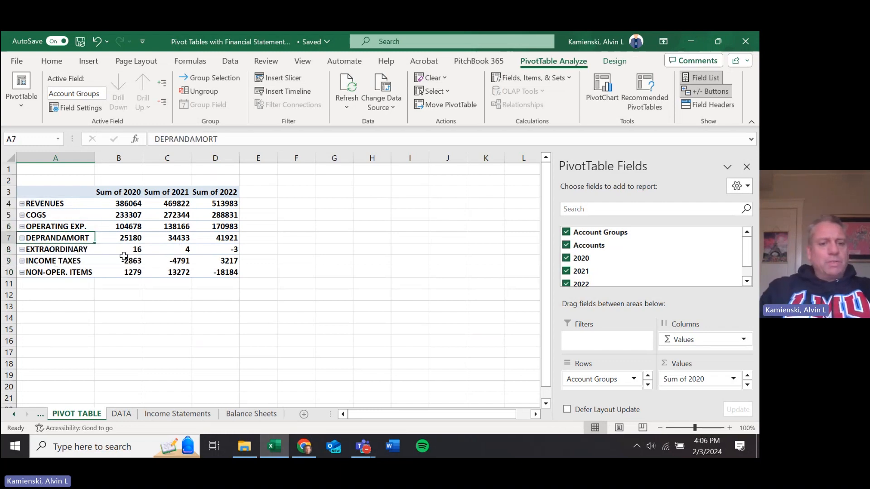
pyautogui.click(67, 271)
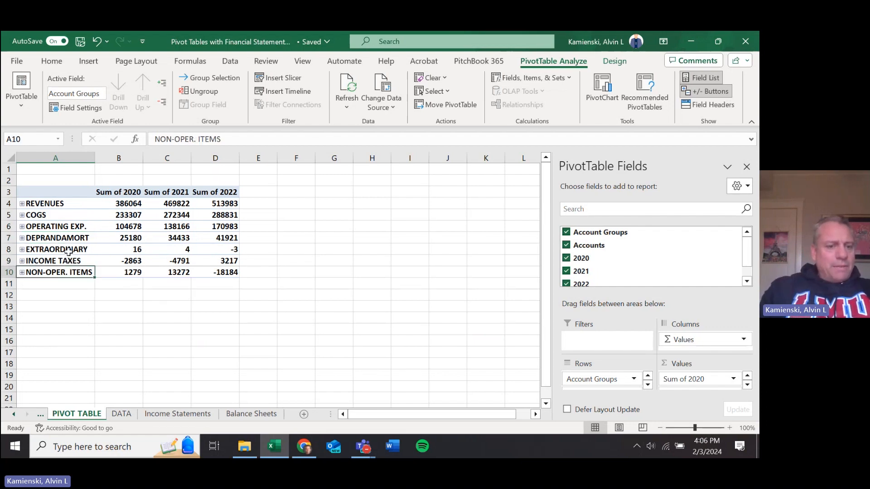
pyautogui.click(68, 250)
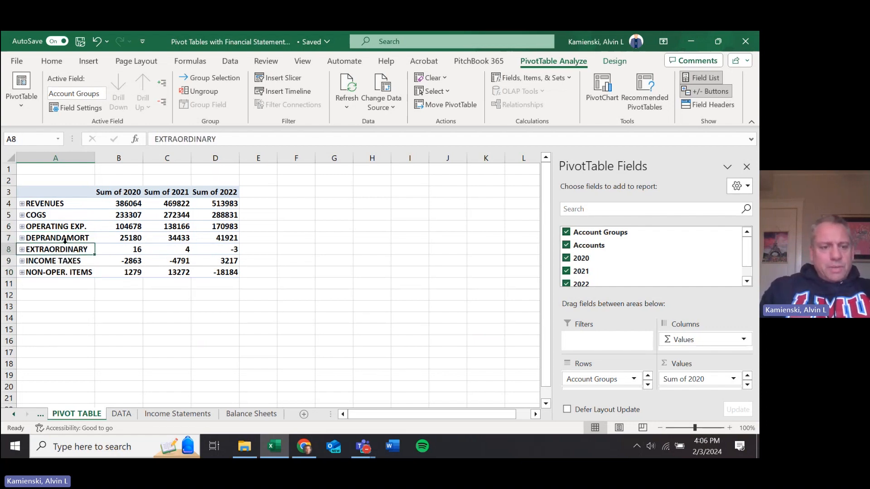
pyautogui.moveTo(65, 244); pyautogui.dragTo(59, 280)
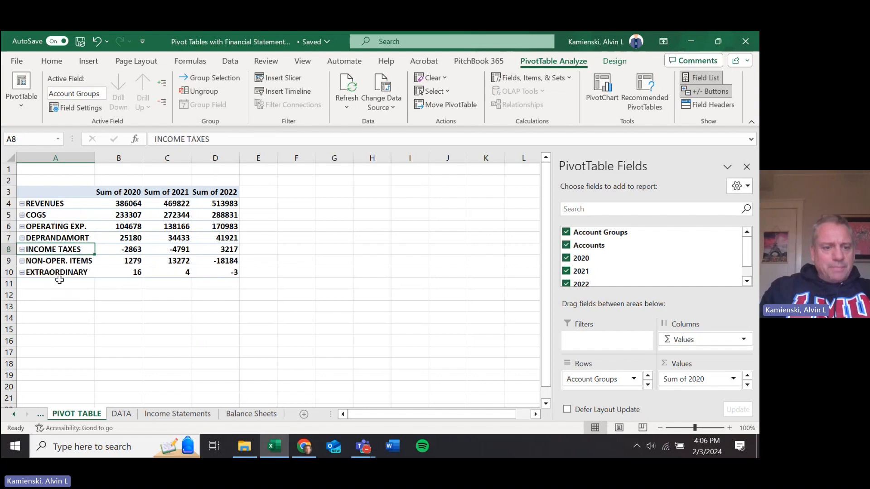
pyautogui.click(68, 261)
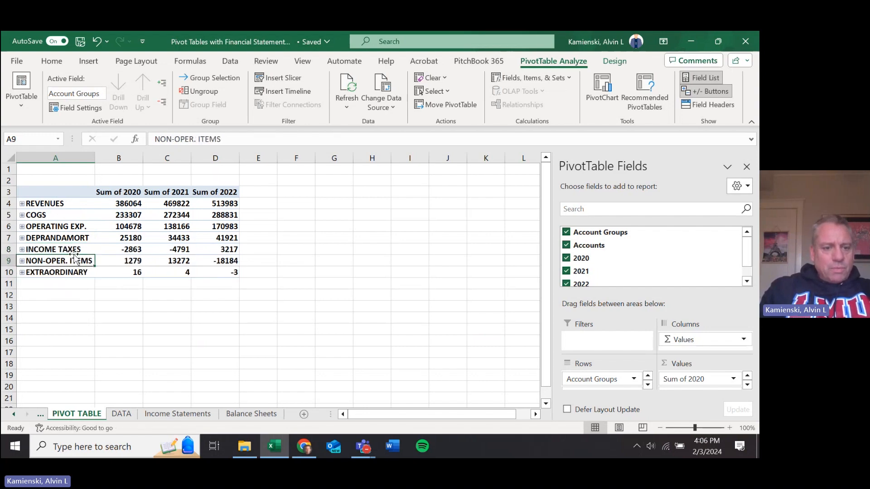
pyautogui.moveTo(75, 258); pyautogui.dragTo(76, 250)
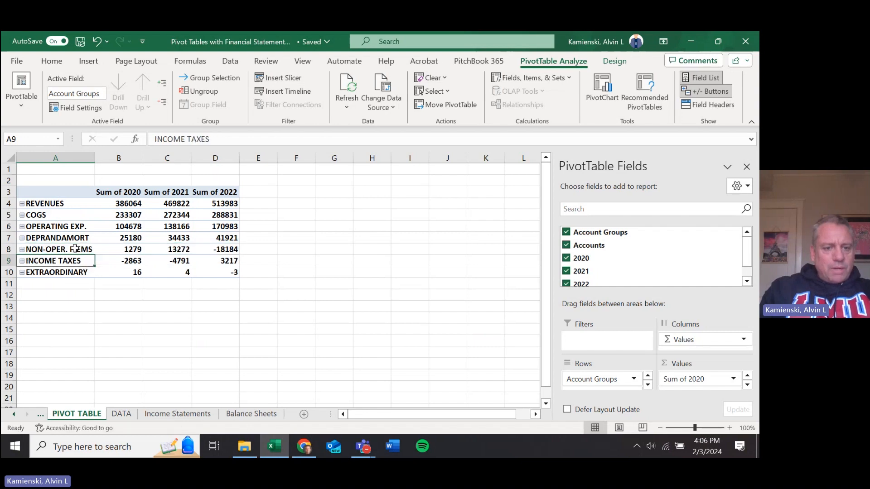
# Review the order of the account groups in the pivot table from REVENUES through EXTRAORDINARY.
pyautogui.click(61, 207)
pyautogui.press('Down')
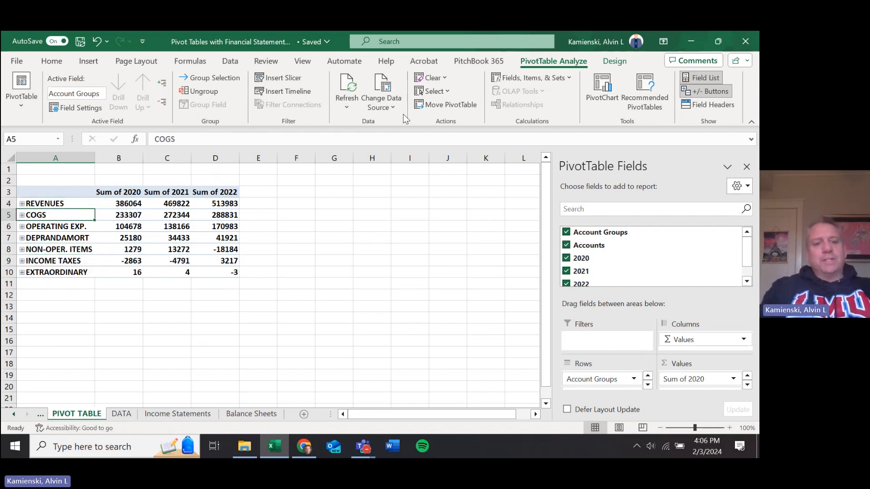
pyautogui.press('Down')
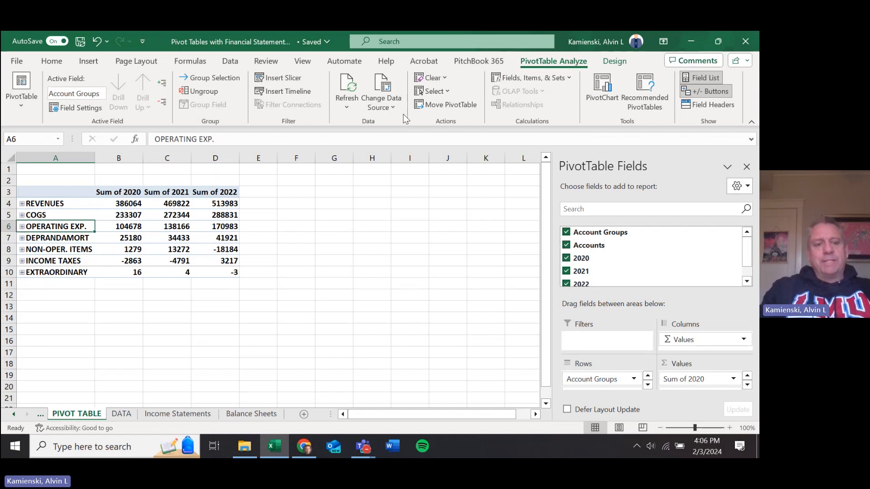
pyautogui.press('Down')
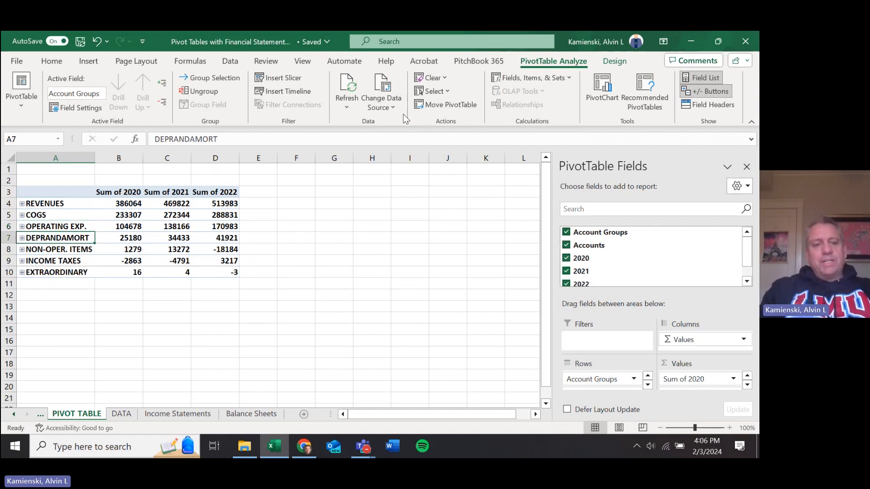
pyautogui.press('Down')
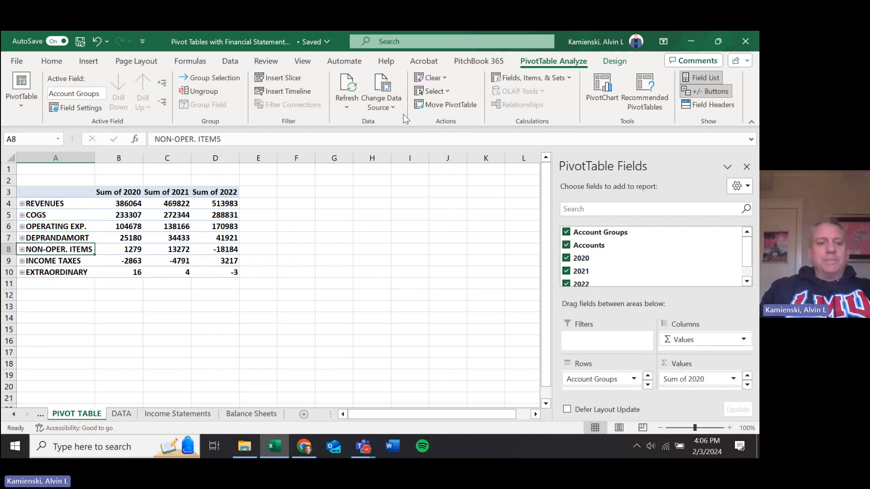
pyautogui.press('Down')
pyautogui.press('Down')
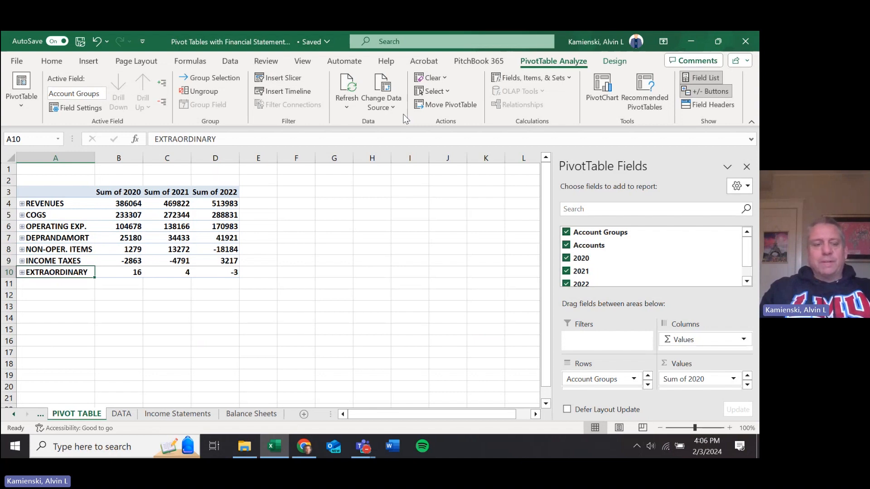
pyautogui.press('Up')
pyautogui.press('Up')
pyautogui.press('Up')
pyautogui.press('Up')
pyautogui.press('Up')
pyautogui.press('Up')
pyautogui.press('Up')
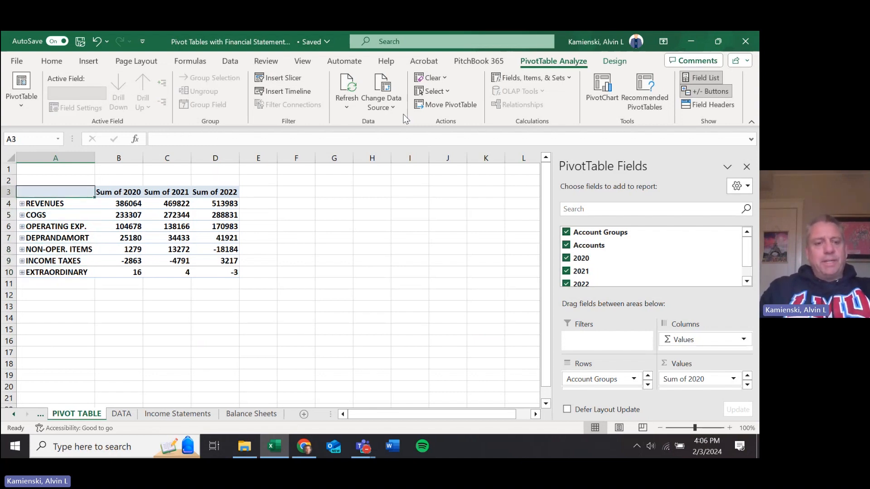
# Try to rename the Sum of 2020 column header in cell B3 to 2020.
pyautogui.press('Right')
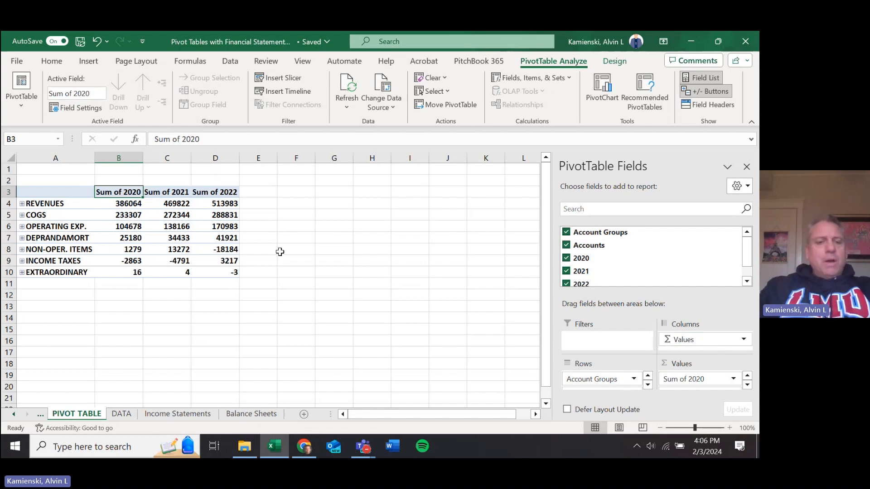
pyautogui.press('F2')
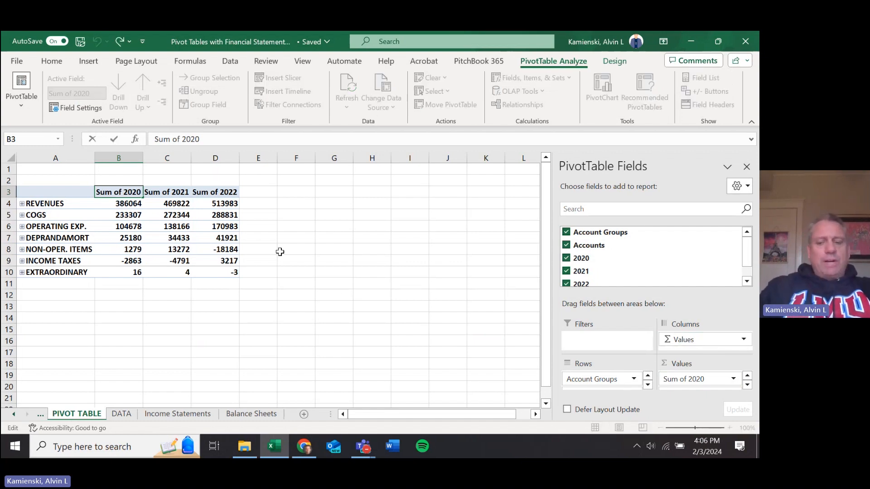
pyautogui.press('BackSpace')
pyautogui.press('BackSpace')
pyautogui.press('BackSpace')
pyautogui.press('BackSpace')
pyautogui.press('BackSpace')
pyautogui.press('BackSpace')
pyautogui.press('BackSpace')
pyautogui.press('Return')
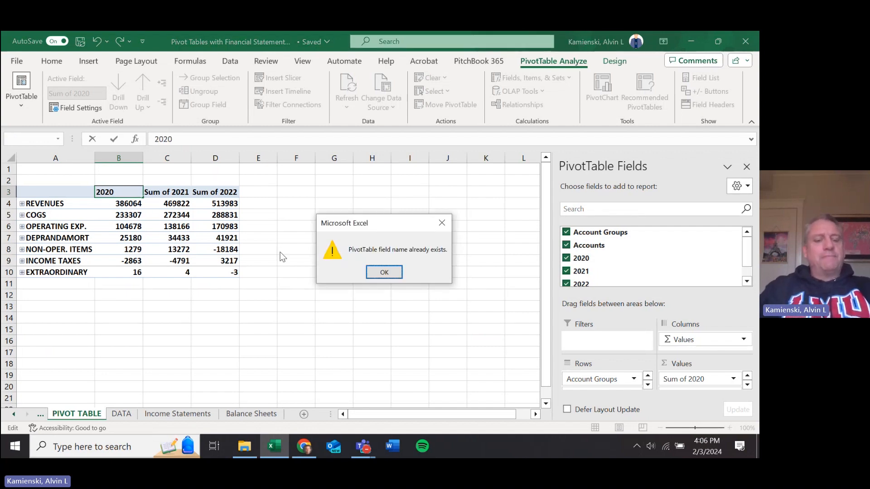
pyautogui.press('Return')
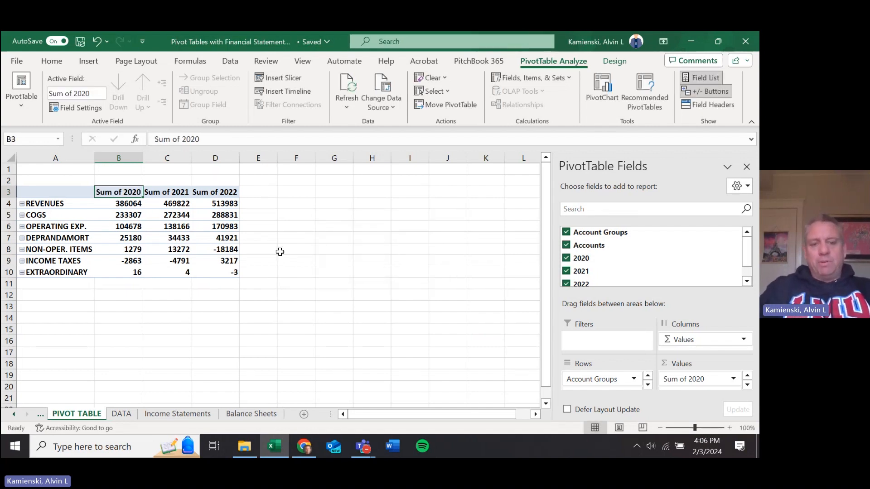
# Check the DATA and Income Statements sheets and rename the pivot table header in B3 to 2020 with a leading space.
pyautogui.hotkey('ctrl', 'pagedown')
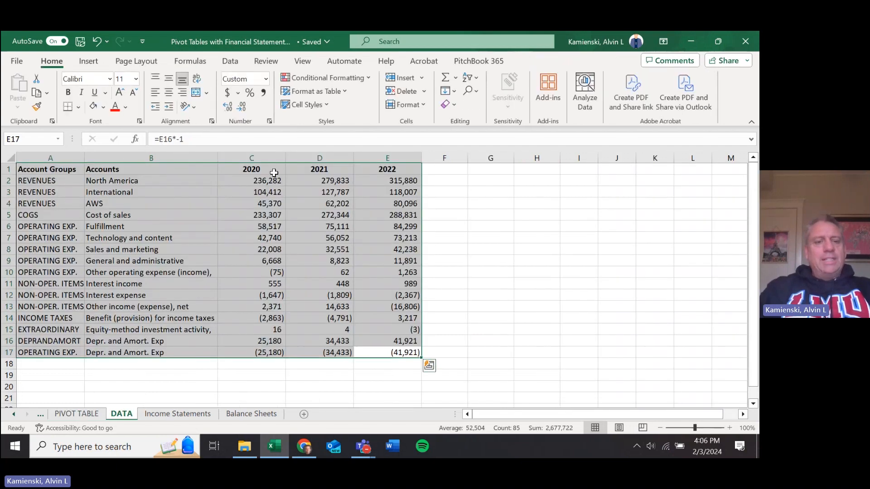
pyautogui.hotkey('ctrl', 'pagedown')
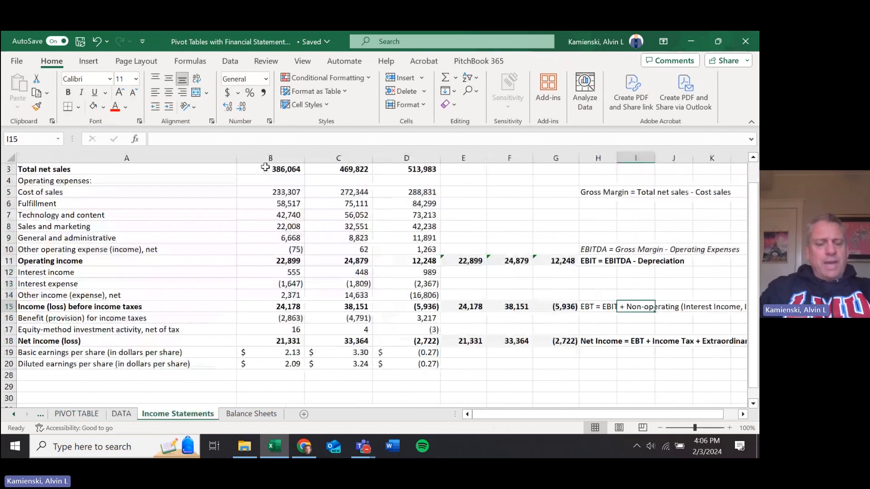
pyautogui.hotkey('ctrl', 'pageup')
pyautogui.hotkey('ctrl', 'pageup')
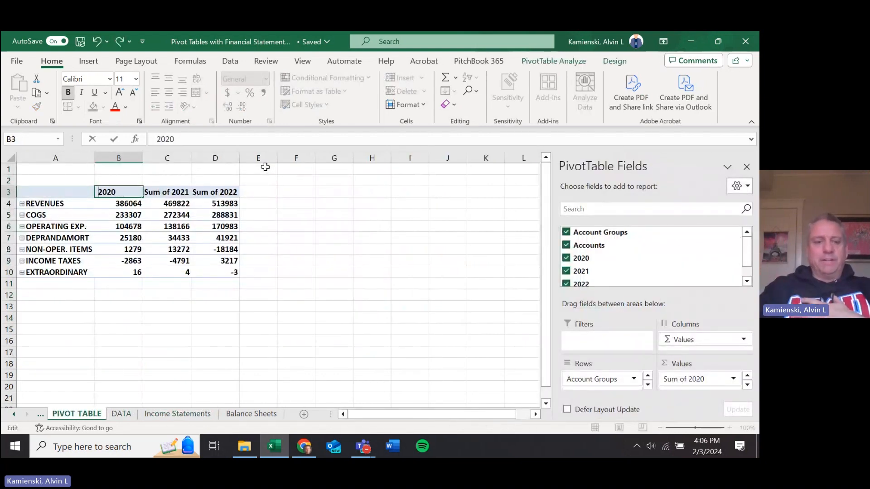
pyautogui.press('Return')
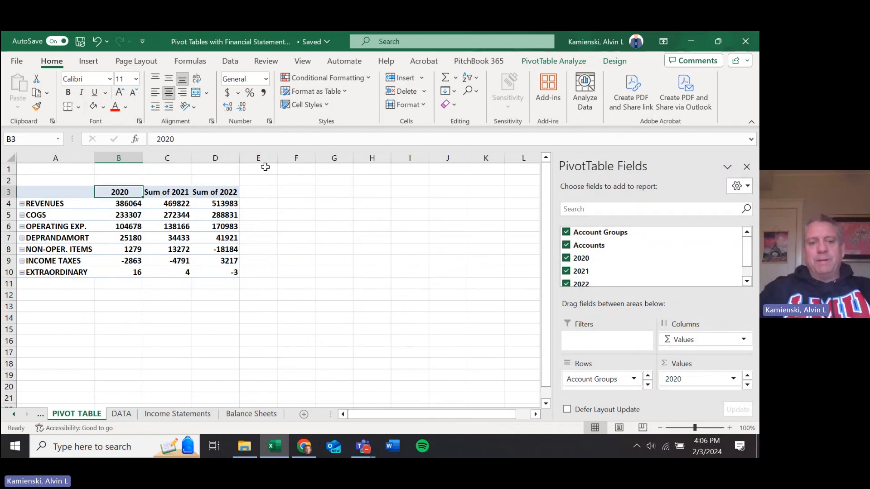
# Rename the Sum of 2021 column header in cell C3 to 2021 with a leading space.
pyautogui.press('Right')
pyautogui.press('Left')
pyautogui.press('Right')
pyautogui.press('F2')
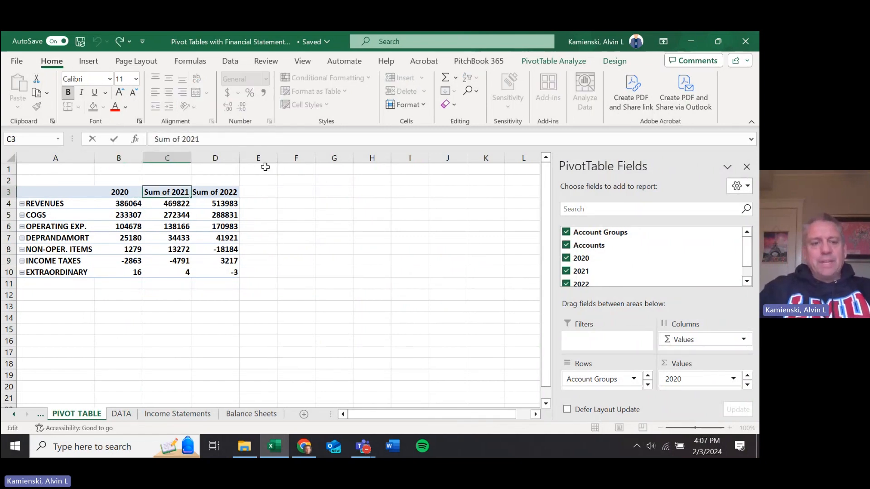
pyautogui.hotkey('shift', 'Home')
pyautogui.press('Return')
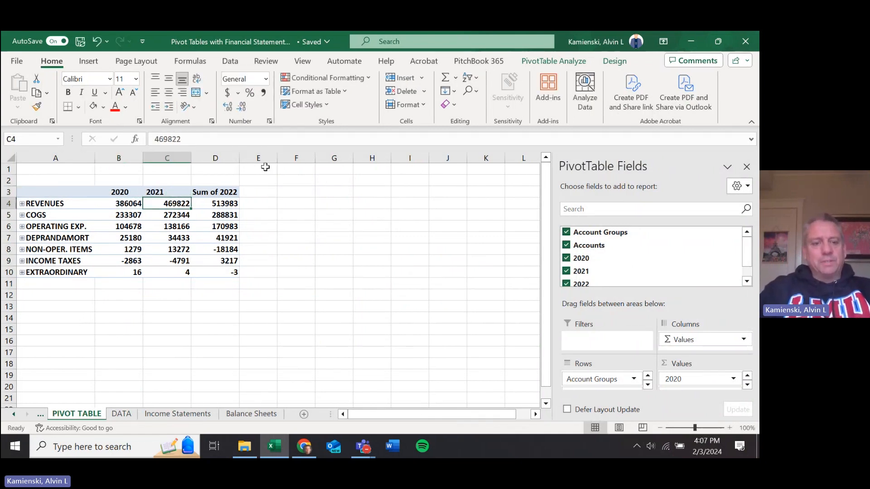
# Rename the Sum of 2022 column header in cell D3 to 2022 with a leading space.
pyautogui.press('Right')
pyautogui.press('Up')
pyautogui.press('F2')
pyautogui.press('Left')
pyautogui.press('Left')
pyautogui.press('Right')
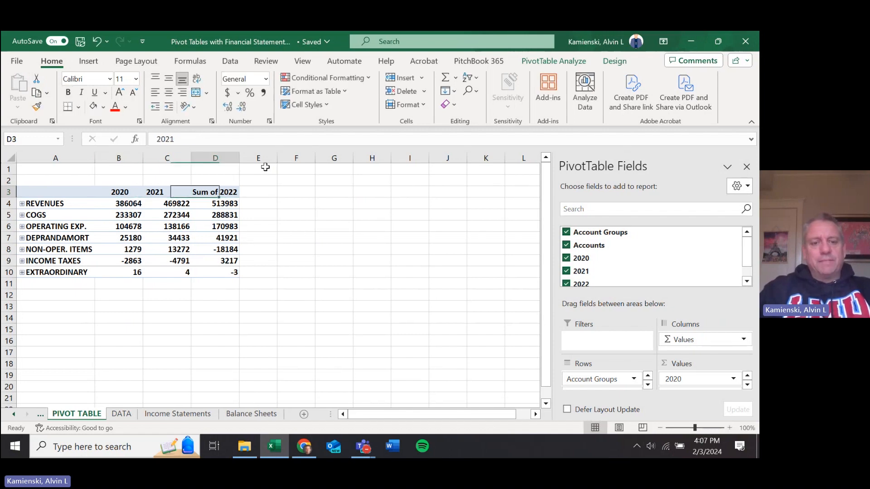
pyautogui.press('Right')
pyautogui.press('F2')
pyautogui.press('Left')
pyautogui.press('Left')
pyautogui.press('Left')
pyautogui.press('Left')
pyautogui.hotkey('shift', 'Home')
pyautogui.press('Return')
# Center the 2021 and 2022 headers in cells C3:D3.
pyautogui.press('Up')
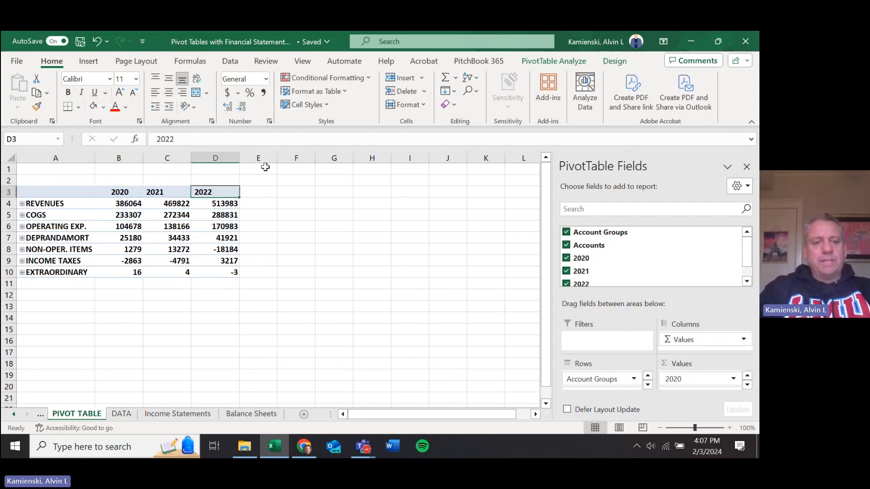
pyautogui.hotkey('shift', 'Left')
pyautogui.hotkey('alt', 'h')
pyautogui.press('a')
pyautogui.press('c')
pyautogui.press('Left')
pyautogui.press('Left')
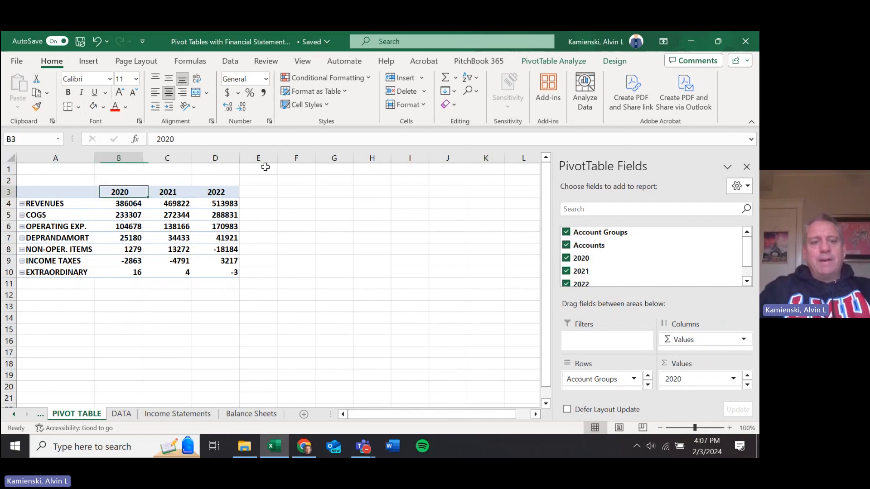
pyautogui.press('Right')
pyautogui.press('Right')
pyautogui.press('Left')
pyautogui.press('Left')
pyautogui.press('Right')
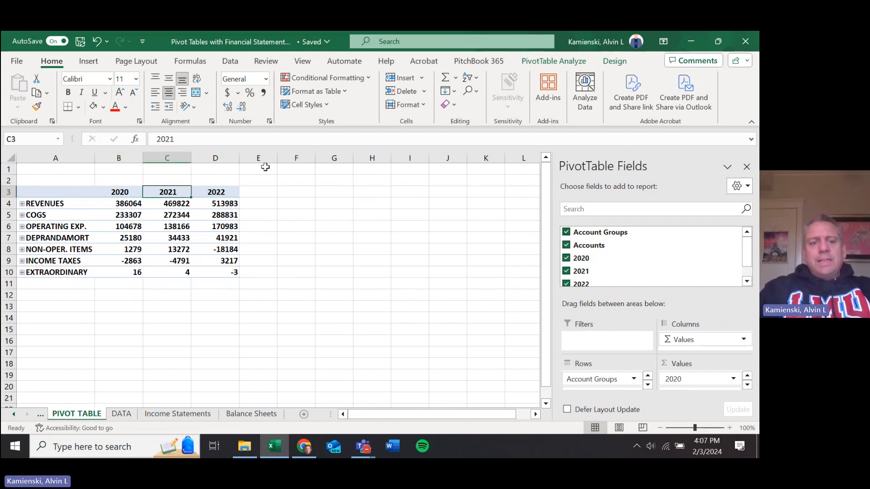
# Apply the comma number style to the yearly values in B4:D10.
pyautogui.press('Down')
pyautogui.press('Left')
pyautogui.hotkey('shift', 'Down')
pyautogui.hotkey('shift', 'Down')
pyautogui.hotkey('shift', 'Down')
pyautogui.hotkey('shift', 'Down')
pyautogui.hotkey('shift', 'Down')
pyautogui.hotkey('shift', 'Down')
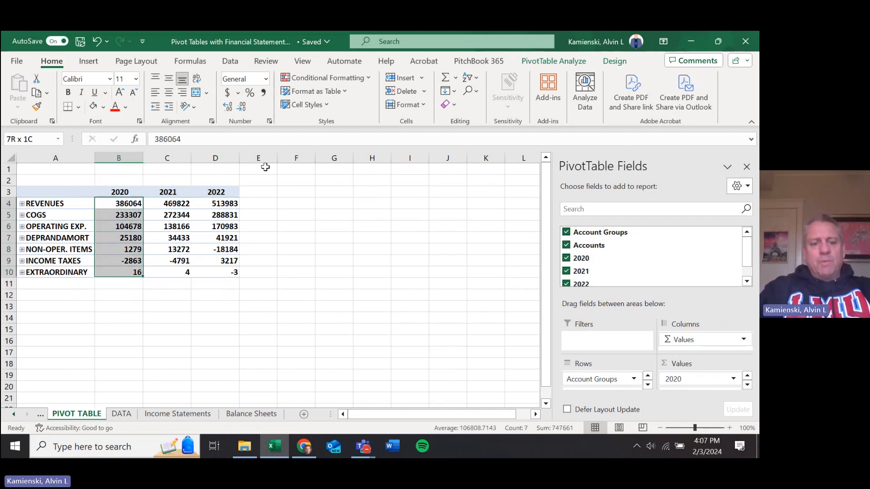
pyautogui.hotkey('shift', 'Right')
pyautogui.hotkey('shift', 'Right')
pyautogui.press('alt')
pyautogui.press('h')
pyautogui.press('k')
# Remove the decimal places from the values in B4:D10.
pyautogui.hotkey('alt', 'h')
pyautogui.press('9')
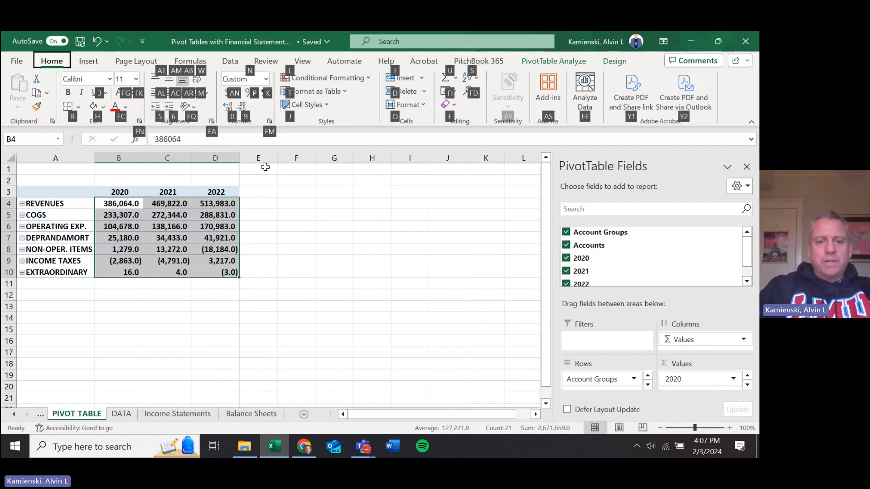
pyautogui.press('0')
pyautogui.hotkey('alt', 'h')
pyautogui.press('9')
pyautogui.hotkey('alt', 'h')
pyautogui.press('9')
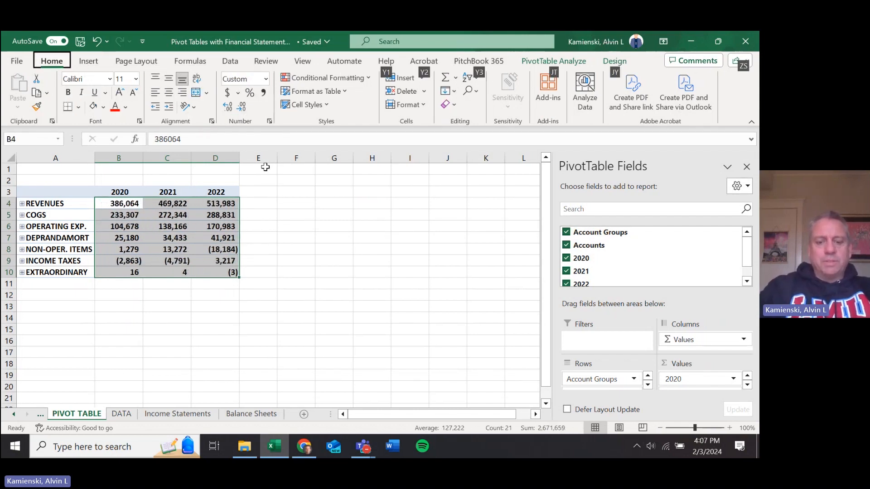
# Set the width of columns B to D to 15 and of column A to 20.
pyautogui.hotkey('alt', 'h')
pyautogui.write('ow15')
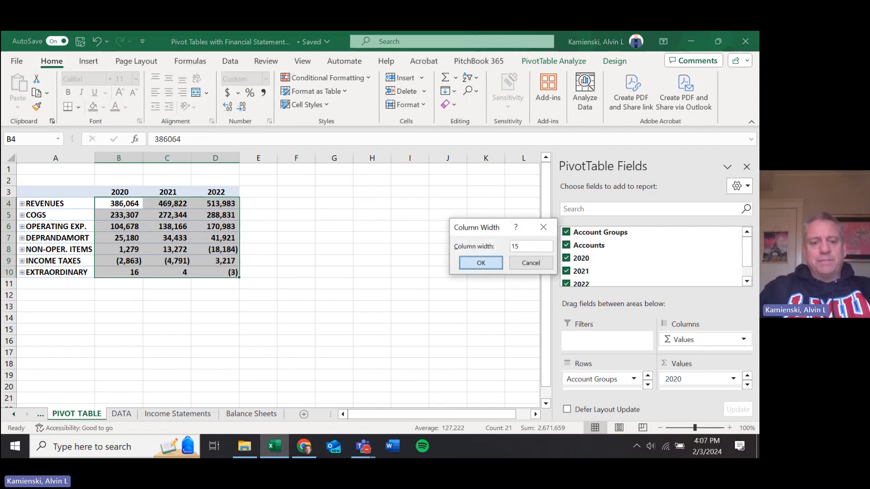
pyautogui.press('Return')
pyautogui.press('Left')
pyautogui.hotkey('alt', 'h')
pyautogui.write('ow')
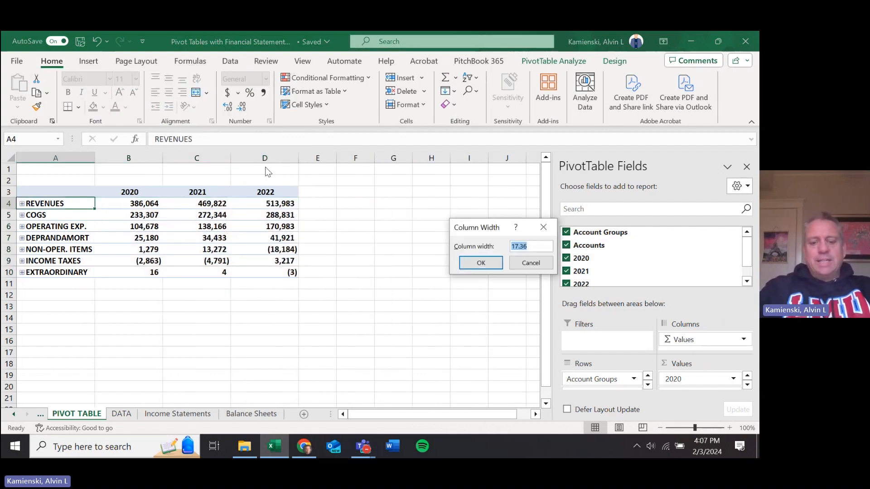
pyautogui.write('20')
pyautogui.press('Return')
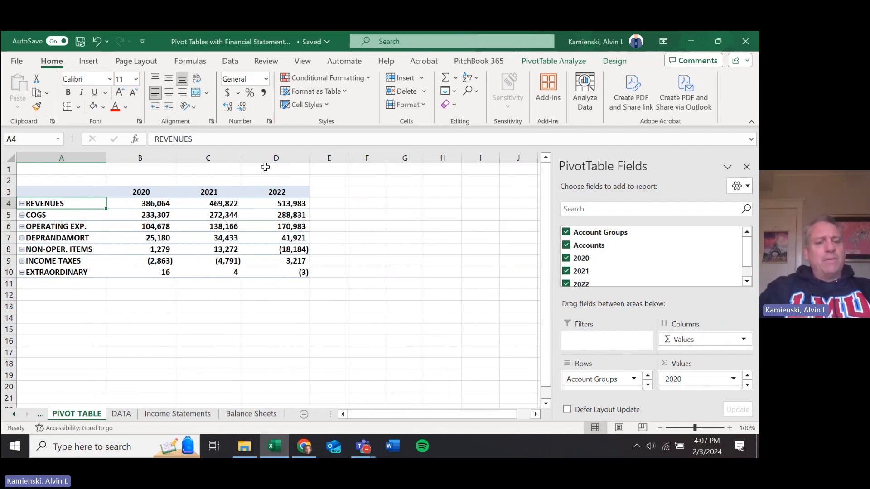
pyautogui.hotkey('ctrl', 'pageup')
pyautogui.hotkey('ctrl', 'pagedown')
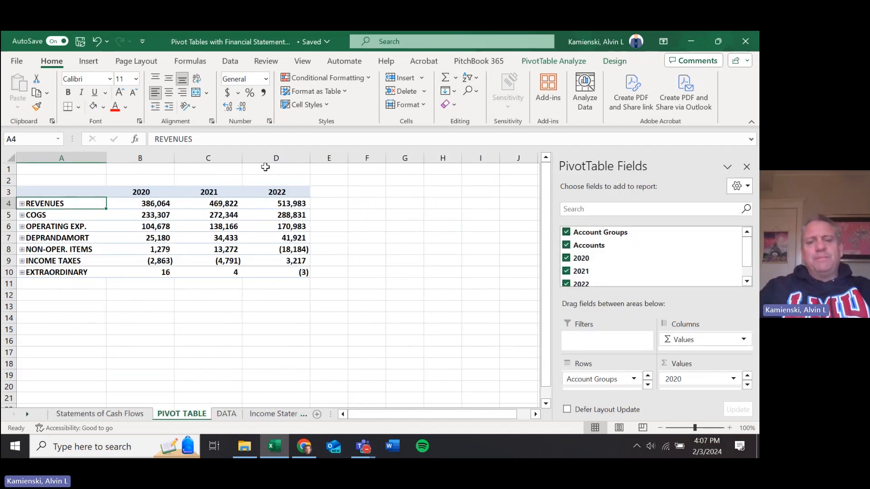
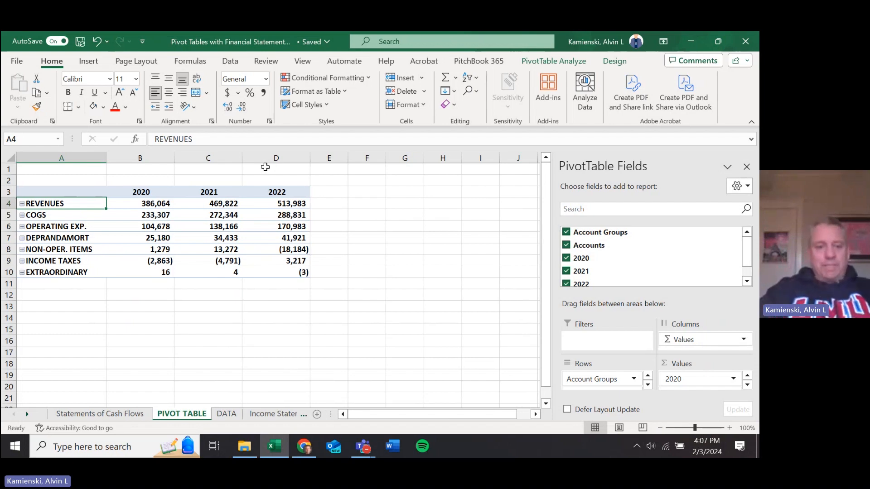
pyautogui.press('Down')
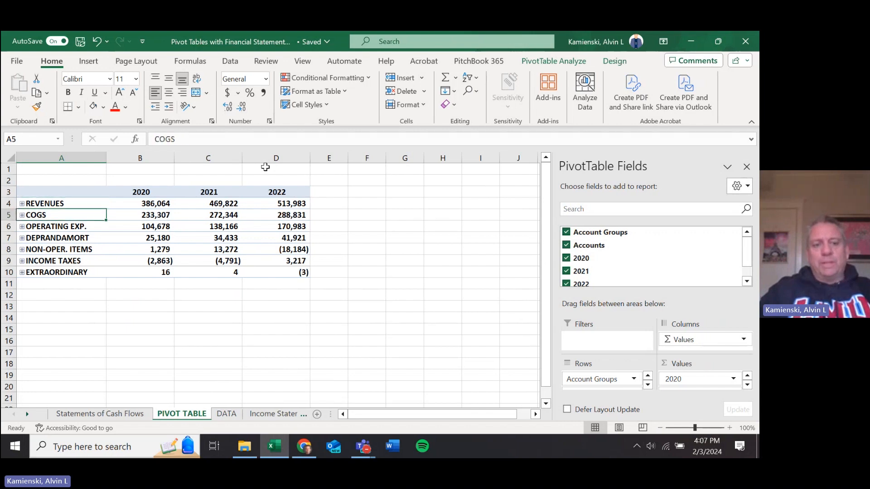
pyautogui.press('Down')
pyautogui.press('Up')
pyautogui.press('Up')
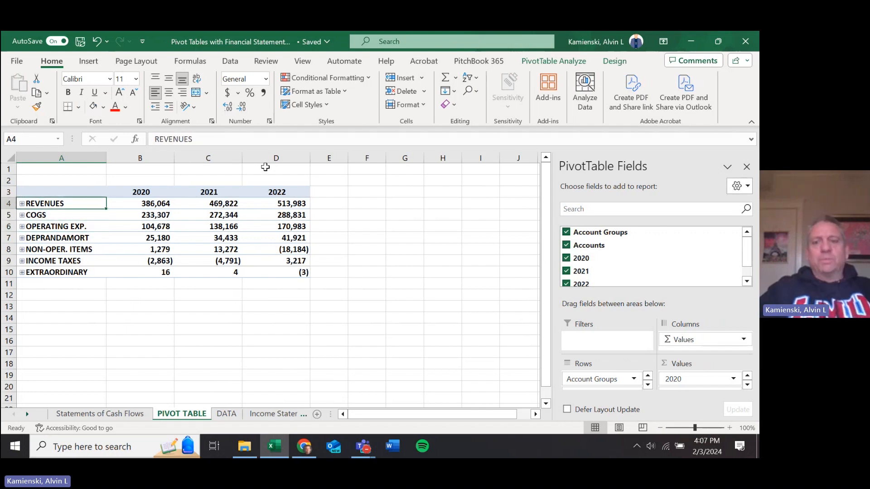
# Start a calculated item in the Account Groups field and name it Gross Margin.
pyautogui.click(582, 64)
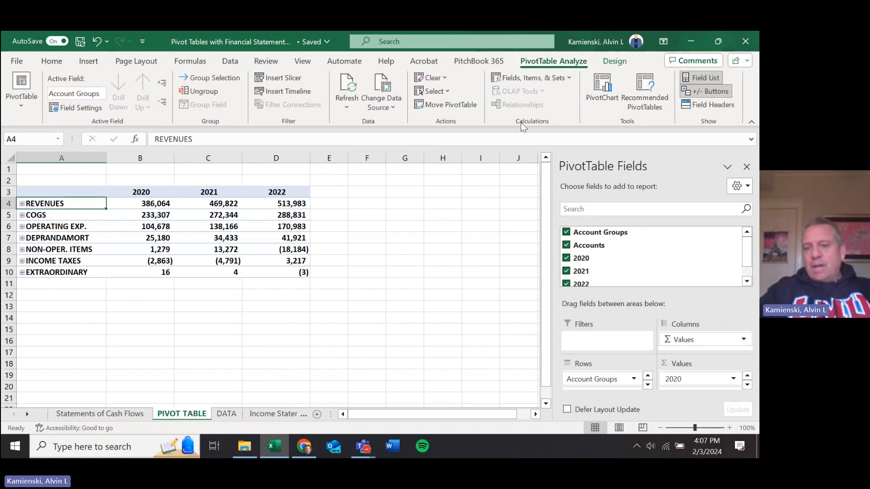
pyautogui.click(568, 76)
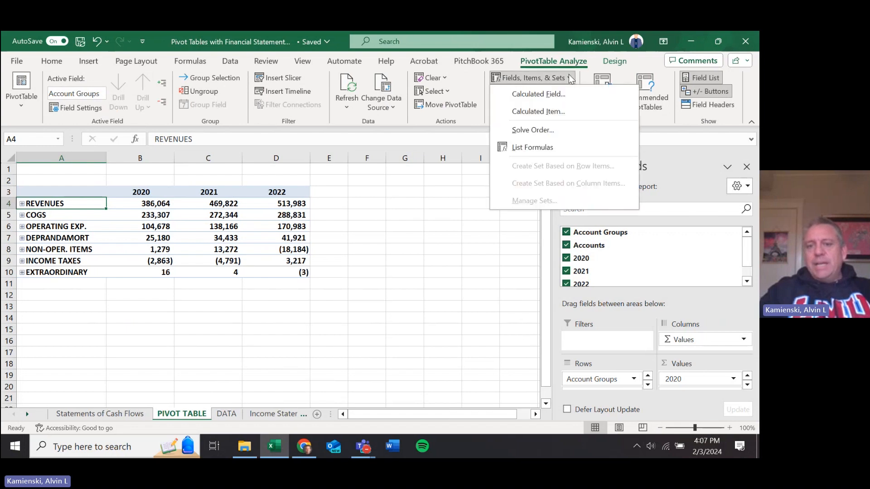
pyautogui.click(538, 111)
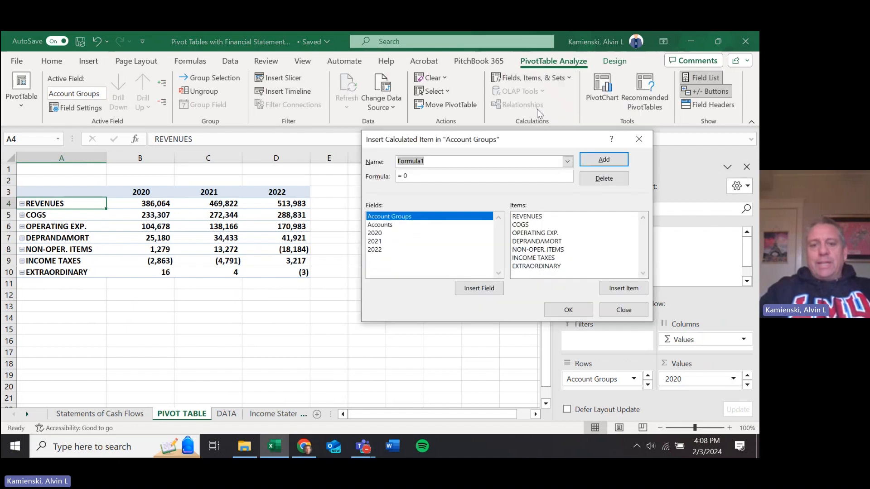
pyautogui.click(415, 217)
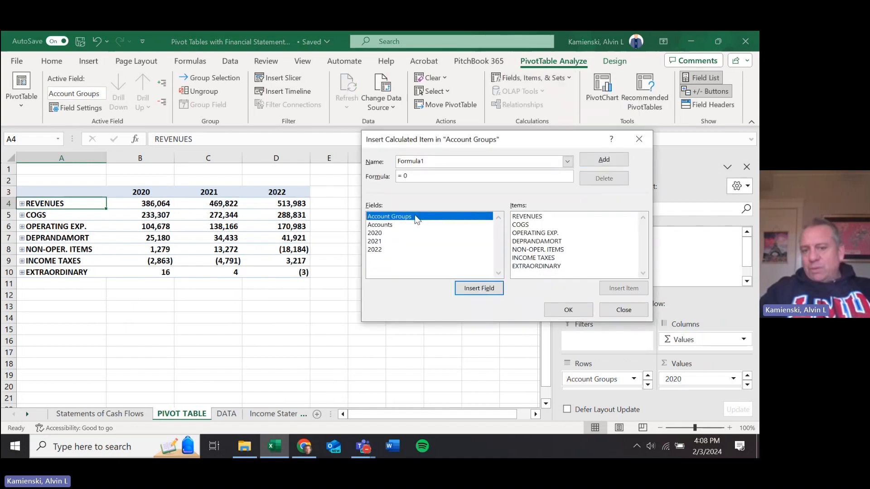
pyautogui.doubleClick(413, 162)
pyautogui.write('gR')
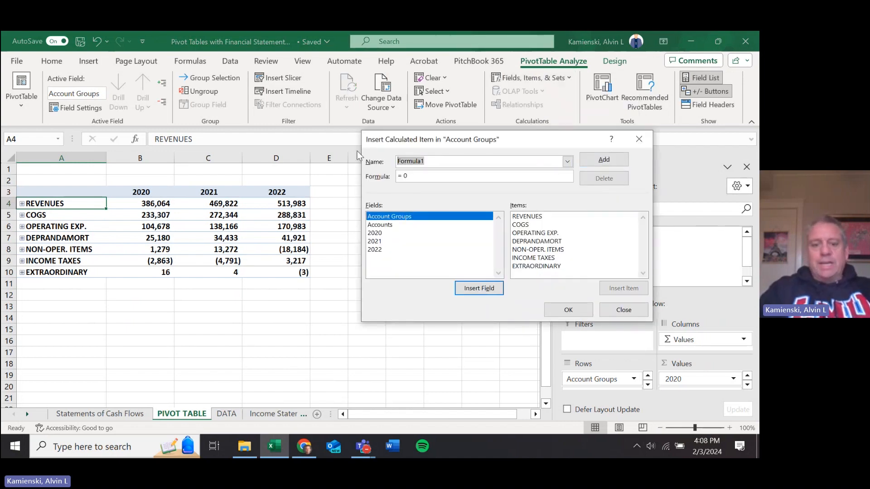
pyautogui.press('BackSpace')
pyautogui.press('BackSpace')
pyautogui.press('capslock')
pyautogui.write('Gro')
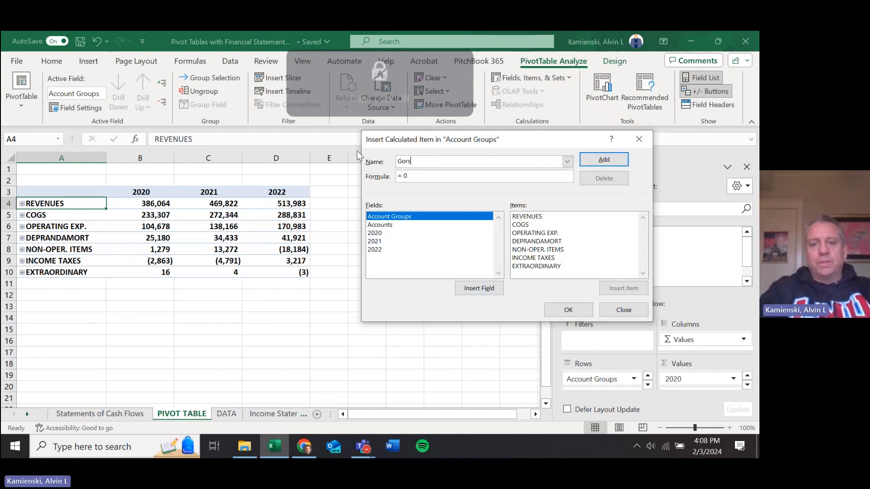
pyautogui.write('ss Margin')
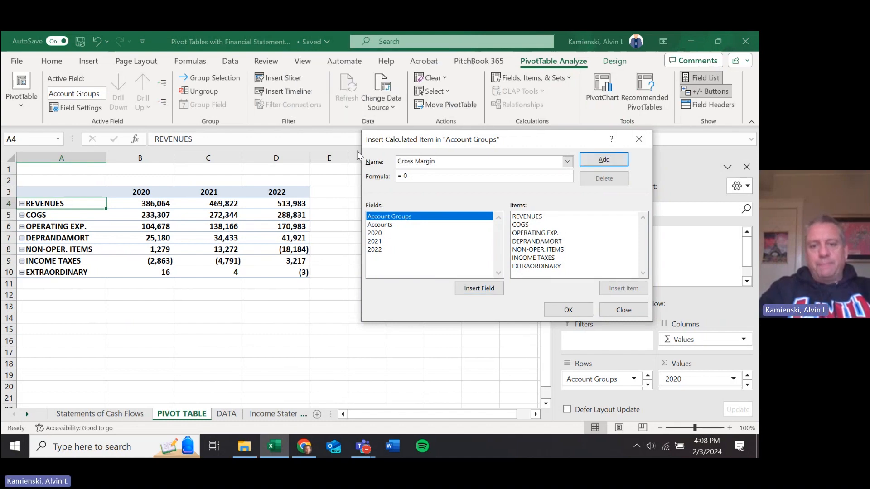
# Define the Gross Margin formula as REVENUES minus COGS and insert the calculated item.
pyautogui.press('Tab')
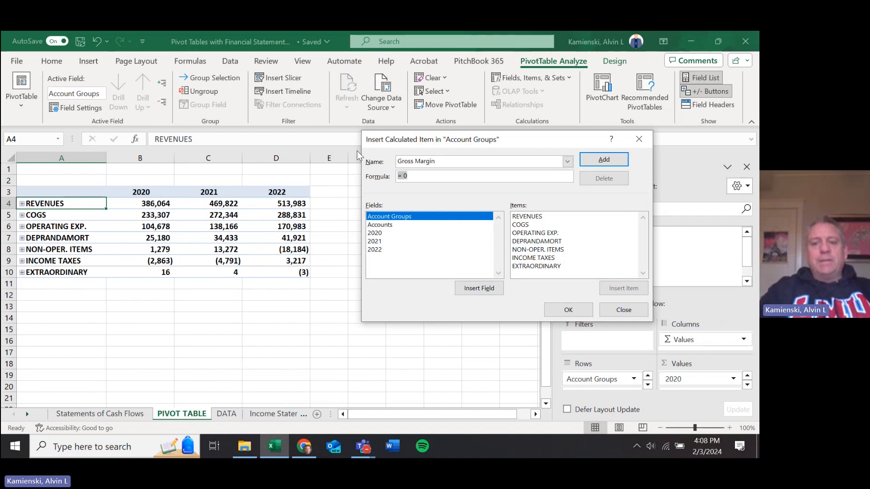
pyautogui.doubleClick(537, 217)
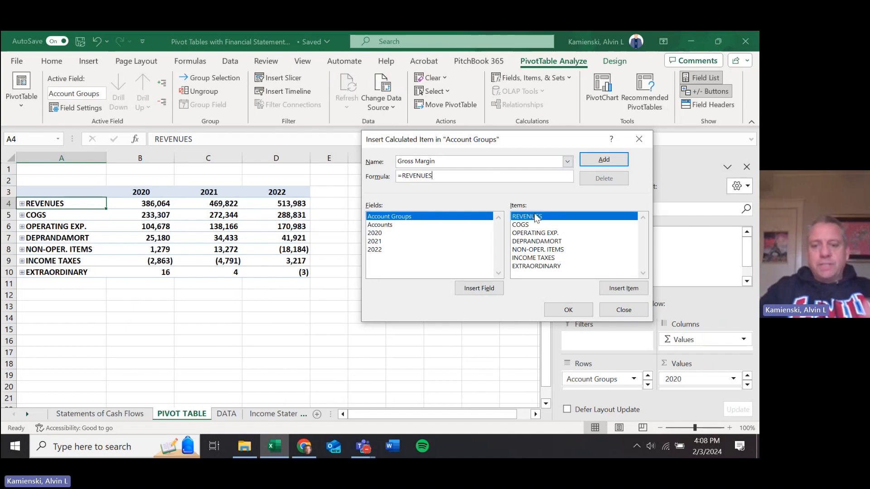
pyautogui.write('-')
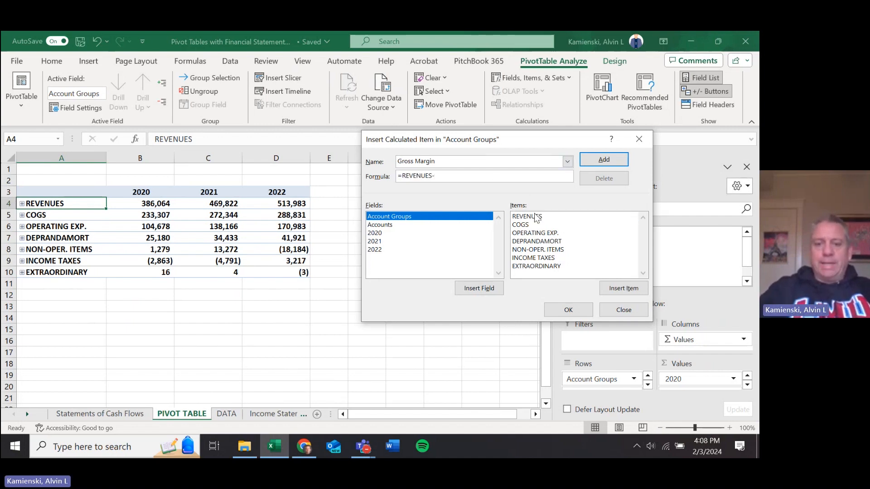
pyautogui.doubleClick(531, 225)
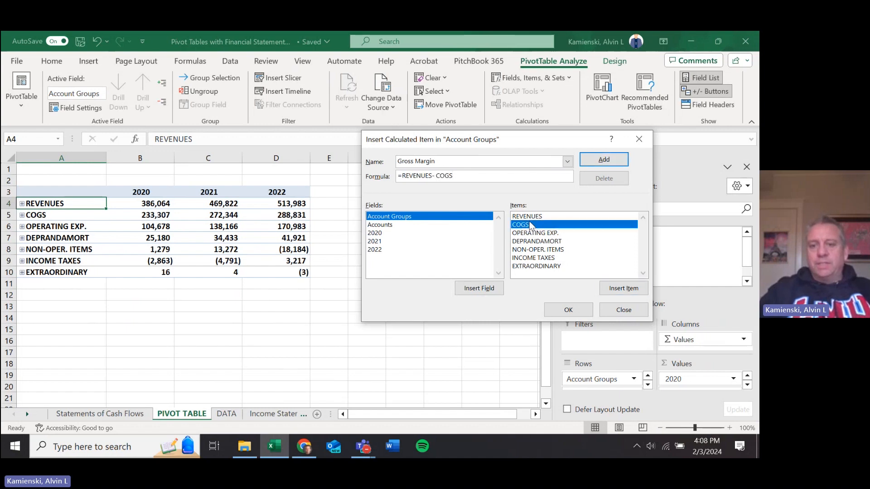
pyautogui.click(566, 310)
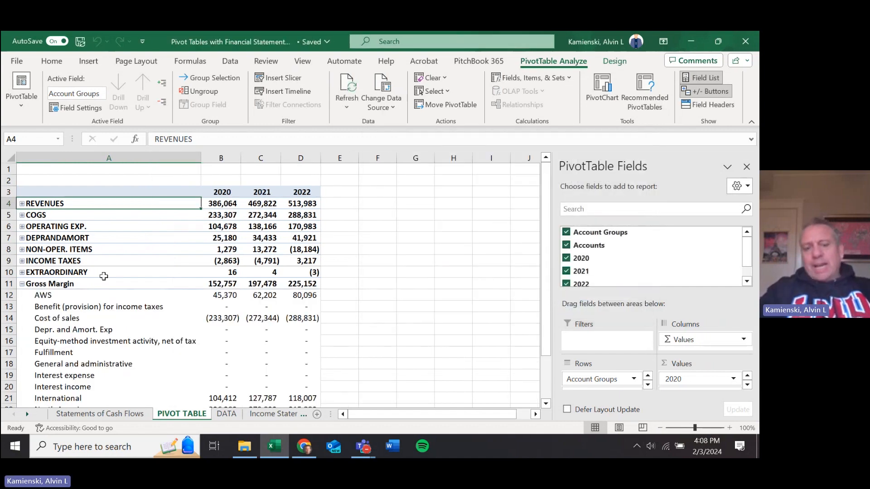
# Collapse the Gross Margin group and move it directly below COGS in the pivot table.
pyautogui.click(22, 284)
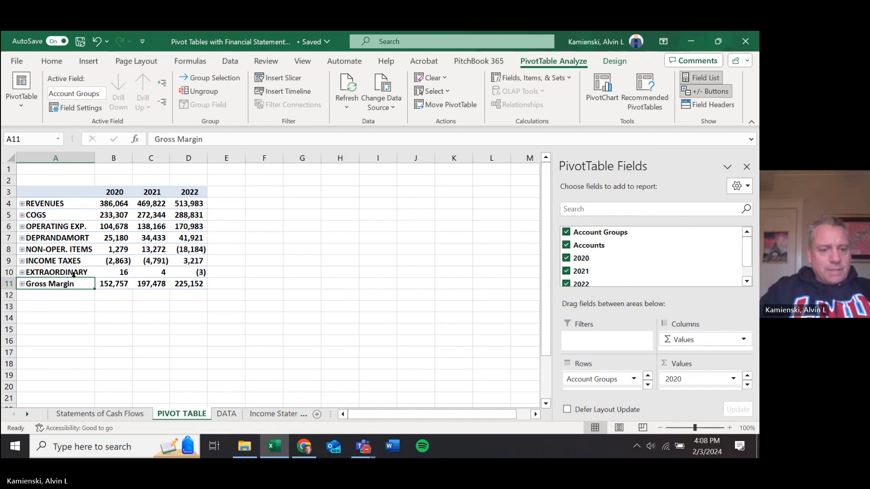
pyautogui.moveTo(75, 280); pyautogui.dragTo(83, 222)
pyautogui.click(226, 215)
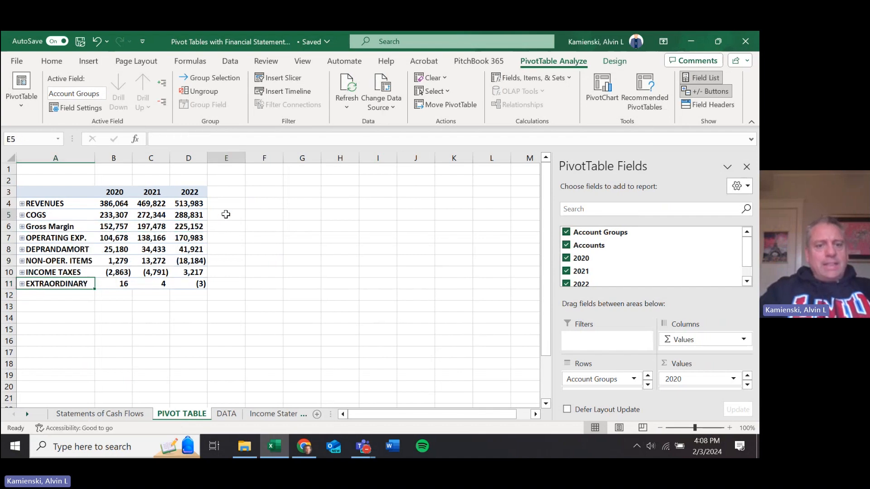
# Examine the yearly values in the COGS and Gross Margin rows.
pyautogui.press('Left')
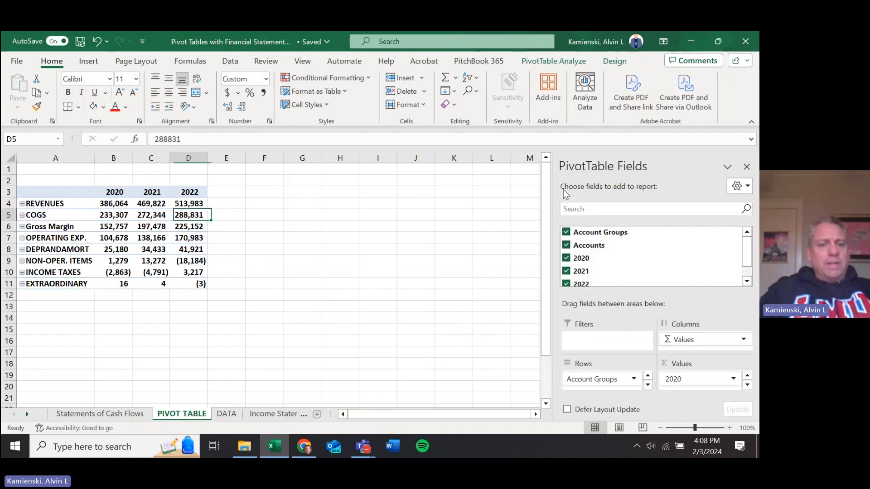
pyautogui.press('Down')
pyautogui.press('Left')
pyautogui.press('Left')
pyautogui.press('Up')
pyautogui.press('Right')
pyautogui.press('Right')
pyautogui.press('Right')
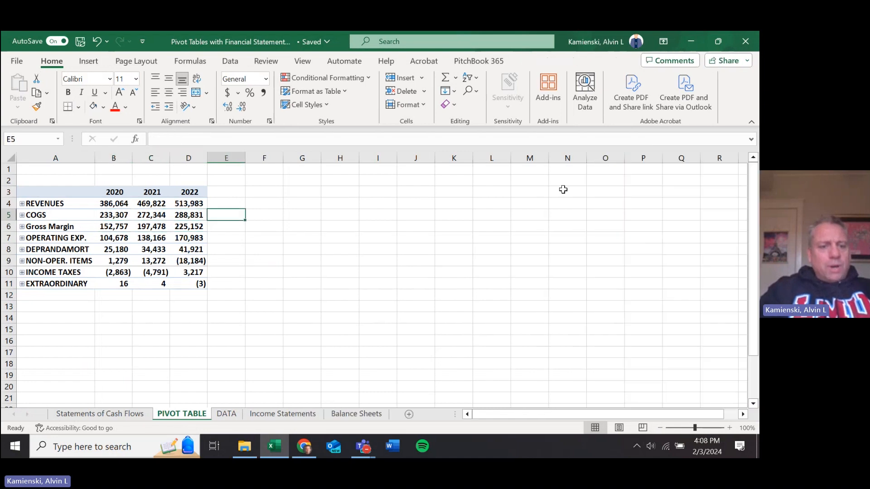
# Enter a check formula in cell E6 that subtracts the 2020 COGS from the 2020 REVENUES of the pivot table.
pyautogui.press('Down')
pyautogui.write('=')
pyautogui.press('Left')
pyautogui.press('Left')
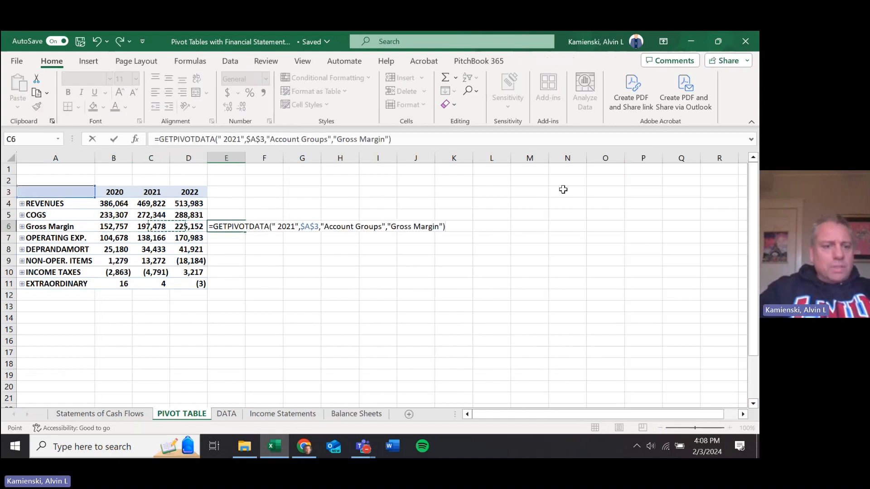
pyautogui.press('Left')
pyautogui.press('Up')
pyautogui.press('Up')
pyautogui.write('-')
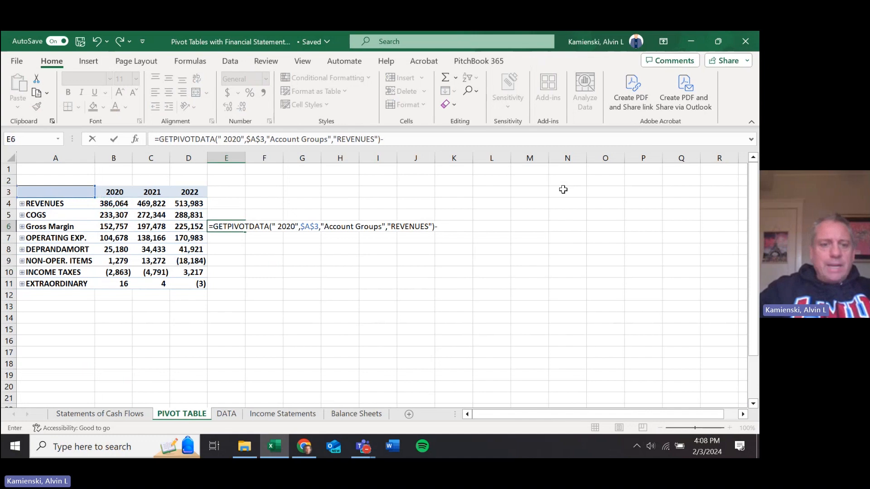
pyautogui.press('Left')
pyautogui.press('Left')
pyautogui.press('Left')
pyautogui.press('Up')
pyautogui.press('Return')
pyautogui.press('Up')
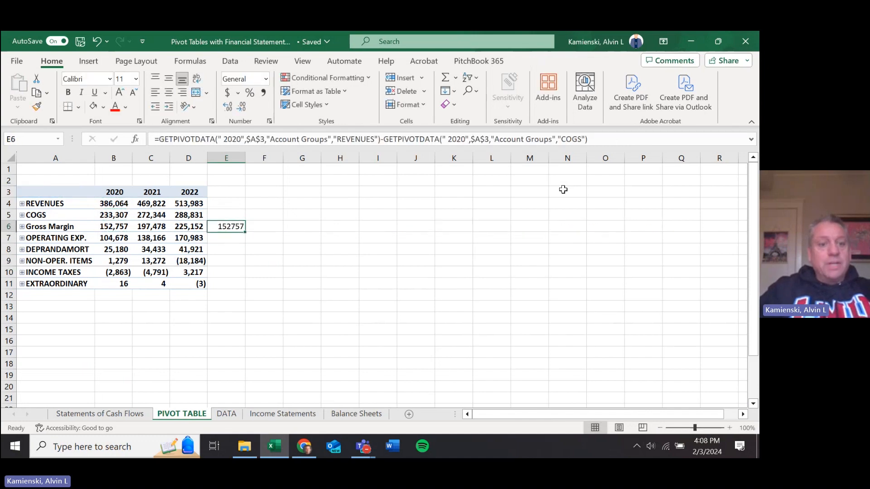
# Try to enter a check formula in cell F6 from the 2021 REVENUES and COGS values.
pyautogui.press('Left')
pyautogui.press('Left')
pyautogui.press('Left')
pyautogui.press('Right')
pyautogui.press('Right')
pyautogui.press('Right')
pyautogui.press('Right')
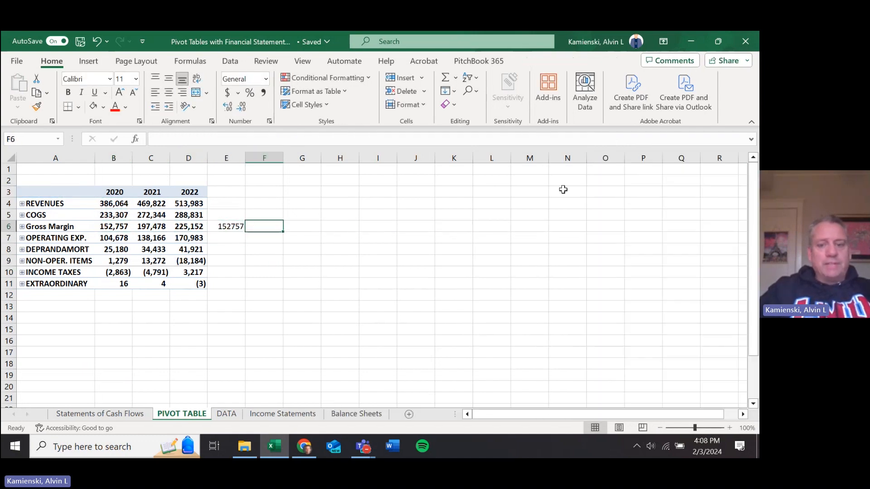
pyautogui.write('=')
pyautogui.press('Left')
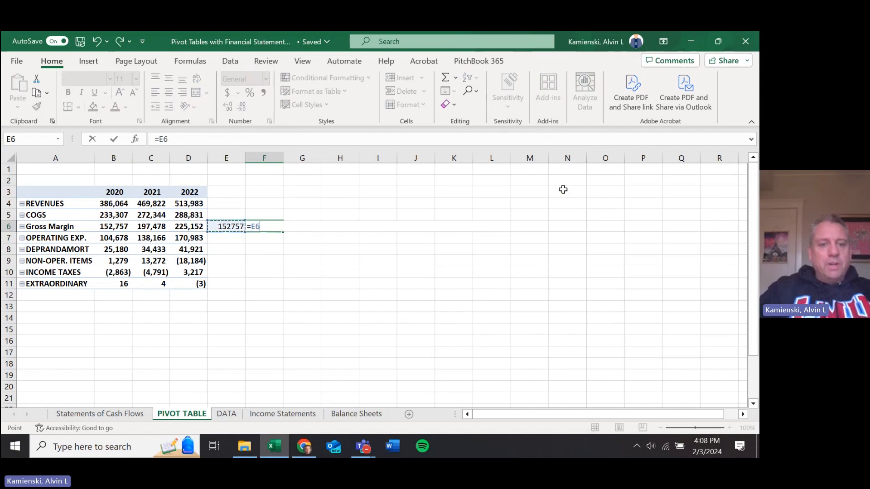
pyautogui.press('Left')
pyautogui.press('Up')
pyautogui.press('Up')
pyautogui.press('Left')
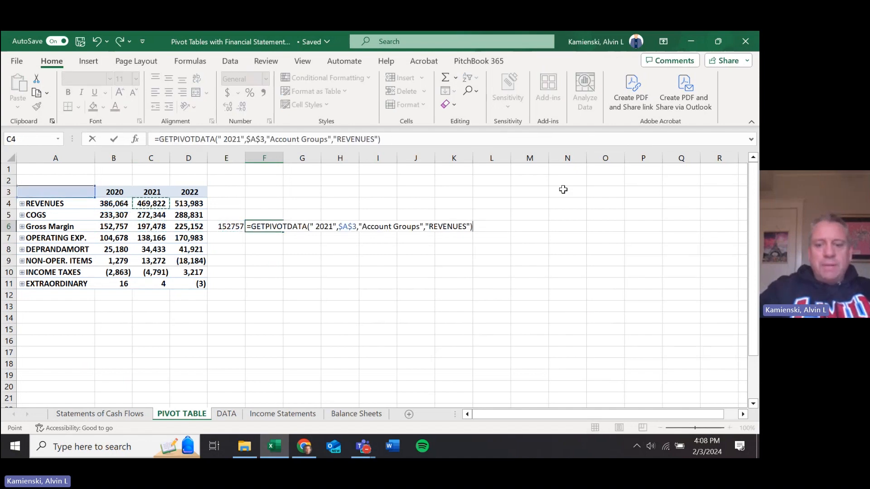
pyautogui.write('=')
pyautogui.press('Left')
pyautogui.press('Left')
pyautogui.press('Left')
pyautogui.press('Up')
pyautogui.press('Return')
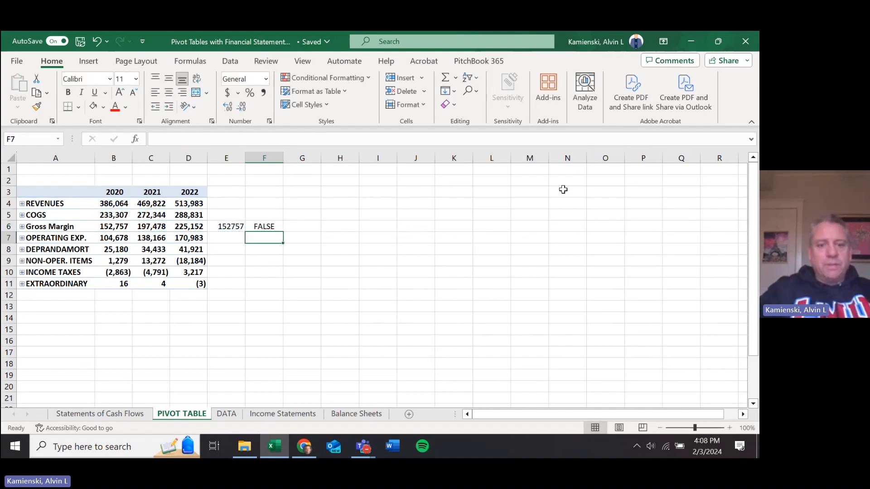
# Re-enter the 2021 gross margin check formula in cell F6 with references to the pivot table.
pyautogui.press('Up')
pyautogui.write('=')
pyautogui.press('Left')
pyautogui.press('Left')
pyautogui.press('Left')
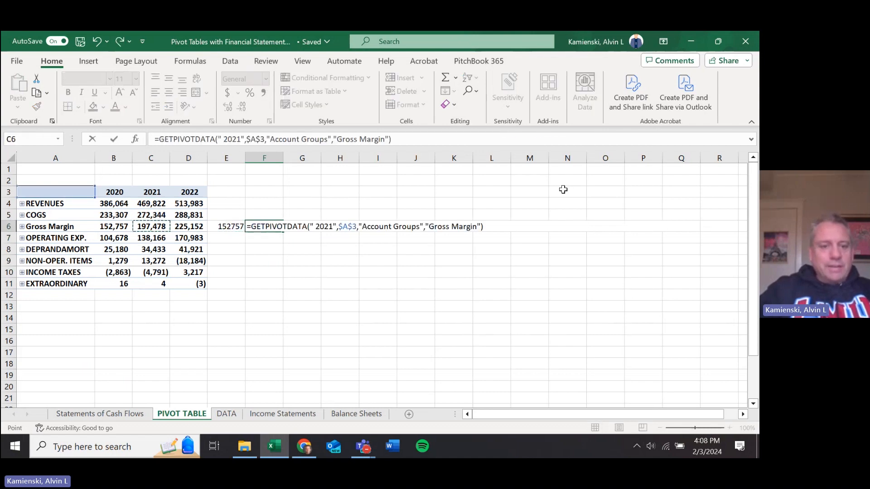
# Complete the check formula in F6 as 2021 REVENUES minus 2021 COGS, referencing the pivot table cells.
pyautogui.press('Up')
pyautogui.press('Up')
pyautogui.write('-')
pyautogui.press('Left')
pyautogui.press('Left')
pyautogui.press('Left')
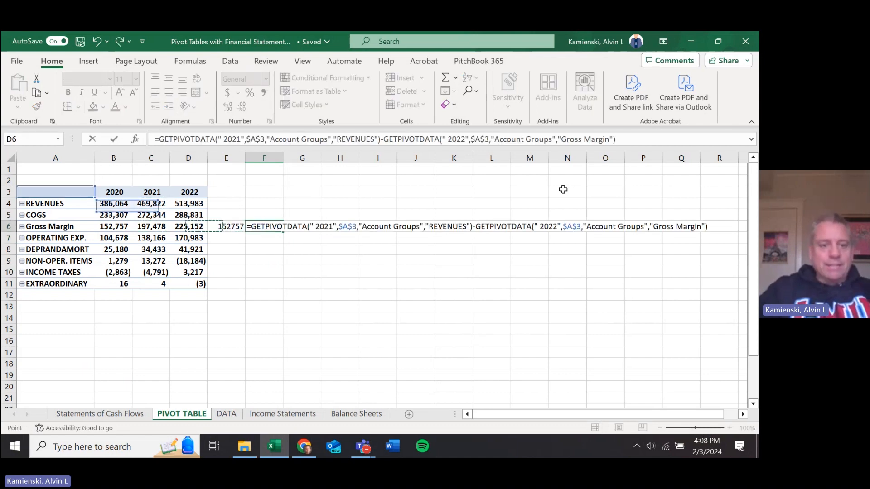
pyautogui.press('Up')
pyautogui.press('Return')
# Enter a check formula in G6 that subtracts 2022 COGS from 2022 REVENUES, referencing the pivot table cells.
pyautogui.press('Up')
pyautogui.press('Left')
pyautogui.press('Left')
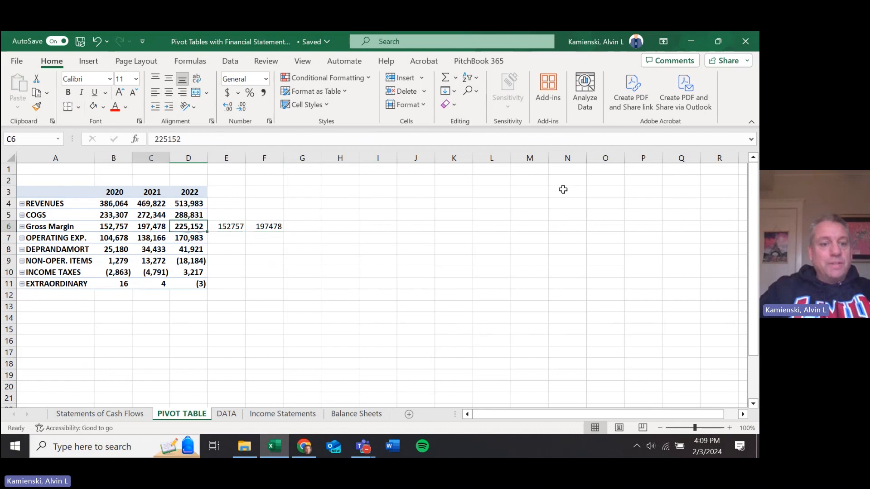
pyautogui.press('Left')
pyautogui.press('Right')
pyautogui.press('Right')
pyautogui.press('Right')
pyautogui.press('Right')
pyautogui.write('=')
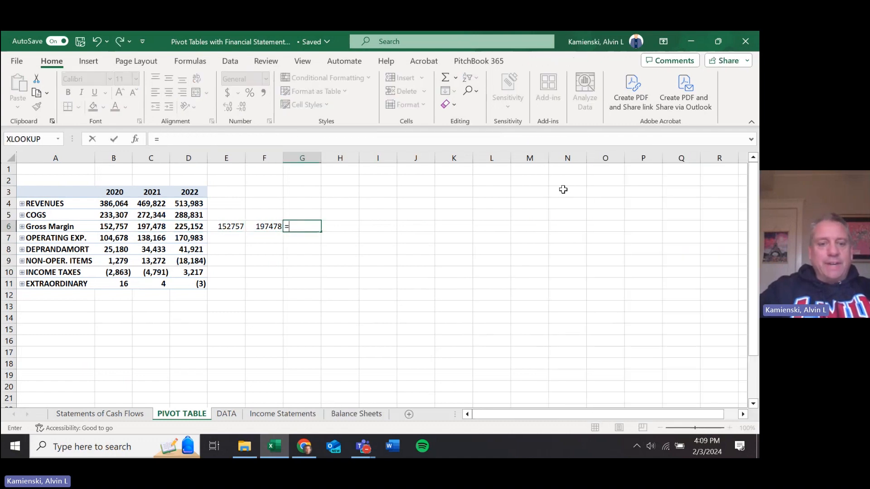
pyautogui.press('Left')
pyautogui.press('Left')
pyautogui.press('Left')
pyautogui.press('Up')
pyautogui.press('Up')
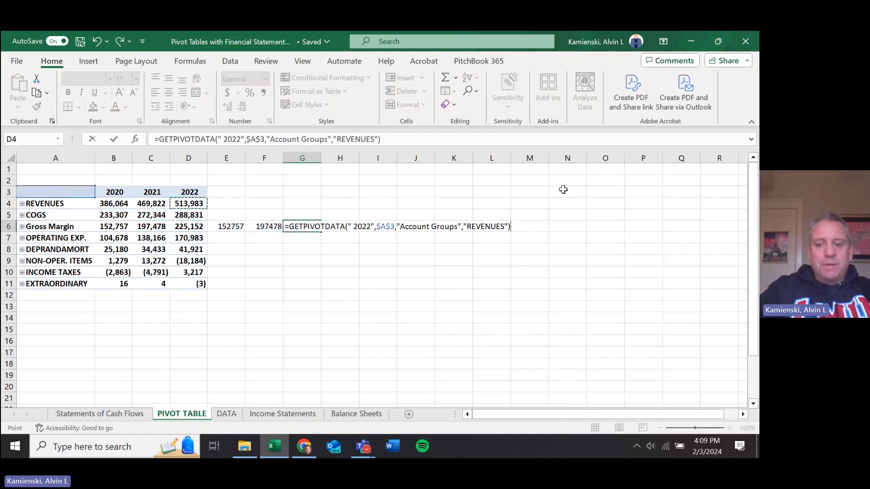
pyautogui.write('-')
pyautogui.press('Left')
pyautogui.press('Left')
pyautogui.press('Left')
pyautogui.press('Up')
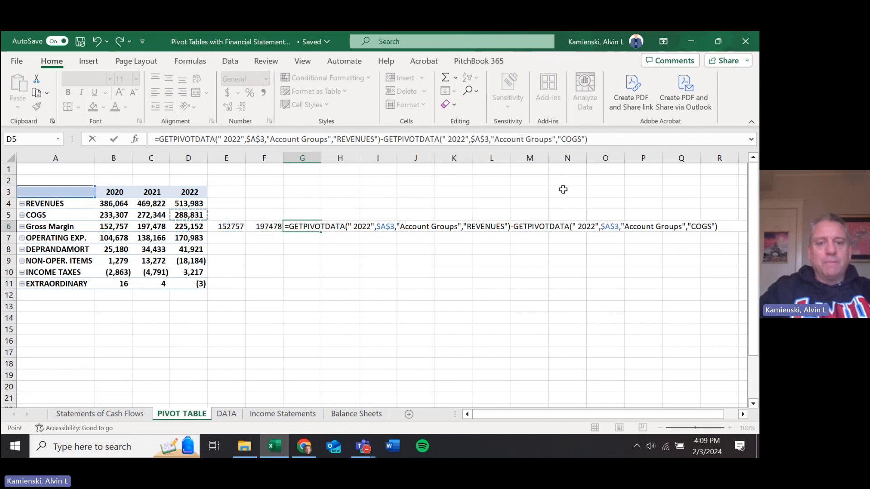
pyautogui.press('Return')
# Compare the pivot table's Gross Margin values in B6:D6 with the check formulas in E6:G6.
pyautogui.press('Up')
pyautogui.press('Left')
pyautogui.press('Left')
pyautogui.press('Left')
pyautogui.press('Left')
pyautogui.press('Left')
pyautogui.hotkey('shift', 'Right')
pyautogui.hotkey('shift', 'Right')
pyautogui.hotkey('shift', 'Right')
pyautogui.hotkey('shift', 'Right')
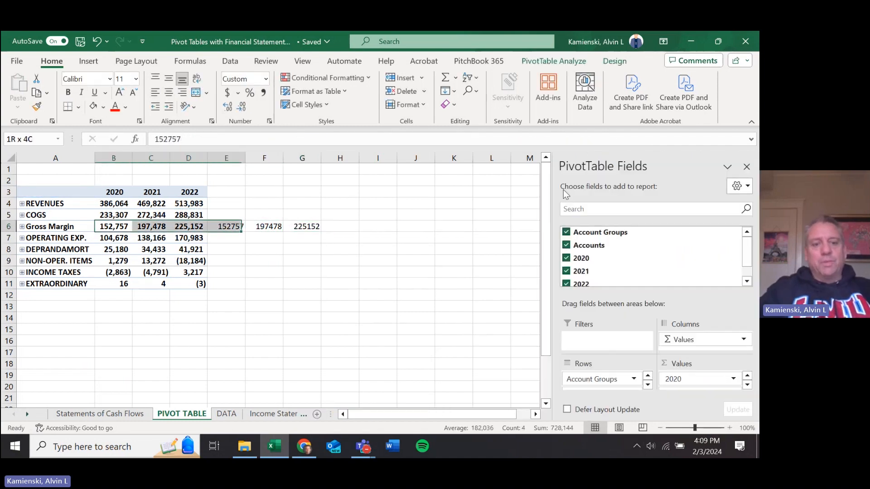
pyautogui.hotkey('shift', 'Right')
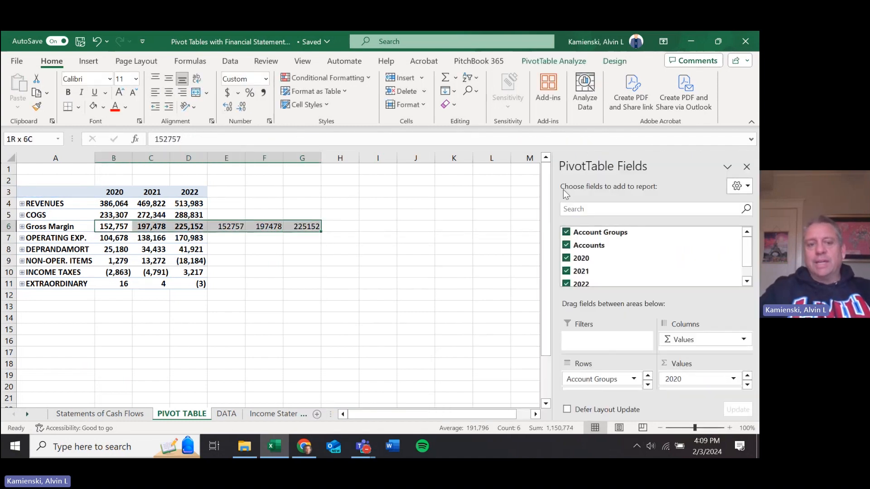
# Clear the gross margin check formulas from E6:G6.
pyautogui.press('Right')
pyautogui.press('Right')
pyautogui.press('Right')
pyautogui.hotkey('shift', 'Right')
pyautogui.hotkey('shift', 'Right')
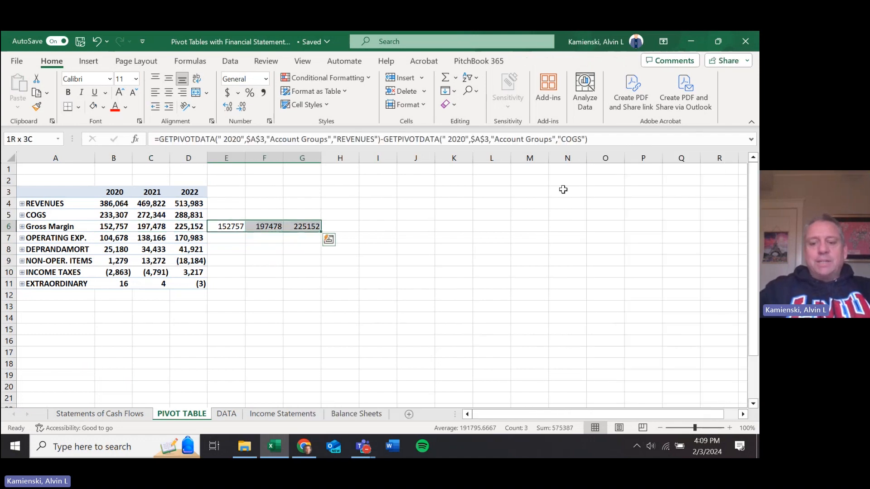
pyautogui.press('Delete')
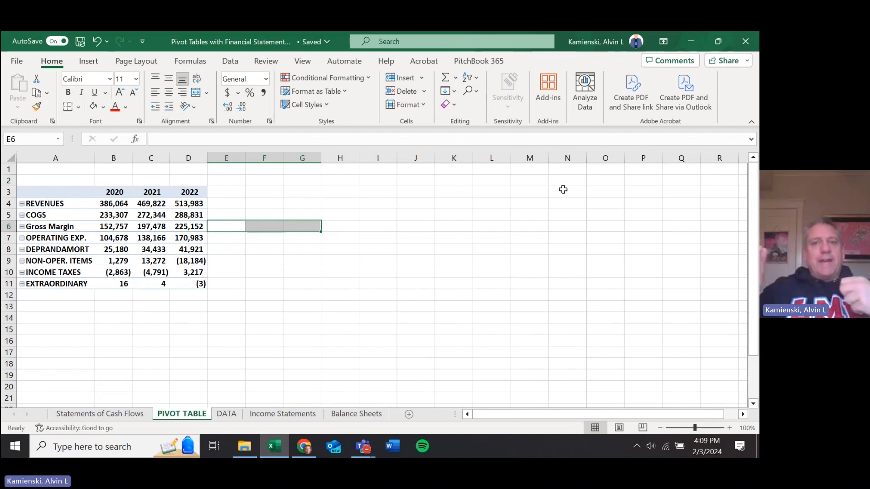
# Start a new calculated item in the pivot table's Account Groups field and name it EBITDA.
pyautogui.press('Left')
pyautogui.press('Left')
pyautogui.press('Left')
pyautogui.press('Left')
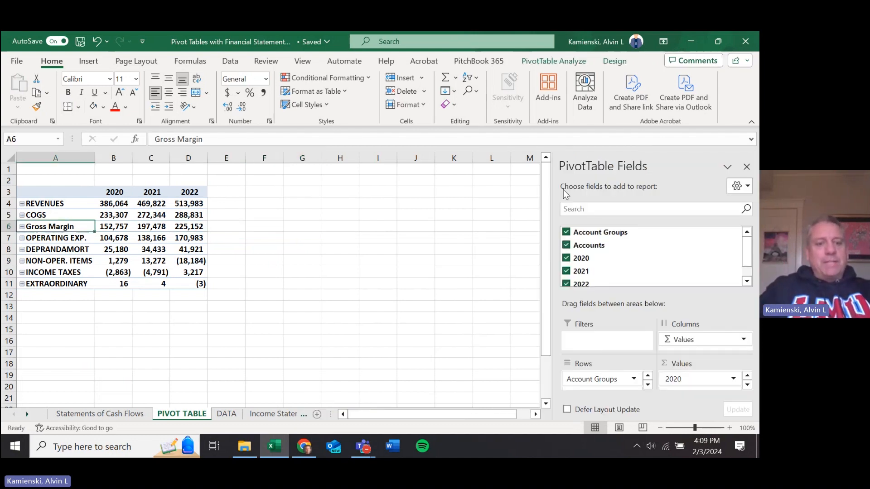
pyautogui.press('Right')
pyautogui.press('Right')
pyautogui.press('Left')
pyautogui.press('Left')
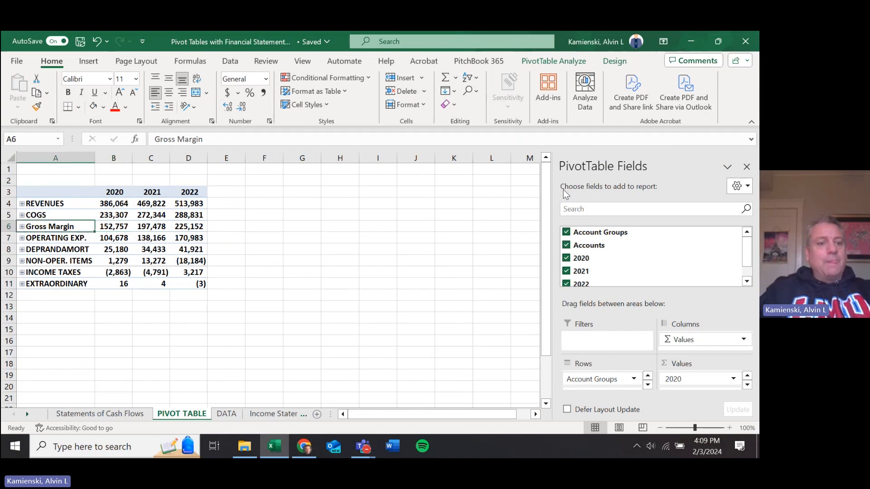
pyautogui.press('Down')
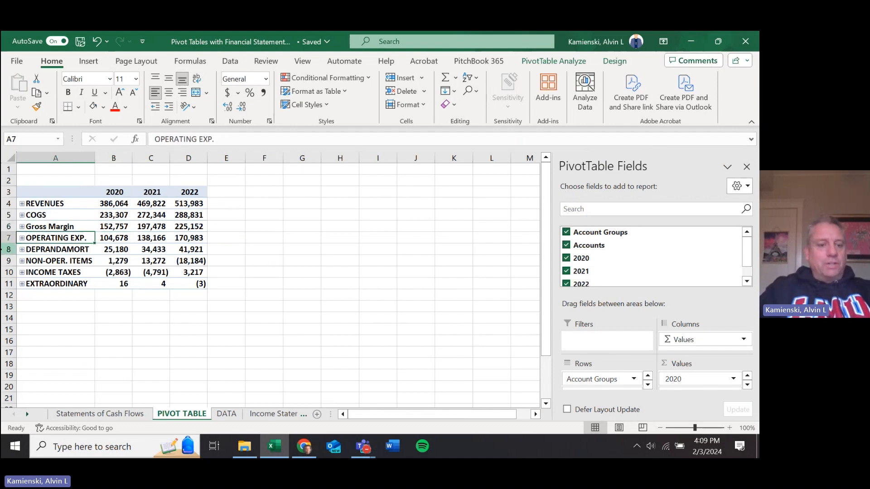
pyautogui.click(550, 61)
pyautogui.click(569, 77)
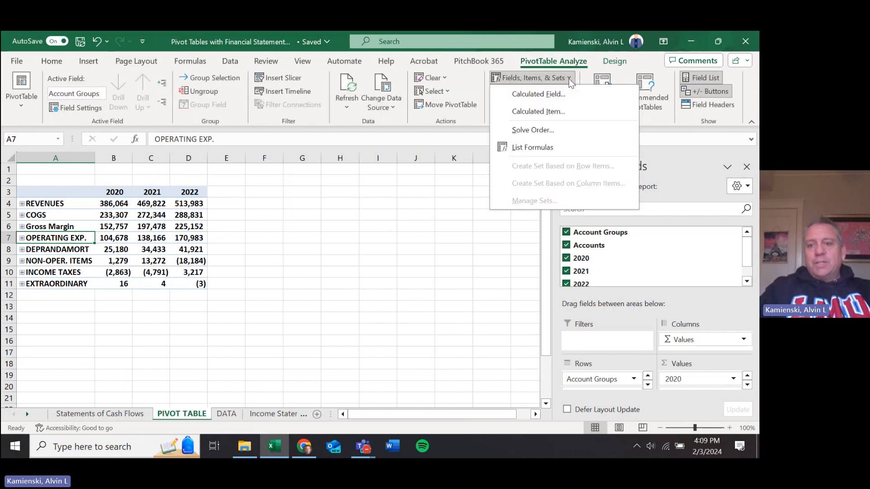
pyautogui.click(549, 113)
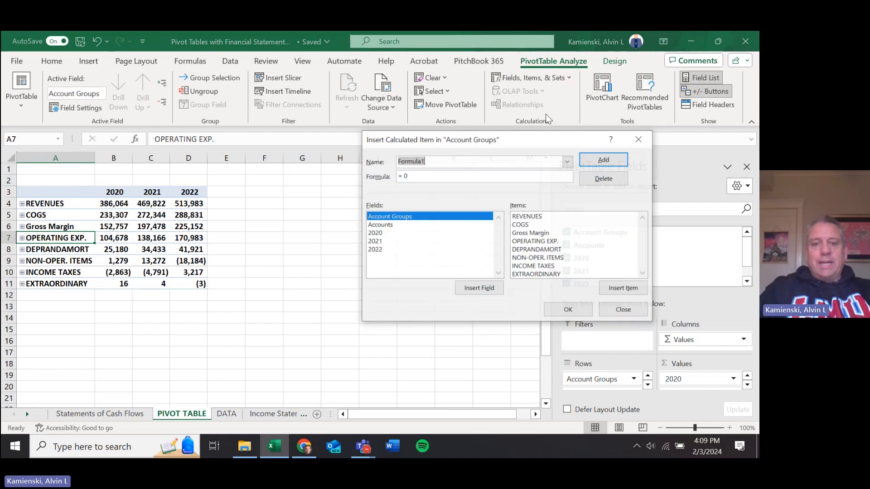
pyautogui.write('EBITDA')
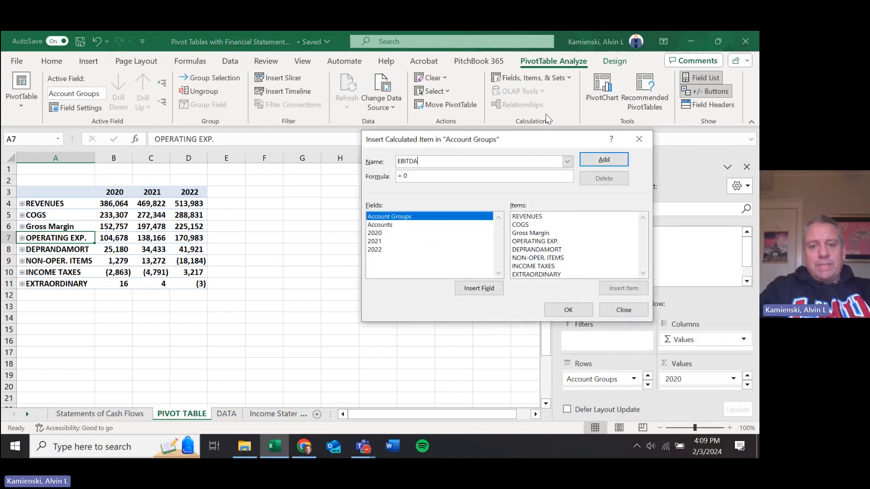
# Set the EBITDA formula to 'Gross Margin' minus 'OPERATING EXP.' and insert the calculated item.
pyautogui.press('Tab')
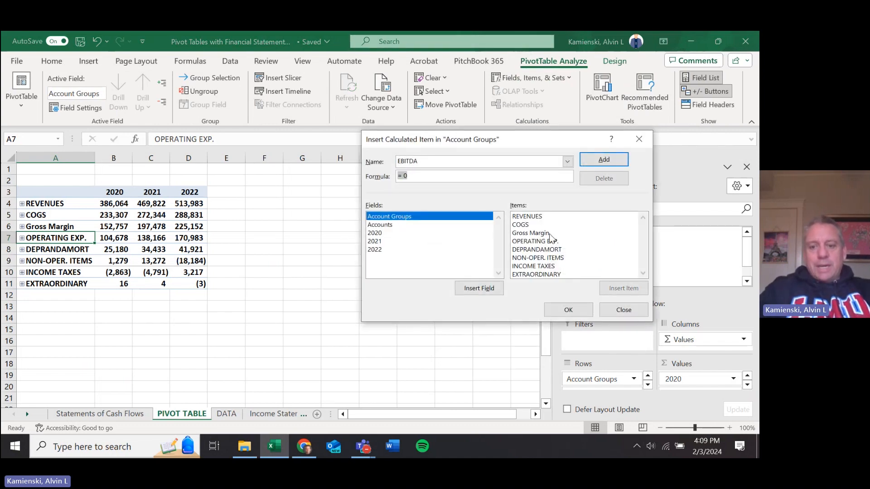
pyautogui.doubleClick(530, 233)
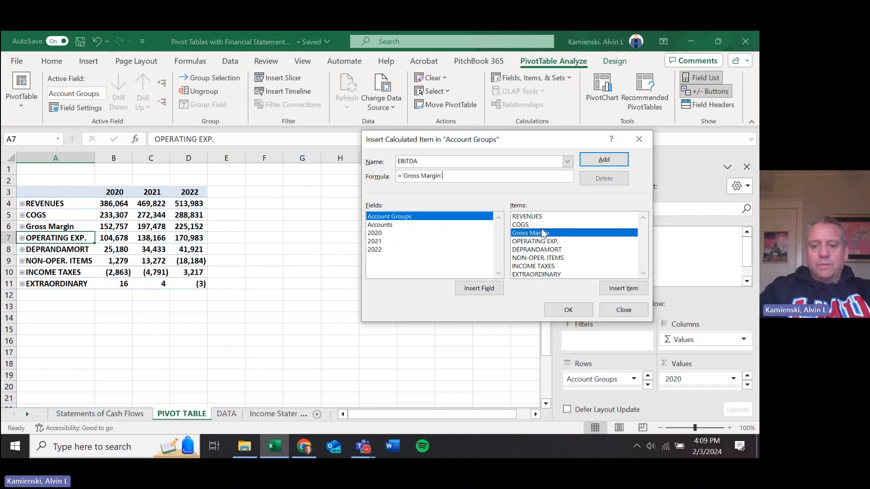
pyautogui.write('-')
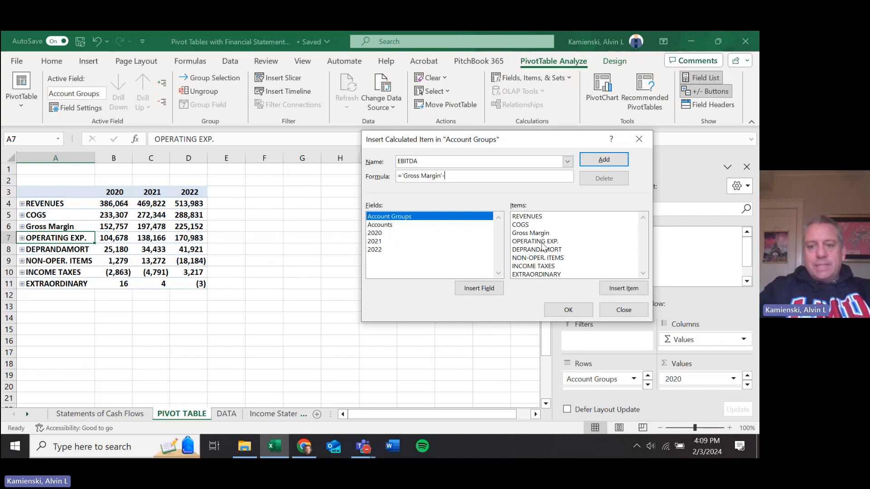
pyautogui.doubleClick(542, 242)
pyautogui.click(567, 309)
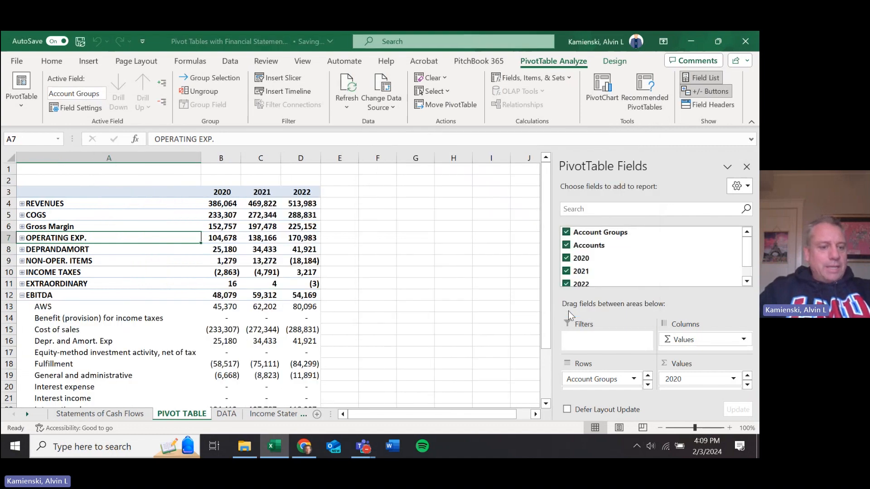
# Collapse the EBITDA group and move it directly below OPERATING EXP. in the pivot table.
pyautogui.click(22, 295)
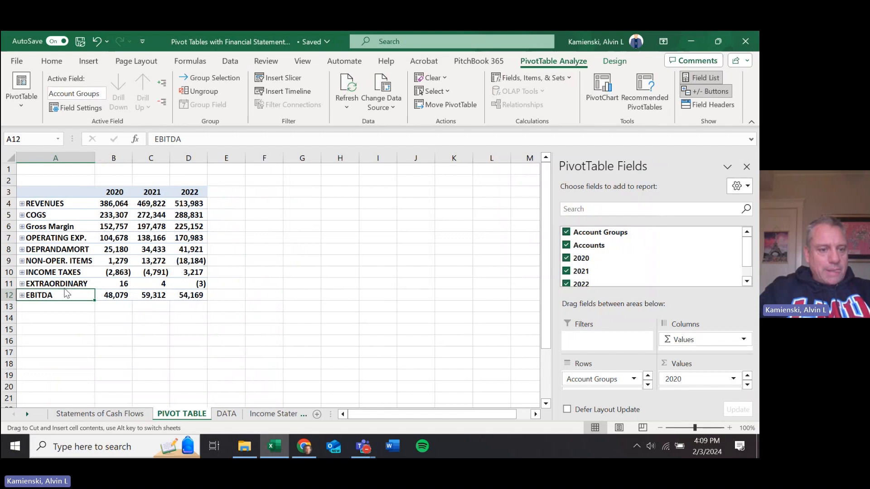
pyautogui.moveTo(67, 294); pyautogui.dragTo(69, 244)
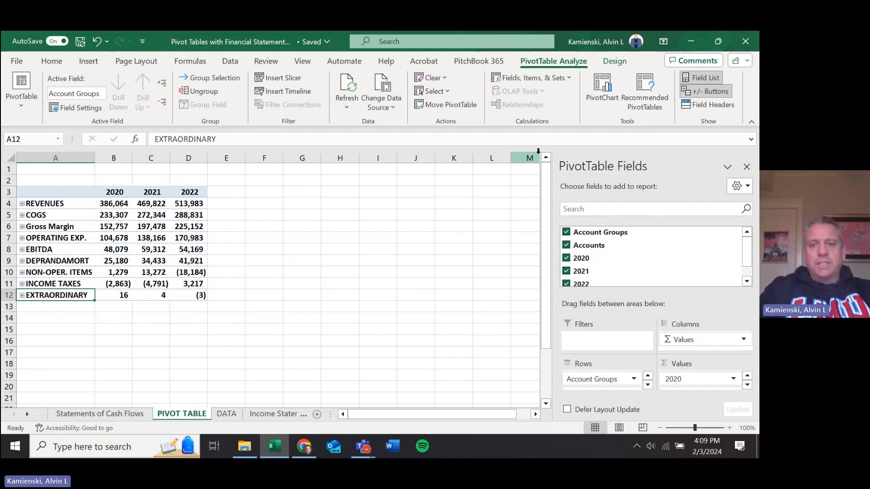
pyautogui.click(567, 80)
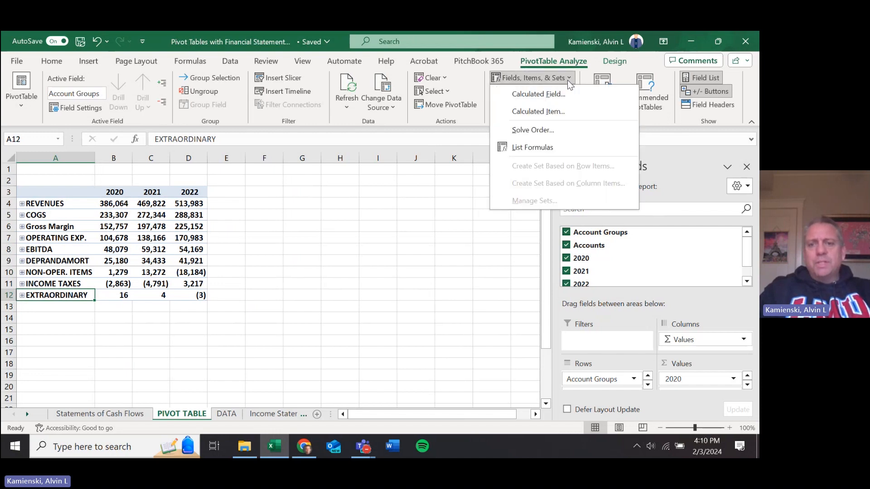
pyautogui.click(570, 105)
pyautogui.write('EBIT')
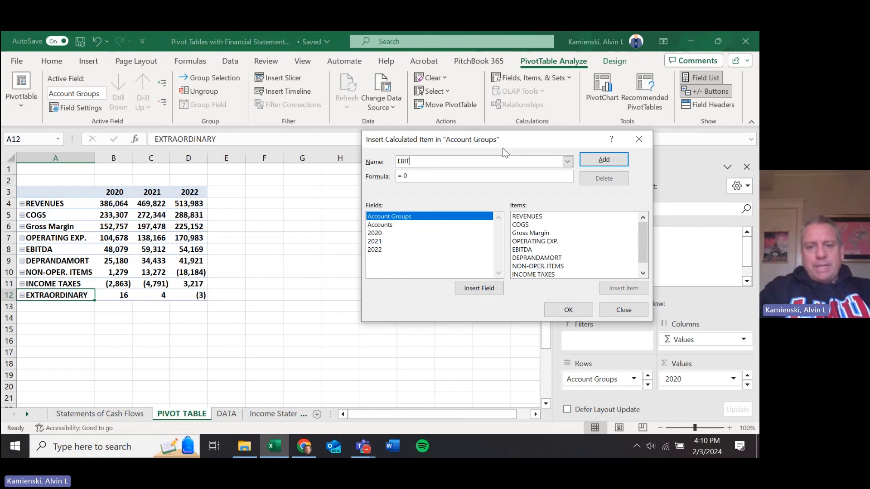
pyautogui.press('Tab')
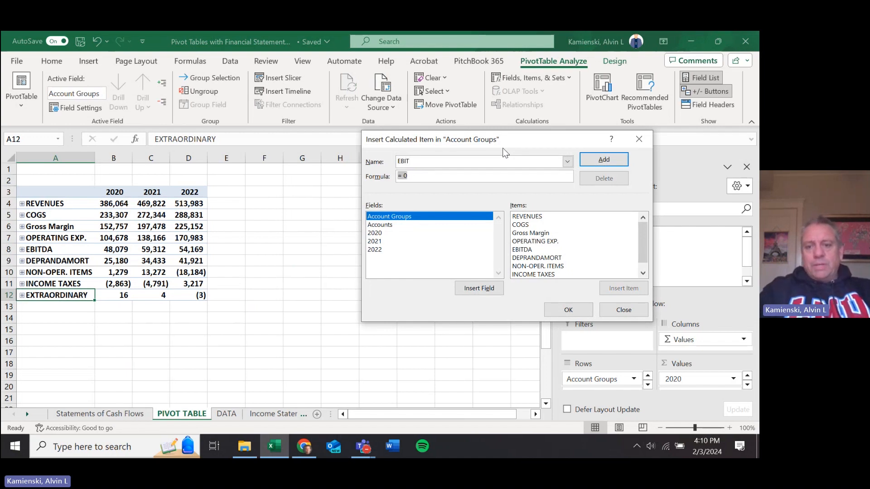
pyautogui.doubleClick(526, 249)
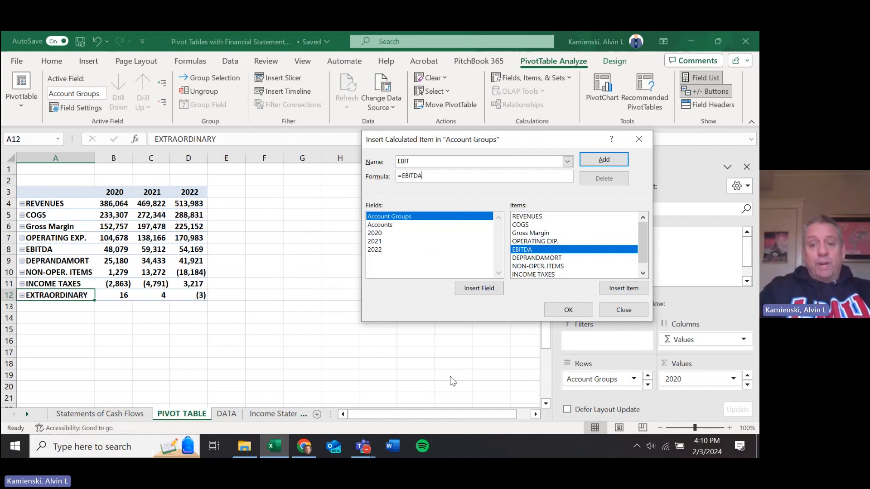
pyautogui.press('Escape')
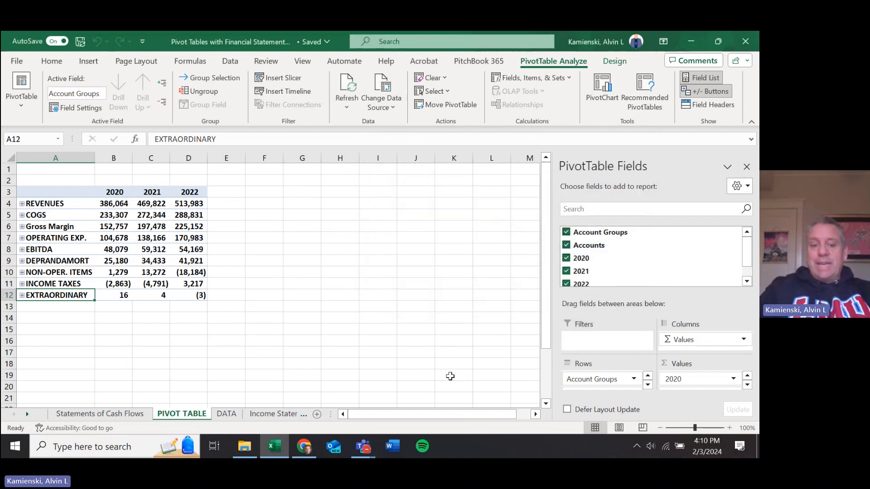
# Check the EBIT definition noted beside Operating income on the Income Statements sheet.
pyautogui.hotkey('ctrl', 'pagedown')
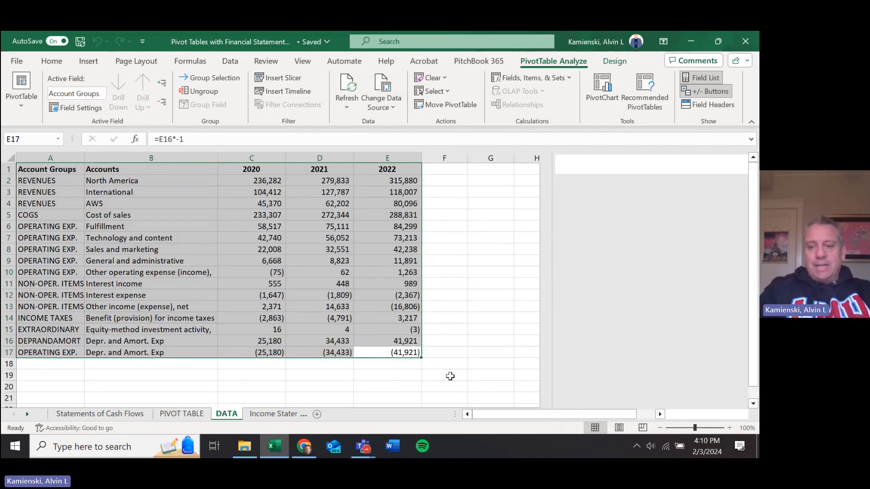
pyautogui.hotkey('ctrl', 'pagedown')
pyautogui.press('Up')
pyautogui.press('Up')
pyautogui.press('Up')
pyautogui.press('Down')
pyautogui.press('Down')
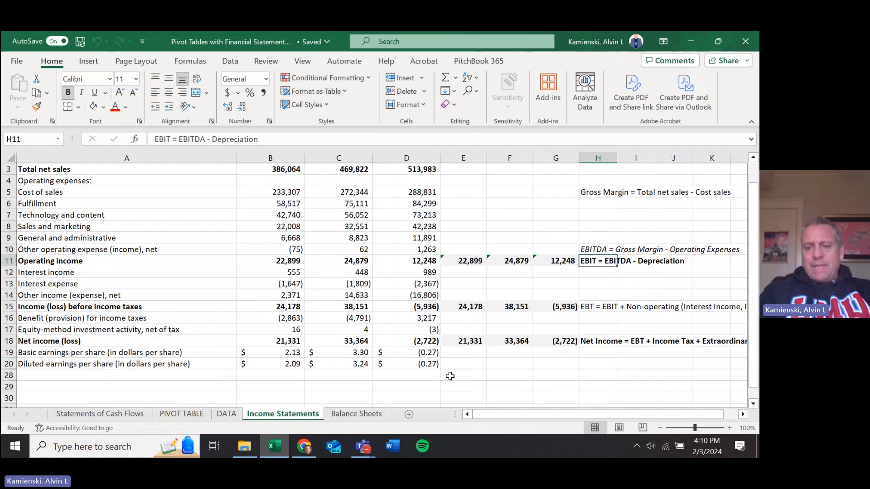
pyautogui.press('Right')
pyautogui.press('Left')
pyautogui.press('Right')
pyautogui.press('Left')
pyautogui.press('Right')
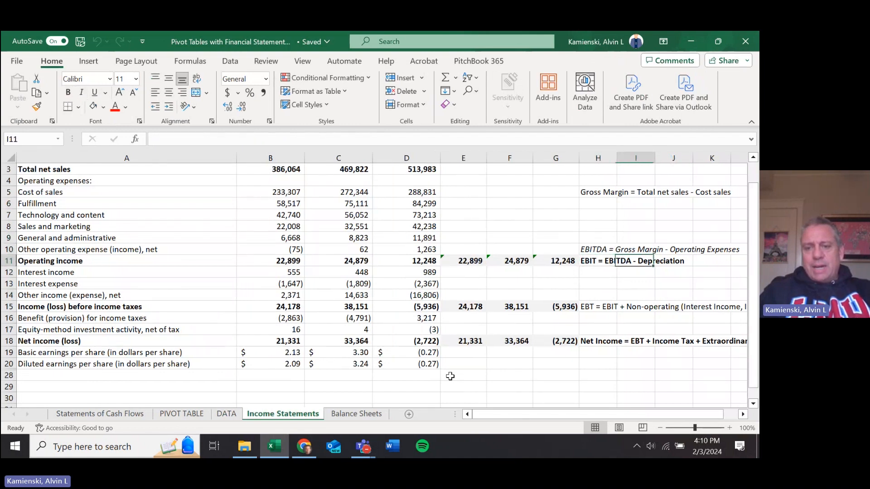
pyautogui.press('Left')
# Return to the PIVOT TABLE sheet and examine the EBITDA row and the groups directly below it.
pyautogui.hotkey('ctrl', 'pagedown')
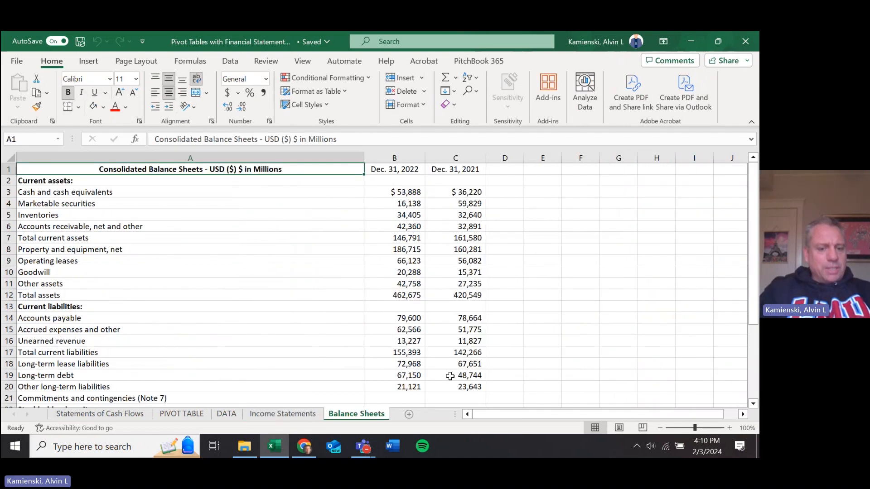
pyautogui.hotkey('ctrl', 'pageup')
pyautogui.hotkey('ctrl', 'pageup')
pyautogui.hotkey('ctrl', 'pagedown')
pyautogui.hotkey('ctrl', 'pagedown')
pyautogui.hotkey('ctrl', 'pageup')
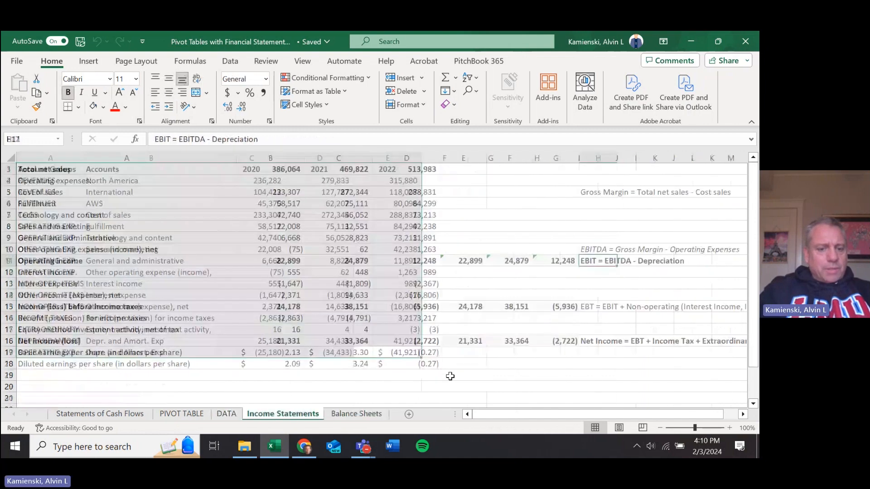
pyautogui.hotkey('ctrl', 'pageup')
pyautogui.hotkey('ctrl', 'pageup')
pyautogui.press('Up')
pyautogui.press('Up')
pyautogui.press('Up')
pyautogui.press('Up')
pyautogui.press('Right')
pyautogui.press('Left')
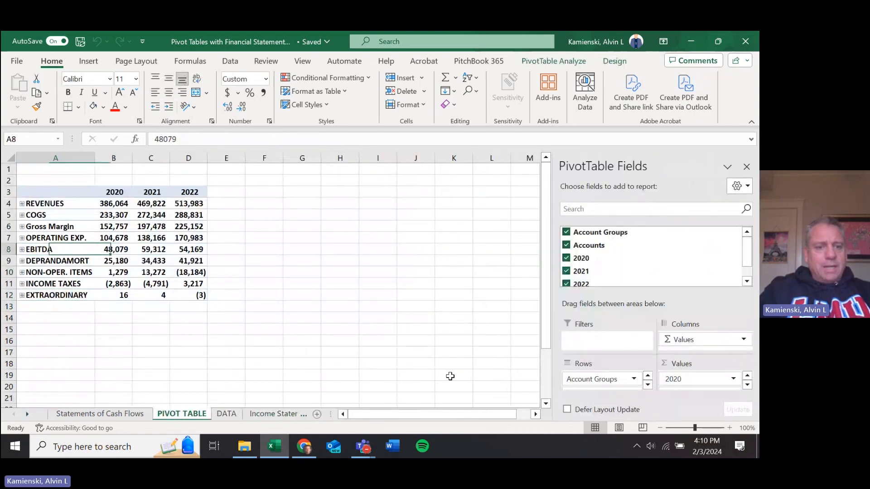
pyautogui.press('Down')
pyautogui.press('Down')
pyautogui.press('Up')
pyautogui.press('Up')
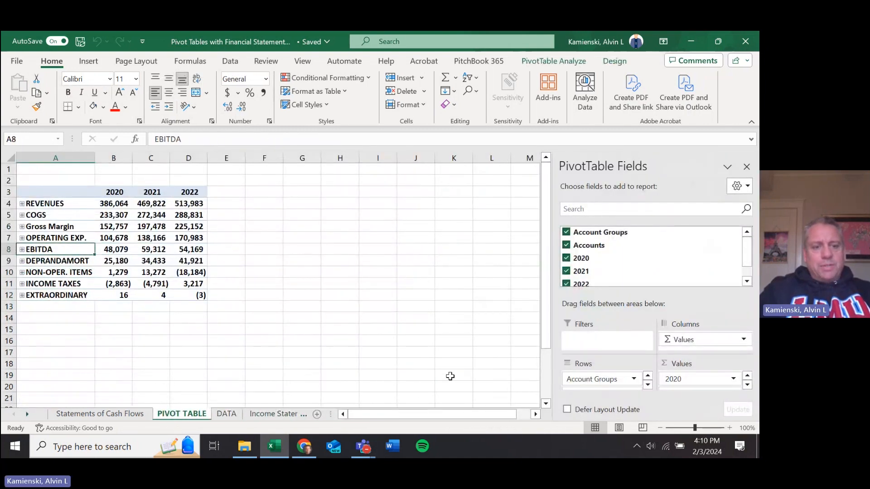
pyautogui.press('Down')
pyautogui.press('Down')
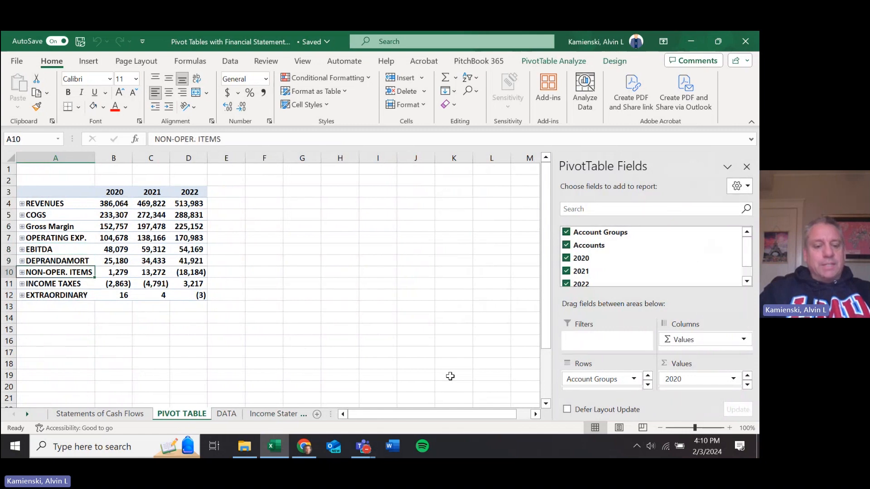
# Check the EBIT definition beside Operating income on the Income Statements sheet, and return to the PIVOT TABLE sheet.
pyautogui.hotkey('ctrl', 'pagedown')
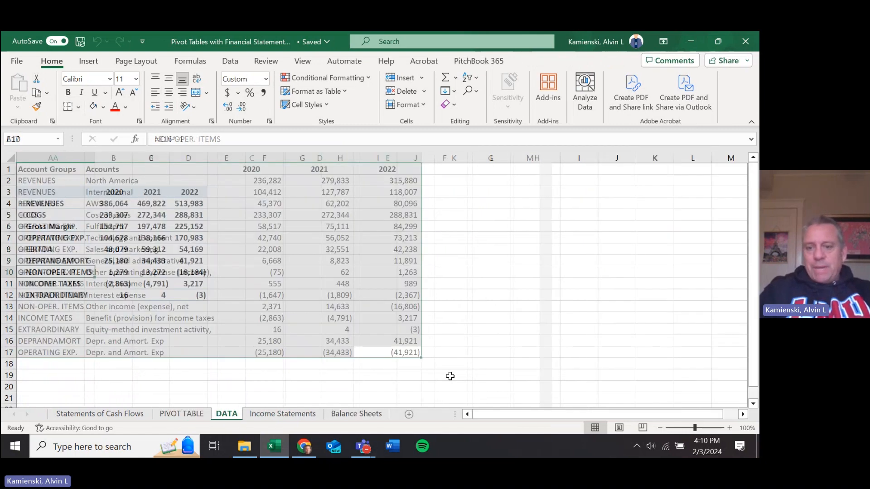
pyautogui.hotkey('ctrl', 'pagedown')
pyautogui.press('Left')
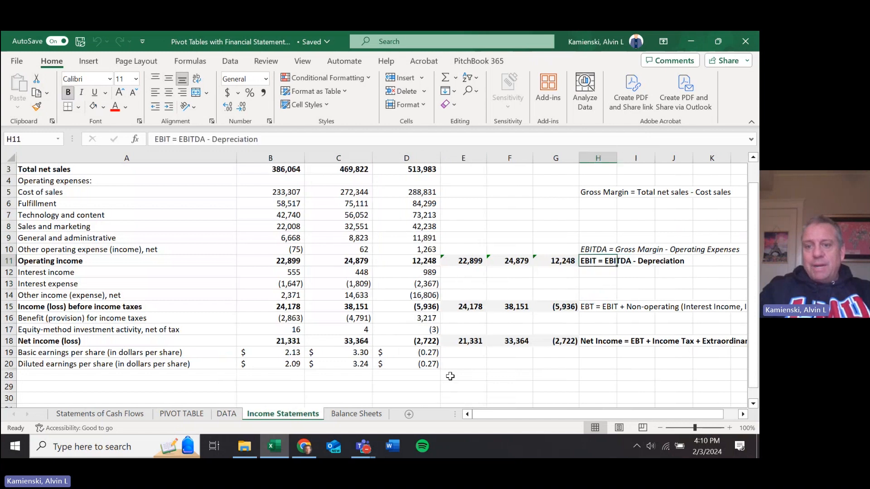
pyautogui.hotkey('ctrl', 'pagedown')
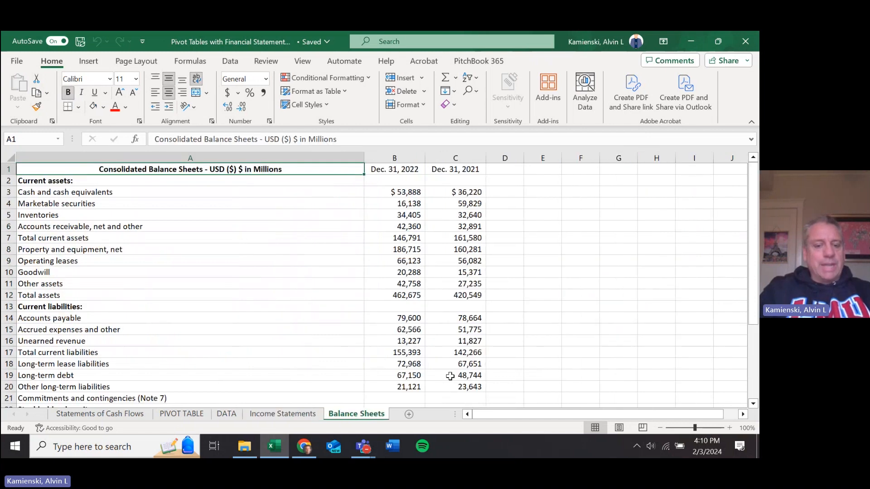
pyautogui.hotkey('ctrl', 'pageup')
pyautogui.hotkey('ctrl', 'pageup')
pyautogui.hotkey('ctrl', 'pageup')
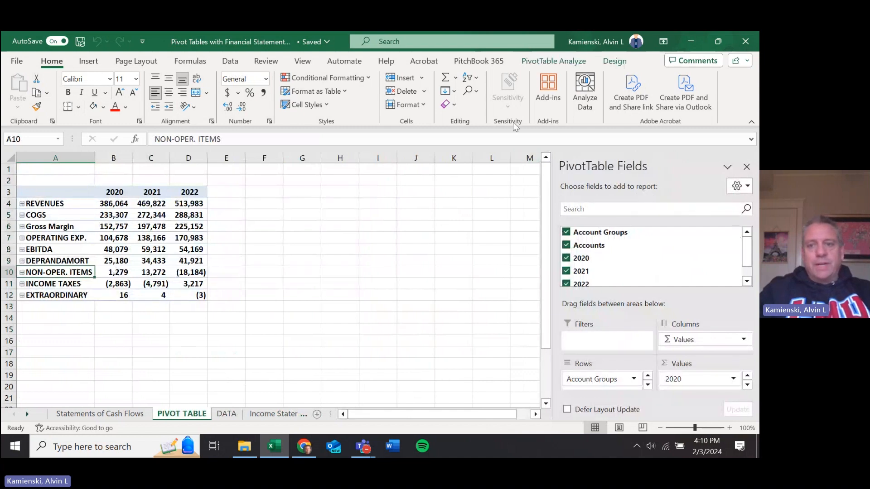
# Insert a calculated item named EBIT in Account Groups with the formula EBITDA minus DEPRANDAMORT.
pyautogui.click(574, 66)
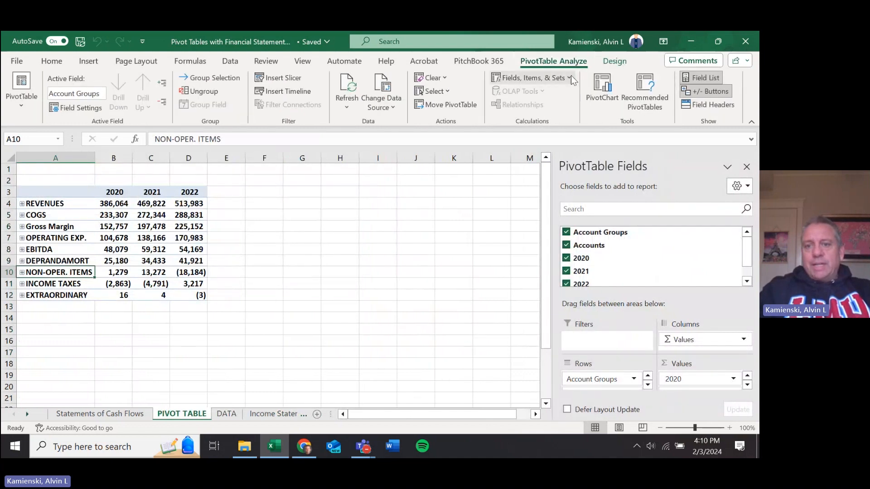
pyautogui.click(570, 76)
pyautogui.click(562, 109)
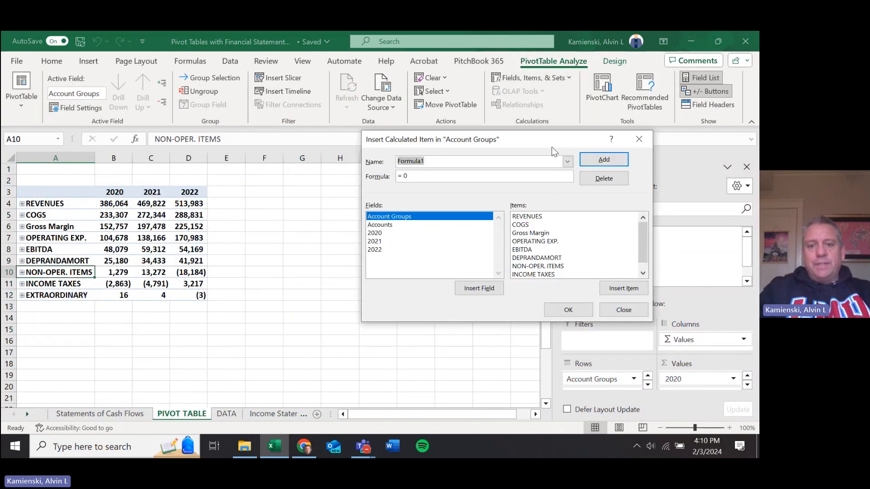
pyautogui.write('EBIT')
pyautogui.press('Tab')
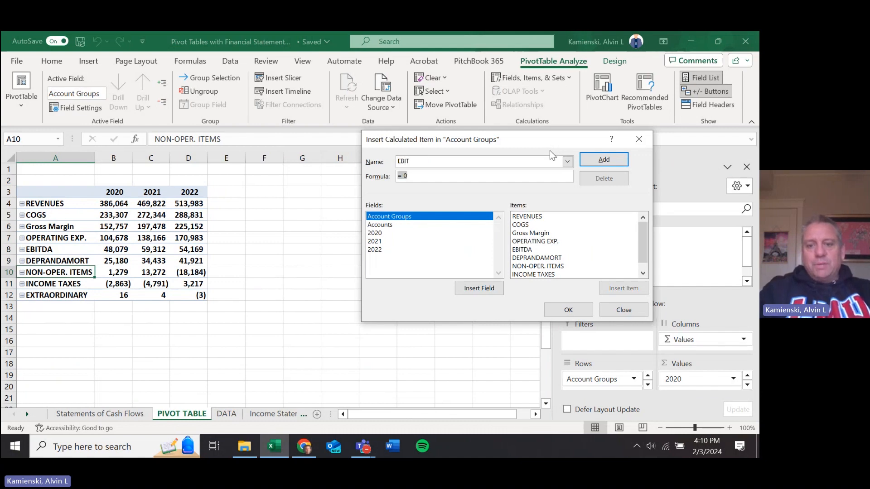
pyautogui.doubleClick(531, 248)
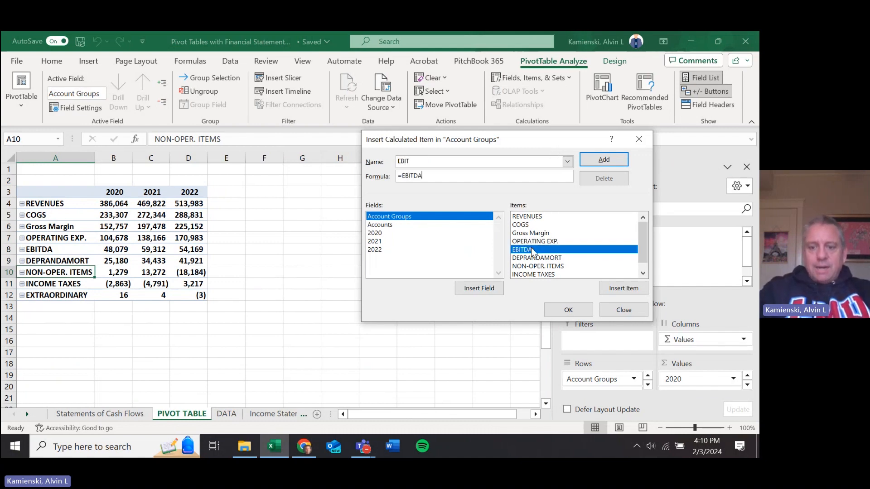
pyautogui.write('-')
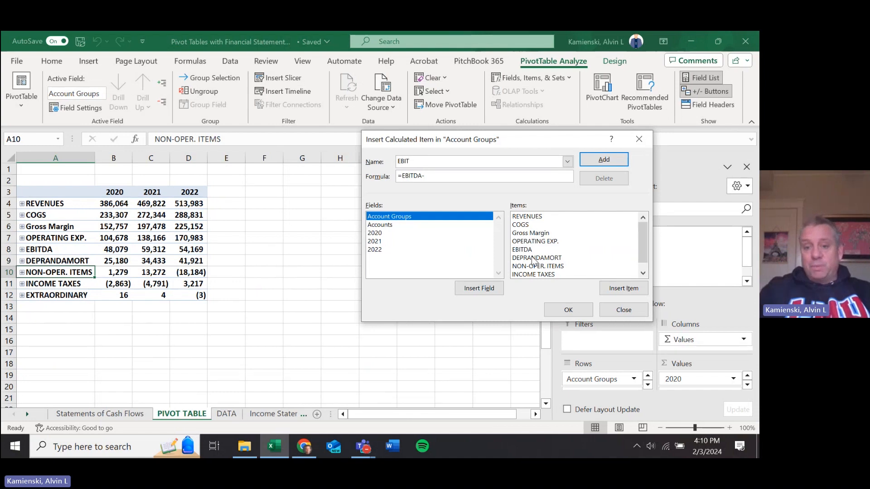
pyautogui.doubleClick(533, 258)
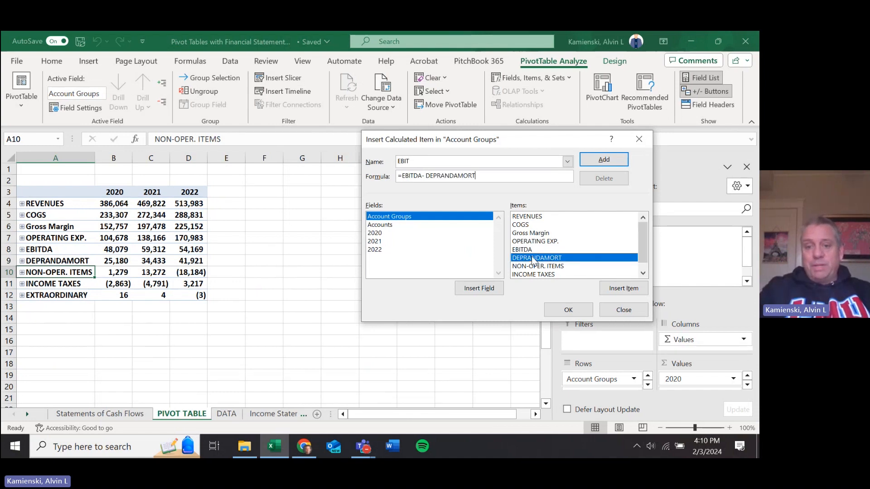
pyautogui.click(561, 311)
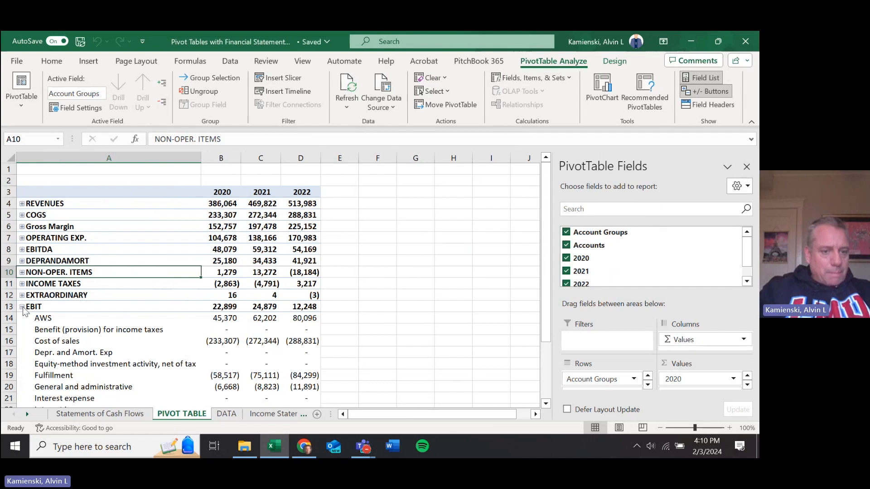
# Collapse the EBIT group and move it directly below DEPRANDAMORT in the pivot table.
pyautogui.click(21, 306)
pyautogui.moveTo(60, 300); pyautogui.dragTo(69, 275)
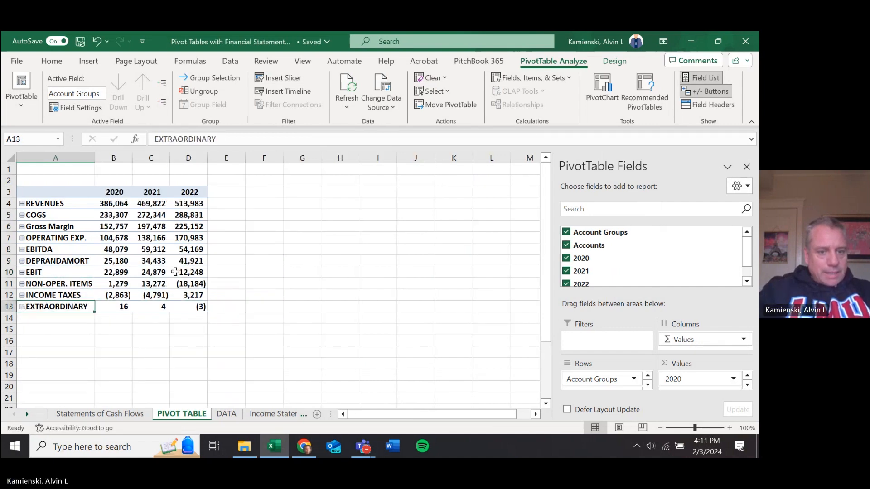
# Enter a check formula in E10 that subtracts the pivot table's 2020 DEPRANDAMORT from its 2020 EBITDA.
pyautogui.click(231, 270)
pyautogui.write('=')
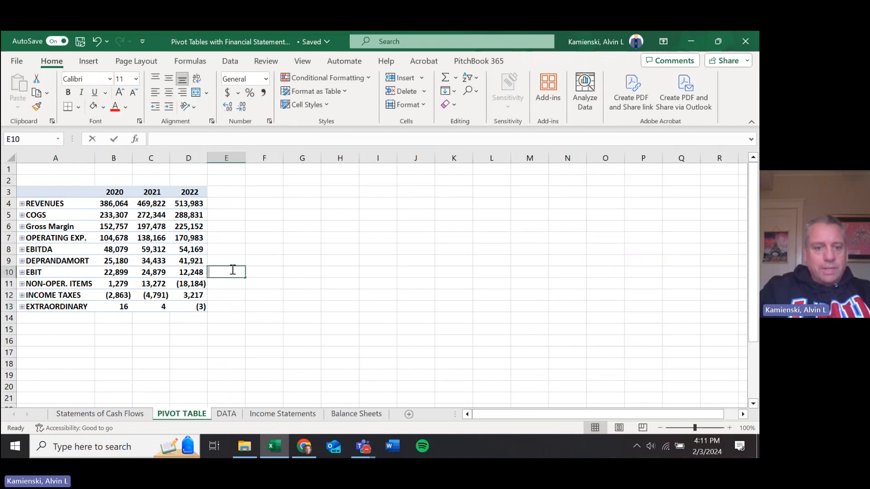
pyautogui.press('Left')
pyautogui.press('Left')
pyautogui.press('Left')
pyautogui.press('Up')
pyautogui.press('Up')
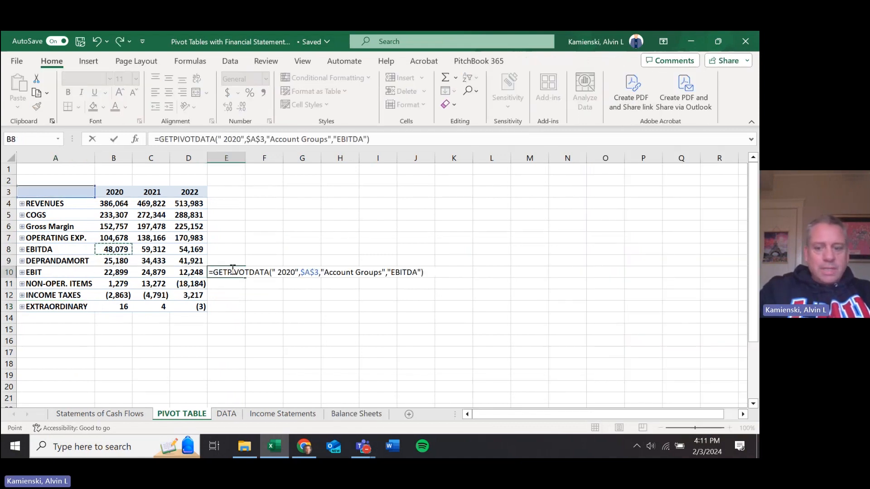
pyautogui.write('-')
pyautogui.press('Left')
pyautogui.press('Left')
pyautogui.press('Left')
pyautogui.press('Up')
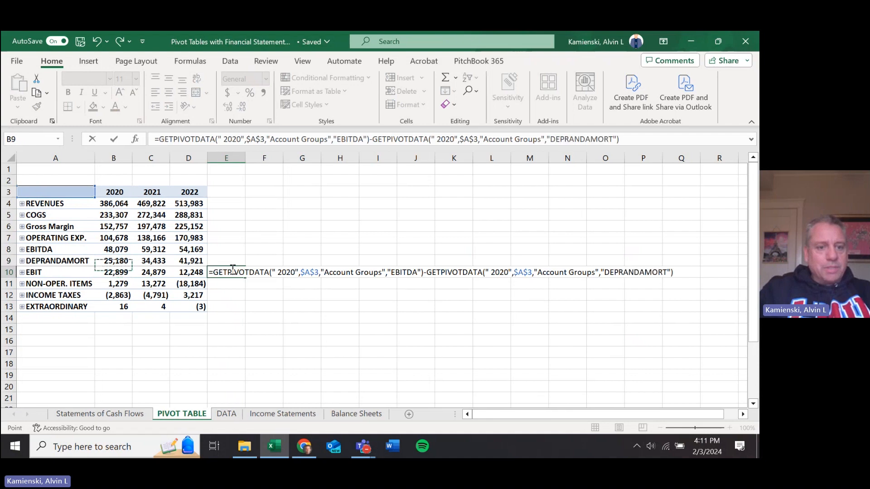
pyautogui.press('Return')
# Compare the 2020 check with the pivot table's EBIT row and the Operating income figures on the Income Statements sheet.
pyautogui.press('Left')
pyautogui.press('Left')
pyautogui.press('Left')
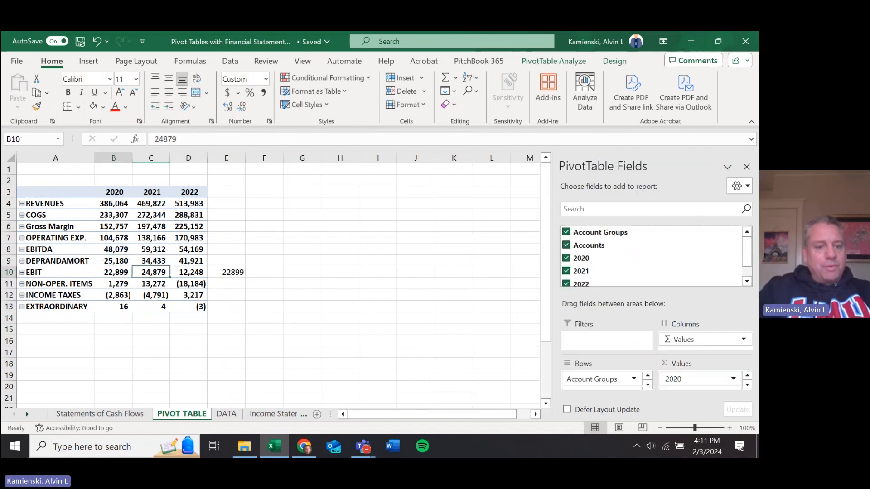
pyautogui.press('Right')
pyautogui.press('Right')
pyautogui.press('Right')
pyautogui.press('Right')
pyautogui.press('Left')
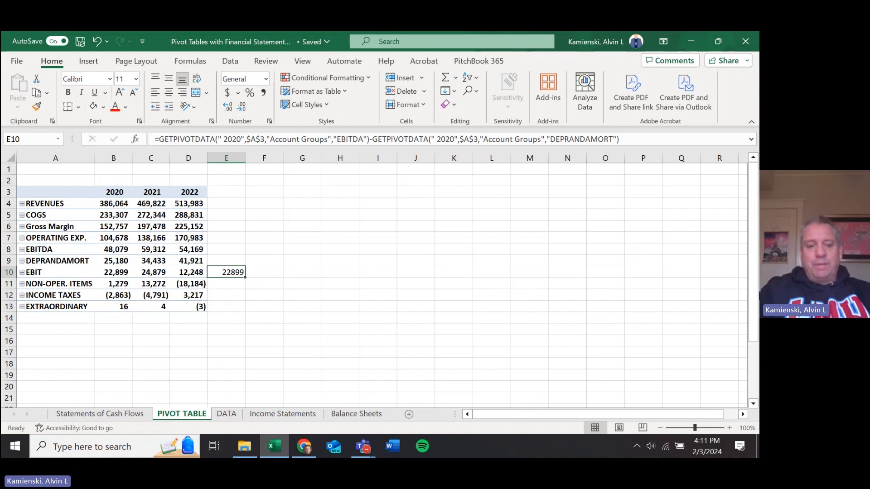
pyautogui.hotkey('ctrl', 'pagedown')
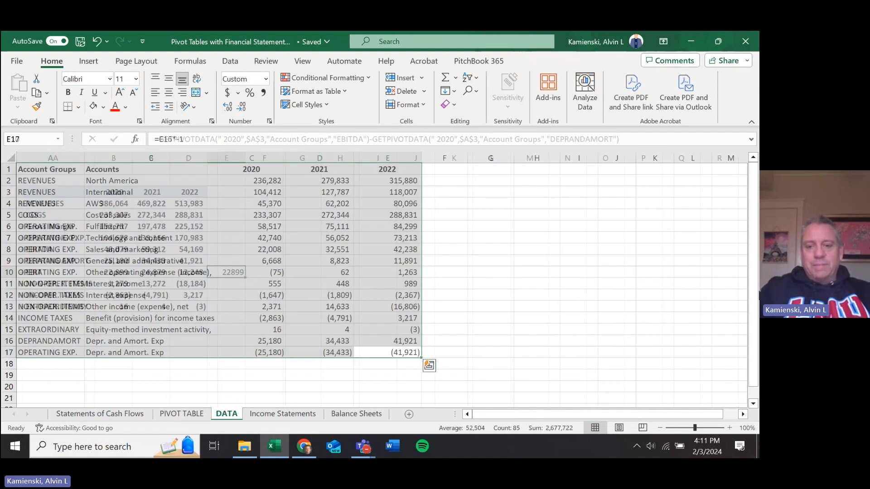
pyautogui.hotkey('ctrl', 'pagedown')
pyautogui.hotkey('shift', 'Right')
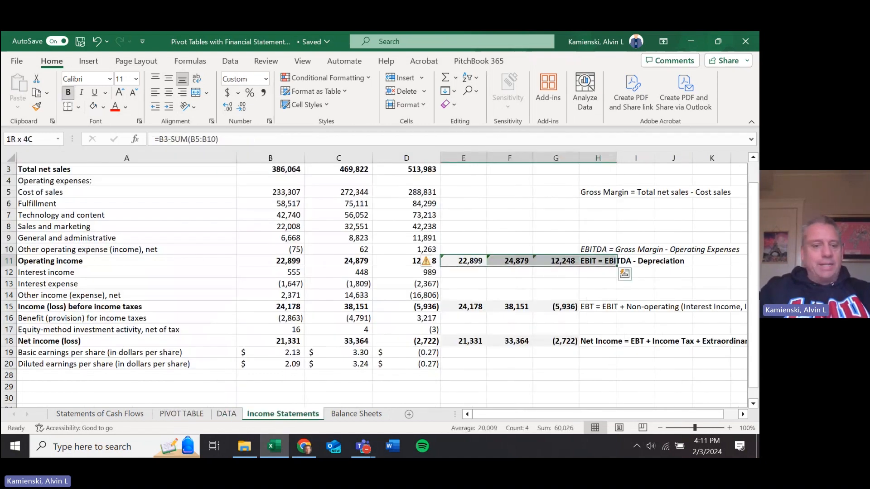
pyautogui.hotkey('ctrl', 'pageup')
pyautogui.hotkey('ctrl', 'pageup')
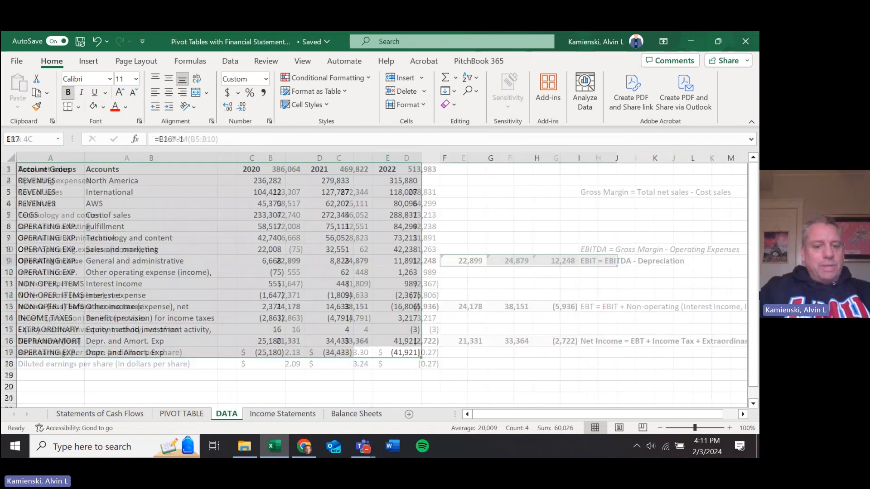
# Enter a check formula in F10 that subtracts the pivot table's 2021 DEPRANDAMORT from its 2021 EBITDA.
pyautogui.write('=')
pyautogui.press('Left')
pyautogui.press('Left')
pyautogui.press('Left')
pyautogui.press('Up')
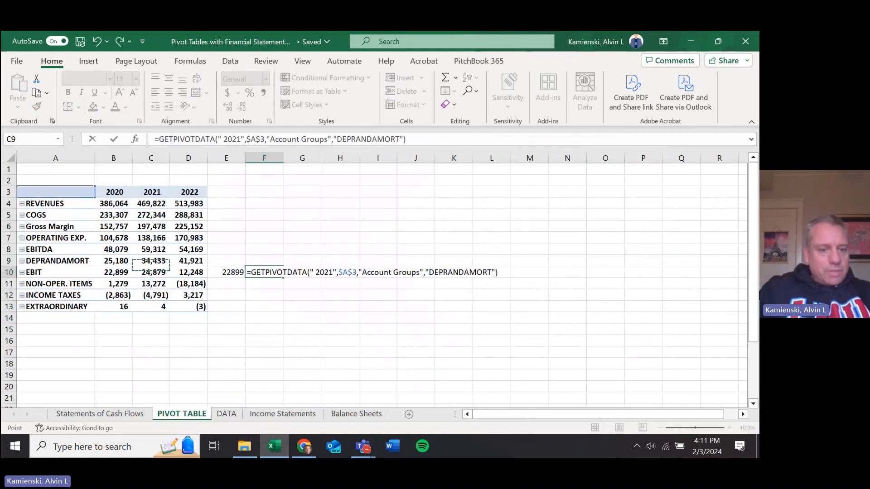
pyautogui.press('Up')
pyautogui.write('-')
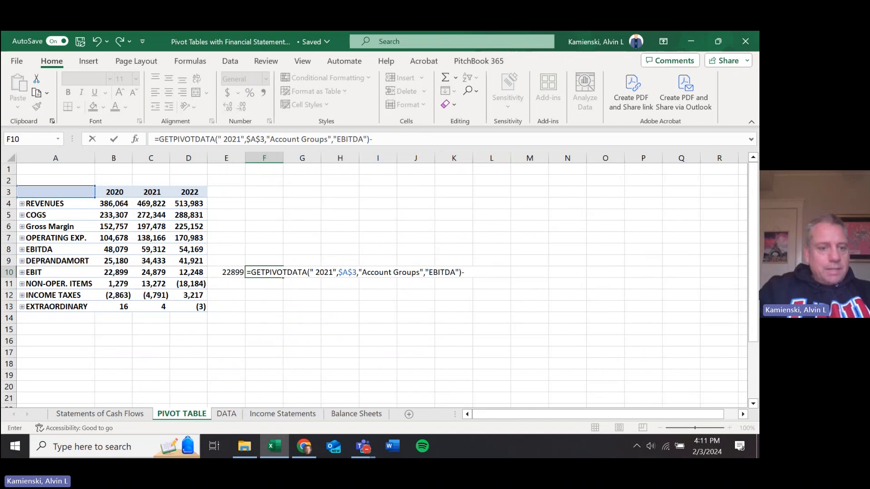
pyautogui.press('Left')
pyautogui.press('Left')
pyautogui.press('Left')
pyautogui.press('Up')
pyautogui.press('Return')
pyautogui.press('Up')
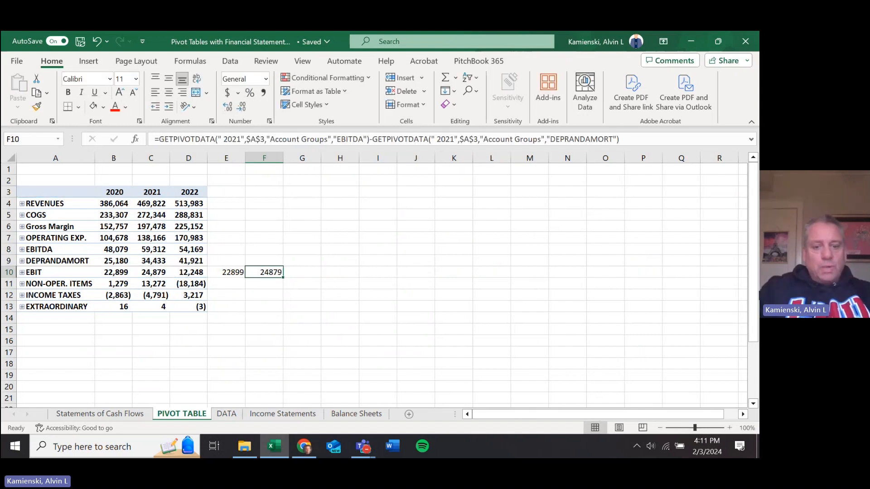
# Enter a check formula in G10 that subtracts the pivot table's 2022 DEPRANDAMORT from its 2022 EBITDA.
pyautogui.press('Right')
pyautogui.write('=')
pyautogui.press('Left')
pyautogui.press('Left')
pyautogui.press('Left')
pyautogui.press('Up')
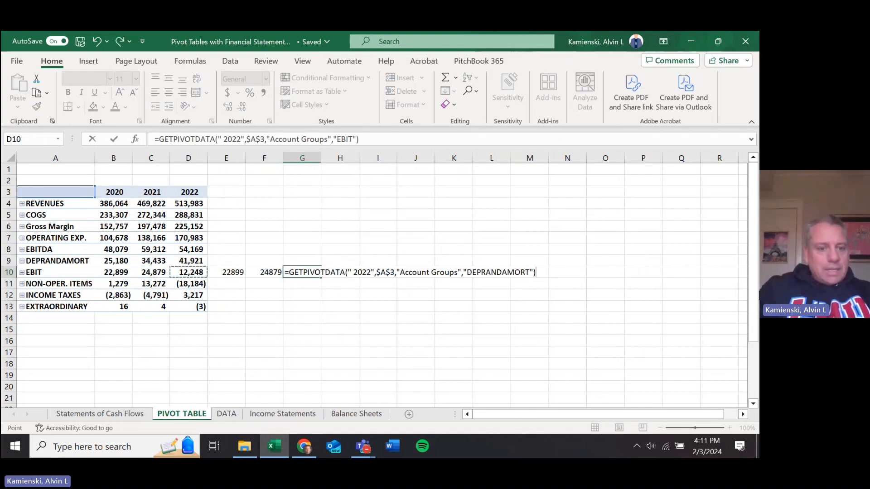
pyautogui.press('Up')
pyautogui.write('-')
pyautogui.press('Left')
pyautogui.press('Left')
pyautogui.press('Left')
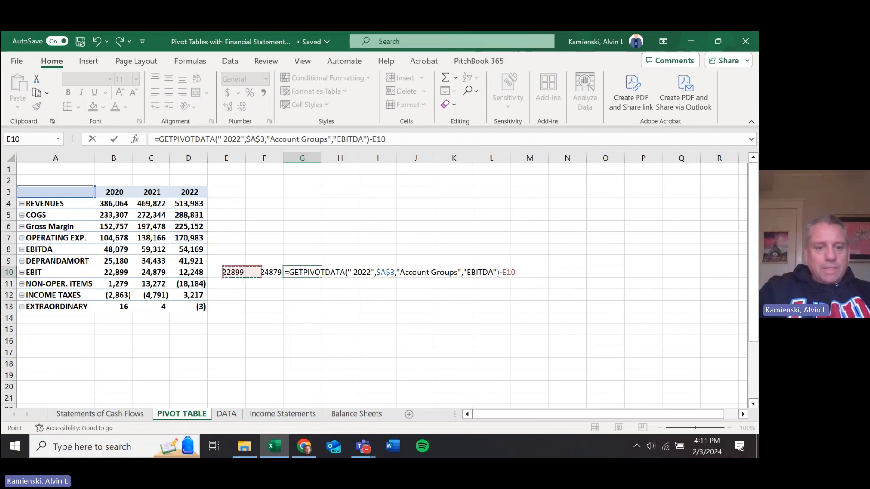
pyautogui.press('Up')
pyautogui.press('Return')
# Compare the 2021 and 2022 EBIT checks with Operating income on the Income Statements sheet, and return to the PIVOT TABLE sheet.
pyautogui.press('Up')
pyautogui.press('Left')
pyautogui.hotkey('shift', 'Right')
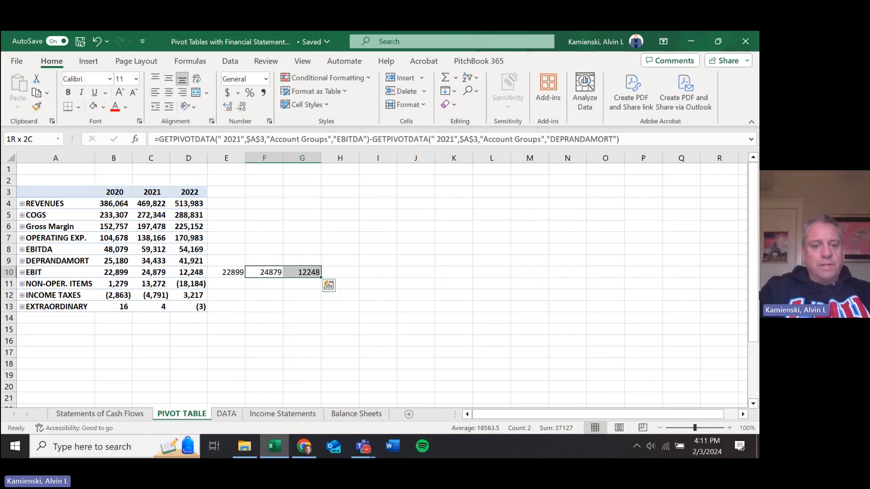
pyautogui.hotkey('ctrl', 'pagedown')
pyautogui.hotkey('ctrl', 'pagedown')
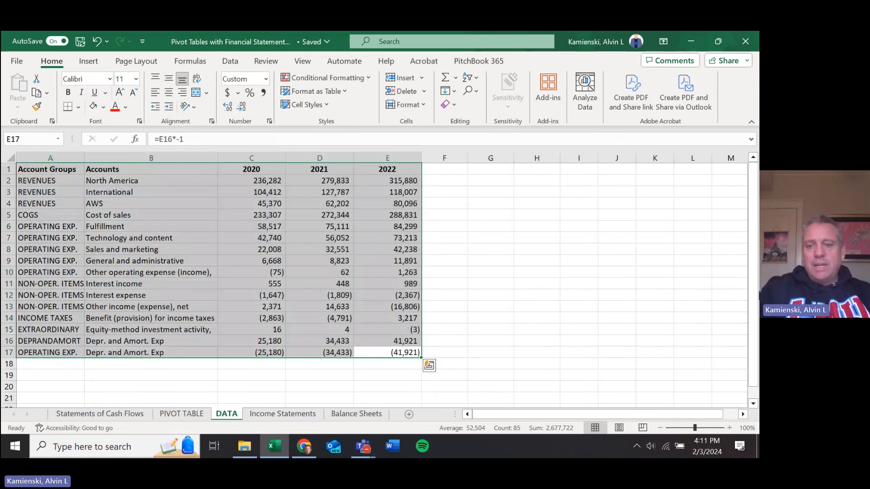
pyautogui.hotkey('shift', 'Left')
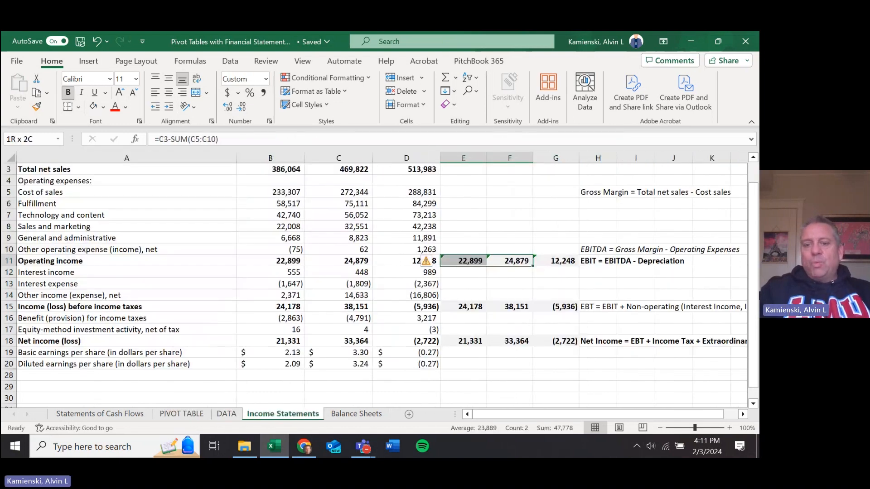
pyautogui.press('Right')
pyautogui.press('Right')
pyautogui.press('Left')
pyautogui.press('Left')
pyautogui.press('Left')
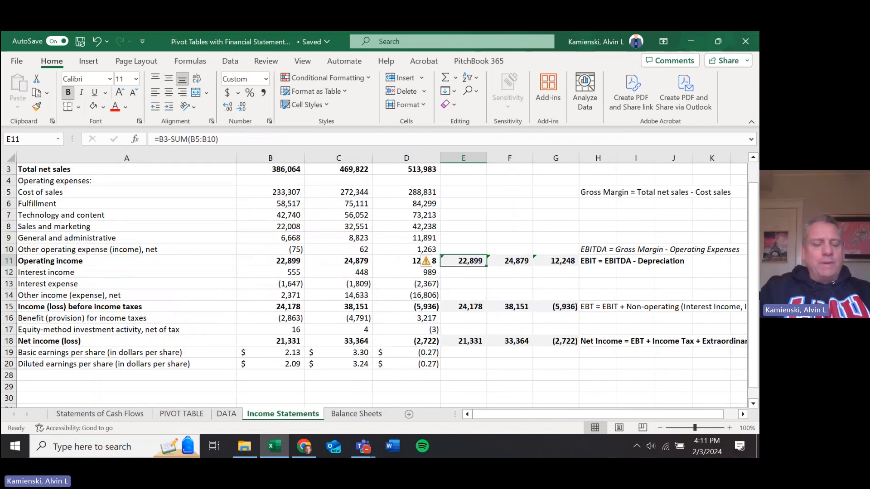
pyautogui.hotkey('ctrl', 'pageup')
pyautogui.hotkey('ctrl', 'pageup')
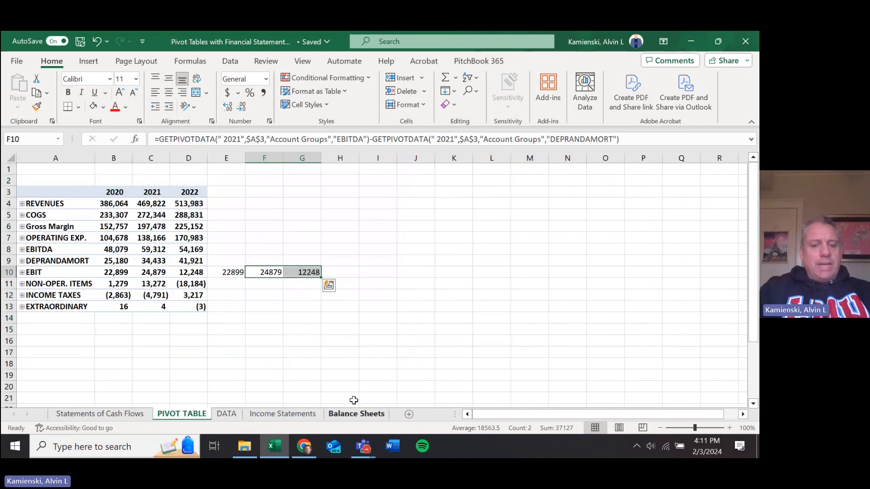
# Reorder the sheets so DATA comes before PIVOT TABLE and Statements of Cash Flows comes last, after Balance Sheets.
pyautogui.moveTo(235, 419); pyautogui.dragTo(163, 415)
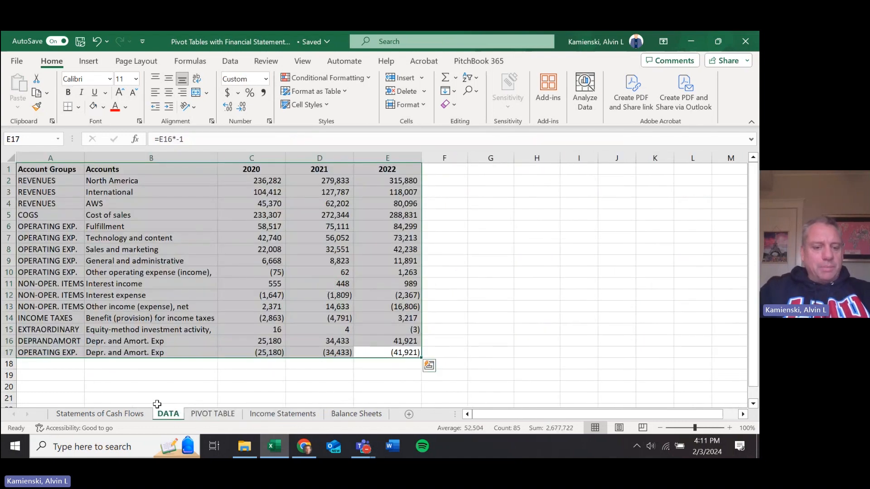
pyautogui.moveTo(105, 419); pyautogui.dragTo(395, 416)
# Delete the EBIT check formulas in E10:G10 on the PIVOT TABLE sheet and select the NON-OPER. ITEMS row label.
pyautogui.hotkey('ctrl', 'pageup')
pyautogui.hotkey('ctrl', 'pageup')
pyautogui.hotkey('ctrl', 'pageup')
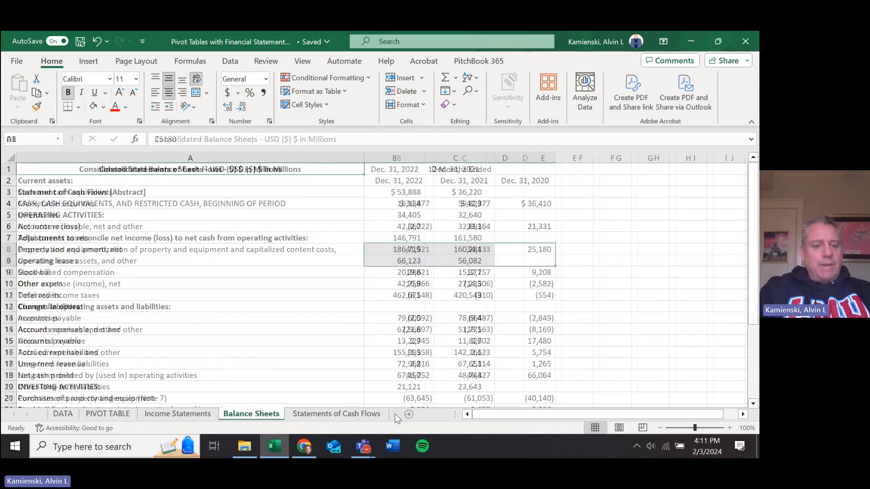
pyautogui.press('Left')
pyautogui.hotkey('shift', 'Right')
pyautogui.hotkey('shift', 'Right')
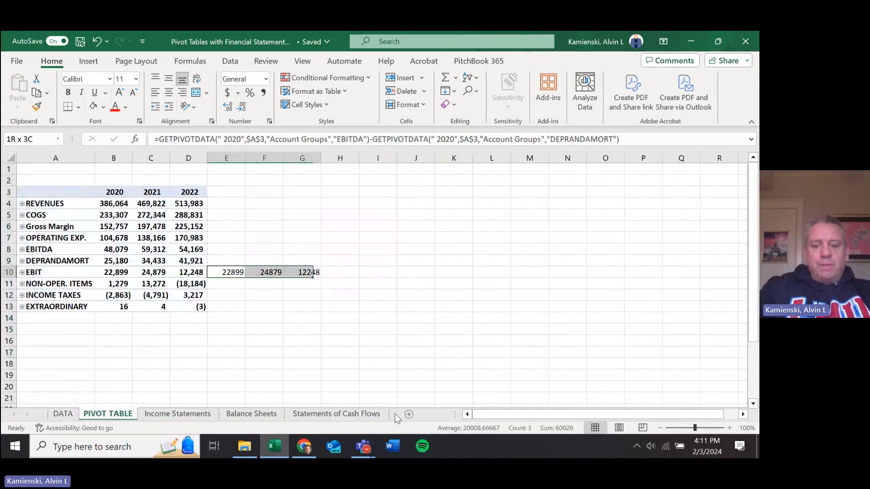
pyautogui.press('Delete')
pyautogui.press('Home')
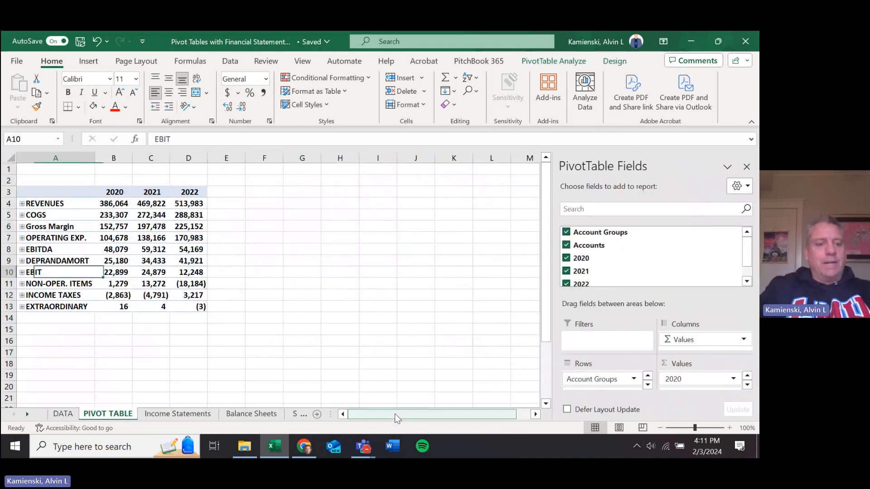
pyautogui.press('Down')
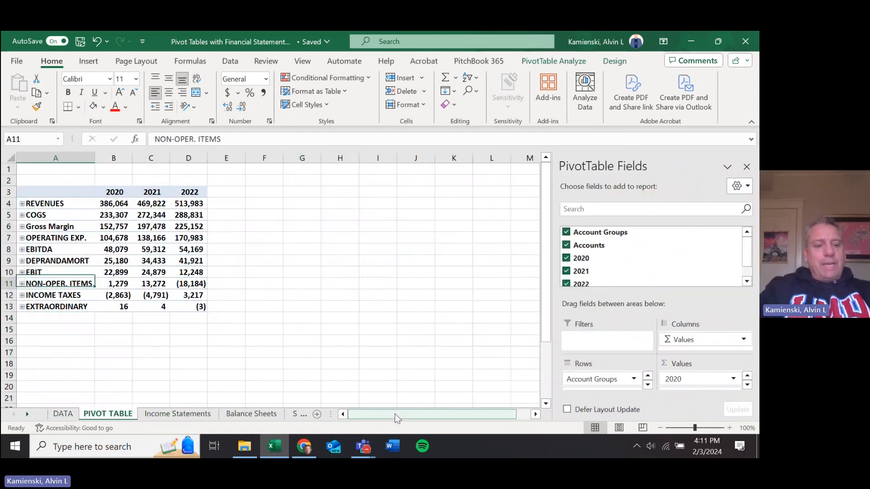
# Read the EBT formula note in H15 on the Income Statements sheet, and return to the EBIT label on the PIVOT TABLE sheet.
pyautogui.press('Up')
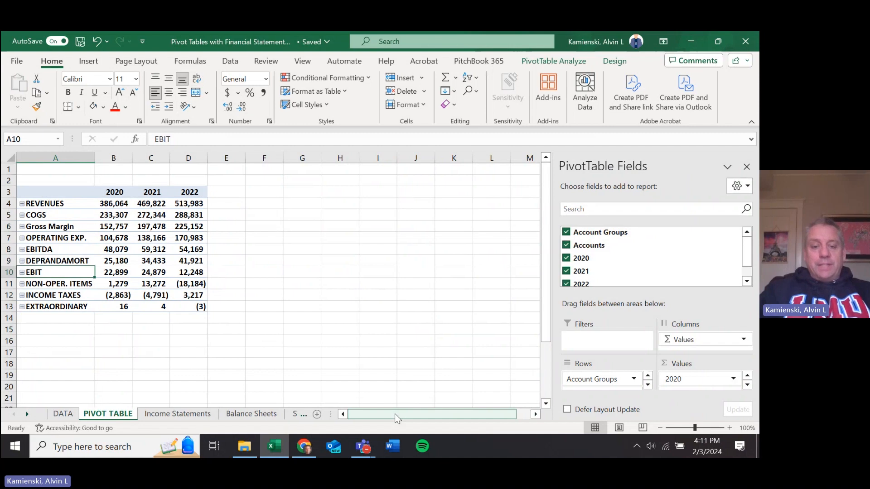
pyautogui.hotkey('ctrl', 'pagedown')
pyautogui.hotkey('ctrl', 'pagedown')
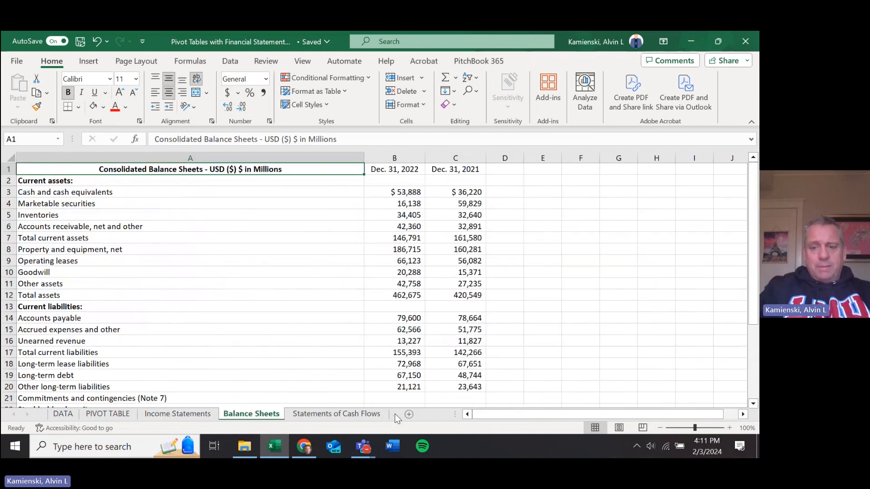
pyautogui.hotkey('ctrl', 'pageup')
pyautogui.press('Down')
pyautogui.press('Down')
pyautogui.press('Up')
pyautogui.press('Right')
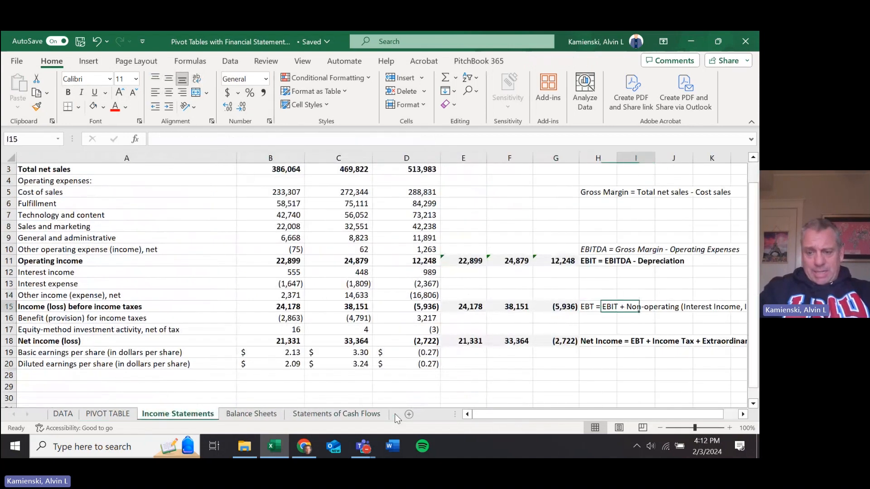
pyautogui.press('Left')
pyautogui.press('Right')
pyautogui.press('Left')
pyautogui.press('Right')
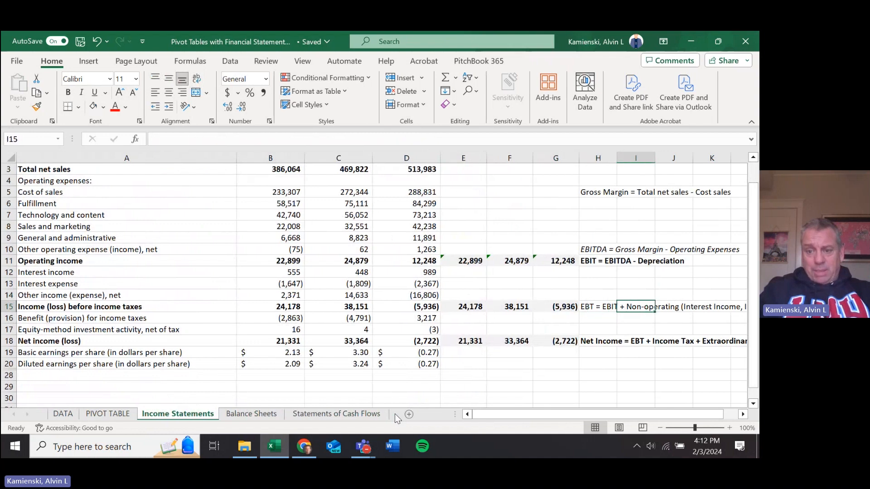
pyautogui.press('Left')
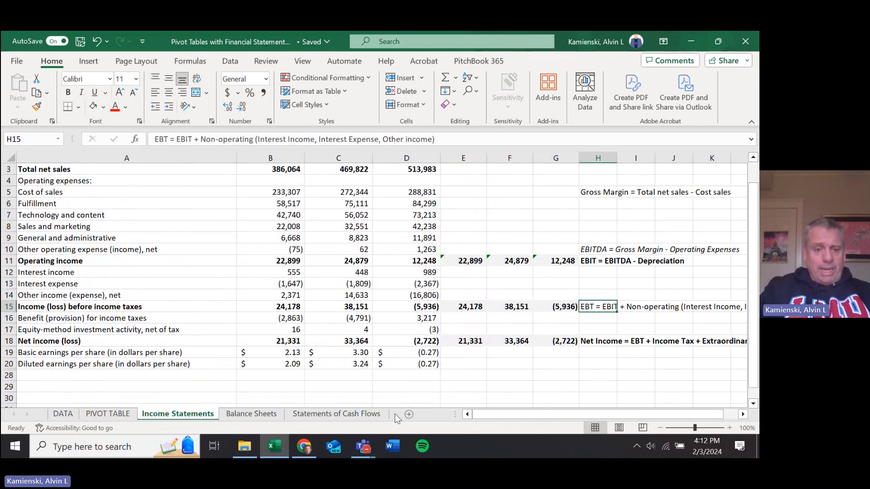
pyautogui.hotkey('ctrl', 'pageup')
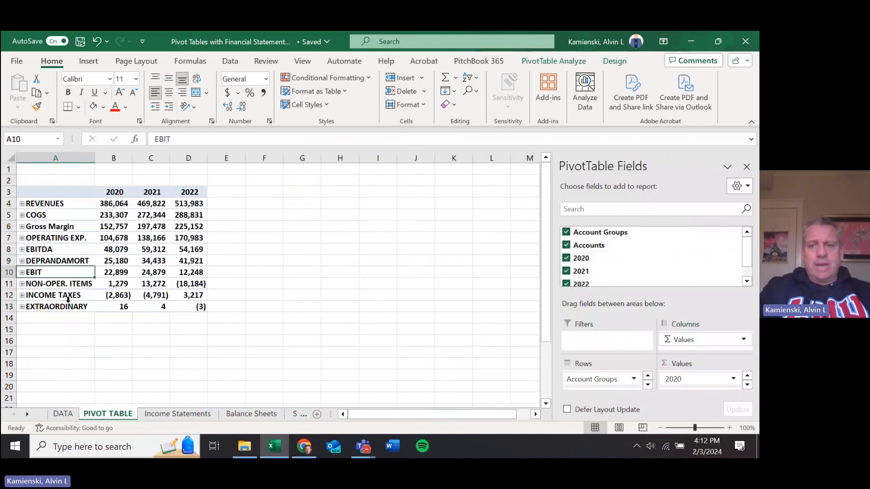
# Insert a calculated item named EBT in Account Groups with the formula =EBIT+ 'NON-OPER. ITEMS'.
pyautogui.click(573, 62)
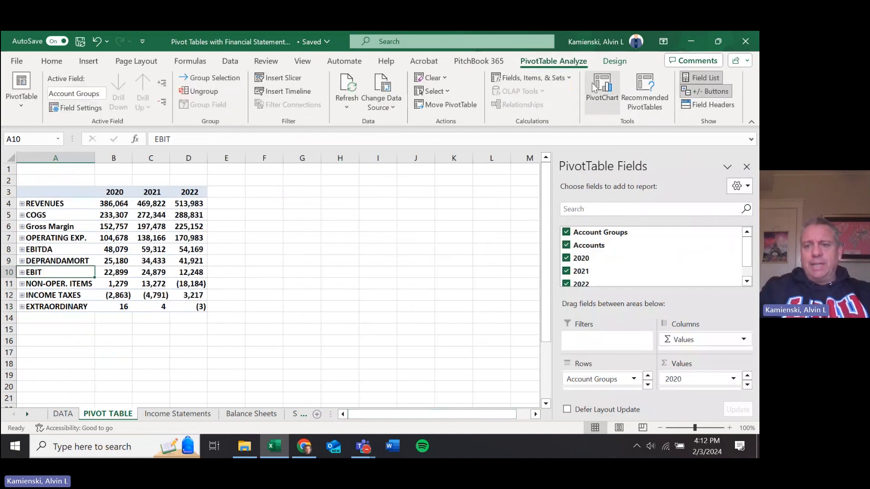
pyautogui.click(570, 79)
pyautogui.click(561, 111)
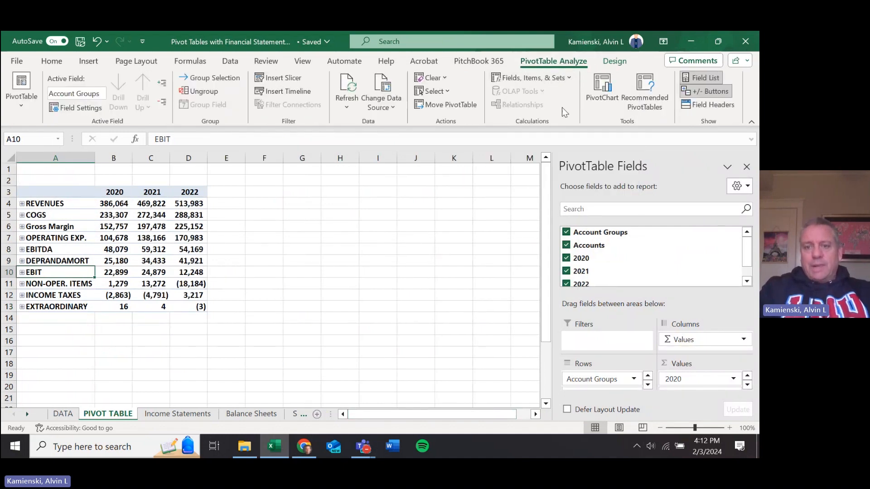
pyautogui.write('E')
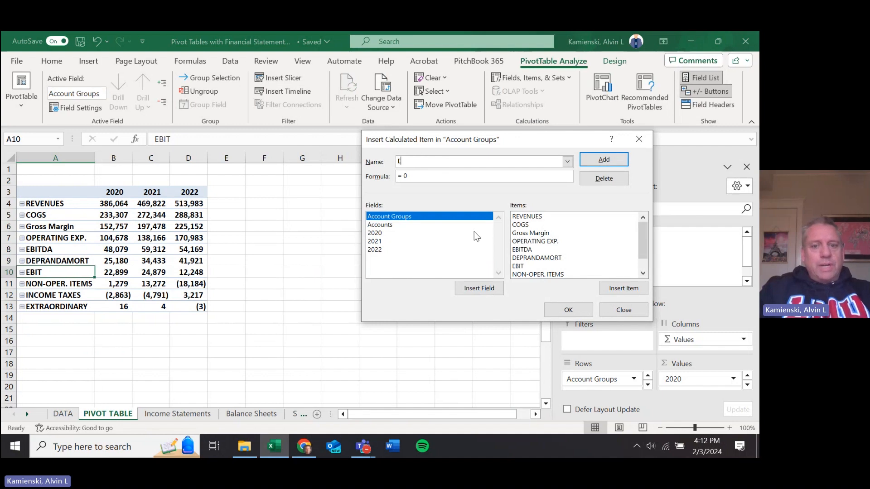
pyautogui.write('BT')
pyautogui.press('Tab')
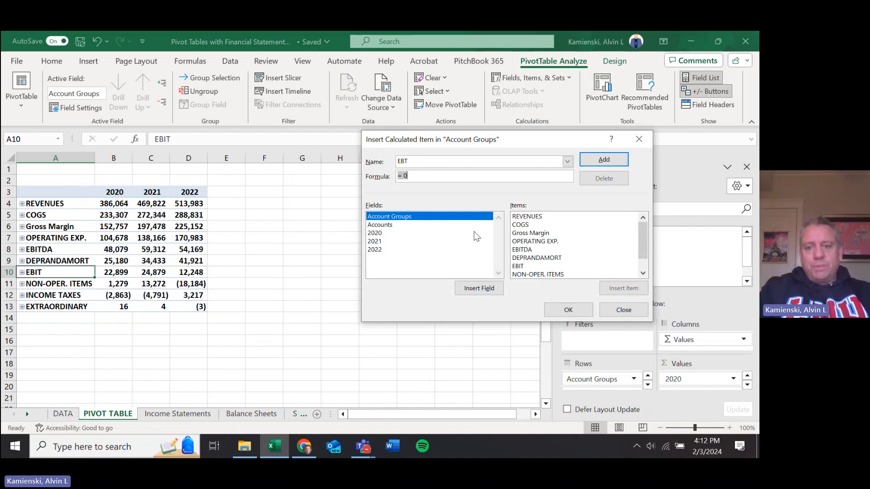
pyautogui.write('=')
pyautogui.doubleClick(517, 267)
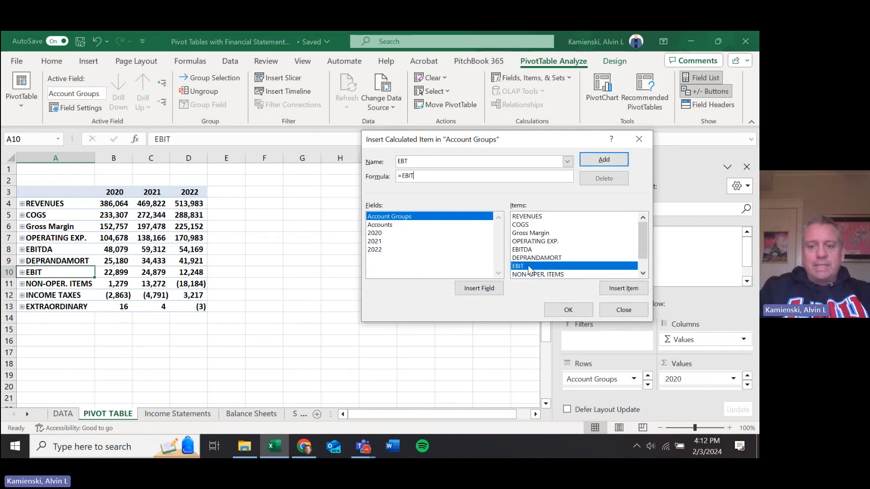
pyautogui.write('+')
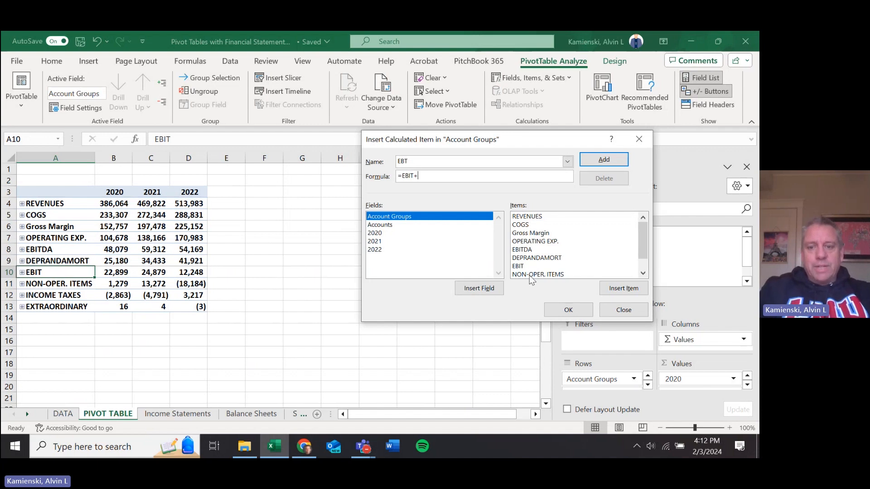
pyautogui.click(524, 275)
pyautogui.doubleClick(521, 274)
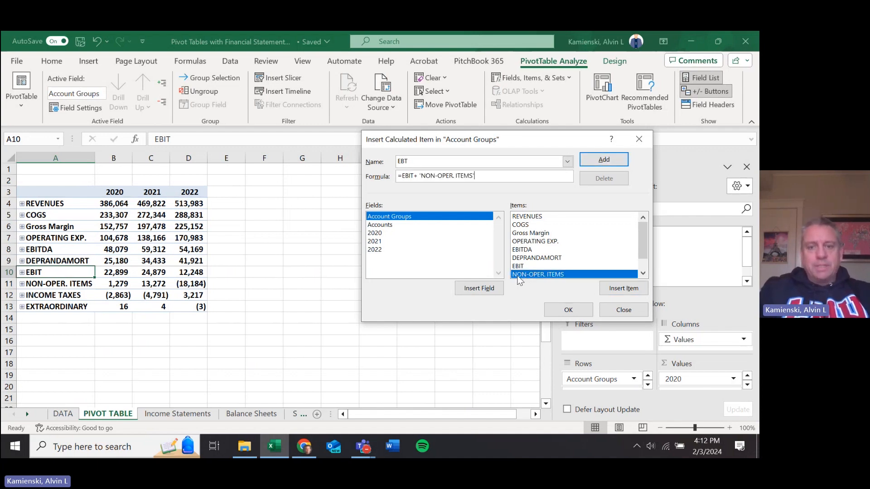
pyautogui.click(564, 310)
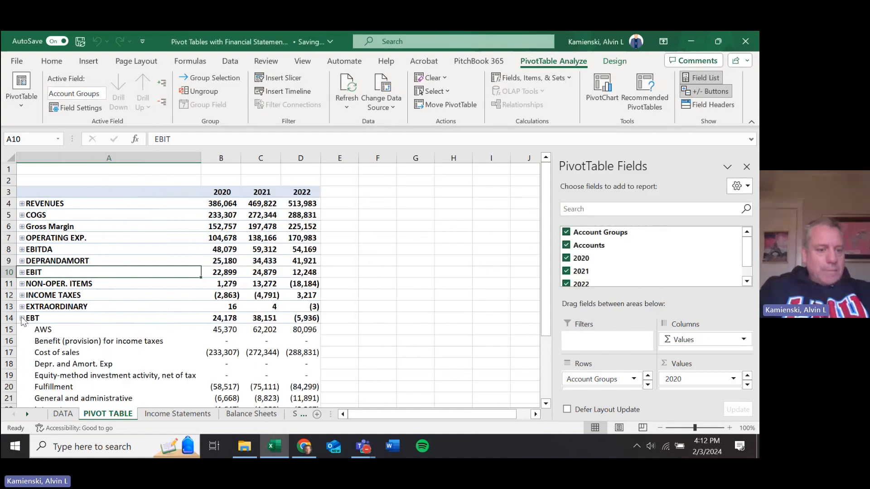
# Collapse the EBT row in the pivot table and move it directly below NON-OPER. ITEMS.
pyautogui.click(22, 318)
pyautogui.moveTo(67, 318); pyautogui.dragTo(80, 284)
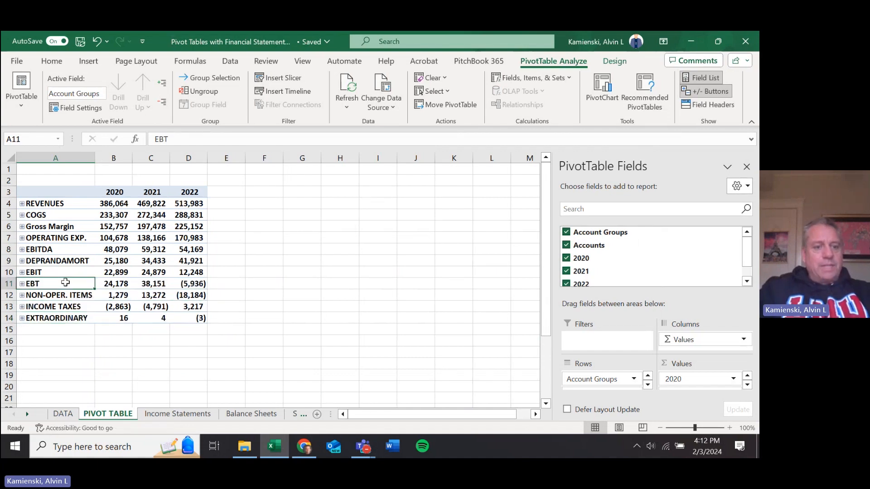
pyautogui.click(77, 295)
pyautogui.click(77, 295)
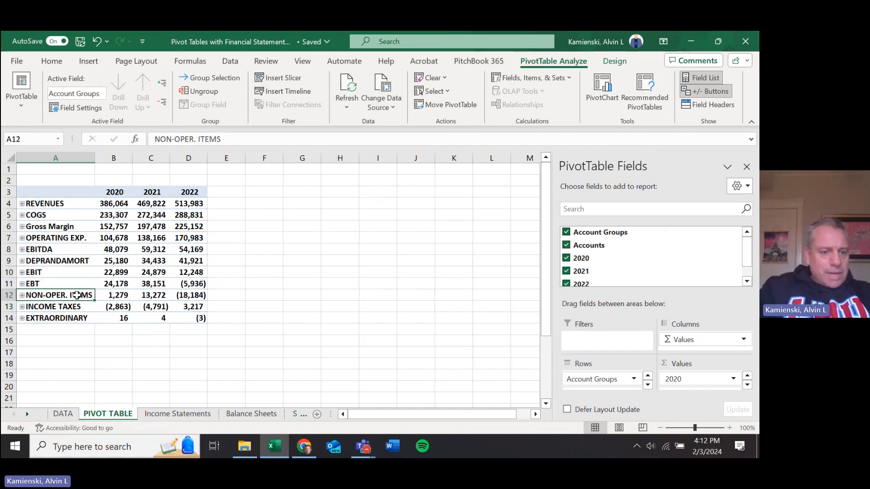
pyautogui.moveTo(79, 290); pyautogui.dragTo(96, 282)
# Enter a check formula in E12 that adds the pivot table's 2020 EBIT and 2020 NON-OPER. ITEMS.
pyautogui.press('Right')
pyautogui.press('Right')
pyautogui.press('Right')
pyautogui.press('Right')
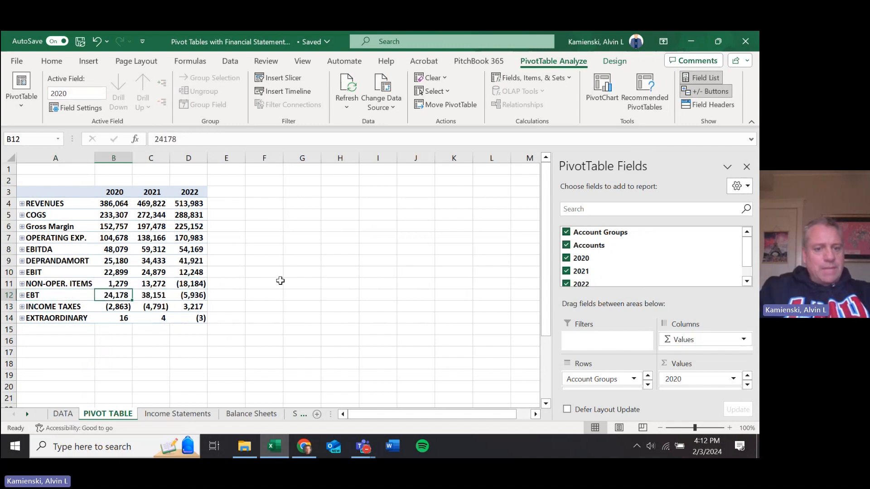
pyautogui.write('=')
pyautogui.press('Left')
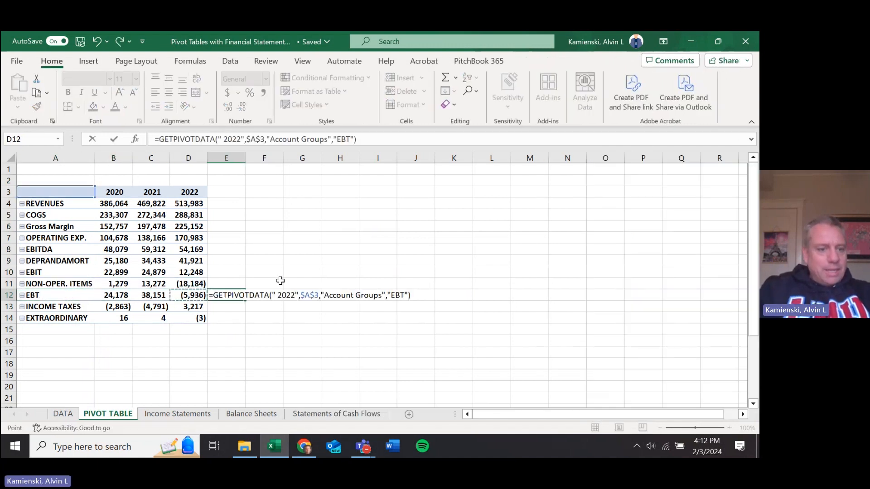
pyautogui.press('Left')
pyautogui.press('Left')
pyautogui.press('Up')
pyautogui.press('Up')
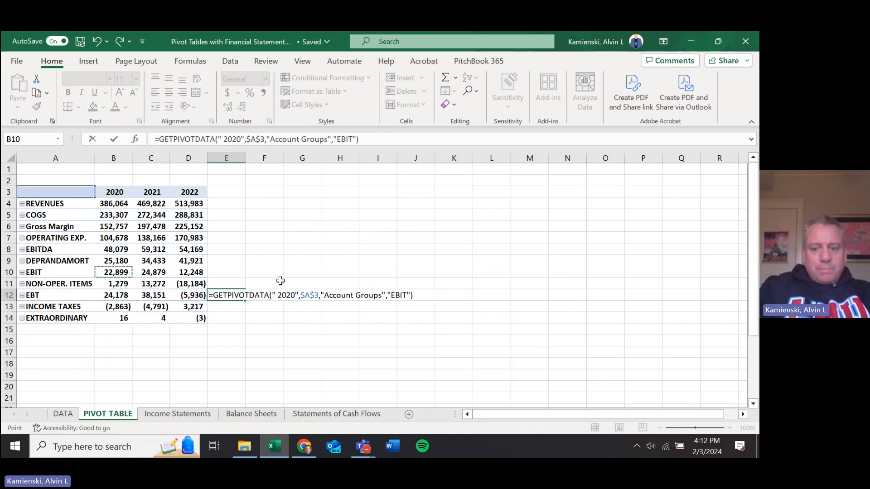
pyautogui.write('+')
pyautogui.press('Left')
pyautogui.press('Left')
pyautogui.press('Left')
pyautogui.press('Up')
pyautogui.press('Return')
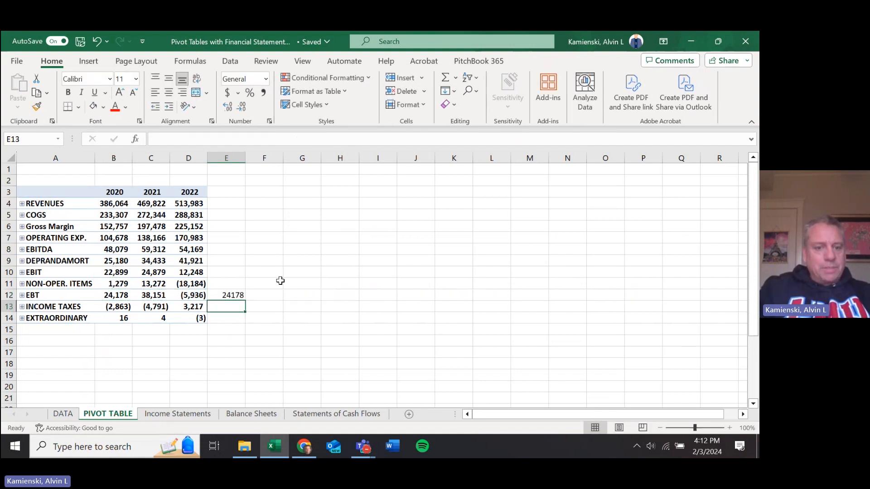
# Compare the 2020 EBT check with E15:G15 on the Income Statements sheet, and return to the PIVOT TABLE sheet.
pyautogui.press('Up')
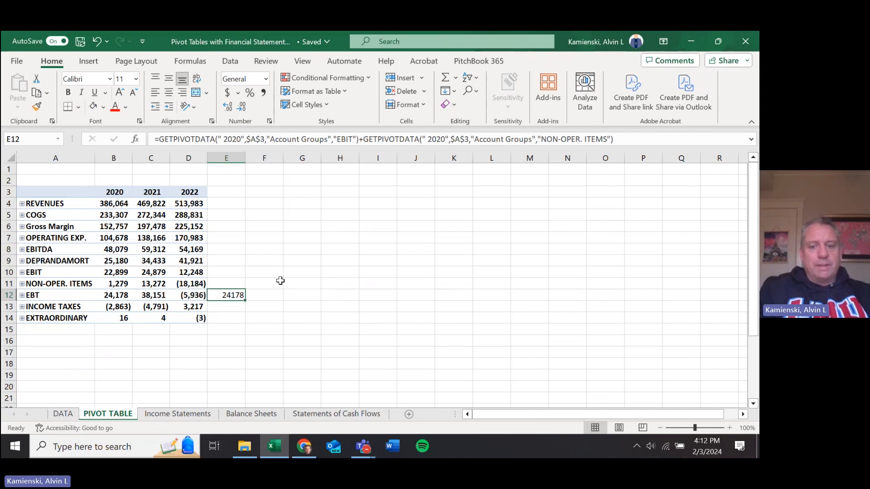
pyautogui.hotkey('ctrl', 'pagedown')
pyautogui.click(471, 307)
pyautogui.hotkey('shift', 'Right')
pyautogui.hotkey('shift', 'Right')
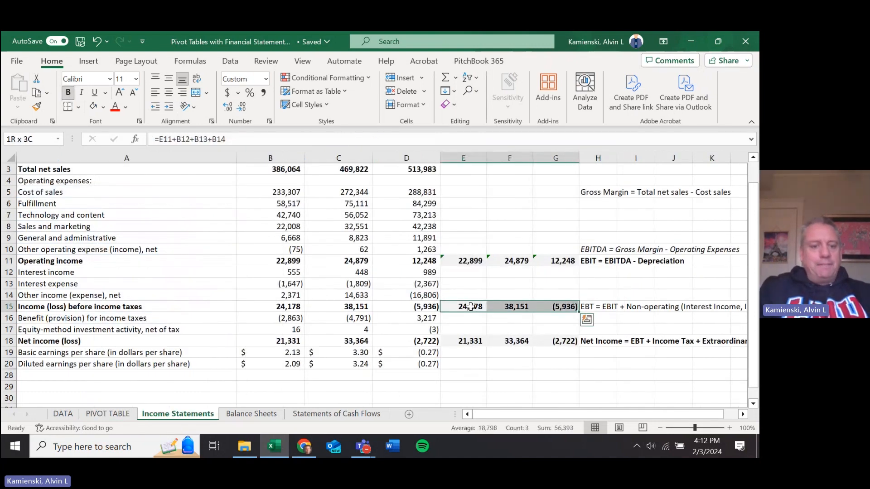
pyautogui.hotkey('ctrl', 'pageup')
# Enter a check formula in F12 that adds the pivot table's 2021 EBIT and 2021 NON-OPER. ITEMS.
pyautogui.press('Right')
pyautogui.write('=')
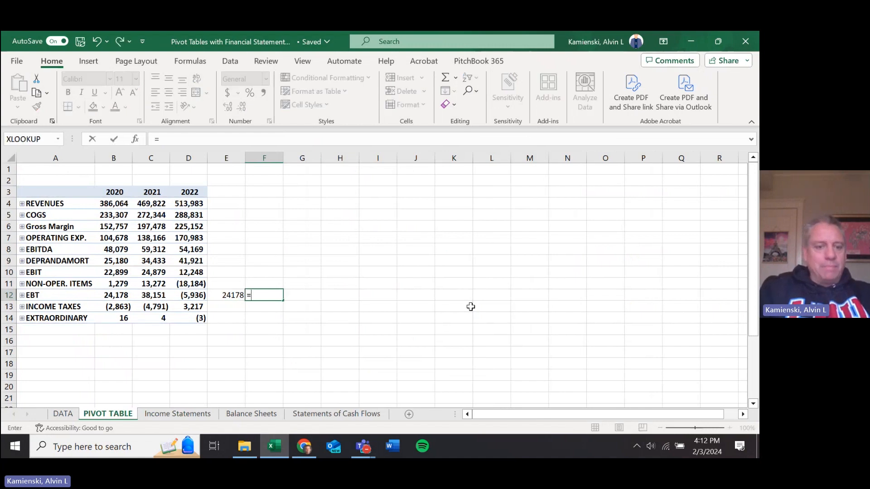
pyautogui.press('Left')
pyautogui.press('Left')
pyautogui.press('Left')
pyautogui.press('Up')
pyautogui.press('Up')
pyautogui.write('+')
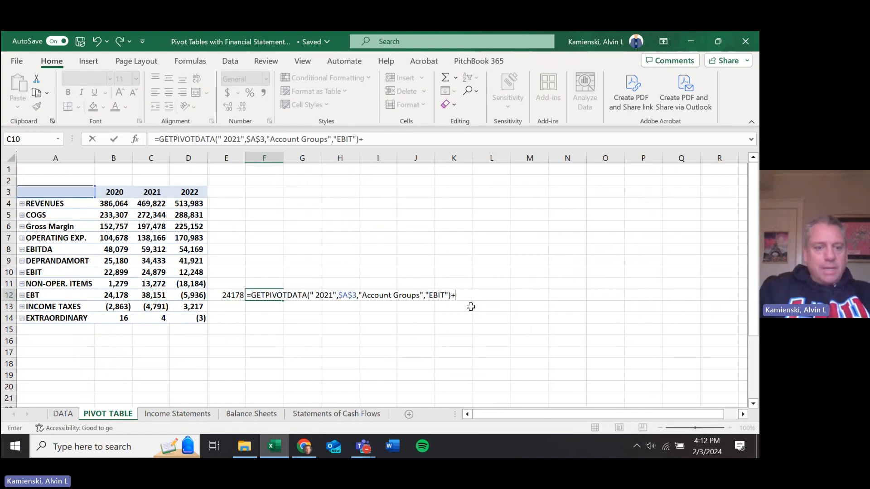
pyautogui.press('Left')
pyautogui.press('Left')
pyautogui.press('Left')
pyautogui.press('Up')
pyautogui.press('Return')
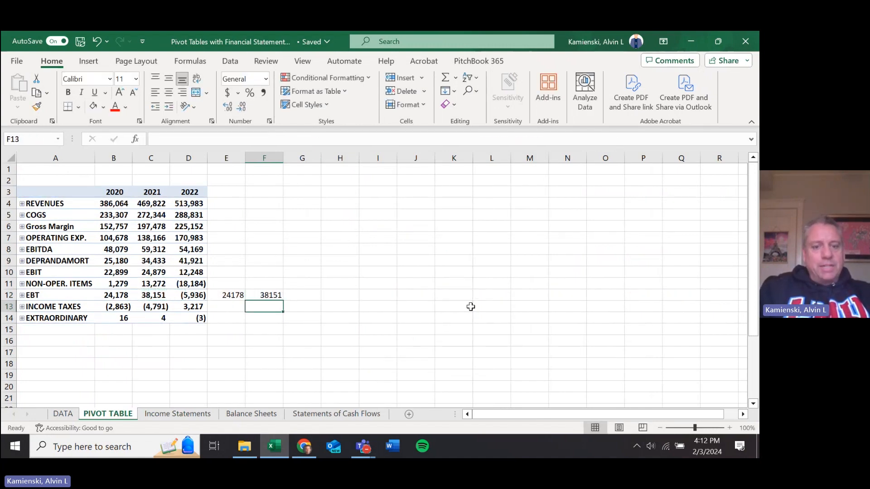
# Enter a check formula in G12 that adds the pivot table's 2022 EBIT and 2022 NON-OPER. ITEMS.
pyautogui.press('Up')
pyautogui.press('Right')
pyautogui.write('=')
pyautogui.press('Left')
pyautogui.press('Left')
pyautogui.press('Left')
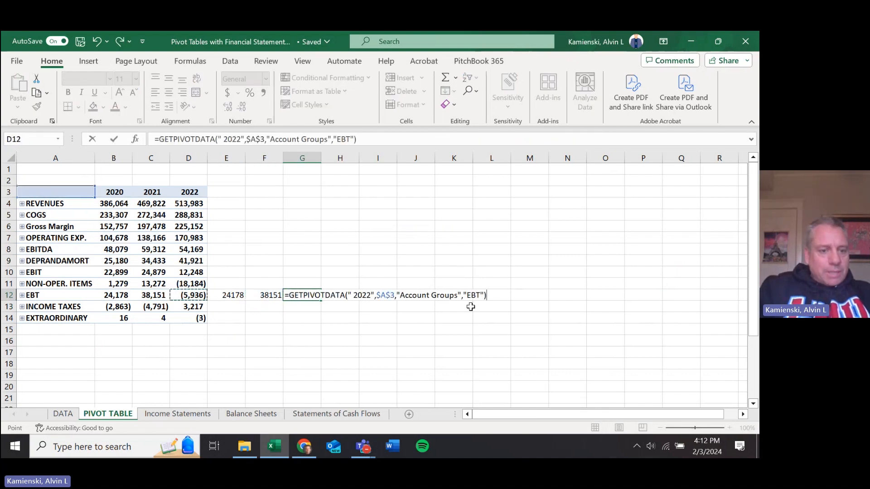
pyautogui.press('Up')
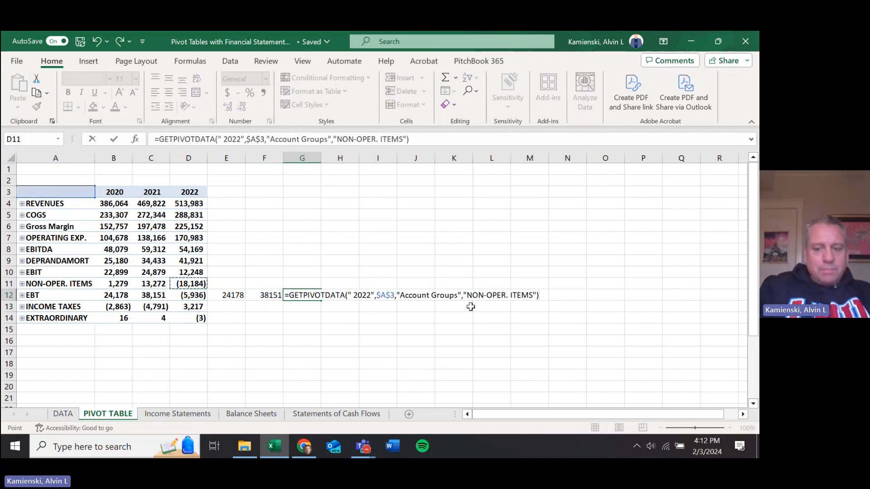
pyautogui.press('Up')
pyautogui.write('+')
pyautogui.press('Left')
pyautogui.press('Left')
pyautogui.press('Left')
pyautogui.press('Up')
pyautogui.press('Return')
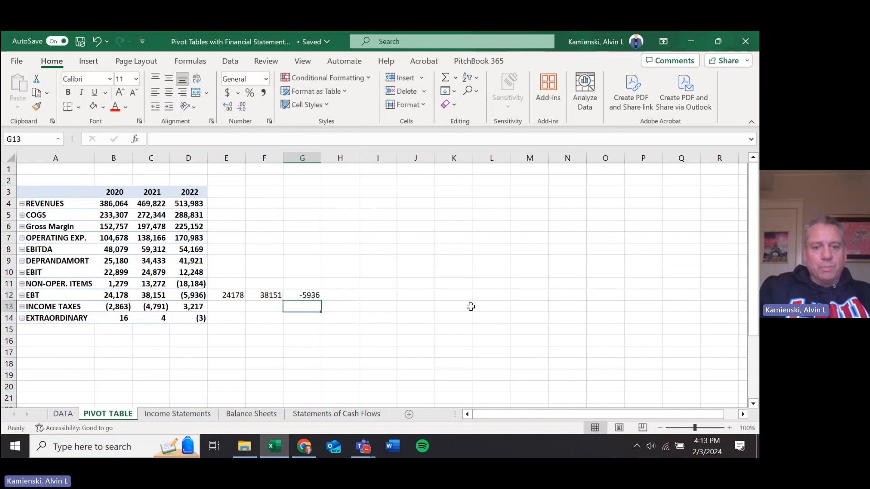
# Compare the EBT checks in E12:G12 with Income (loss) before income taxes on the Income Statements sheet, and return to the PIVOT TABLE sheet.
pyautogui.press('Up')
pyautogui.press('Left')
pyautogui.press('Left')
pyautogui.press('Right')
pyautogui.press('Right')
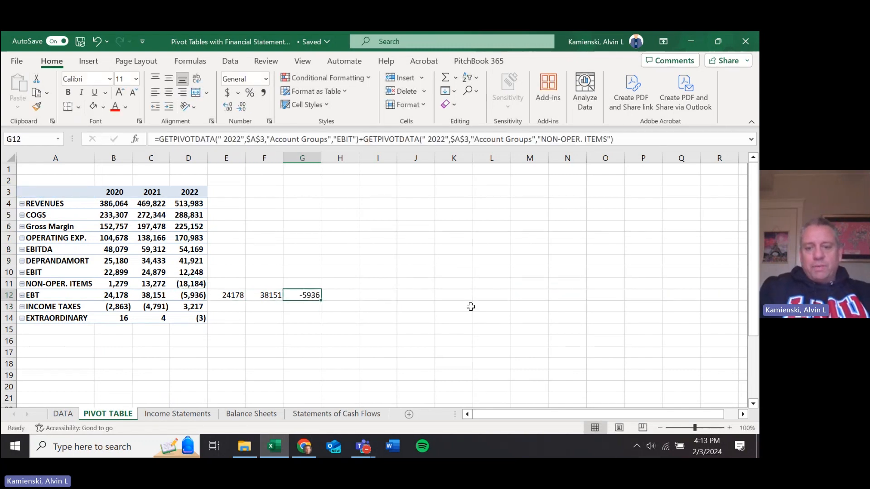
pyautogui.hotkey('ctrl', 'pagedown')
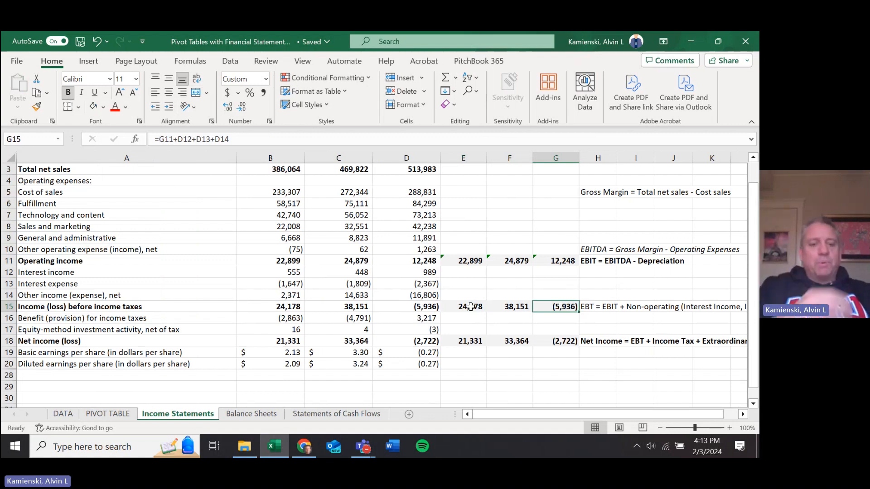
pyautogui.hotkey('ctrl', 'pageup')
# Delete the EBT check formulas in E12:G12 on the PIVOT TABLE sheet and select the EBT row label.
pyautogui.press('Left')
pyautogui.press('Left')
pyautogui.hotkey('shift', 'Right')
pyautogui.hotkey('shift', 'Right')
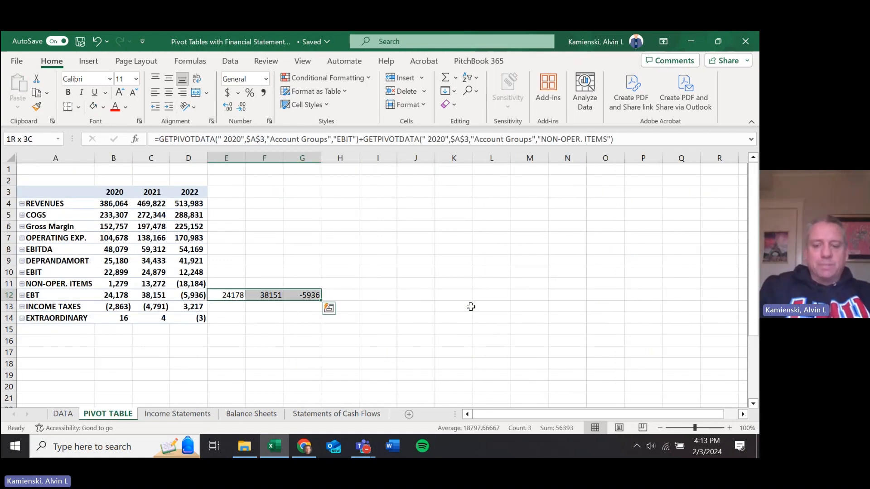
pyautogui.press('Delete')
pyautogui.press('Left')
pyautogui.press('Left')
pyautogui.press('Left')
pyautogui.press('Left')
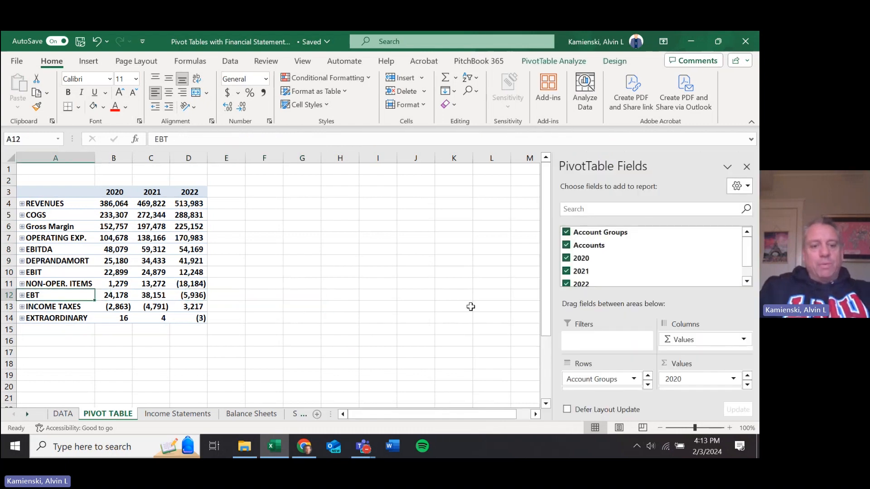
# From the EXTRAORDINARY row of the pivot table, start a calculated item named Net Income in the Account Groups field.
pyautogui.press('Down')
pyautogui.press('Down')
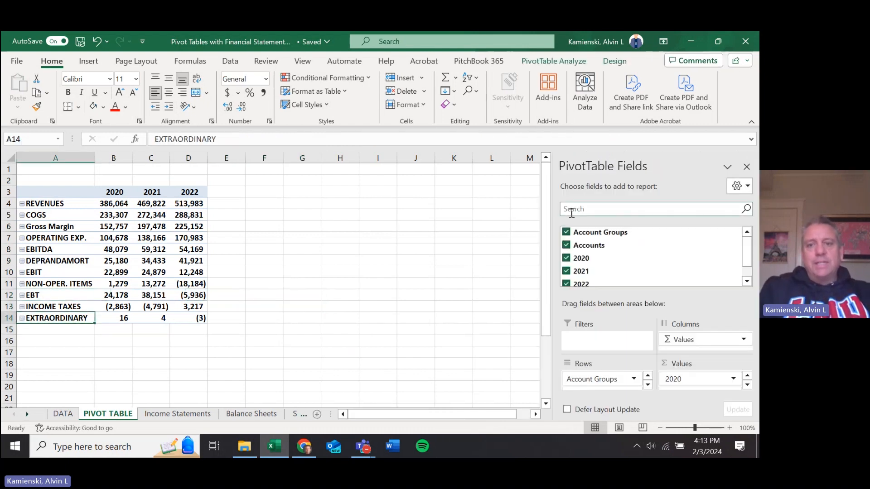
pyautogui.click(584, 58)
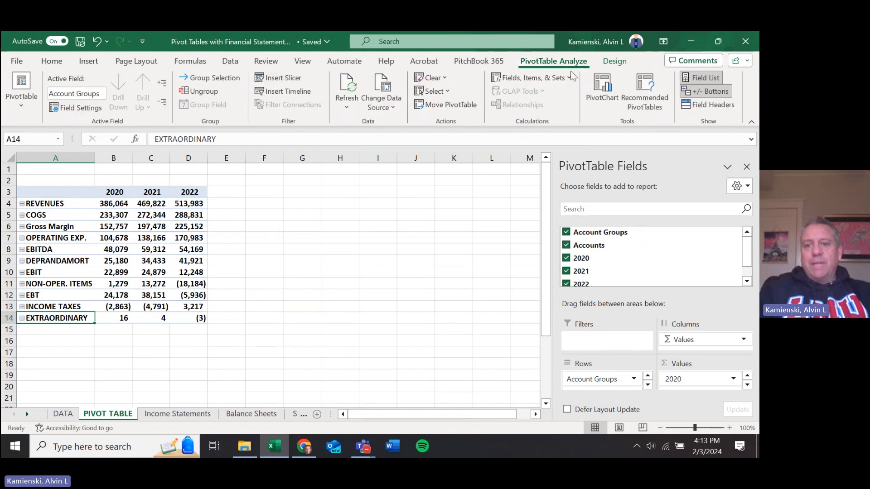
pyautogui.click(569, 77)
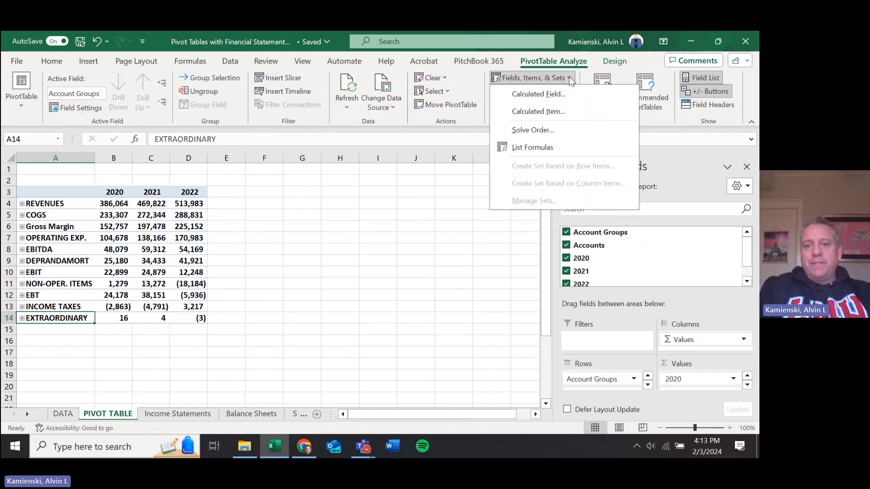
pyautogui.click(558, 111)
pyautogui.write('Ne')
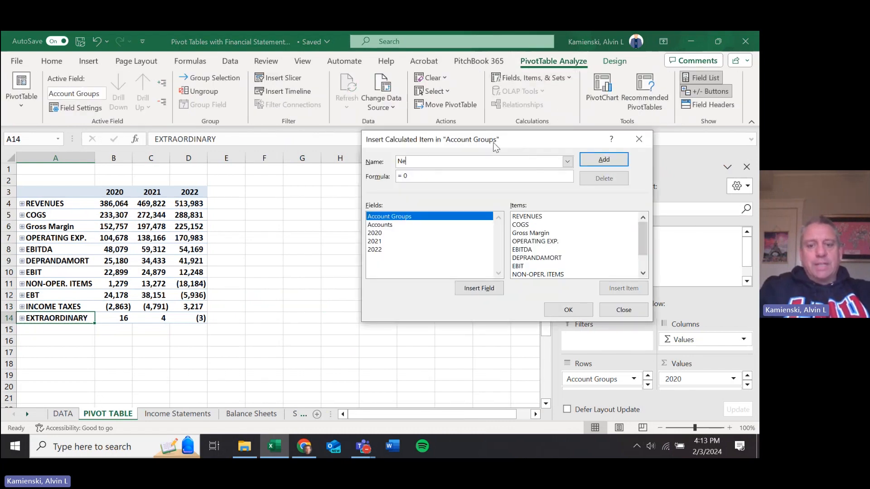
pyautogui.write('t Income')
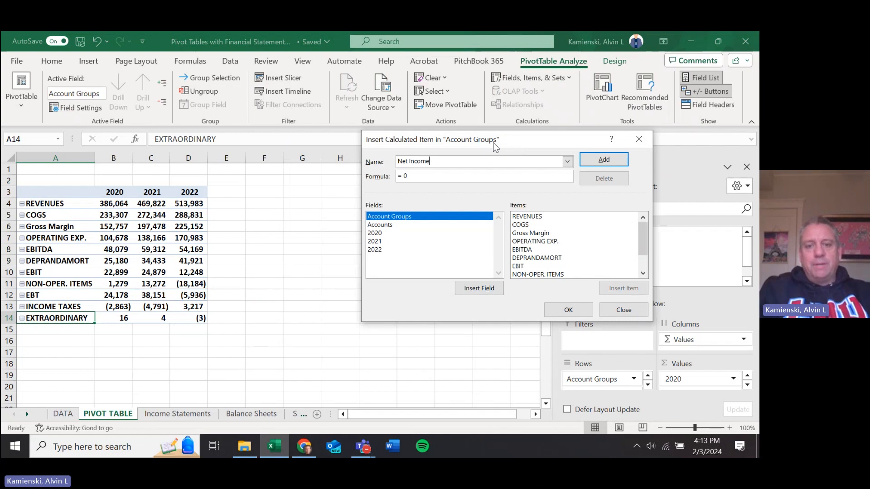
pyautogui.press('Tab')
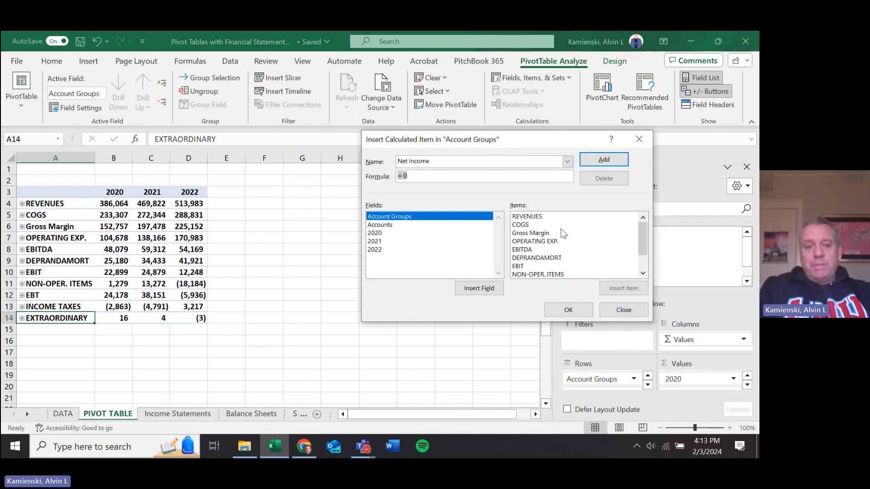
# Set the Net Income formula to =EBT+'INCOME TAXES'+EXTRAORDINARY, insert the item, and collapse its account details in the pivot table.
pyautogui.click(641, 273)
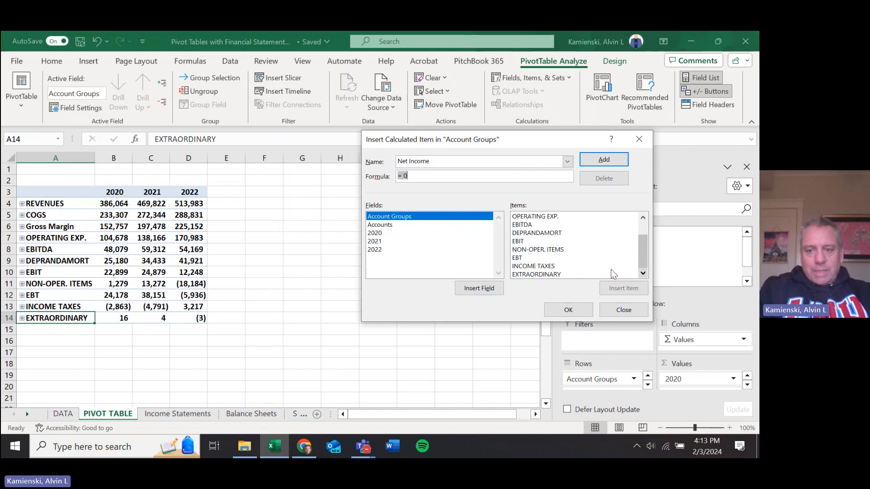
pyautogui.click(552, 258)
pyautogui.doubleClick(552, 258)
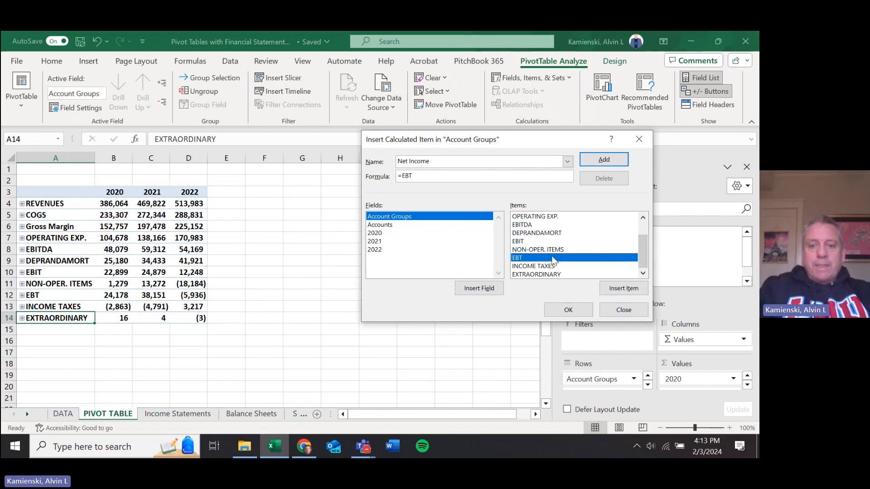
pyautogui.write('+')
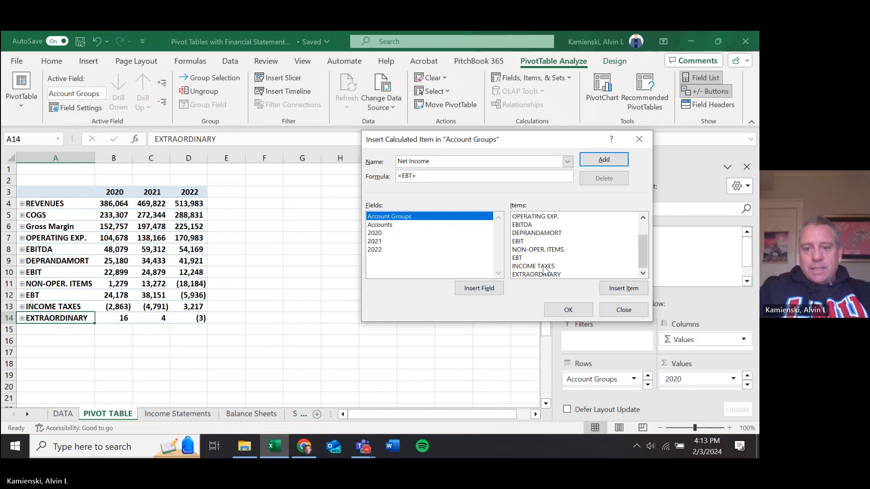
pyautogui.doubleClick(545, 267)
pyautogui.write('+')
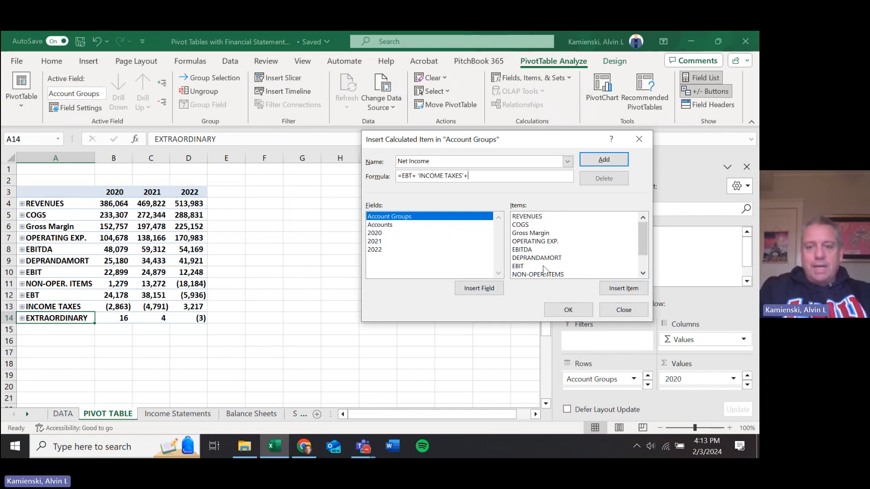
pyautogui.click(537, 274)
pyautogui.doubleClick(536, 274)
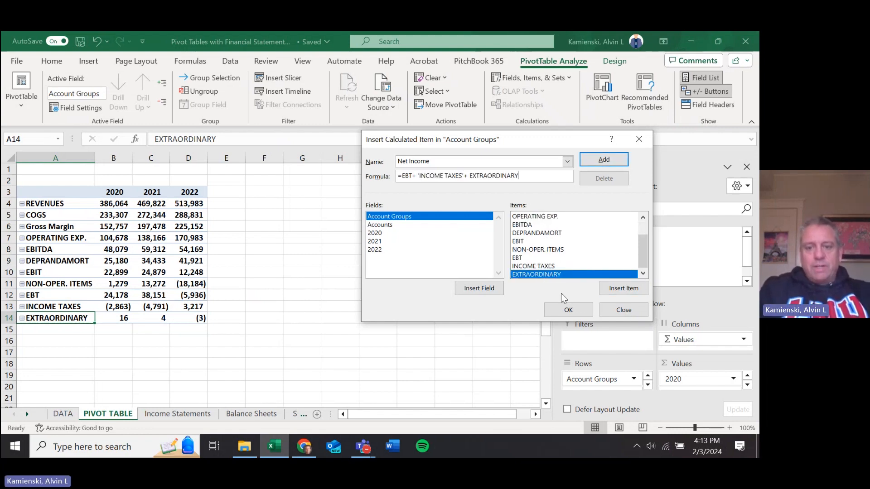
pyautogui.click(567, 310)
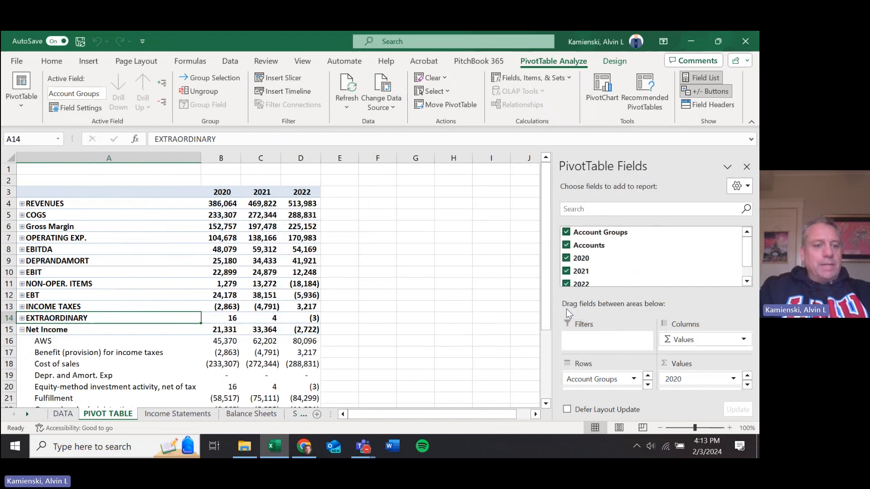
pyautogui.click(22, 329)
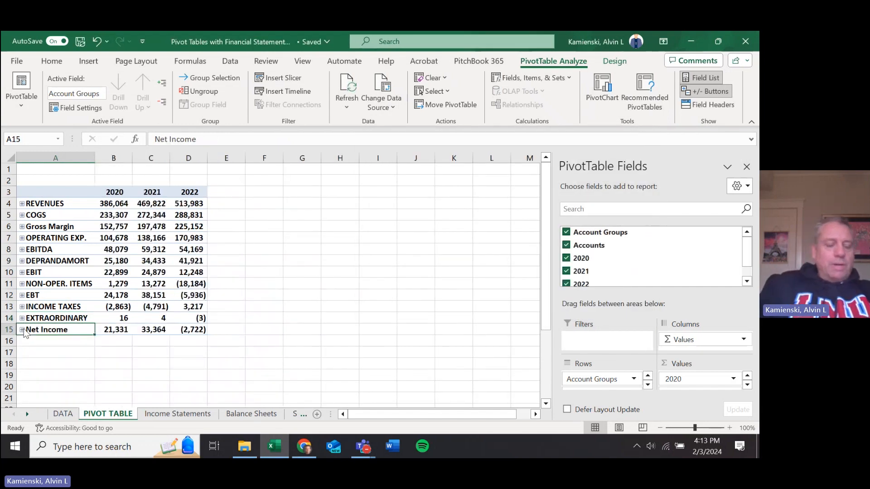
# Enter a check formula in E15 that adds the pivot table's 2020 EBT, INCOME TAXES and EXTRAORDINARY.
pyautogui.press('Right')
pyautogui.press('Right')
pyautogui.press('Right')
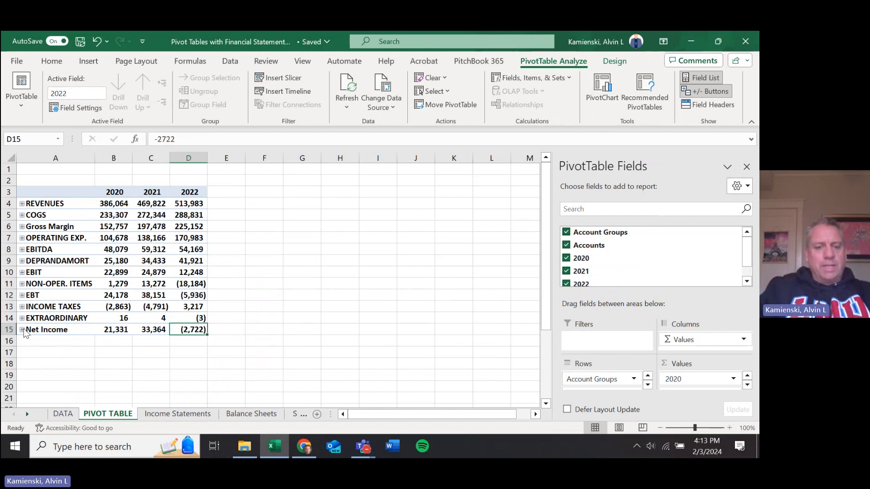
pyautogui.press('Right')
pyautogui.write('=')
pyautogui.press('Up')
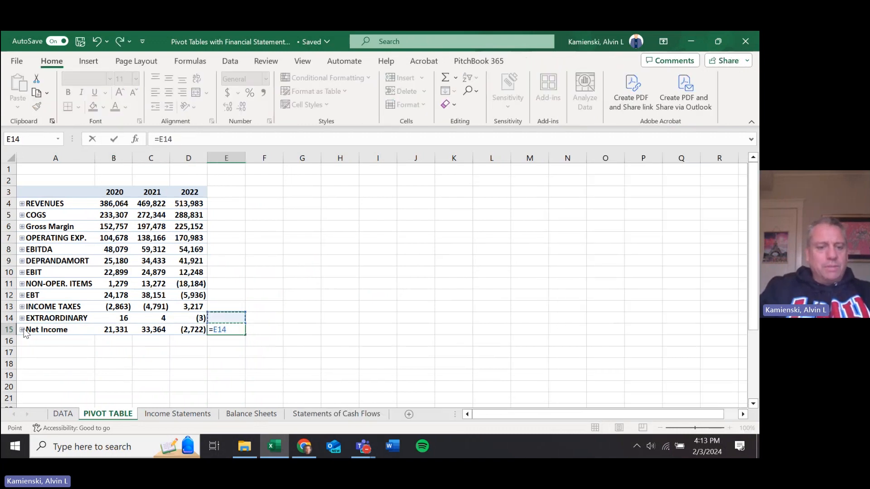
pyautogui.press('Left')
pyautogui.press('Left')
pyautogui.press('Left')
pyautogui.press('Up')
pyautogui.press('Up')
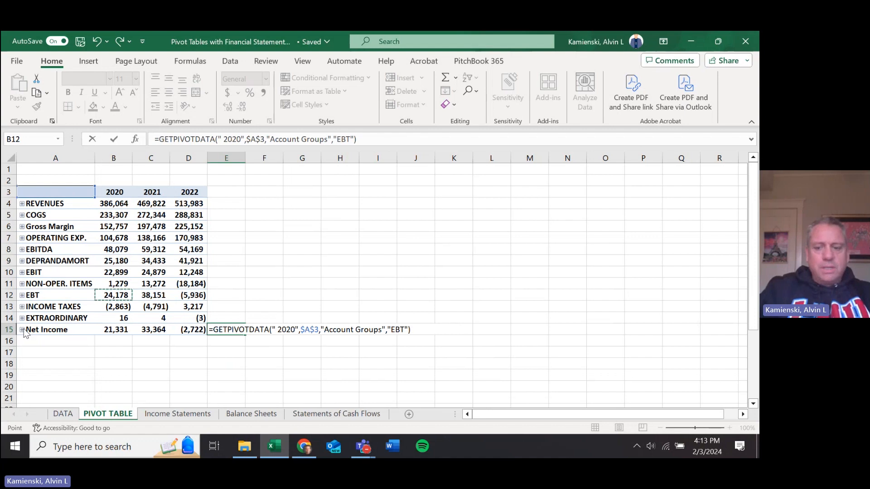
pyautogui.write('+')
pyautogui.press('Left')
pyautogui.press('Left')
pyautogui.press('Left')
pyautogui.press('Up')
pyautogui.press('Up')
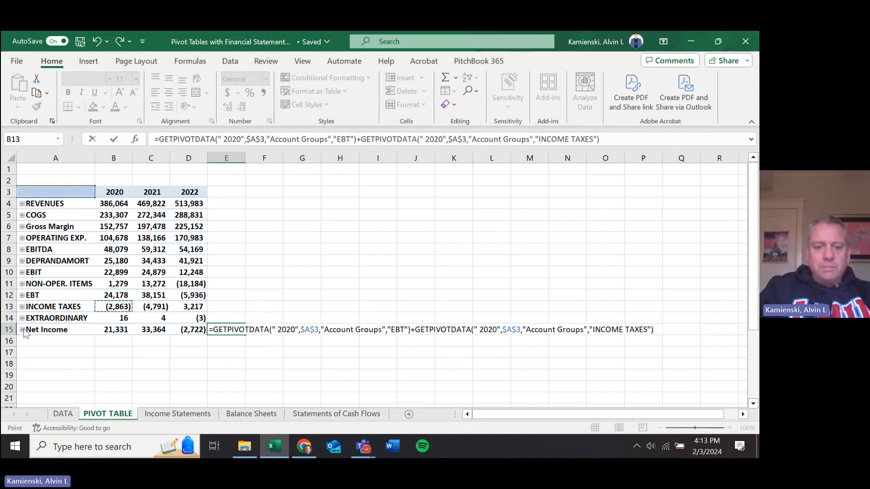
pyautogui.write('+')
pyautogui.press('Left')
pyautogui.press('Left')
pyautogui.press('Left')
pyautogui.press('Up')
pyautogui.press('Return')
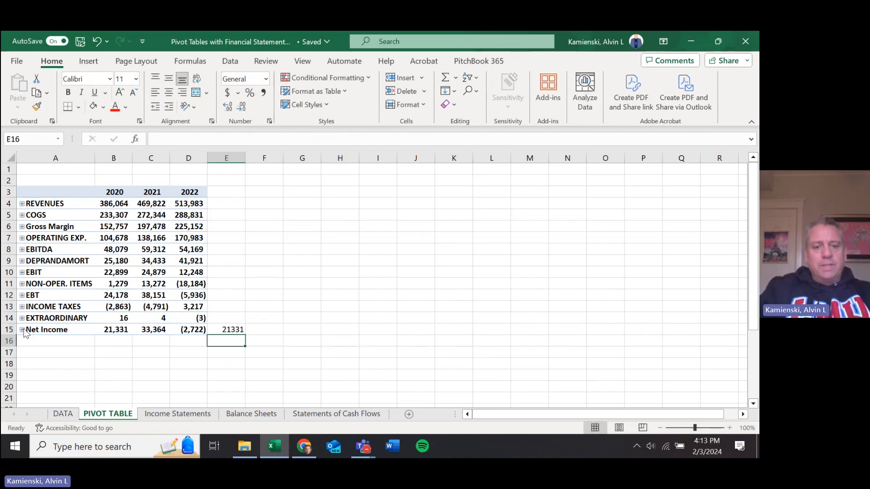
# Try to reuse the E15 check formula in F15 by copying it across, and clear the copy.
pyautogui.press('Up')
pyautogui.press('Left')
pyautogui.press('Left')
pyautogui.press('Left')
pyautogui.press('Right')
pyautogui.press('Right')
pyautogui.press('Right')
pyautogui.press('Right')
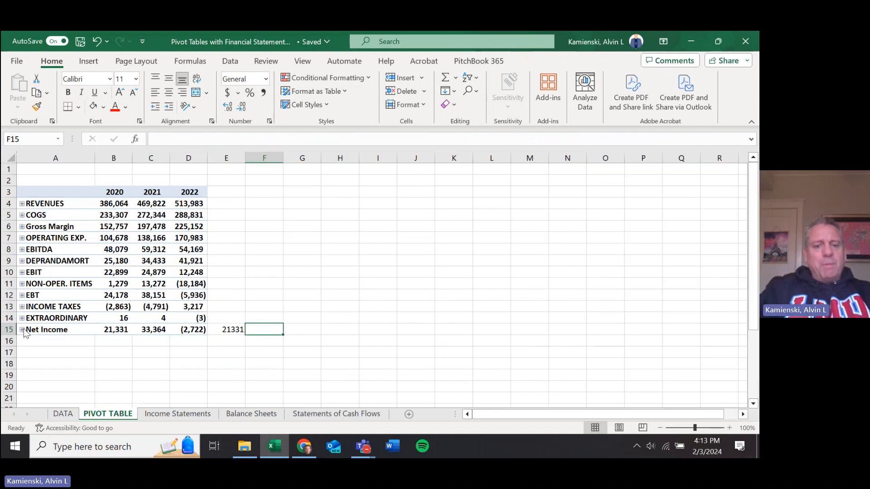
pyautogui.press('Left')
pyautogui.hotkey('ctrl', 'c')
pyautogui.press('Right')
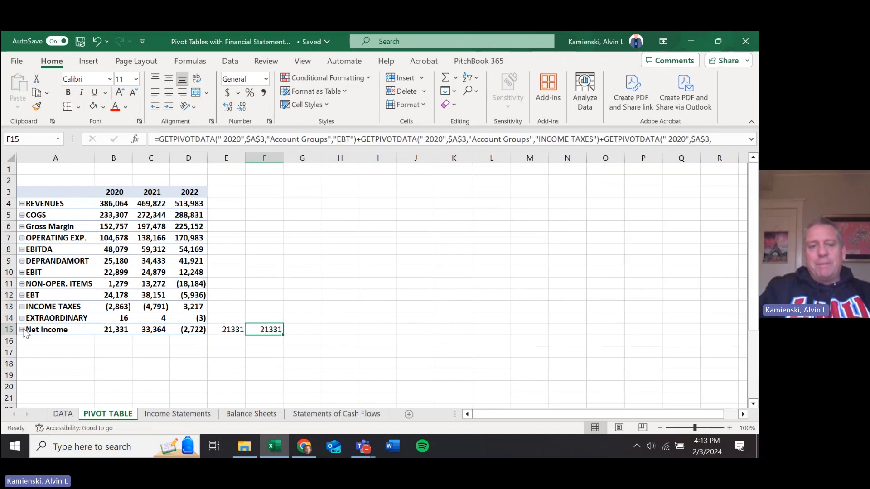
pyautogui.press('Delete')
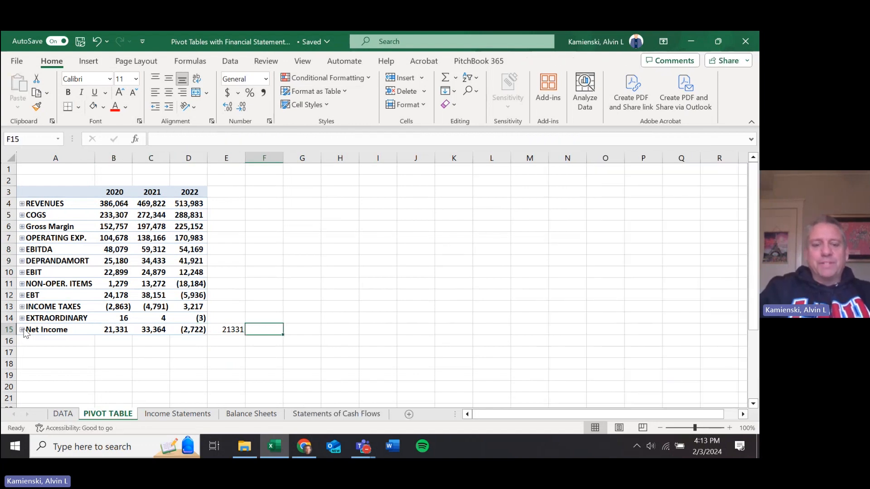
# Enter a check formula in F15 that adds the pivot table's 2021 EBT, INCOME TAXES and EXTRAORDINARY.
pyautogui.write('=')
pyautogui.press('Left')
pyautogui.press('Left')
pyautogui.press('Left')
pyautogui.press('Up')
pyautogui.press('Up')
pyautogui.press('Up')
pyautogui.press('Up')
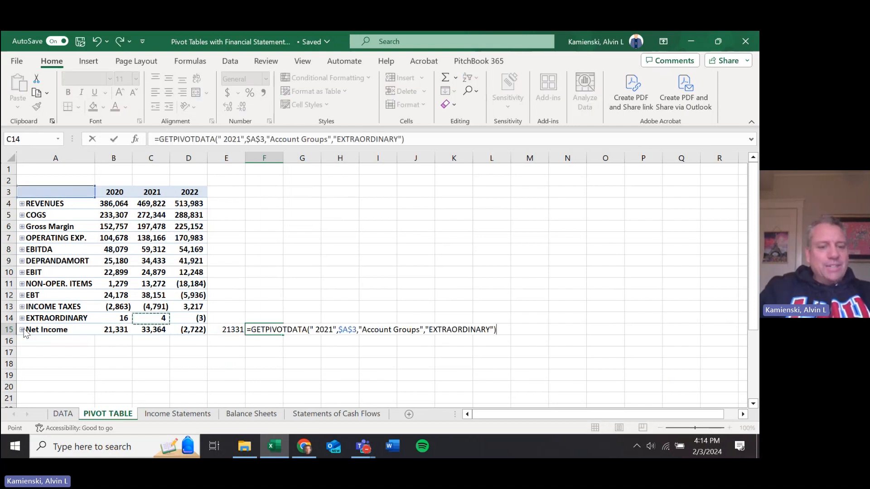
pyautogui.press('Down')
pyautogui.write('+')
pyautogui.press('Left')
pyautogui.press('Left')
pyautogui.press('Left')
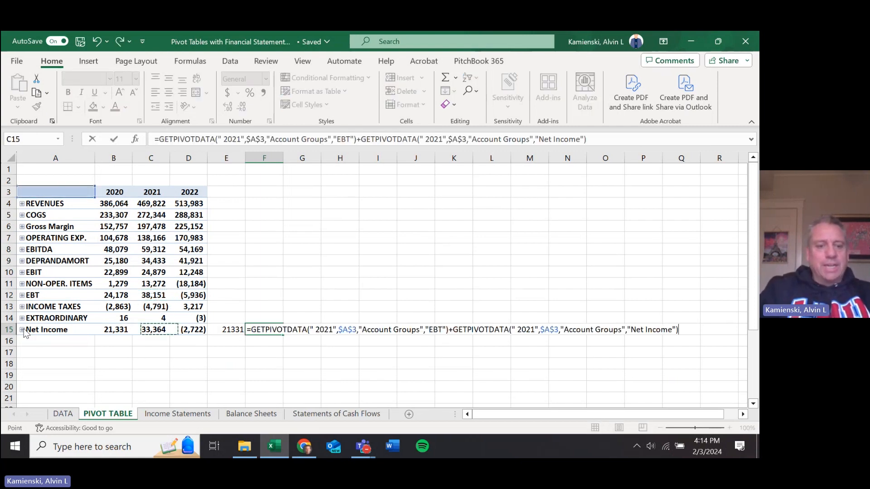
pyautogui.press('Up')
pyautogui.press('Up')
pyautogui.write('+')
pyautogui.press('Left')
pyautogui.press('Left')
pyautogui.press('Left')
pyautogui.press('Up')
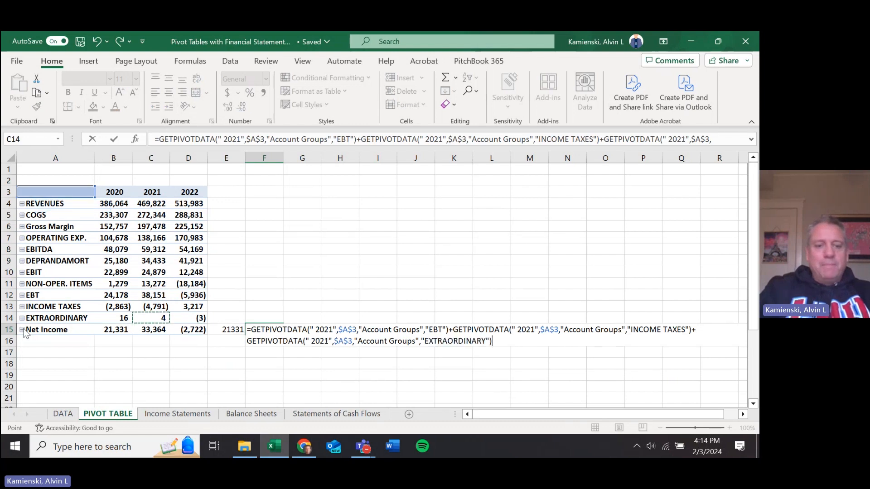
pyautogui.press('Return')
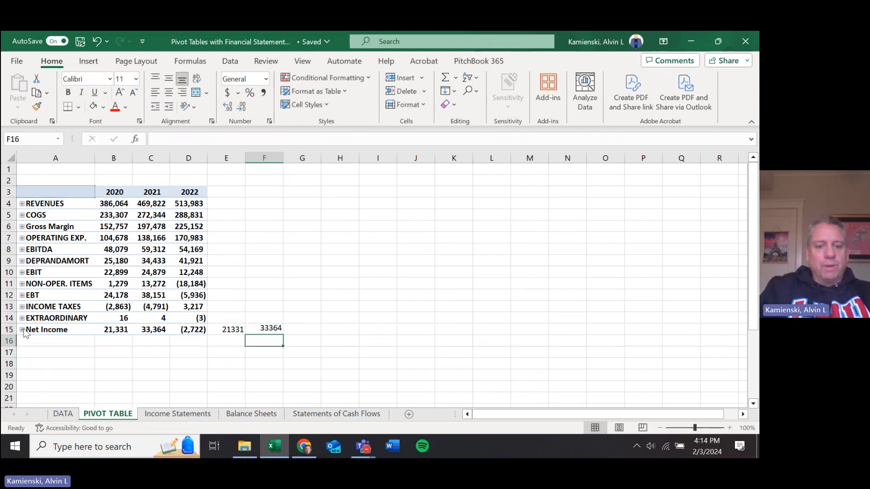
# Enter a check formula in G15 that adds the pivot table's 2022 EBT, INCOME TAXES and EXTRAORDINARY.
pyautogui.press('Left')
pyautogui.press('Left')
pyautogui.press('Left')
pyautogui.press('Up')
pyautogui.press('Right')
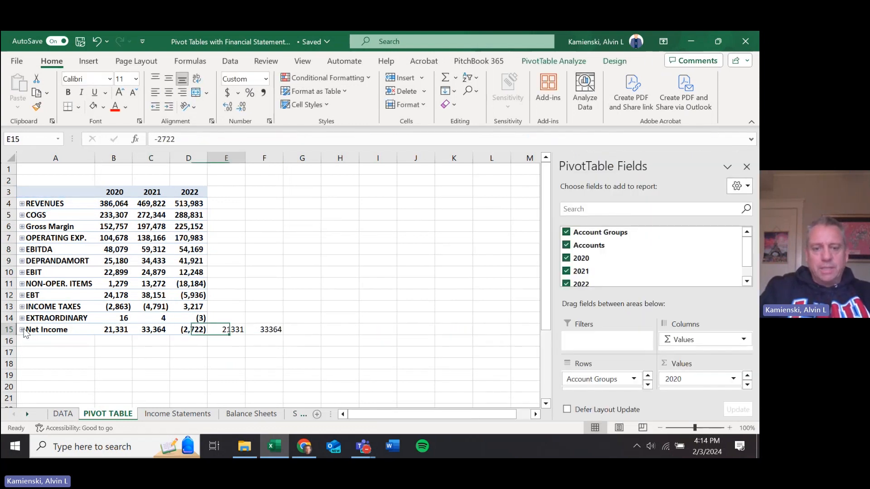
pyautogui.press('Right')
pyautogui.press('Right')
pyautogui.press('Right')
pyautogui.write('=')
pyautogui.press('Left')
pyautogui.press('Left')
pyautogui.press('Left')
pyautogui.press('Up')
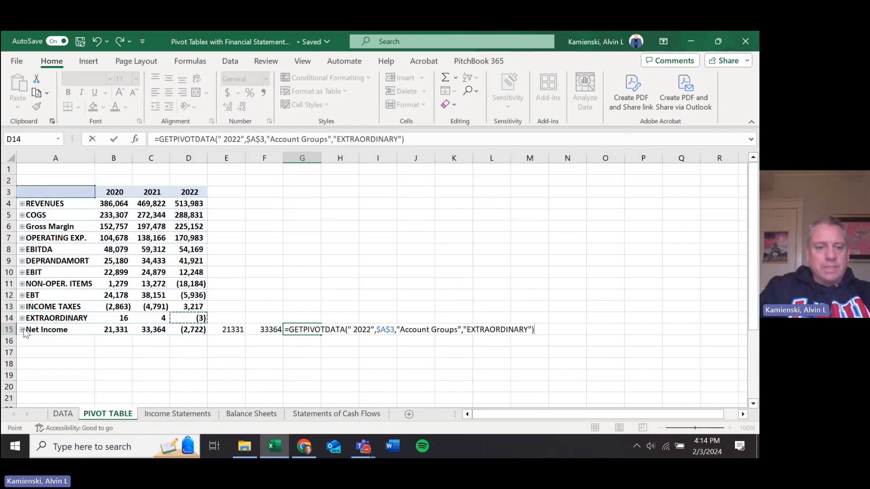
pyautogui.press('Up')
pyautogui.press('Up')
pyautogui.write('+')
pyautogui.press('Left')
pyautogui.press('Left')
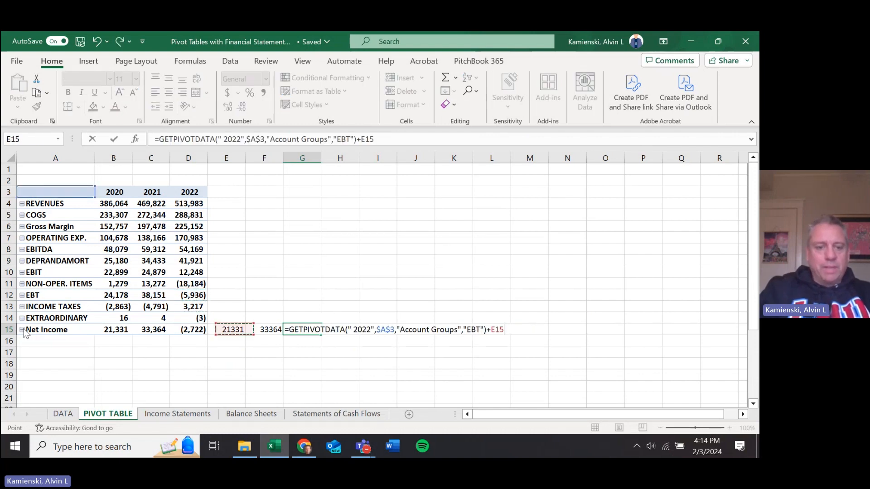
pyautogui.press('Left')
pyautogui.press('Up')
pyautogui.press('Up')
pyautogui.write('+')
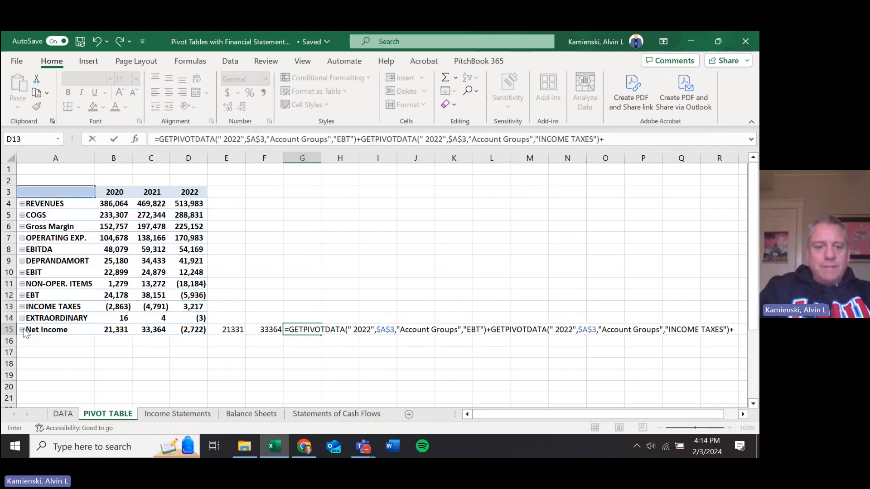
pyautogui.press('Left')
pyautogui.press('Left')
pyautogui.press('Left')
pyautogui.press('Up')
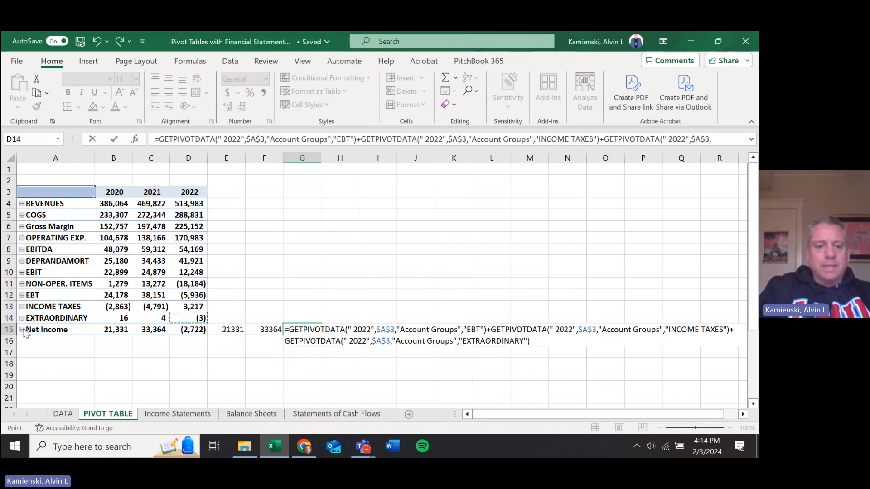
pyautogui.press('Return')
# Compare the check results in E15:G15 with the pivot table's Net Income row for 2020 to 2022.
pyautogui.press('Up')
pyautogui.press('Up')
pyautogui.press('Left')
pyautogui.press('Left')
pyautogui.press('Down')
pyautogui.press('Left')
pyautogui.press('Left')
pyautogui.press('Left')
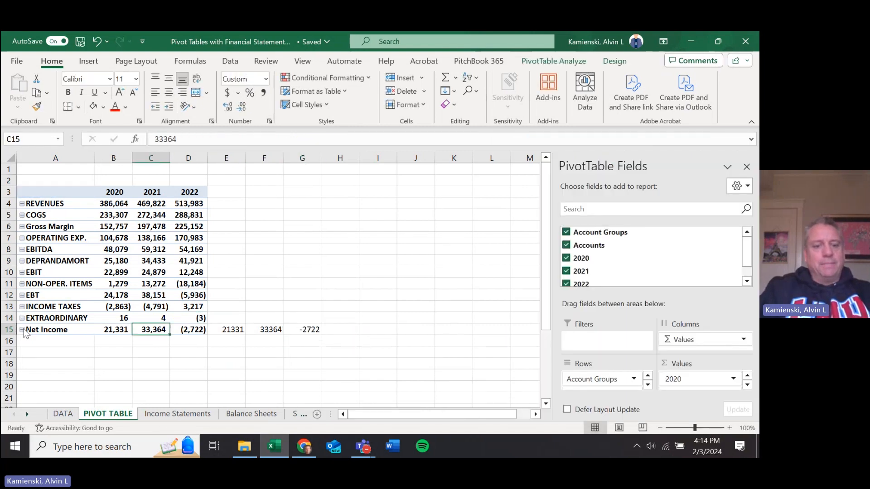
# Delete the Net Income check formulas in E15:G15 and select the Net Income row label.
pyautogui.press('Right')
pyautogui.press('Right')
pyautogui.hotkey('shift', 'Right')
pyautogui.hotkey('shift', 'Right')
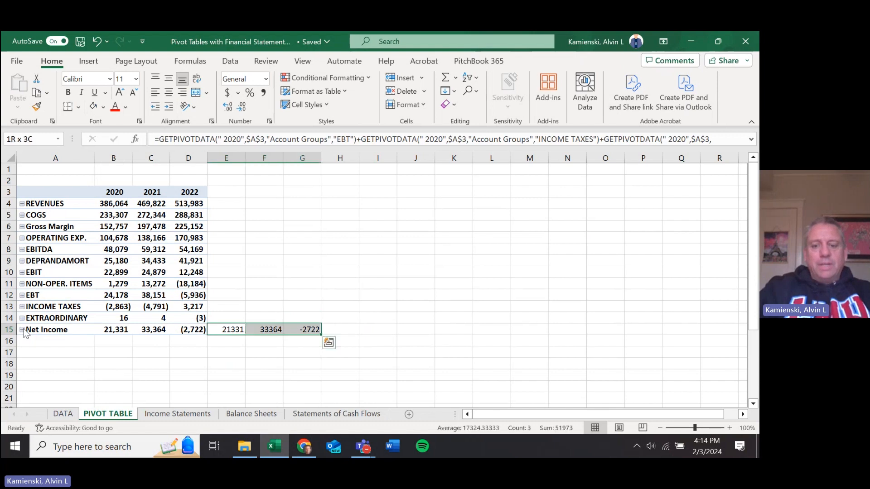
pyautogui.press('Delete')
pyautogui.click(24, 333)
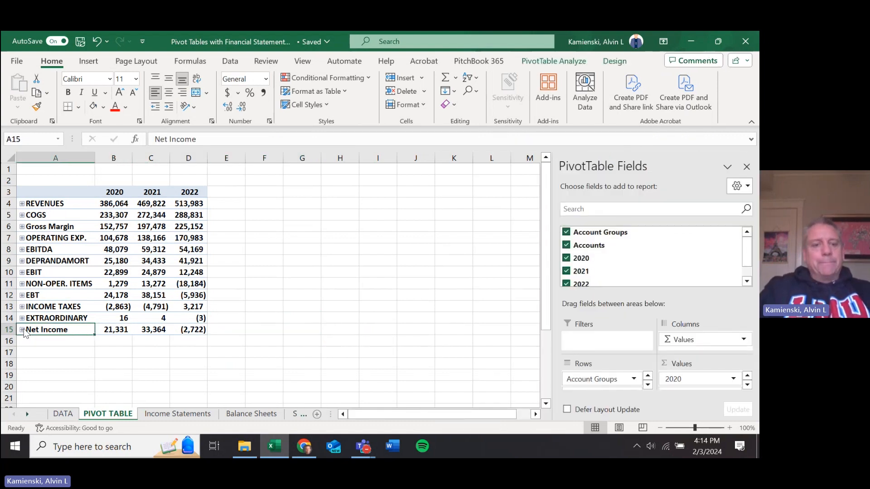
# Review the pivot table's rows from Net Income up to Gross Margin, and the 2021 COGS value.
pyautogui.press('Up')
pyautogui.press('Up')
pyautogui.press('Up')
pyautogui.press('Up')
pyautogui.press('Up')
pyautogui.press('Up')
pyautogui.press('Up')
pyautogui.press('Up')
pyautogui.press('Up')
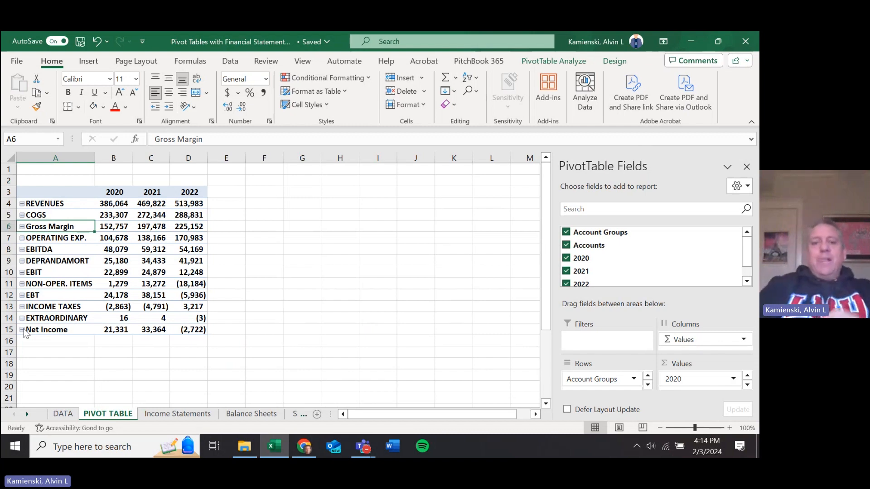
pyautogui.press('Right')
pyautogui.press('Right')
pyautogui.press('Up')
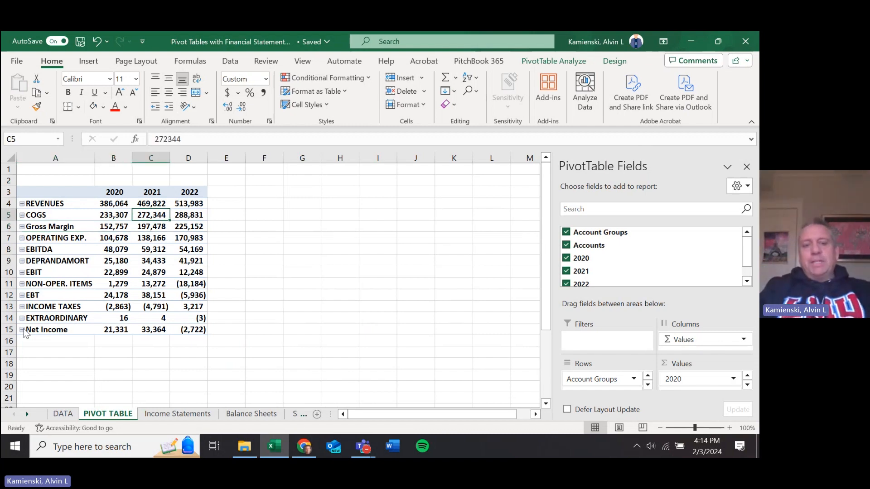
# Examine the 2020, 2021 and 2022 column headers of the pivot table.
pyautogui.press('Up')
pyautogui.press('Up')
pyautogui.hotkey('shift', 'Right')
pyautogui.hotkey('shift', 'Left')
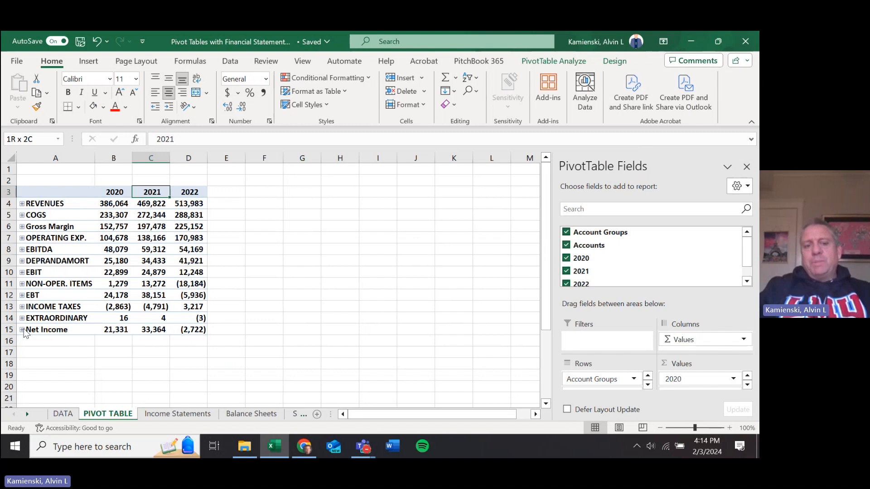
pyautogui.hotkey('shift', 'Right')
pyautogui.hotkey('shift', 'Left')
pyautogui.press('Right')
pyautogui.press('Left')
pyautogui.press('Right')
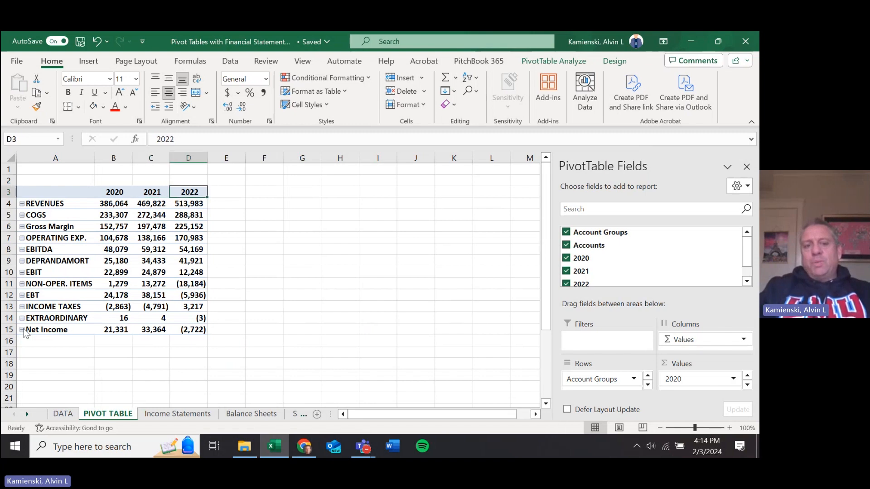
pyautogui.press('Left')
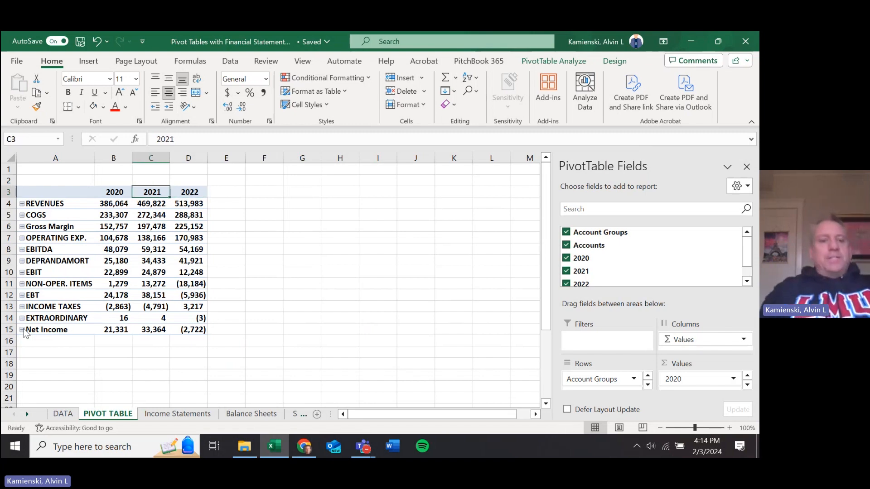
pyautogui.press('Left')
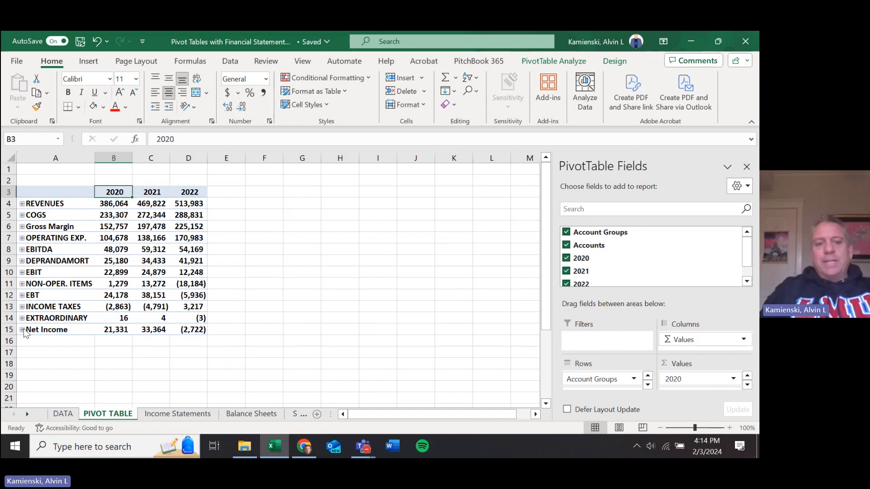
# From the REVENUES row label, start a new calculated field in the pivot table and name it %Chg21-22.
pyautogui.press('Left')
pyautogui.press('Down')
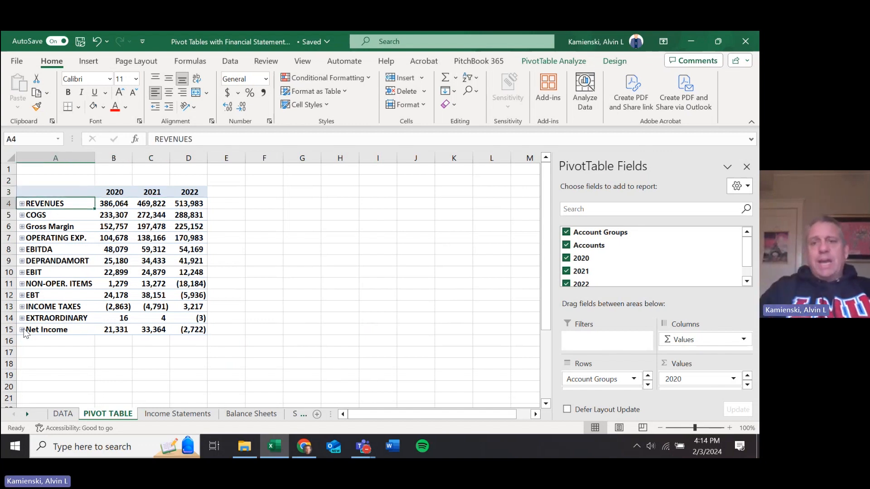
pyautogui.click(557, 64)
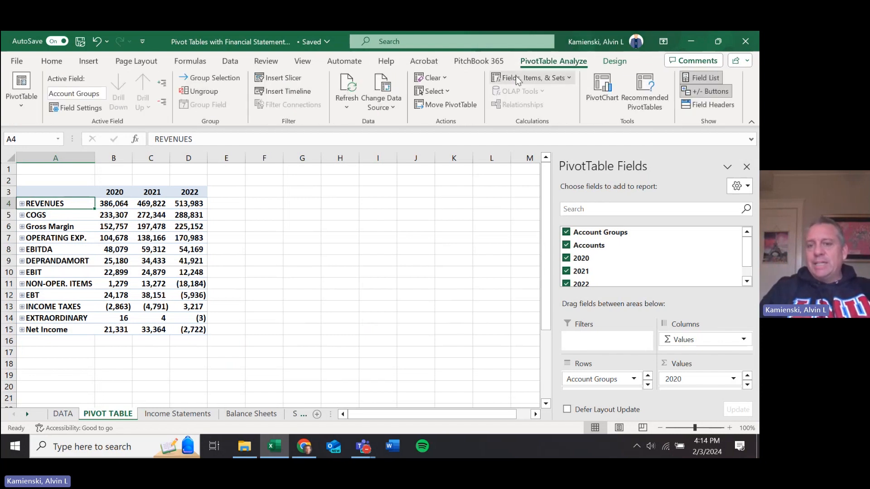
pyautogui.click(570, 78)
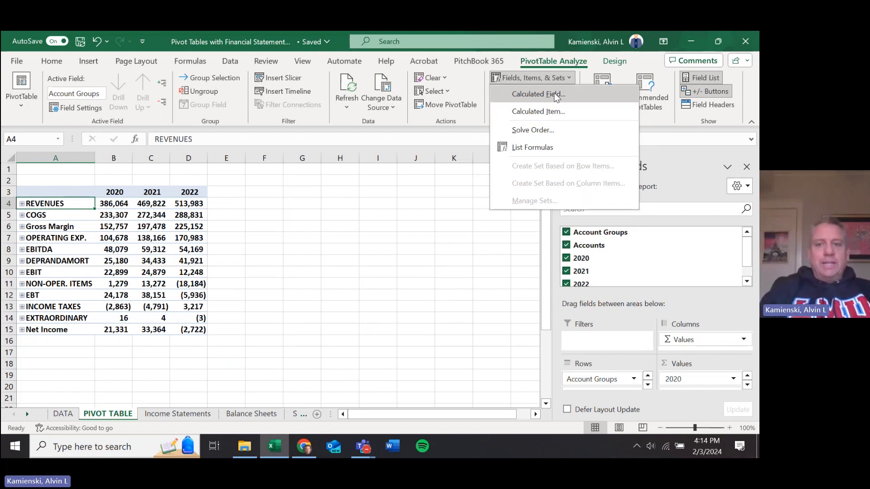
pyautogui.click(556, 95)
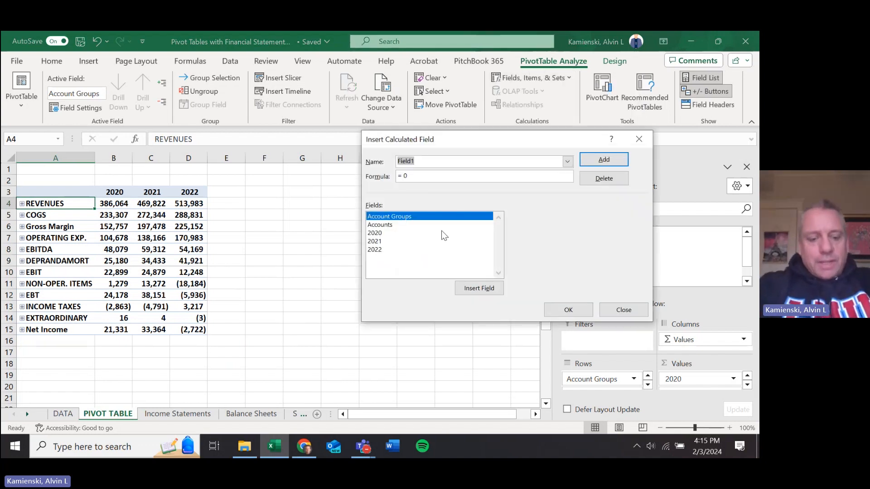
pyautogui.write('%Chf')
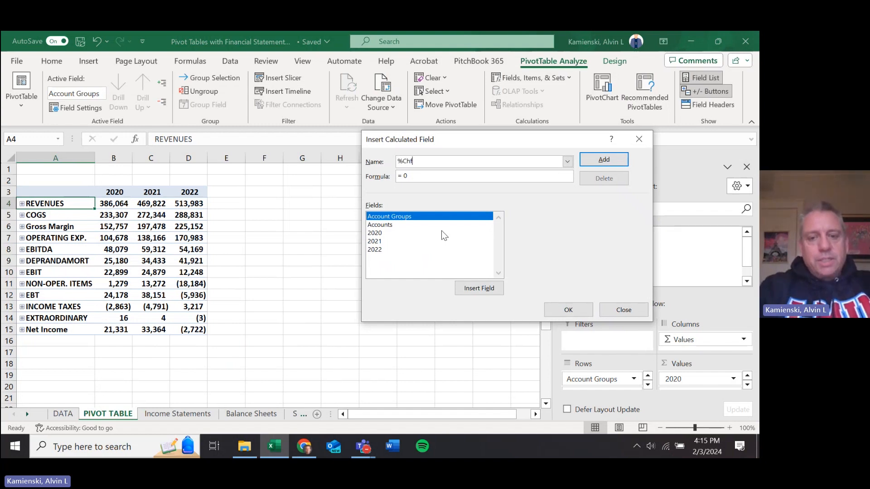
pyautogui.press('BackSpace')
pyautogui.write('g')
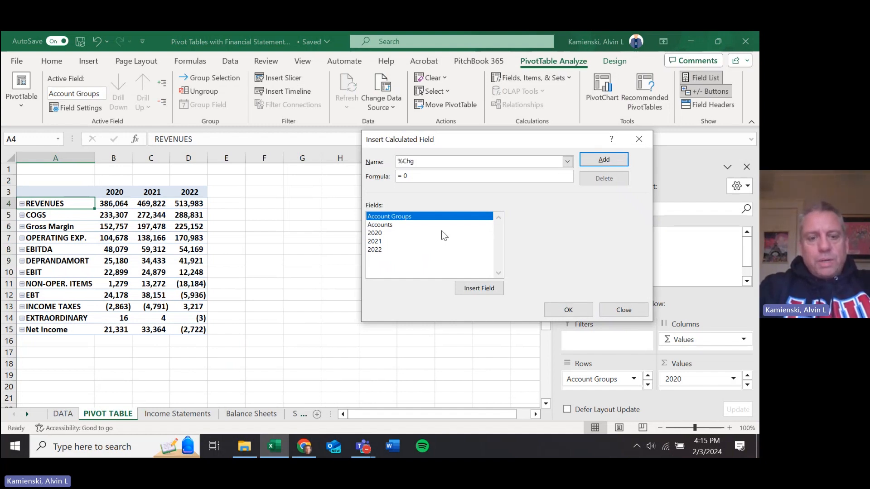
pyautogui.write('211')
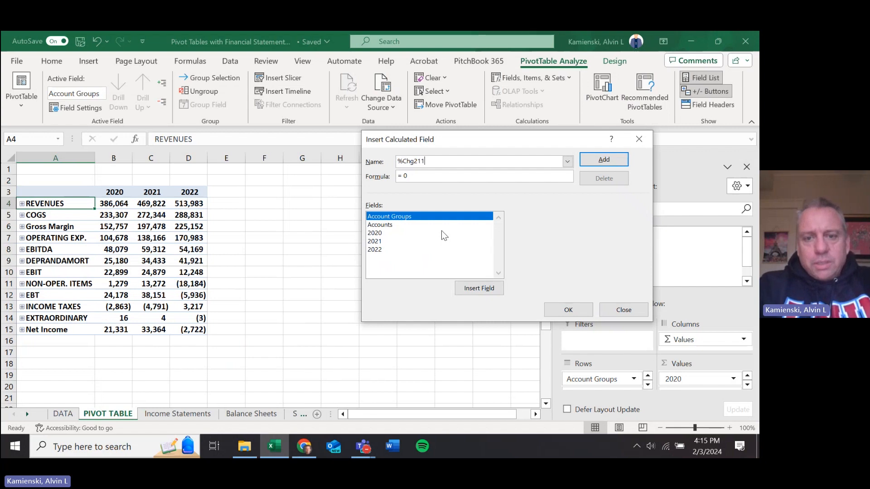
pyautogui.press('BackSpace')
pyautogui.write('-22')
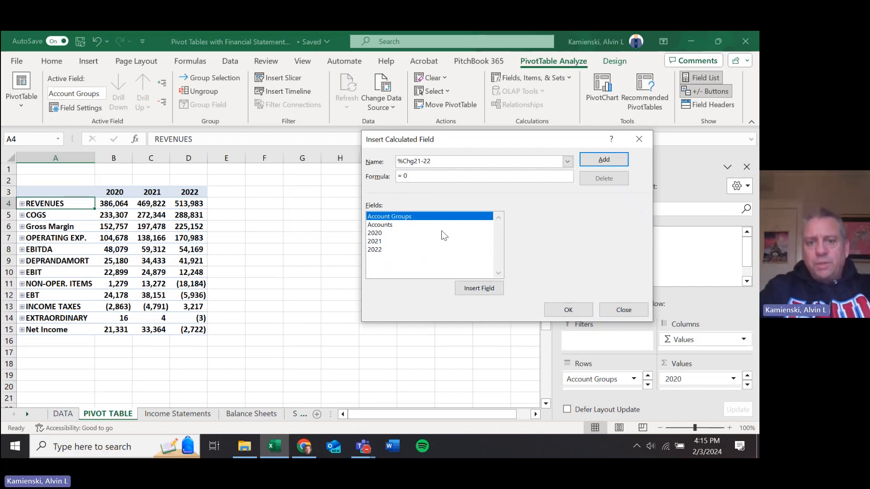
pyautogui.press('Tab')
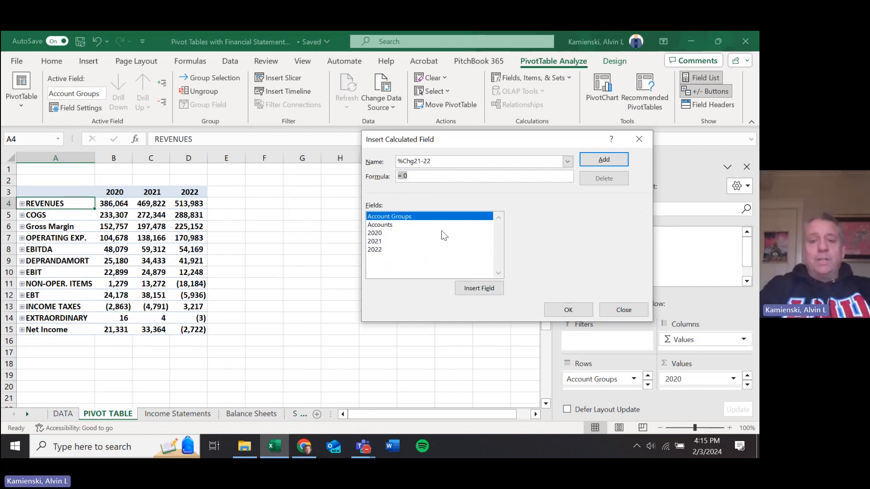
# Give the calculated field the formula ='2022'/'2021'-1 and add it to the pivot table.
pyautogui.click(379, 252)
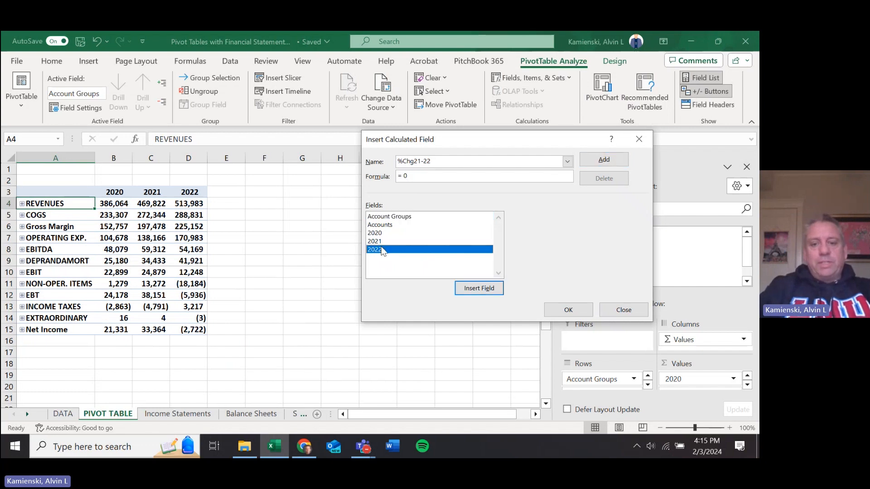
pyautogui.doubleClick(383, 252)
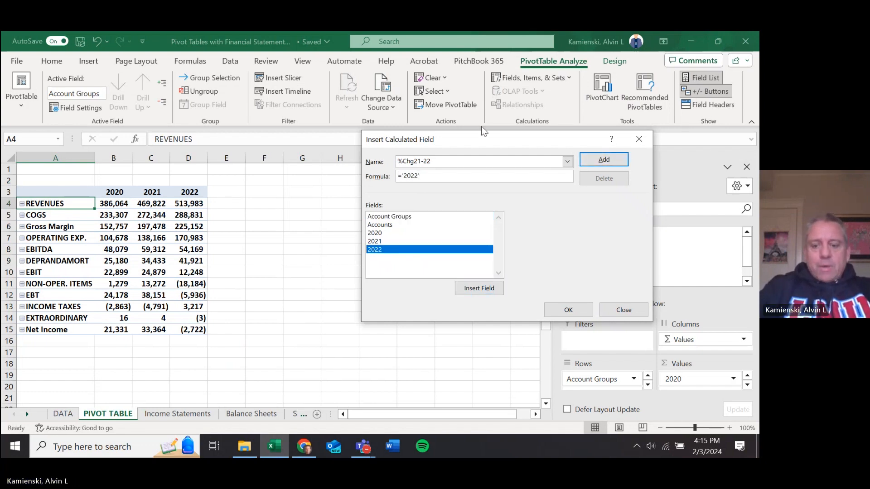
pyautogui.write('/')
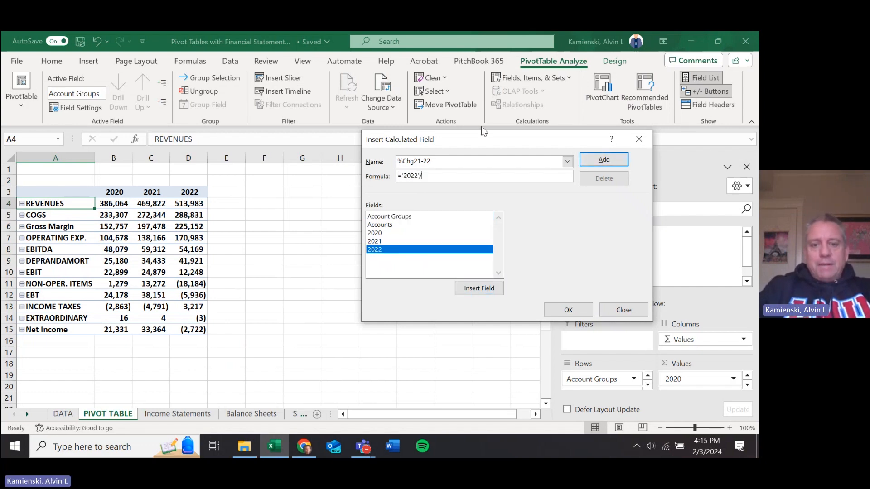
pyautogui.doubleClick(405, 241)
pyautogui.write('-1')
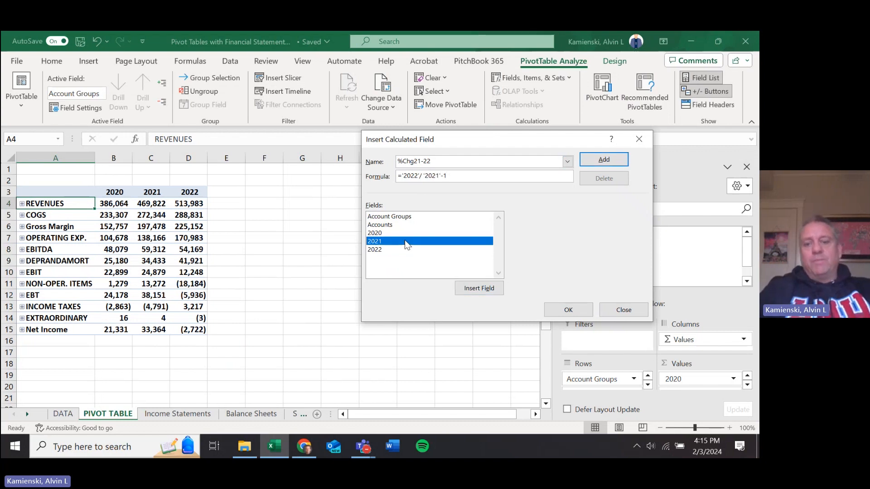
pyautogui.click(563, 311)
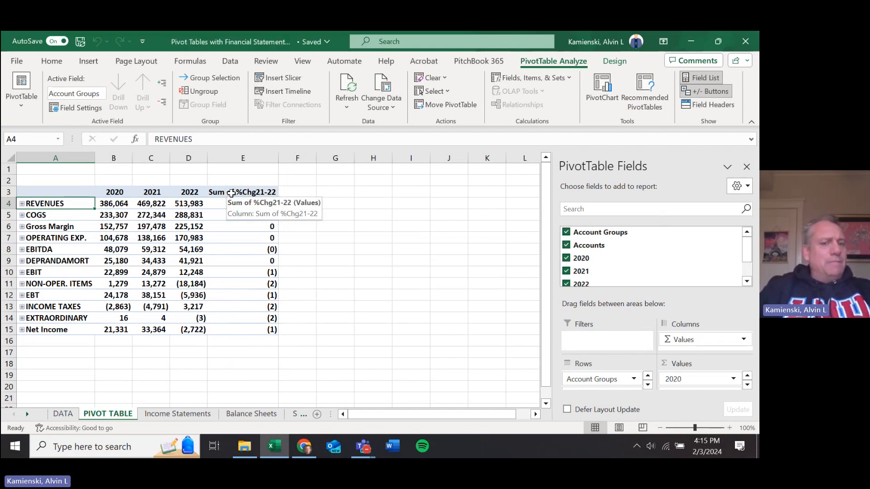
# Rename the calculated field's column header in E3 to %Chg21-22 with a leading space and centre it.
pyautogui.click(231, 193)
pyautogui.doubleClick(231, 193)
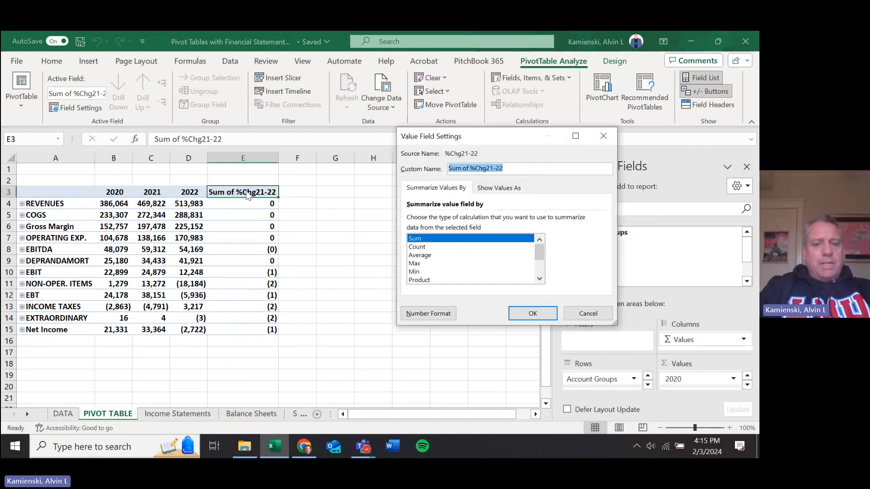
pyautogui.press('Escape')
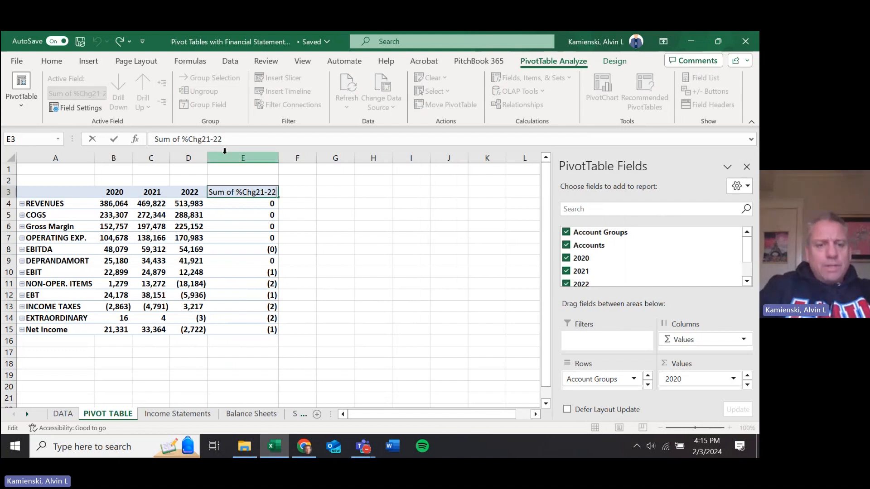
pyautogui.hotkey('shift', 'Home')
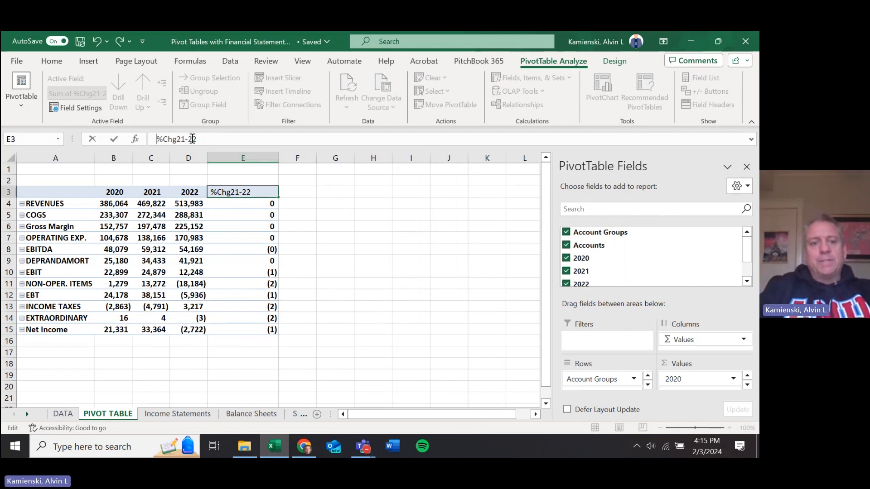
pyautogui.press('Return')
pyautogui.hotkey('alt', 'h')
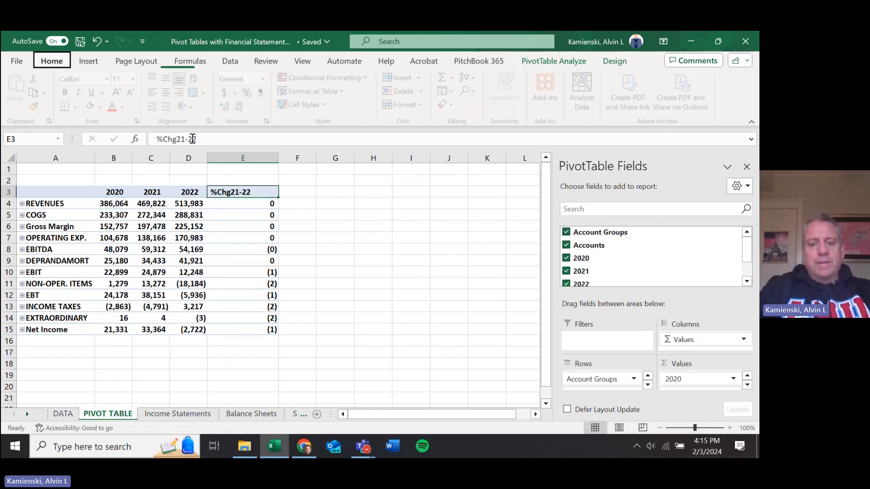
pyautogui.press('a')
pyautogui.press('c')
pyautogui.hotkey('alt', 'h')
pyautogui.write('ow')
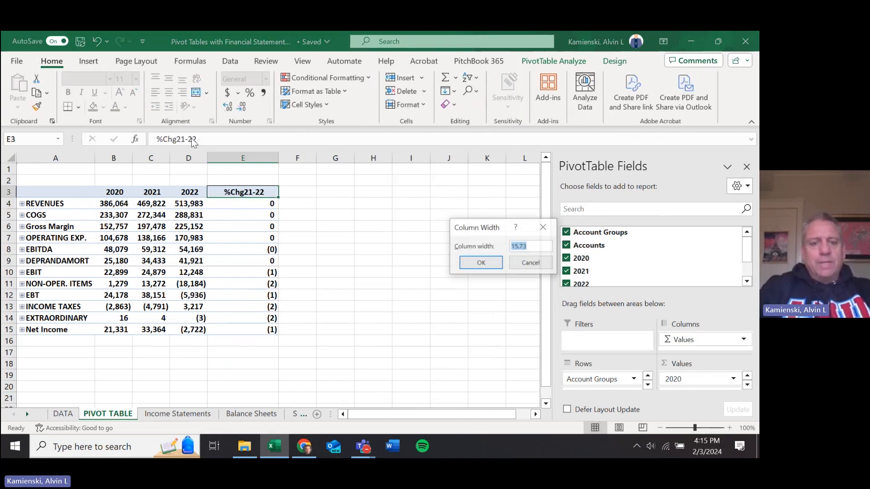
pyautogui.write('1')
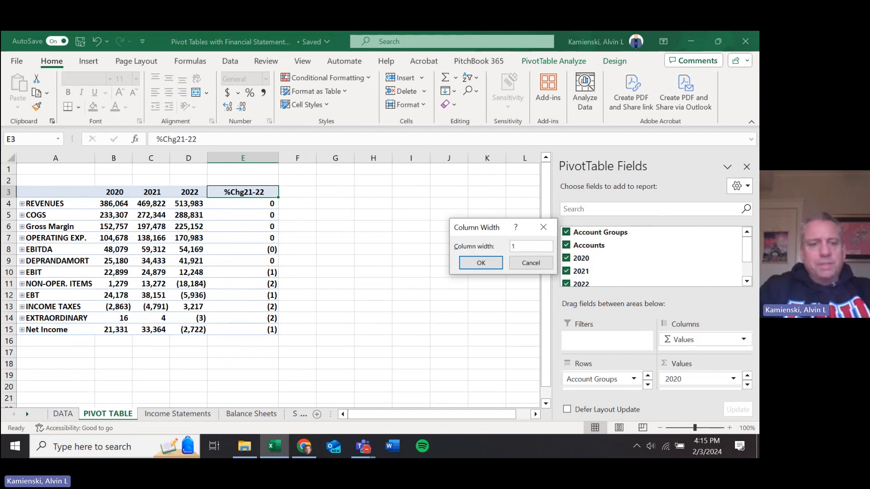
pyautogui.press('Escape')
# Set the width of columns B through E, from 2020 to %Chg21-22, to 15.
pyautogui.press('Left')
pyautogui.press('Left')
pyautogui.press('Left')
pyautogui.hotkey('shift', 'Right')
pyautogui.hotkey('shift', 'Right')
pyautogui.hotkey('shift', 'Right')
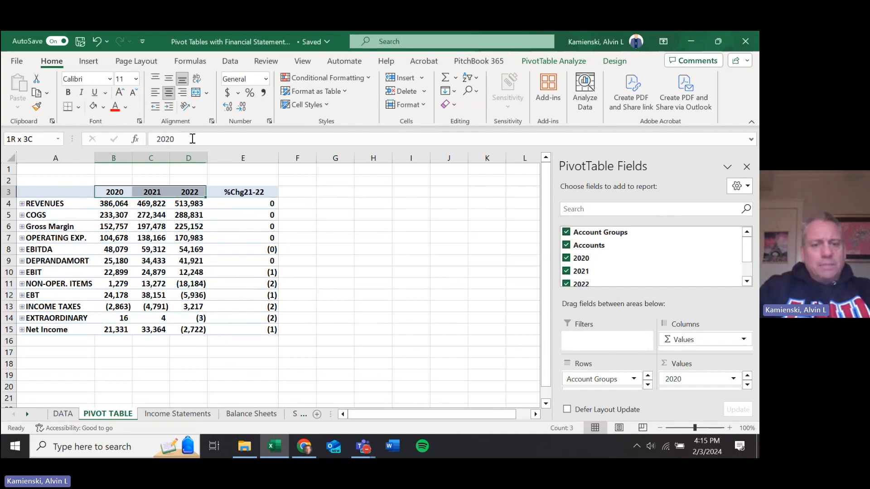
pyautogui.press('alt')
pyautogui.write('how15')
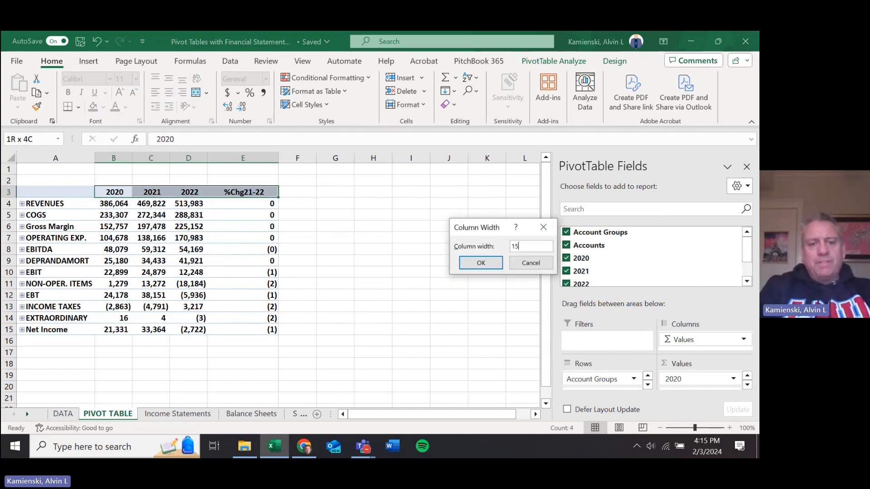
pyautogui.press('Return')
# Format the %Chg21-22 values in E4:E15 as percentages.
pyautogui.press('Right')
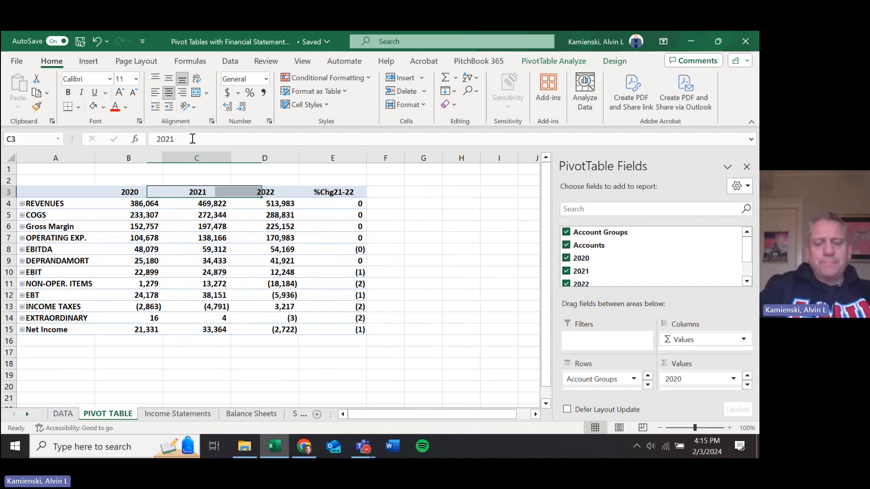
pyautogui.press('Right')
pyautogui.press('Right')
pyautogui.press('Down')
pyautogui.hotkey('ctrl', 'shift', 'Down')
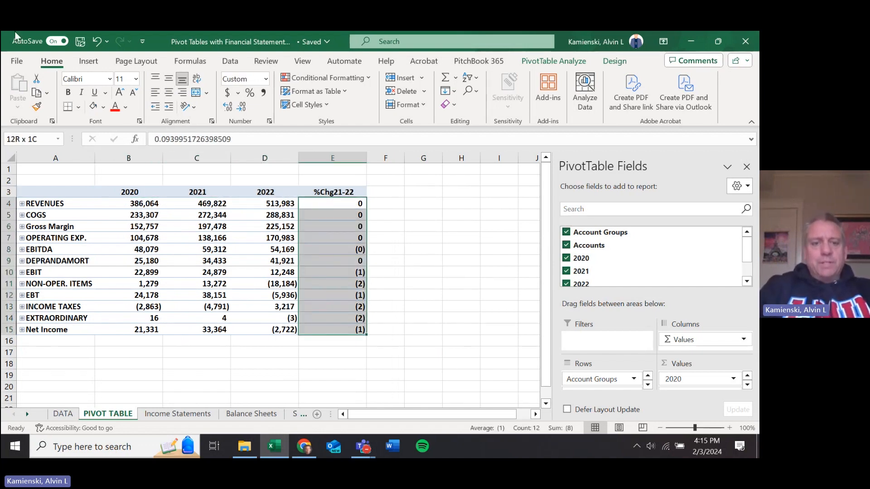
pyautogui.click(250, 93)
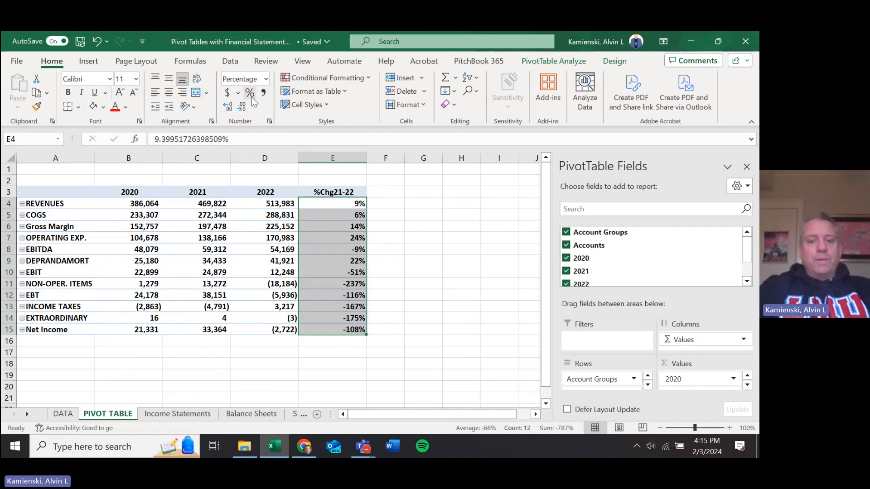
# Compare the REVENUES row's 2021 and 2022 amounts with its %Chg21-22 value.
pyautogui.press('Left')
pyautogui.press('Right')
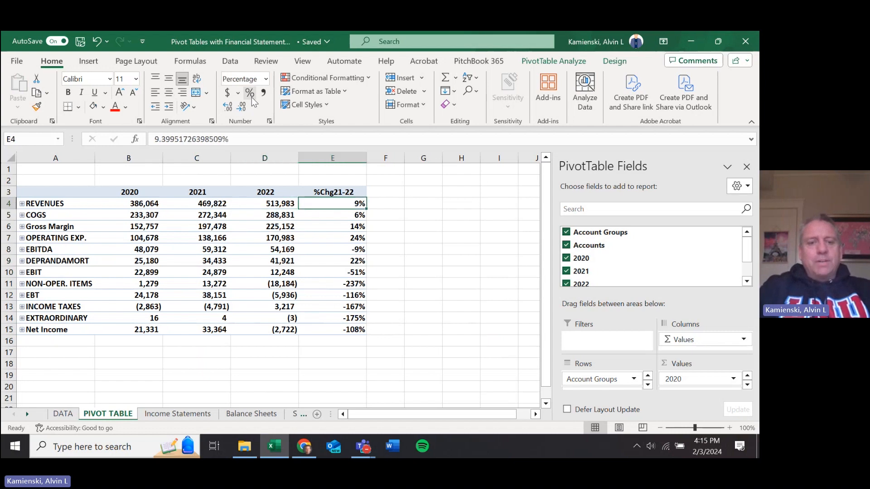
pyautogui.press('Left')
pyautogui.press('Left')
pyautogui.press('Right')
pyautogui.press('Right')
pyautogui.press('Left')
pyautogui.press('Right')
# Enter a check formula in F4 that divides the pivot table's 2022 REVENUES by the 2021 REVENUES and subtracts 1.
pyautogui.press('Right')
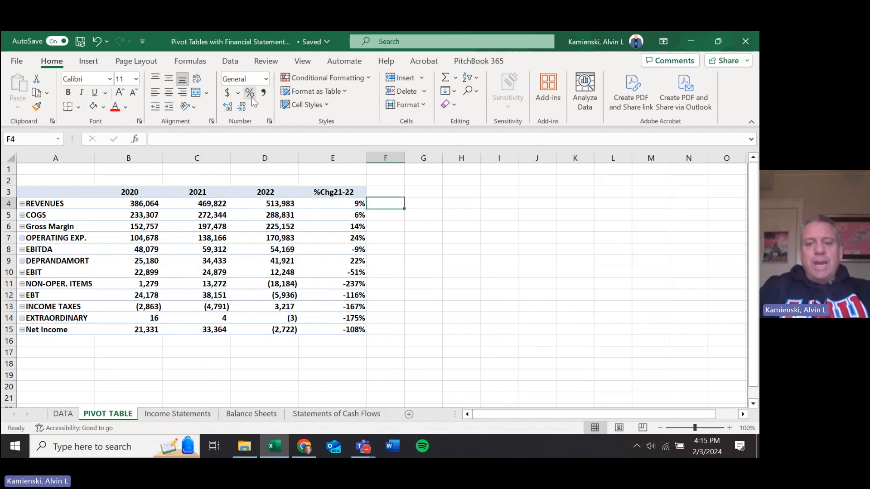
pyautogui.write('=')
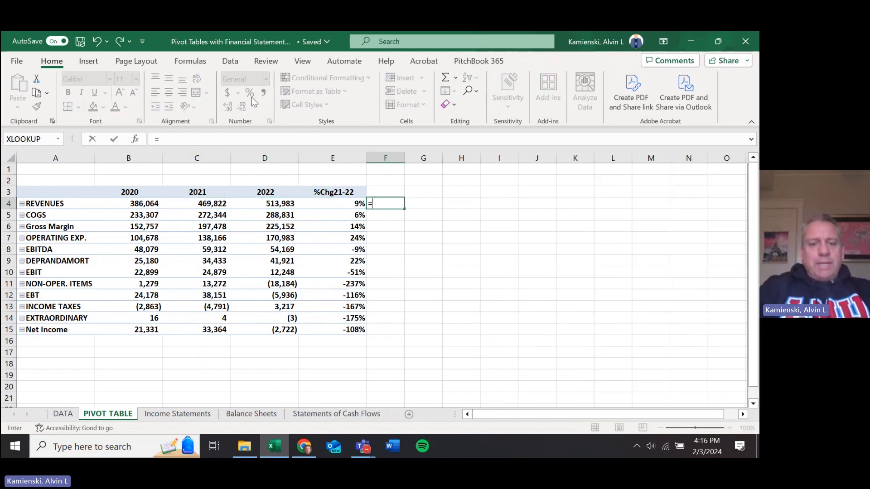
pyautogui.press('Left')
pyautogui.press('Left')
pyautogui.write('/')
pyautogui.press('Left')
pyautogui.press('Left')
pyautogui.press('Left')
pyautogui.press('Left')
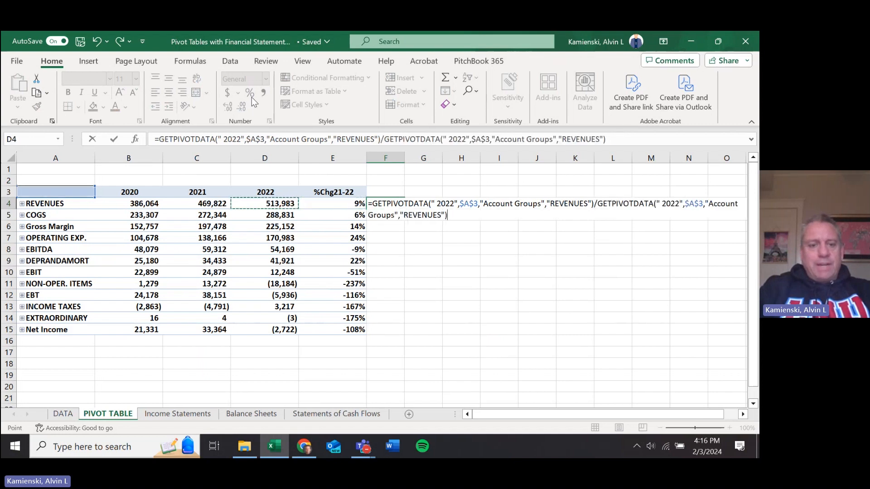
pyautogui.press('Right')
pyautogui.write('-')
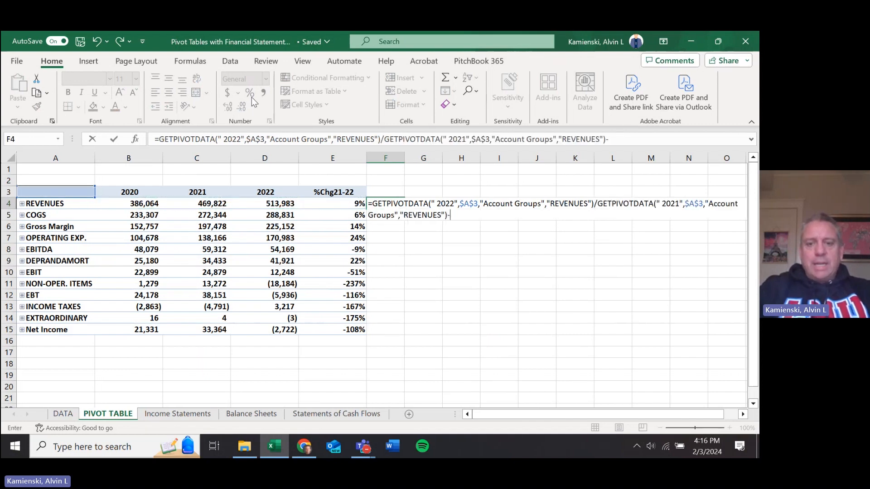
pyautogui.write('1')
pyautogui.hotkey('ctrl', 'Return')
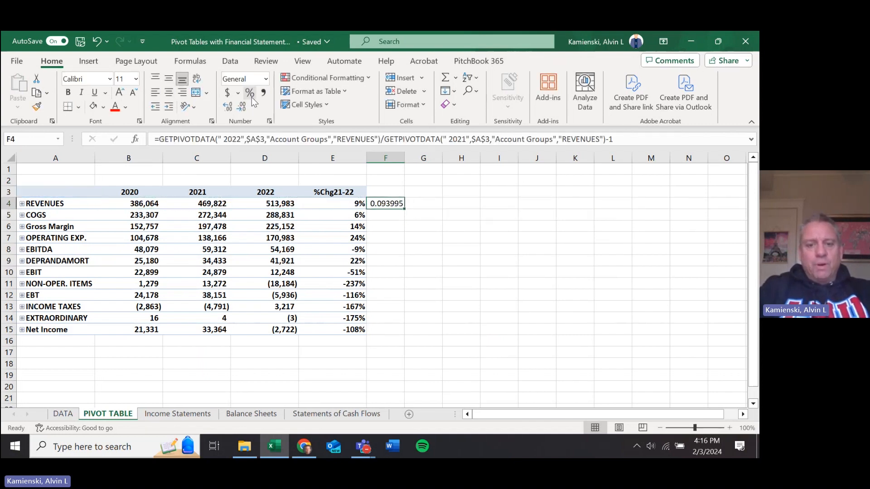
# Delete the percentage change check formula from cell F4.
pyautogui.press('Left')
pyautogui.press('Right')
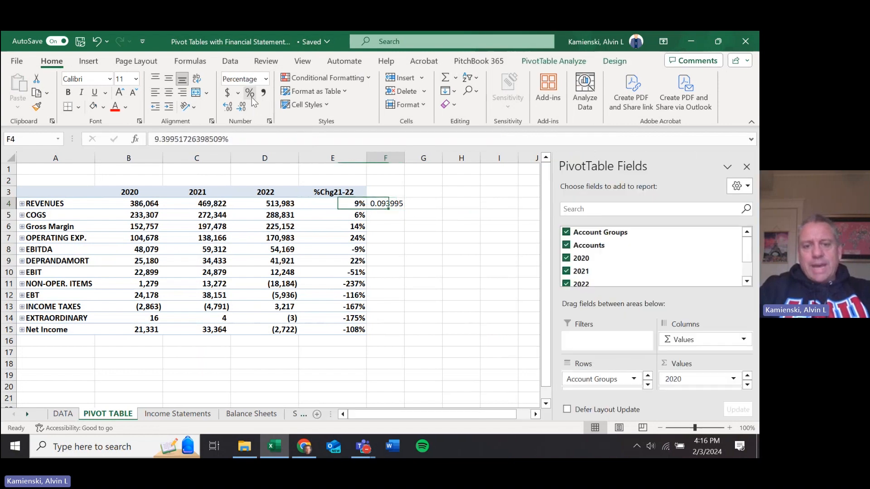
pyautogui.press('Delete')
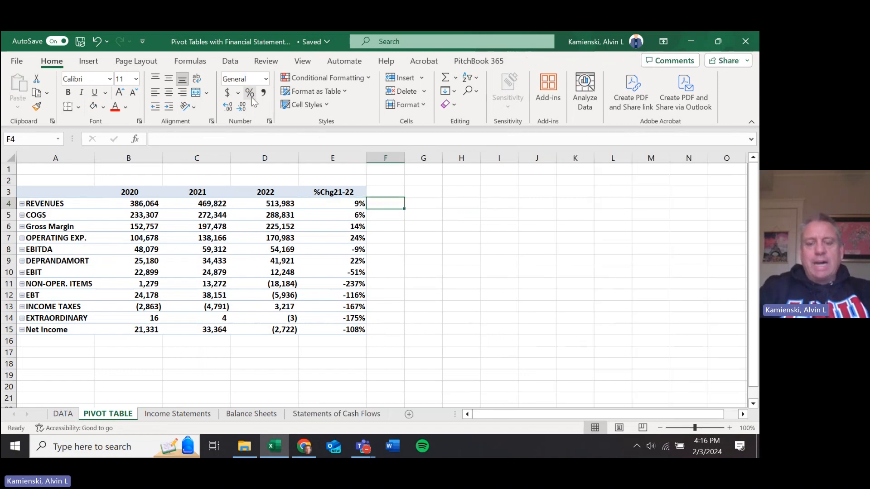
# Center the %Chg21-22 values in E4:E15.
pyautogui.press('Left')
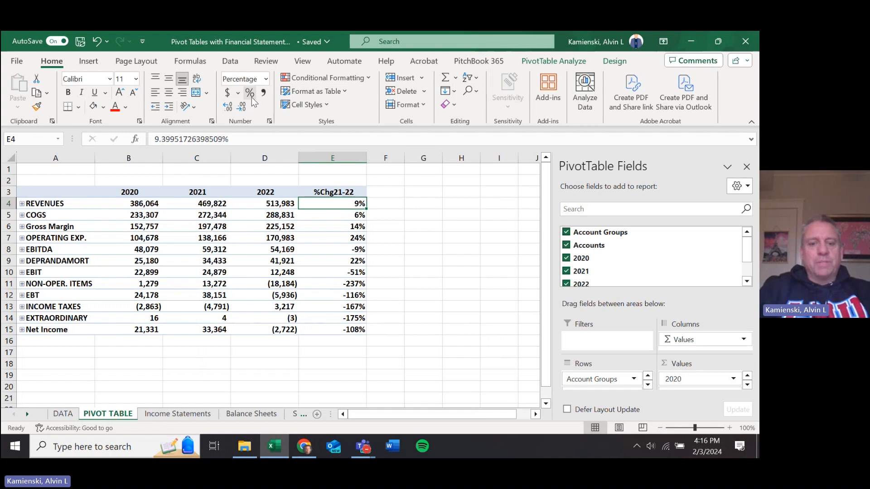
pyautogui.hotkey('ctrl', 'shift', 'Down')
pyautogui.hotkey('alt', 'h')
pyautogui.press('a')
pyautogui.press('c')
pyautogui.press('Left')
pyautogui.press('Left')
pyautogui.press('Left')
pyautogui.press('Left')
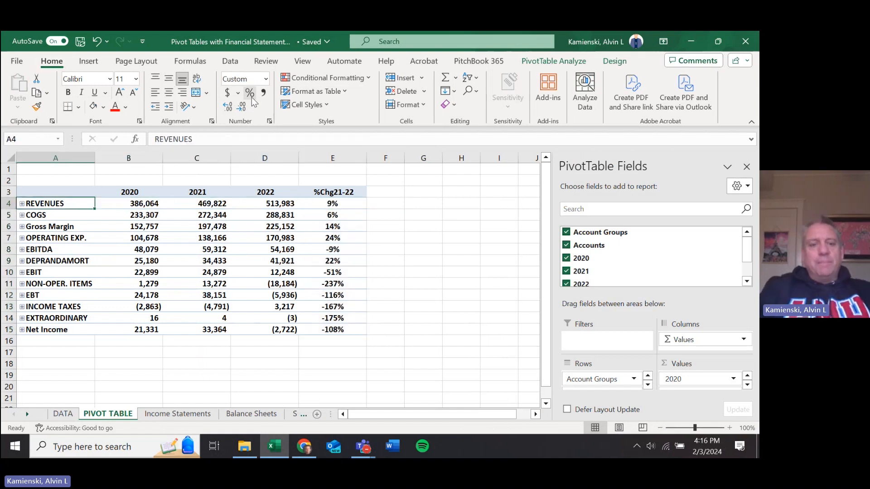
pyautogui.press('Right')
pyautogui.press('Right')
pyautogui.press('Right')
pyautogui.press('Right')
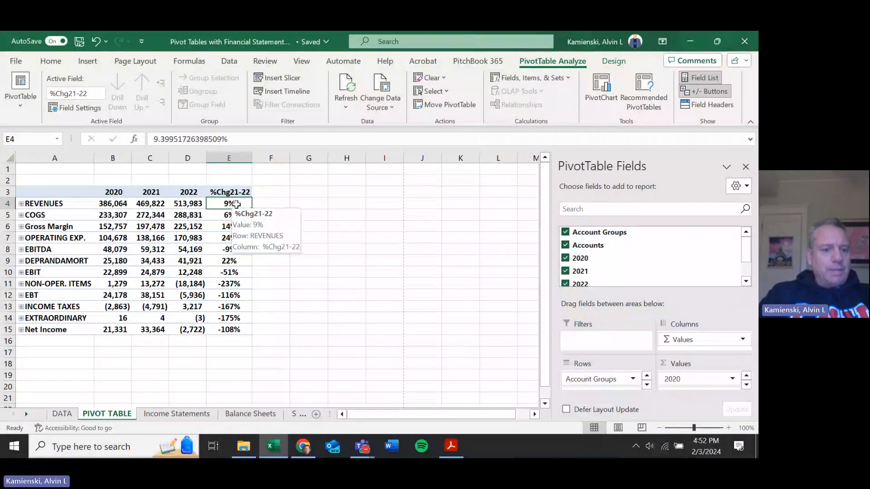
# Expand the REVENUES group in the pivot table into its individual accounts.
pyautogui.click(21, 204)
pyautogui.click(39, 307)
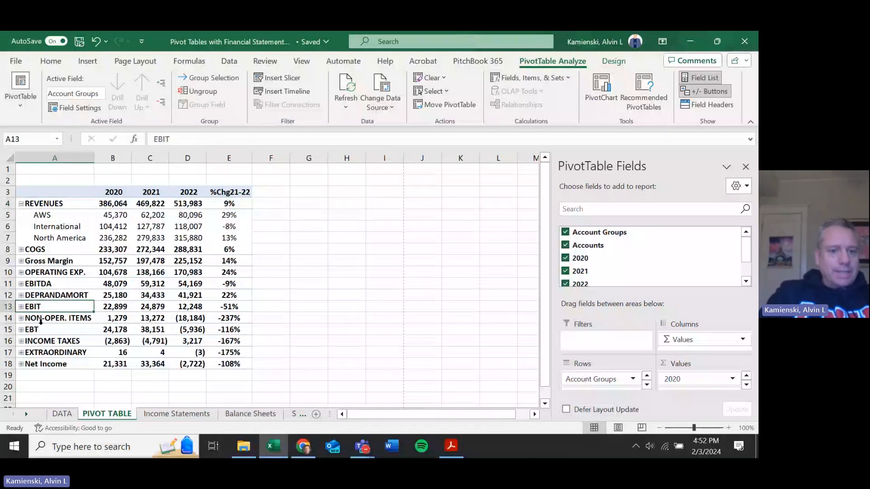
pyautogui.click(43, 364)
# Apply the circle, triangle and diamond icon set to %Chg21-22 for REVENUES with its accounts, Gross Margin, EBITDA, EBT and Net Income.
pyautogui.click(232, 204)
pyautogui.hotkey('shift', 'Down')
pyautogui.hotkey('shift', 'Down')
pyautogui.hotkey('shift', 'Down')
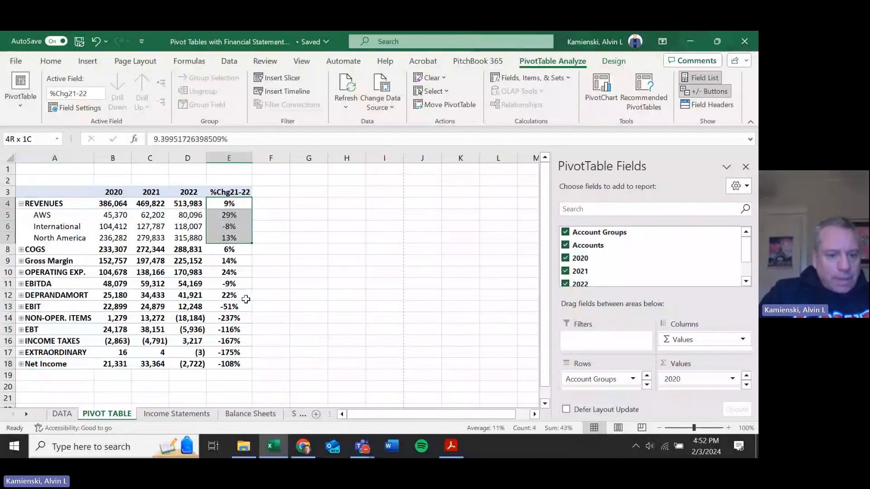
pyautogui.keyDown('ctrl'); pyautogui.click(226, 260); pyautogui.keyUp('ctrl')
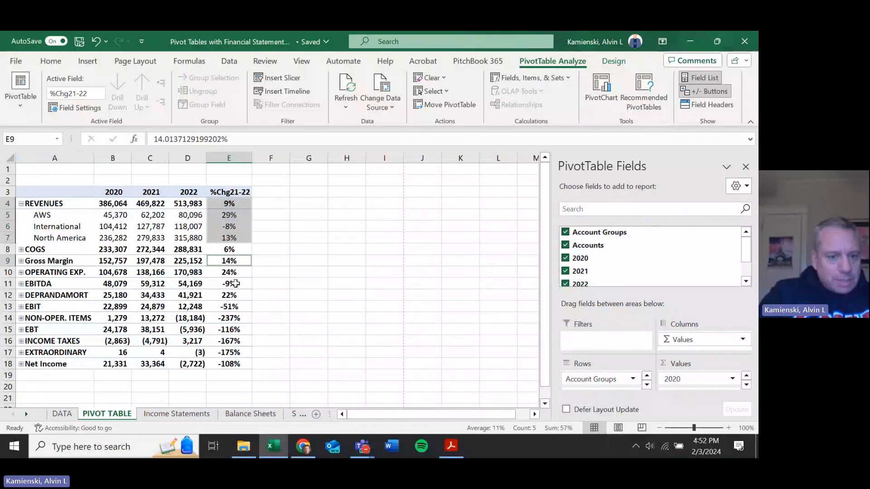
pyautogui.keyDown('ctrl'); pyautogui.click(235, 283); pyautogui.keyUp('ctrl')
pyautogui.moveTo(231, 307); pyautogui.dragTo(270, 295)
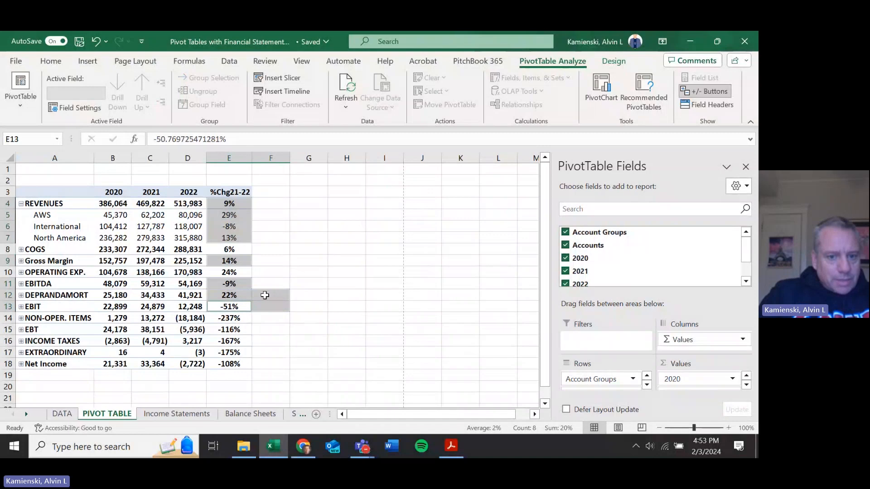
pyautogui.moveTo(265, 296); pyautogui.dragTo(266, 307)
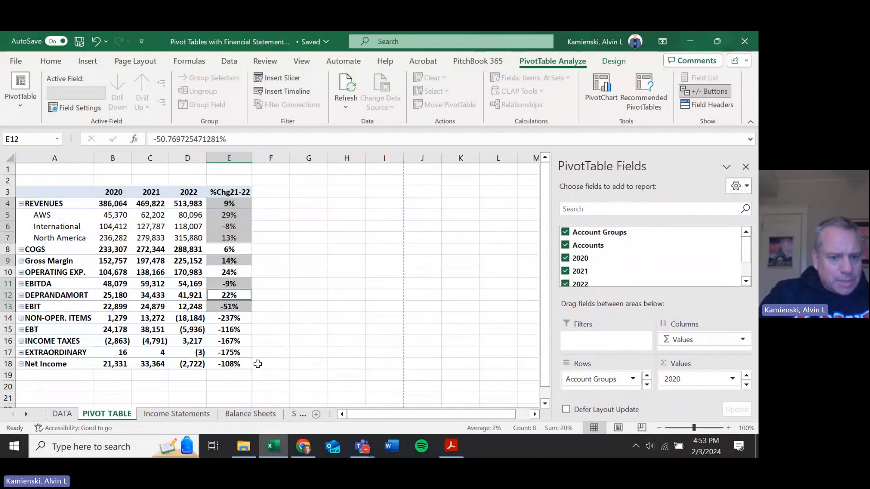
pyautogui.moveTo(228, 331); pyautogui.dragTo(231, 319)
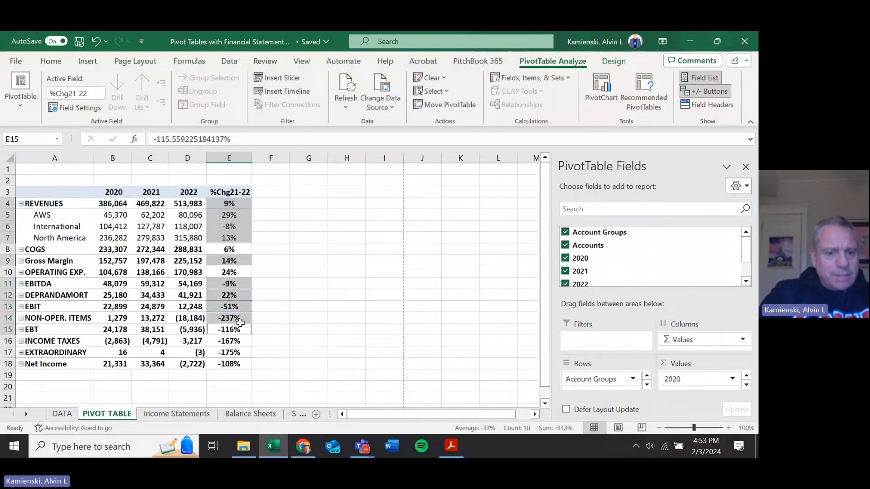
pyautogui.keyDown('ctrl'); pyautogui.click(239, 320); pyautogui.keyUp('ctrl')
pyautogui.keyDown('ctrl'); pyautogui.click(233, 307); pyautogui.keyUp('ctrl')
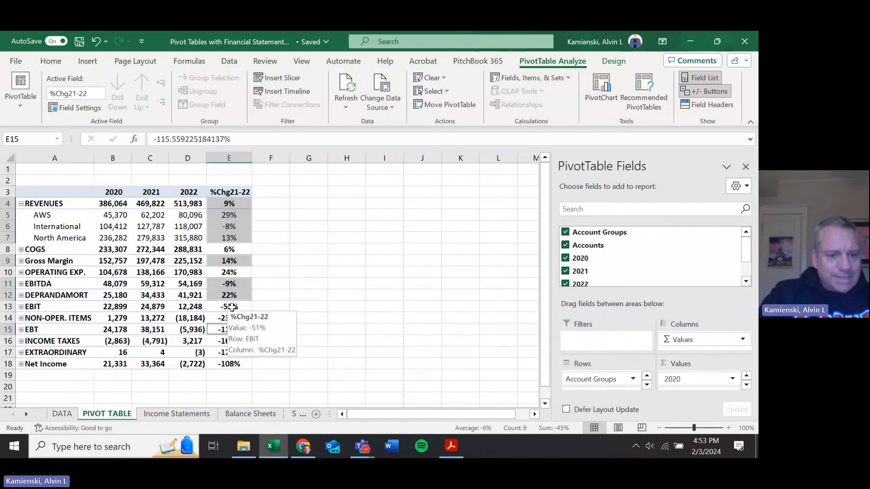
pyautogui.keyDown('ctrl'); pyautogui.click(233, 296); pyautogui.keyUp('ctrl')
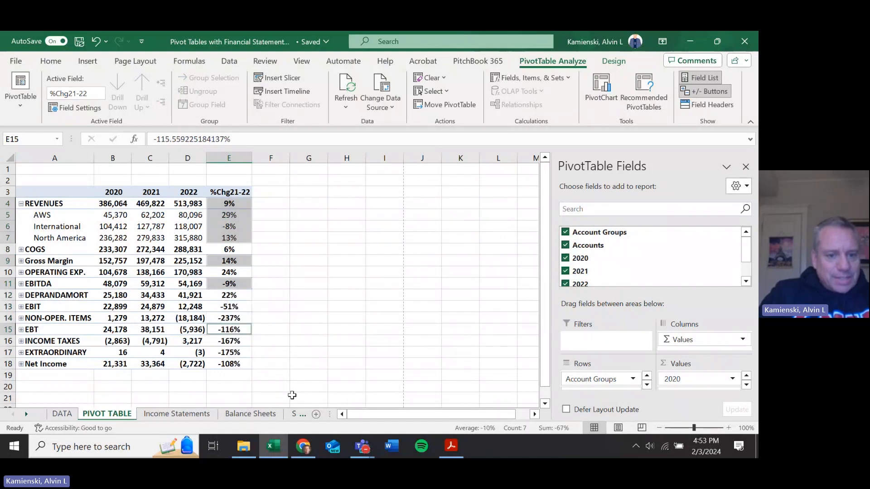
pyautogui.keyDown('ctrl'); pyautogui.click(240, 364); pyautogui.keyUp('ctrl')
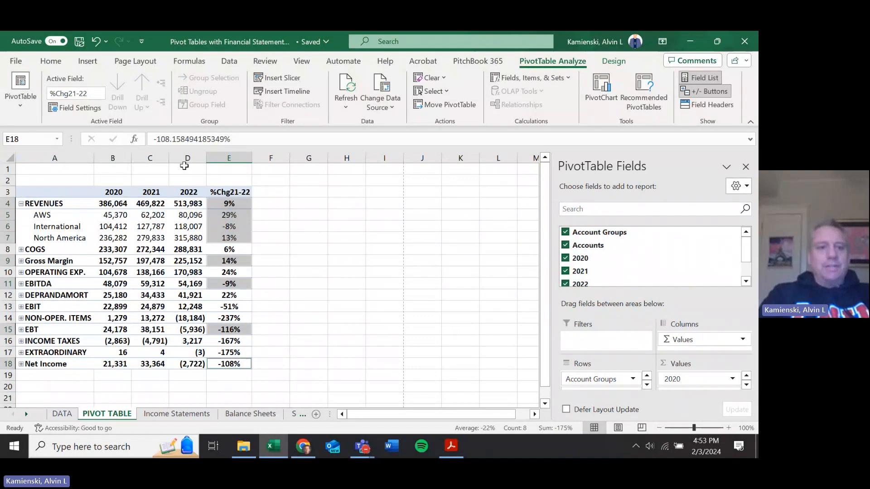
pyautogui.click(50, 61)
pyautogui.click(367, 80)
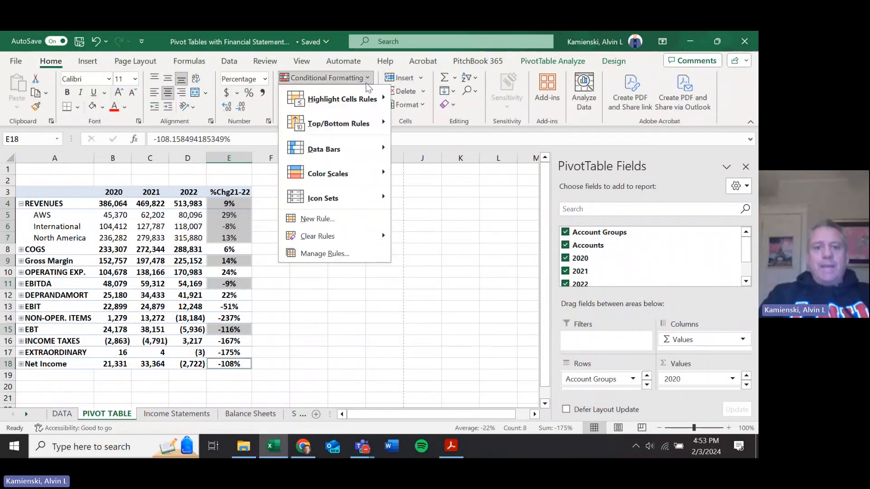
pyautogui.moveTo(352, 195)
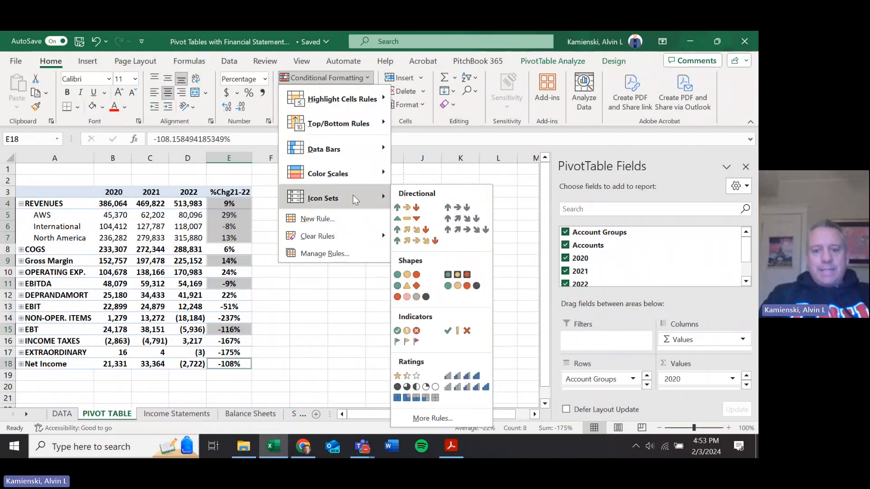
pyautogui.click(408, 285)
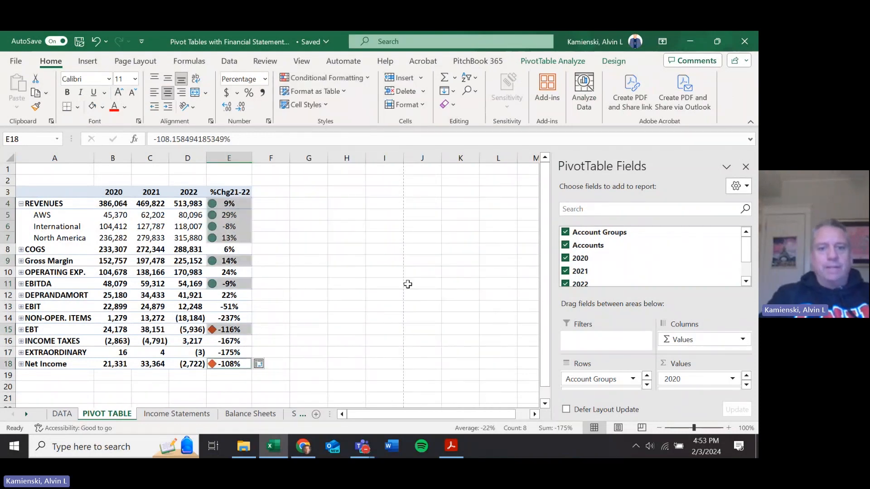
# Edit the icon set rule so the green circle applies to values >= 0.1 with type Number.
pyautogui.click(363, 77)
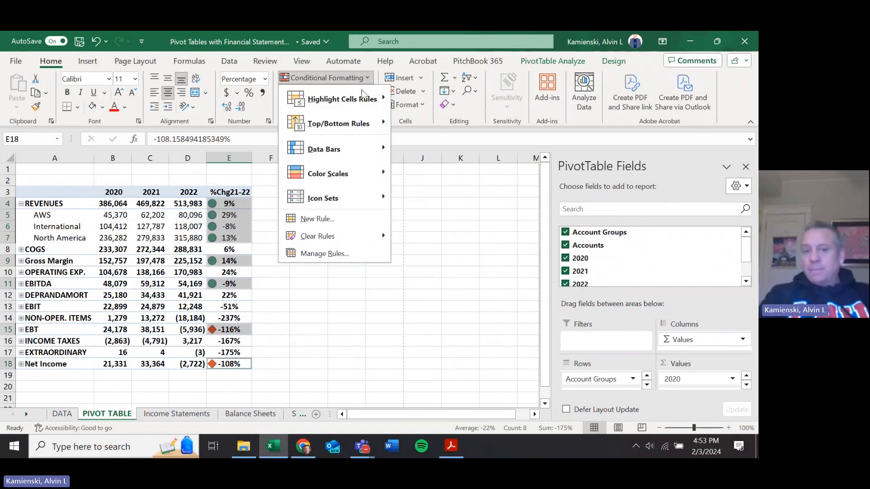
pyautogui.click(341, 254)
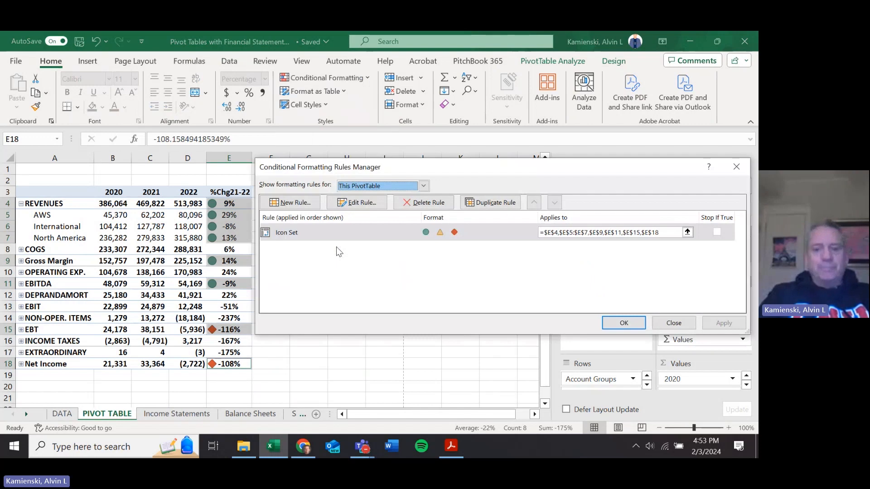
pyautogui.doubleClick(332, 232)
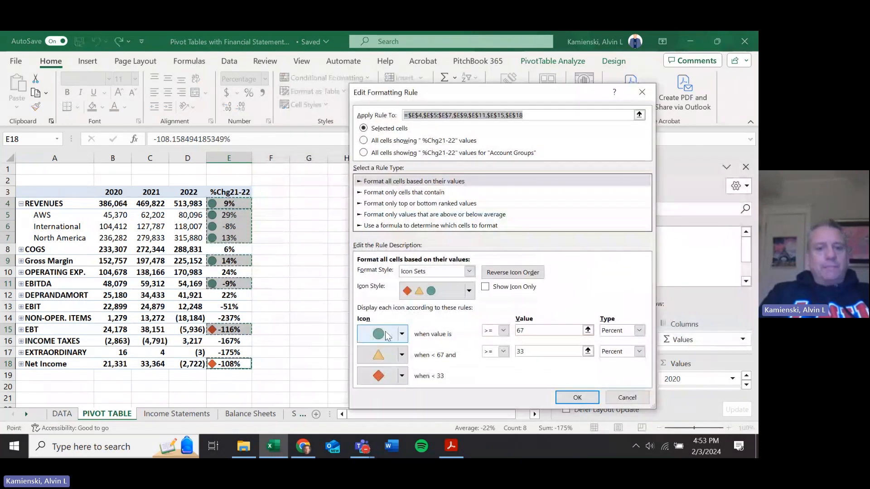
pyautogui.doubleClick(534, 331)
pyautogui.press('BackSpace')
pyautogui.write('0.1')
pyautogui.press('Tab')
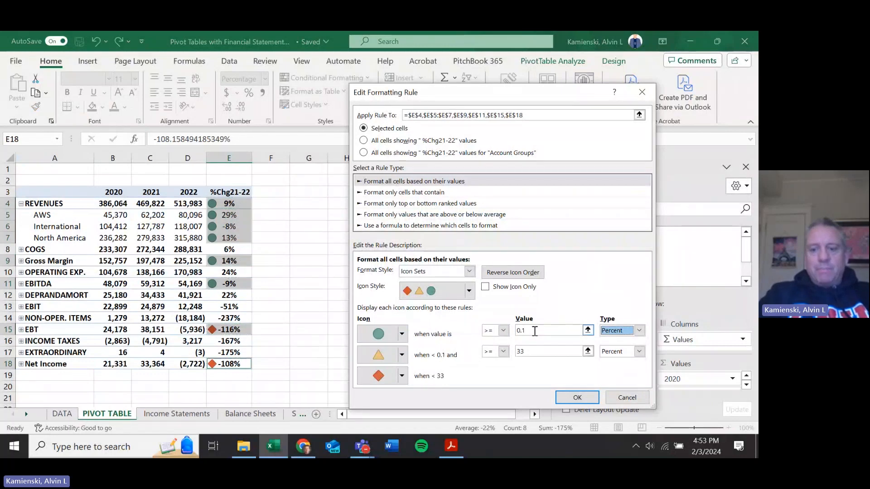
pyautogui.click(639, 331)
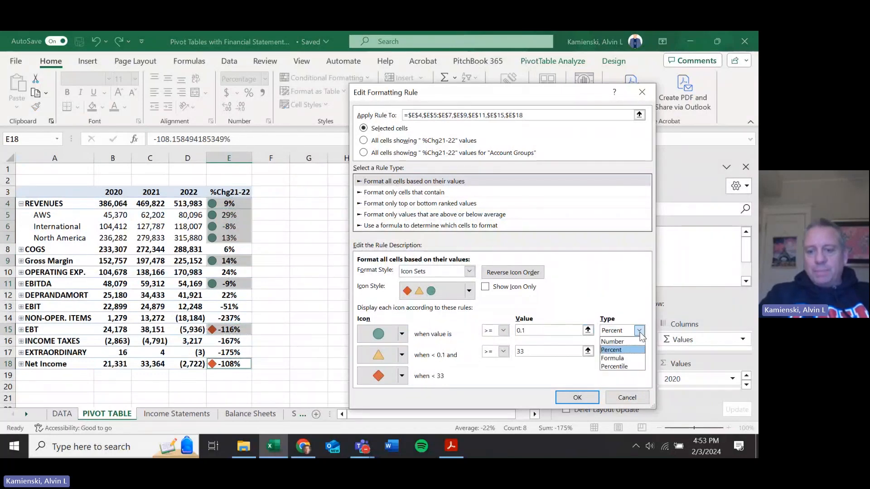
pyautogui.click(634, 342)
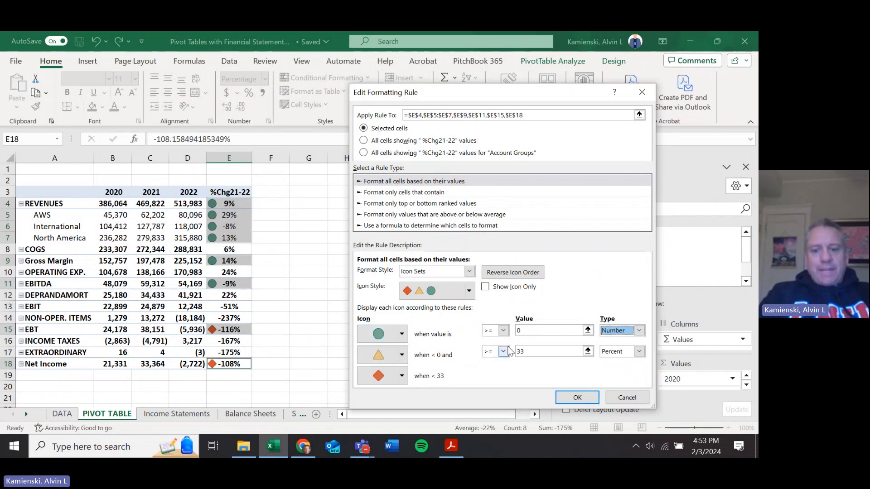
pyautogui.click(533, 351)
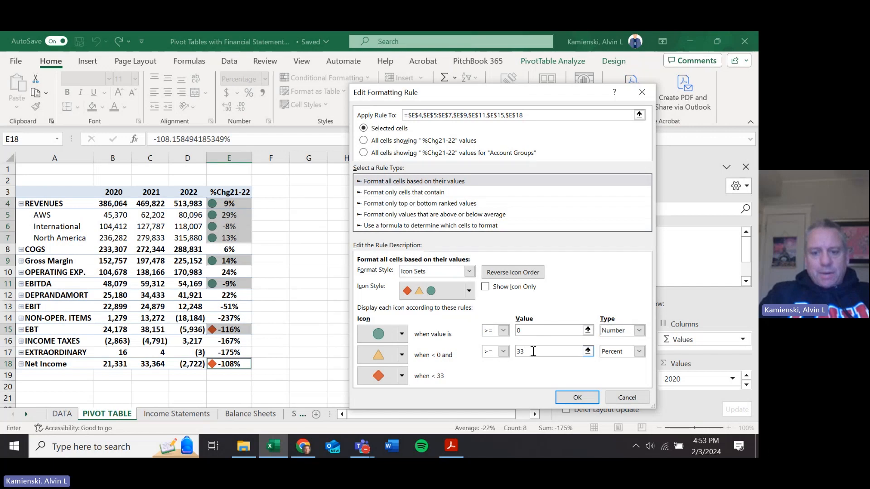
pyautogui.click(537, 330)
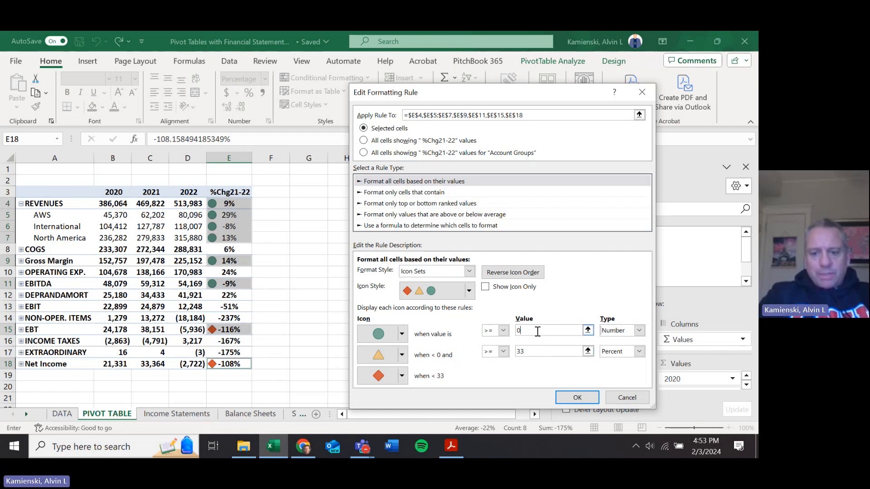
pyautogui.press('BackSpace')
pyautogui.write('.1')
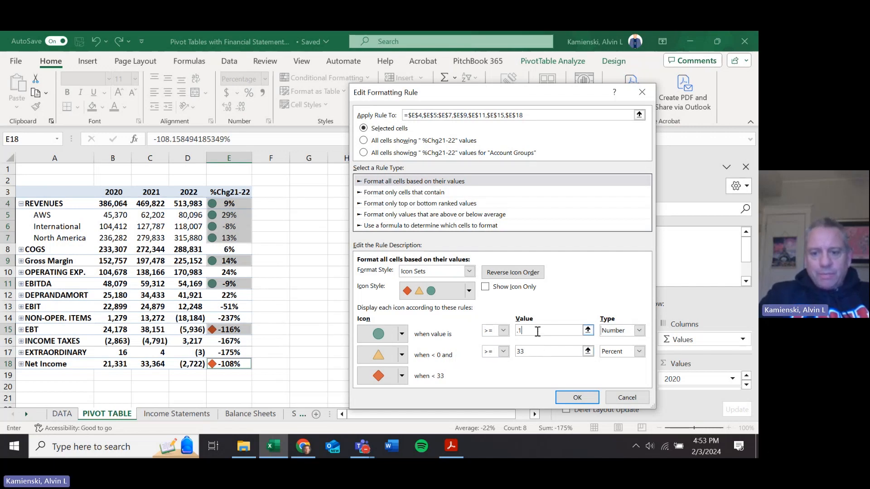
# Set the yellow triangle's threshold to >= 0 with type Number and apply the edited icon rule.
pyautogui.press('Tab')
pyautogui.write('0')
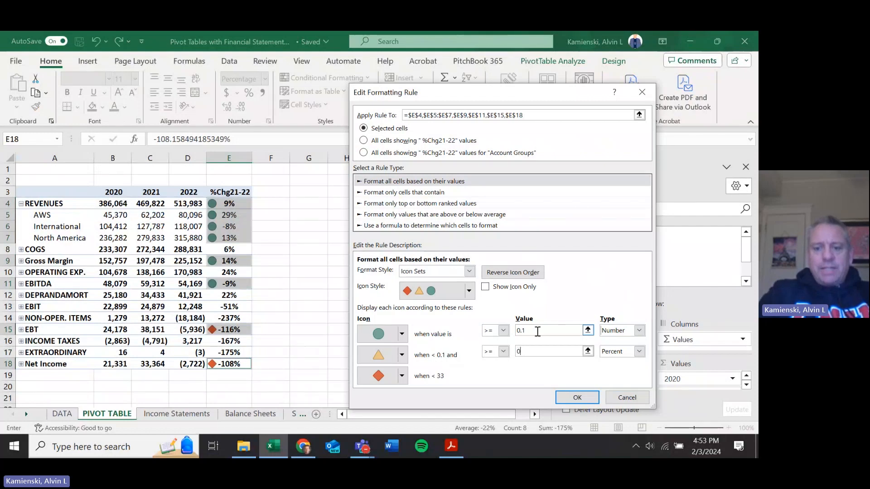
pyautogui.press('Tab')
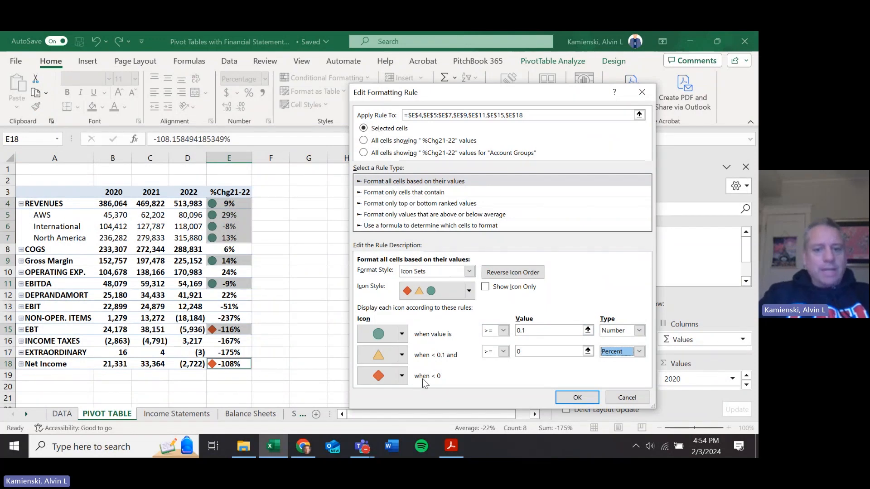
pyautogui.click(620, 352)
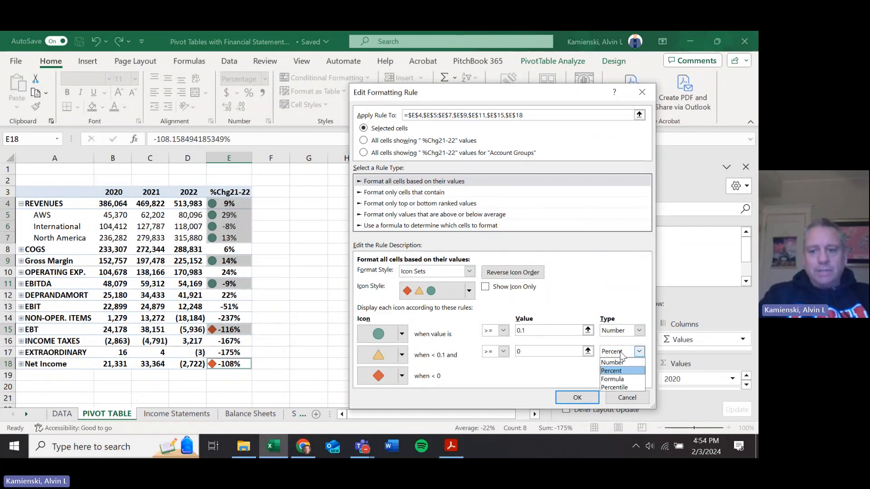
pyautogui.click(621, 362)
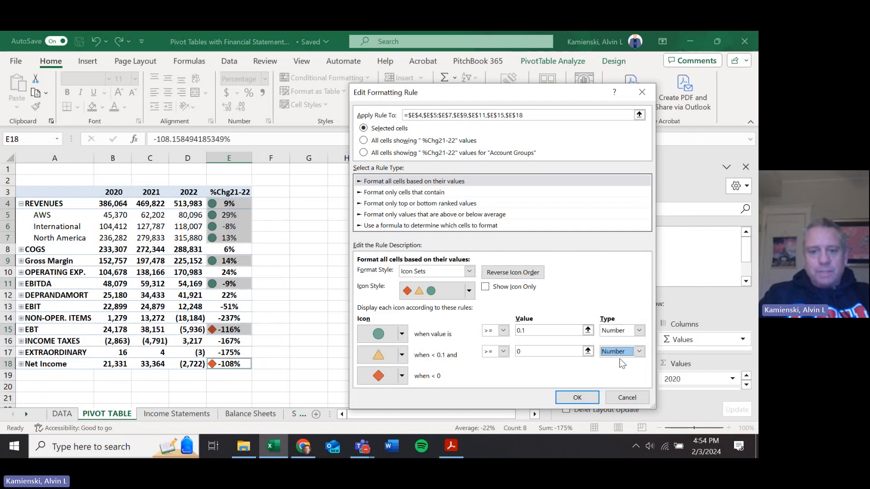
pyautogui.click(587, 397)
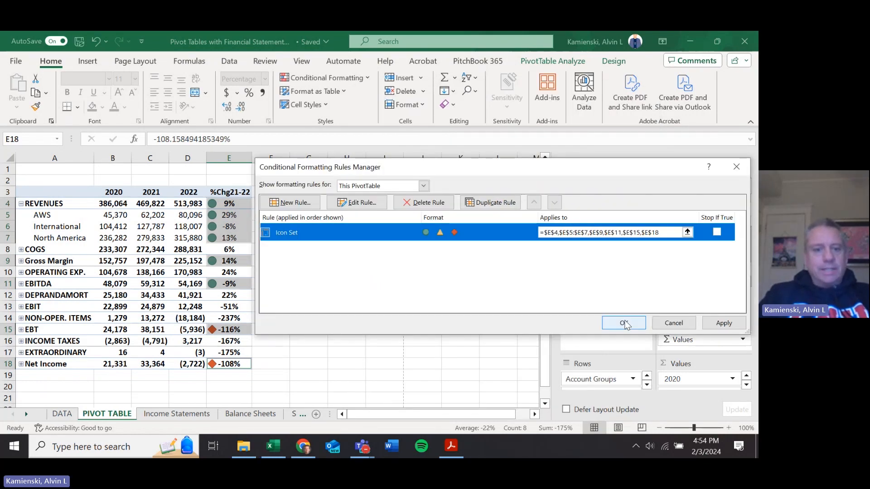
pyautogui.click(624, 323)
# Examine the icons beside the %Chg21-22 values, comparing those for REVENUES and AWS with the rule's thresholds.
pyautogui.press('Up')
pyautogui.press('Up')
pyautogui.press('Up')
pyautogui.press('Up')
pyautogui.press('Up')
pyautogui.press('Up')
pyautogui.press('Up')
pyautogui.press('Up')
pyautogui.press('Up')
pyautogui.press('Up')
pyautogui.press('Up')
pyautogui.press('Up')
pyautogui.press('Up')
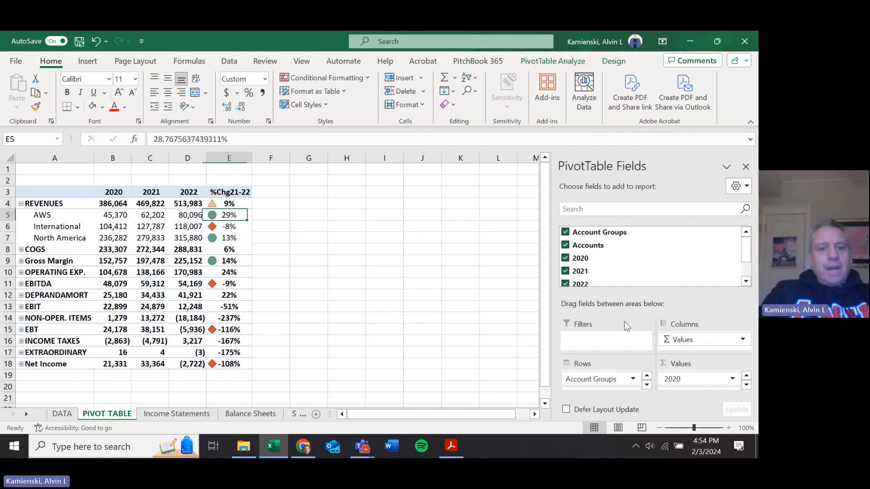
pyautogui.press('Up')
pyautogui.press('Right')
pyautogui.press('Left')
pyautogui.press('Left')
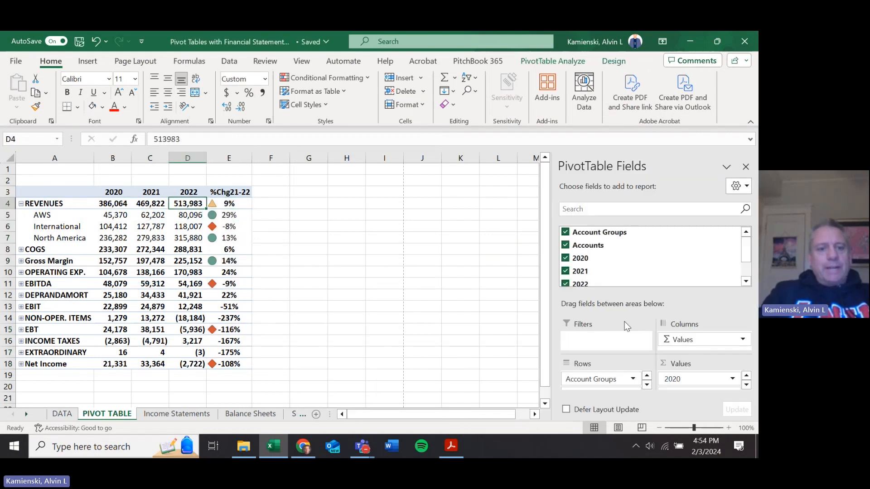
pyautogui.press('Right')
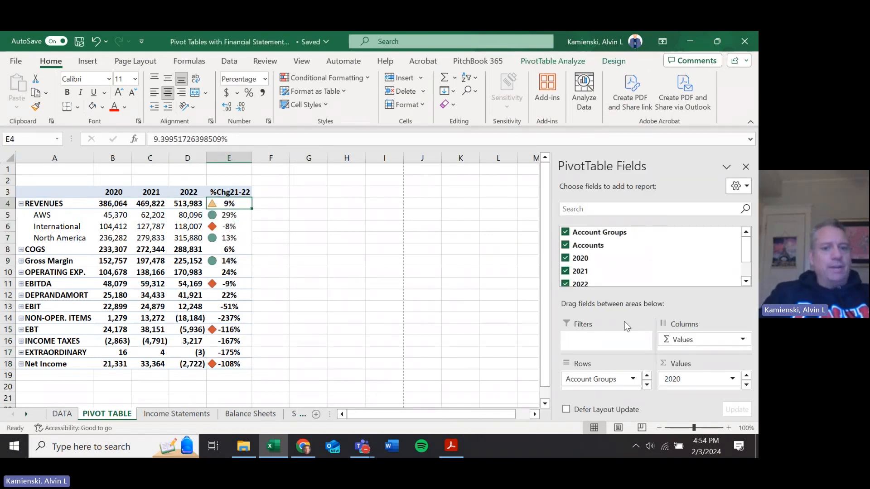
pyautogui.press('Down')
pyautogui.press('Right')
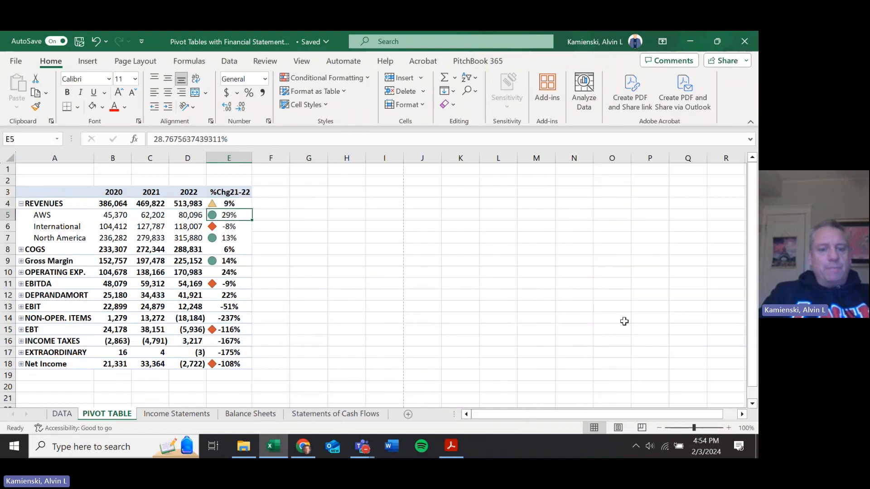
# Examine the %Chg21-22 values and icons from the REVENUES accounts down to OPERATING EXP.
pyautogui.press('Right')
pyautogui.press('Left')
pyautogui.press('Down')
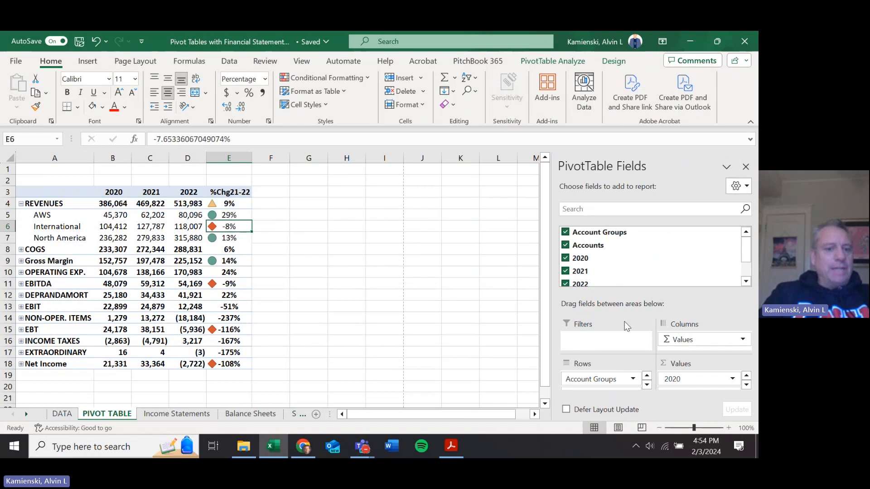
pyautogui.press('Down')
pyautogui.press('Right')
pyautogui.press('Left')
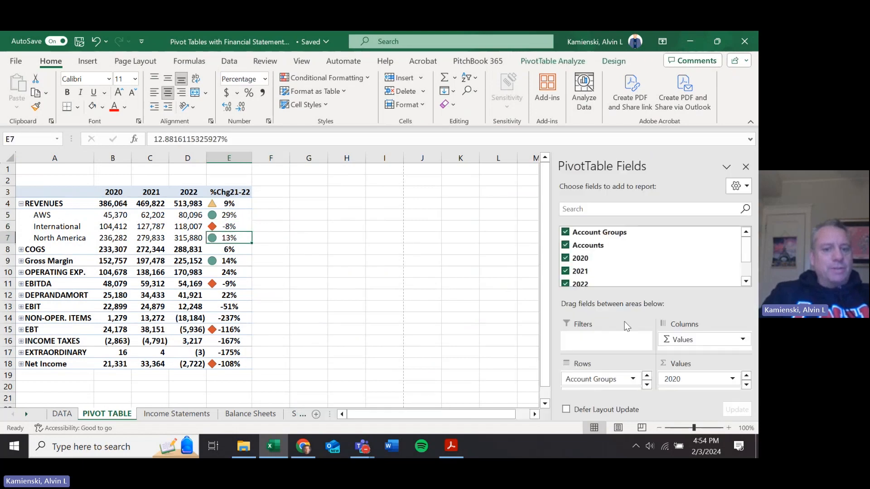
pyautogui.press('Down')
pyautogui.press('Down')
pyautogui.press('Down')
pyautogui.press('Down')
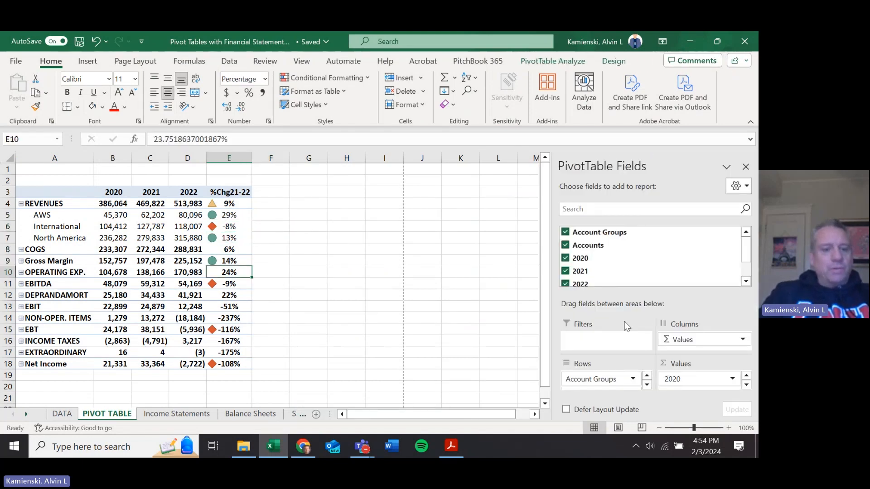
pyautogui.press('Up')
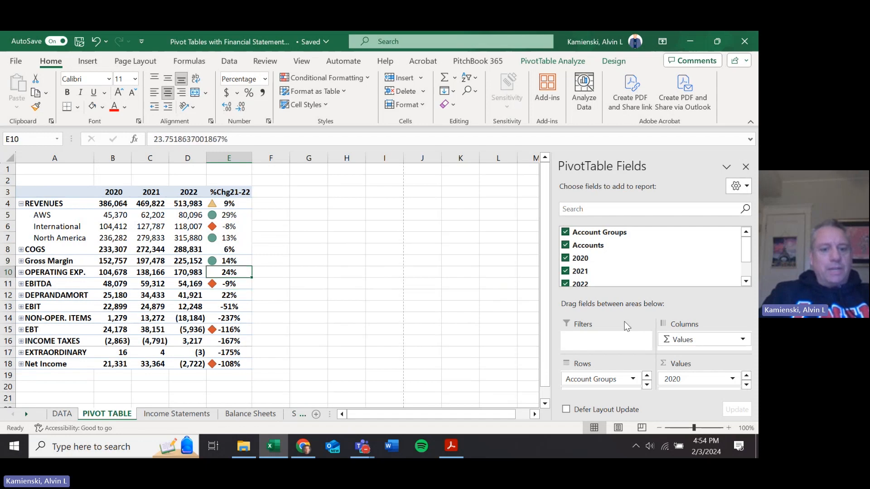
pyautogui.press('Right')
pyautogui.press('Left')
pyautogui.press('Right')
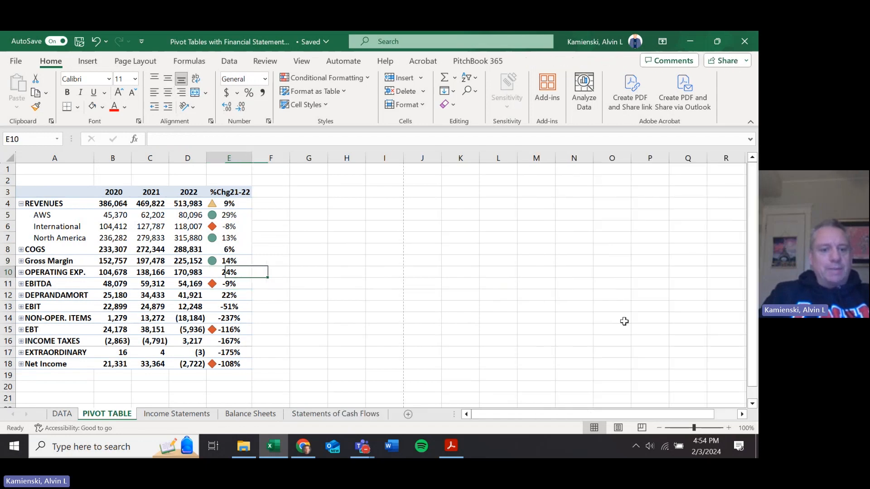
# Review the %Chg21-22 values and icons for the rows between OPERATING EXP. and Net Income.
pyautogui.press('Left')
pyautogui.press('Down')
pyautogui.press('Down')
pyautogui.press('Down')
pyautogui.press('Down')
pyautogui.press('Down')
pyautogui.press('Down')
pyautogui.press('Down')
pyautogui.press('Down')
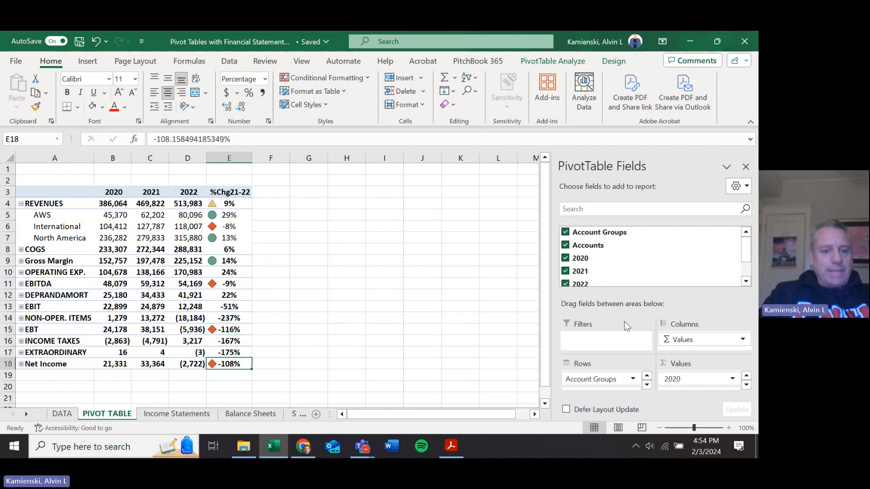
pyautogui.press('Up')
pyautogui.press('Up')
pyautogui.press('Up')
pyautogui.press('Up')
pyautogui.press('Up')
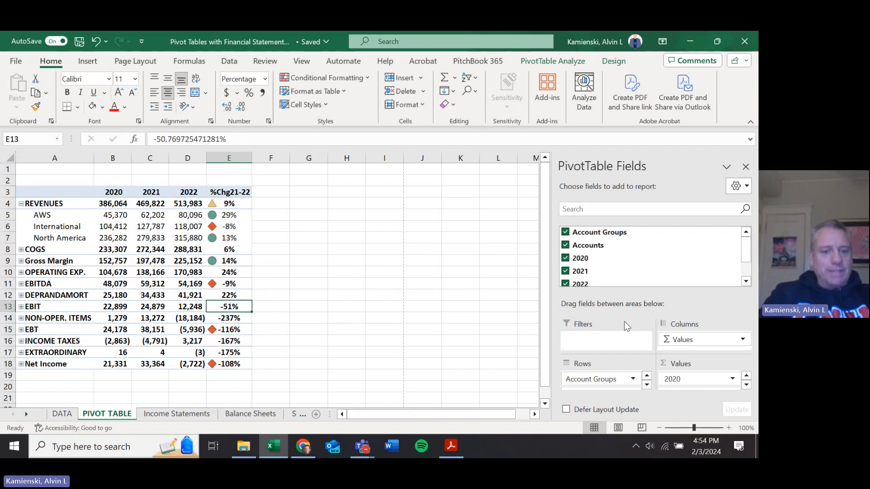
pyautogui.press('Up')
pyautogui.press('Up')
pyautogui.press('Right')
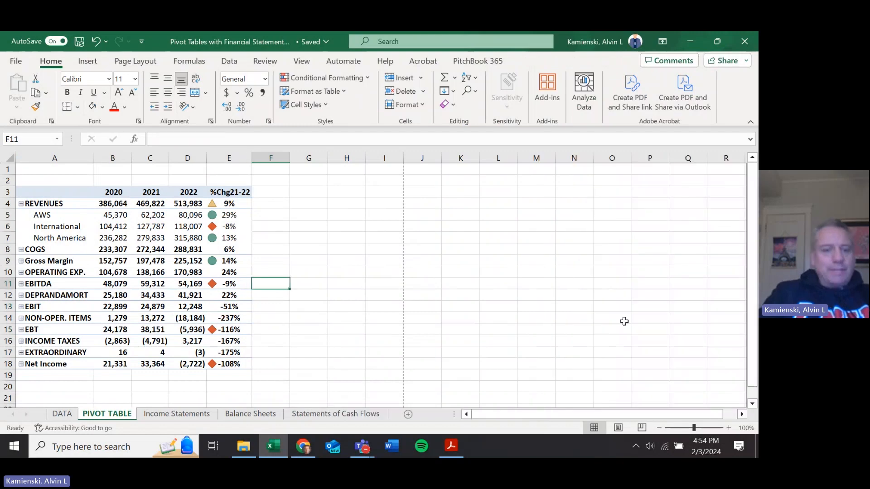
pyautogui.press('Up')
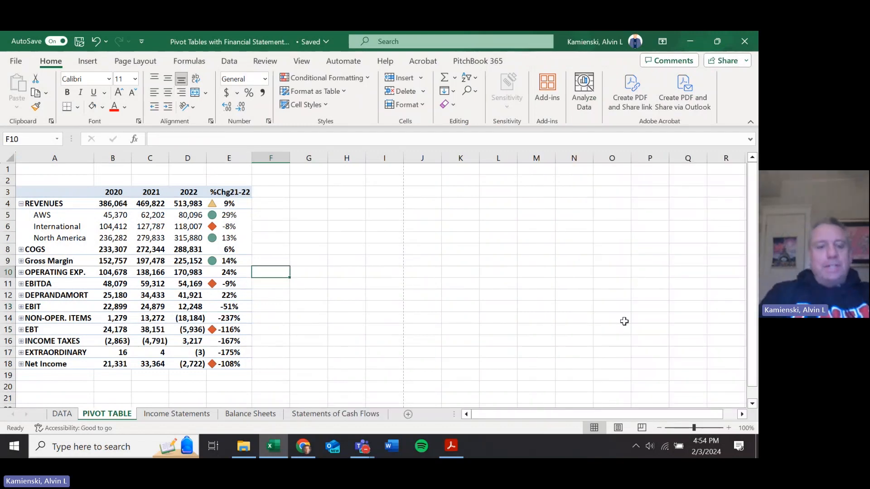
# Expand OPERATING EXP. and apply the circle, triangle and diamond icon set to %Chg21-22 for it and its accounts.
pyautogui.click(21, 273)
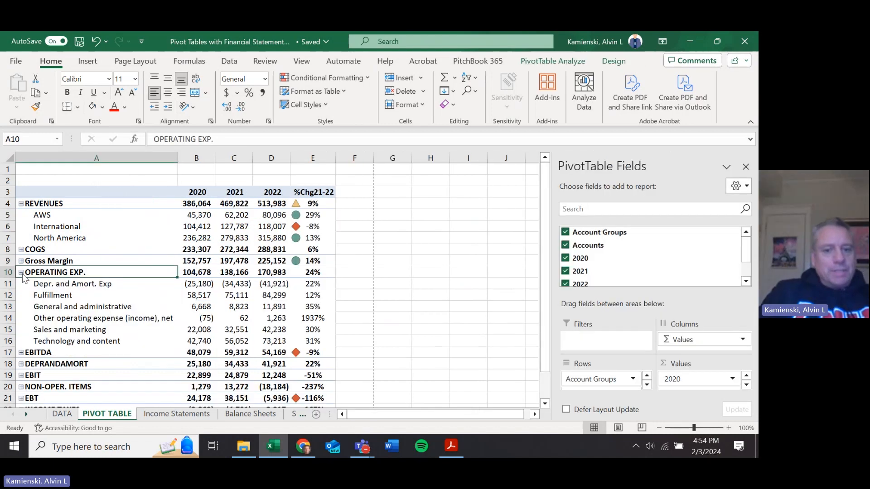
pyautogui.scroll(-1, 24, 277)
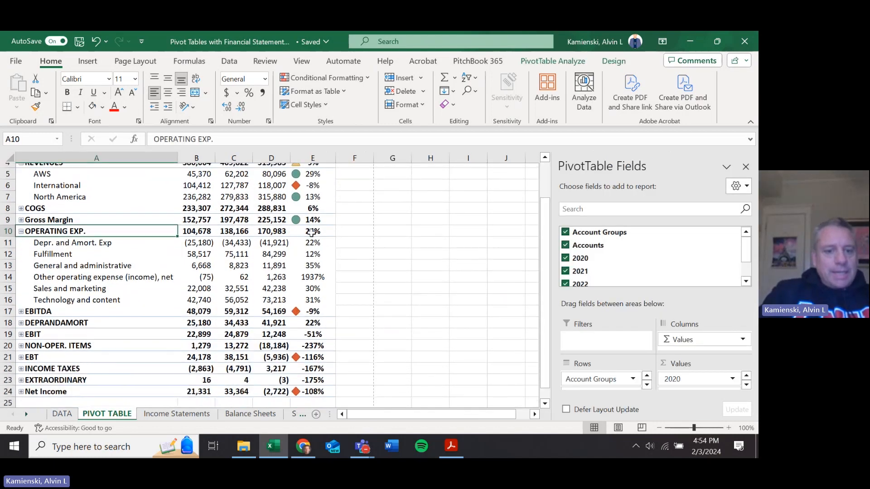
pyautogui.moveTo(317, 232); pyautogui.dragTo(313, 289)
pyautogui.hotkey('shift', 'Down')
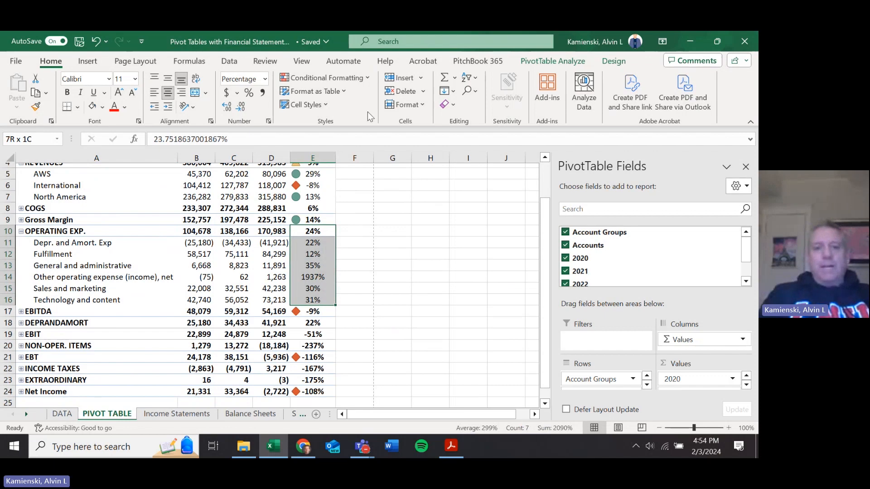
pyautogui.click(367, 79)
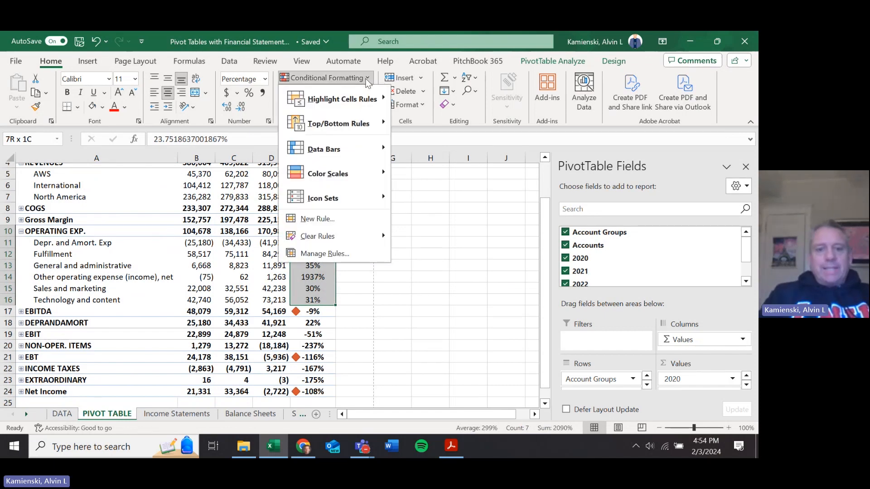
pyautogui.moveTo(339, 198)
pyautogui.click(420, 282)
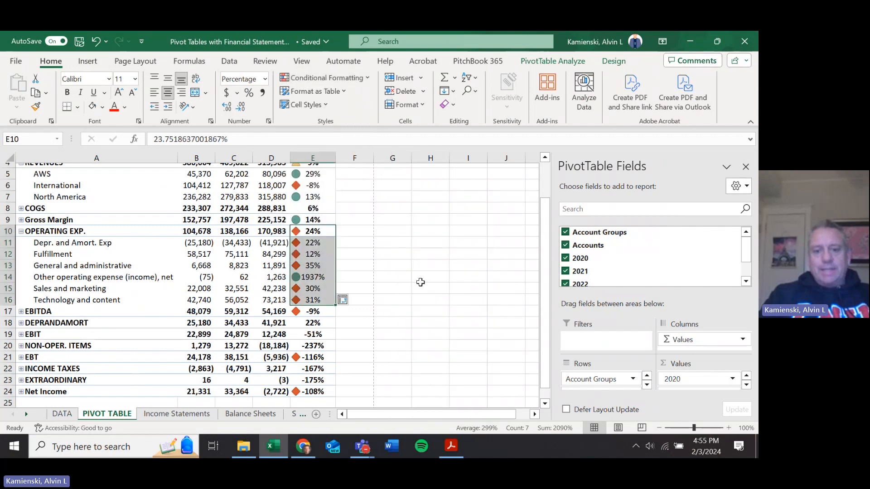
# Open the icon set rule for E10:E16 for editing and reverse its icon order.
pyautogui.click(367, 79)
pyautogui.click(383, 258)
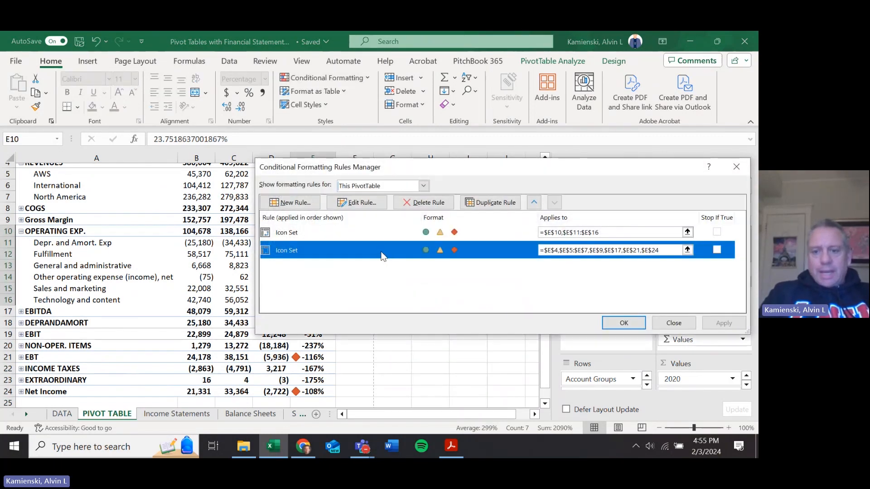
pyautogui.click(330, 235)
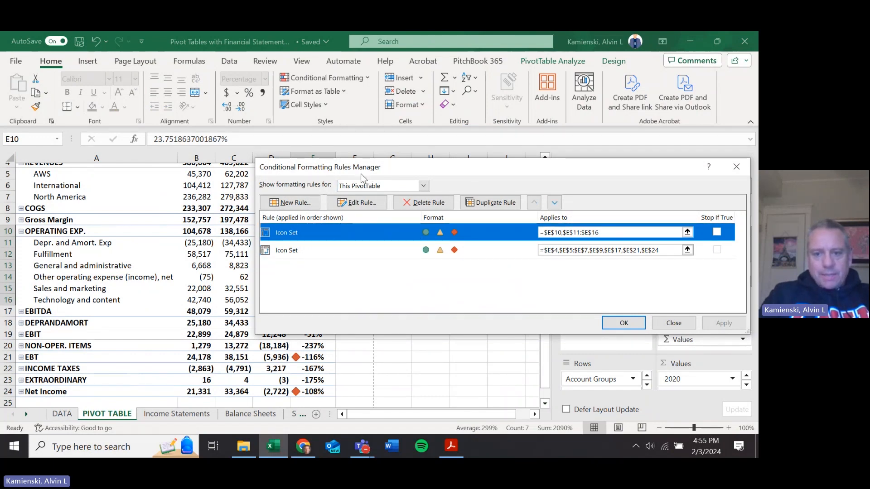
pyautogui.doubleClick(471, 232)
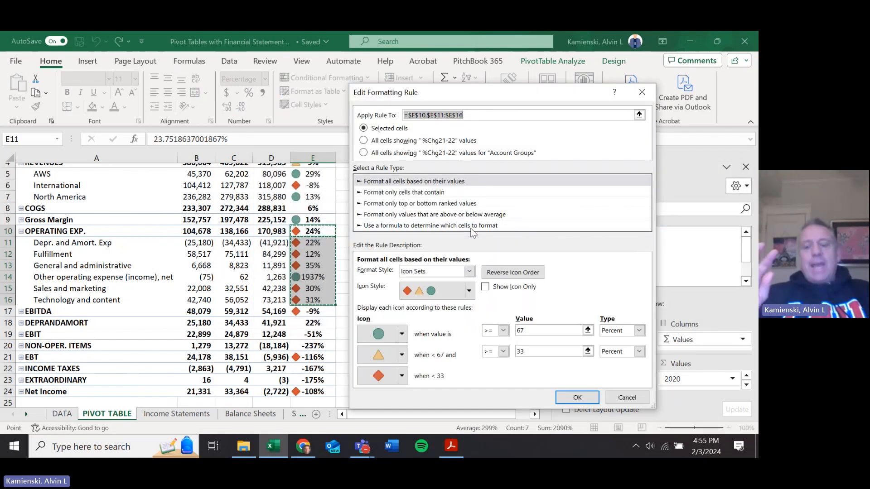
pyautogui.click(528, 273)
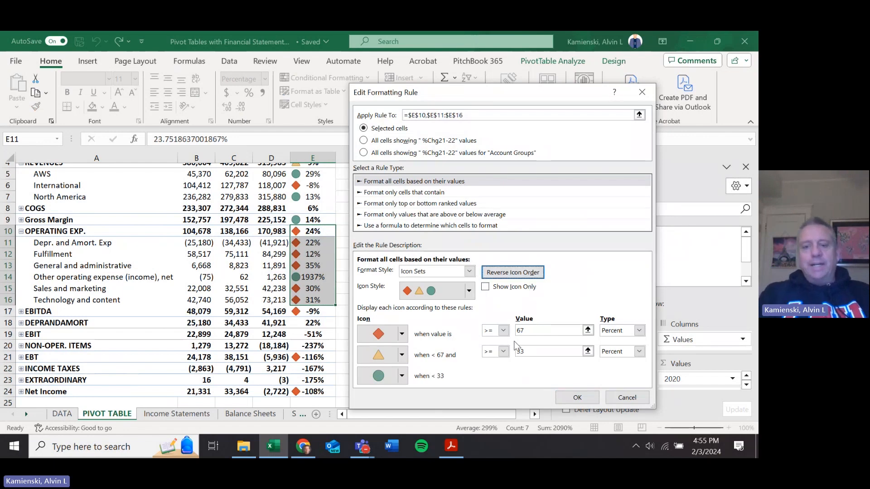
# Set the red diamond's threshold in the operating expense rule to >= 0.1 with type Number.
pyautogui.click(528, 333)
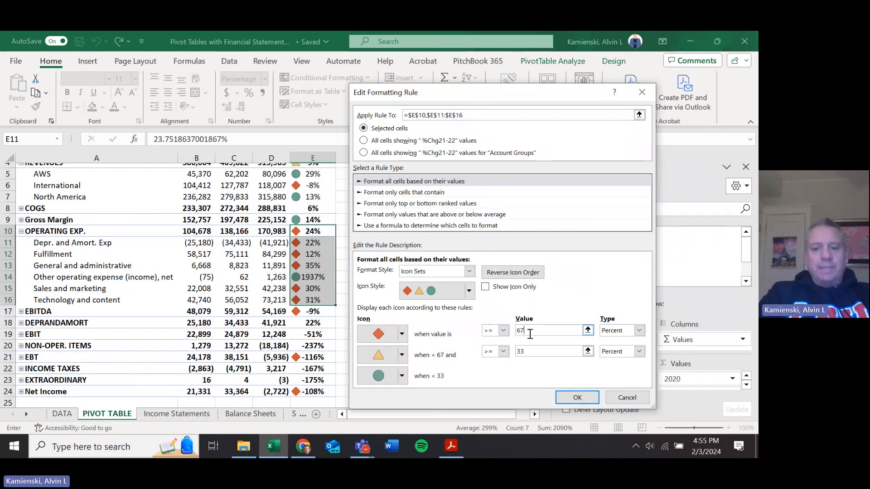
pyautogui.press('BackSpace')
pyautogui.press('BackSpace')
pyautogui.write('0.2')
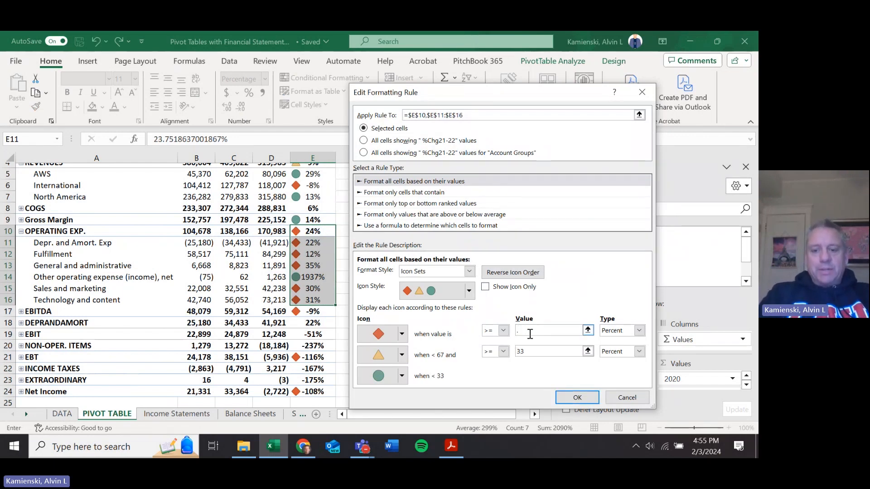
pyautogui.press('Tab')
pyautogui.hotkey('shift', 'Tab')
pyautogui.press('BackSpace')
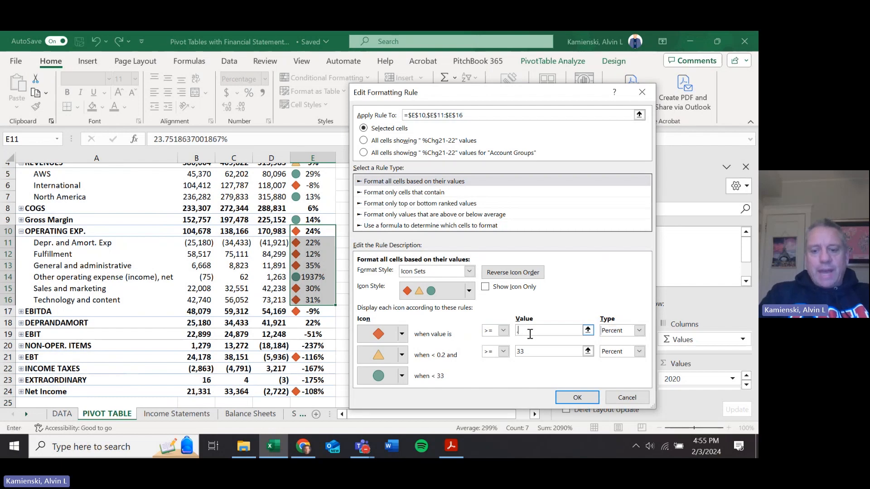
pyautogui.write('0.1')
pyautogui.press('Tab')
pyautogui.hotkey('alt', 'Down')
pyautogui.press('Up')
pyautogui.press('Return')
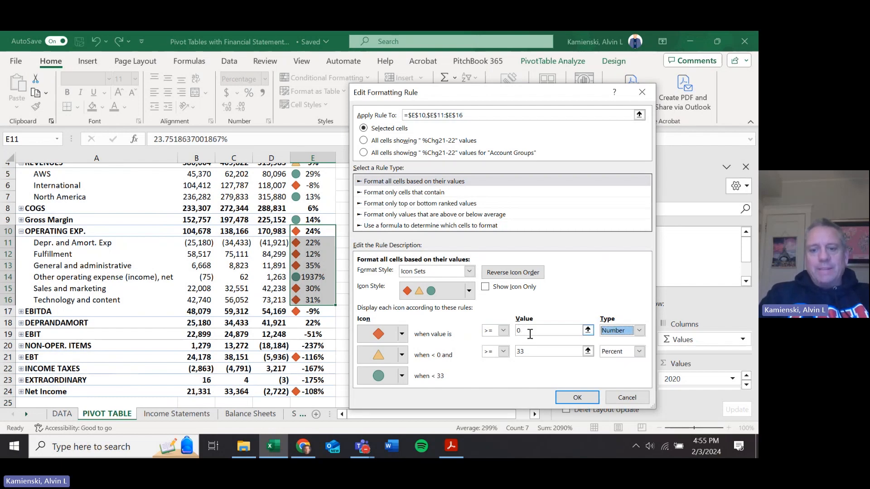
pyautogui.hotkey('shift', 'Tab')
pyautogui.write('0.1')
pyautogui.press('Tab')
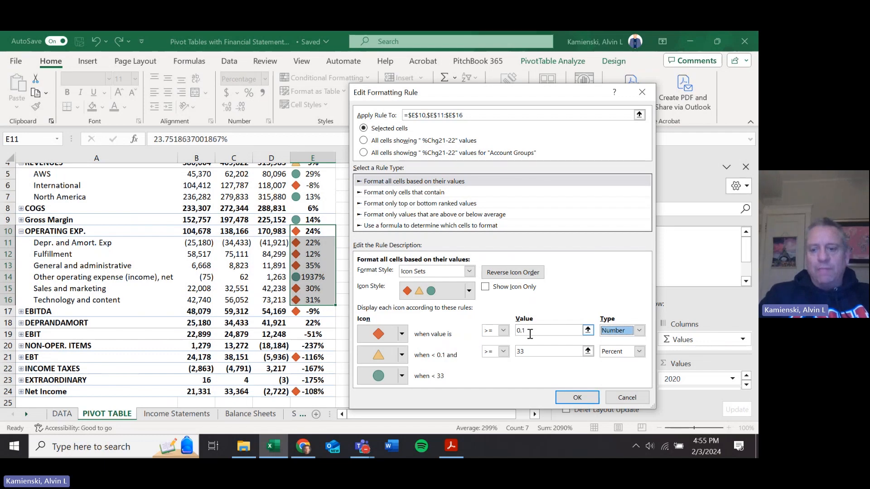
# Set the yellow triangle's threshold value to >= 0 and apply the edited operating expense icon rule.
pyautogui.press('Tab')
pyautogui.press('Tab')
pyautogui.press('Tab')
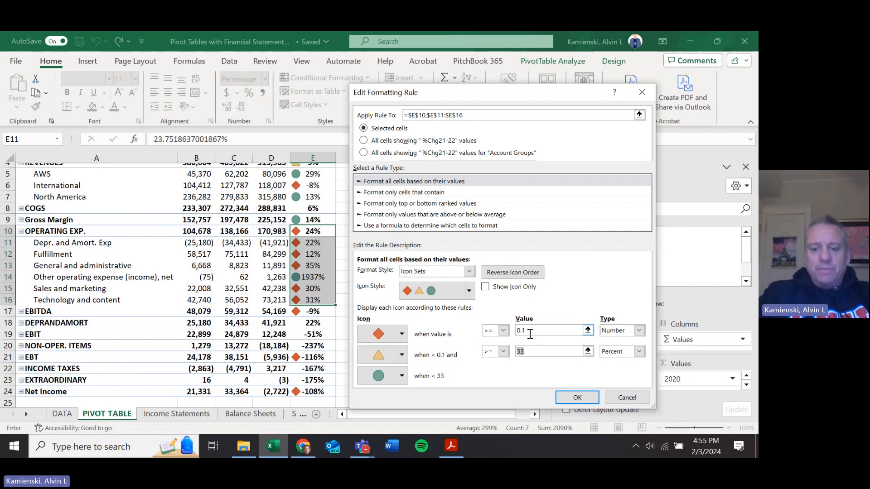
pyautogui.write('0')
pyautogui.press('Tab')
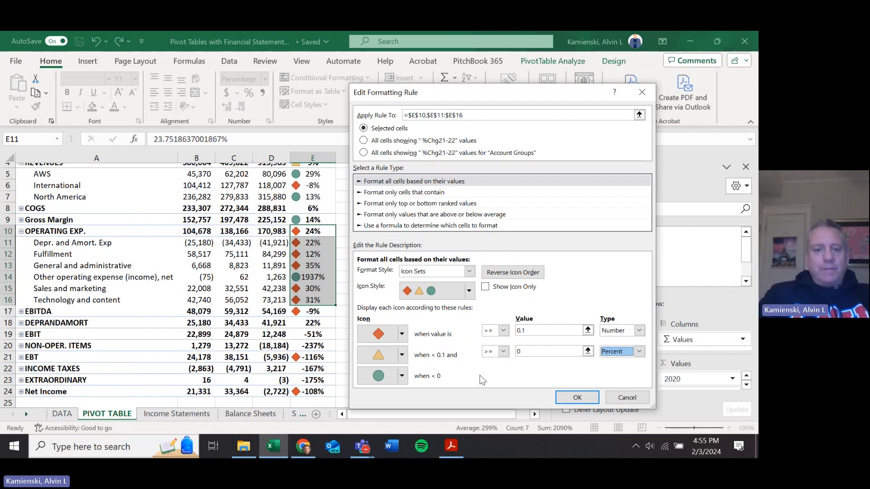
pyautogui.click(588, 398)
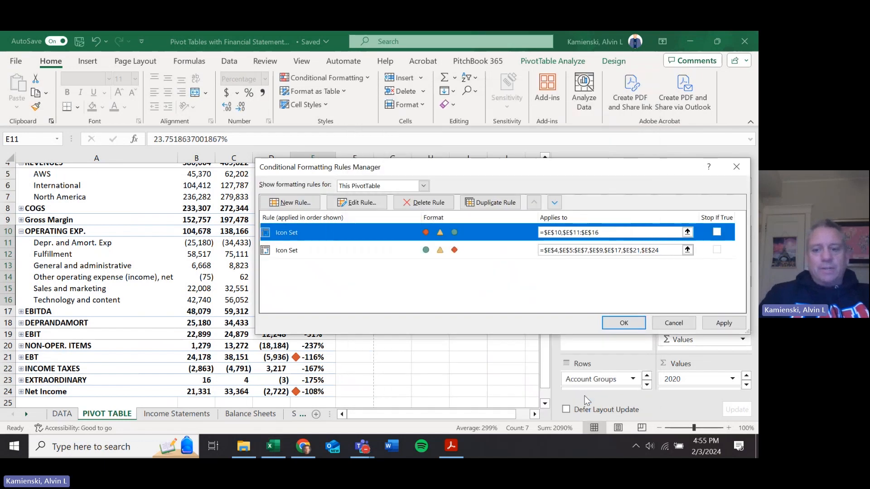
pyautogui.click(618, 322)
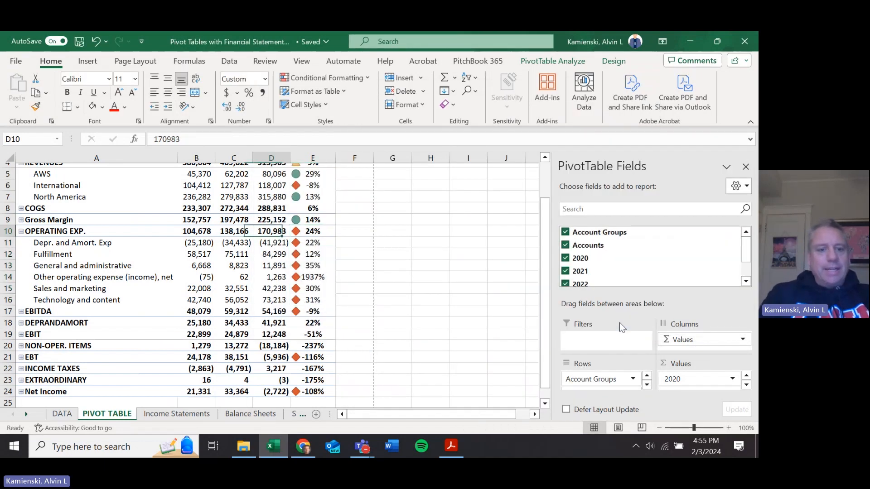
# Examine the reversed icons and yearly amounts for OPERATING EXP., Depr. and Amort. Exp, Fulfillment, and General and administrative.
pyautogui.press('Right')
pyautogui.press('Right')
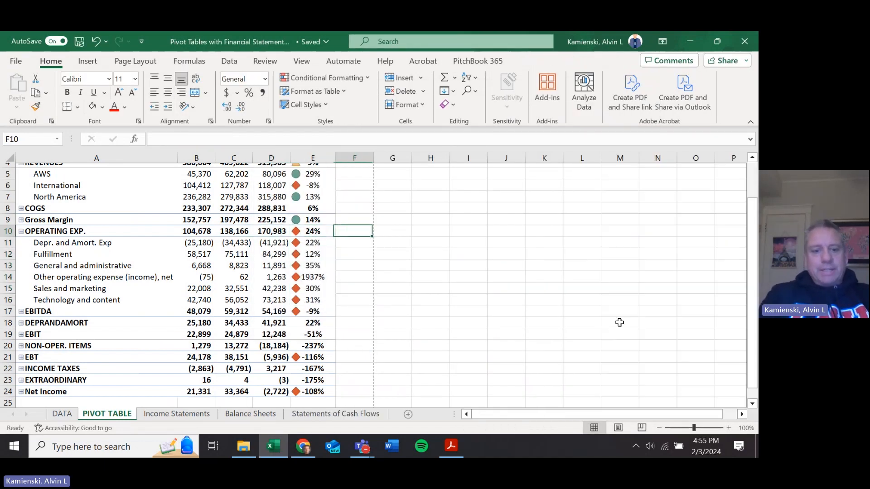
pyautogui.press('Left')
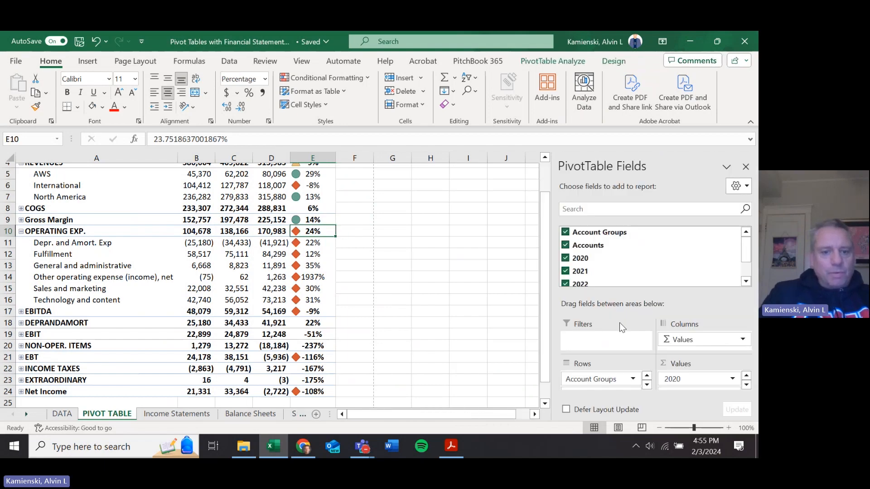
pyautogui.press('Down')
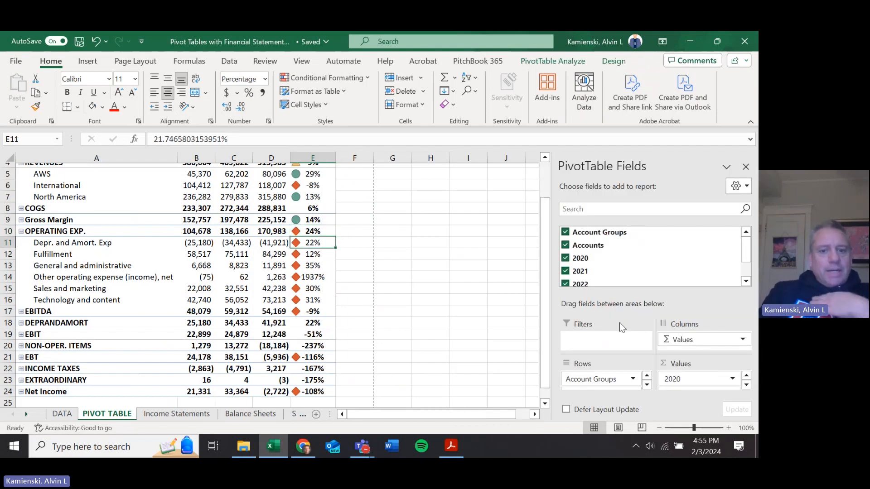
pyautogui.press('Right')
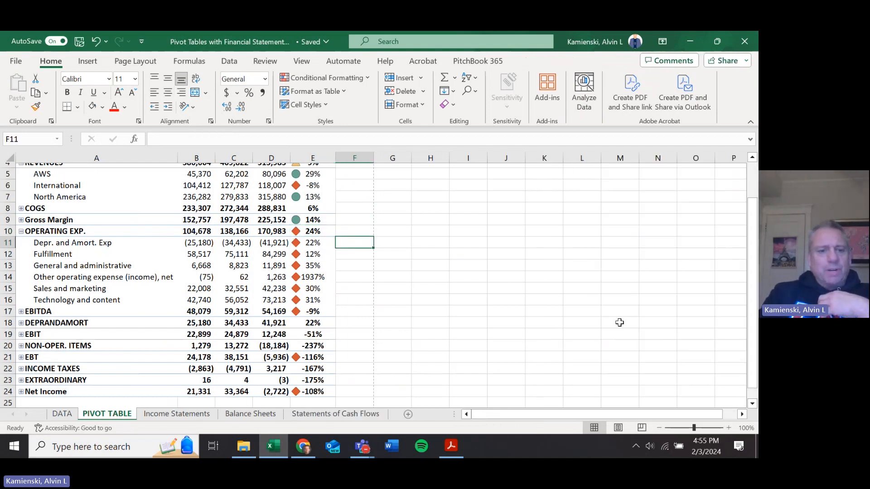
pyautogui.press('Down')
pyautogui.press('Left')
pyautogui.press('Left')
pyautogui.press('Left')
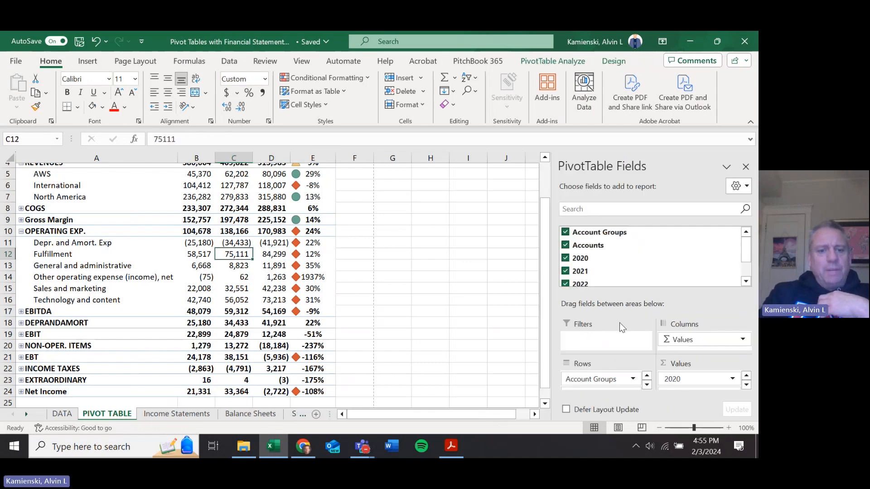
pyautogui.press('Down')
pyautogui.press('Right')
pyautogui.press('Left')
pyautogui.press('Right')
pyautogui.press('Right')
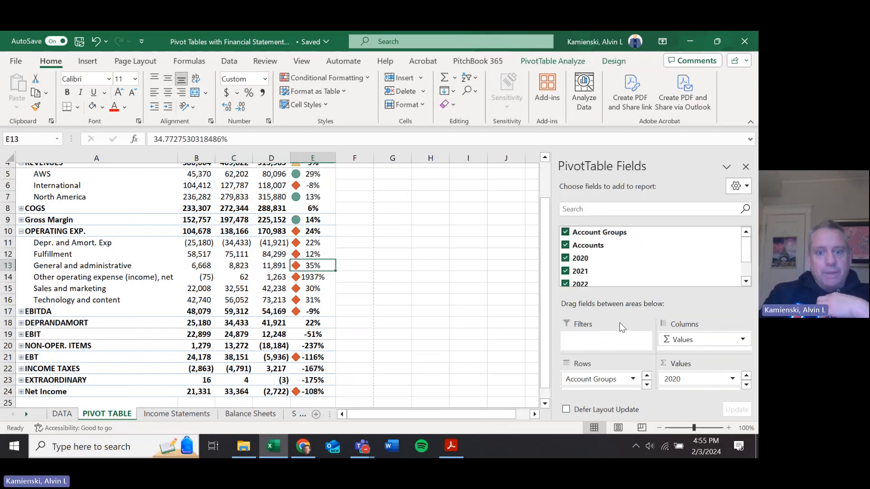
# Compare the 2021 and 2022 amounts for Sales and marketing, and check the %Chg21-22 icons up to Fulfillment.
pyautogui.press('Left')
pyautogui.press('Left')
pyautogui.press('Down')
pyautogui.press('Down')
pyautogui.press('Right')
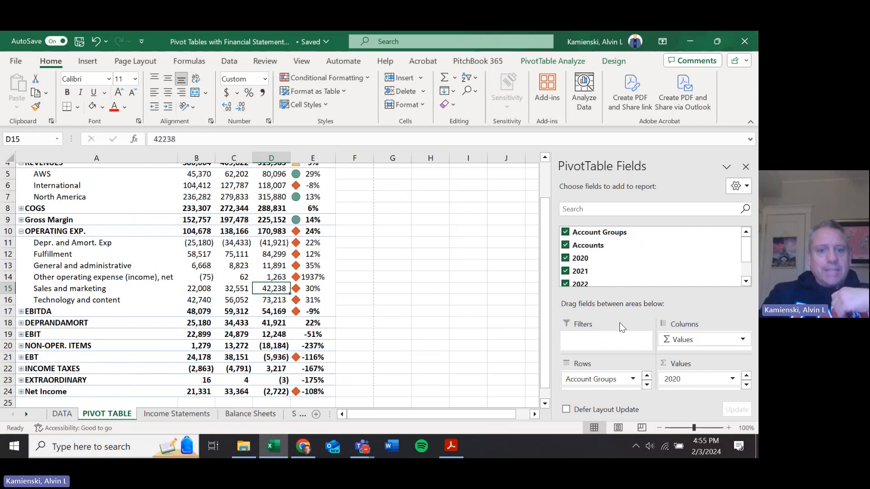
pyautogui.press('Left')
pyautogui.press('Right')
pyautogui.press('Right')
pyautogui.press('Up')
pyautogui.press('Up')
pyautogui.press('Up')
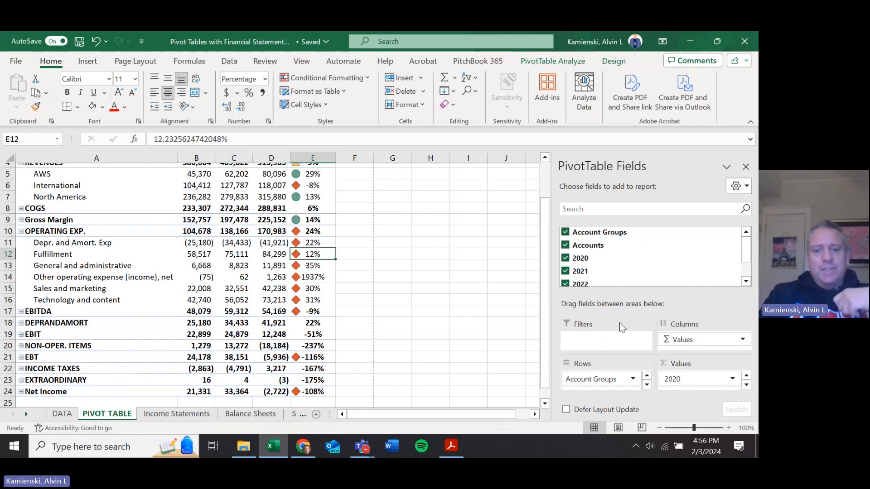
# Examine the %Chg21-22 values and icons from the operating expense accounts down to Net Income.
pyautogui.press('Up')
pyautogui.press('Down')
pyautogui.press('Down')
pyautogui.press('Down')
pyautogui.press('Down')
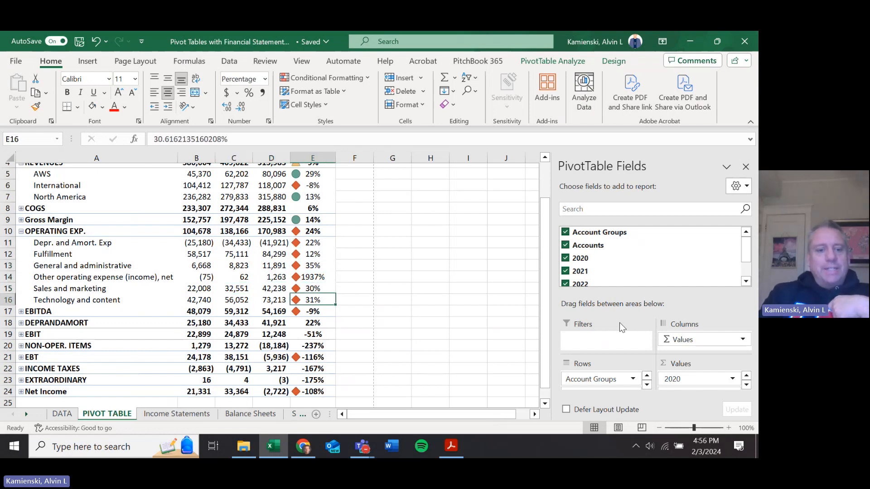
pyautogui.press('Down')
pyautogui.press('Down')
pyautogui.press('Down')
pyautogui.press('Down')
pyautogui.press('Down')
pyautogui.press('Down')
pyautogui.press('Down')
pyautogui.press('Down')
pyautogui.press('Down')
# Review the operating expense icons by selecting the %Chg21-22 cells from Depr. and Amort. Exp through EBITDA.
pyautogui.press('Up')
pyautogui.press('Up')
pyautogui.press('Up')
pyautogui.press('Up')
pyautogui.press('Up')
pyautogui.press('Up')
pyautogui.press('Up')
pyautogui.press('Up')
pyautogui.press('Up')
pyautogui.press('Up')
pyautogui.press('Up')
pyautogui.press('Up')
pyautogui.press('Up')
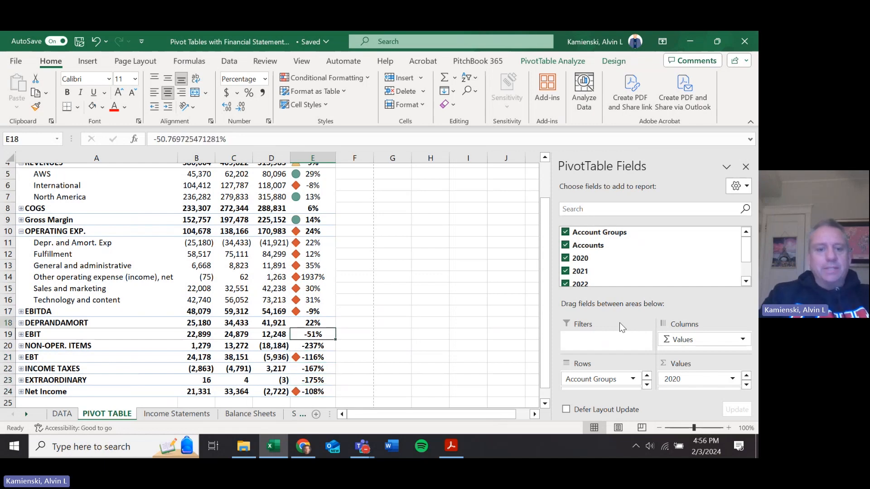
pyautogui.hotkey('shift', 'Down')
pyautogui.hotkey('shift', 'Down')
pyautogui.hotkey('shift', 'Down')
pyautogui.hotkey('shift', 'Down')
pyautogui.hotkey('shift', 'Down')
pyautogui.hotkey('shift', 'Down')
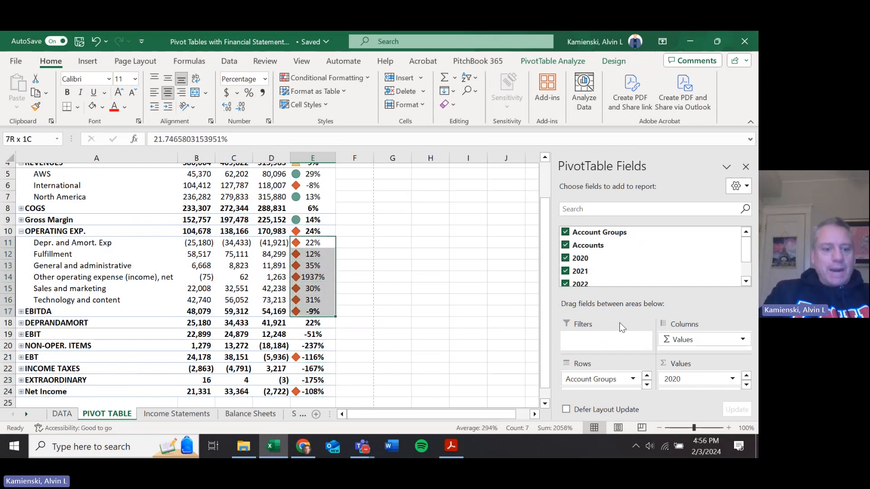
# Check the %Chg21-22 values and icons around EBT and NON-OPER. ITEMS, and review the column back up to its header.
pyautogui.press('Down')
pyautogui.press('Down')
pyautogui.press('Down')
pyautogui.press('Down')
pyautogui.press('Down')
pyautogui.press('Down')
pyautogui.press('Down')
pyautogui.press('Down')
pyautogui.press('Down')
pyautogui.press('Down')
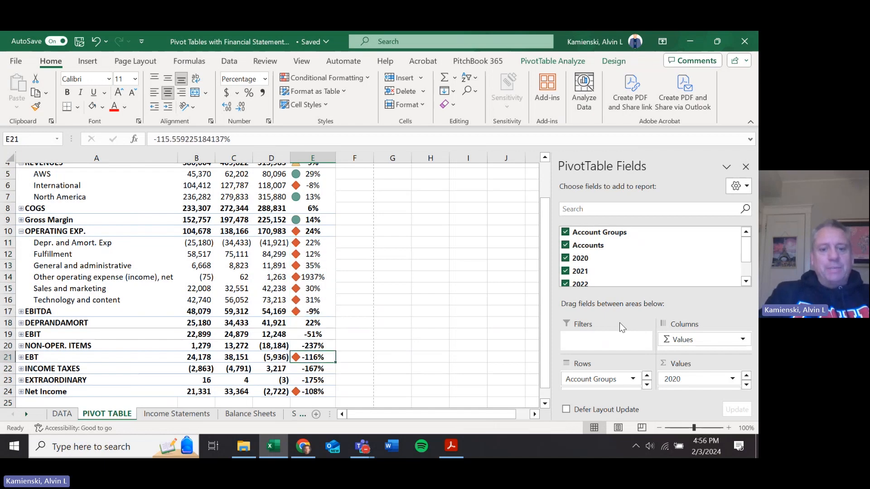
pyautogui.press('Left')
pyautogui.press('Up')
pyautogui.press('Right')
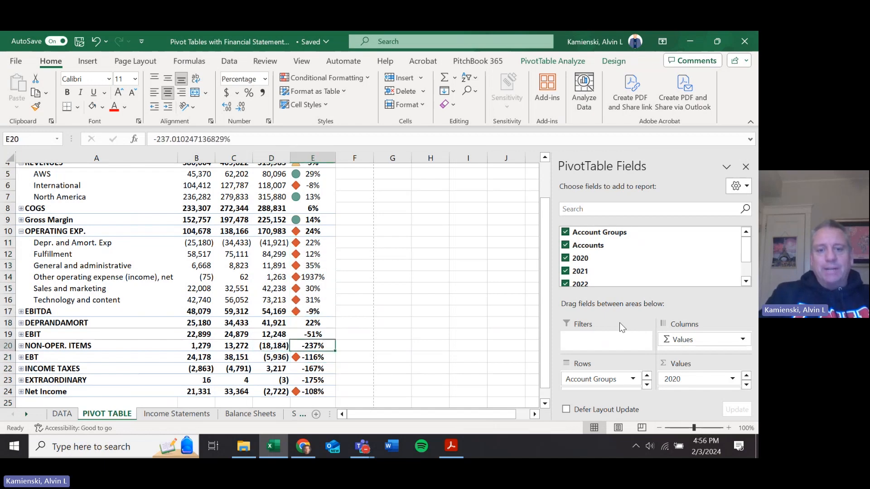
pyautogui.press('Up')
pyautogui.press('Up')
pyautogui.press('Up')
pyautogui.press('Up')
pyautogui.press('Up')
pyautogui.press('Up')
pyautogui.press('Up')
pyautogui.press('Up')
pyautogui.press('Up')
pyautogui.press('Up')
pyautogui.press('Up')
pyautogui.press('Up')
pyautogui.press('Up')
pyautogui.press('Up')
pyautogui.press('Up')
pyautogui.press('Up')
pyautogui.press('Up')
pyautogui.press('Up')
pyautogui.press('Up')
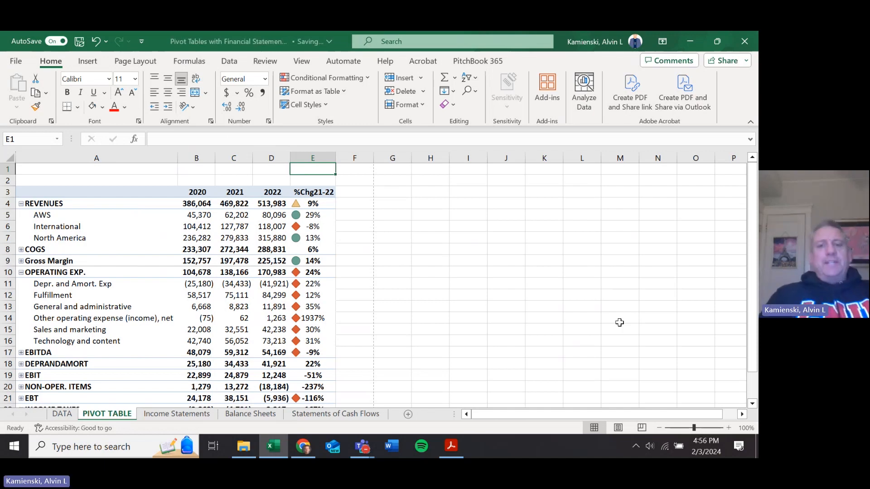
# Insert slicers for the Account Groups and Accounts fields of the pivot table.
pyautogui.click(122, 206)
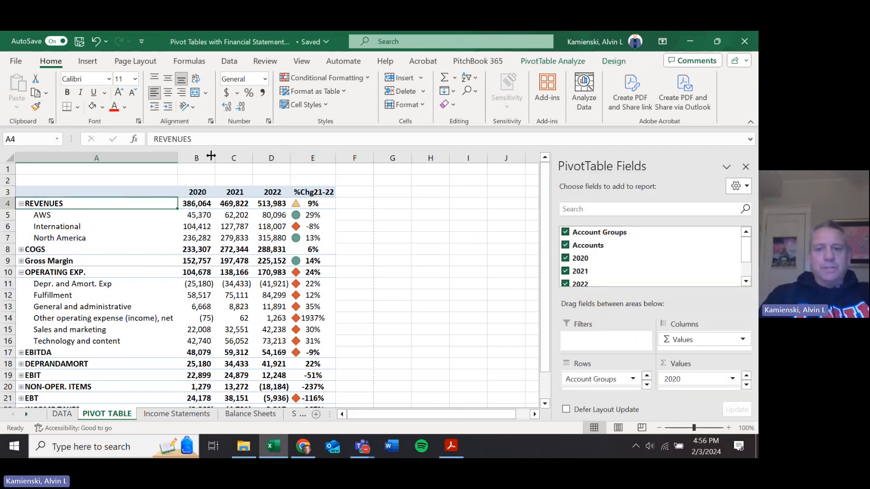
pyautogui.click(560, 63)
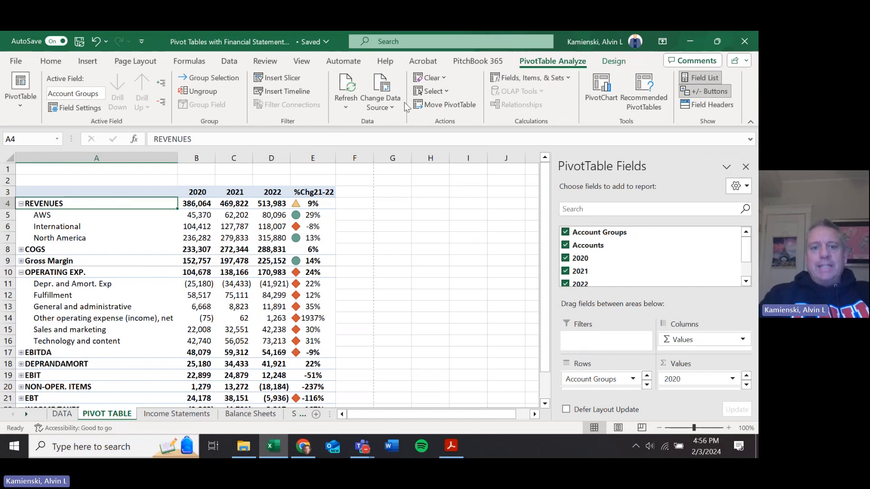
pyautogui.click(280, 78)
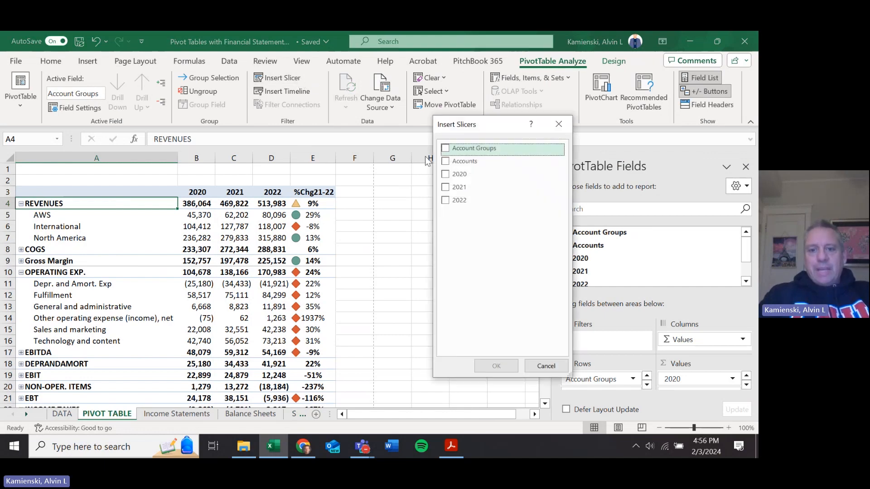
pyautogui.click(445, 149)
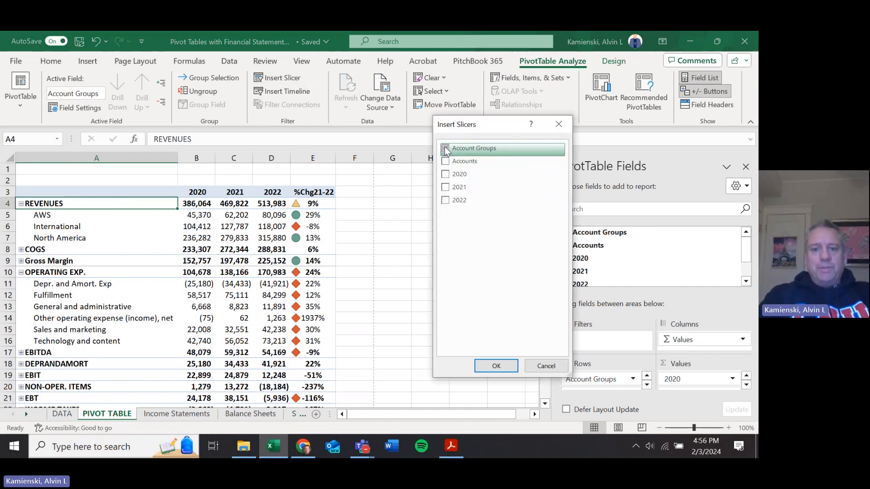
pyautogui.click(446, 161)
pyautogui.click(502, 365)
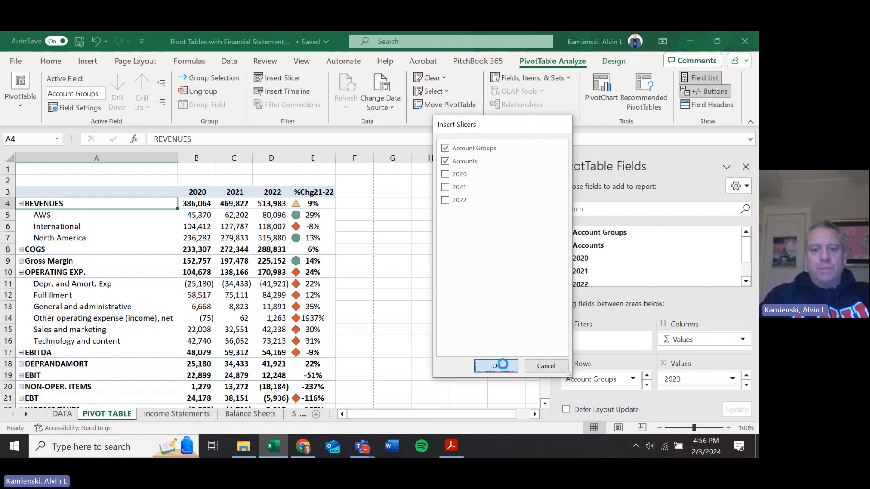
# Arrange the Account Groups and Accounts slicers side by side in the empty cells beside the pivot table.
pyautogui.moveTo(316, 229); pyautogui.dragTo(509, 195)
pyautogui.click(285, 202)
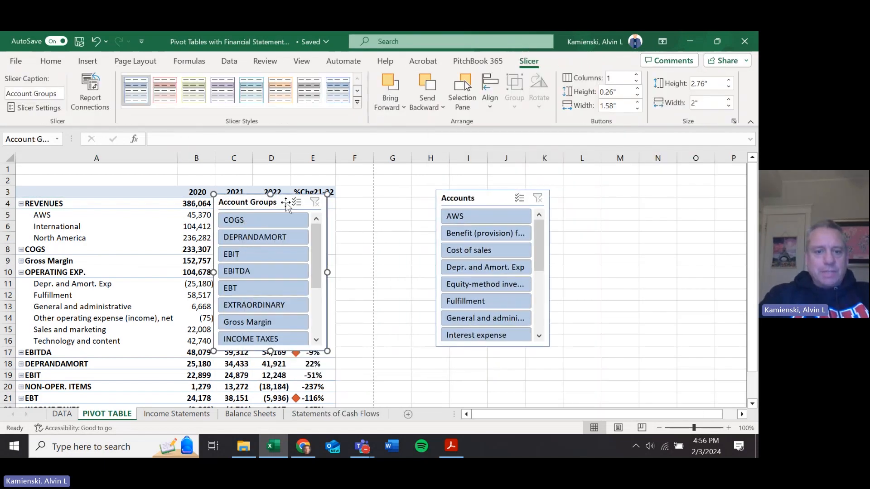
pyautogui.moveTo(310, 196); pyautogui.dragTo(411, 192)
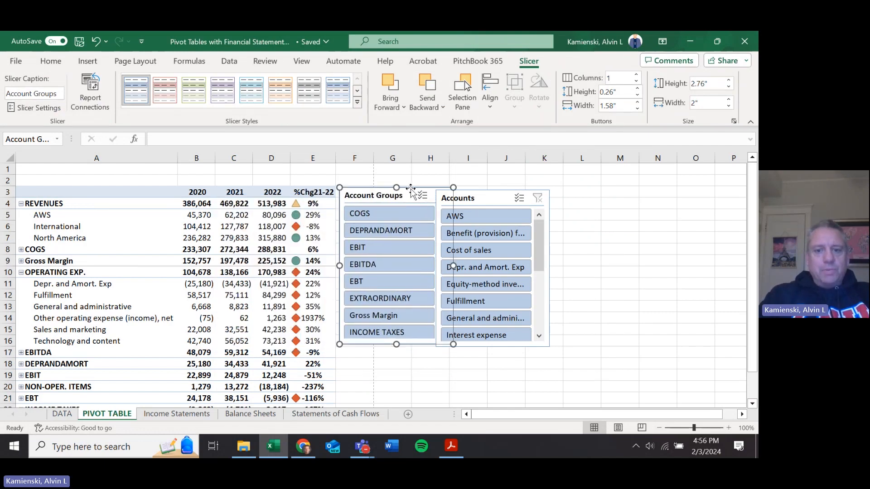
pyautogui.click(504, 190)
pyautogui.moveTo(505, 190); pyautogui.dragTo(524, 188)
# Filter the pivot table to the REVENUES group and exclude AWS and North America using multi-select in the Accounts slicer.
pyautogui.moveTo(444, 232); pyautogui.dragTo(436, 298)
pyautogui.click(388, 315)
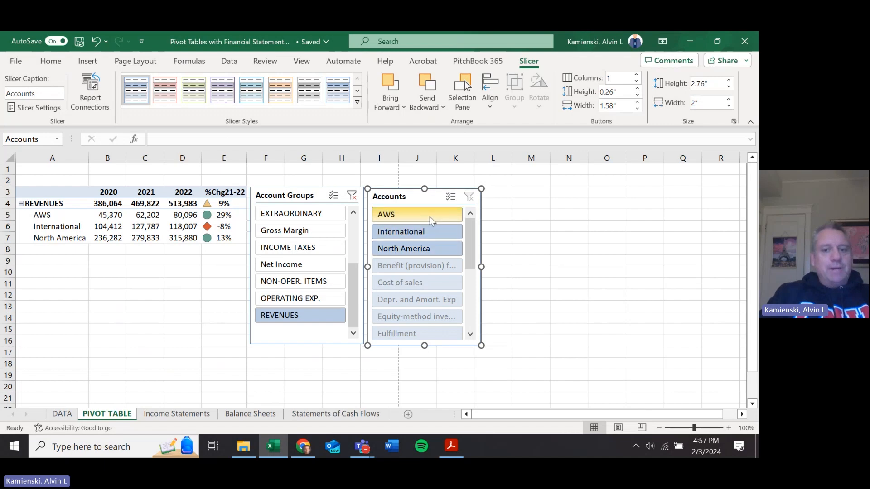
pyautogui.click(451, 200)
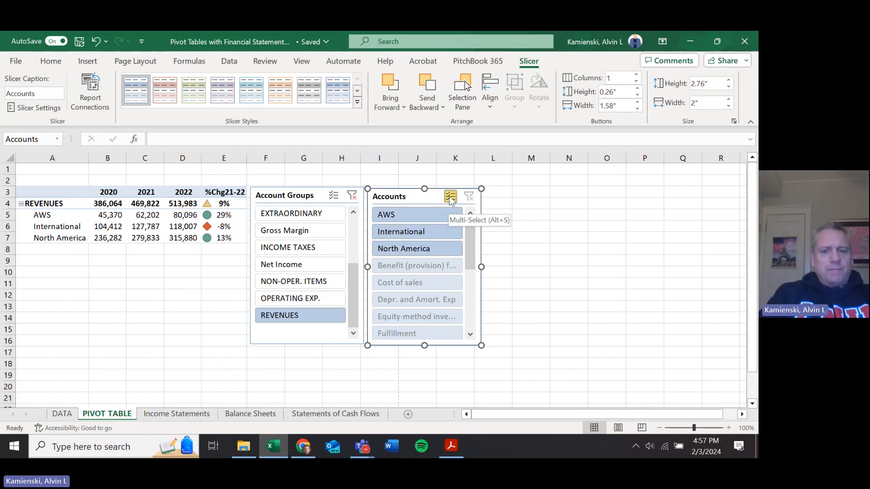
pyautogui.click(419, 215)
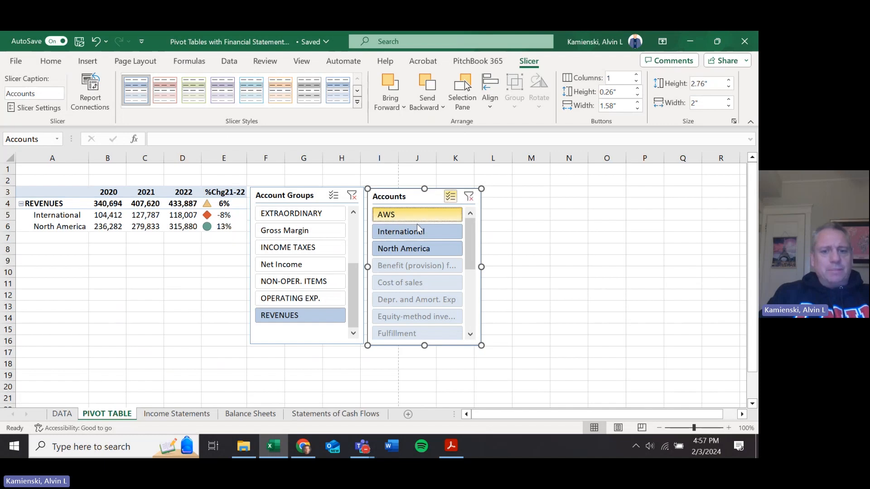
pyautogui.click(409, 248)
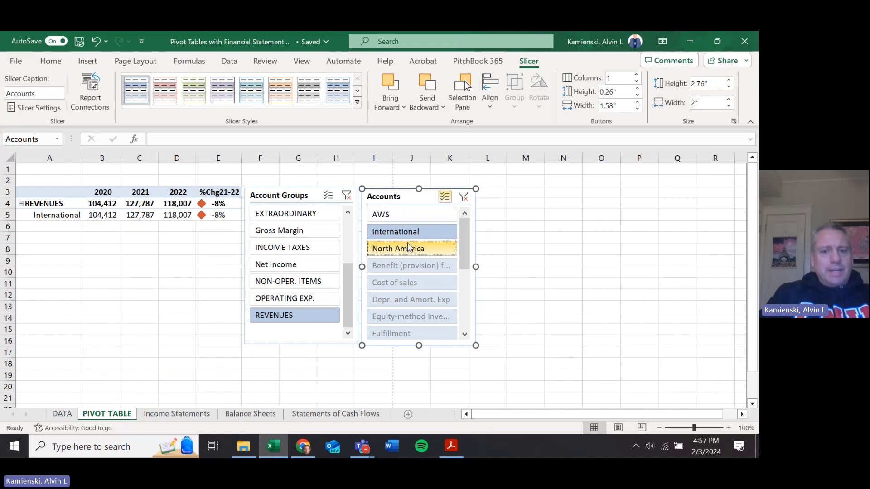
# Change the Accounts filter so that only AWS and North America revenues are included.
pyautogui.click(394, 216)
pyautogui.click(394, 232)
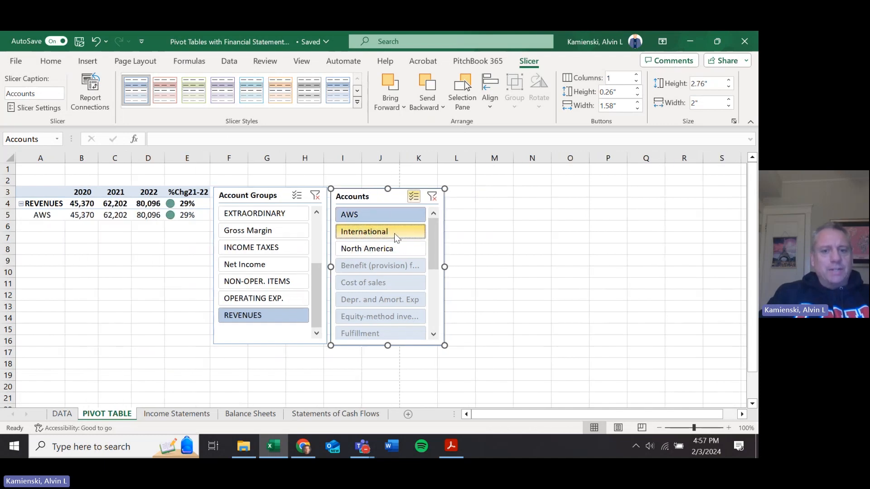
pyautogui.click(380, 248)
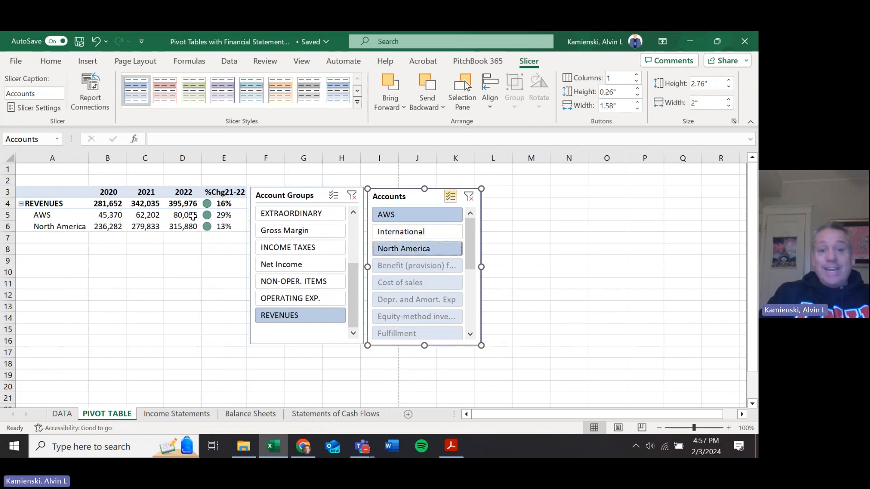
pyautogui.moveTo(217, 227)
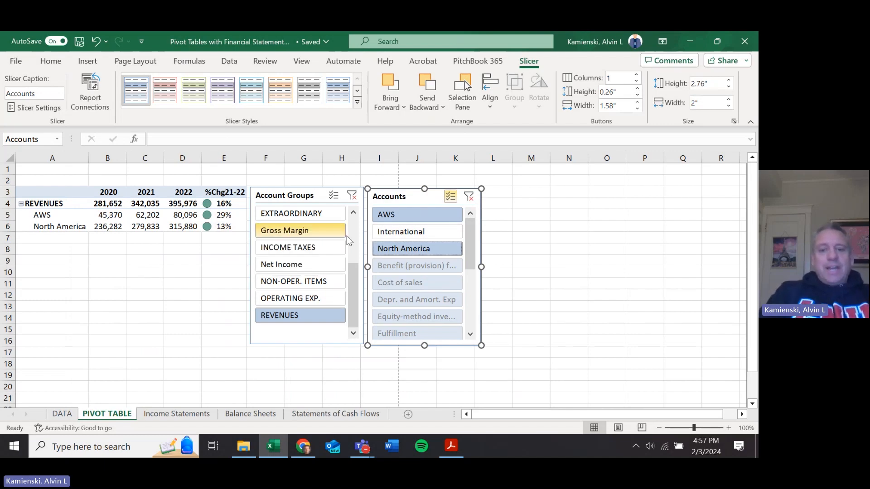
# Limit the Accounts filter to International revenue, and clear the filters of both slicers after reviewing it.
pyautogui.click(416, 232)
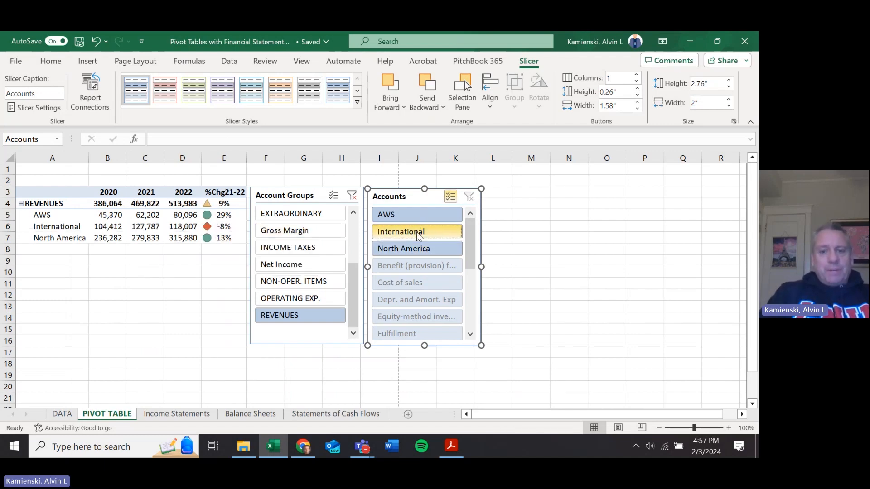
pyautogui.click(407, 216)
pyautogui.click(409, 248)
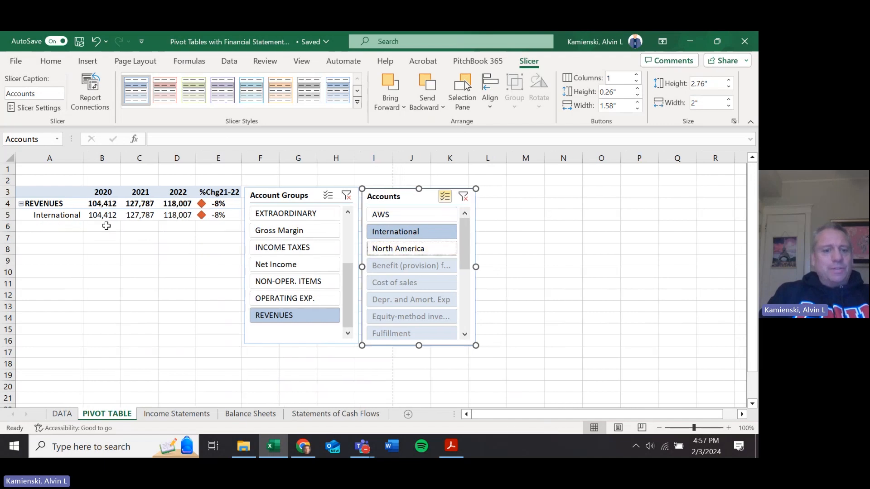
pyautogui.moveTo(108, 209)
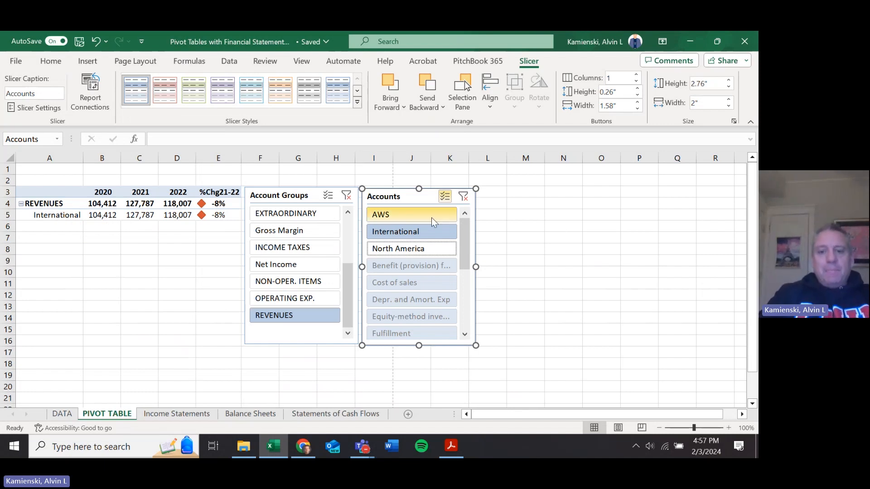
pyautogui.click(464, 198)
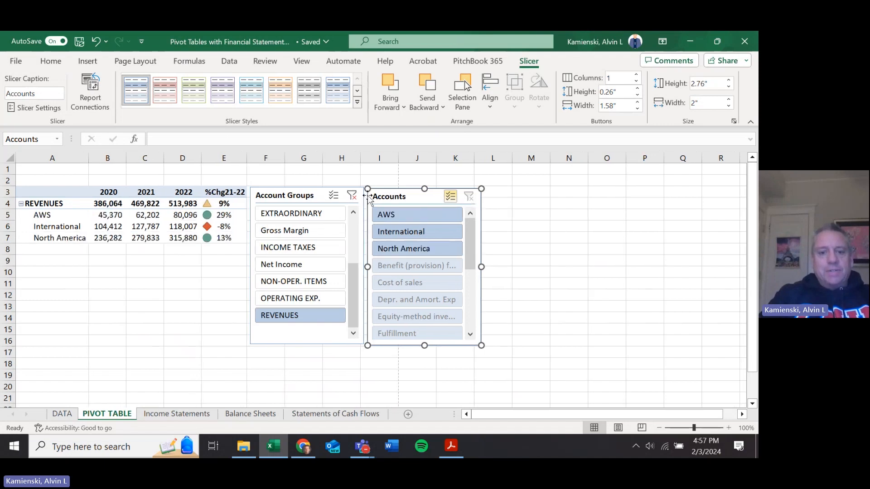
pyautogui.click(353, 196)
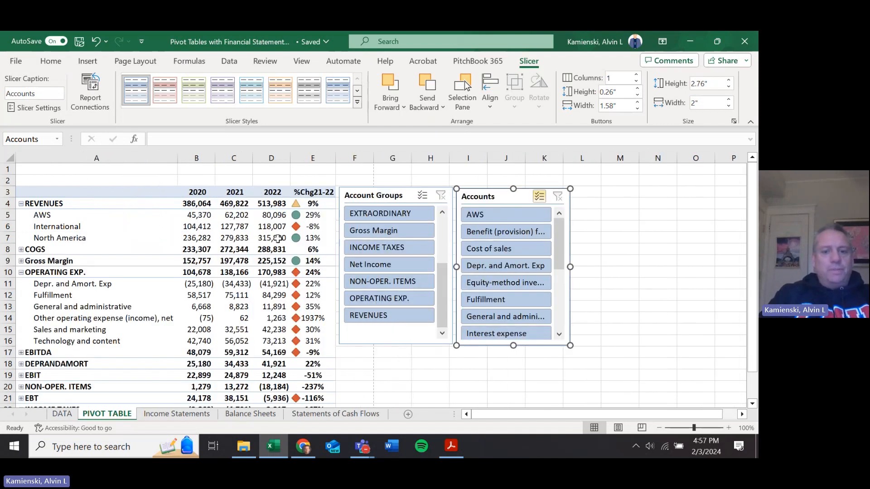
# Filter to OPERATING EXP. without Depr. and Amort. Exp, and clear both slicer filters after reviewing the amounts.
pyautogui.click(404, 299)
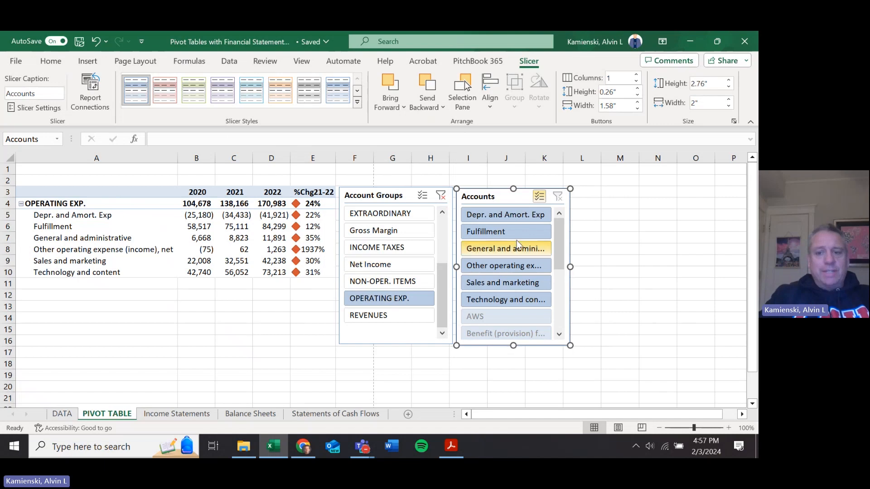
pyautogui.click(540, 199)
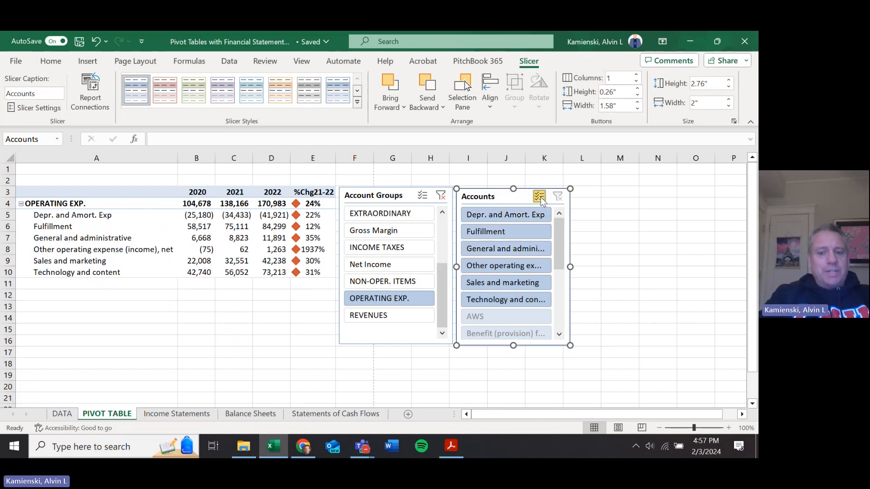
pyautogui.click(533, 214)
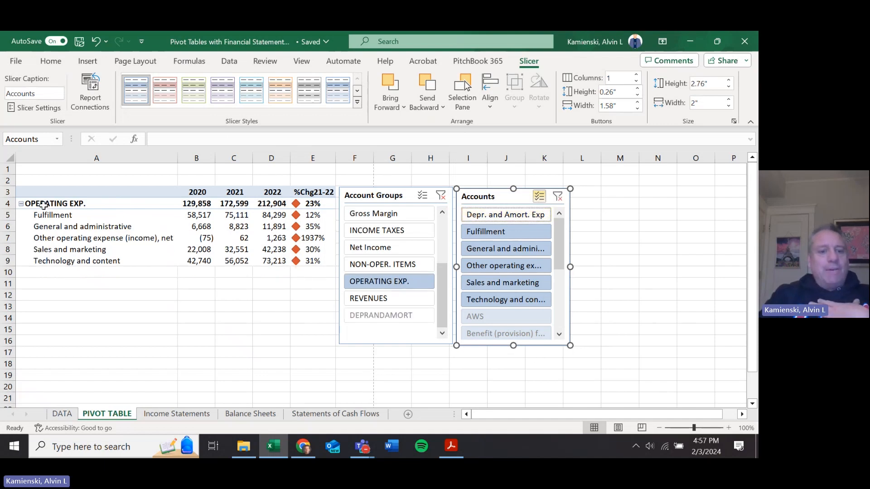
pyautogui.moveTo(249, 231)
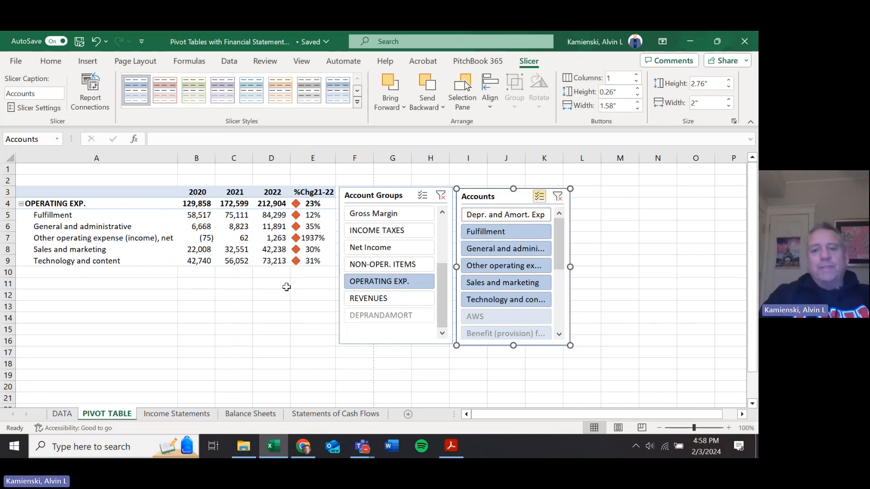
pyautogui.click(558, 197)
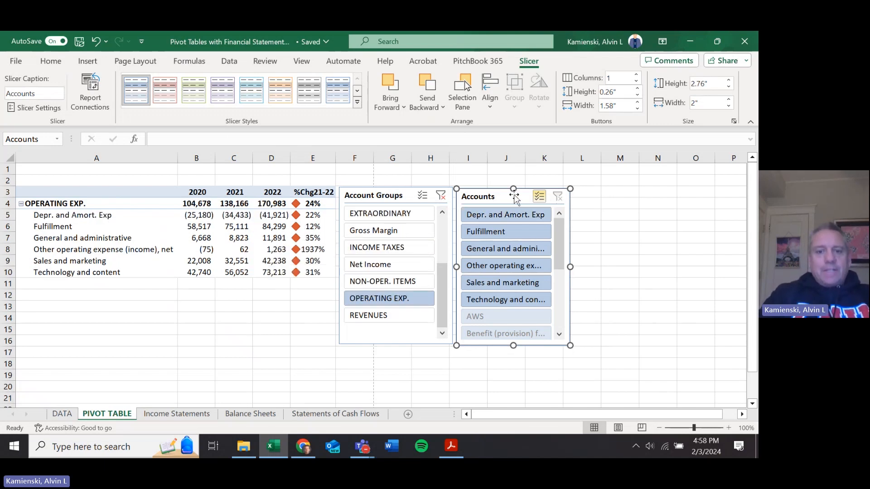
pyautogui.click(440, 195)
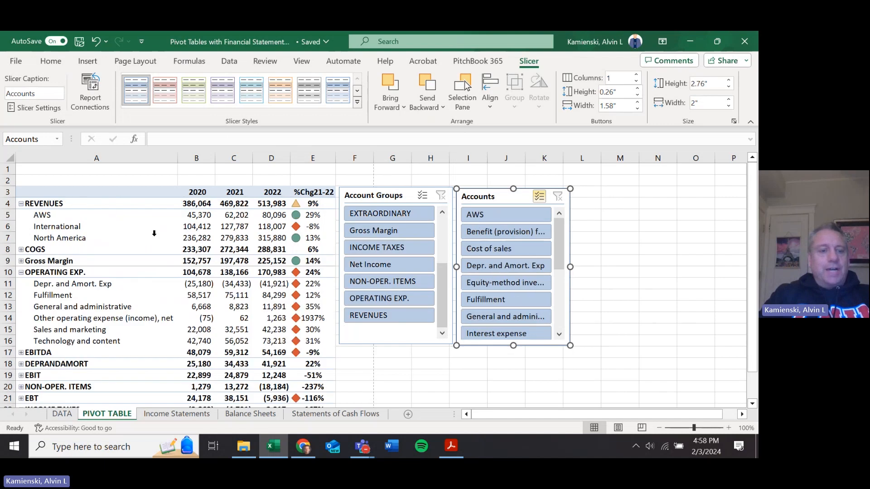
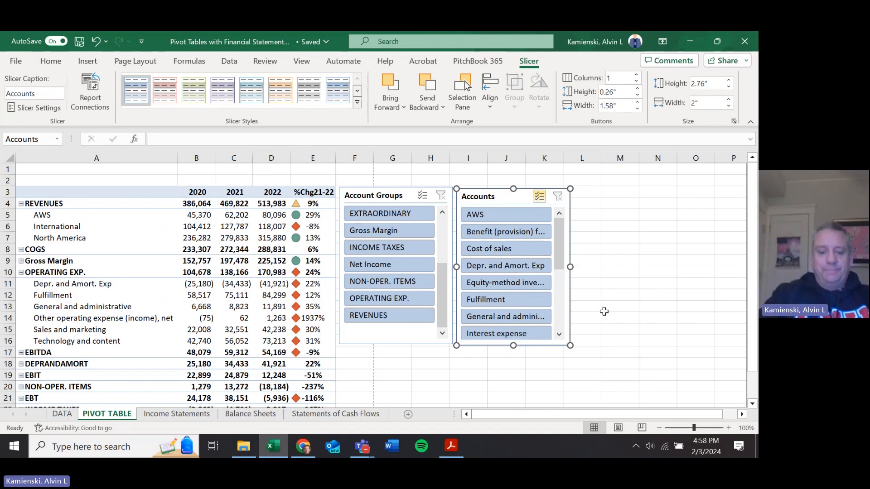
# Switch to the PT2 meeting window in Microsoft Teams.
pyautogui.moveTo(362, 450)
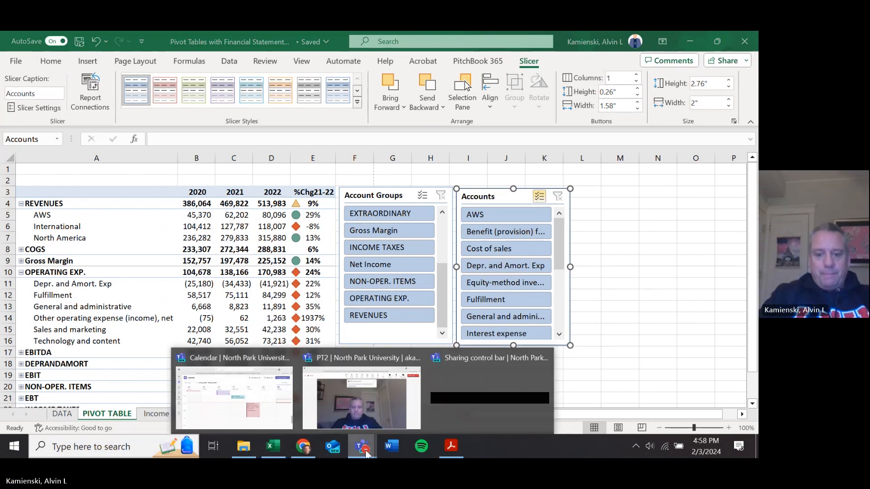
pyautogui.click(366, 384)
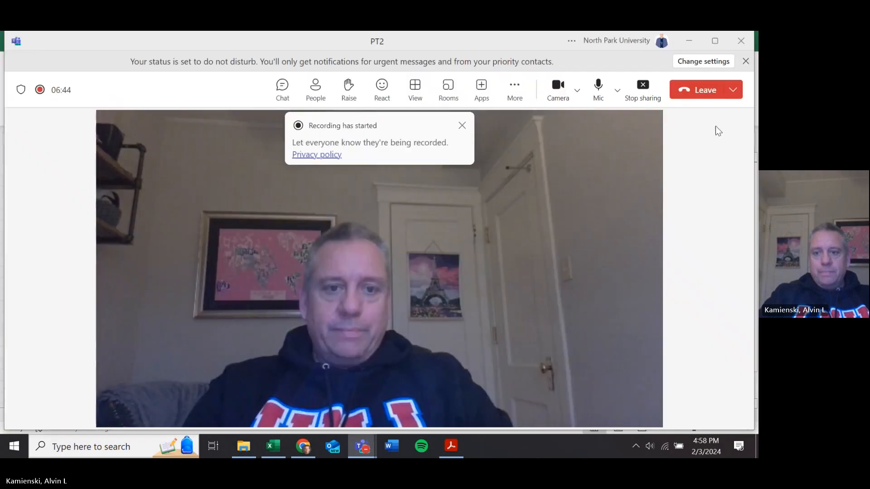